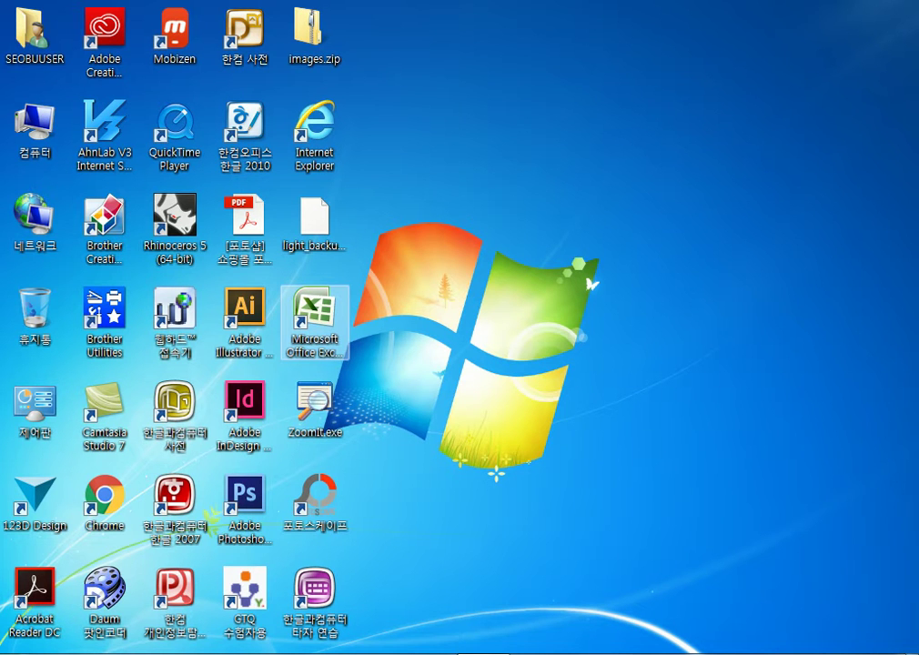
In Start > All Programs > Microsoft Office, bring up the Microsoft Excel 2010 shortcut's context menu
{"action": "left_click", "coordinate": [314, 314]}
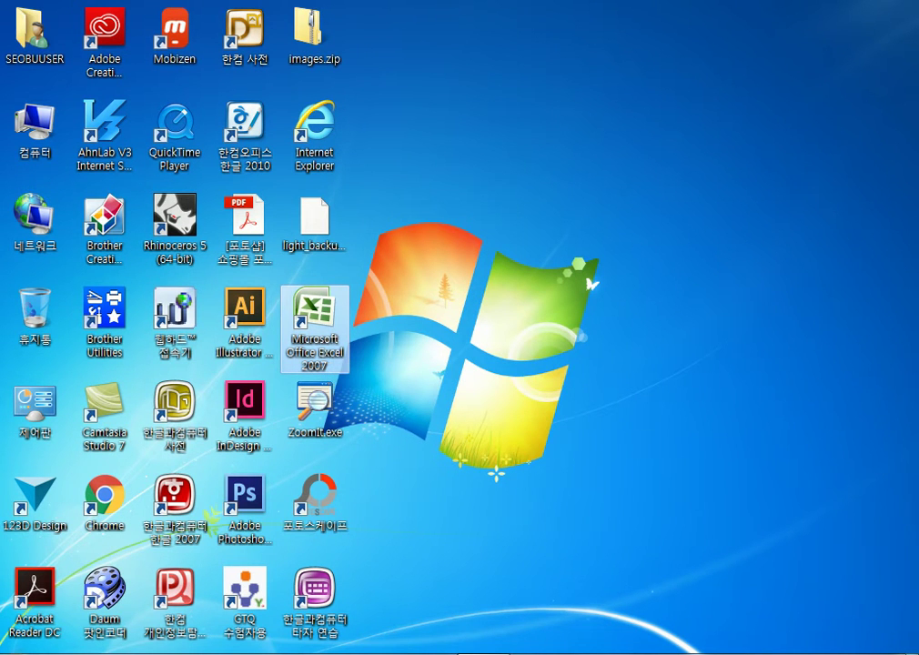
{"action": "key", "text": "super"}
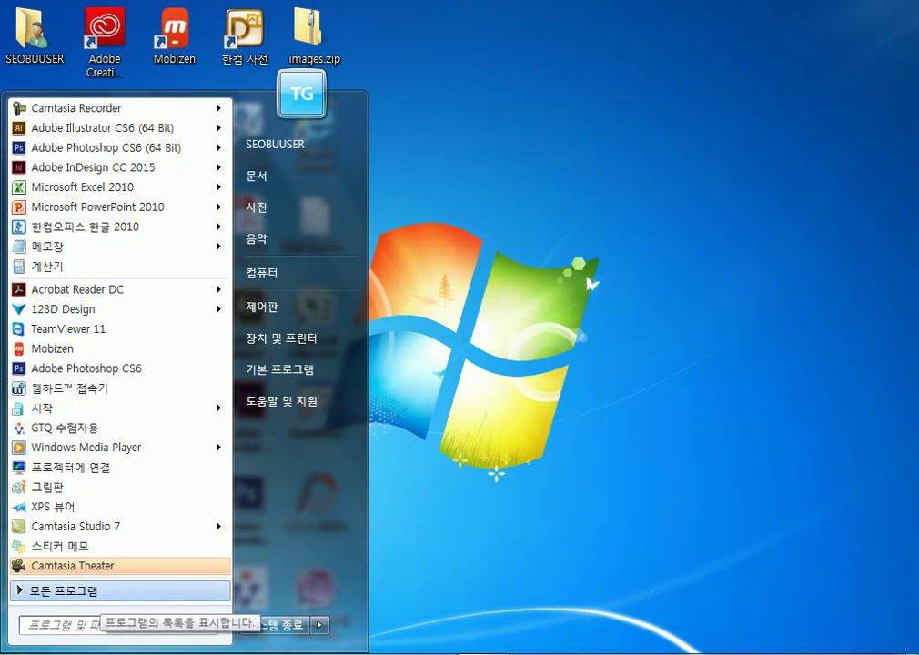
{"action": "left_click", "coordinate": [91, 592]}
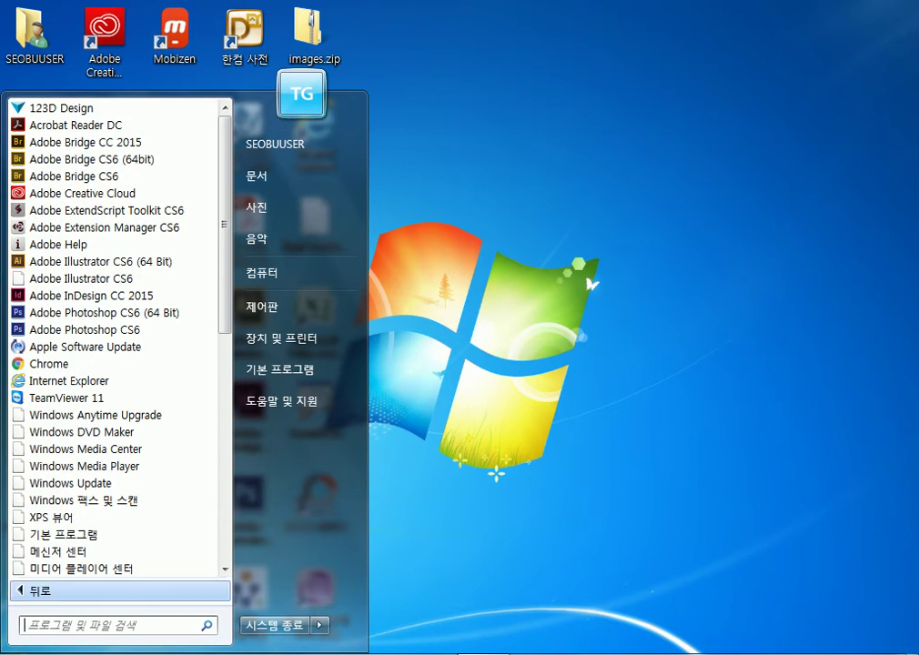
{"action": "scroll", "coordinate": [100, 446], "scroll_direction": "down", "scroll_amount": 10}
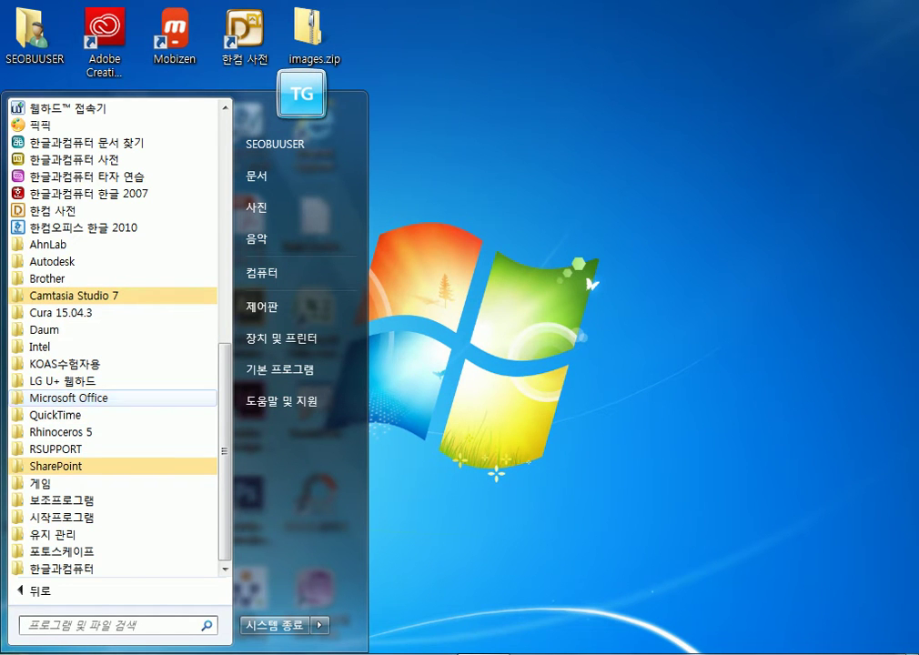
{"action": "left_click", "coordinate": [68, 398]}
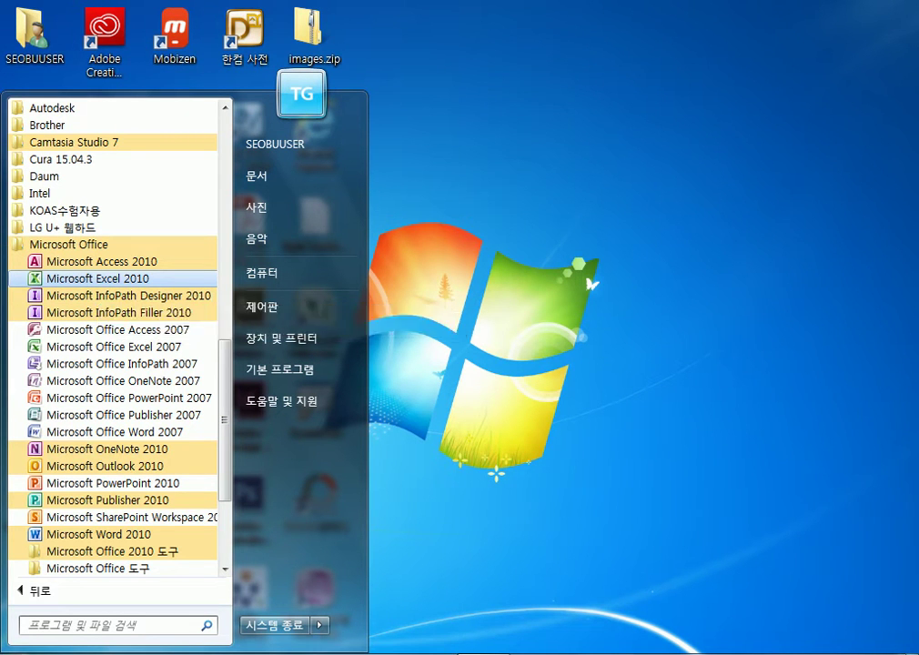
{"action": "right_click", "coordinate": [95, 282]}
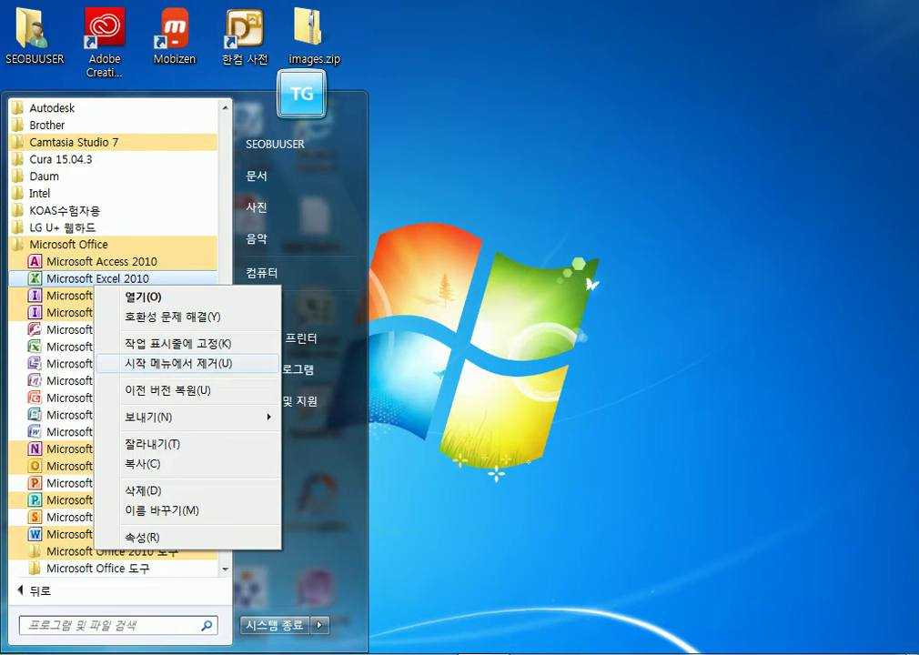
Remove Excel 2010 from the Start menu's list
{"action": "key", "text": "Escape"}
{"action": "key", "text": "Escape"}
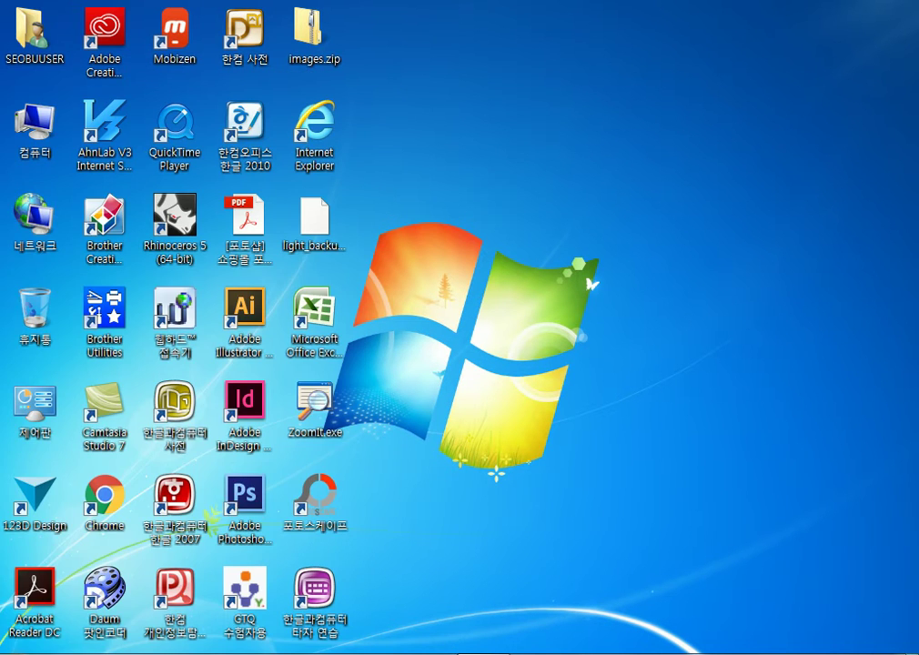
{"action": "key", "text": "super"}
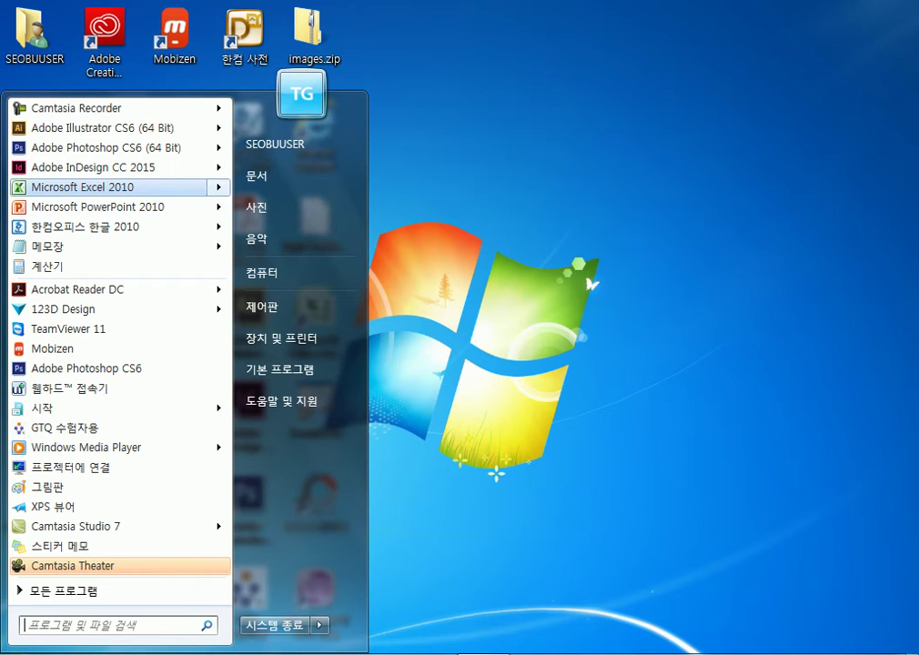
{"action": "mouse_move", "coordinate": [218, 186]}
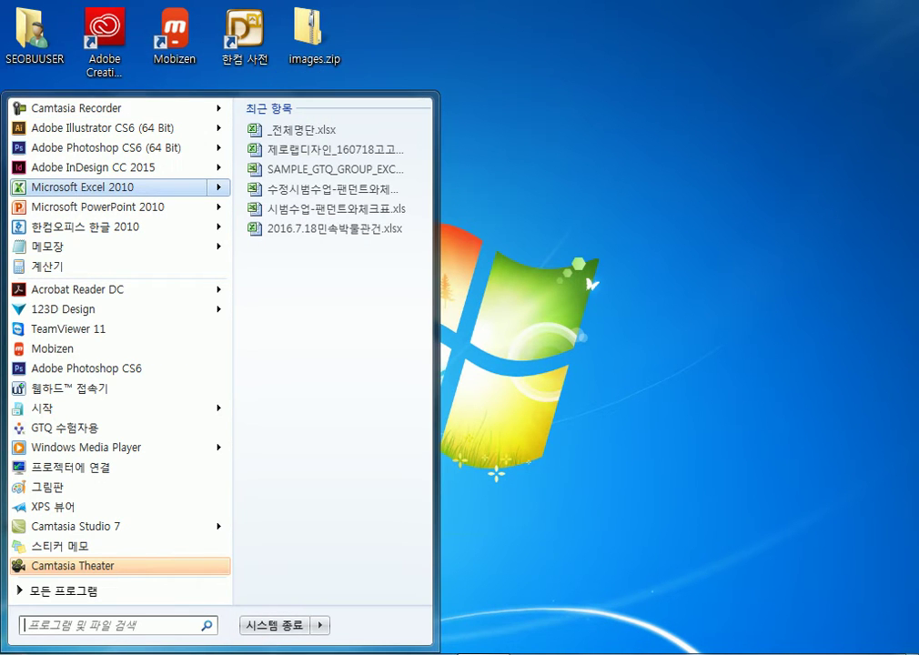
{"action": "key", "text": "shift+F10"}
{"action": "key", "text": "Up"}
{"action": "key", "text": "Up"}
{"action": "key", "text": "Up"}
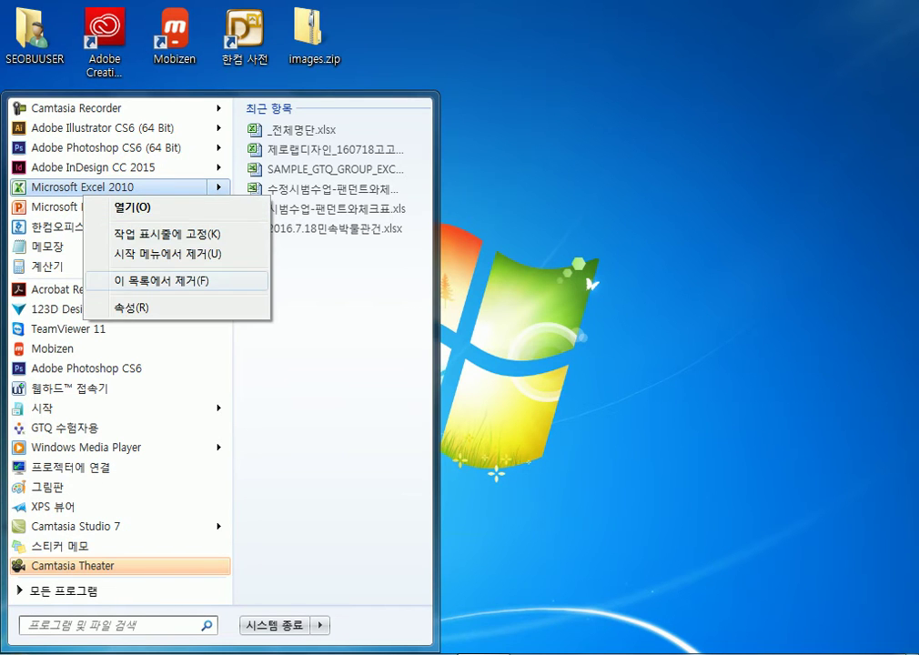
{"action": "key", "text": "Return"}
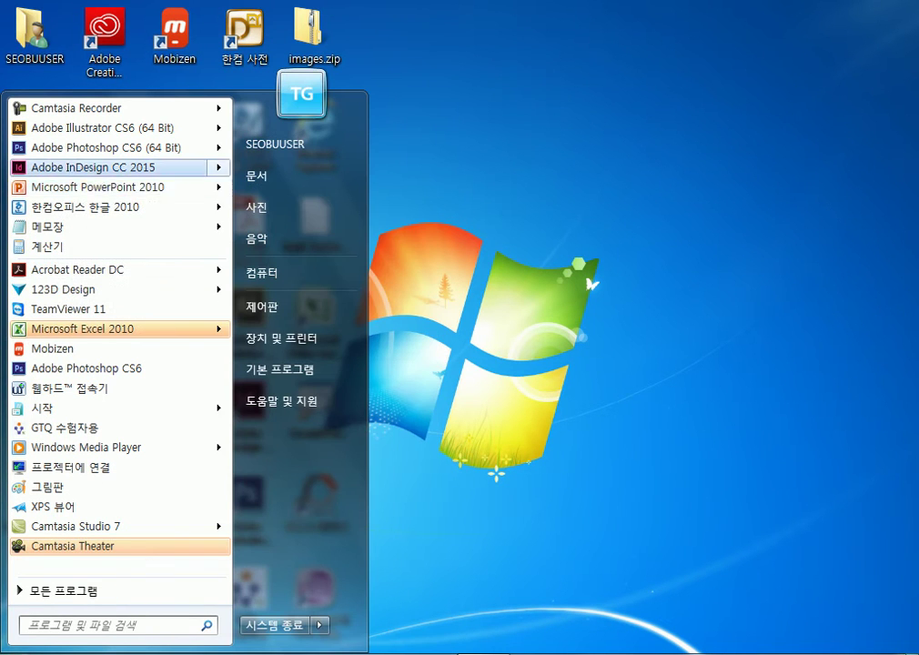
{"action": "key", "text": "Down"}
{"action": "key", "text": "Down"}
{"action": "key", "text": "Down"}
{"action": "key", "text": "Down"}
{"action": "key", "text": "Down"}
{"action": "key", "text": "Down"}
{"action": "key", "text": "Down"}
{"action": "key", "text": "Down"}
{"action": "key", "text": "Down"}
{"action": "key", "text": "Down"}
{"action": "key", "text": "Down"}
{"action": "key", "text": "Down"}
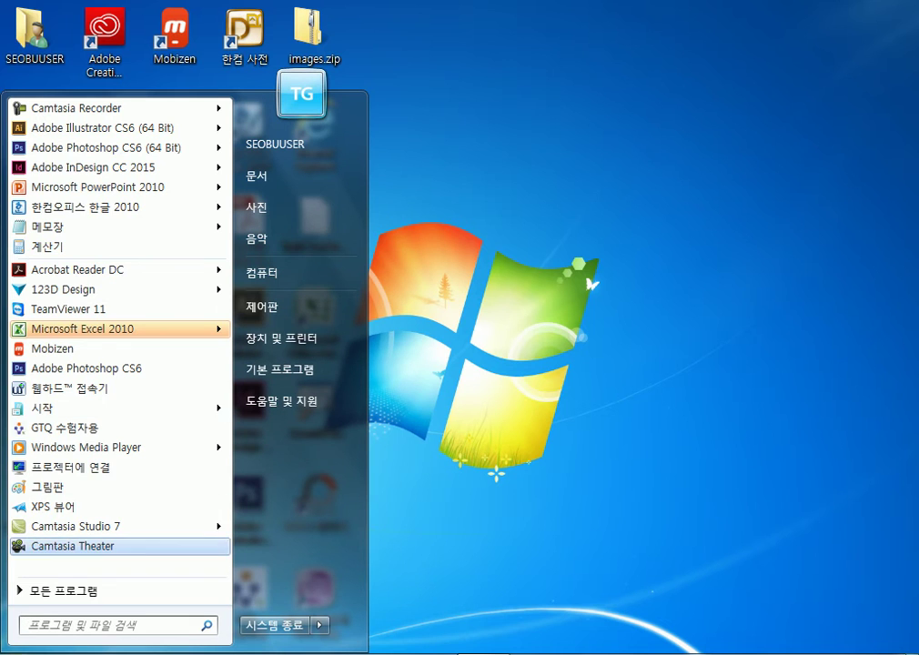
{"action": "key", "text": "Return"}
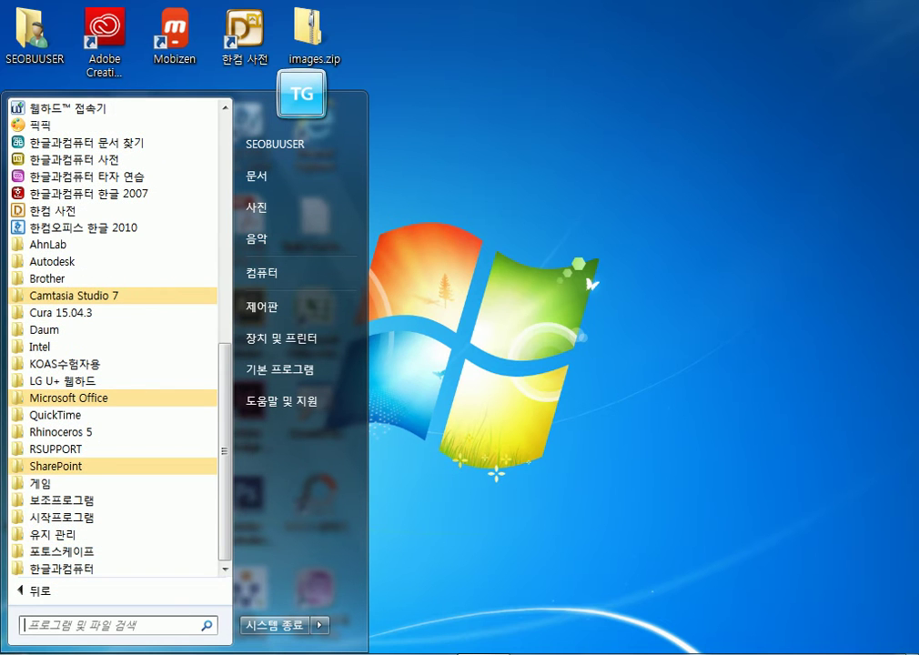
{"action": "key", "text": "Escape"}
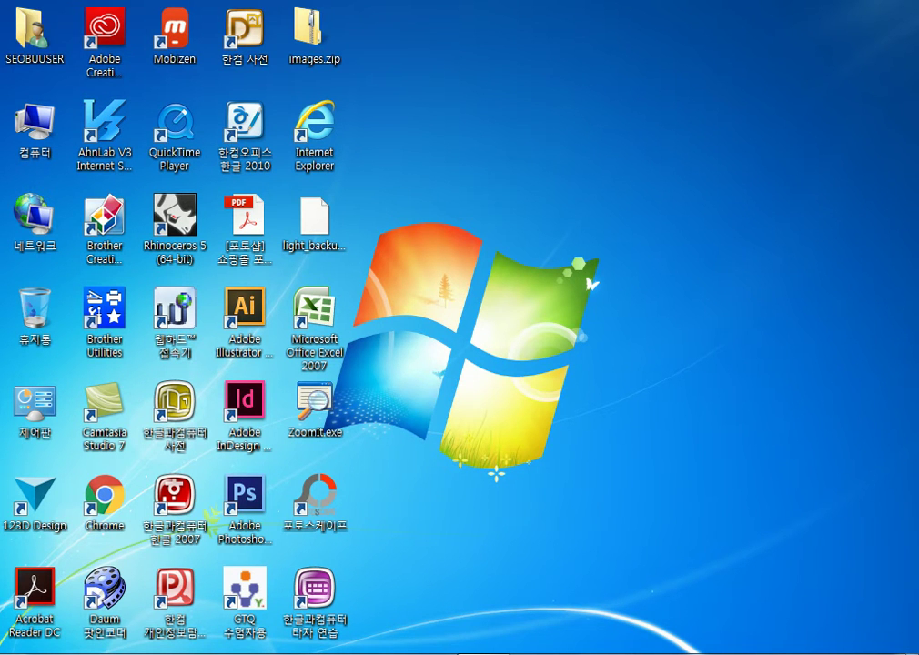
Pin Microsoft Excel 2010 from All Programs > Microsoft Office to the Start menu
{"action": "key", "text": "super"}
{"action": "key", "text": "Up"}
{"action": "key", "text": "Return"}
{"action": "key", "text": "Down"}
{"action": "key", "text": "Down"}
{"action": "key", "text": "Down"}
{"action": "key", "text": "Down"}
{"action": "key", "text": "Down"}
{"action": "key", "text": "Down"}
{"action": "key", "text": "Down"}
{"action": "key", "text": "Down"}
{"action": "key", "text": "Down"}
{"action": "key", "text": "Return"}
{"action": "key", "text": "Down"}
{"action": "key", "text": "Down"}
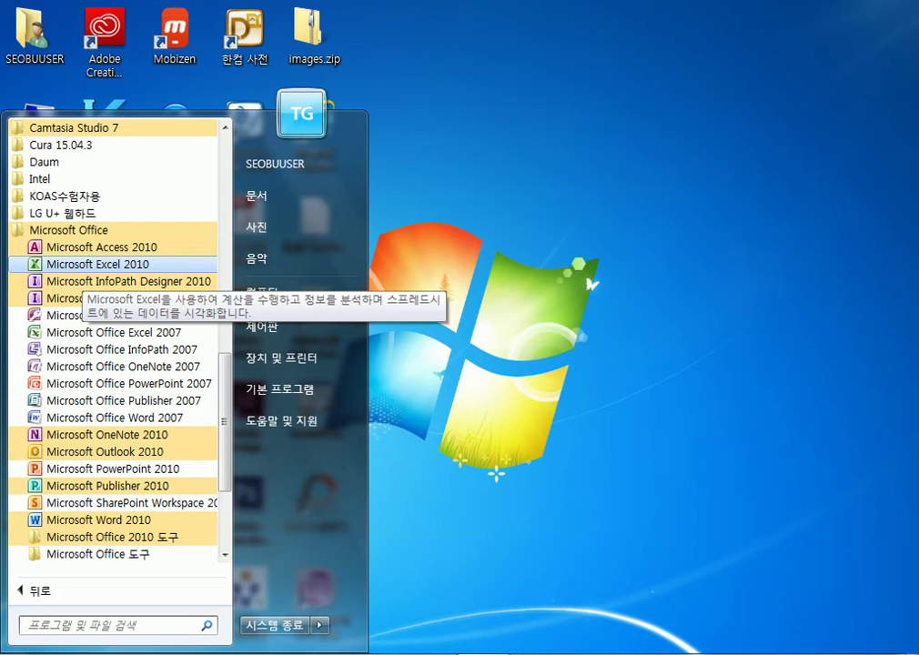
{"action": "key", "text": "shift+F10"}
{"action": "key", "text": "Down"}
{"action": "key", "text": "Down"}
{"action": "key", "text": "Down"}
{"action": "key", "text": "Down"}
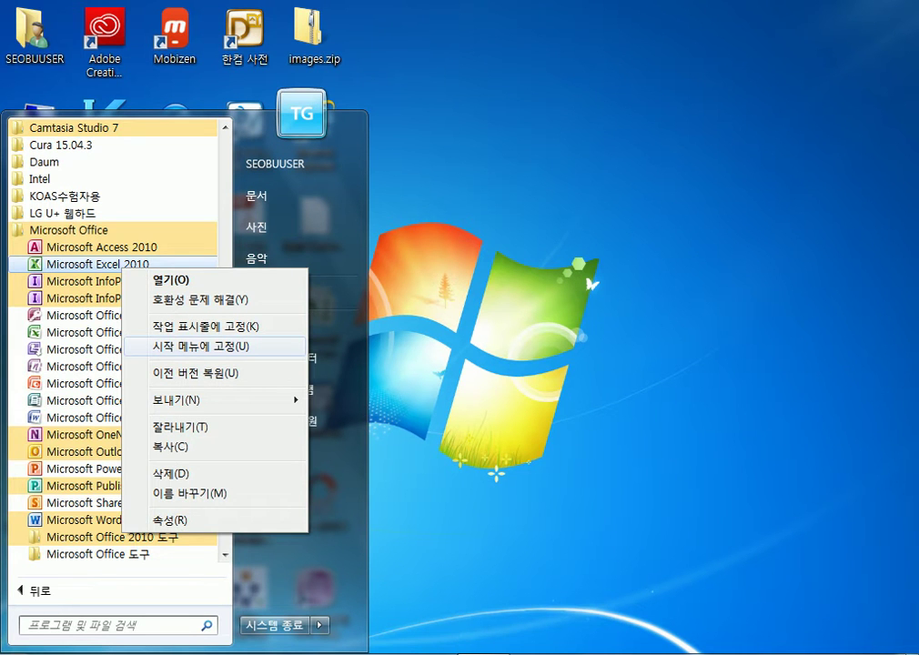
{"action": "key", "text": "Return"}
{"action": "key", "text": "Escape"}
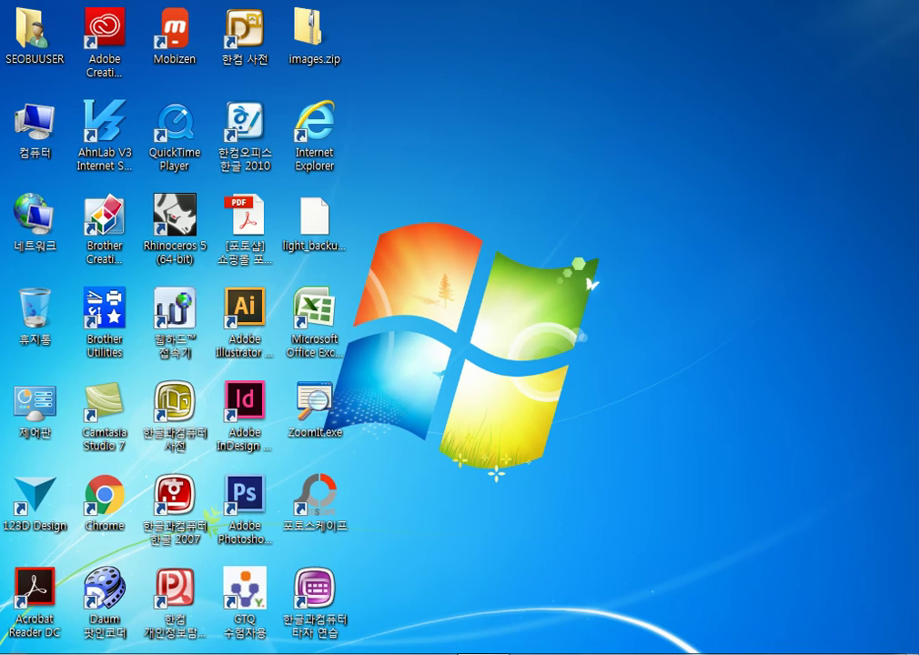
Move the pinned Excel 2010 up just below InDesign in the Start menu
{"action": "key", "text": "super"}
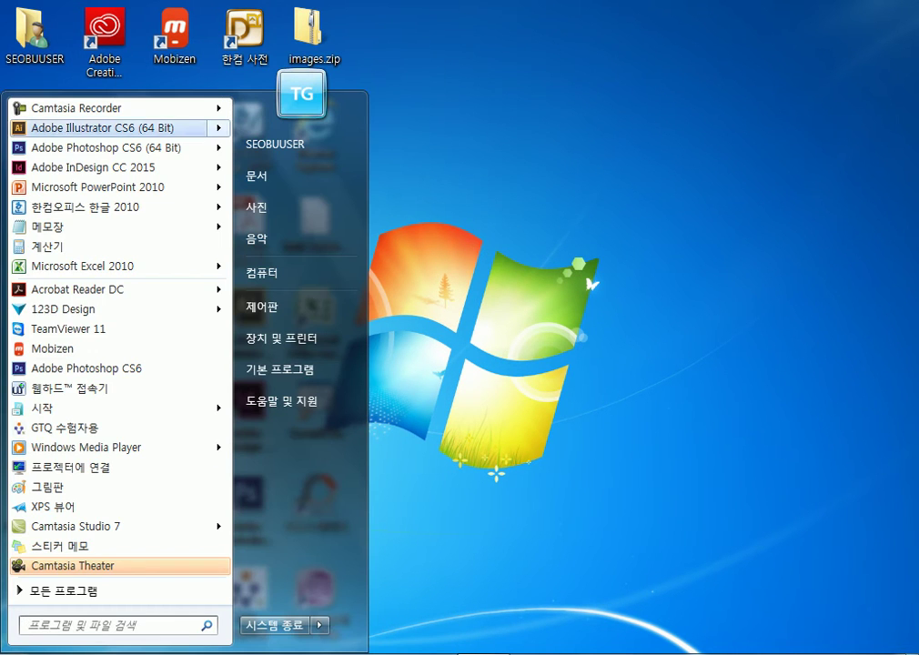
{"action": "mouse_move", "coordinate": [118, 265]}
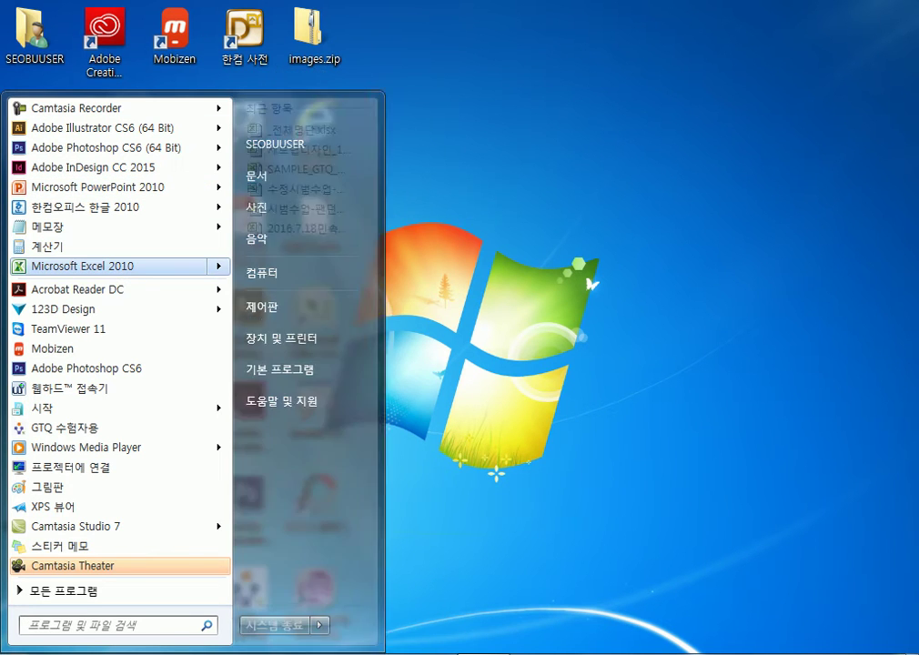
{"action": "left_click_drag", "start_coordinate": [119, 266], "coordinate": [113, 182]}
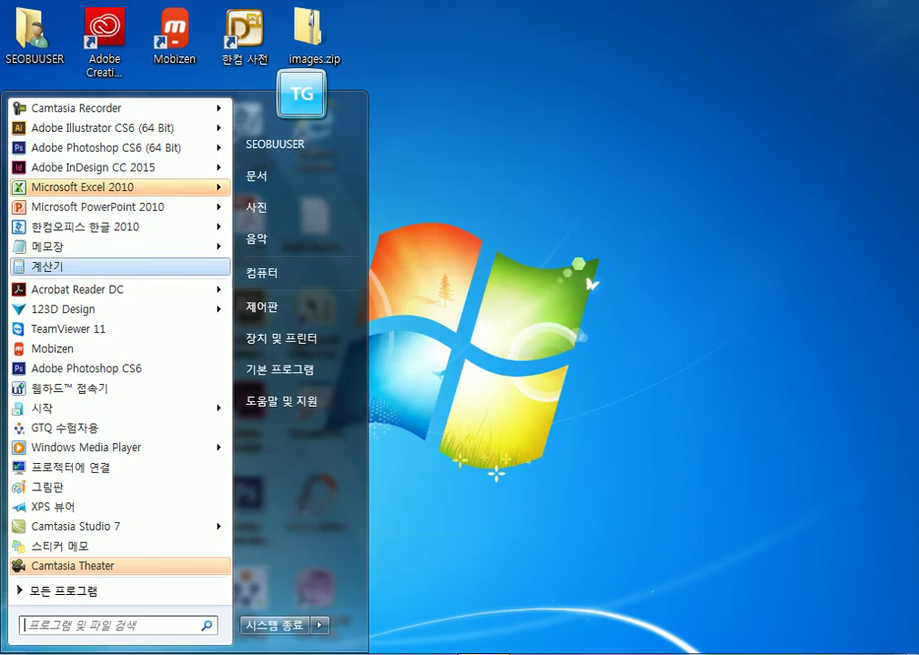
{"action": "mouse_move", "coordinate": [100, 207]}
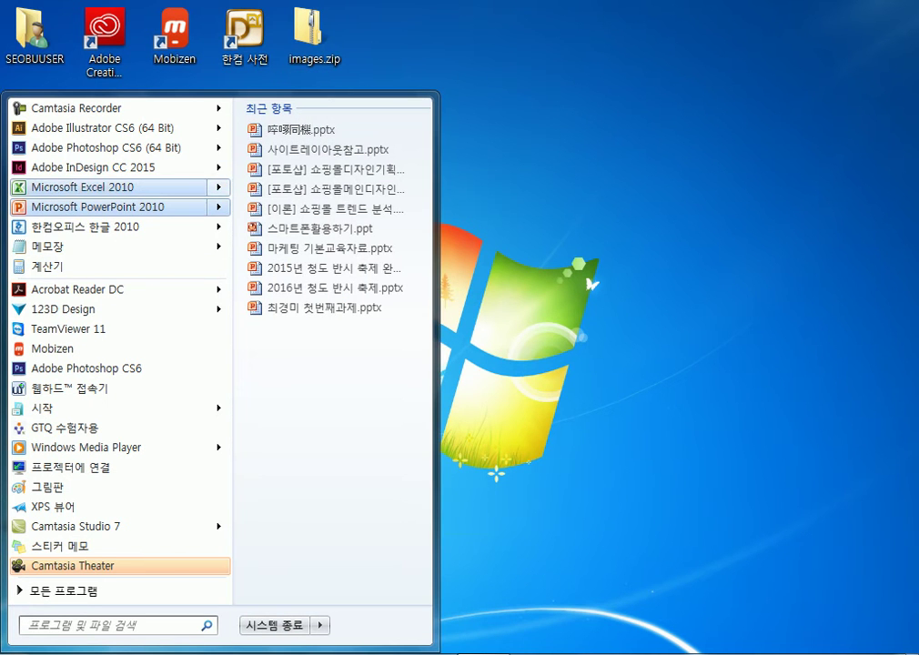
{"action": "key", "text": "Escape"}
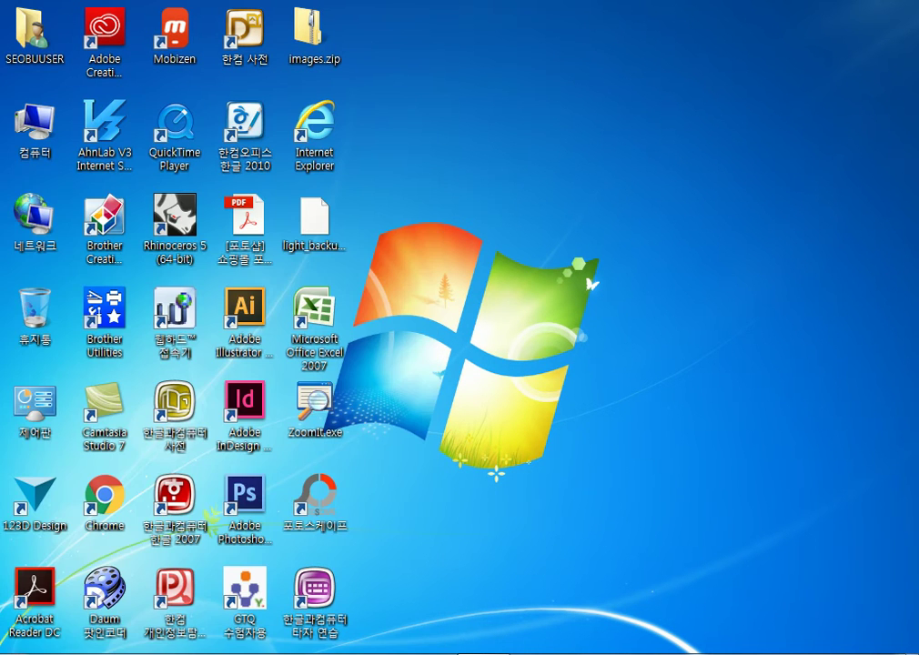
Launch Excel 2010 from the Start menu to get blank workbook 통합 문서1
{"action": "key", "text": "super"}
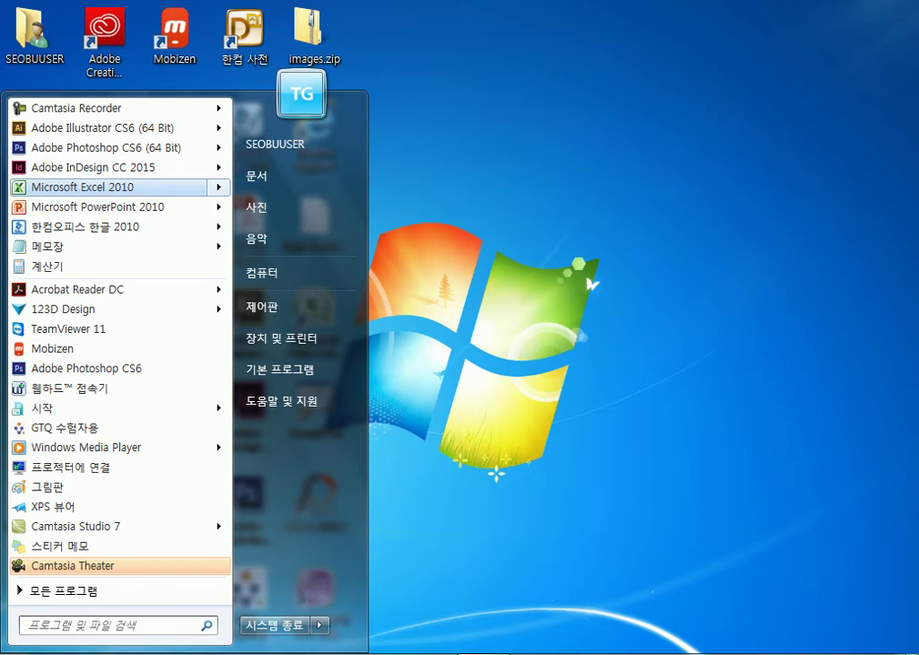
{"action": "key", "text": "Right"}
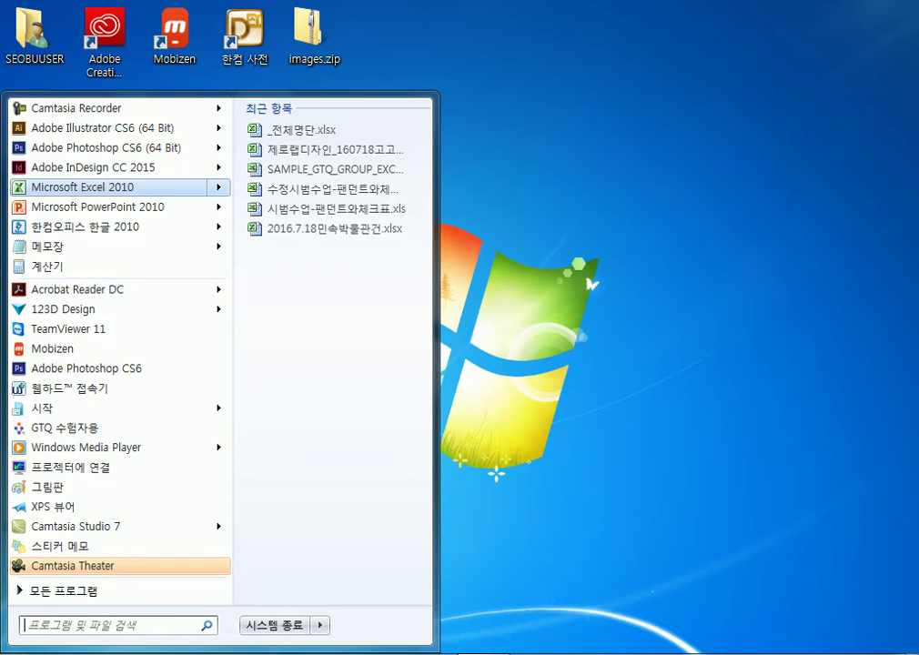
{"action": "key", "text": "Return"}
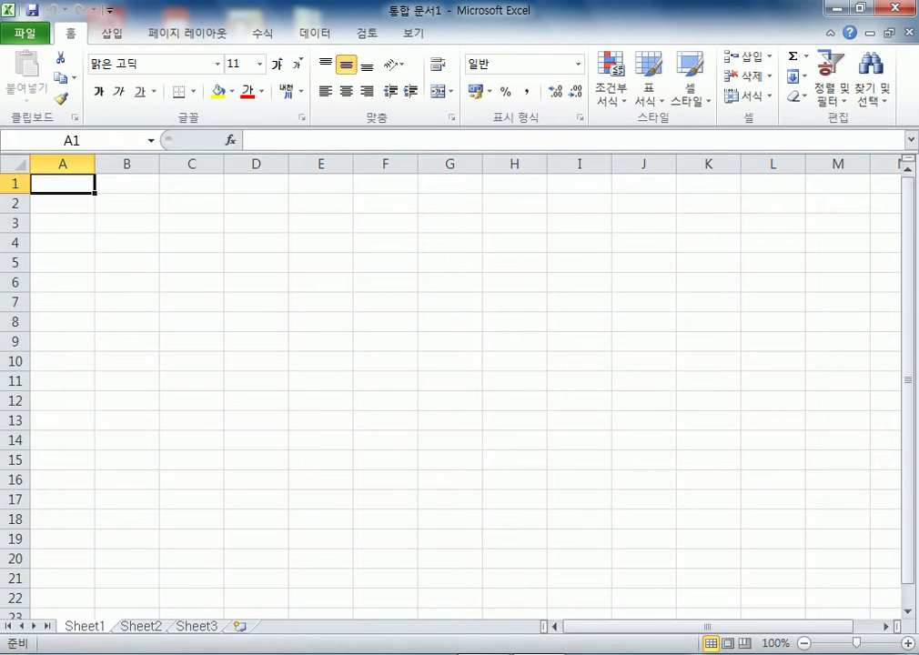
Restore the Excel window, then set the screen resolution to 1280 × 1024 and keep it
{"action": "key", "text": "super+Down"}
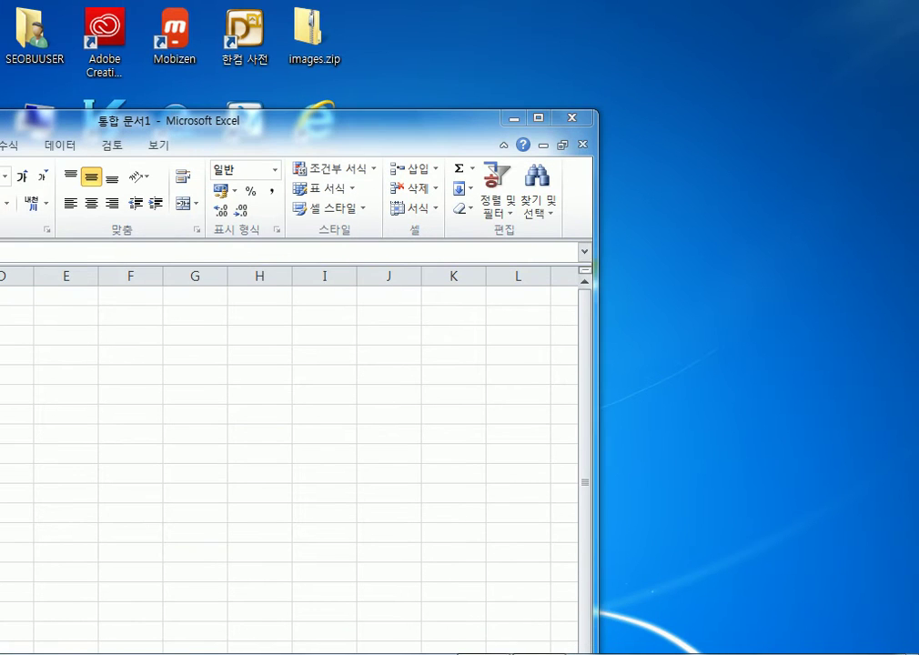
{"action": "right_click", "coordinate": [414, 8]}
{"action": "left_click", "coordinate": [491, 232]}
{"action": "key", "text": "alt+Down"}
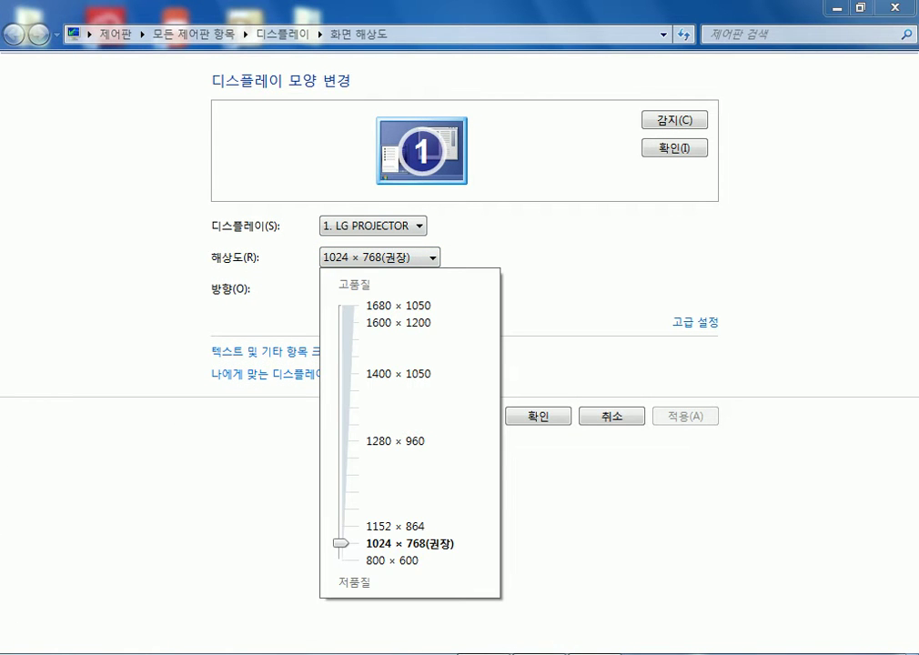
{"action": "key", "text": "Up"}
{"action": "key", "text": "Up"}
{"action": "key", "text": "Up"}
{"action": "key", "text": "Up"}
{"action": "key", "text": "Up"}
{"action": "key", "text": "Up"}
{"action": "key", "text": "Up"}
{"action": "key", "text": "Up"}
{"action": "key", "text": "Up"}
{"action": "key", "text": "Up"}
{"action": "key", "text": "Down"}
{"action": "key", "text": "Down"}
{"action": "key", "text": "Down"}
{"action": "key", "text": "Down"}
{"action": "key", "text": "Up"}
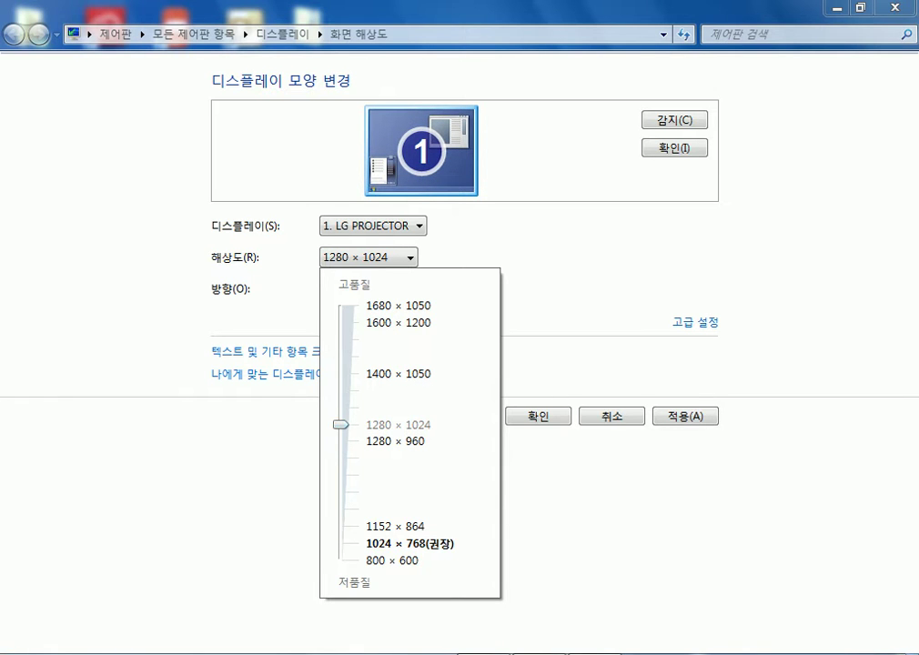
{"action": "key", "text": "Return"}
{"action": "key", "text": "Return"}
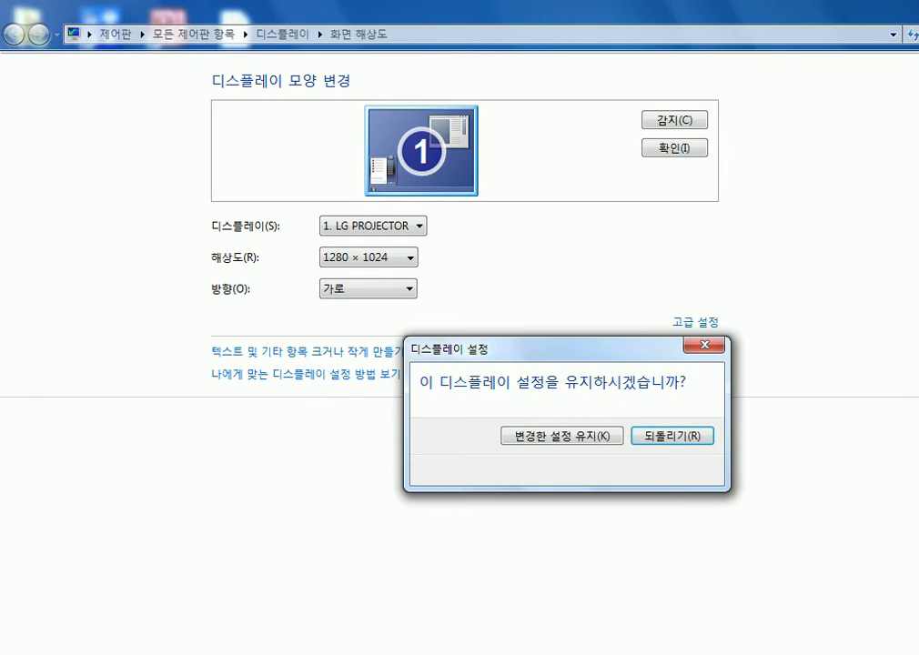
{"action": "key", "text": "Tab"}
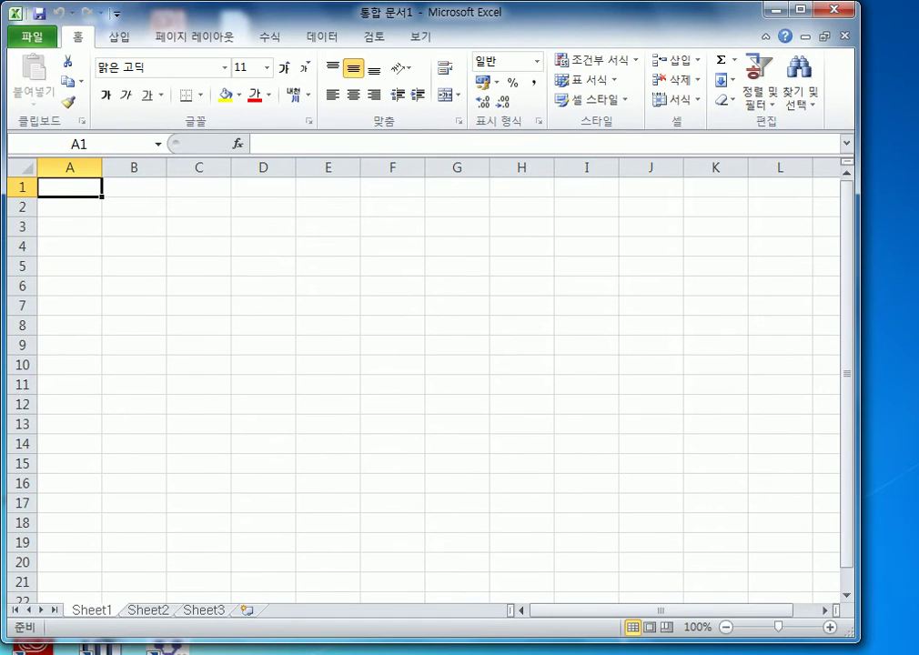
Snap Excel to the left half, then widen it to span nearly the whole screen
{"action": "key", "text": "super+Left"}
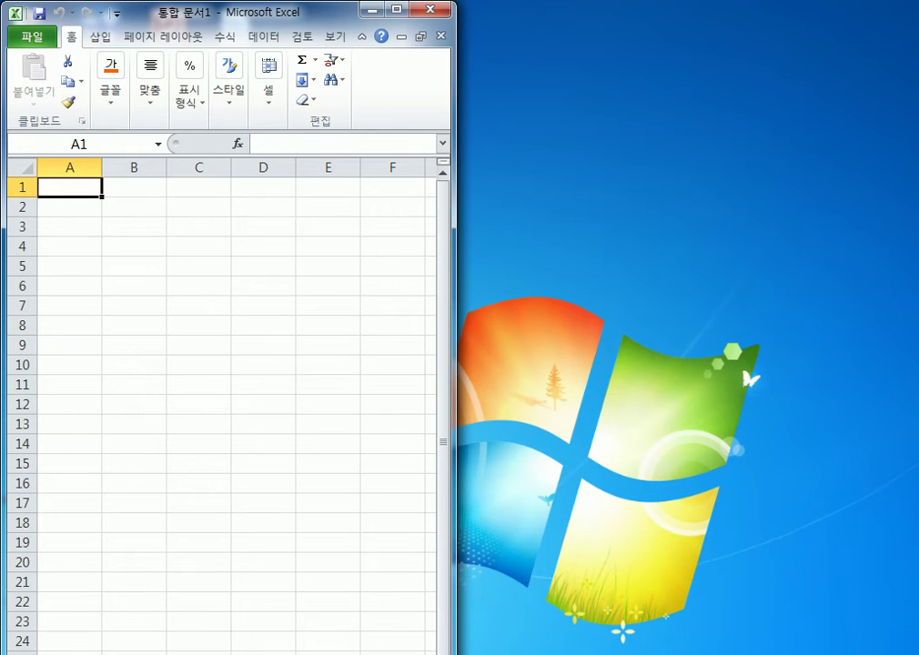
{"action": "left_click_drag", "start_coordinate": [455, 328], "coordinate": [915, 327]}
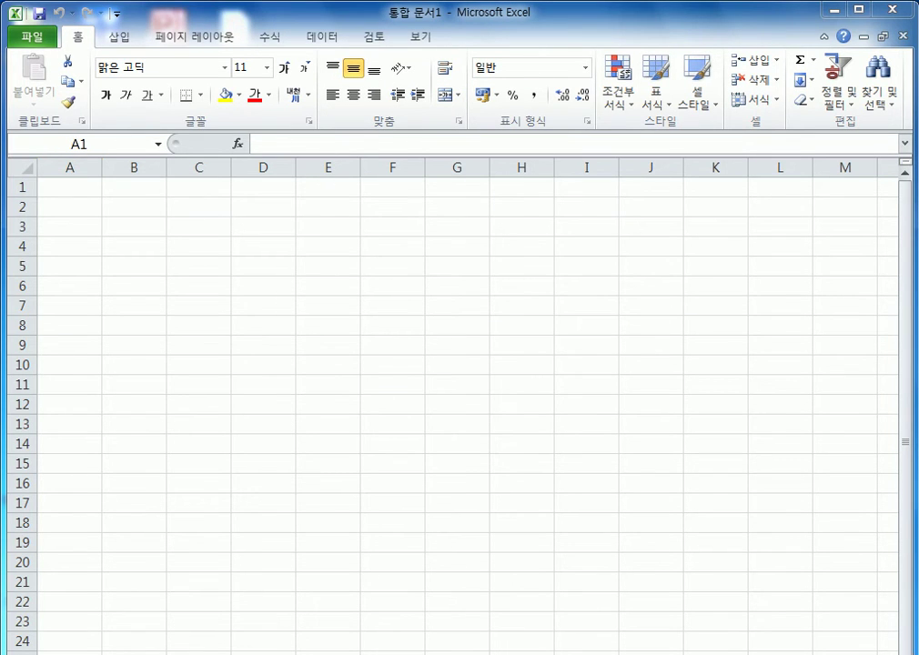
Lower the screen resolution back to 1024 × 768 (권장)
{"action": "key", "text": "alt+Down"}
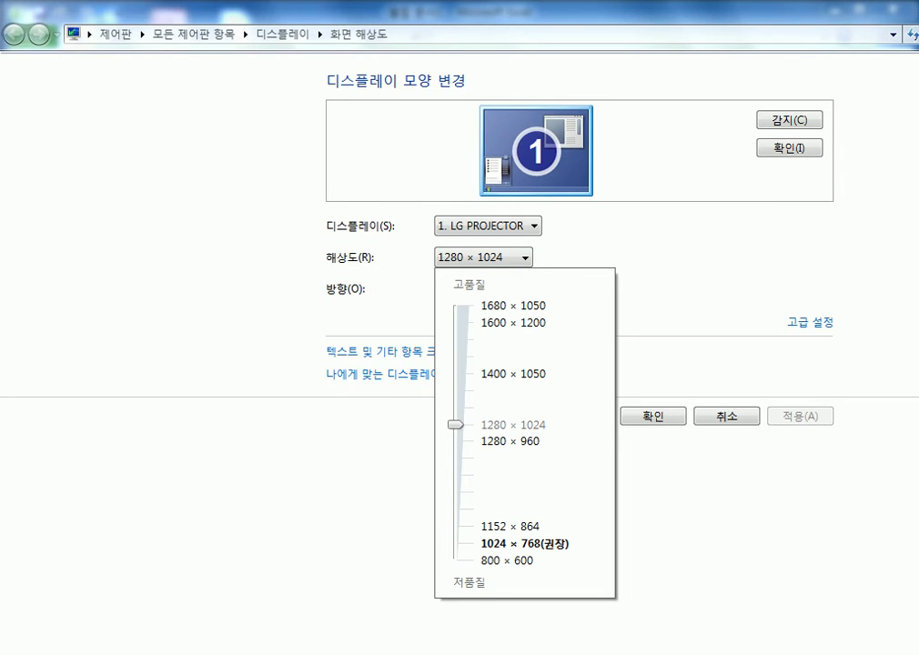
{"action": "key", "text": "Down"}
{"action": "key", "text": "Down"}
{"action": "key", "text": "Down"}
{"action": "key", "text": "Down"}
{"action": "key", "text": "Down"}
{"action": "key", "text": "Down"}
{"action": "key", "text": "Down"}
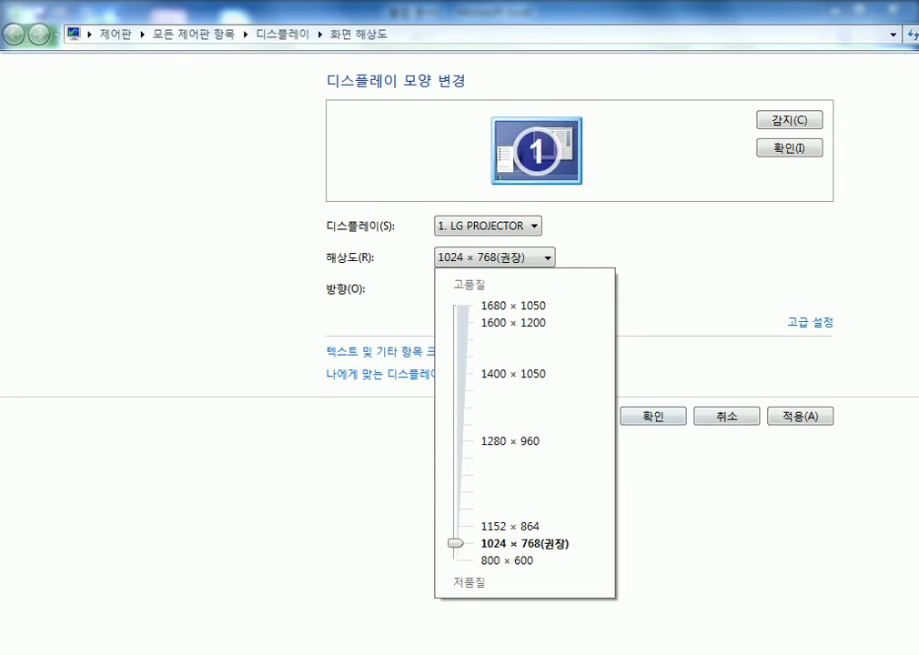
{"action": "key", "text": "Return"}
{"action": "key", "text": "Return"}
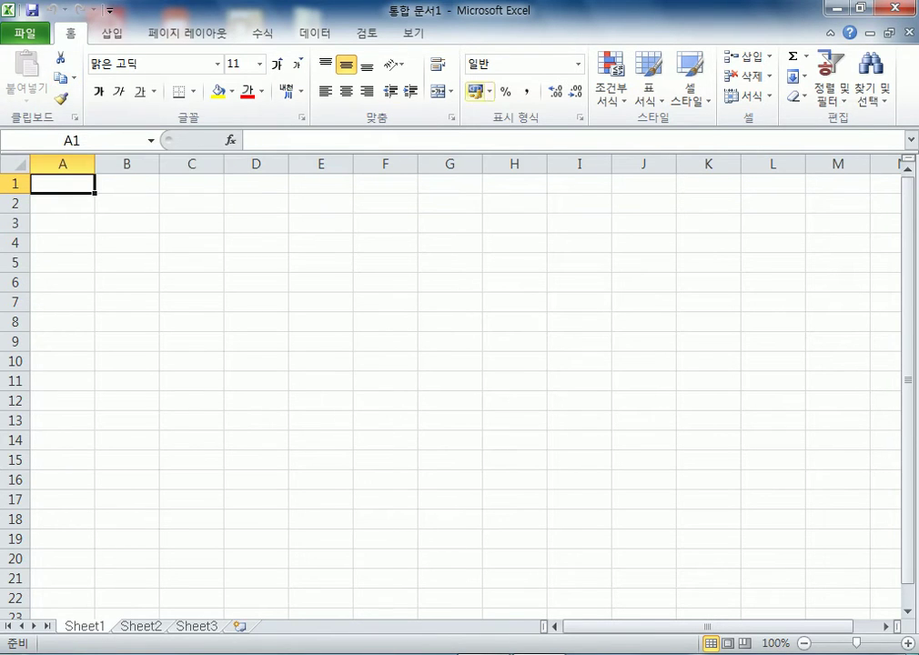
Glance at the 삽입 and 데이터 tabs, then return to 홈
{"action": "left_click", "coordinate": [112, 34]}
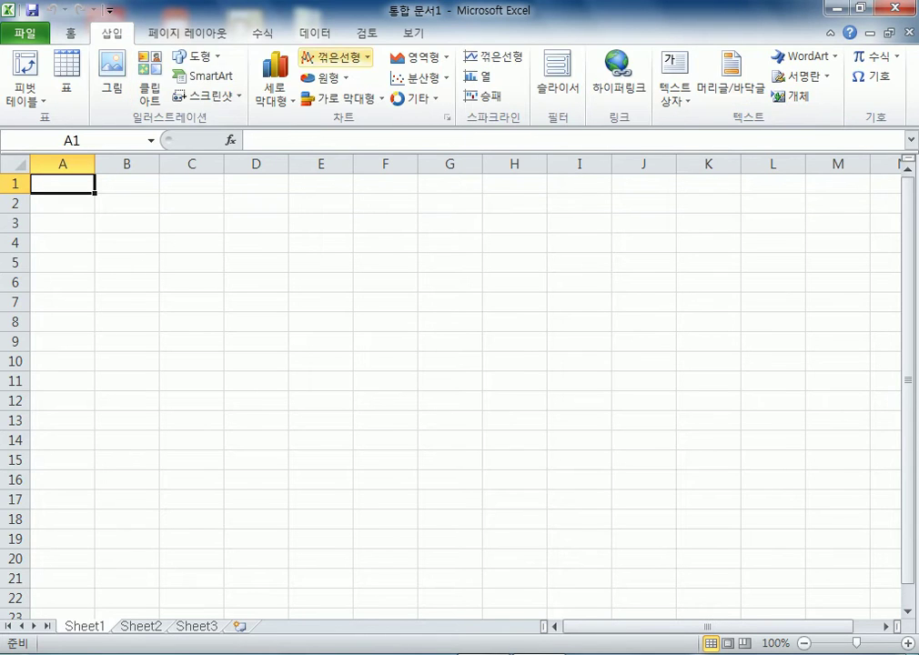
{"action": "left_click", "coordinate": [315, 33]}
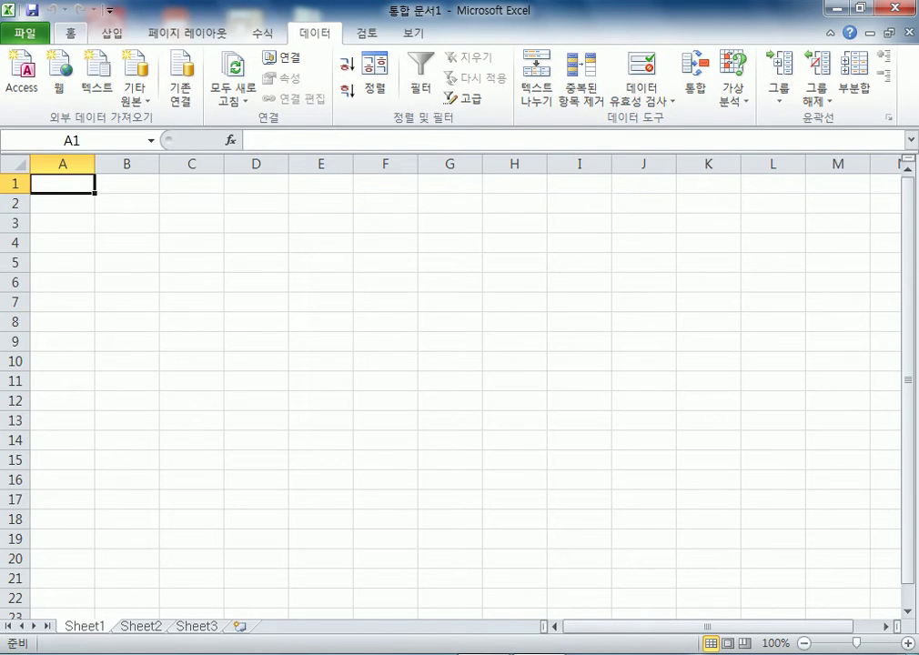
{"action": "left_click", "coordinate": [71, 33]}
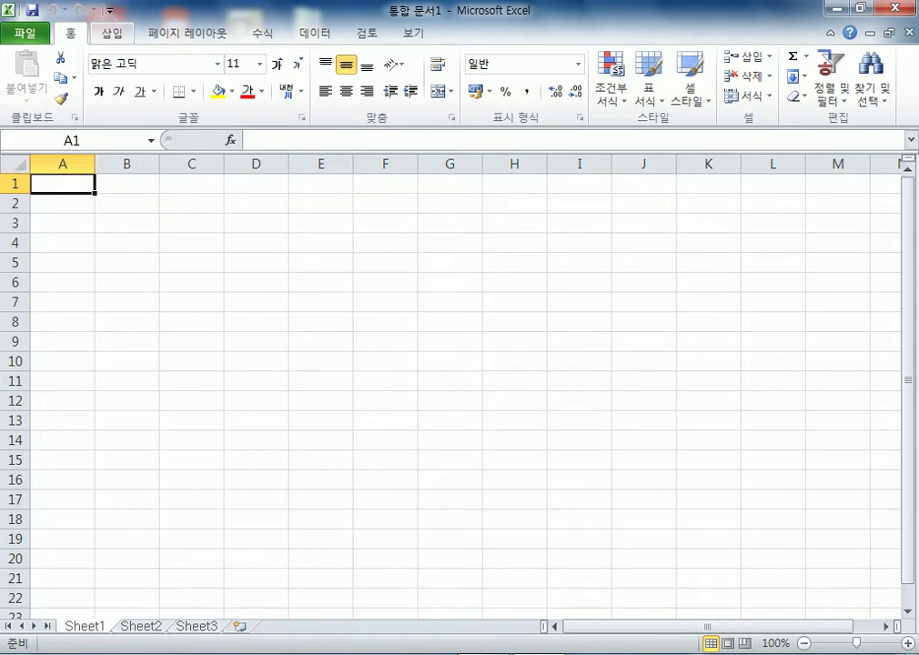
Jump from cell K11 to the start of row 11 twice, then show the 삽입 commands
{"action": "left_click", "coordinate": [708, 380]}
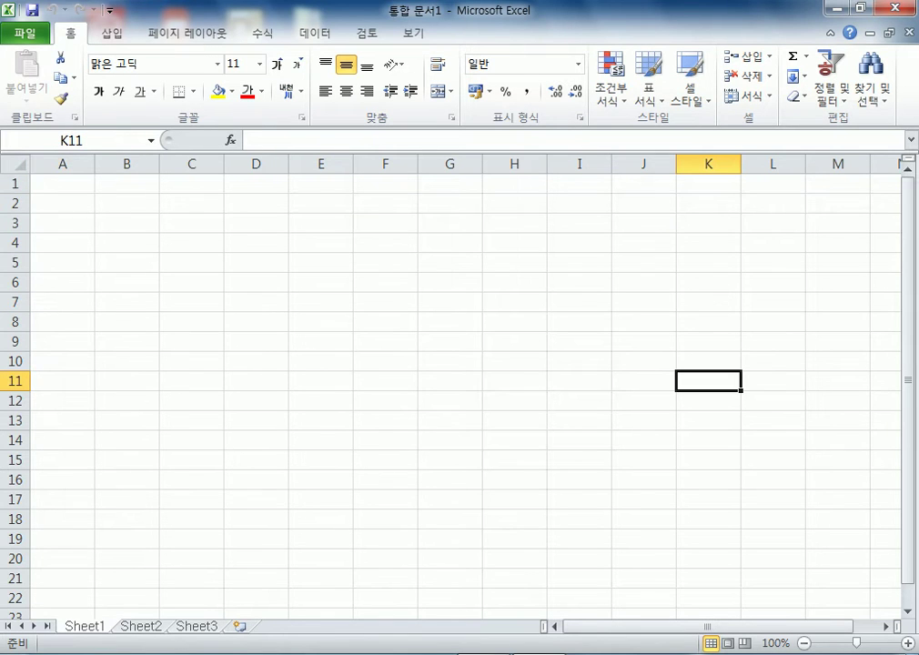
{"action": "key", "text": "Home"}
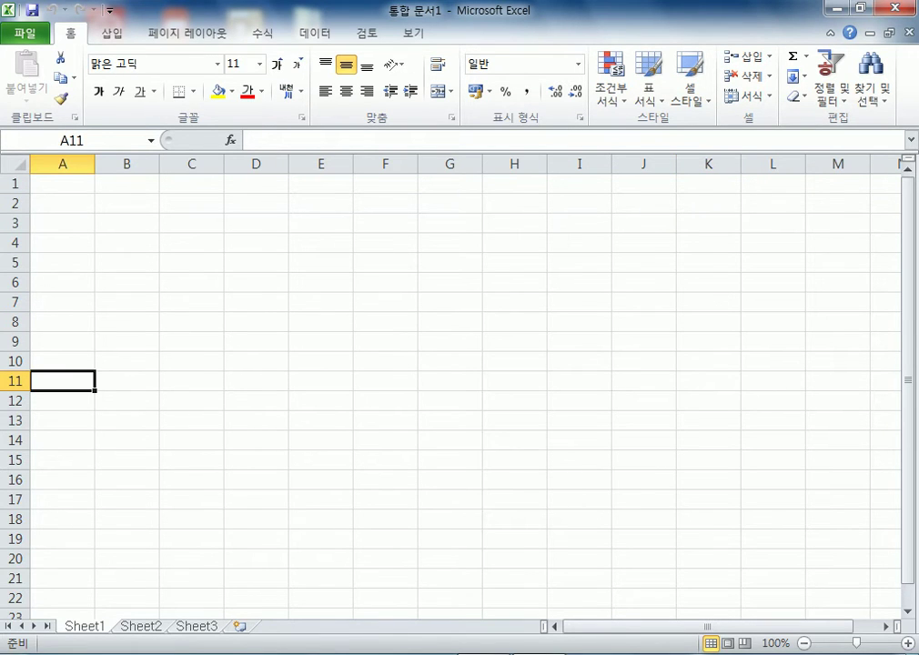
{"action": "left_click", "coordinate": [708, 380]}
{"action": "key", "text": "Home"}
{"action": "key", "text": "alt+n"}
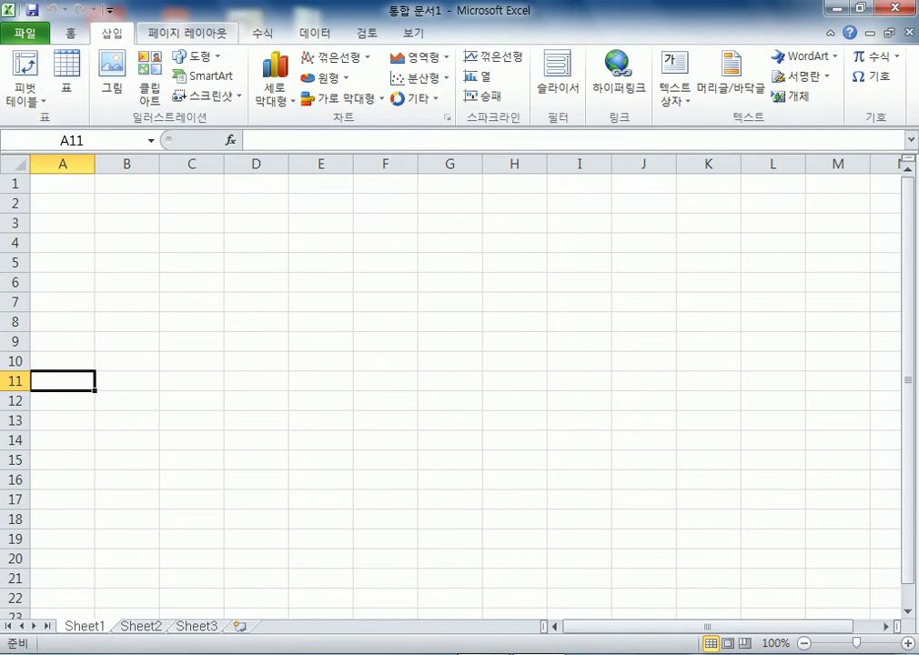
Browse 페이지 레이아웃, 수식, 데이터 (including 가상 분석), 검토 and 보기, ending on 홈
{"action": "left_click", "coordinate": [193, 33]}
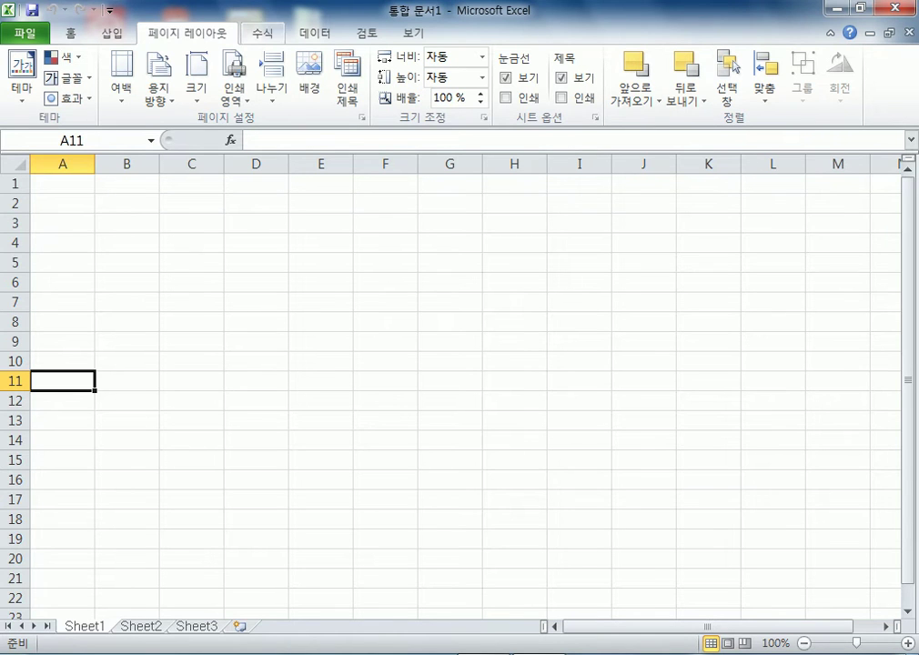
{"action": "left_click", "coordinate": [262, 33]}
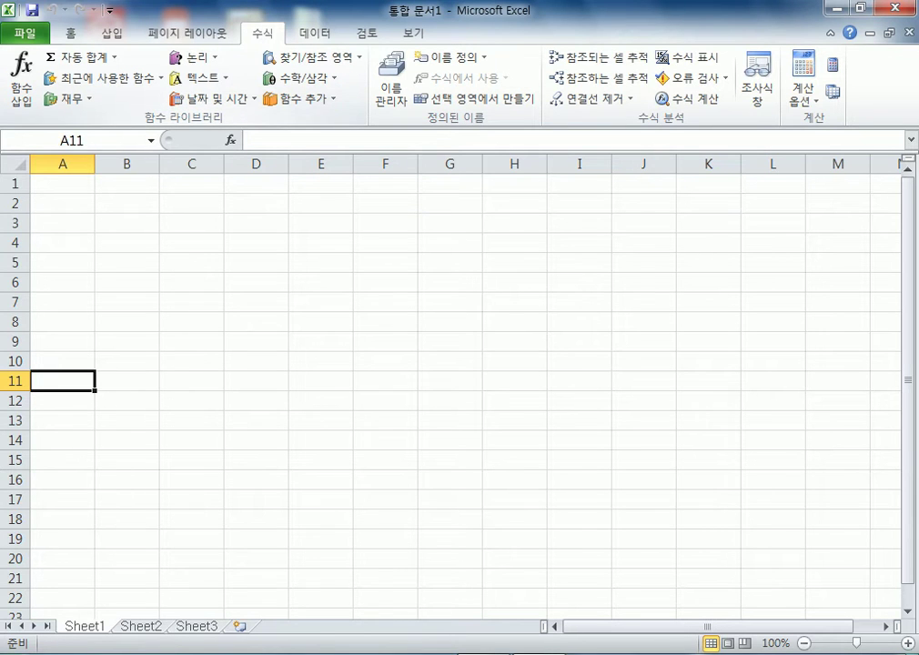
{"action": "key", "text": "alt+a"}
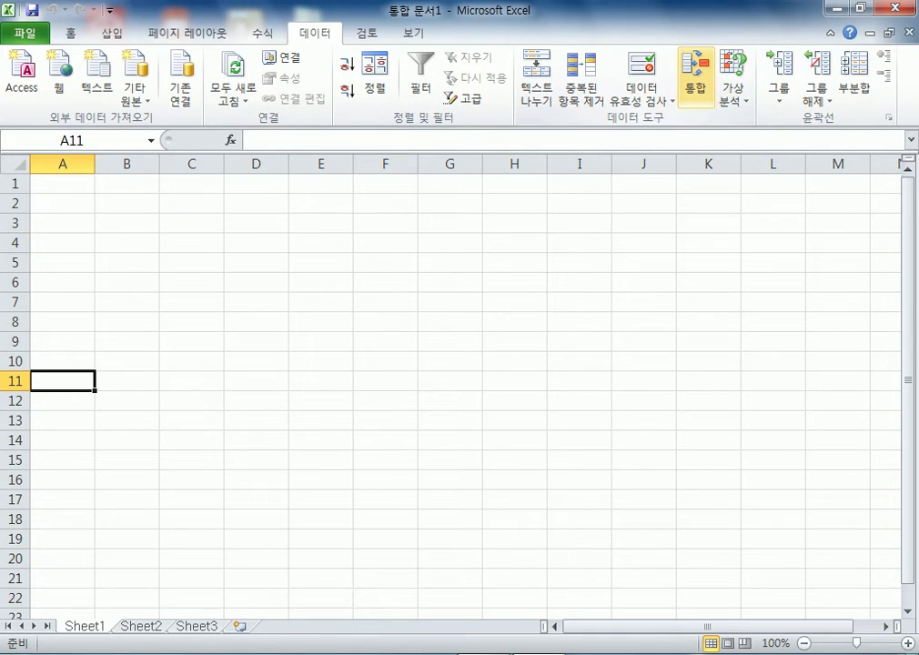
{"action": "left_click", "coordinate": [732, 91]}
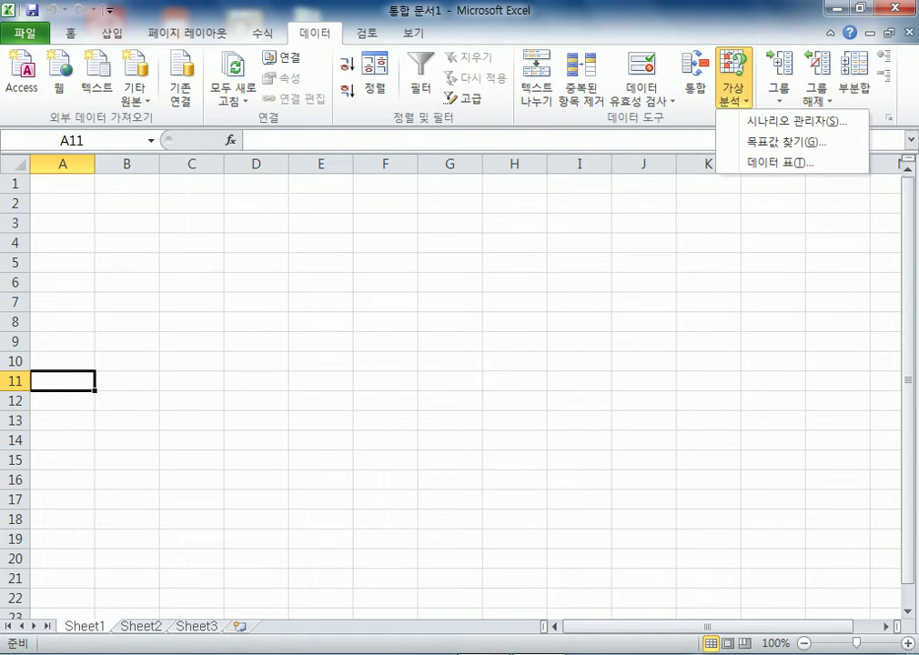
{"action": "key", "text": "Escape"}
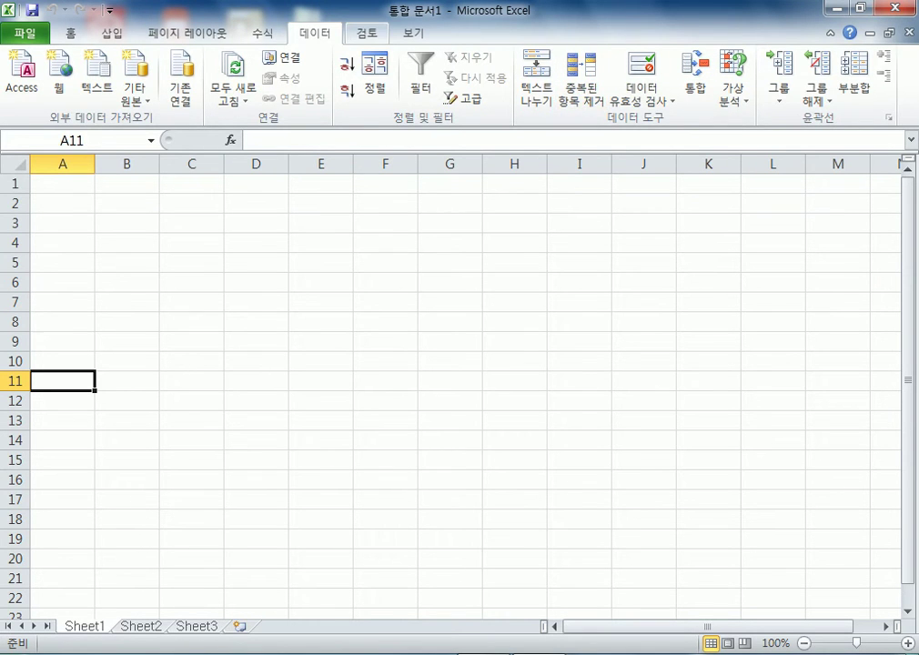
{"action": "left_click", "coordinate": [366, 32]}
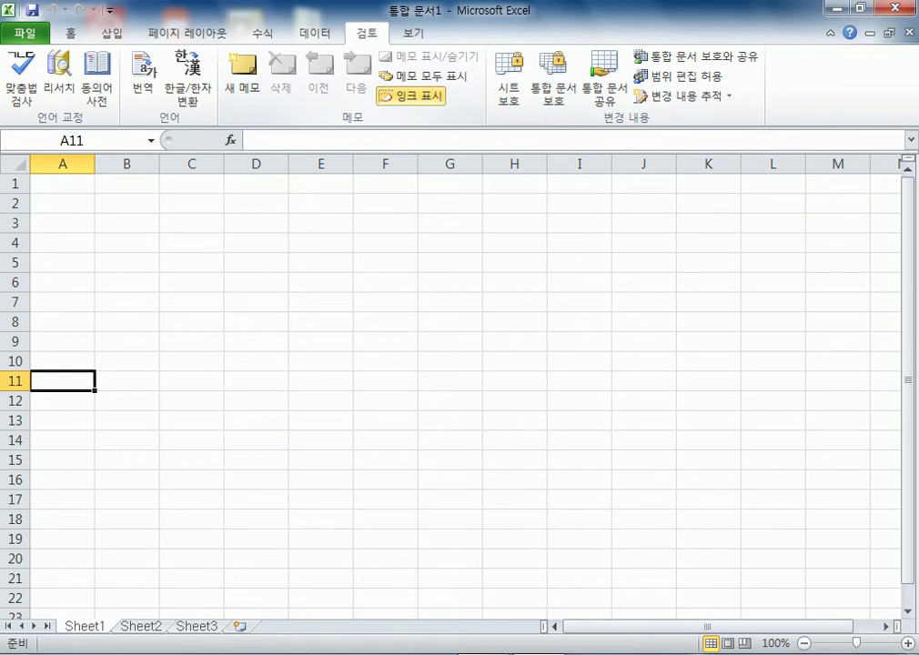
{"action": "left_click", "coordinate": [413, 33]}
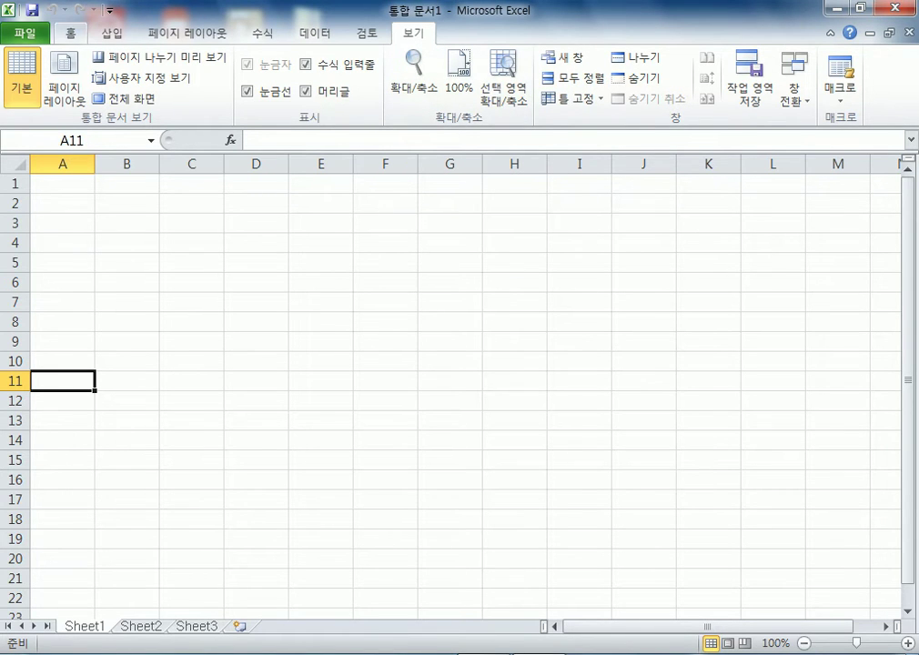
{"action": "left_click", "coordinate": [70, 32]}
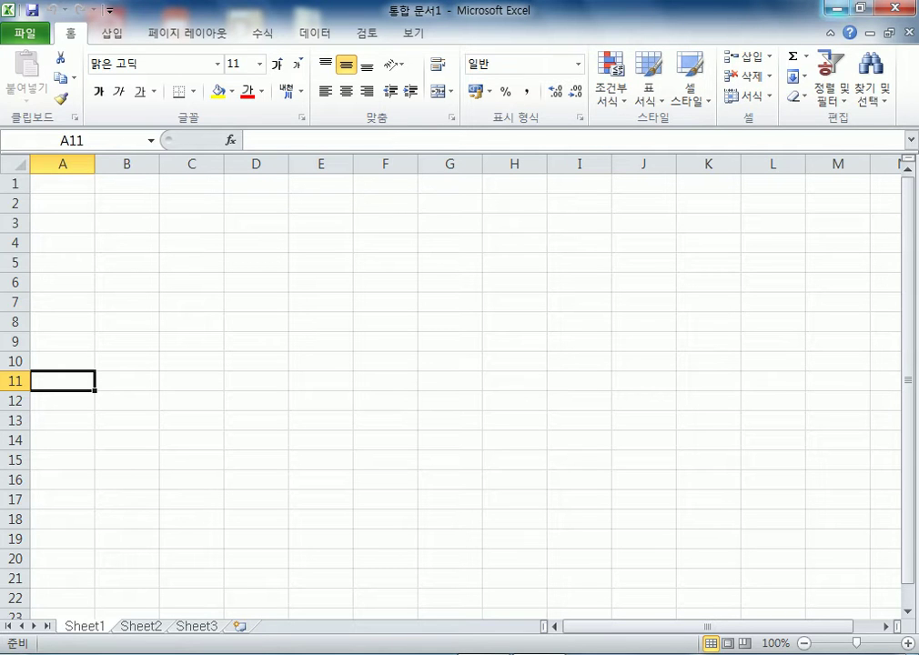
Show the desktop, start Notepad and type 시험장 on the first line
{"action": "key", "text": "super+d"}
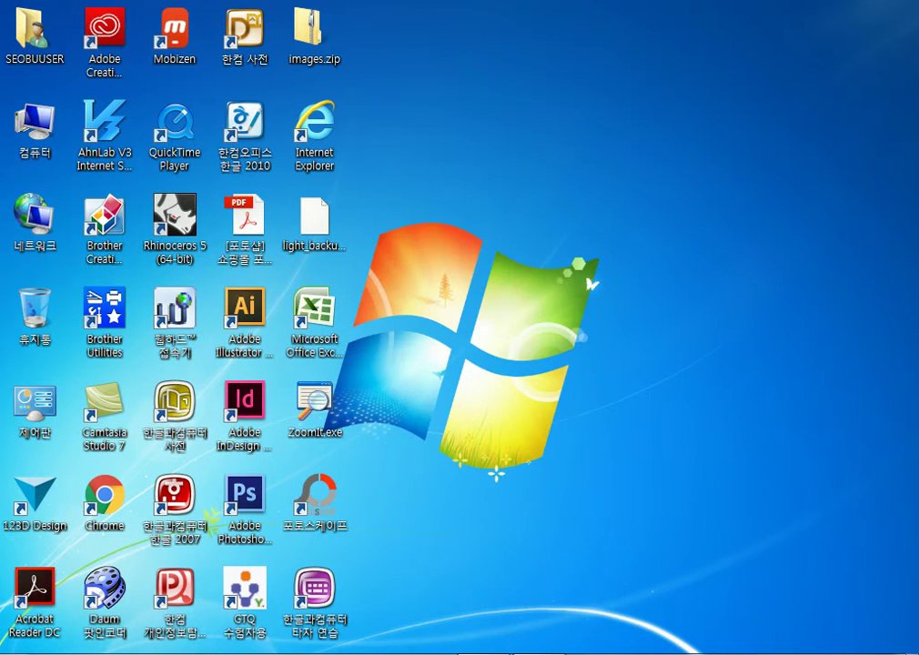
{"action": "key", "text": "super"}
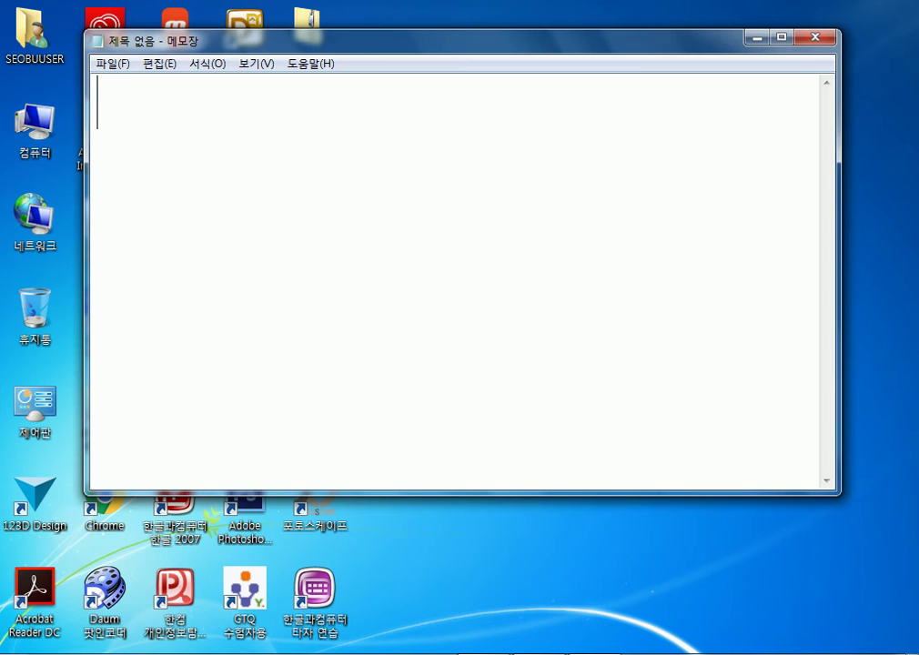
{"action": "type", "text": "시허ㅗㅁ"}
{"action": "key", "text": "BackSpace"}
{"action": "key", "text": "BackSpace"}
{"action": "type", "text": "ㅁ장"}
{"action": "key", "text": "Return"}
On the second line type '"내 문서" 폴더안에 "ITQ', fixing typos along the way
{"action": "type", "text": "so"}
{"action": "key", "text": "BackSpace"}
{"action": "key", "text": "BackSpace"}
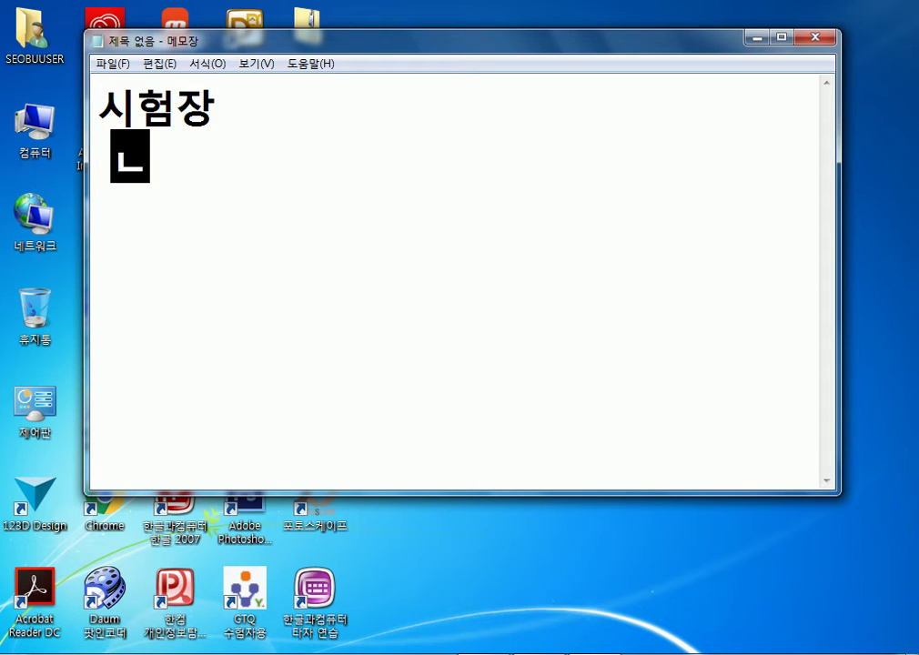
{"action": "type", "text": "내 문ㅅㅓ"}
{"action": "key", "text": "Home"}
{"action": "type", "text": "\""}
{"action": "key", "text": "End"}
{"action": "type", "text": "\""}
{"action": "type", "text": " ㅍ홀"}
{"action": "key", "text": "BackSpace"}
{"action": "key", "text": "BackSpace"}
{"action": "key", "text": "BackSpace"}
{"action": "key", "text": "BackSpace"}
{"action": "type", "text": "포ㄹ더안에 "}
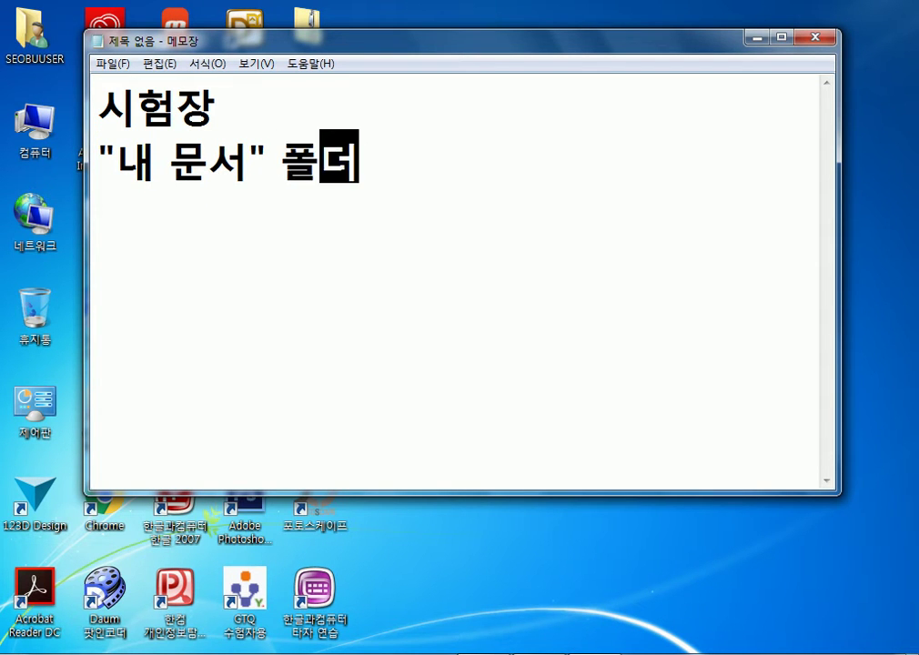
{"action": "type", "text": "ITQ"}
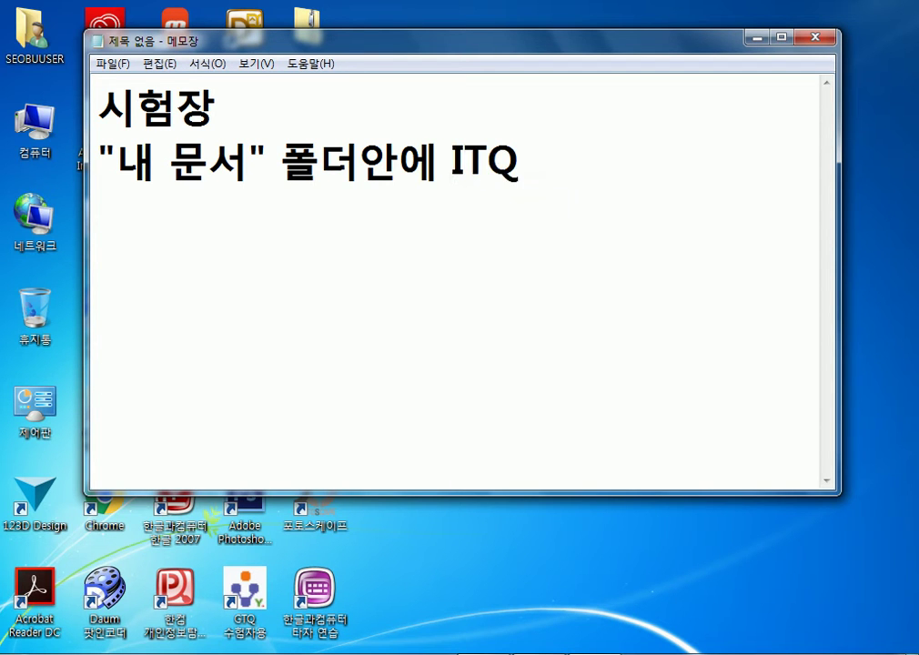
{"action": "left_click", "coordinate": [452, 162]}
{"action": "type", "text": "\""}
{"action": "key", "text": "End"}
Finish with '" 폴더가 있습니다.', then widen the note and move it right
{"action": "type", "text": "\"vhfej"}
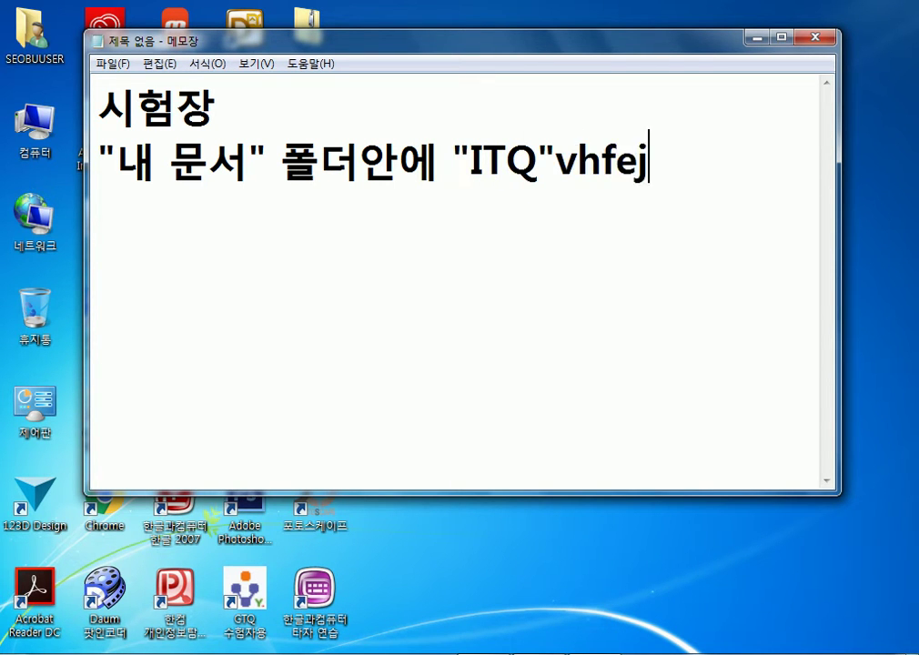
{"action": "key", "text": "BackSpace"}
{"action": "key", "text": "BackSpace"}
{"action": "key", "text": "BackSpace"}
{"action": "key", "text": "BackSpace"}
{"action": "key", "text": "BackSpace"}
{"action": "key", "text": "Hangul"}
{"action": "type", "text": "포ㄹ더가 있습"}
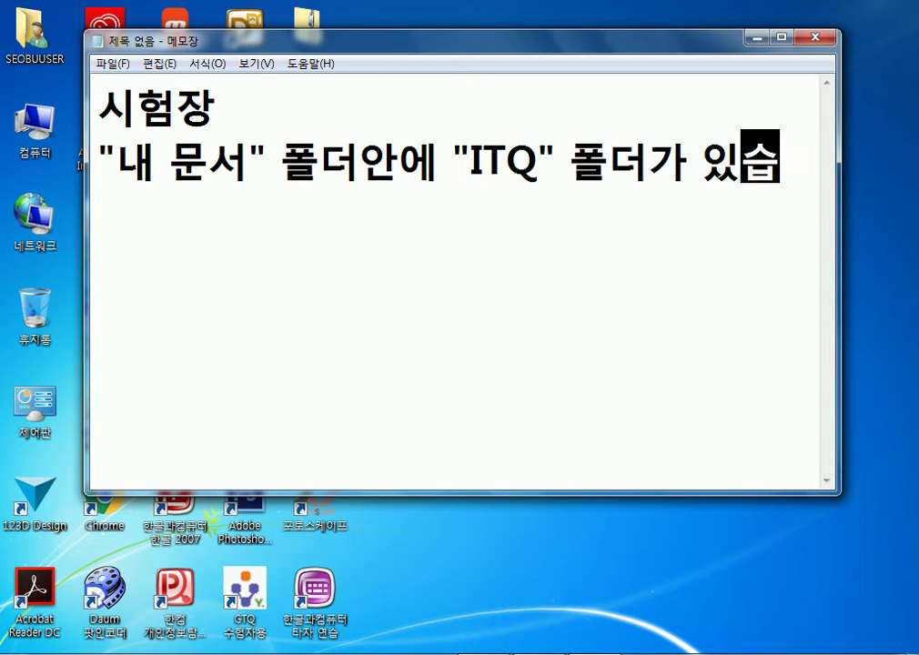
{"action": "type", "text": "니다."}
{"action": "key", "text": "BackSpace"}
{"action": "key", "text": "BackSpace"}
{"action": "key", "text": "BackSpace"}
{"action": "type", "text": "니다."}
{"action": "key", "text": "Return"}
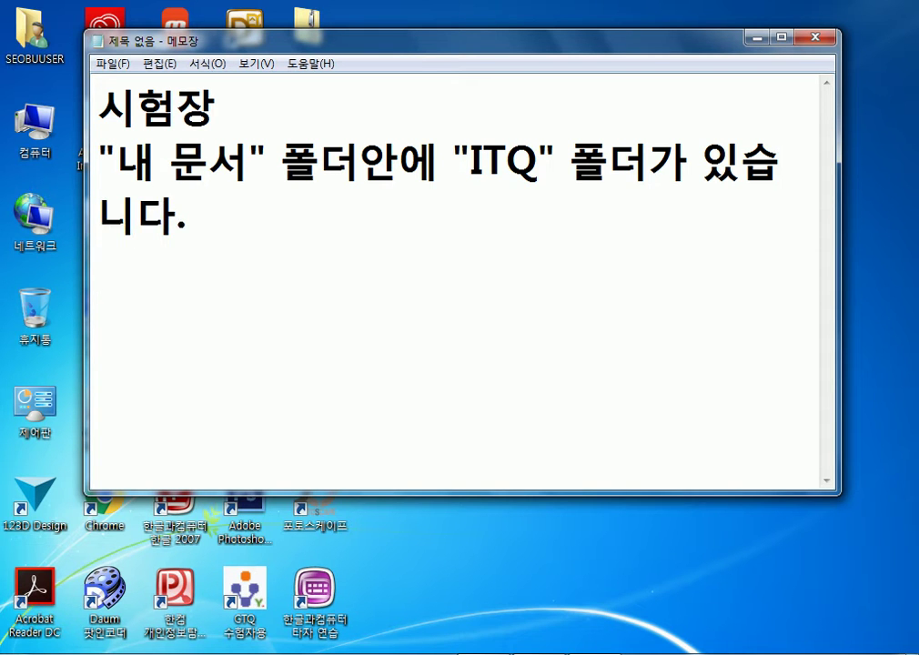
{"action": "left_click_drag", "start_coordinate": [85, 273], "coordinate": [4, 273]}
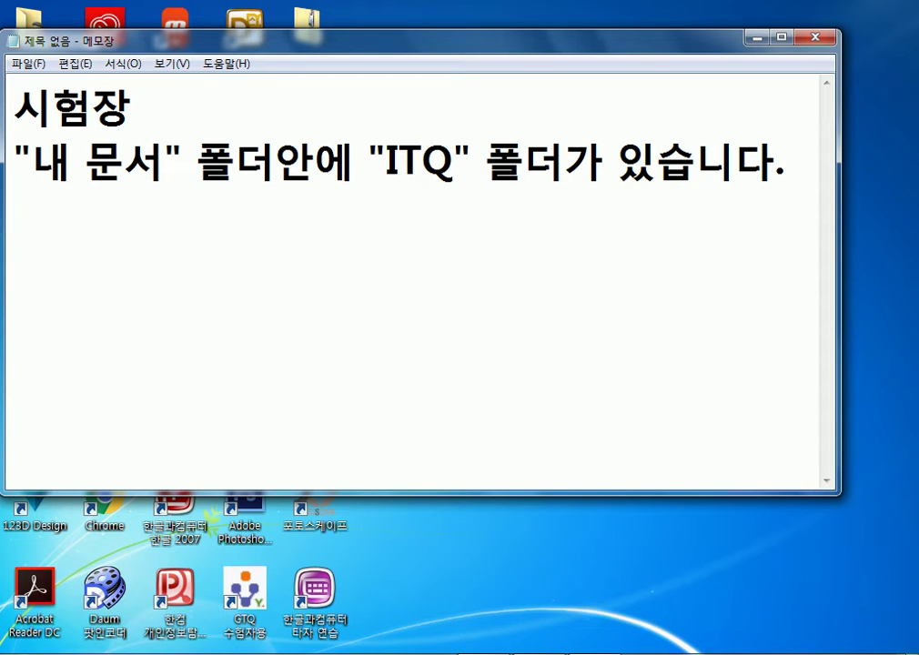
{"action": "left_click_drag", "start_coordinate": [100, 39], "coordinate": [402, 71]}
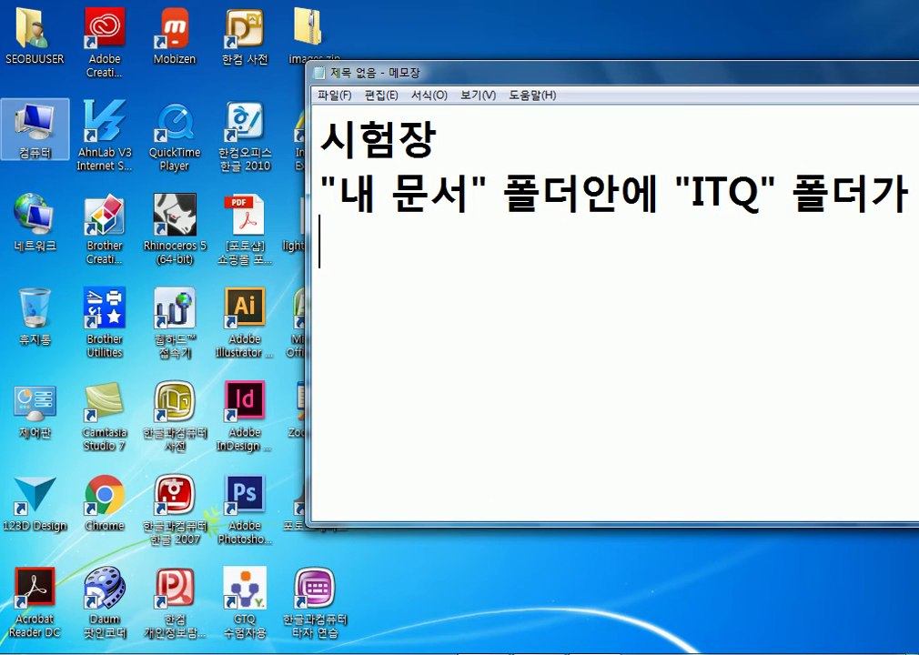
{"action": "double_click", "coordinate": [35, 126]}
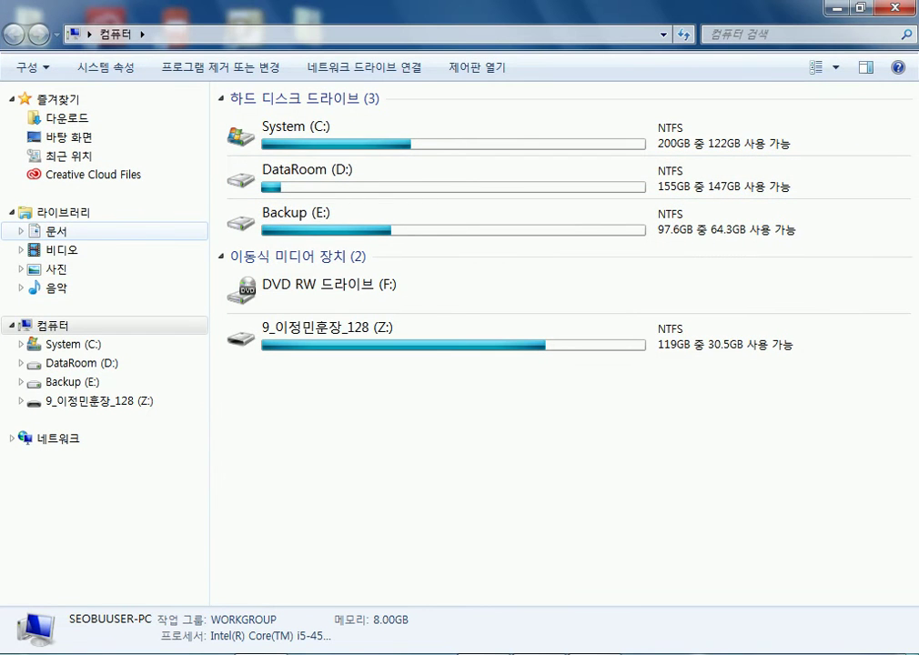
{"action": "left_click", "coordinate": [56, 231]}
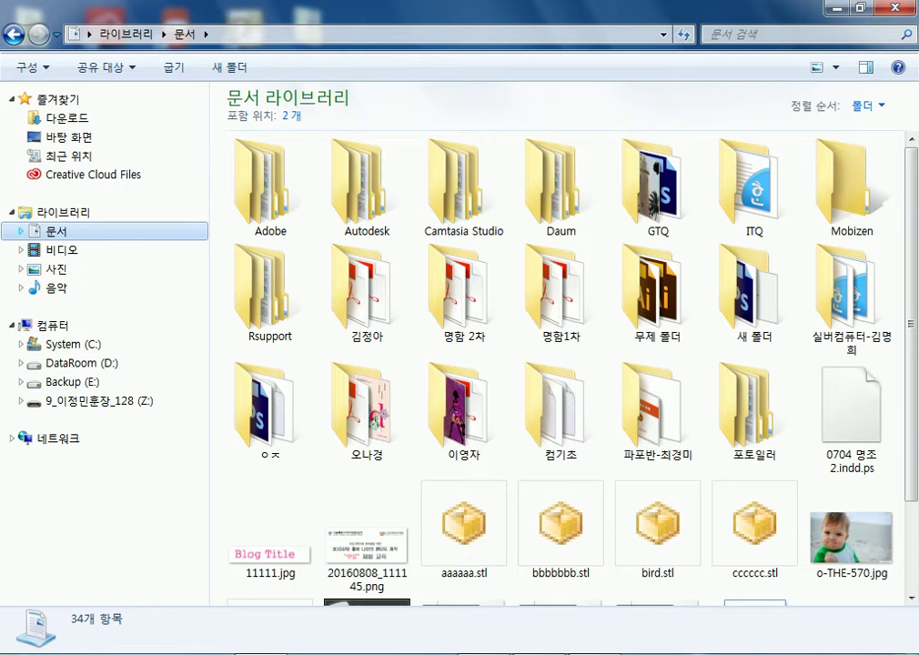
{"action": "left_click", "coordinate": [20, 231]}
{"action": "left_click", "coordinate": [82, 249]}
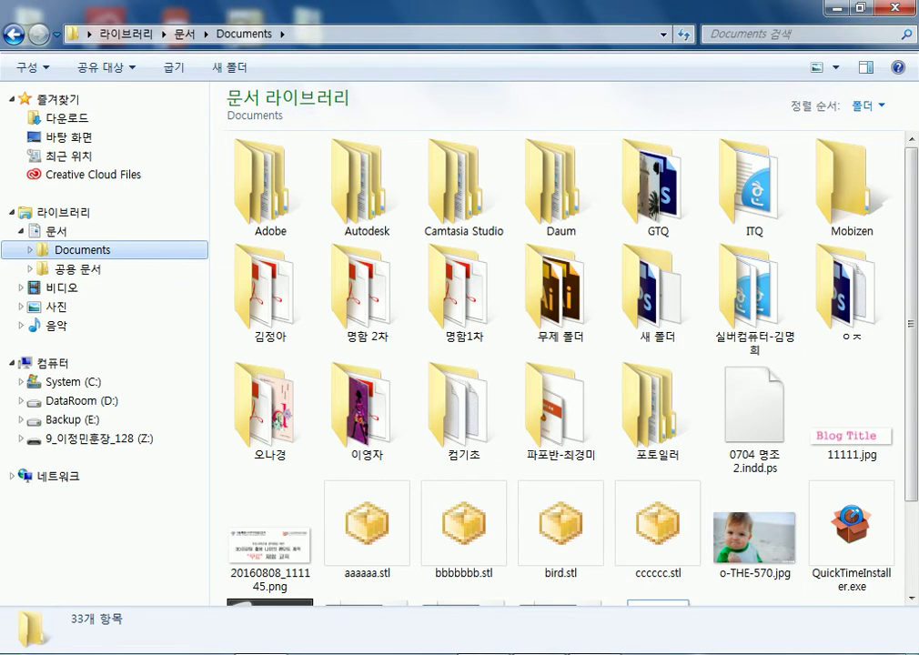
{"action": "key", "text": "Right"}
{"action": "key", "text": "Up"}
{"action": "key", "text": "Left"}
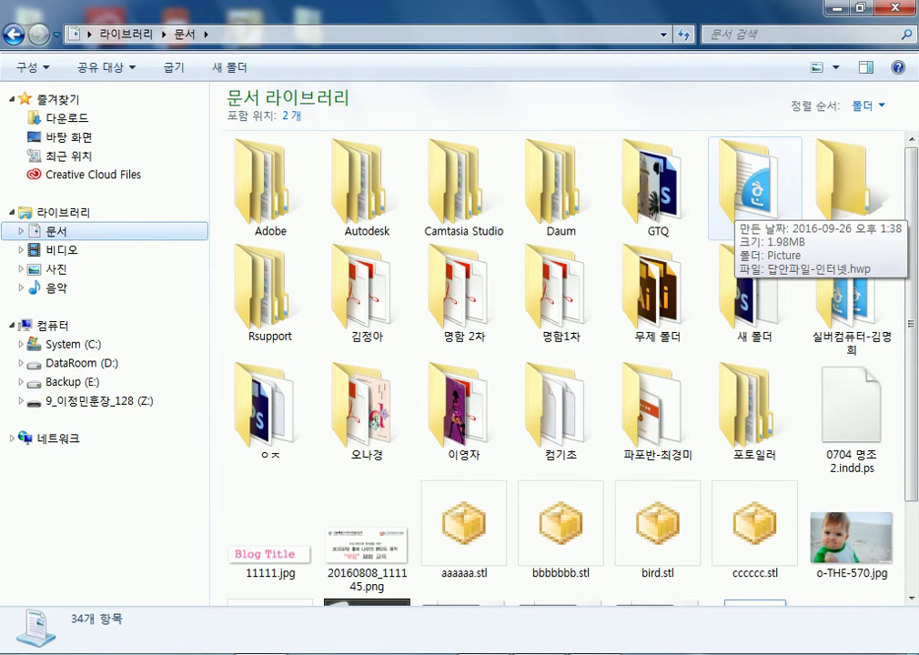
{"action": "double_click", "coordinate": [752, 186]}
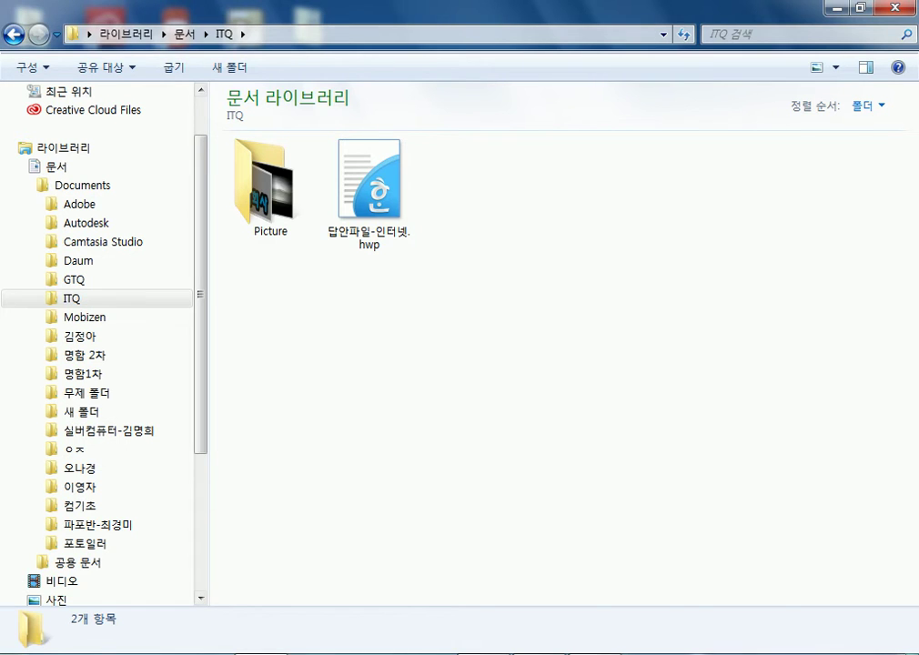
{"action": "key", "text": "BackSpace"}
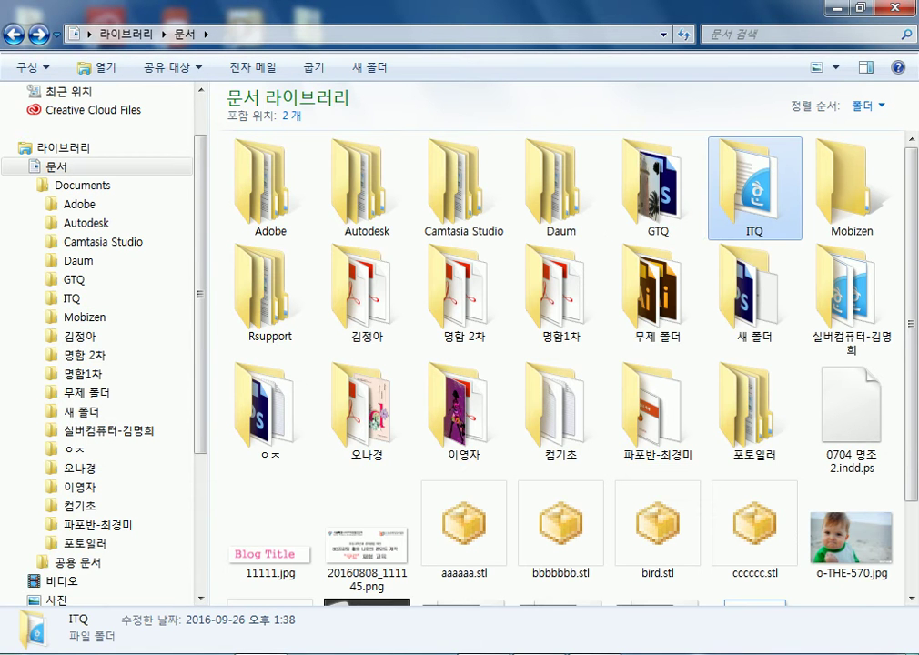
{"action": "key", "text": "Left"}
{"action": "key", "text": "Return"}
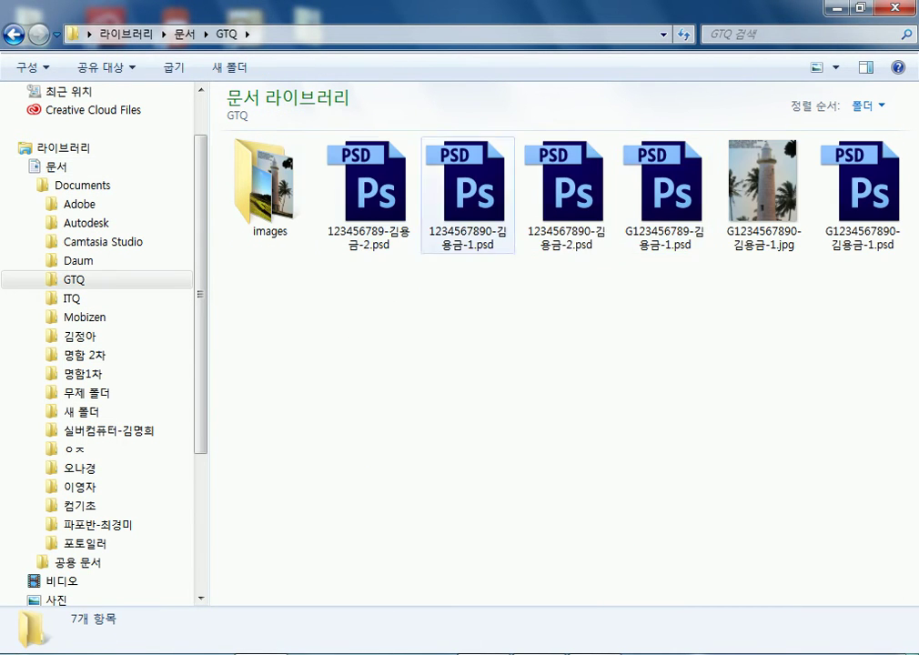
{"action": "key", "text": "BackSpace"}
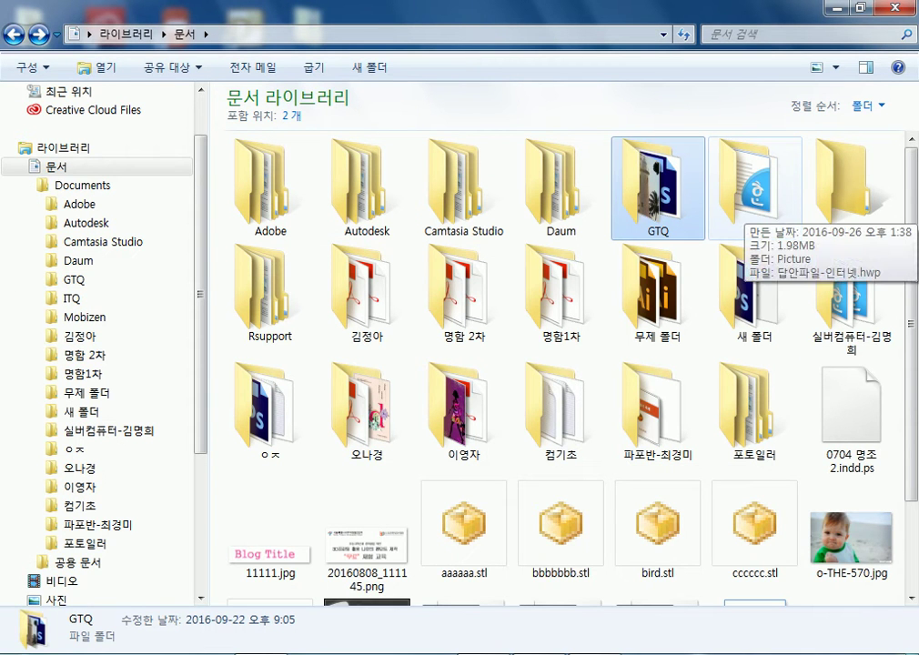
{"action": "double_click", "coordinate": [754, 191]}
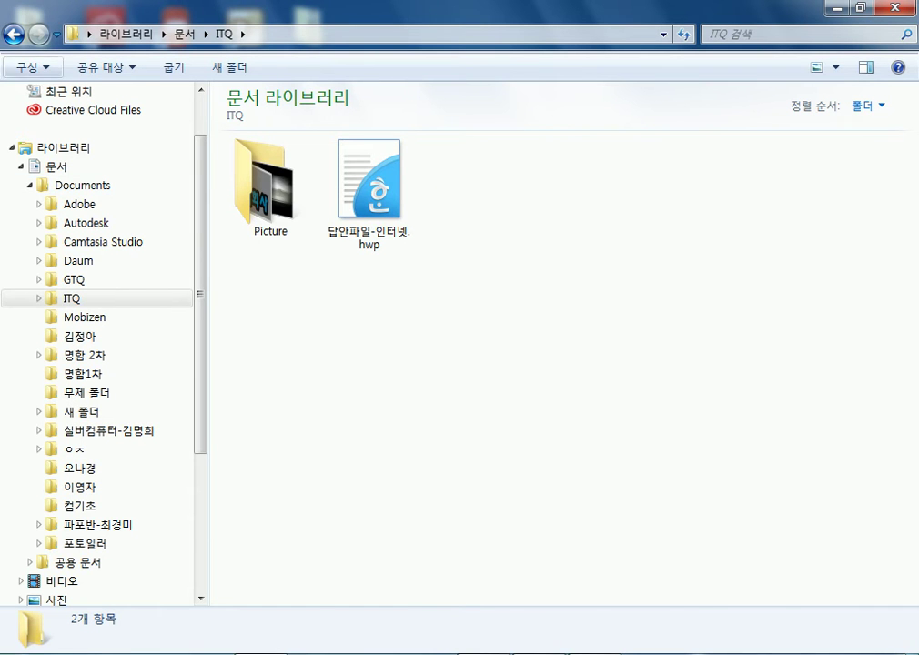
{"action": "left_click", "coordinate": [13, 33]}
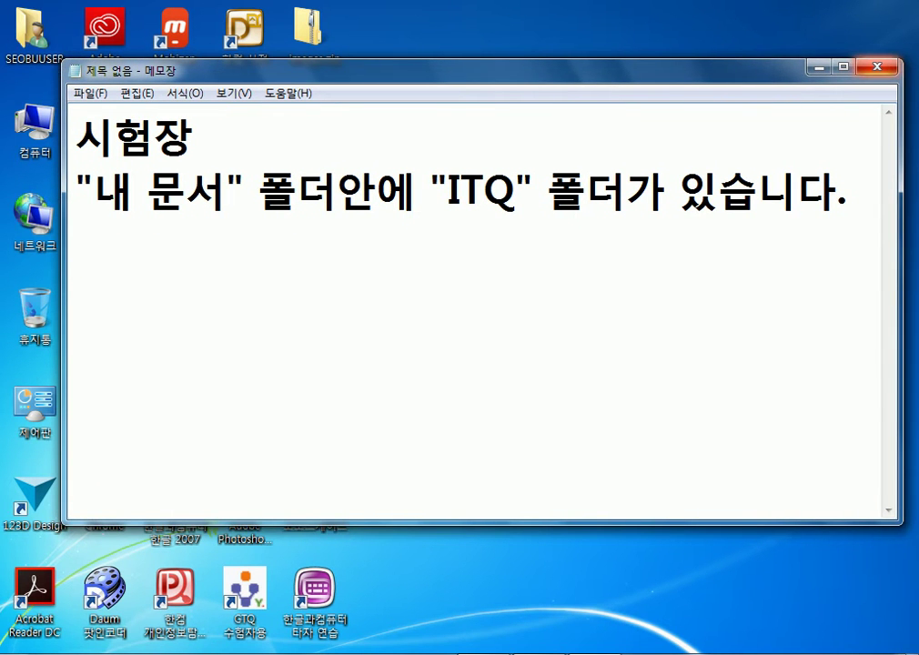
Close Notepad without saving, then open Excel's Save As dialog for 통합 문서1.xlsx
{"action": "key", "text": "alt+F4"}
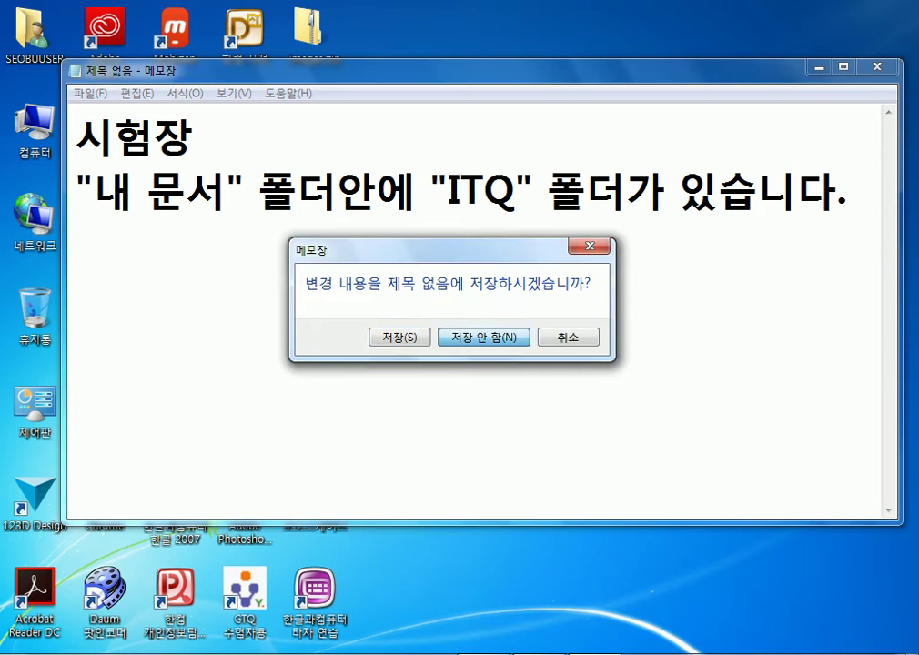
{"action": "key", "text": "n"}
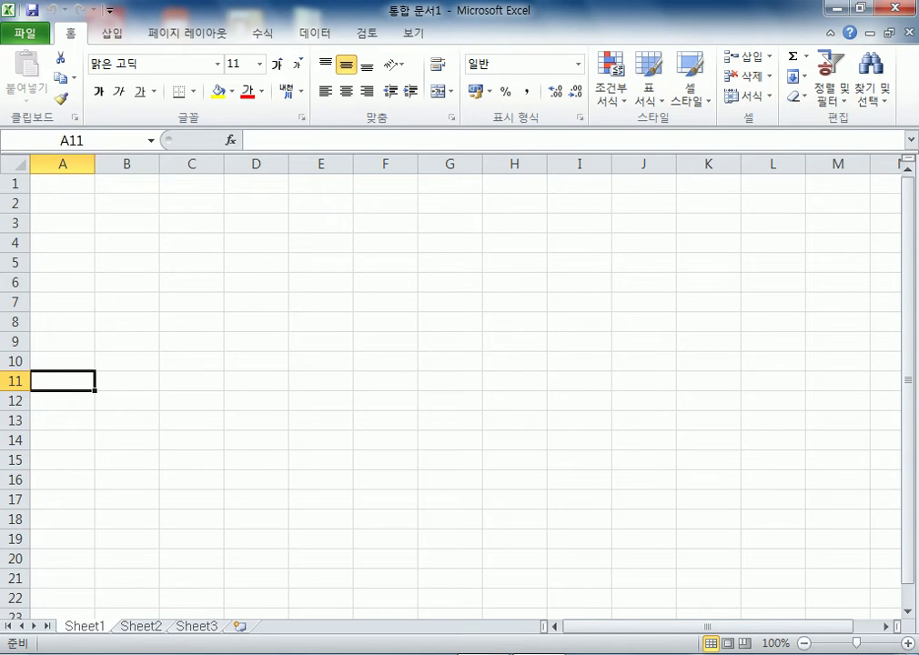
{"action": "key", "text": "alt+f"}
{"action": "key", "text": "Down"}
{"action": "key", "text": "Down"}
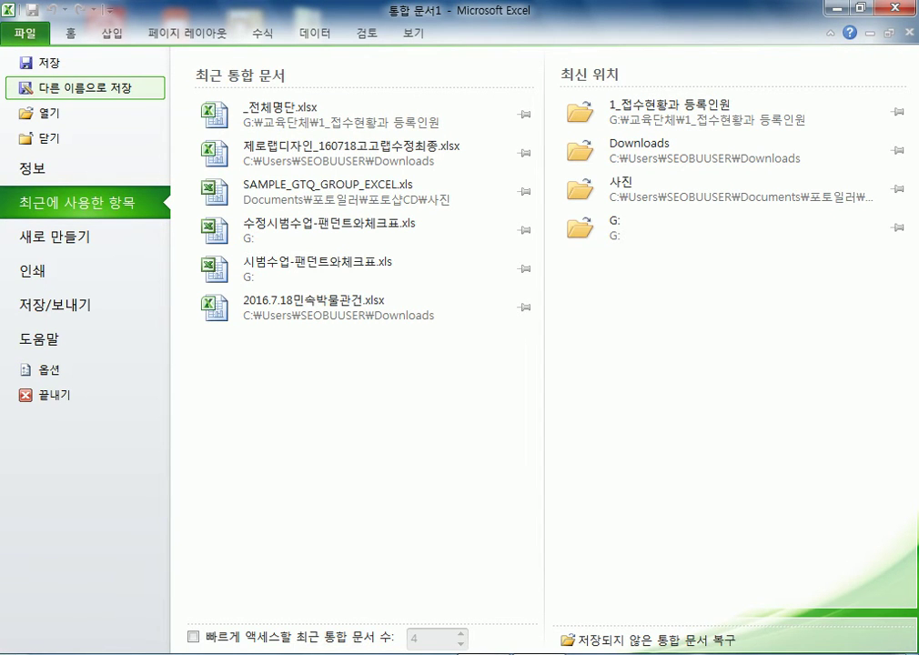
{"action": "key", "text": "Escape"}
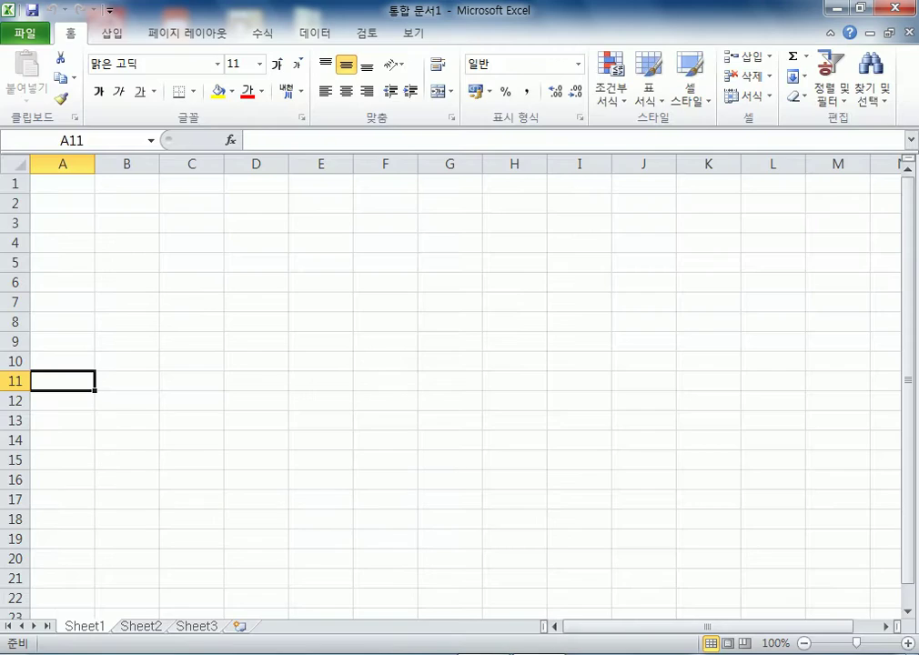
{"action": "key", "text": "F12"}
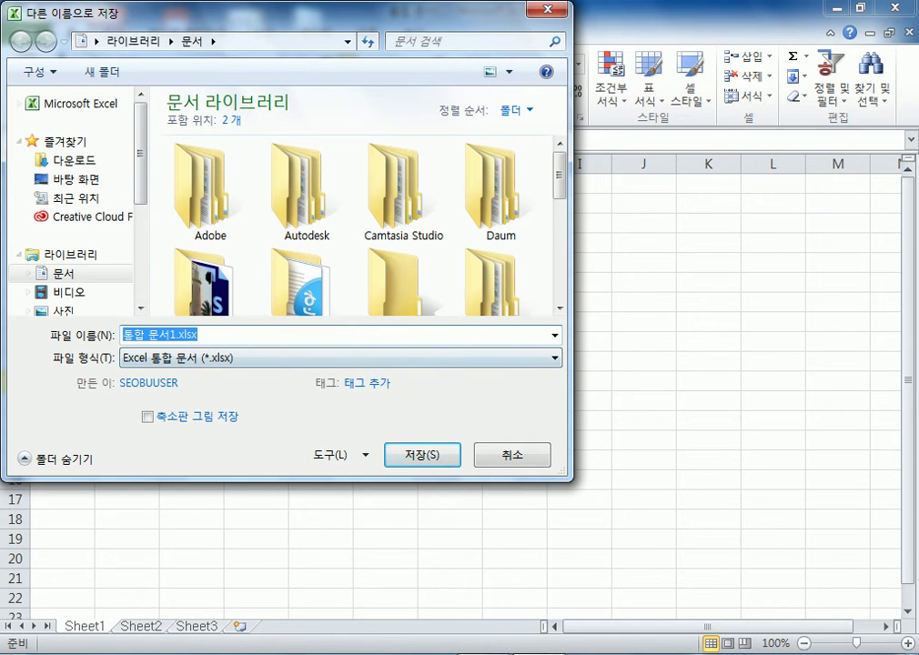
Save the workbook as .xlsx in Documents > ITQ, named exam number-examinee name
{"action": "left_click_drag", "start_coordinate": [570, 478], "coordinate": [797, 531]}
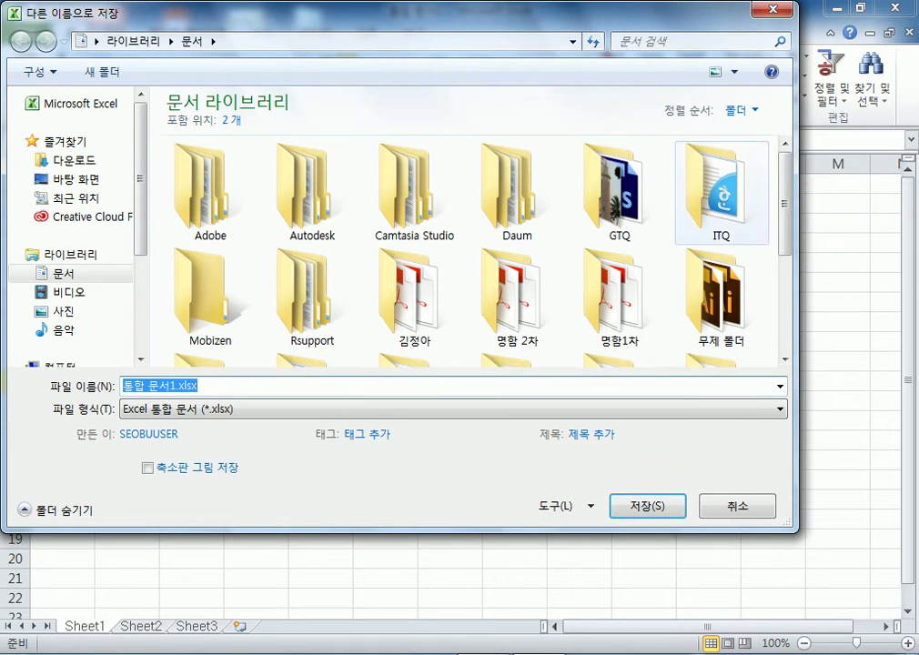
{"action": "left_click", "coordinate": [722, 192]}
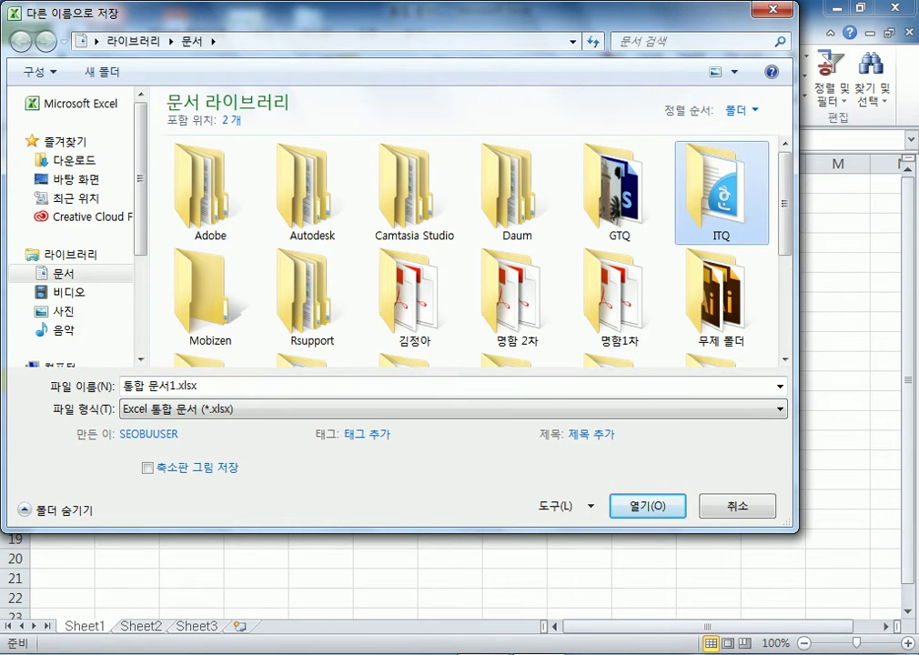
{"action": "key", "text": "Return"}
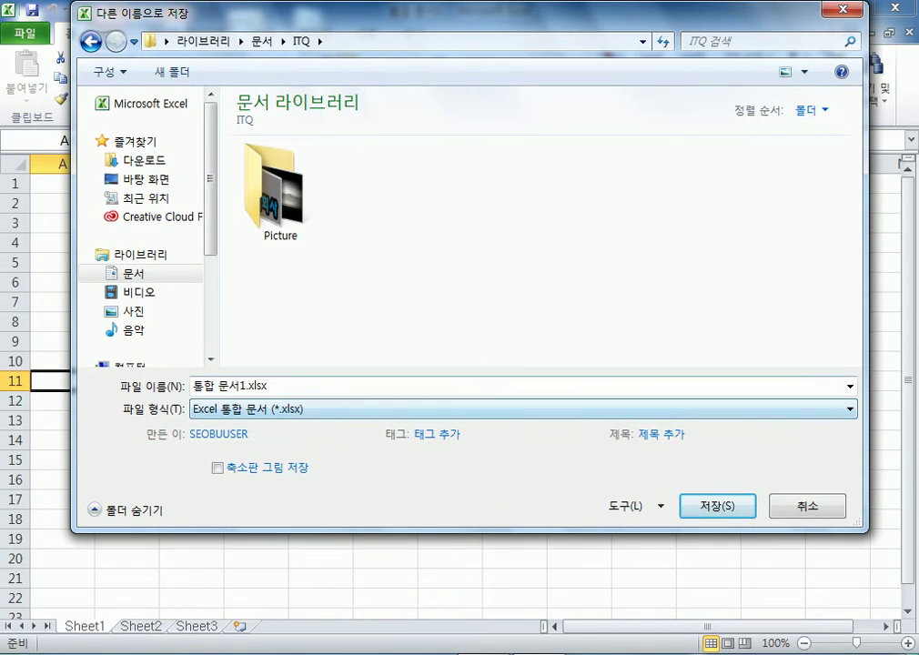
{"action": "left_click", "coordinate": [228, 386]}
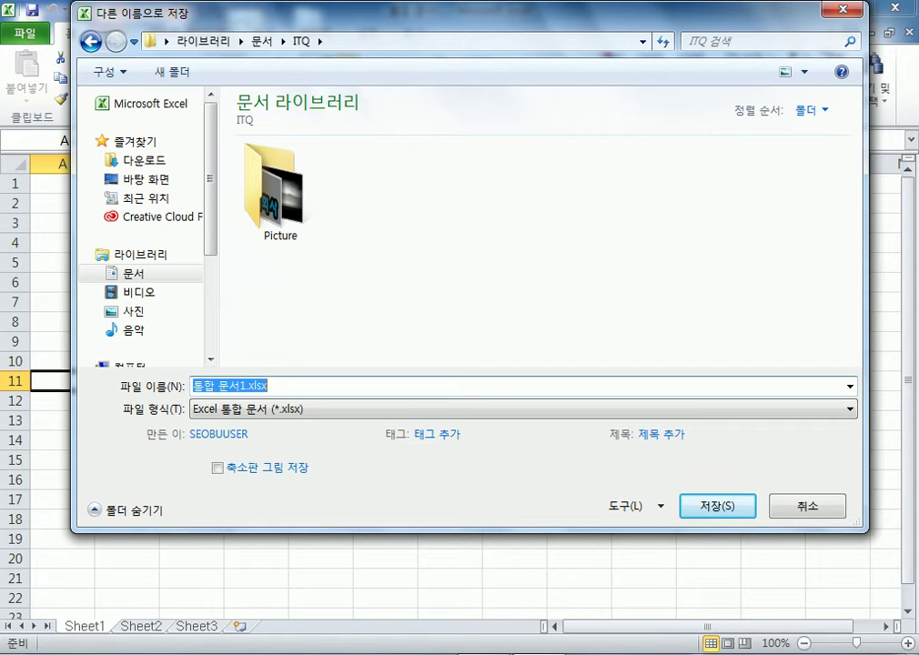
{"action": "type", "text": "1"}
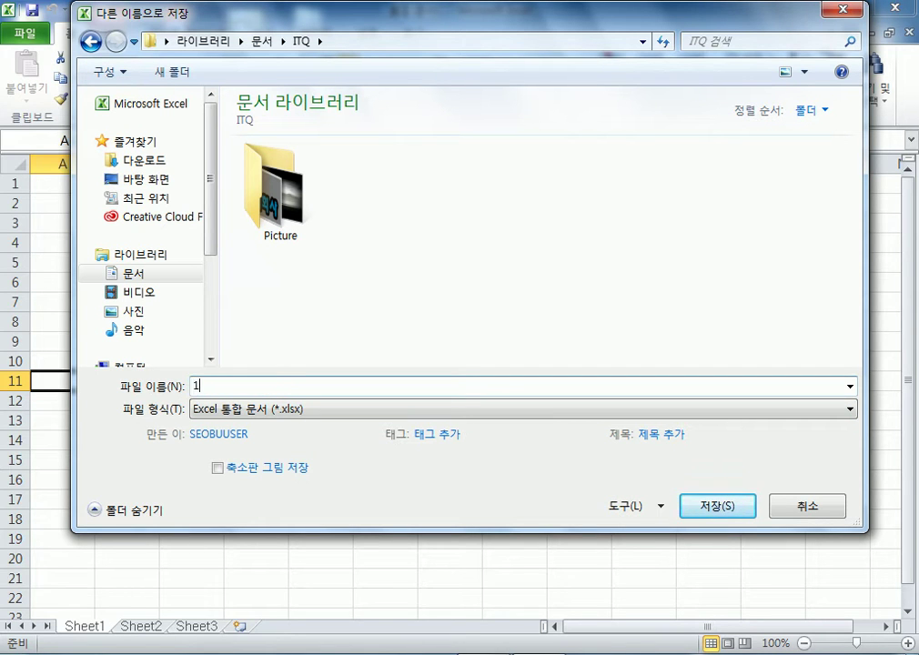
{"action": "type", "text": "2345678"}
{"action": "type", "text": "-홍길동"}
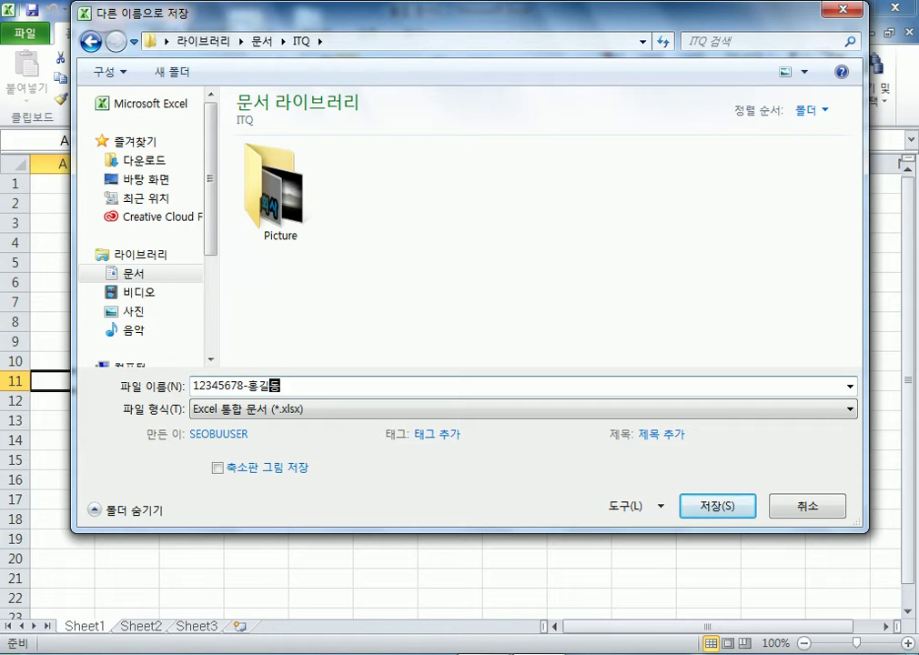
{"action": "key", "text": "Return"}
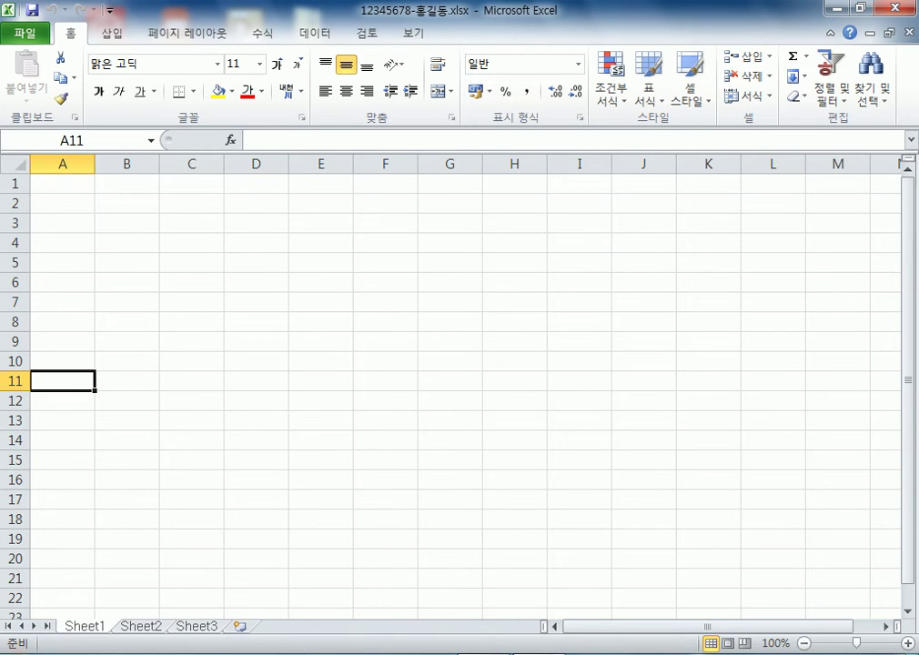
{"action": "key", "text": "super"}
In a new Notepad note, type 'ITQ시험은 반드시 내문서 > ITQ 폴더에 저장'
{"action": "left_click", "coordinate": [61, 247]}
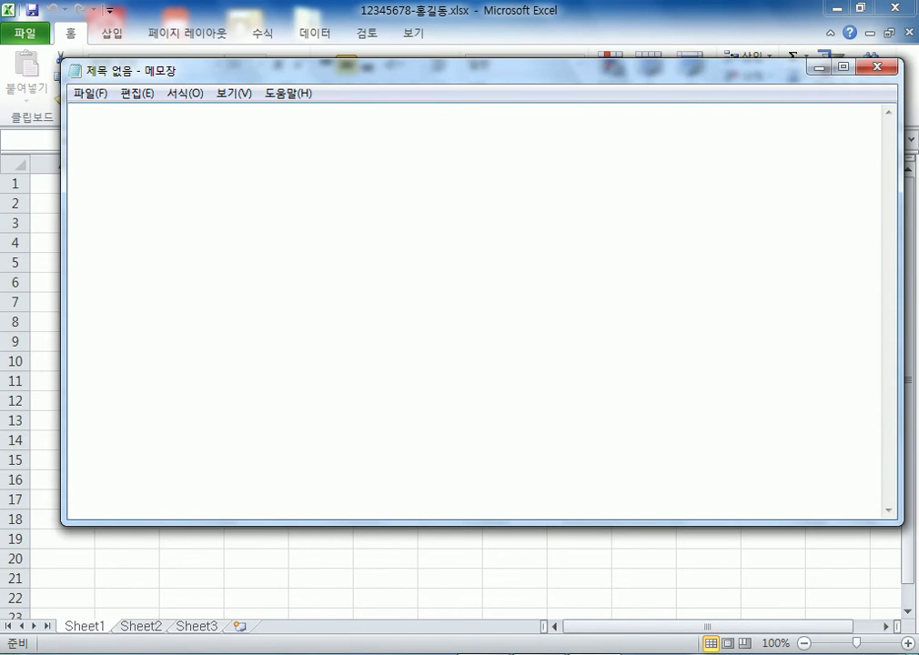
{"action": "type", "text": "ITQ시험은 반드"}
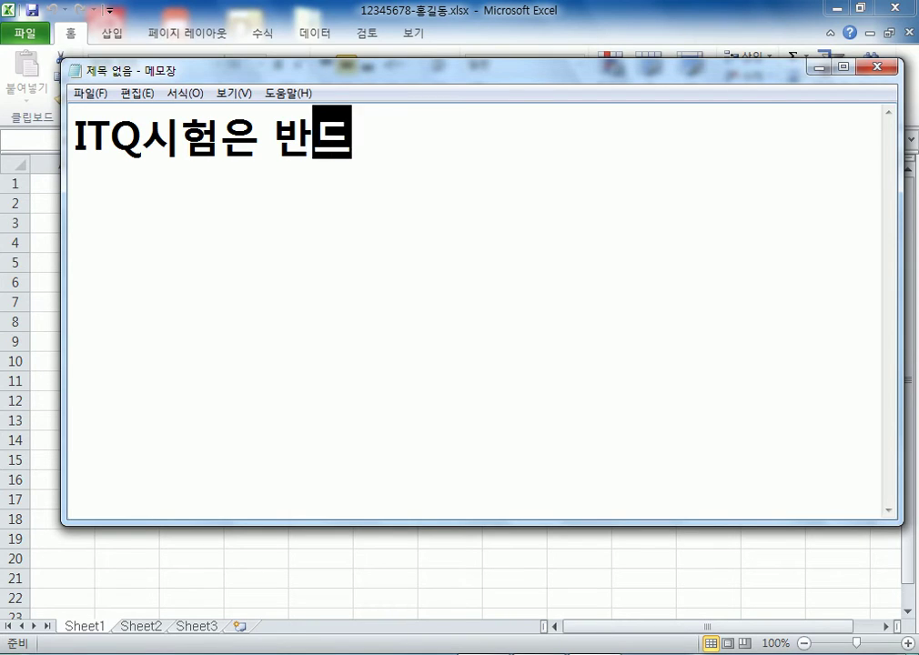
{"action": "type", "text": "시 "}
{"action": "type", "text": "so"}
{"action": "key", "text": "BackSpace"}
{"action": "key", "text": "BackSpace"}
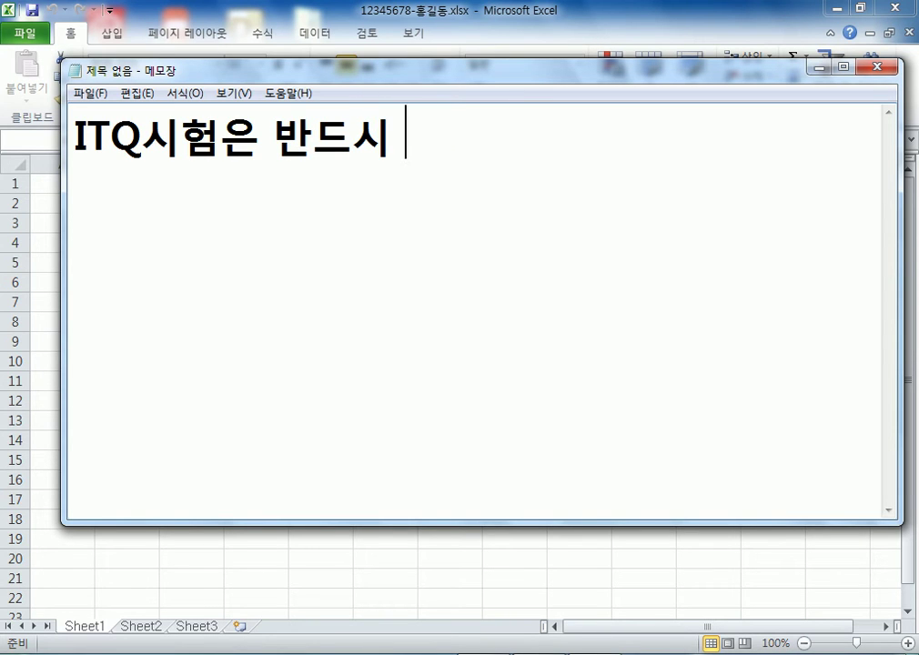
{"action": "type", "text": "내문서 > ITQ 폴"}
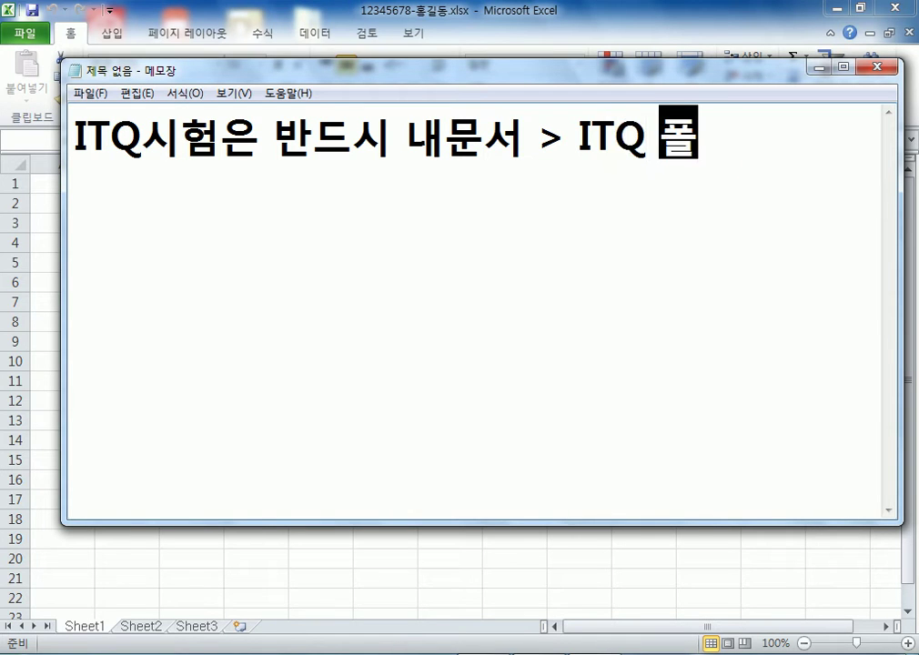
{"action": "type", "text": "더에 저장"}
{"action": "key", "text": "Return"}
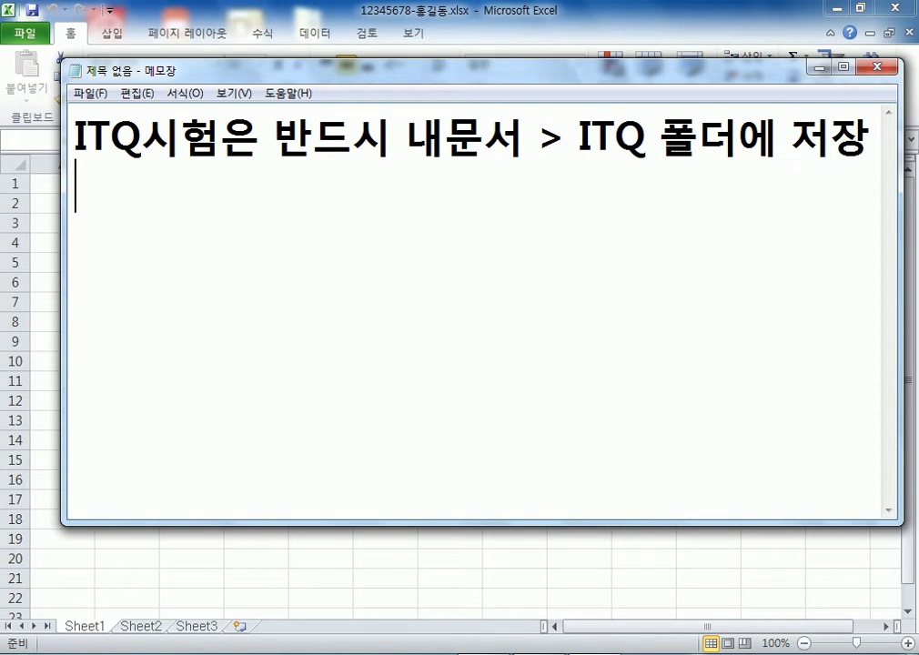
Add the naming rule line '수험번호 8자리-수험자 이름'
{"action": "type", "text": "수험버ㄴ호*"}
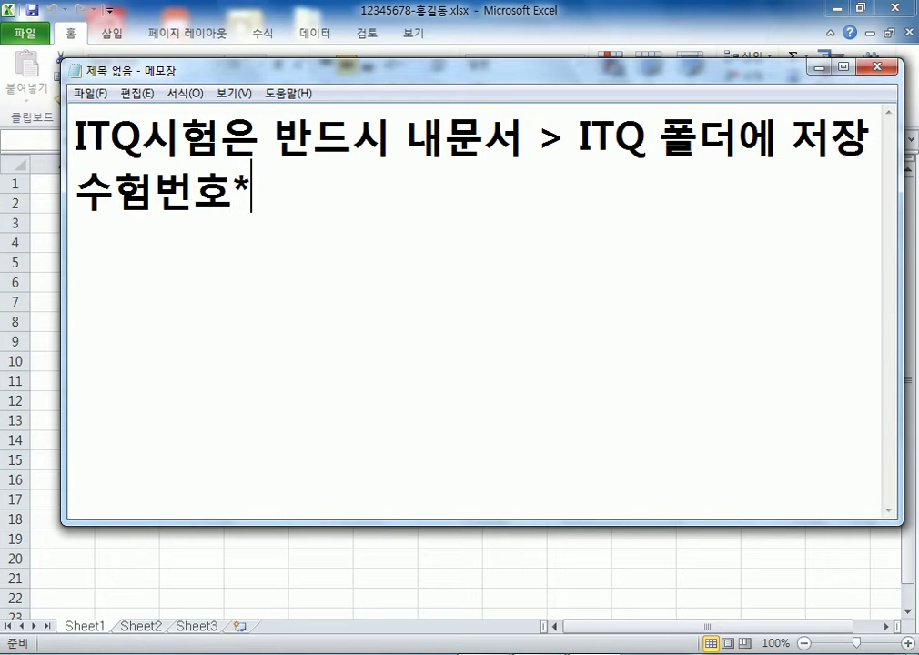
{"action": "key", "text": "BackSpace"}
{"action": "type", "text": "8자리"}
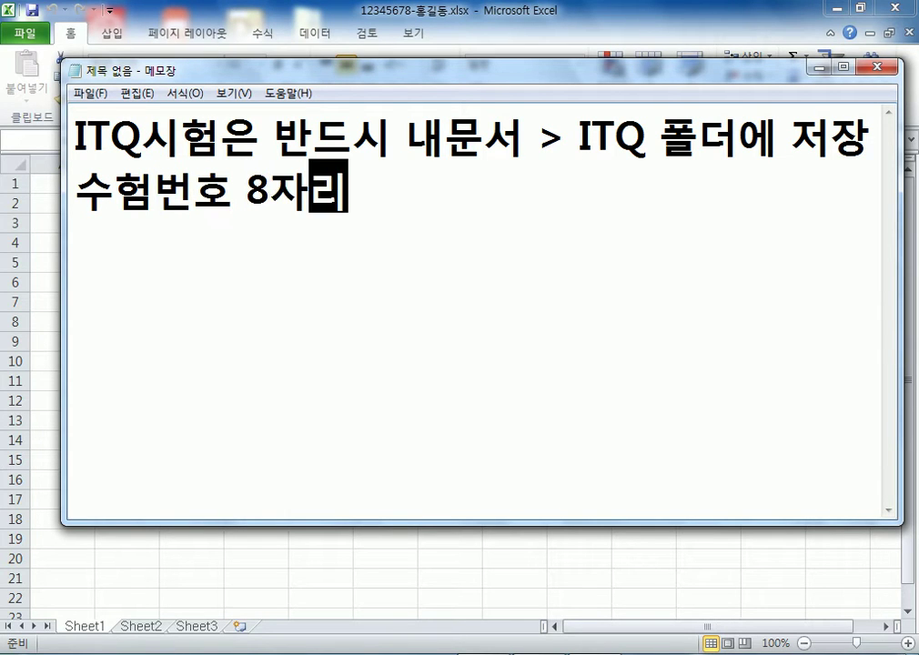
{"action": "type", "text": "-가ㅓㄱ\\"}
{"action": "key", "text": "BackSpace"}
{"action": "key", "text": "BackSpace"}
{"action": "key", "text": "BackSpace"}
{"action": "key", "text": "BackSpace"}
{"action": "type", "text": "ㅅㅠㅜ"}
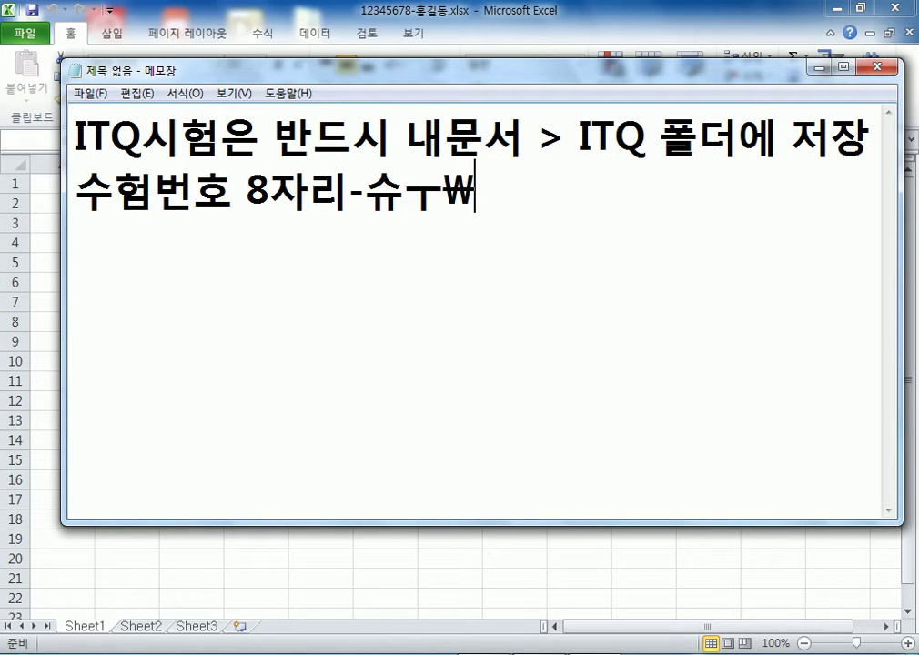
{"action": "type", "text": "ㅅ"}
{"action": "key", "text": "BackSpace"}
{"action": "key", "text": "BackSpace"}
{"action": "key", "text": "BackSpace"}
{"action": "type", "text": "ㅅㅜ"}
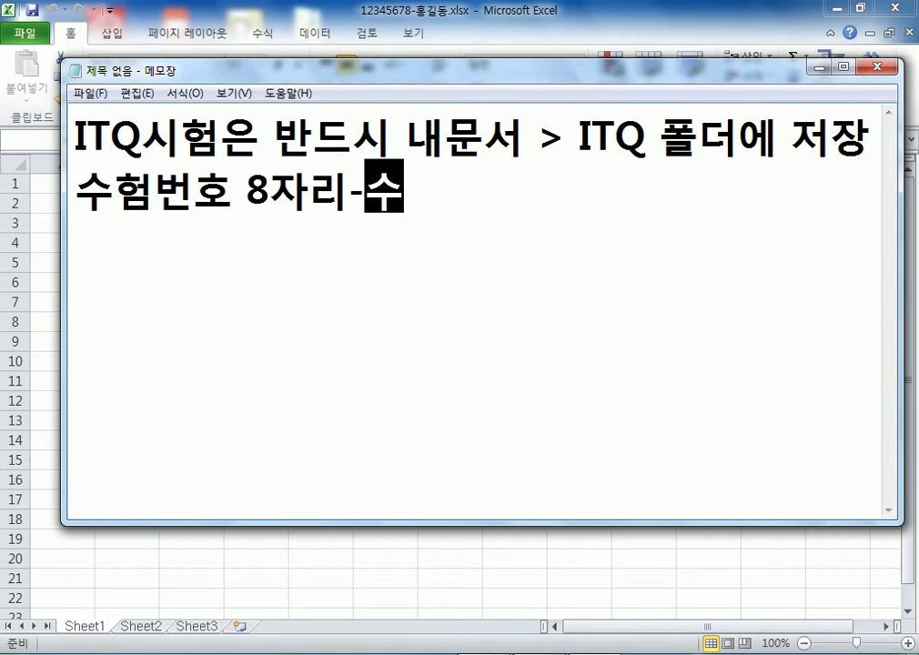
{"action": "type", "text": "ㅎㅓㅂㅁ"}
{"action": "key", "text": "BackSpace"}
{"action": "key", "text": "BackSpace"}
{"action": "type", "text": "ㅁㅈㅏ ㅇㅣㄹㅡㅁ"}
{"action": "key", "text": "Return"}
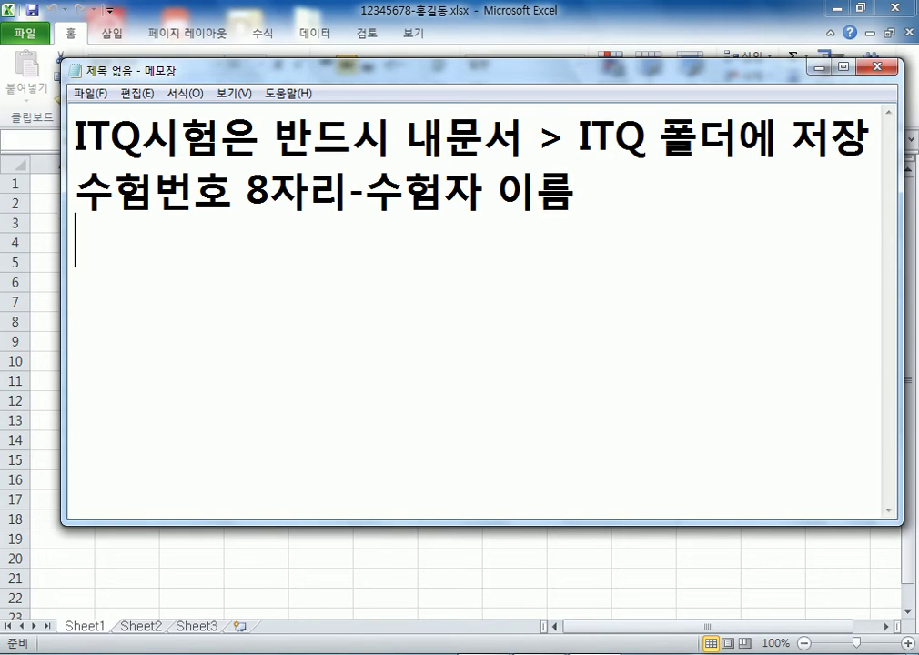
Add an example file name line, then duplicate it with a '-인터넷' suffix
{"action": "type", "text": "12345678"}
{"action": "type", "text": "-ㅇㅣㅈㅓㅇㅁㅣㄴ"}
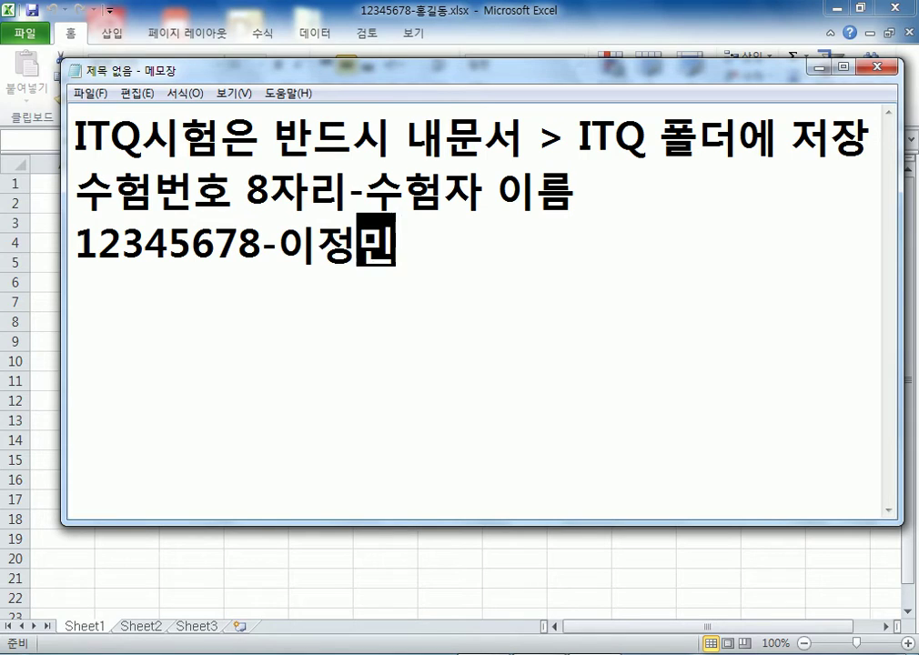
{"action": "key", "text": "Return"}
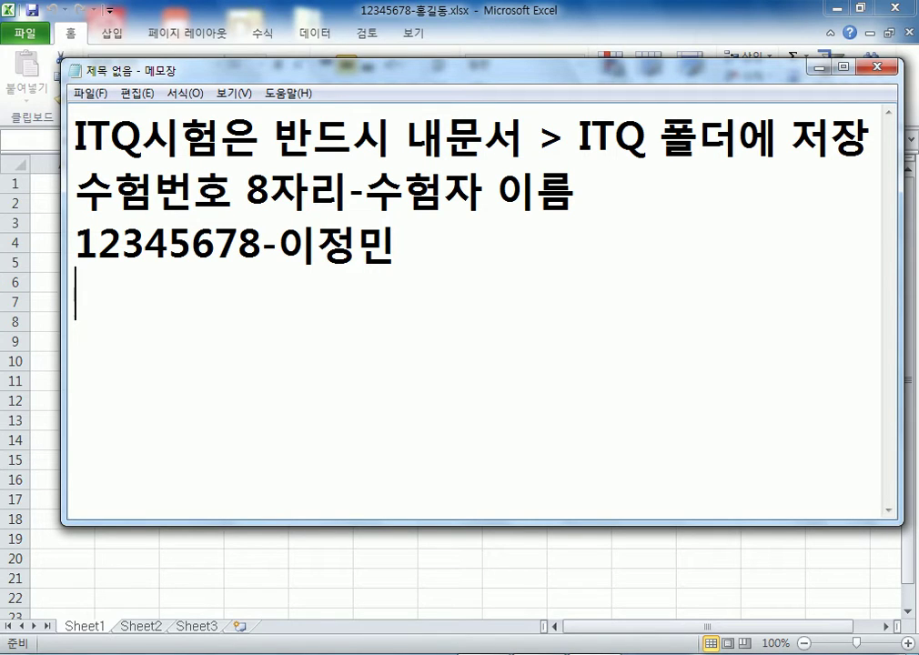
{"action": "key", "text": "shift+Up"}
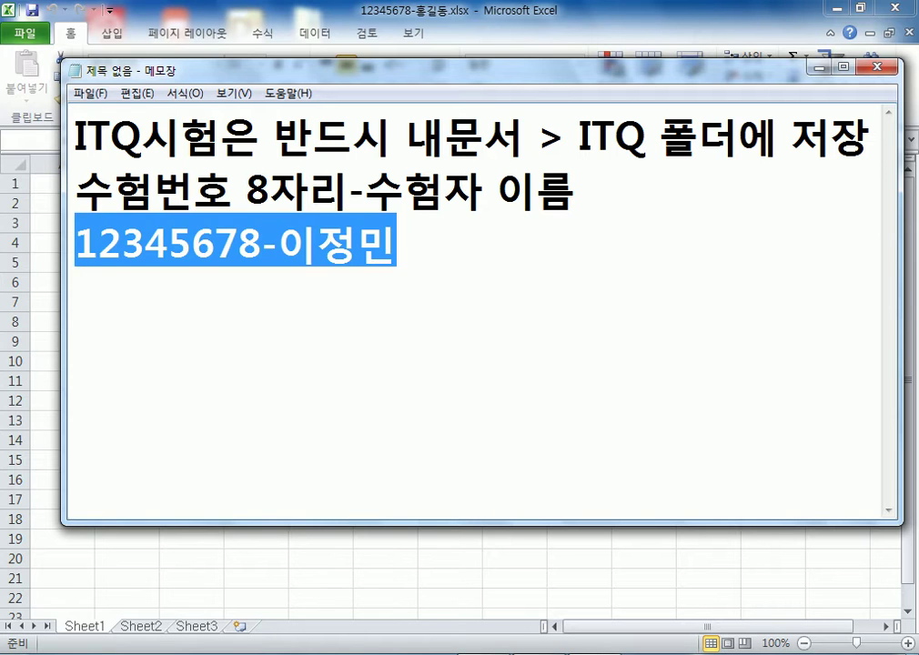
{"action": "key", "text": "ctrl+c"}
{"action": "key", "text": "Down"}
{"action": "key", "text": "ctrl+v"}
{"action": "type", "text": "-인터넷"}
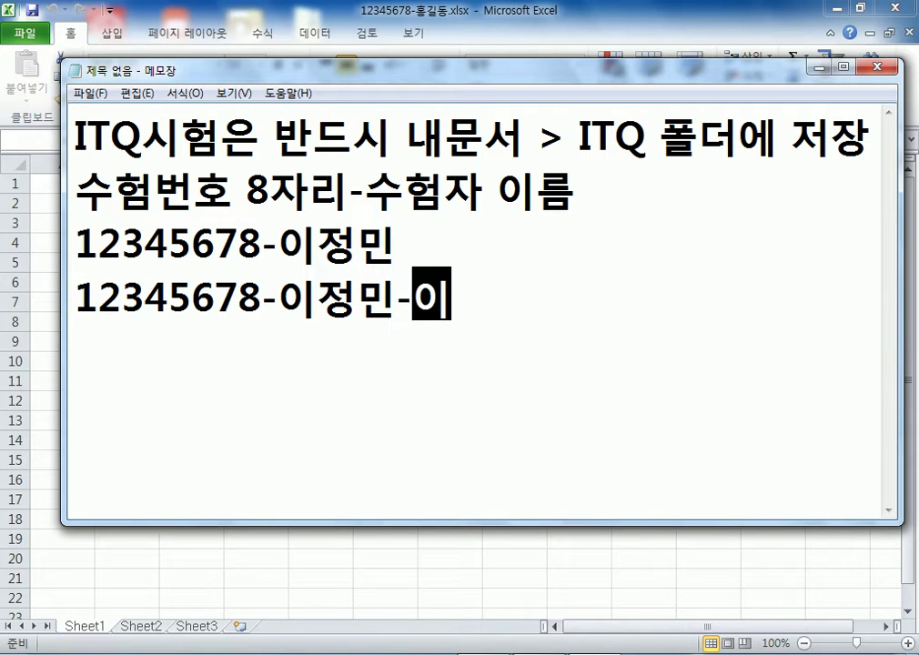
{"action": "key", "text": "Return"}
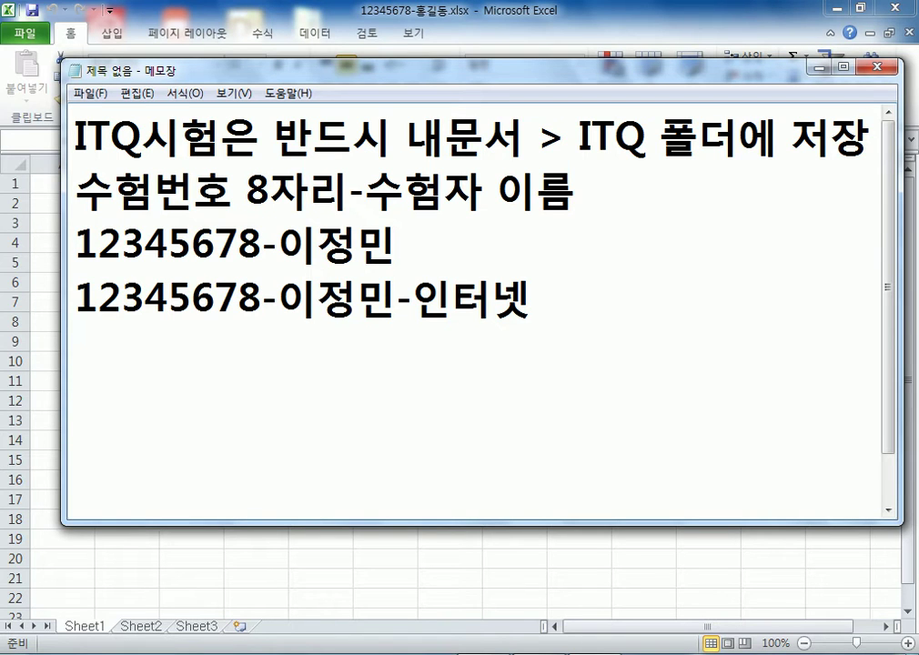
Delete the extra fourth line and leave Notepad for the workbook
{"action": "key", "text": "Left"}
{"action": "key", "text": "shift+Left"}
{"action": "key", "text": "shift+Left"}
{"action": "key", "text": "shift+Left"}
{"action": "key", "text": "shift+Left"}
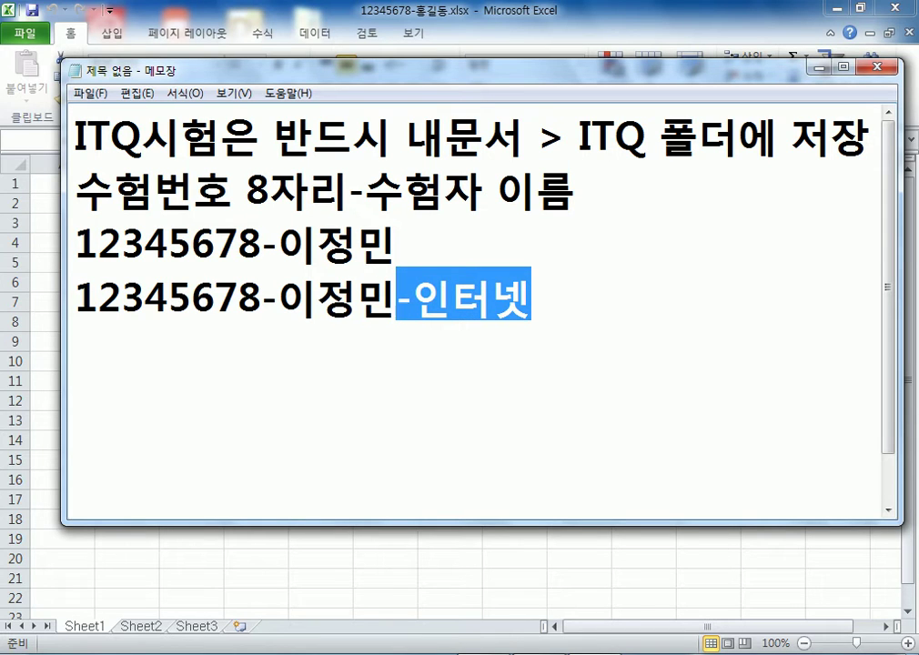
{"action": "key", "text": "shift+Home"}
{"action": "key", "text": "BackSpace"}
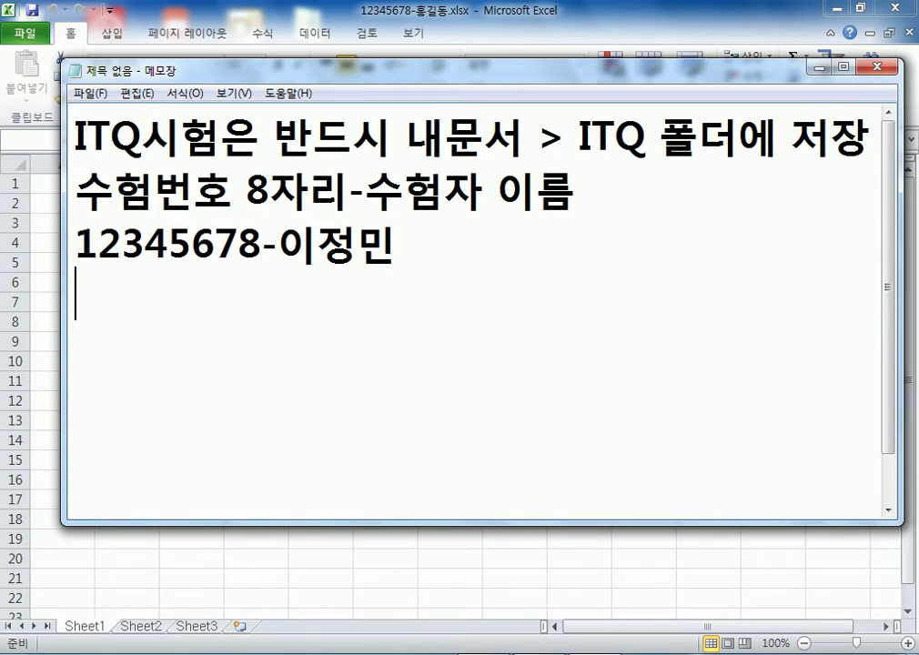
{"action": "key", "text": "alt"}
{"action": "key", "text": "alt+Tab"}
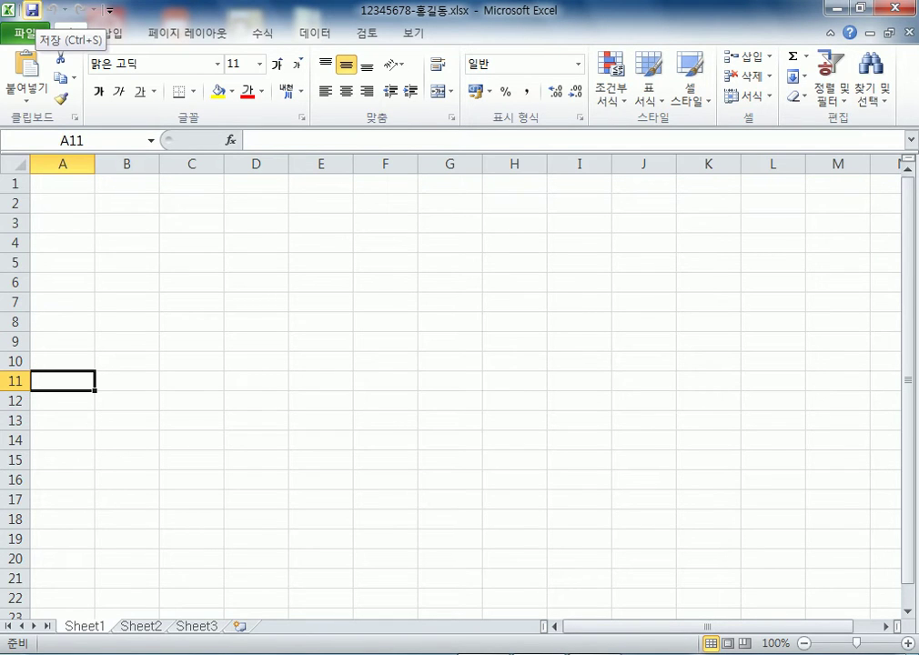
Save the workbook and drag the Excel window down over the Notepad notes
{"action": "left_click", "coordinate": [32, 10]}
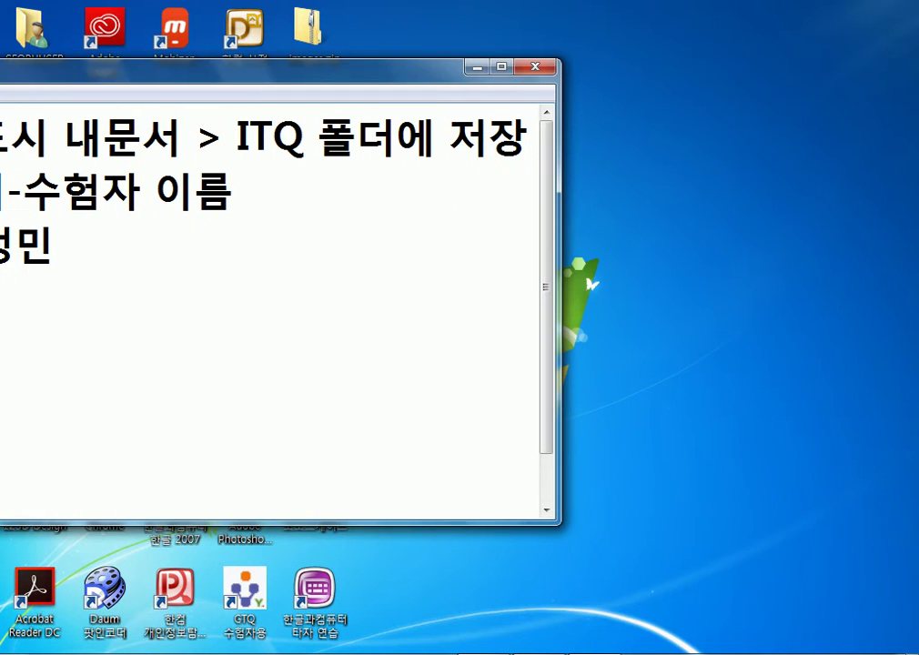
{"action": "left_click_drag", "start_coordinate": [734, 31], "coordinate": [744, 385]}
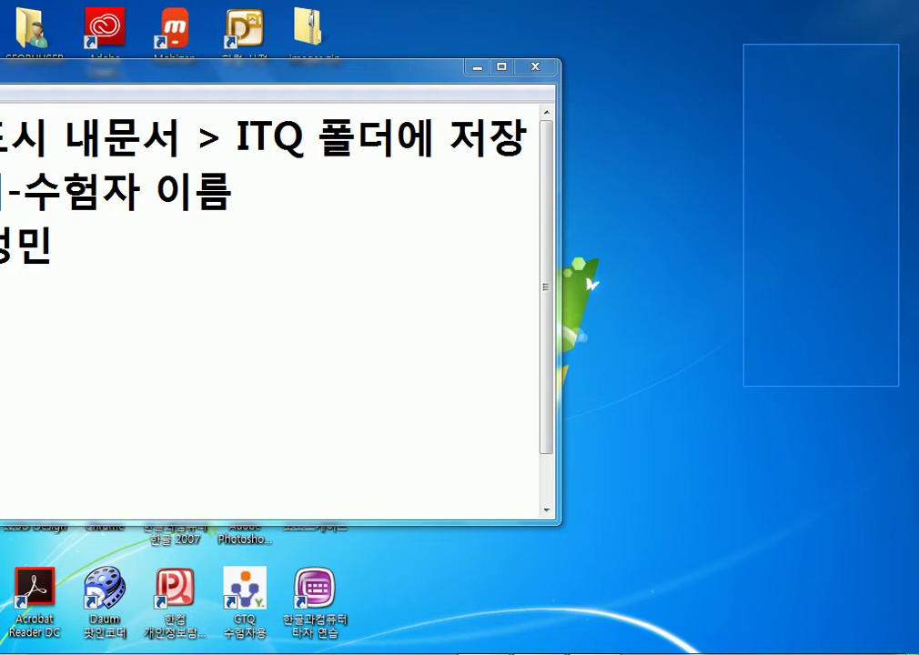
{"action": "left_click_drag", "start_coordinate": [743, 385], "coordinate": [744, 386]}
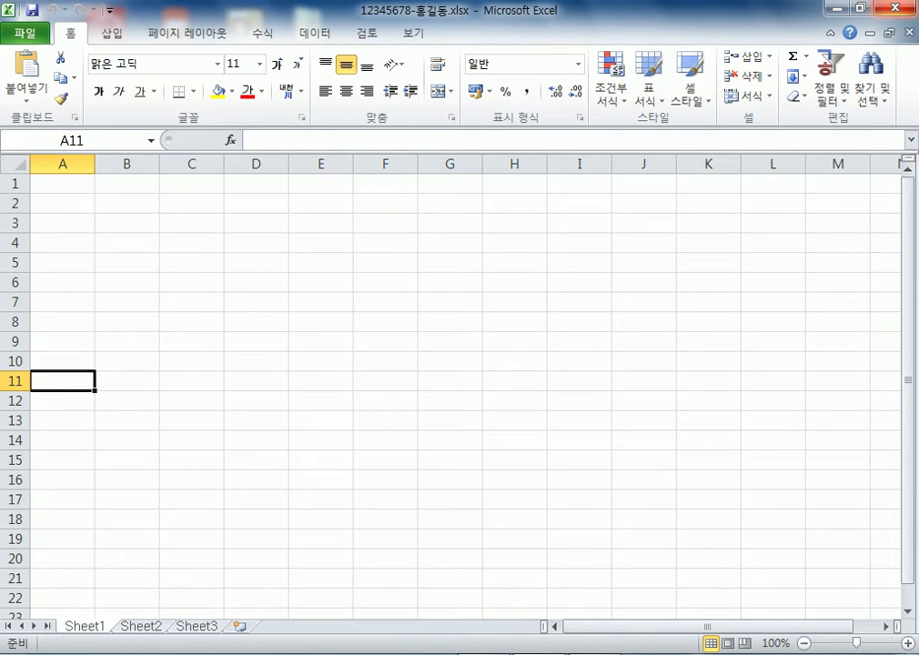
Move the Excel window to the screen top and cycle Sheet1–Sheet3, ending on Sheet1
{"action": "left_click_drag", "start_coordinate": [227, 66], "coordinate": [693, 12]}
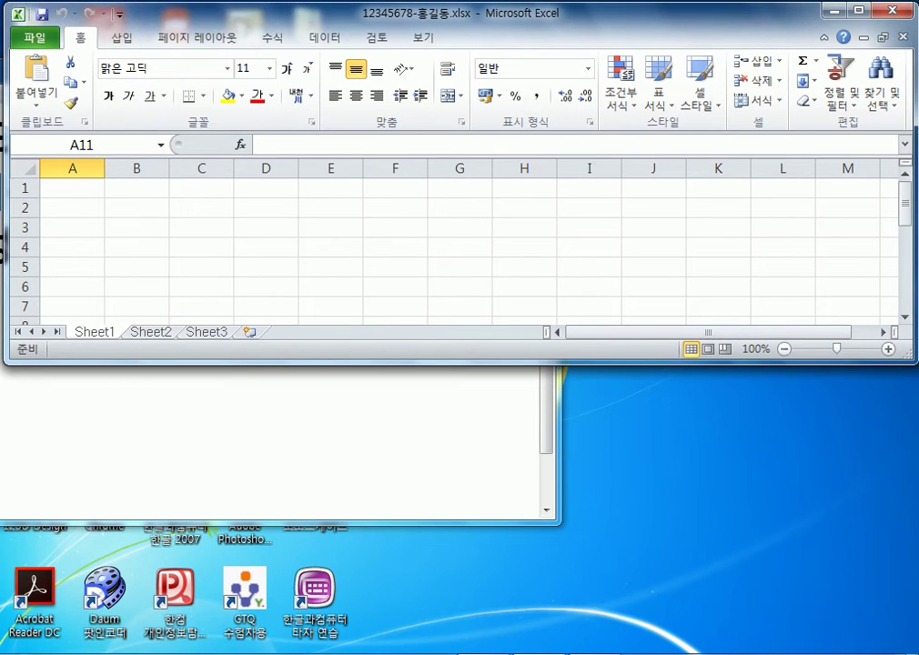
{"action": "key", "text": "ctrl+Page_Down"}
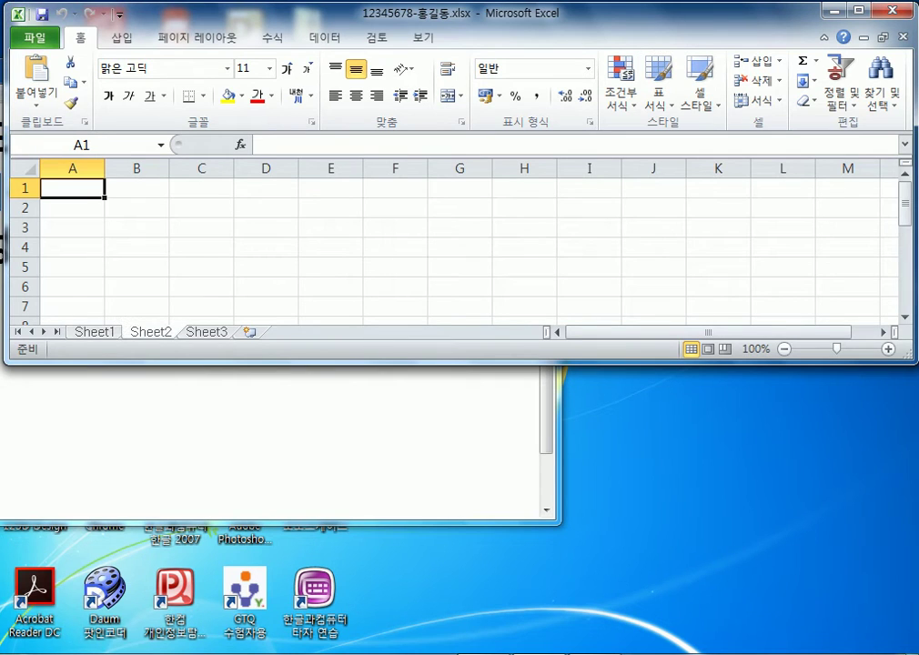
{"action": "key", "text": "ctrl+Page_Down"}
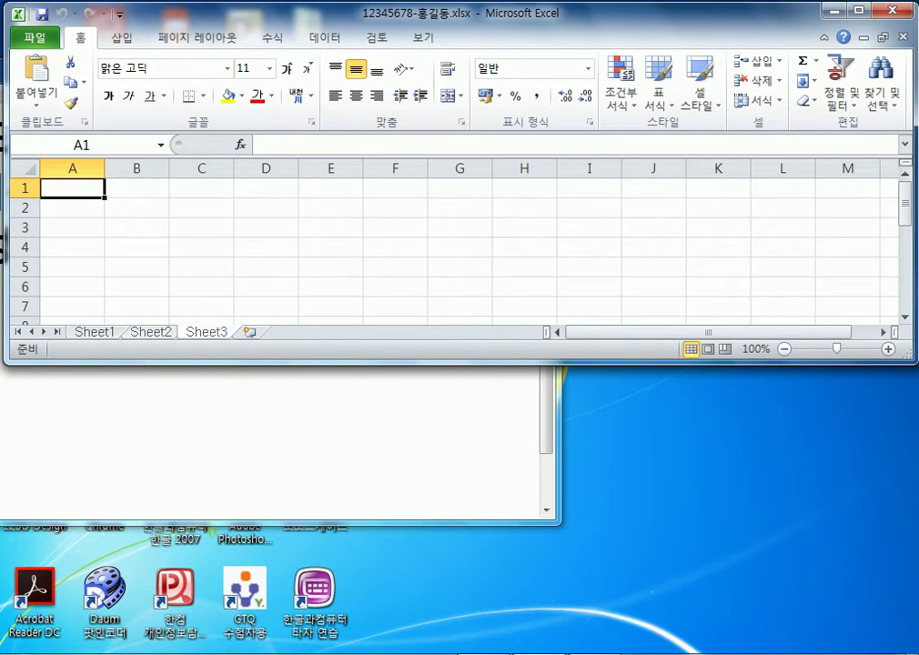
{"action": "key", "text": "ctrl+Page_Up"}
{"action": "key", "text": "ctrl+Page_Up"}
{"action": "key", "text": "ctrl+Page_Down"}
{"action": "key", "text": "ctrl+Page_Up"}
{"action": "key", "text": "ctrl+Page_Down"}
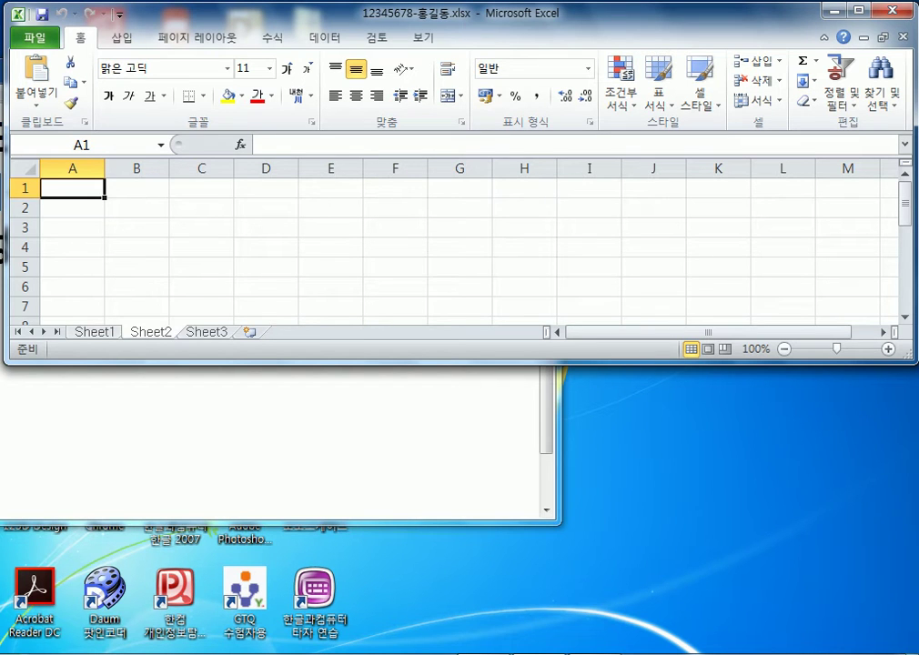
{"action": "key", "text": "ctrl+Page_Down"}
{"action": "key", "text": "ctrl+Page_Up"}
{"action": "key", "text": "ctrl+Page_Up"}
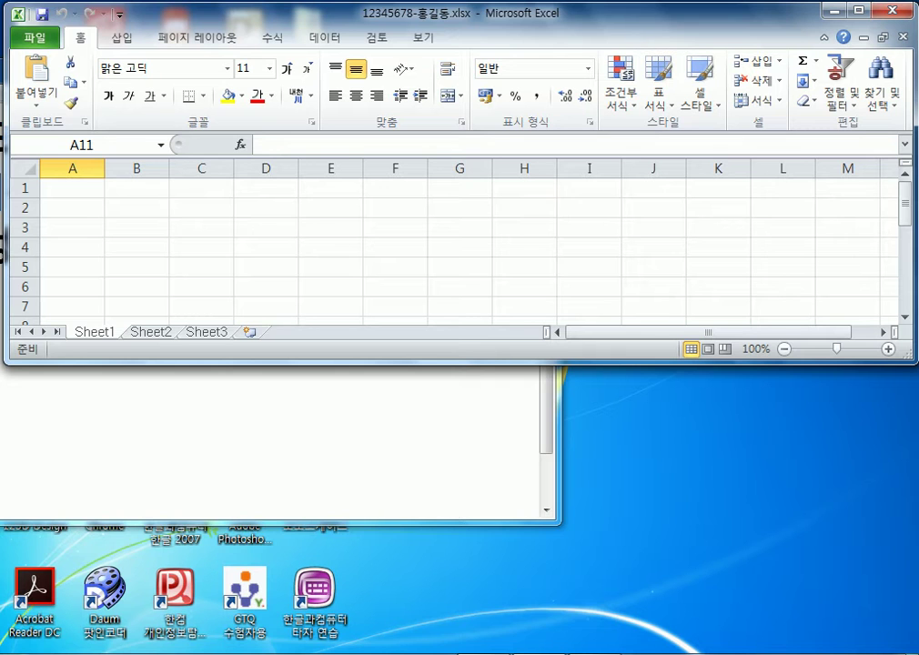
{"action": "key", "text": "ctrl+Page_Down"}
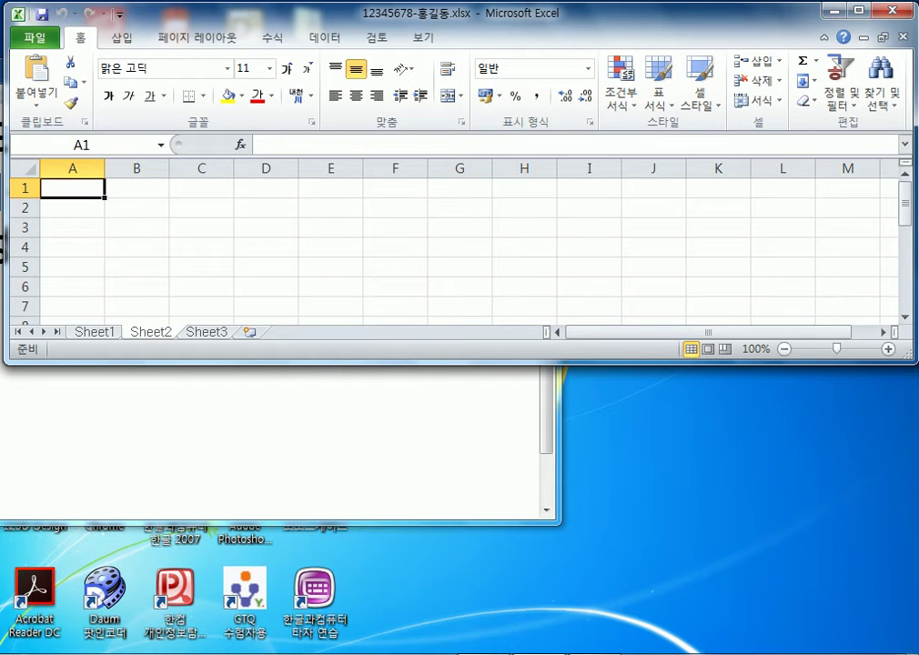
{"action": "key", "text": "ctrl+Page_Down"}
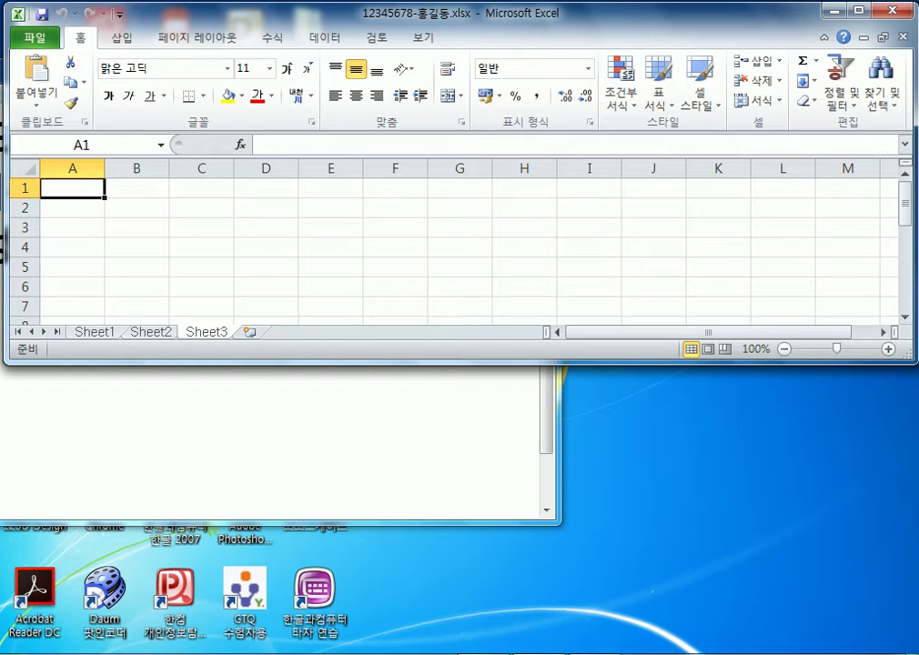
{"action": "key", "text": "ctrl+Page_Up"}
{"action": "key", "text": "ctrl+Page_Up"}
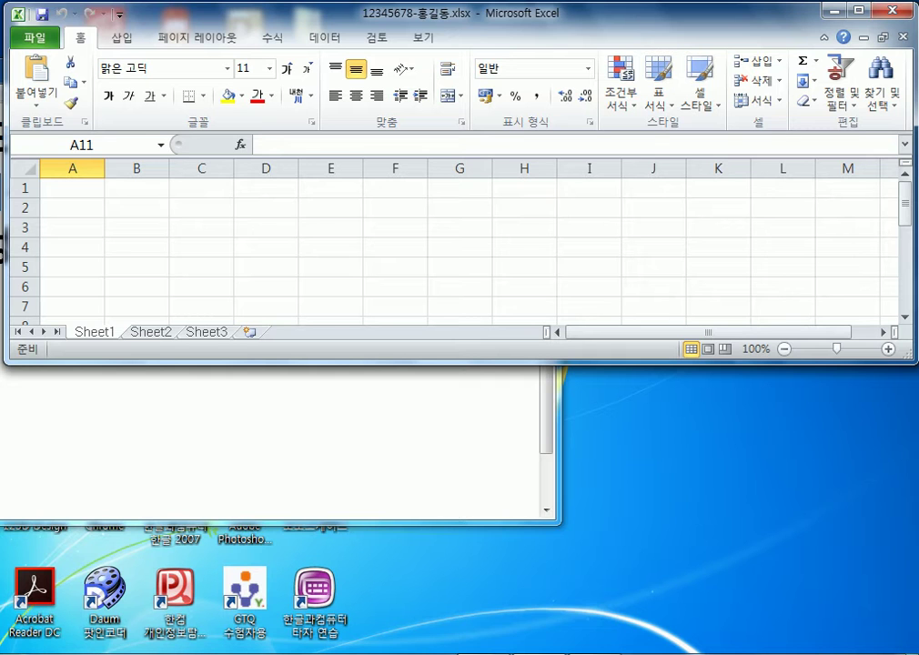
Rename Sheet1 to 제1작업
{"action": "double_click", "coordinate": [94, 331]}
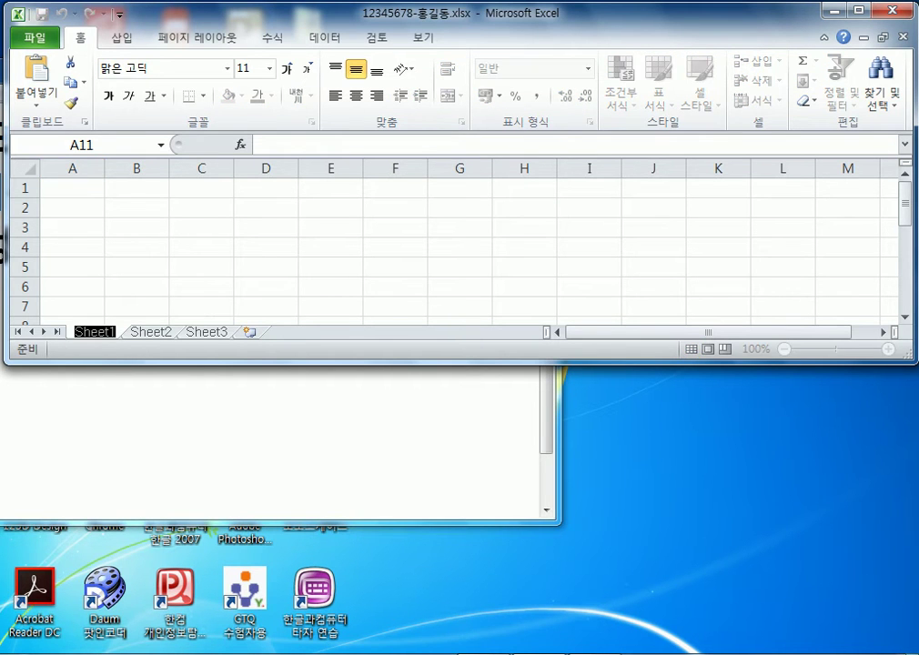
{"action": "type", "text": "wo"}
{"action": "key", "text": "BackSpace"}
{"action": "key", "text": "BackSpace"}
{"action": "type", "text": "제1작업"}
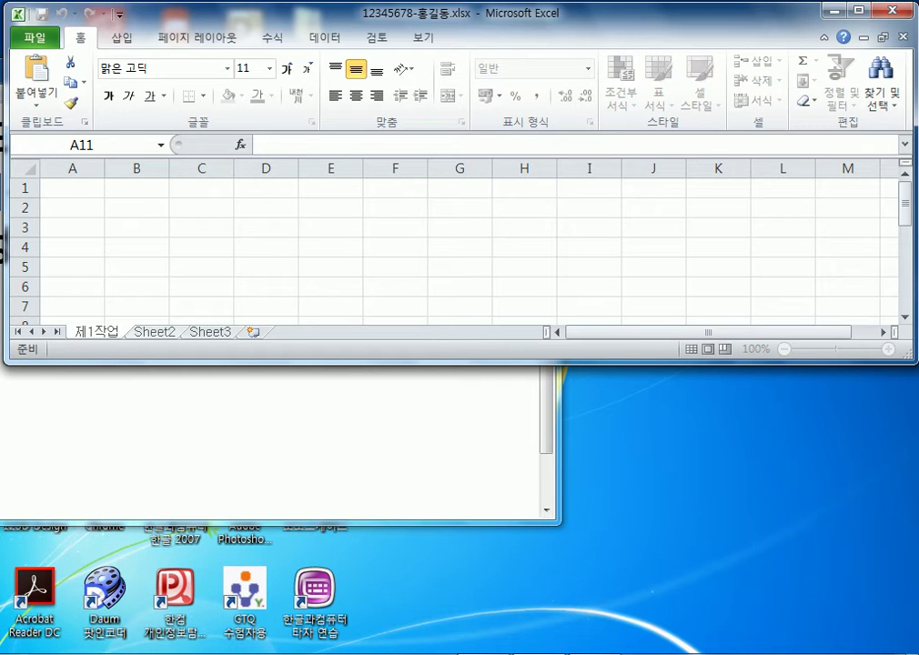
Rename Sheet2 to 제2작업 and Sheet3 to 제3작업, then return to 제1작업
{"action": "left_click", "coordinate": [154, 331]}
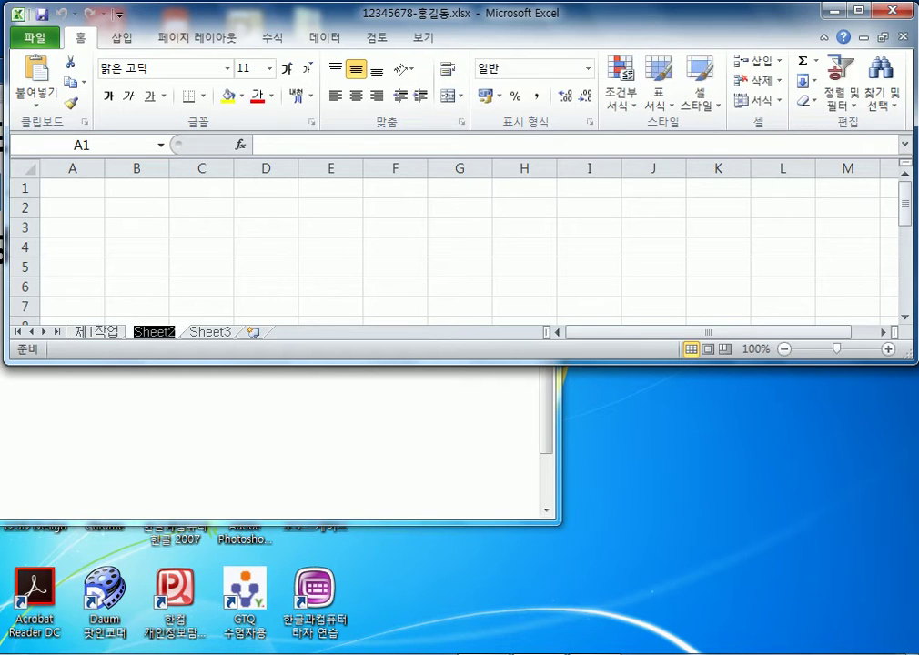
{"action": "type", "text": "ㅈ"}
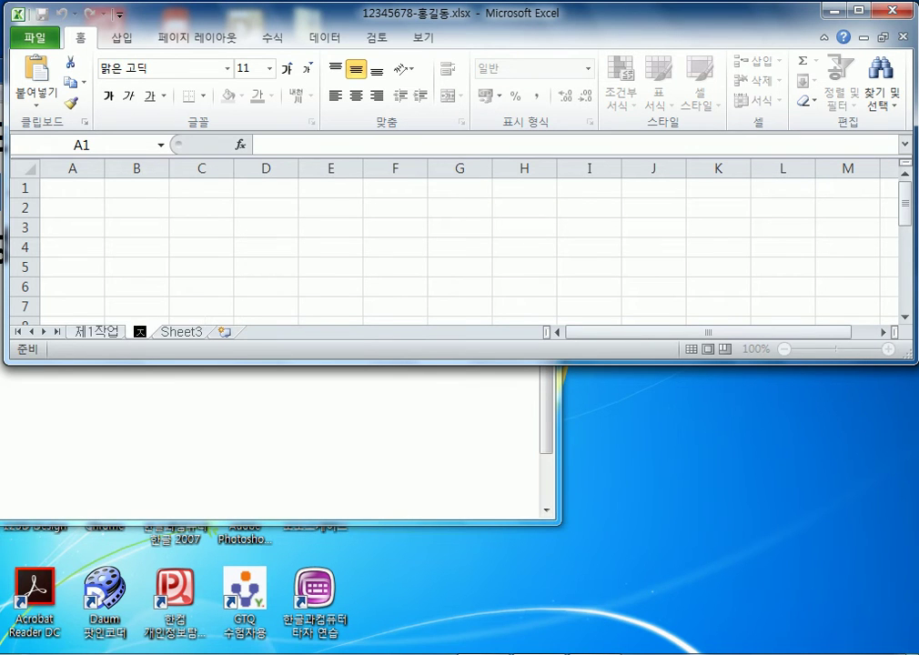
{"action": "type", "text": "ㅔ2작"}
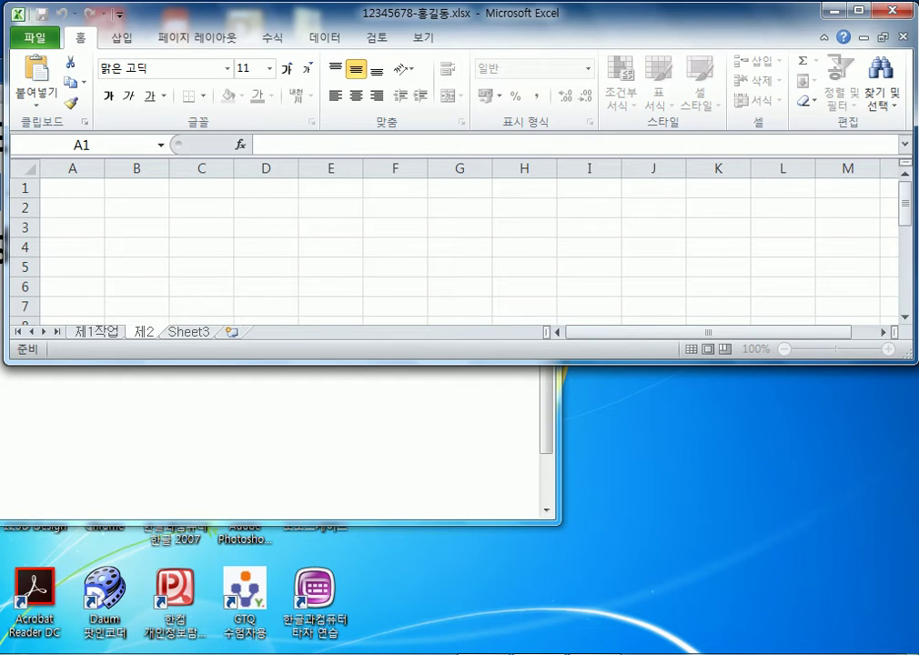
{"action": "type", "text": "업"}
{"action": "key", "text": "Return"}
{"action": "double_click", "coordinate": [213, 332]}
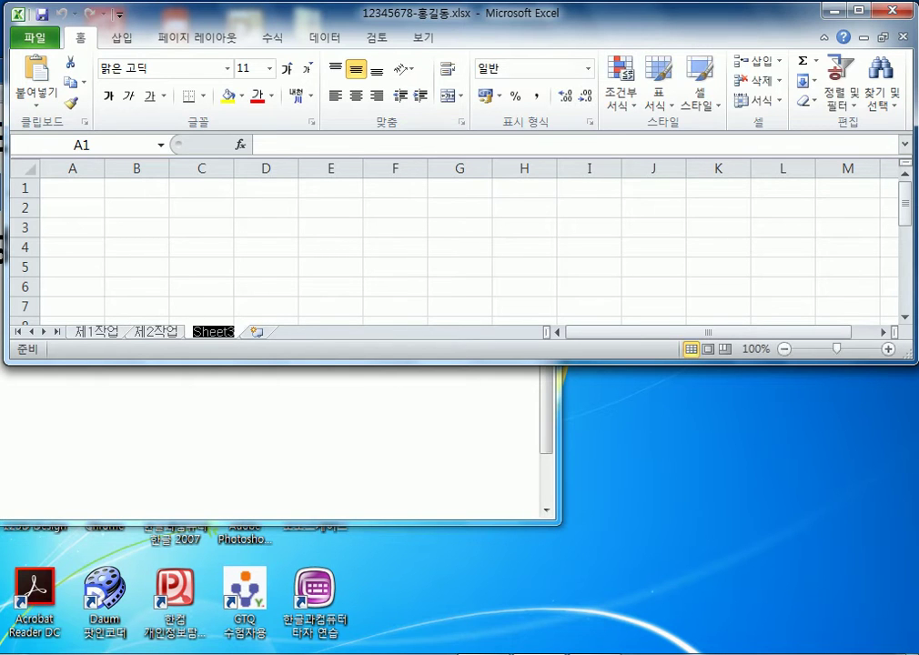
{"action": "type", "text": "제3작업"}
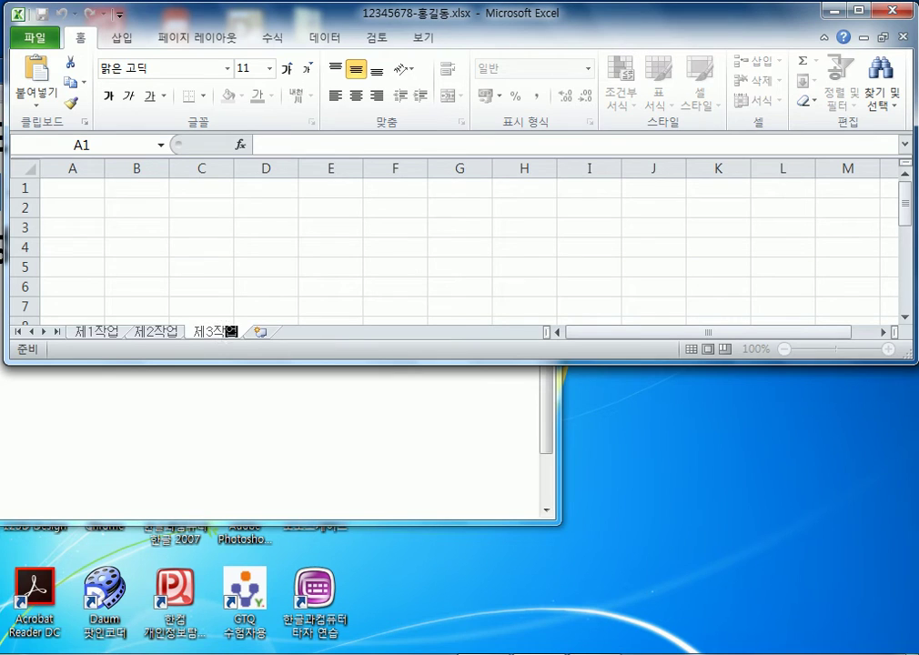
{"action": "key", "text": "Return"}
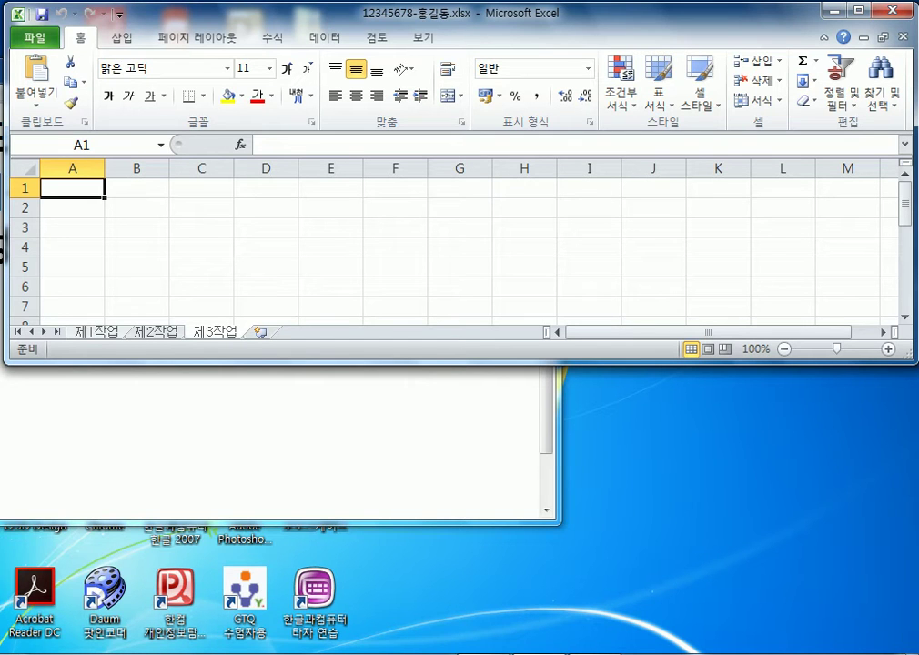
{"action": "left_click", "coordinate": [97, 331]}
Drag 제2작업 ahead of 제1작업, then move 제1작업 back to the front
{"action": "left_click_drag", "start_coordinate": [73, 188], "coordinate": [136, 286]}
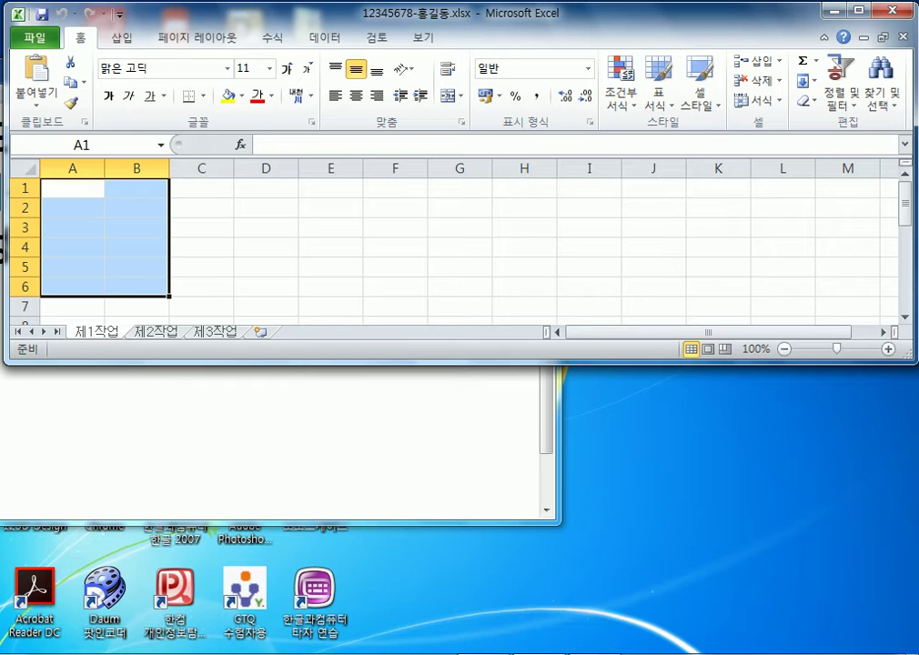
{"action": "left_click_drag", "start_coordinate": [156, 331], "coordinate": [72, 331]}
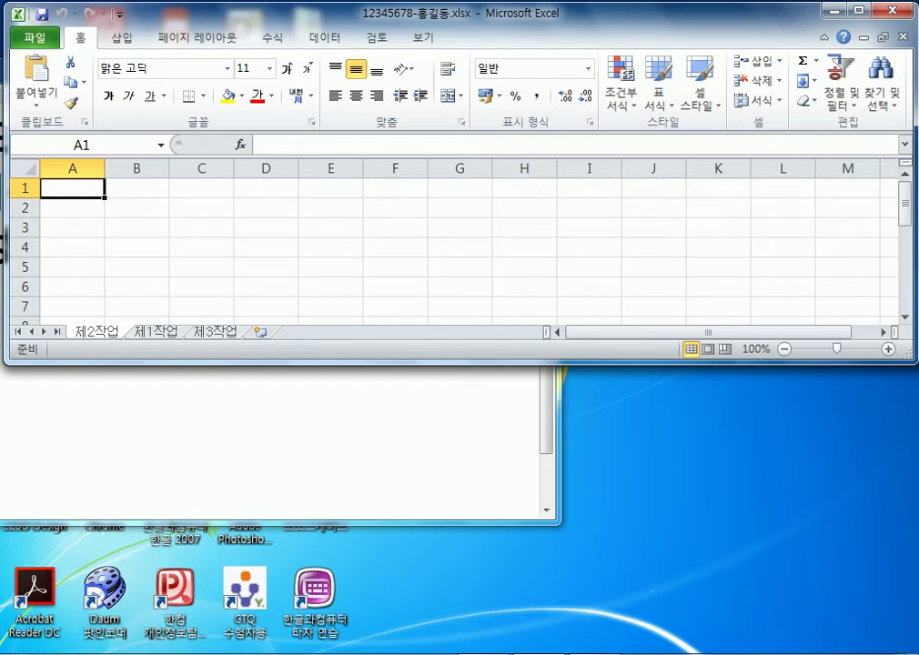
{"action": "key", "text": "ctrl+Page_Down"}
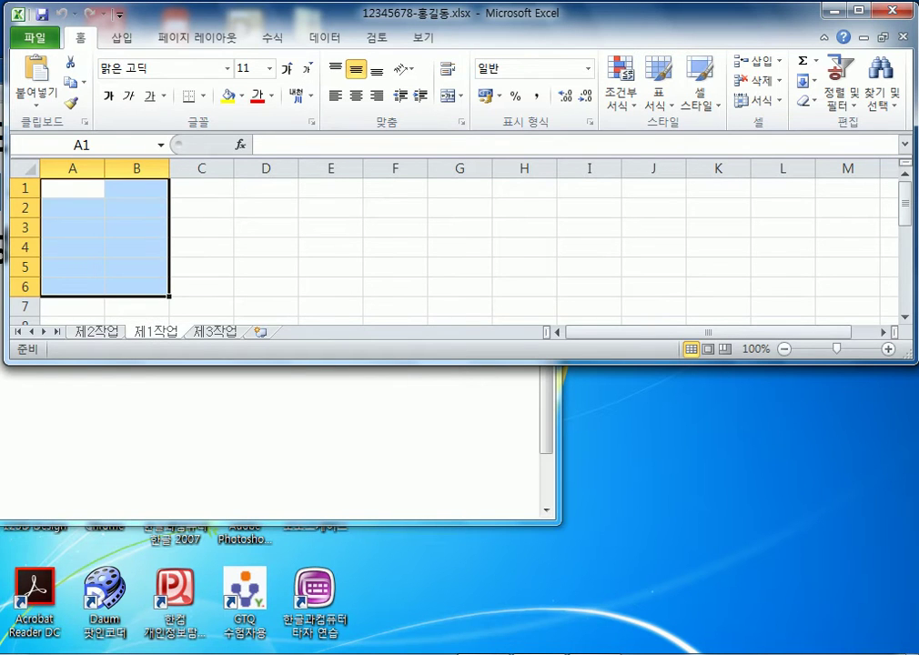
{"action": "left_click", "coordinate": [137, 227]}
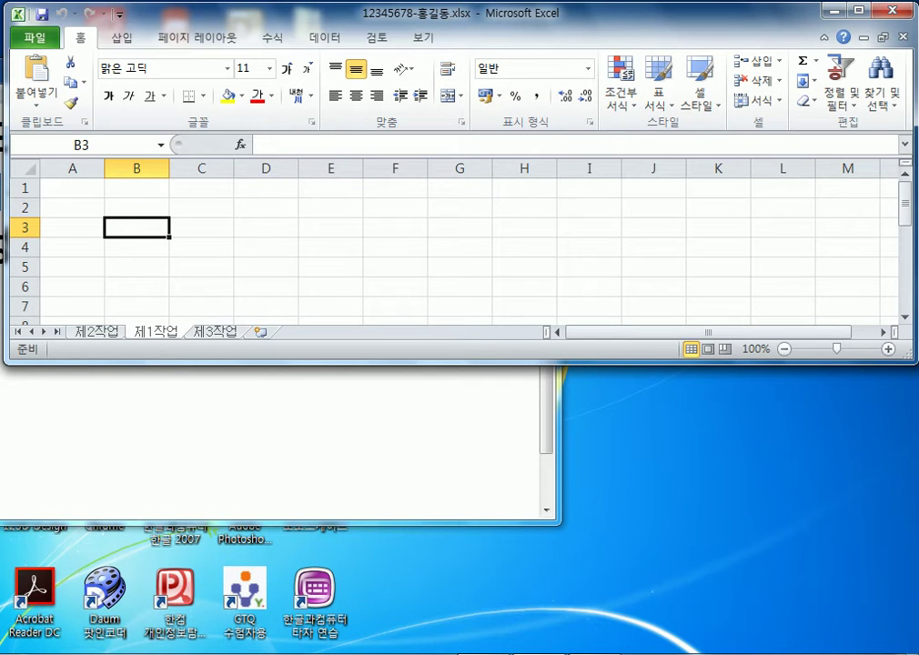
{"action": "left_click_drag", "start_coordinate": [156, 331], "coordinate": [73, 331]}
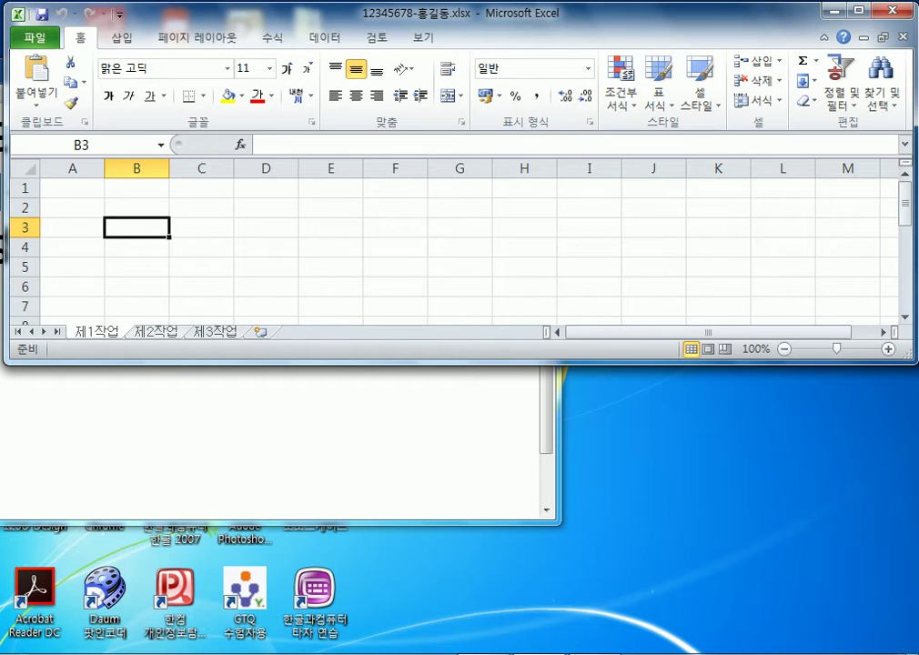
{"action": "key", "text": "ctrl+Page_Down"}
{"action": "key", "text": "ctrl+Page_Down"}
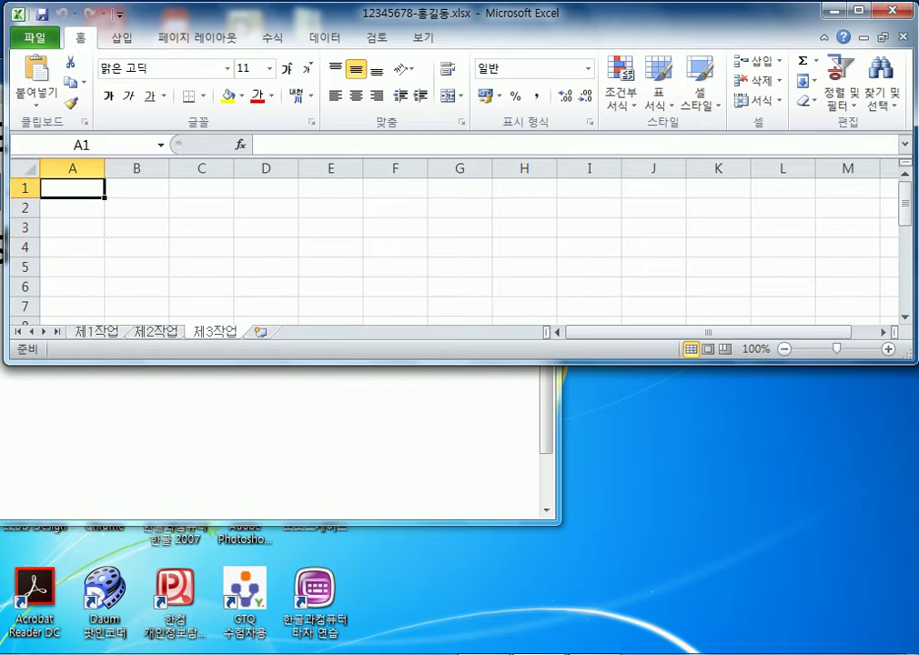
{"action": "left_click", "coordinate": [73, 169]}
{"action": "left_click", "coordinate": [136, 168]}
{"action": "left_click", "coordinate": [201, 168]}
{"action": "left_click", "coordinate": [266, 168]}
{"action": "left_click", "coordinate": [330, 168]}
{"action": "left_click", "coordinate": [395, 169]}
{"action": "left_click", "coordinate": [330, 207]}
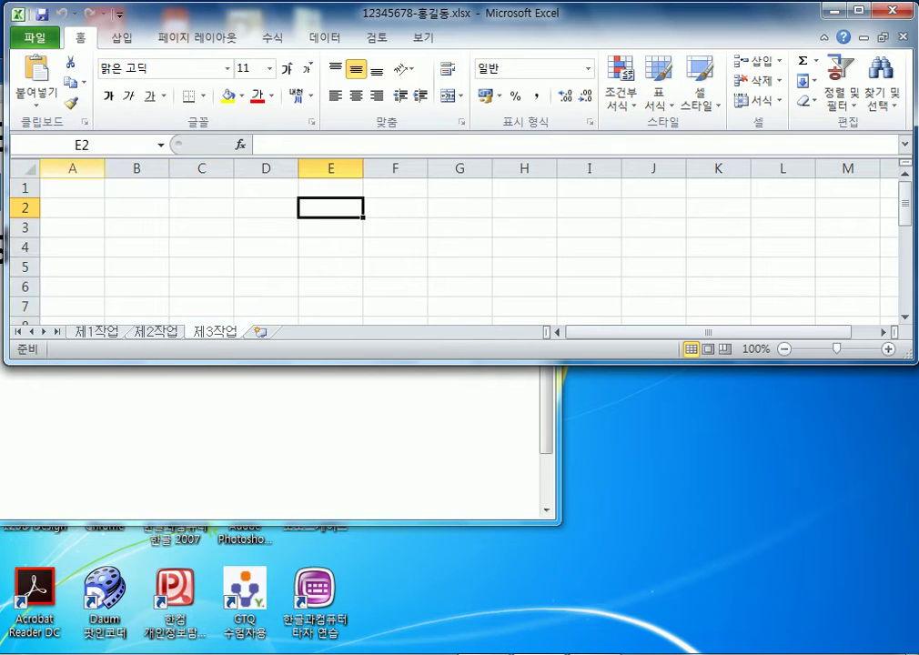
{"action": "left_click", "coordinate": [136, 169]}
{"action": "left_click", "coordinate": [201, 168]}
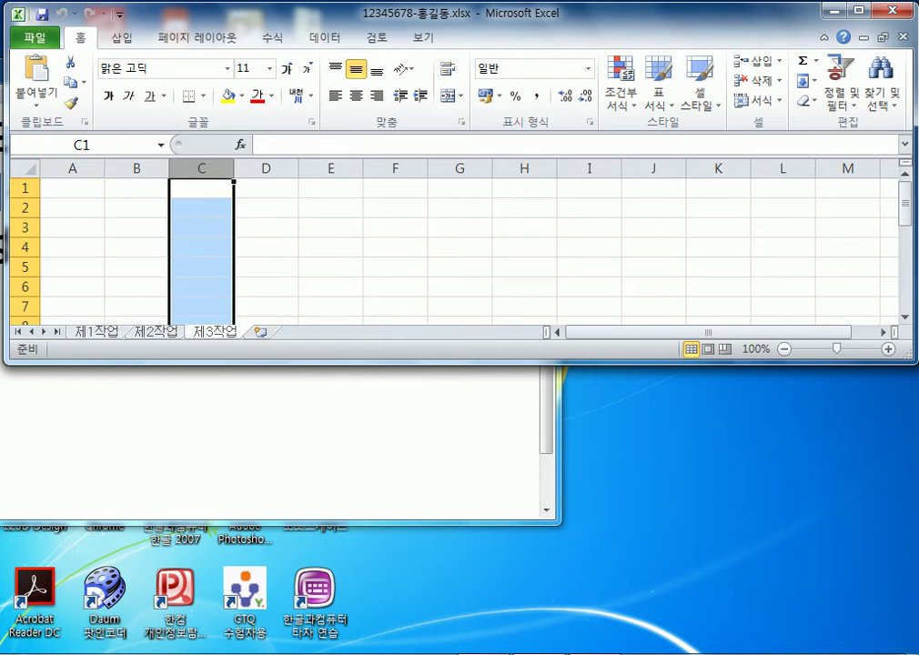
{"action": "left_click", "coordinate": [137, 207]}
{"action": "left_click", "coordinate": [73, 187]}
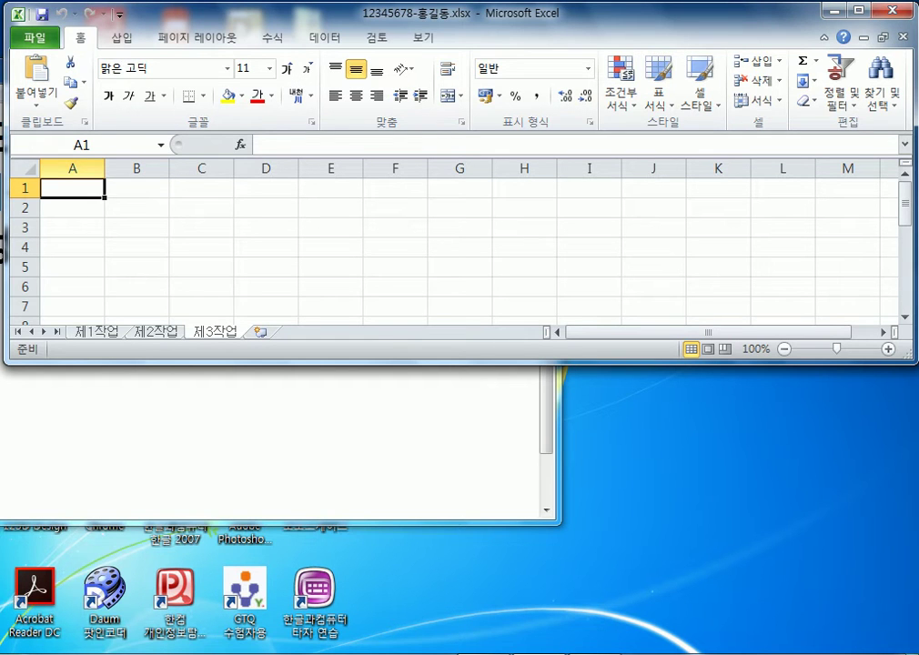
{"action": "left_click_drag", "start_coordinate": [72, 188], "coordinate": [72, 309]}
{"action": "left_click_drag", "start_coordinate": [137, 187], "coordinate": [137, 309]}
{"action": "left_click_drag", "start_coordinate": [201, 187], "coordinate": [201, 310]}
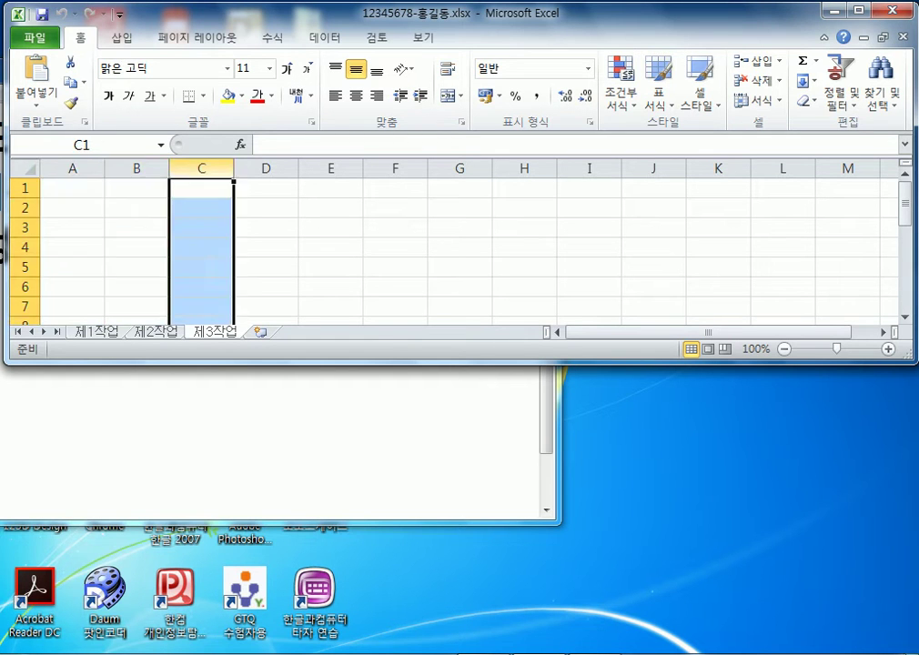
{"action": "left_click_drag", "start_coordinate": [266, 188], "coordinate": [266, 309]}
{"action": "left_click_drag", "start_coordinate": [72, 188], "coordinate": [71, 309]}
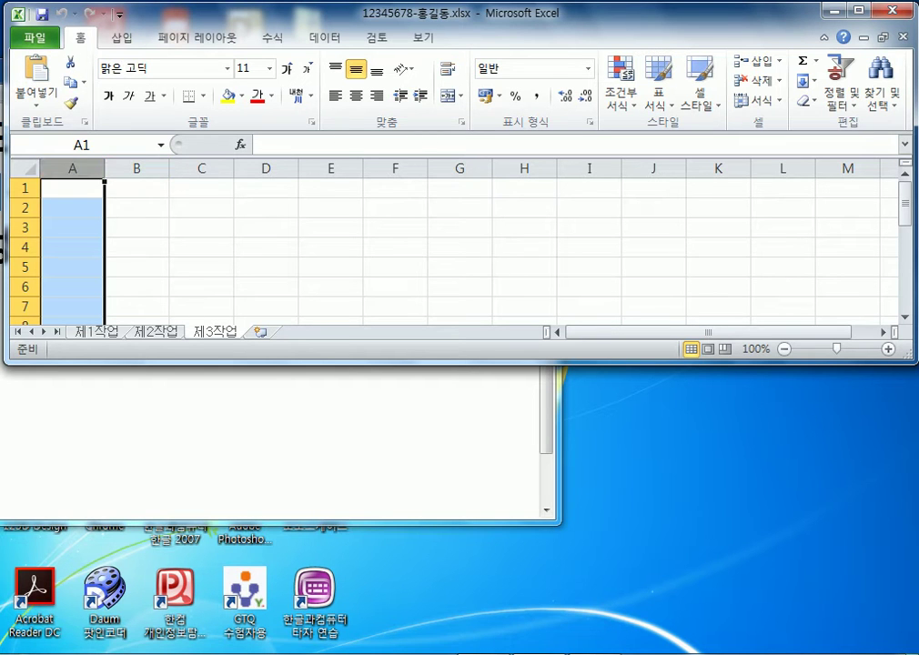
Zoom in, try resizing and selecting column A, dismiss its menu, then switch to Notepad
{"action": "scroll", "coordinate": [460, 241], "scroll_direction": "up", "scroll_amount": 13}
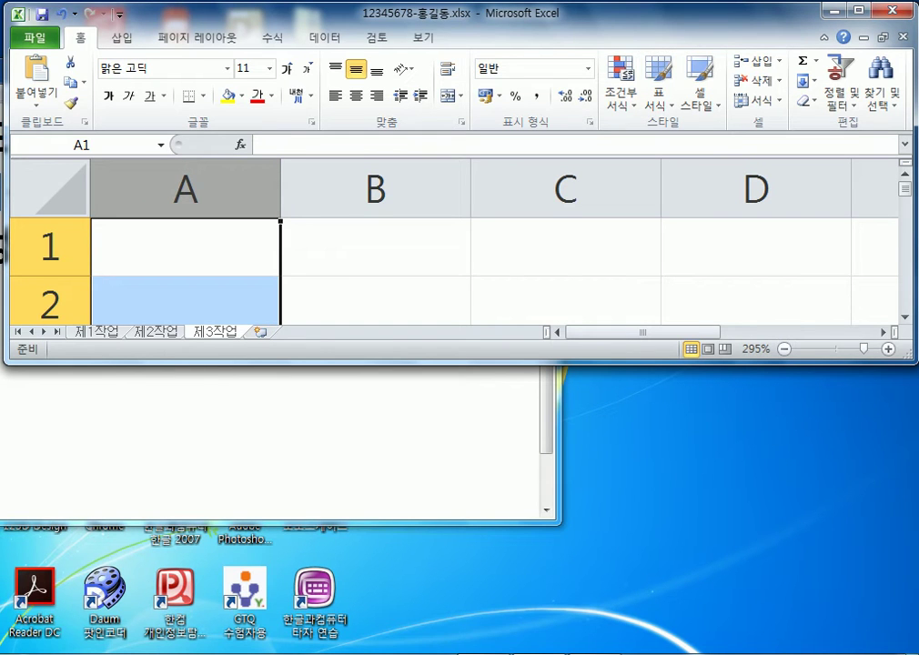
{"action": "left_click", "coordinate": [375, 246]}
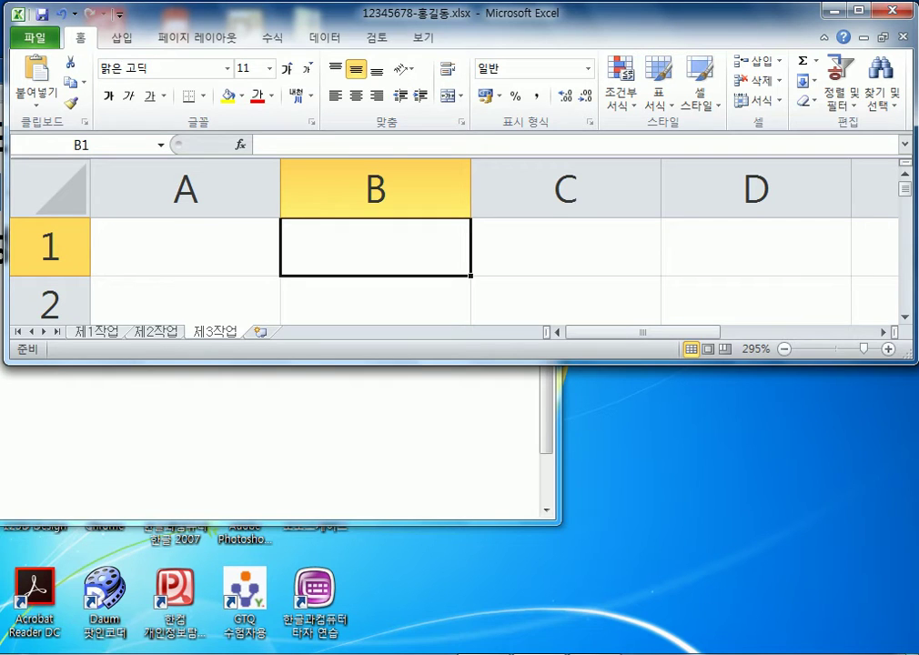
{"action": "left_click_drag", "start_coordinate": [281, 188], "coordinate": [293, 189]}
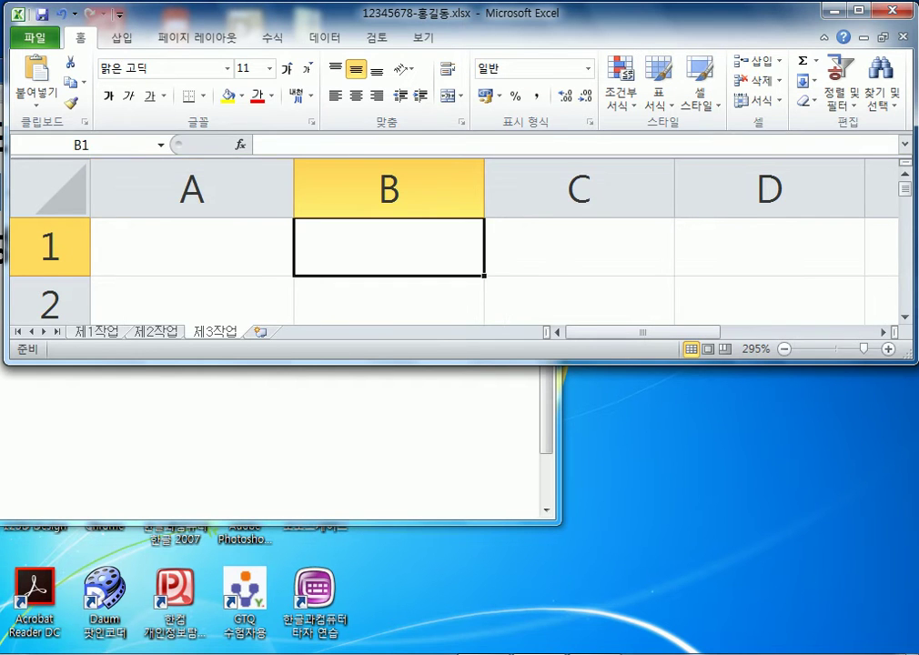
{"action": "left_click_drag", "start_coordinate": [192, 246], "coordinate": [192, 301]}
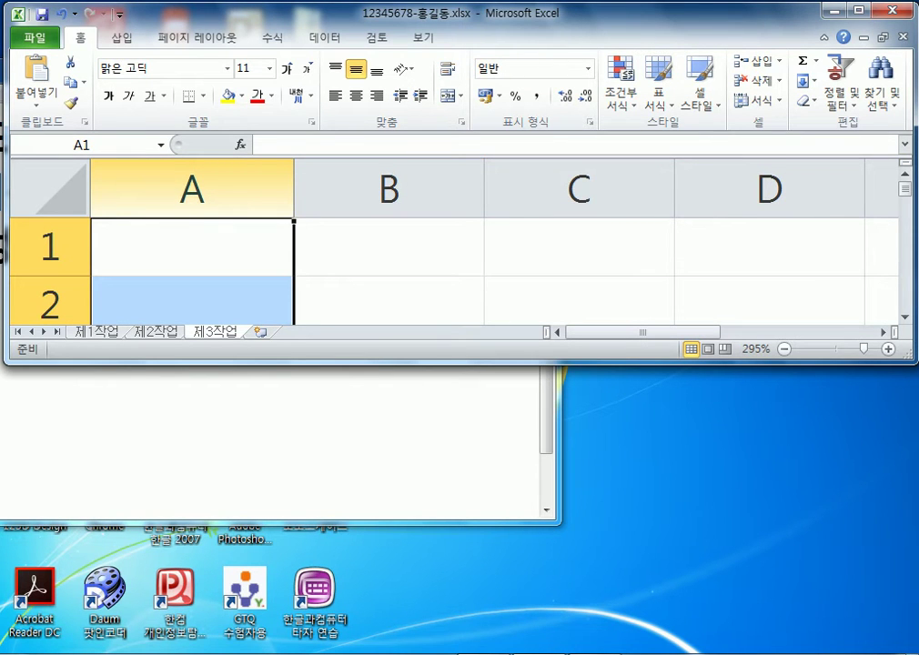
{"action": "right_click", "coordinate": [220, 175]}
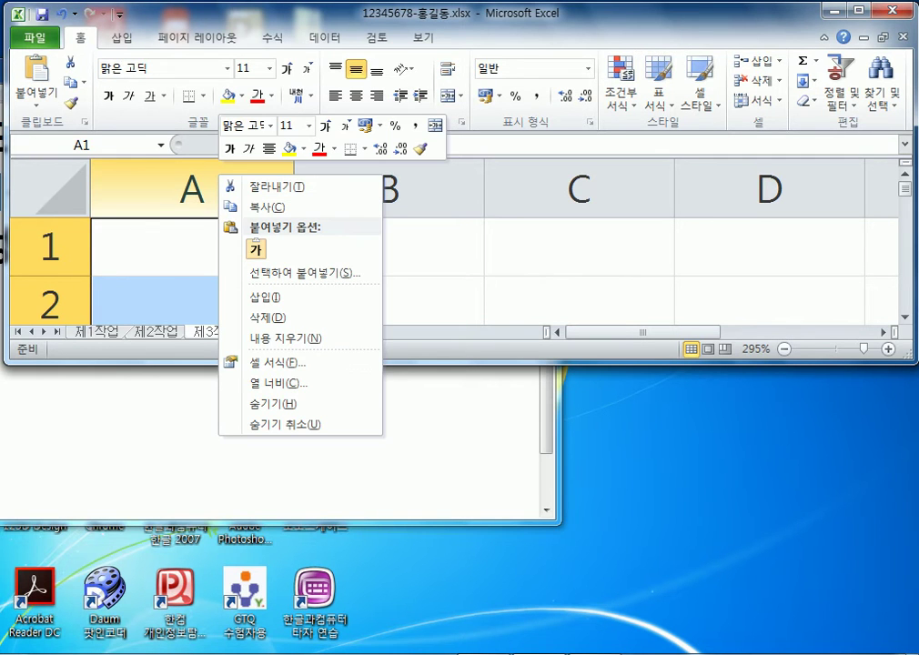
{"action": "key", "text": "Escape"}
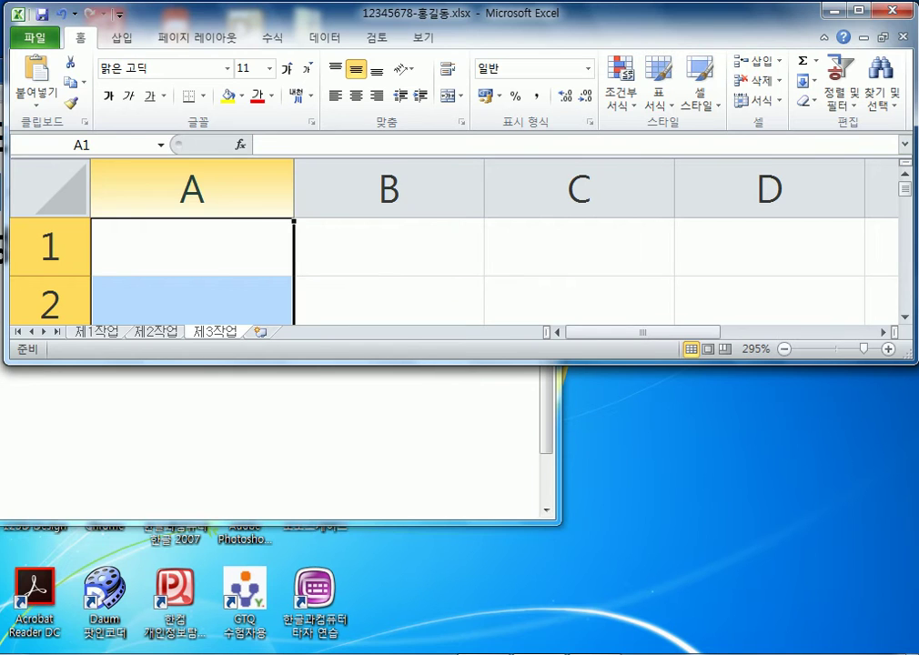
{"action": "key", "text": "alt+Tab"}
Replace the old note text with the first line '첫번째, 클릭'
{"action": "left_click_drag", "start_coordinate": [273, 66], "coordinate": [632, 14]}
{"action": "key", "text": "shift+Up"}
{"action": "key", "text": "shift+Up"}
{"action": "key", "text": "shift+Up"}
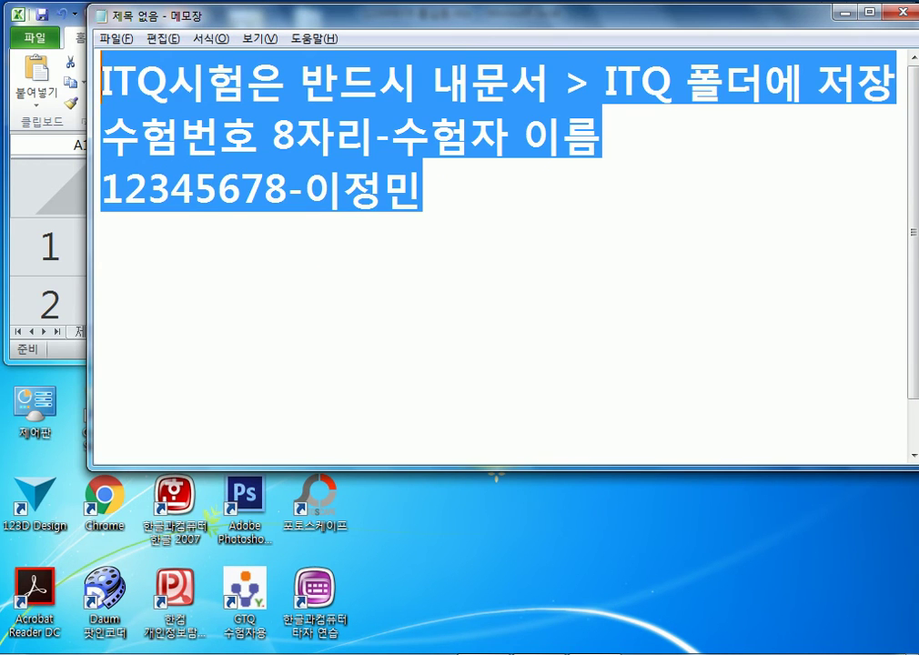
{"action": "type", "text": "첫ㅂㅓㄴ째"}
{"action": "key", "text": "BackSpace"}
{"action": "type", "text": "ㅐ, 클릭"}
{"action": "left_click", "coordinate": [182, 78]}
{"action": "type", "text": "째"}
{"action": "key", "text": "Delete"}
{"action": "left_click", "coordinate": [320, 82]}
Add the second line '두 번째, 더블클릭'
{"action": "key", "text": "Return"}
{"action": "type", "text": "두"}
{"action": "key", "text": "Up"}
{"action": "key", "text": "Down"}
{"action": "type", "text": "버ㄴ째, 더블ㅋ"}
{"action": "key", "text": "BackSpace"}
{"action": "type", "text": "클릭"}
{"action": "key", "text": "Return"}
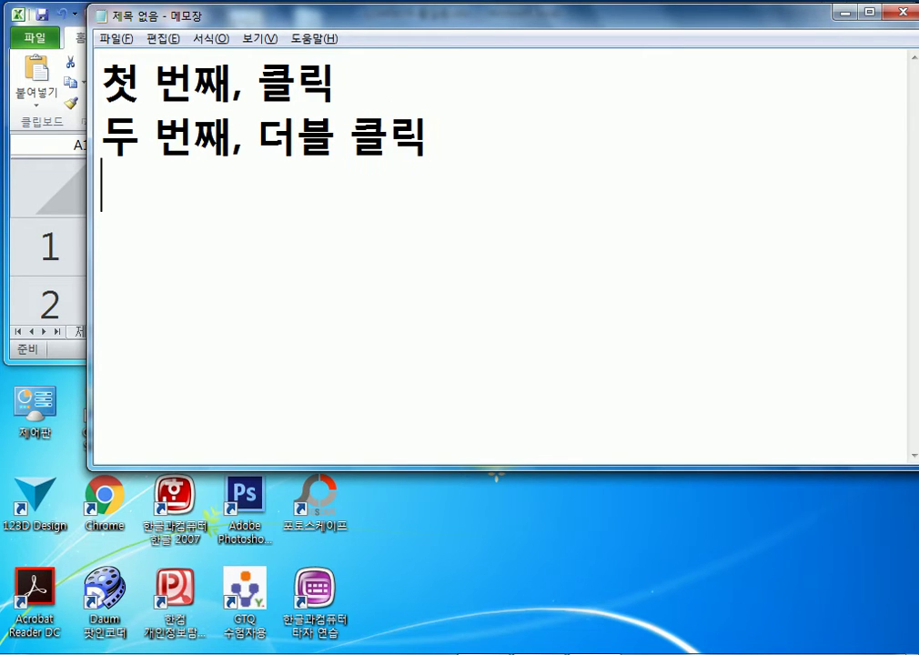
Add the third line '세 번째, 바로가기 메뉴를 호출(마/오)'
{"action": "type", "text": "세 번ㅉㅐ, ㅂ"}
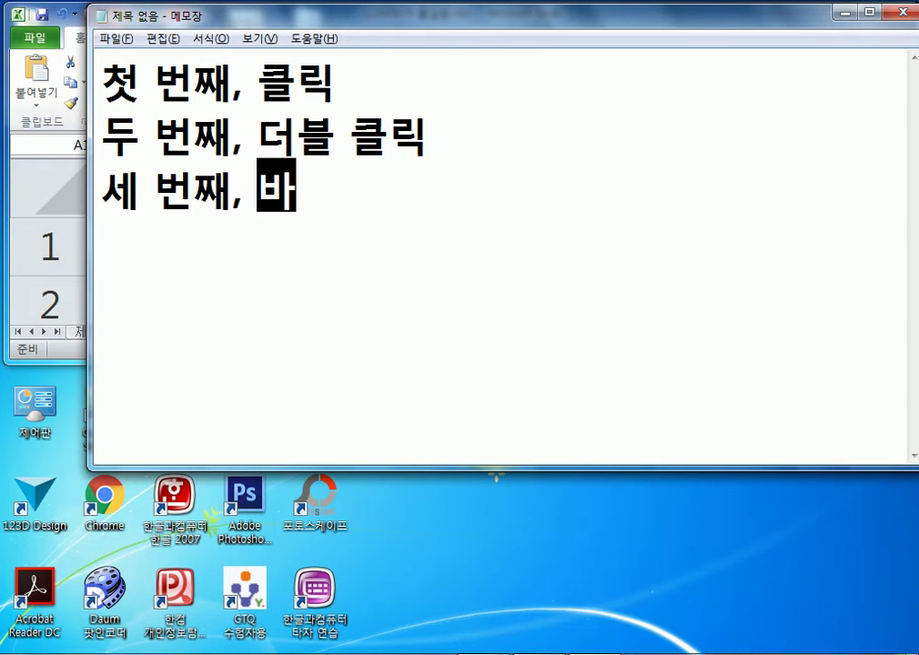
{"action": "type", "text": "ㅏ로기"}
{"action": "key", "text": "BackSpace"}
{"action": "type", "text": "ㅏ기 메뉴를"}
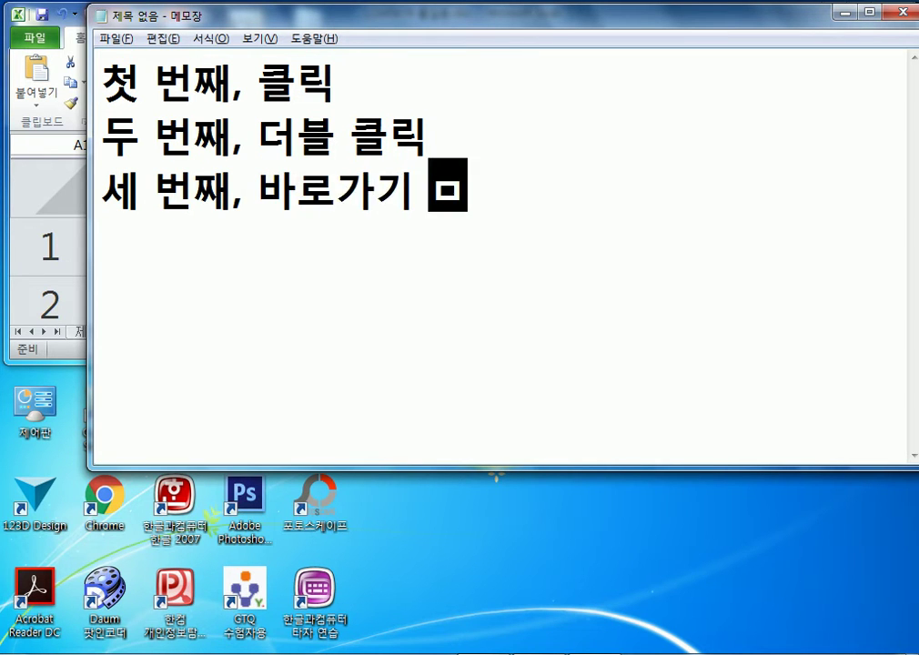
{"action": "type", "text": " 호출"}
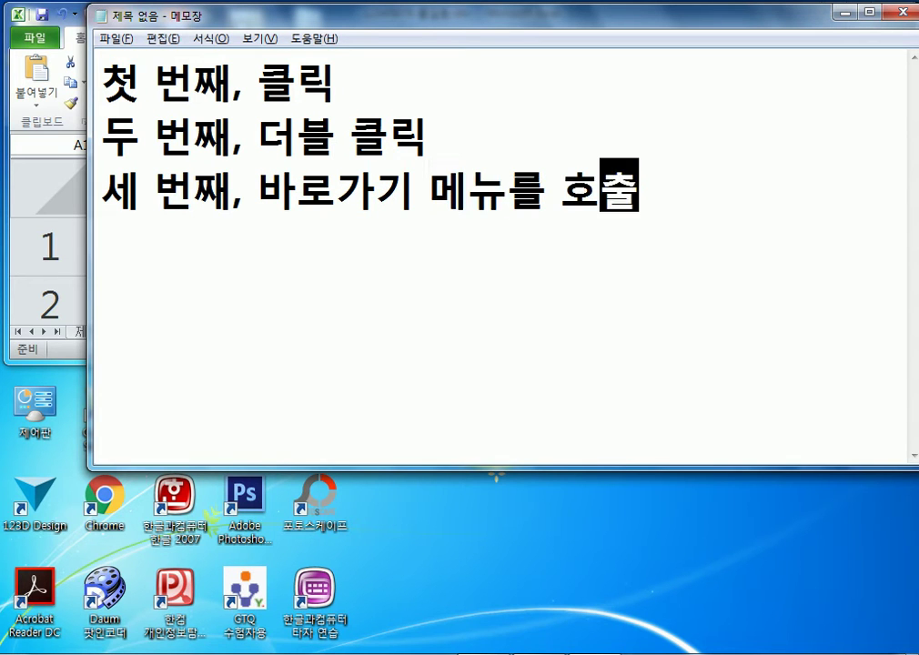
{"action": "type", "text": "(마"}
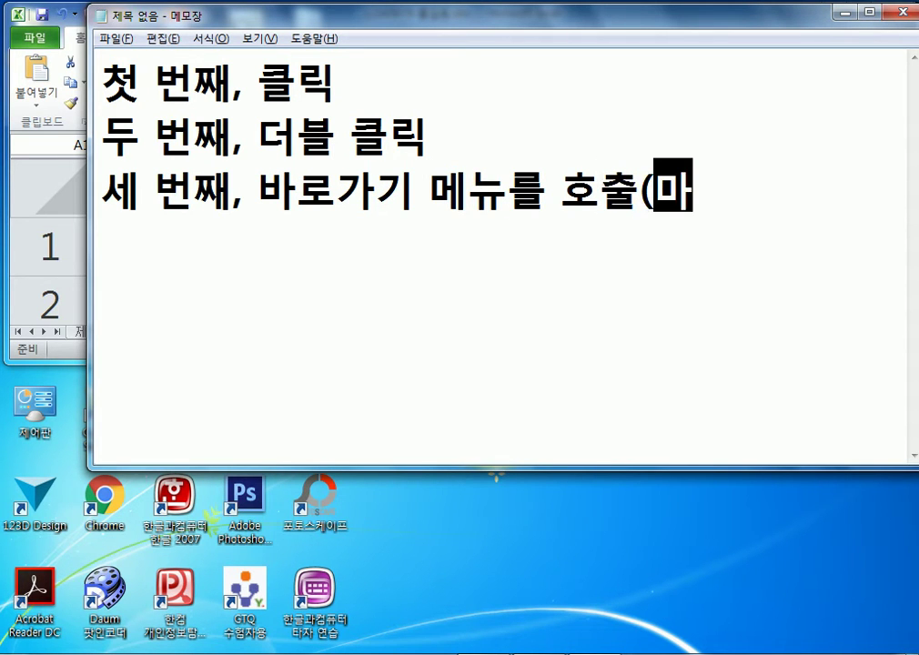
{"action": "type", "text": "/오"}
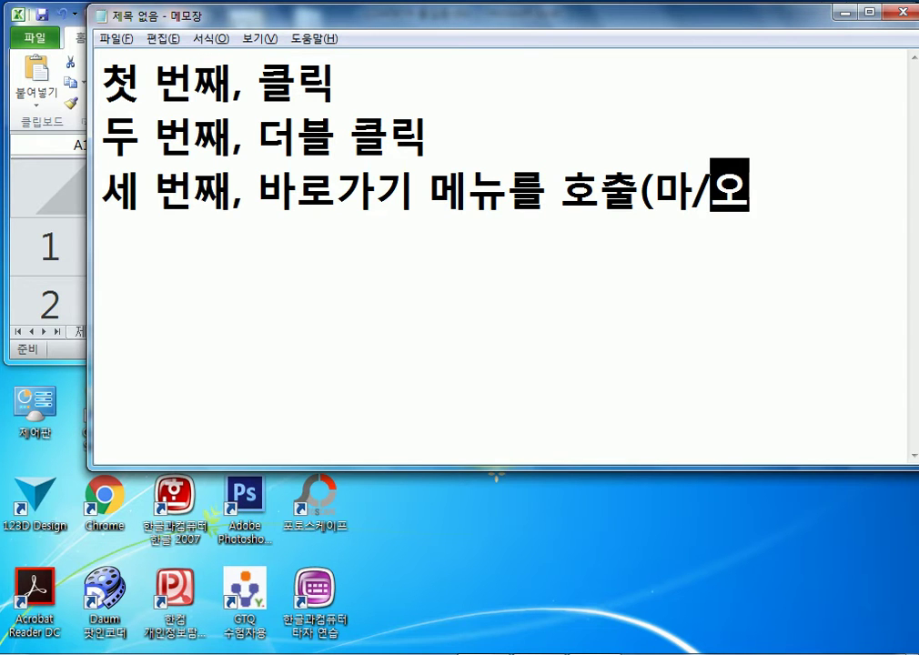
{"action": "right_click", "coordinate": [431, 154]}
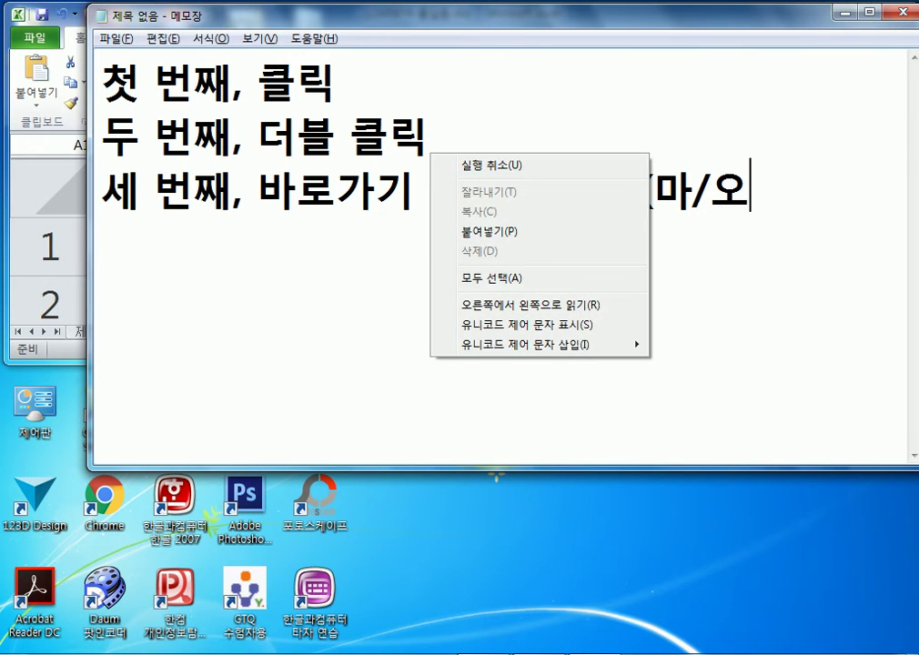
{"action": "left_click", "coordinate": [100, 240]}
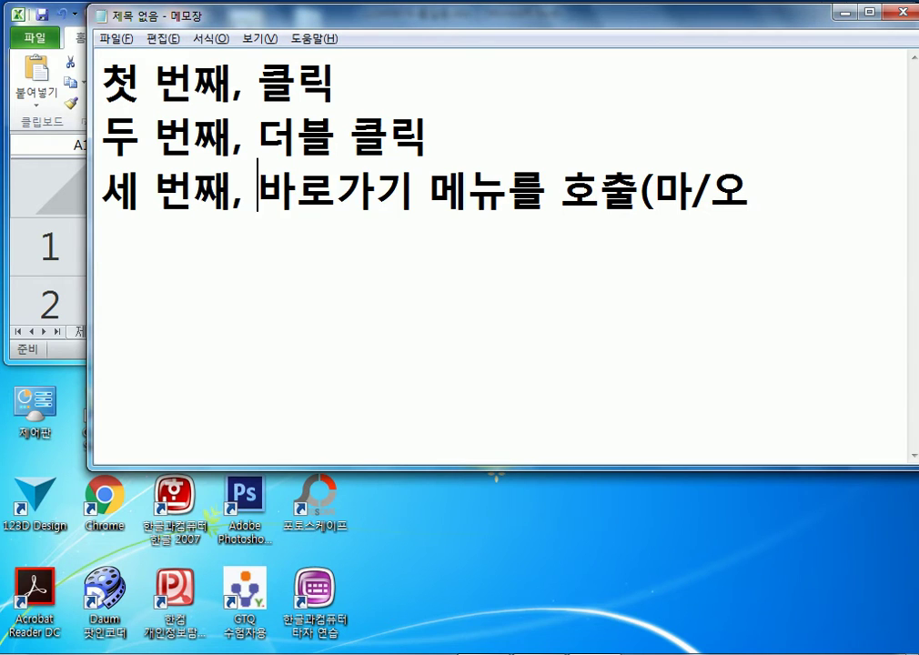
{"action": "left_click_drag", "start_coordinate": [255, 185], "coordinate": [507, 185]}
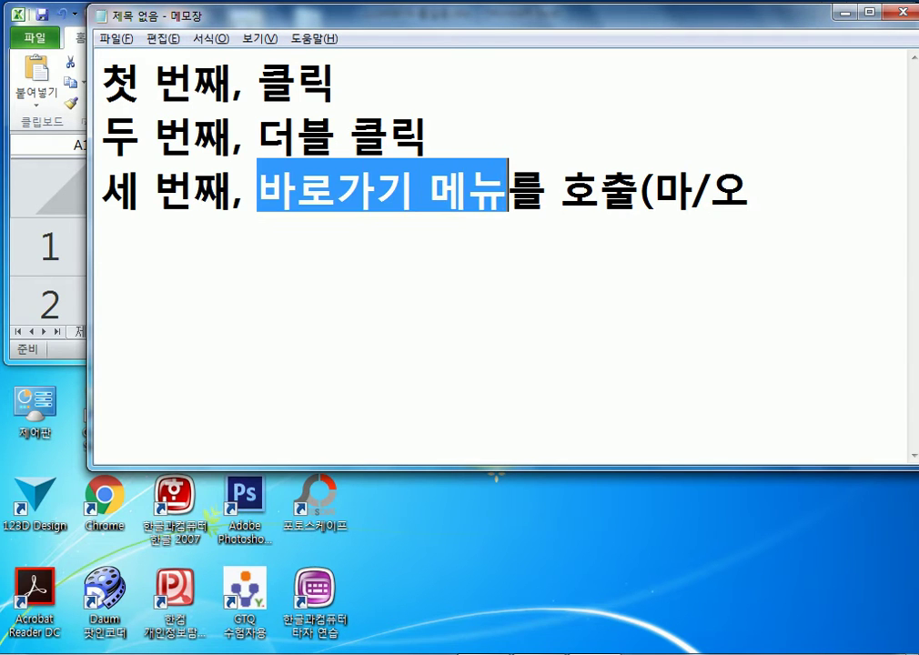
{"action": "left_click", "coordinate": [749, 193]}
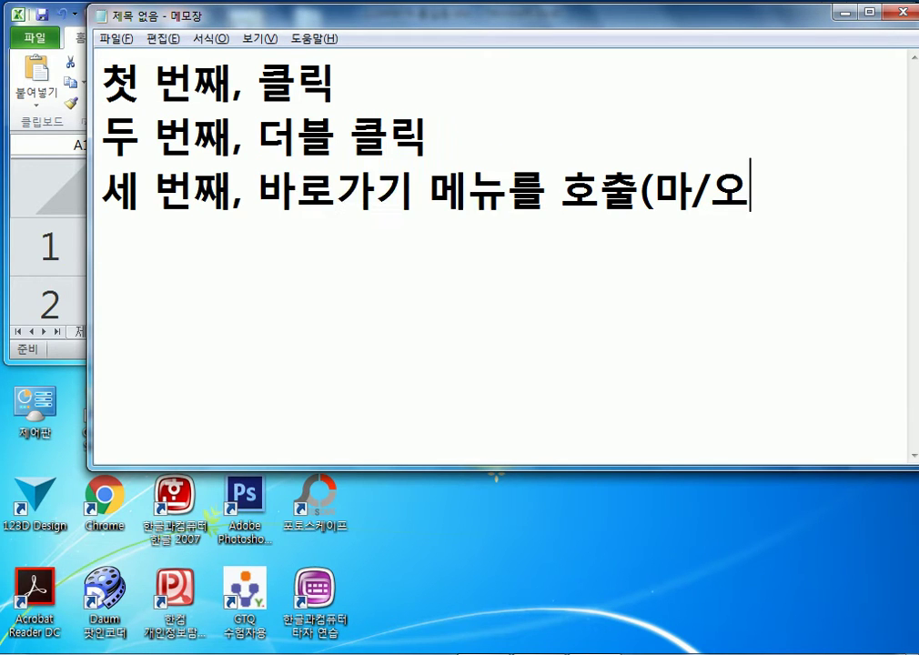
{"action": "type", "text": ")"}
{"action": "key", "text": "Return"}
Type the fourth line '네 번째, 프로그램에서 제공하는 메뉴' and browse to the 보기 menu
{"action": "type", "text": "내"}
{"action": "key", "text": "BackSpace"}
{"action": "key", "text": "BackSpace"}
{"action": "type", "text": "네"}
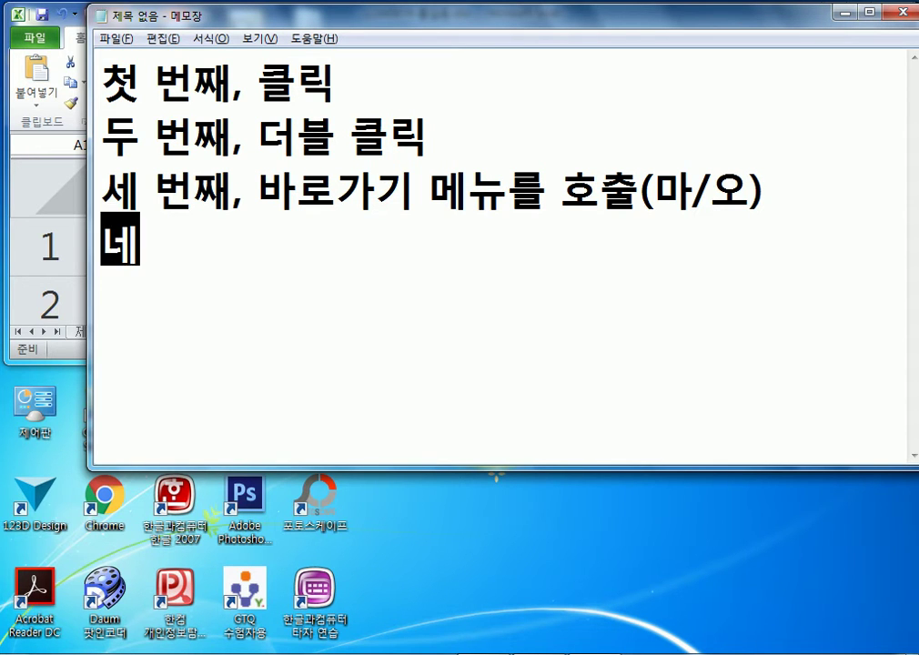
{"action": "type", "text": " 번째, "}
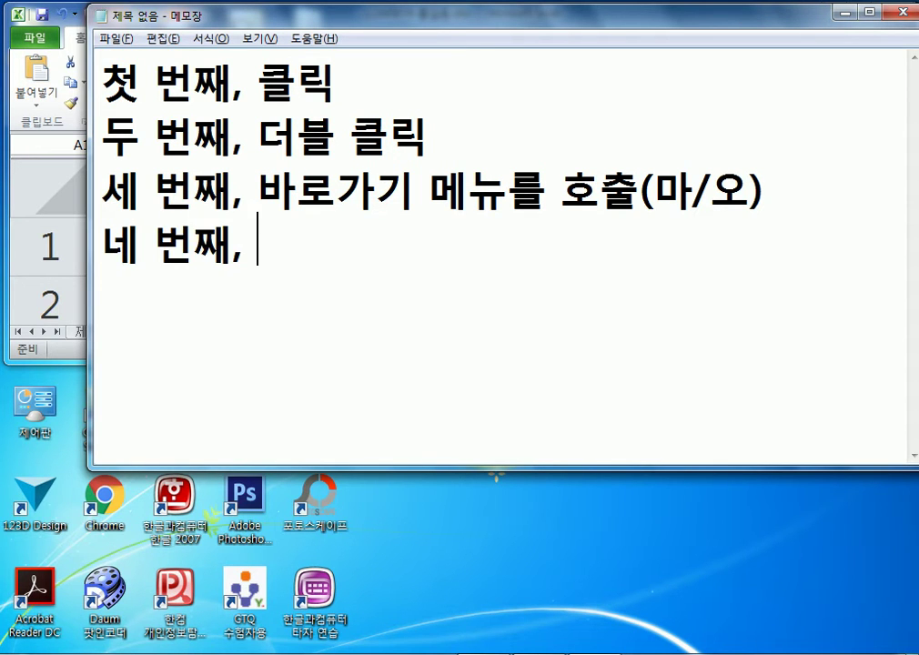
{"action": "type", "text": "플로그램에서"}
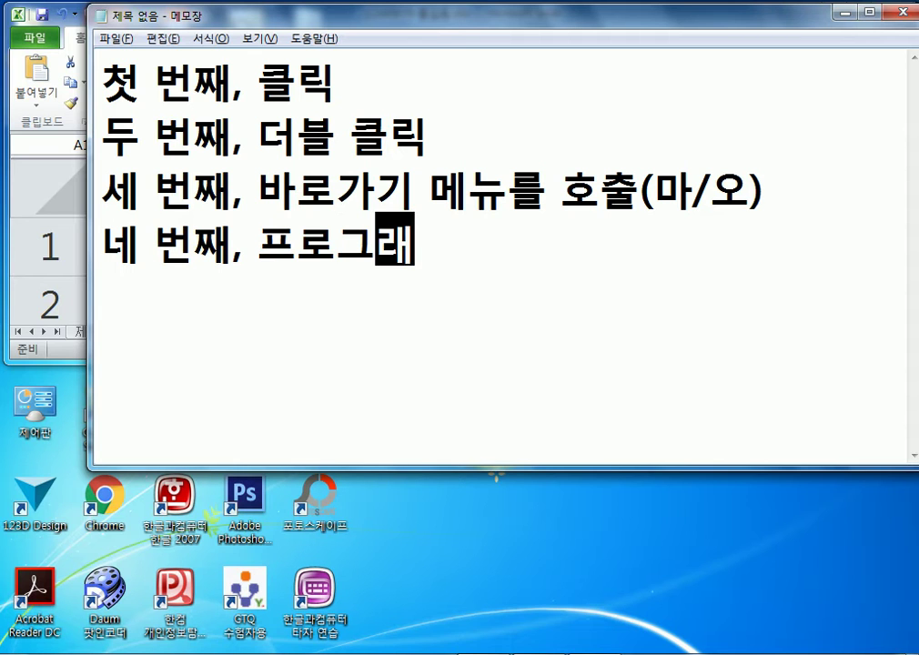
{"action": "type", "text": " 제공하는 메뉴"}
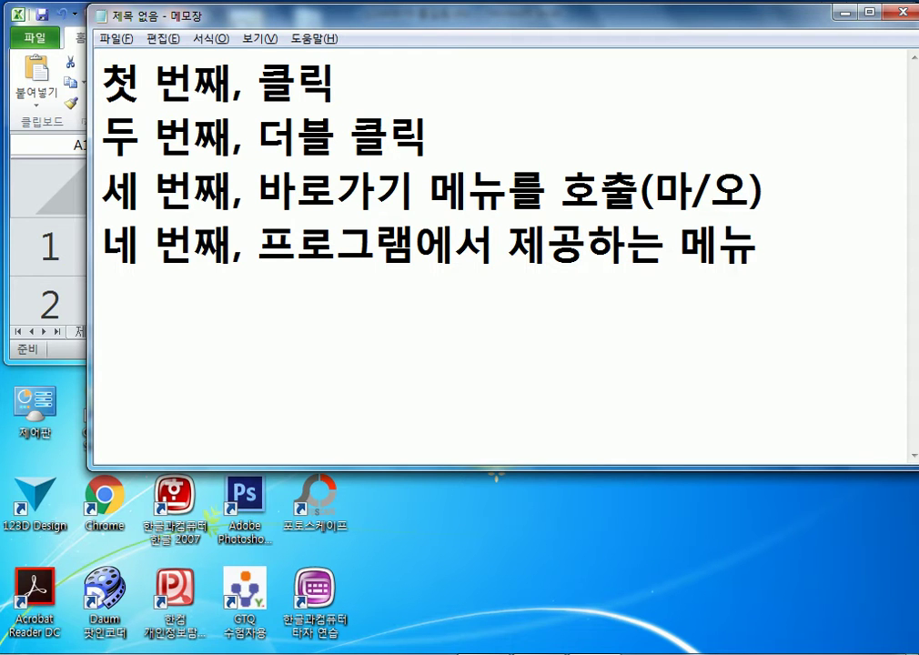
{"action": "key", "text": "alt+f"}
{"action": "key", "text": "Right"}
{"action": "key", "text": "Right"}
{"action": "key", "text": "Right"}
{"action": "key", "text": "Right"}
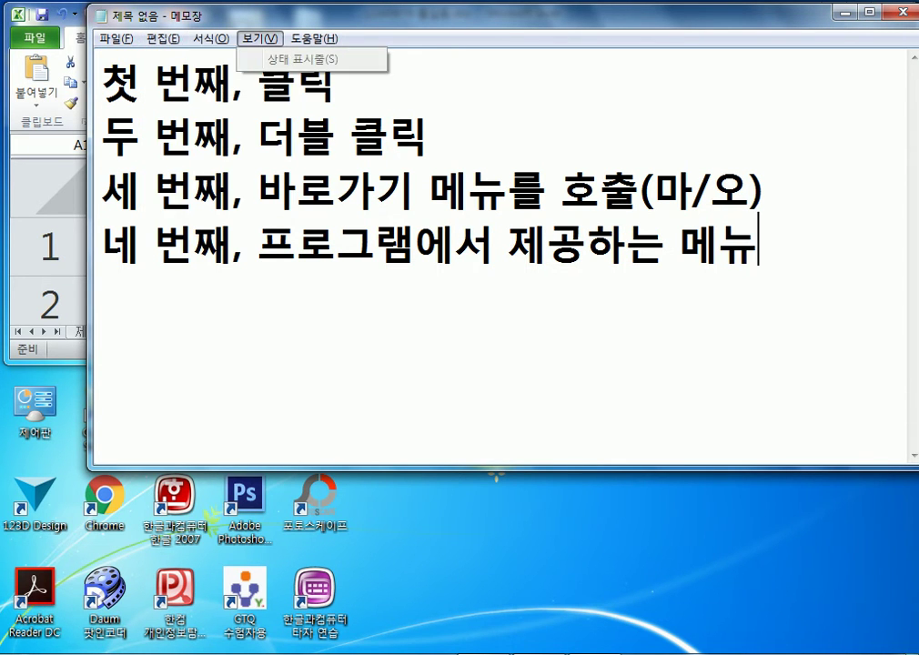
{"action": "key", "text": "Left"}
{"action": "key", "text": "Left"}
{"action": "key", "text": "alt+Tab"}
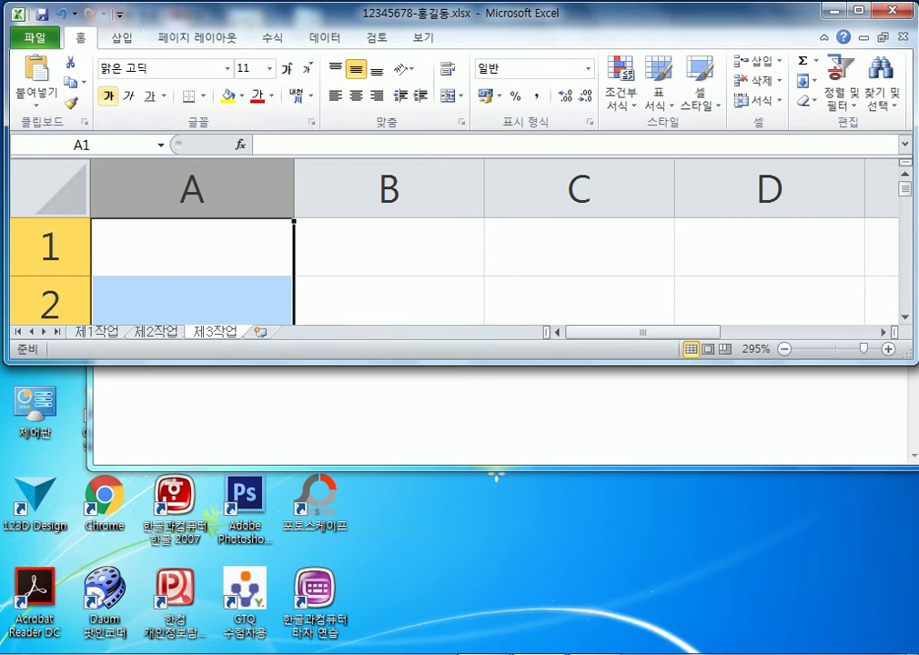
{"action": "key", "text": "alt"}
{"action": "key", "text": "Right"}
{"action": "key", "text": "Right"}
{"action": "key", "text": "Right"}
{"action": "key", "text": "Right"}
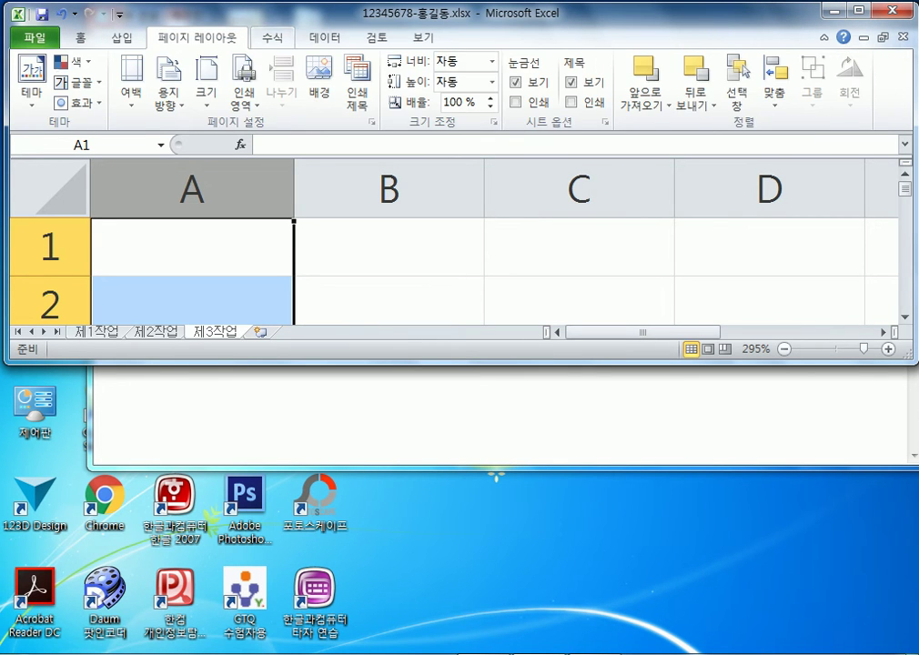
{"action": "key", "text": "Right"}
{"action": "key", "text": "Right"}
{"action": "key", "text": "Right"}
{"action": "key", "text": "Right"}
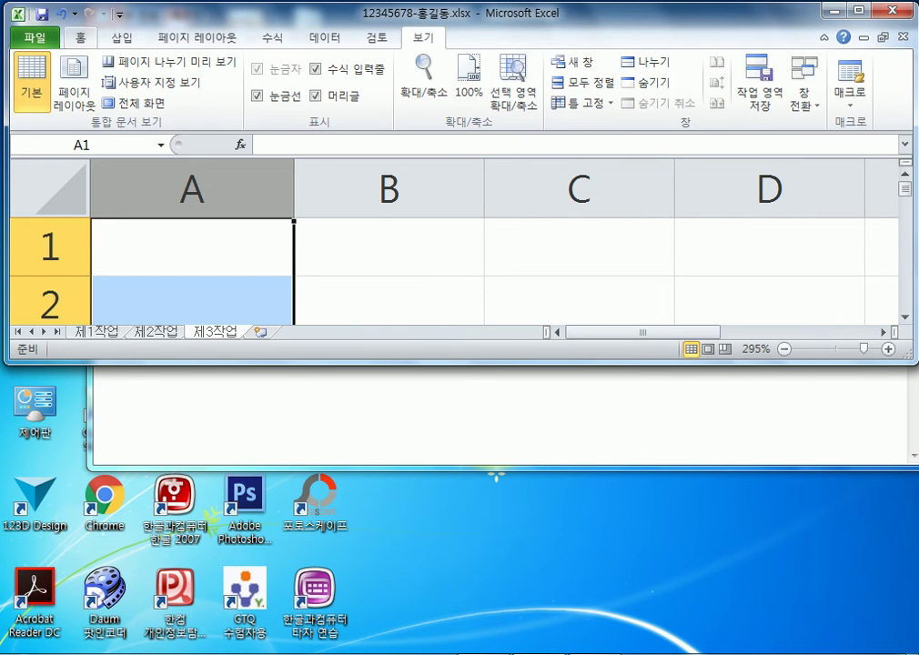
{"action": "key", "text": "Escape"}
{"action": "key", "text": "alt+Tab"}
{"action": "key", "text": "Return"}
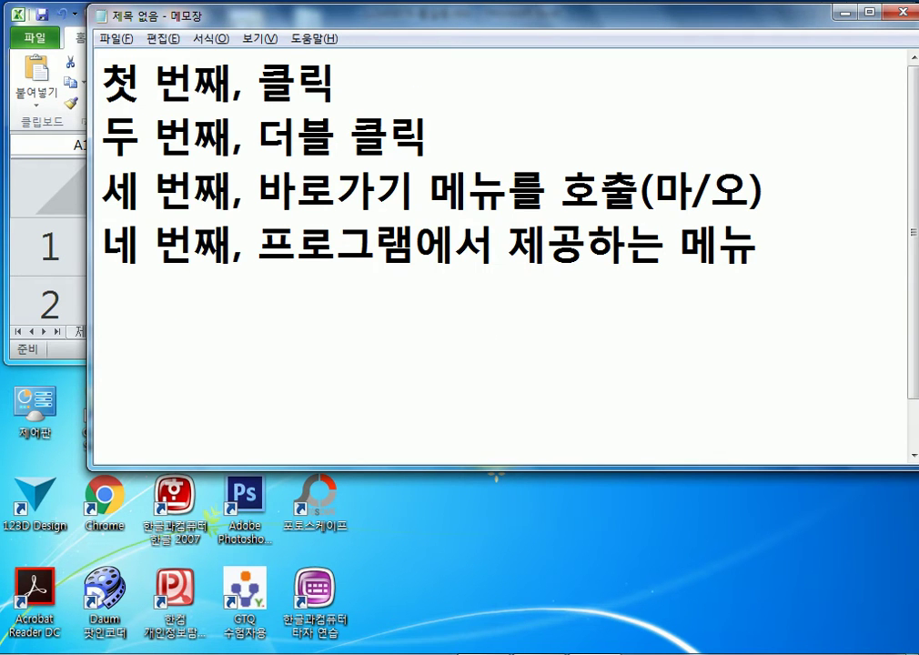
Insert a blank line after the third line of the note
{"action": "left_click_drag", "start_coordinate": [101, 238], "coordinate": [101, 291]}
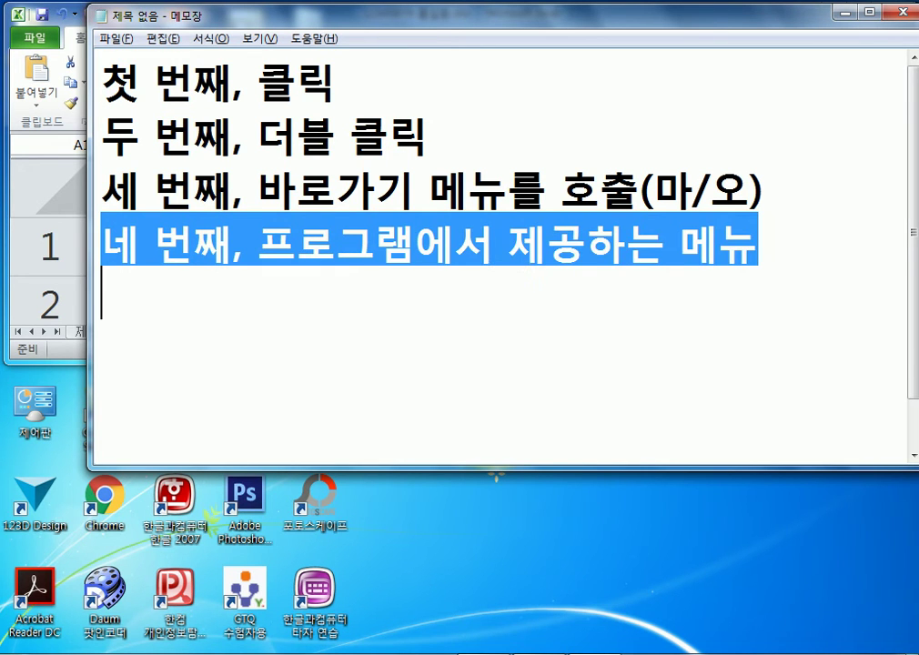
{"action": "left_click", "coordinate": [762, 191]}
{"action": "key", "text": "Return"}
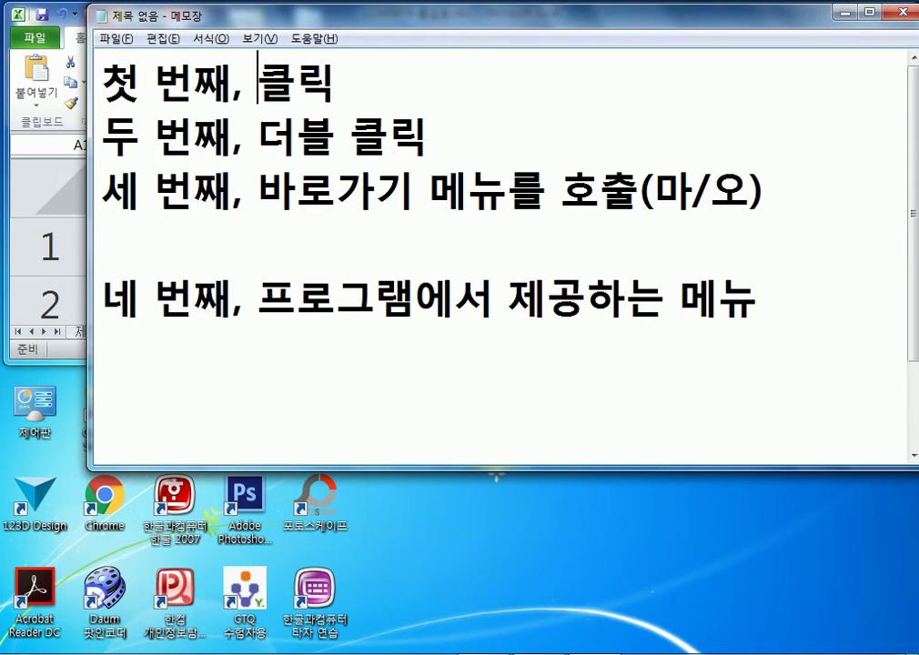
Demonstrate double-click word selection and the right-click menu on the note, then return to Excel
{"action": "double_click", "coordinate": [297, 78]}
{"action": "double_click", "coordinate": [300, 137]}
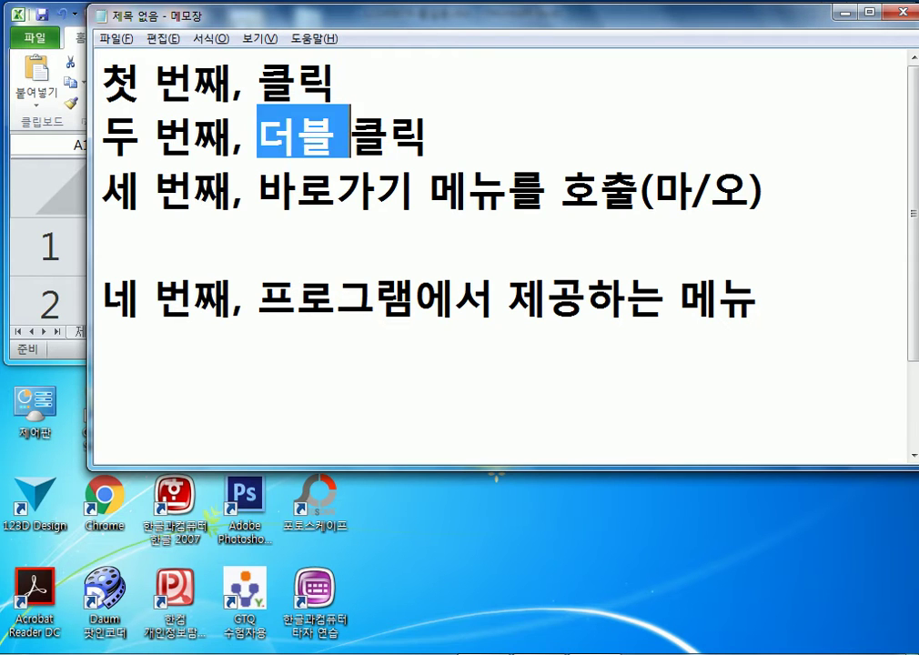
{"action": "double_click", "coordinate": [388, 136]}
{"action": "right_click", "coordinate": [353, 145]}
{"action": "right_click", "coordinate": [304, 147]}
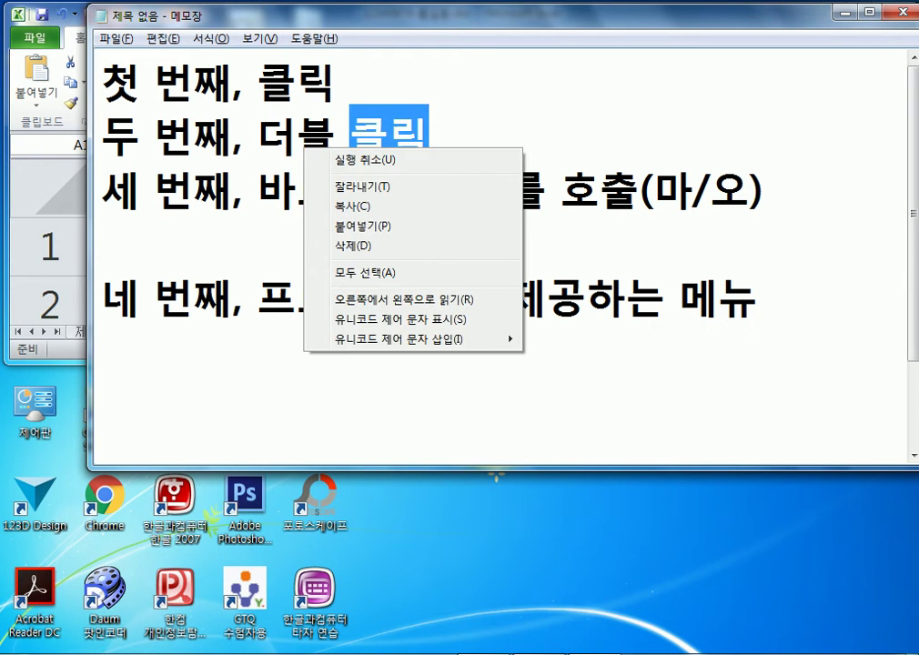
{"action": "left_click", "coordinate": [317, 137]}
{"action": "left_click_drag", "start_coordinate": [764, 187], "coordinate": [102, 81]}
{"action": "left_click", "coordinate": [102, 244]}
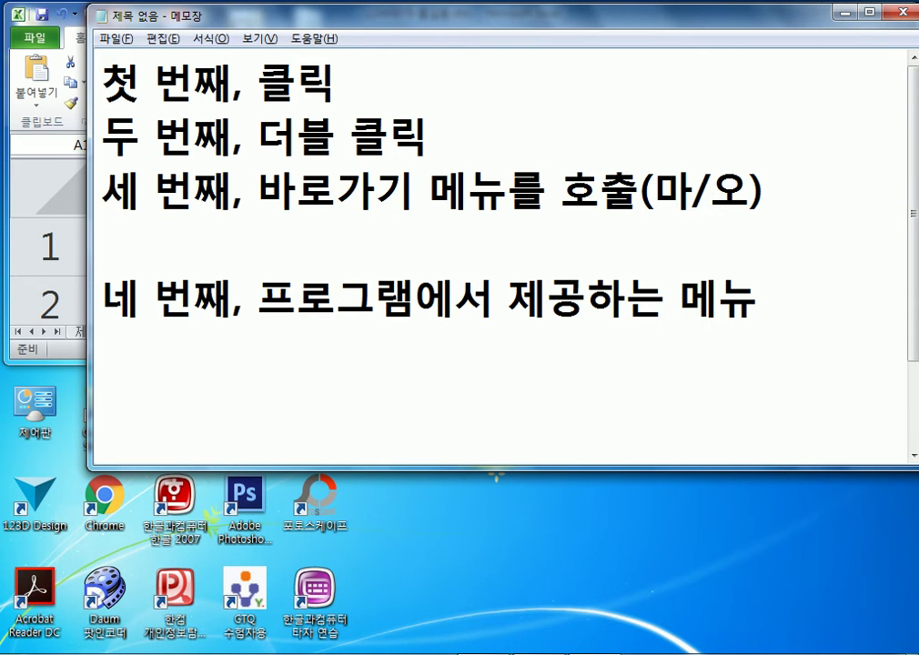
{"action": "key", "text": "alt+Tab"}
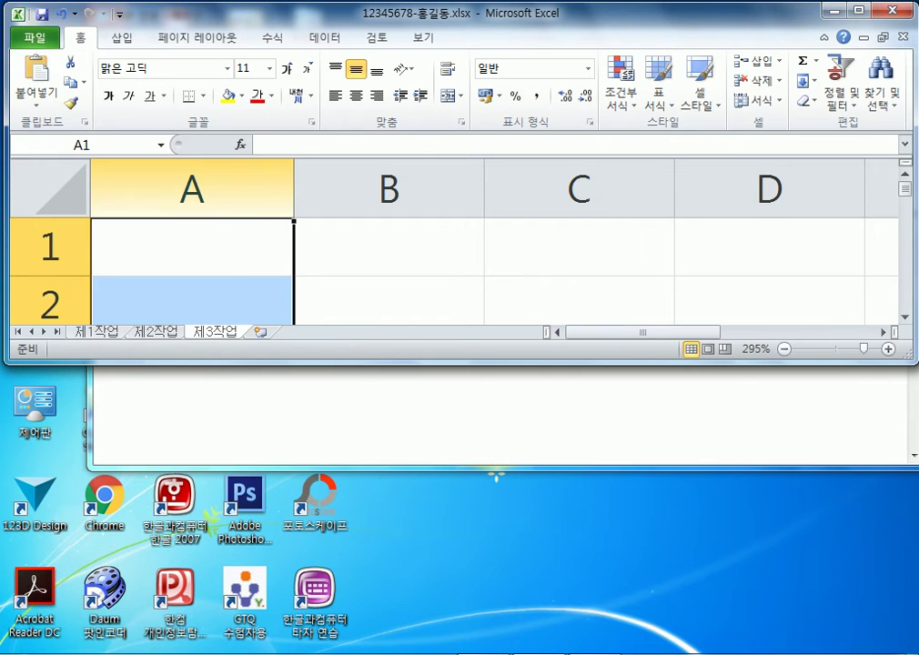
Set column A's width to 1 using 열 너비, then zoom back to 100%
{"action": "right_click", "coordinate": [200, 189]}
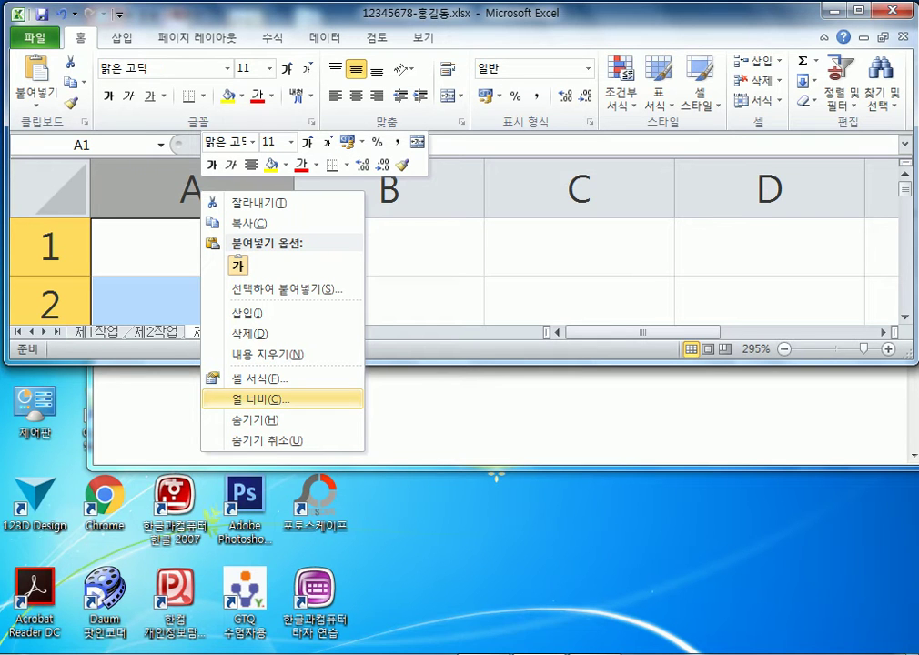
{"action": "type", "text": "c1"}
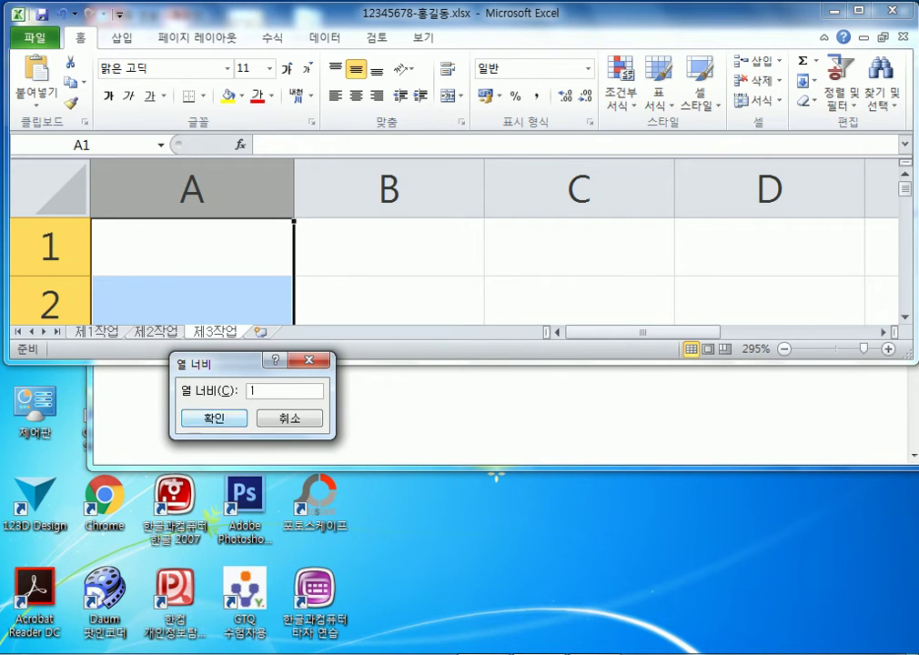
{"action": "key", "text": "Return"}
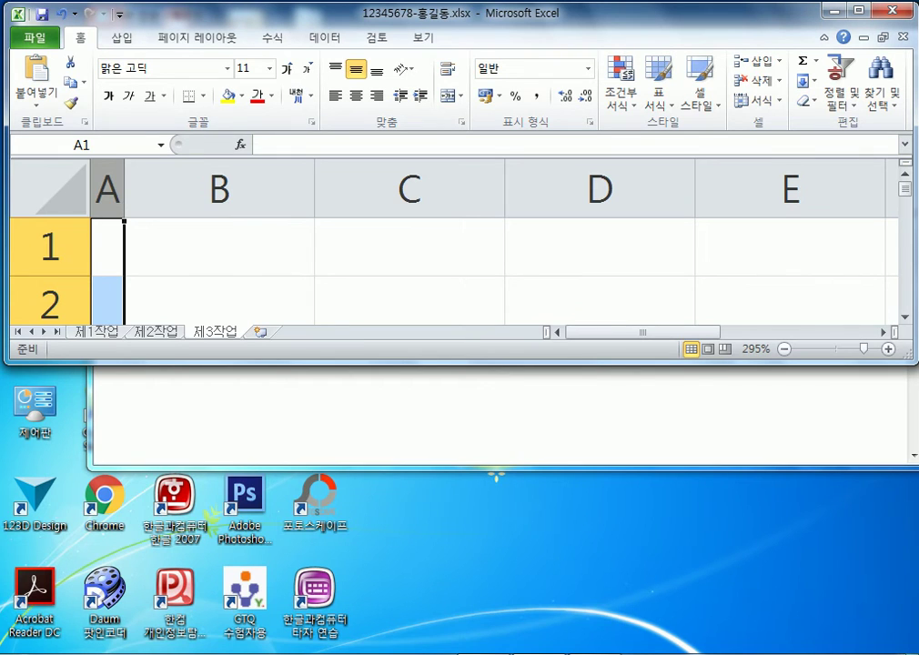
{"action": "scroll", "coordinate": [455, 241], "scroll_direction": "down", "scroll_amount": 6}
{"action": "scroll", "coordinate": [455, 241], "scroll_direction": "down", "scroll_amount": 7}
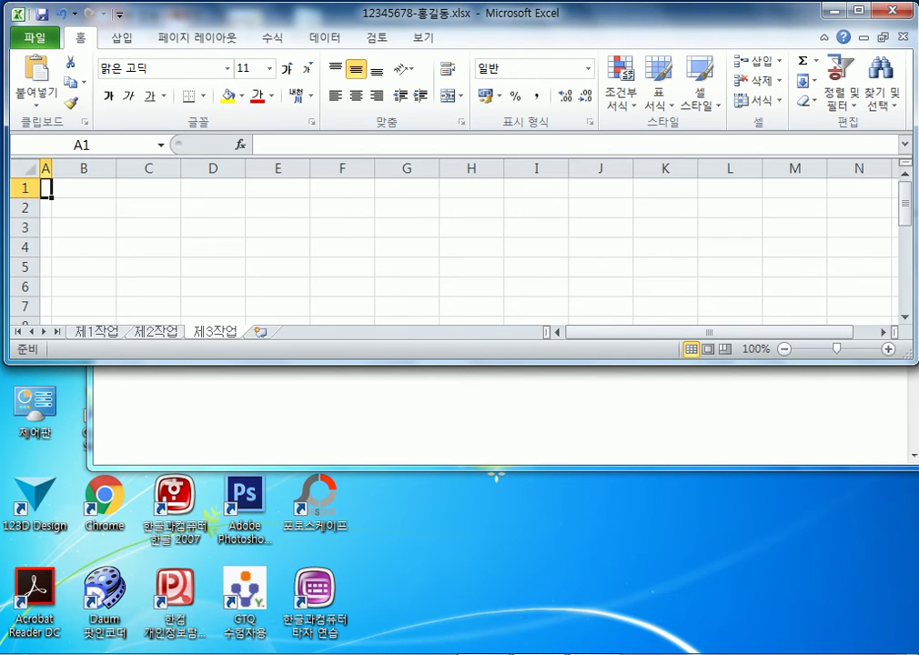
On the 제2작업 sheet, set column A's width to 1
{"action": "key", "text": "ctrl+z"}
{"action": "right_click", "coordinate": [88, 171]}
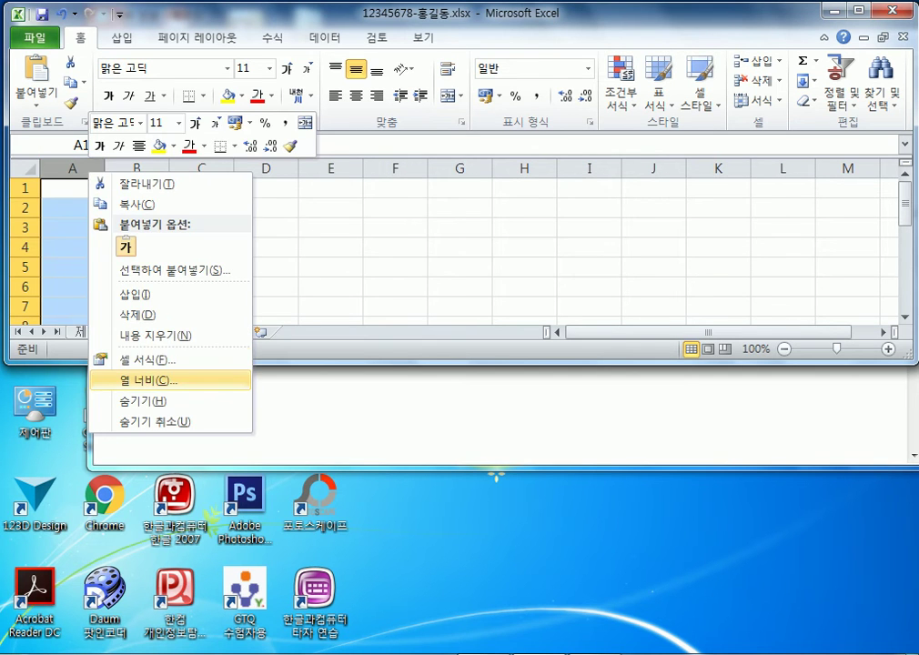
{"action": "left_click", "coordinate": [145, 380]}
{"action": "type", "text": "1"}
{"action": "left_click", "coordinate": [105, 386]}
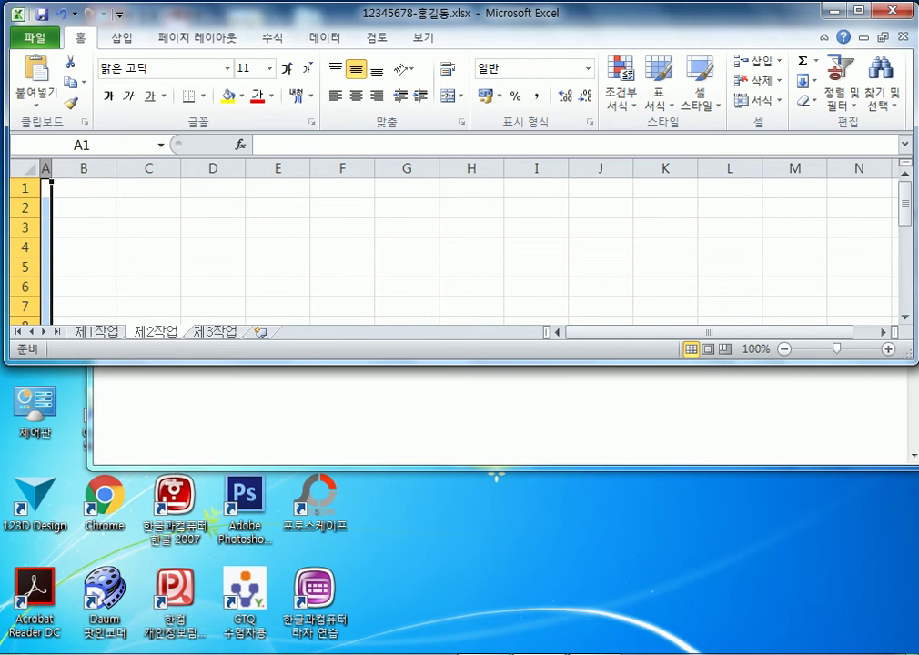
On the 제1작업 sheet, set column A's width to 1 and select cell B2
{"action": "key", "text": "ctrl+z"}
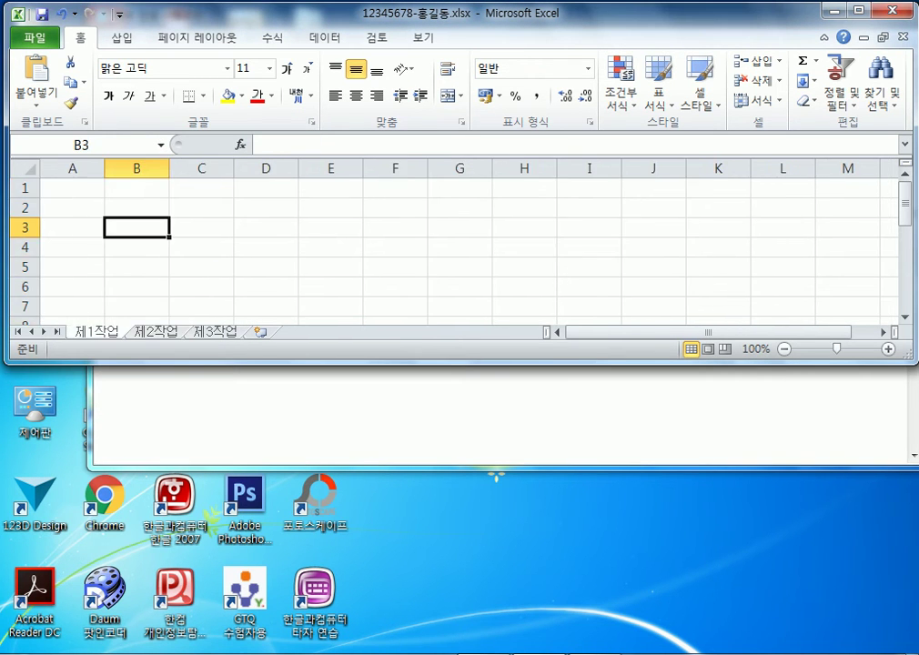
{"action": "right_click", "coordinate": [73, 168]}
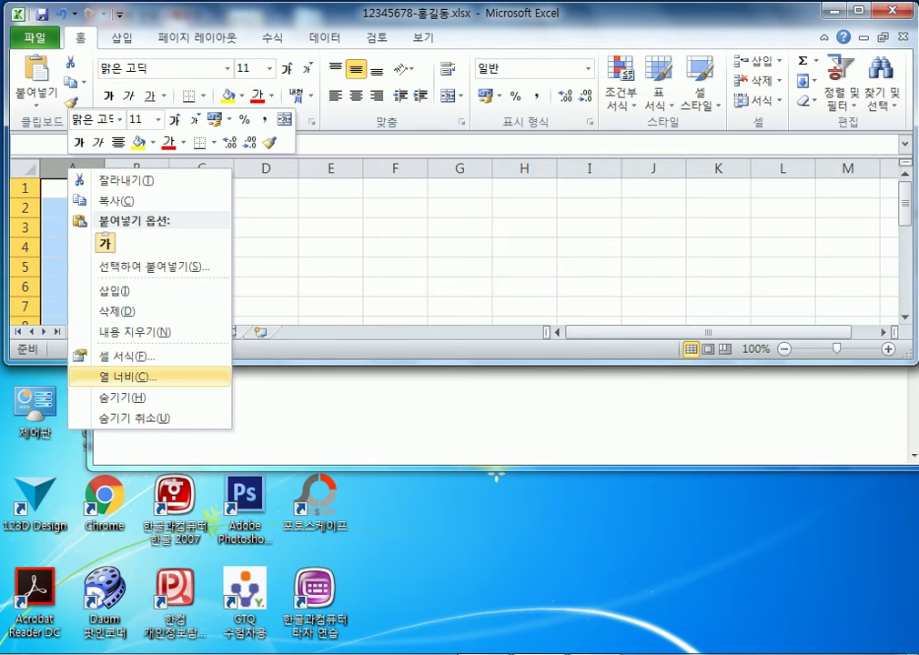
{"action": "left_click", "coordinate": [127, 376]}
{"action": "type", "text": "1"}
{"action": "left_click", "coordinate": [75, 389]}
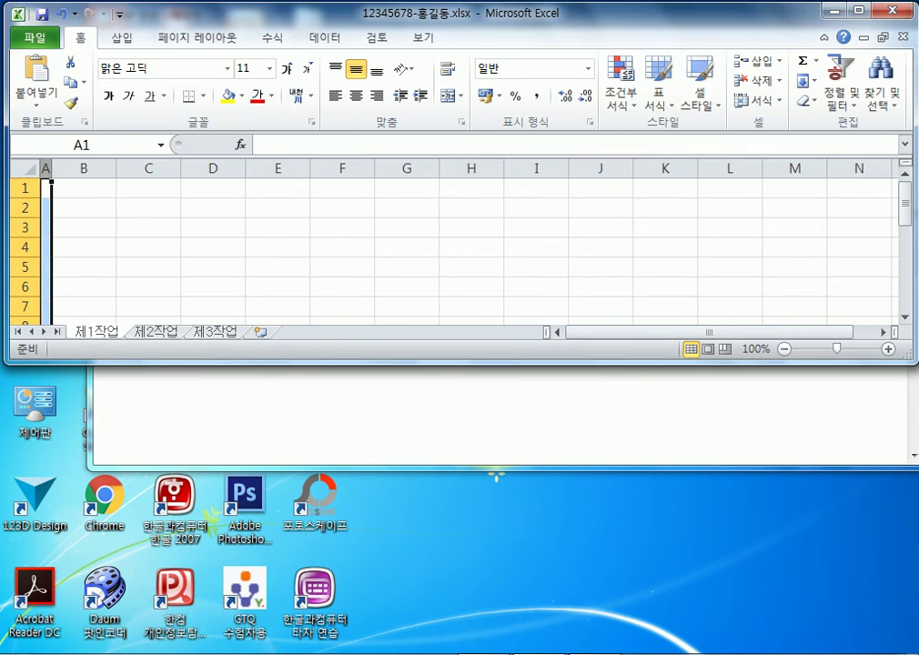
{"action": "left_click", "coordinate": [84, 207]}
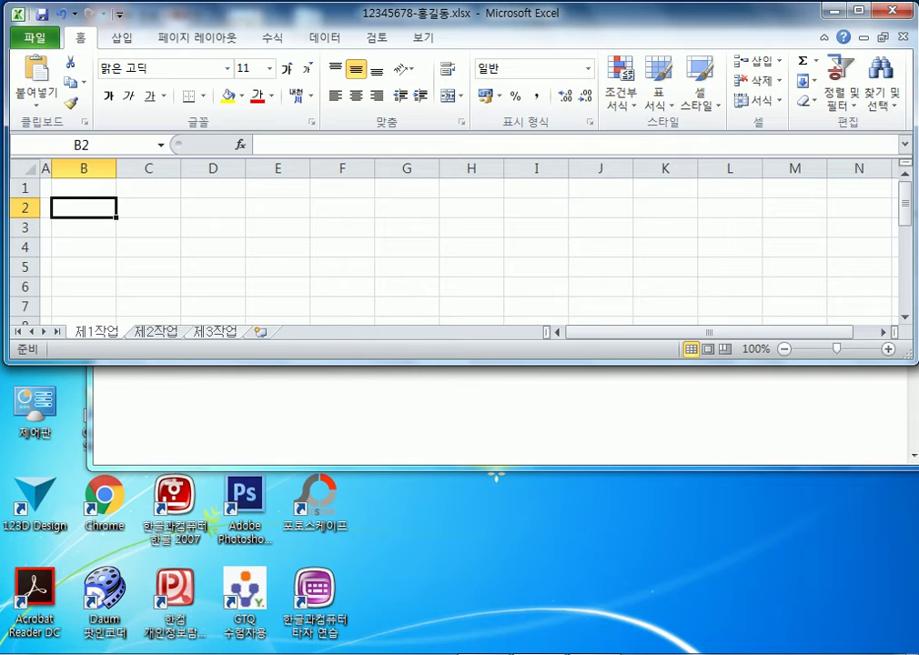
Group the 제1작업, 제2작업 and 제3작업 sheets together with Select All Sheets
{"action": "right_click", "coordinate": [109, 332]}
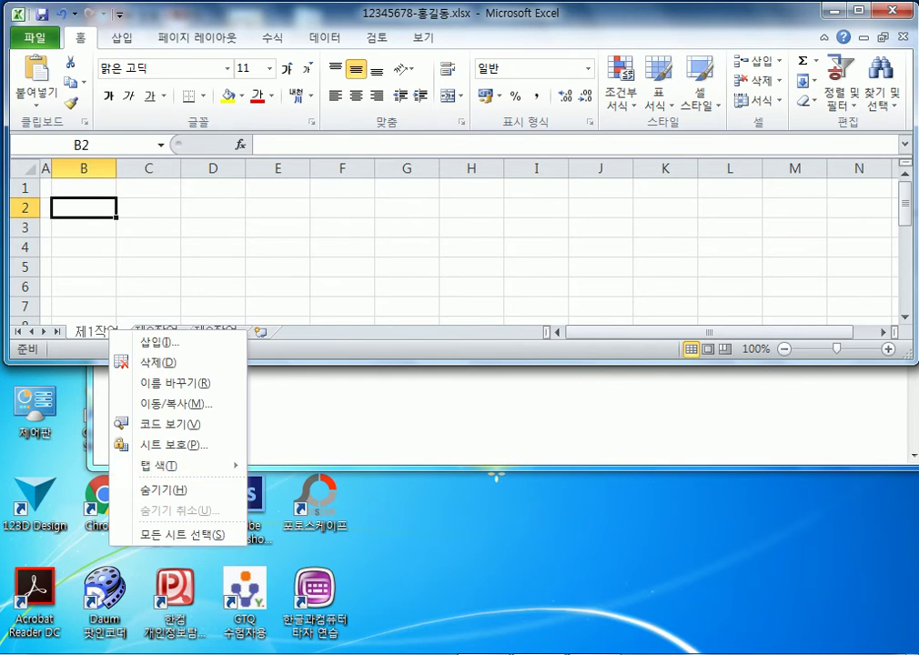
{"action": "left_click", "coordinate": [182, 534]}
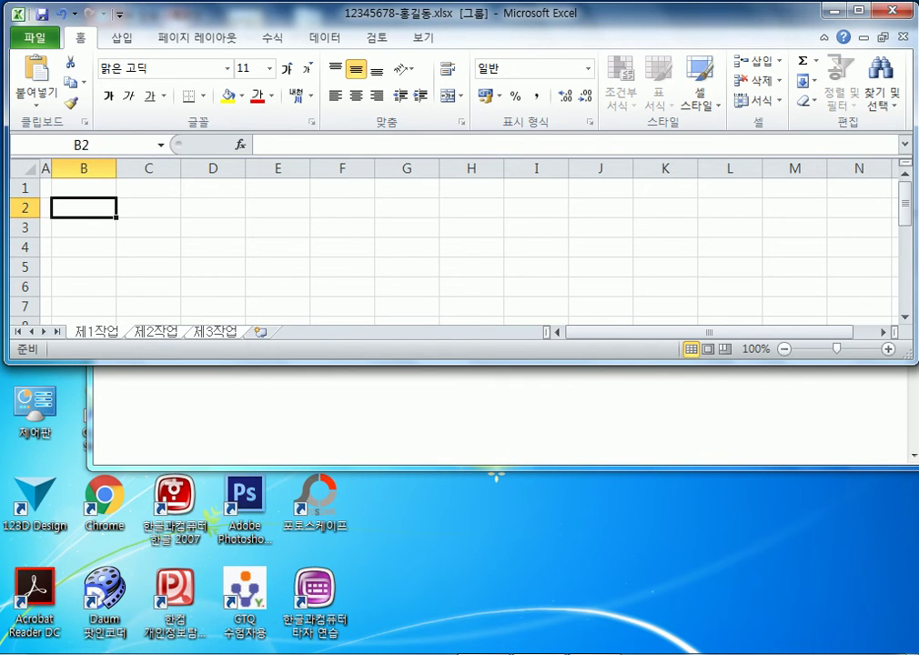
{"action": "left_click", "coordinate": [94, 332]}
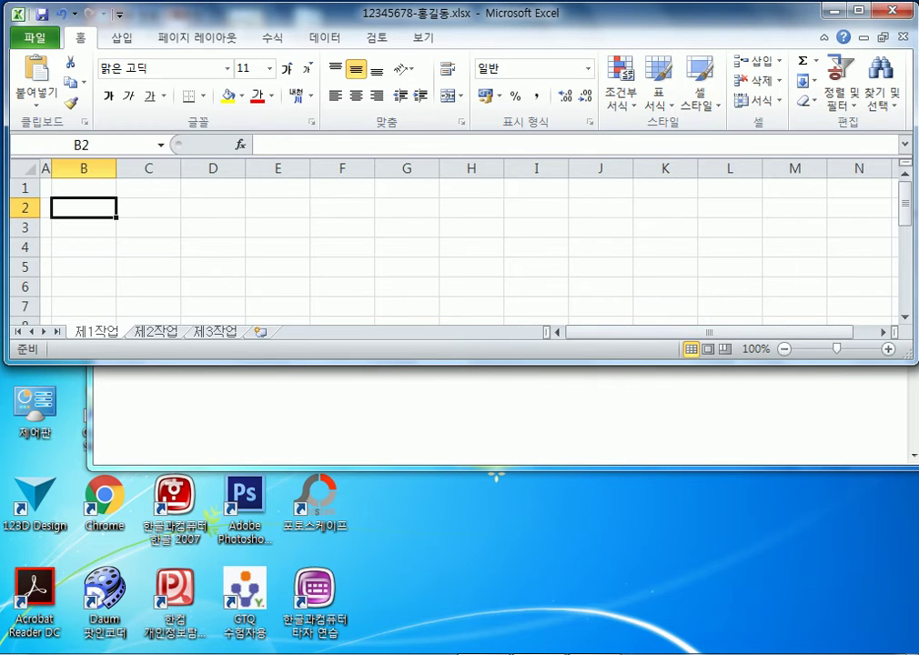
{"action": "right_click", "coordinate": [98, 331]}
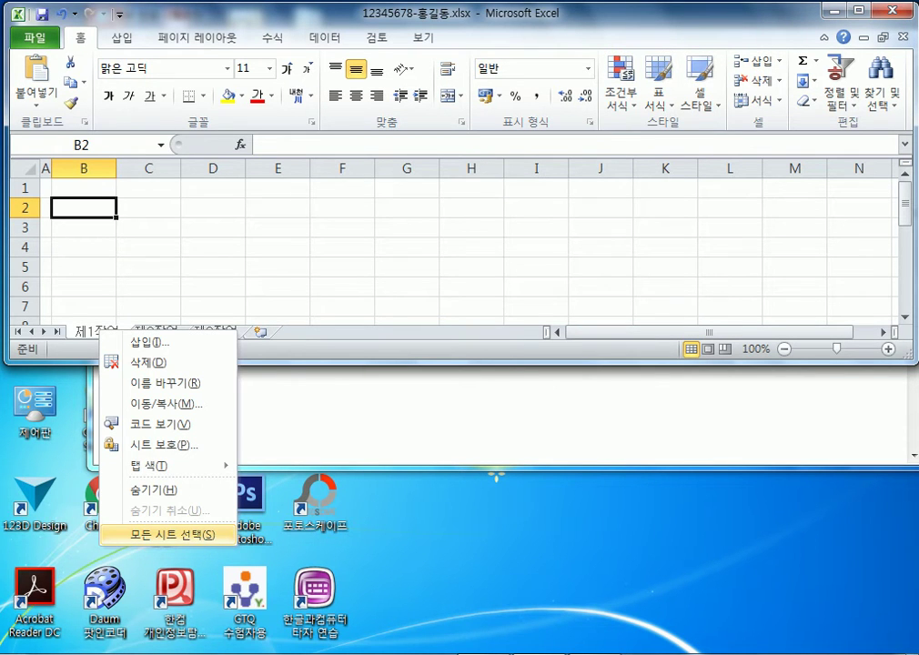
{"action": "left_click", "coordinate": [160, 534]}
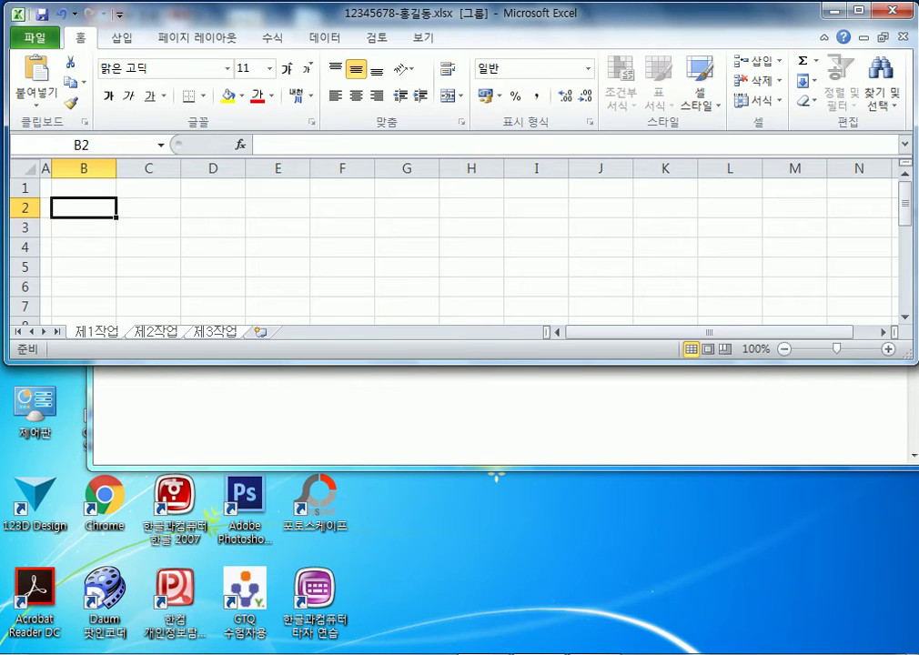
Narrow column A to a width of 1 across the grouped sheets
{"action": "right_click", "coordinate": [45, 168]}
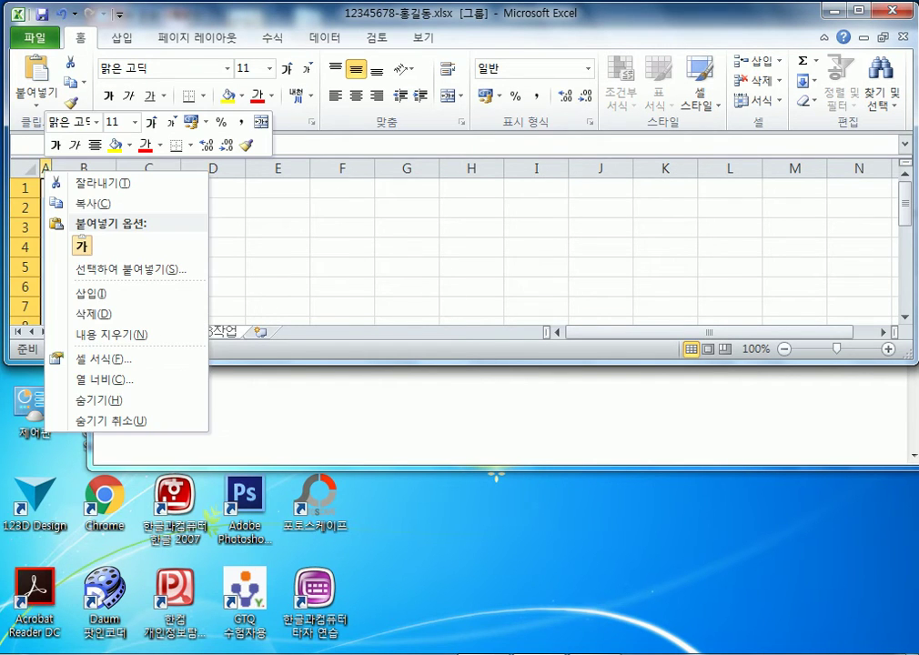
{"action": "left_click", "coordinate": [105, 379]}
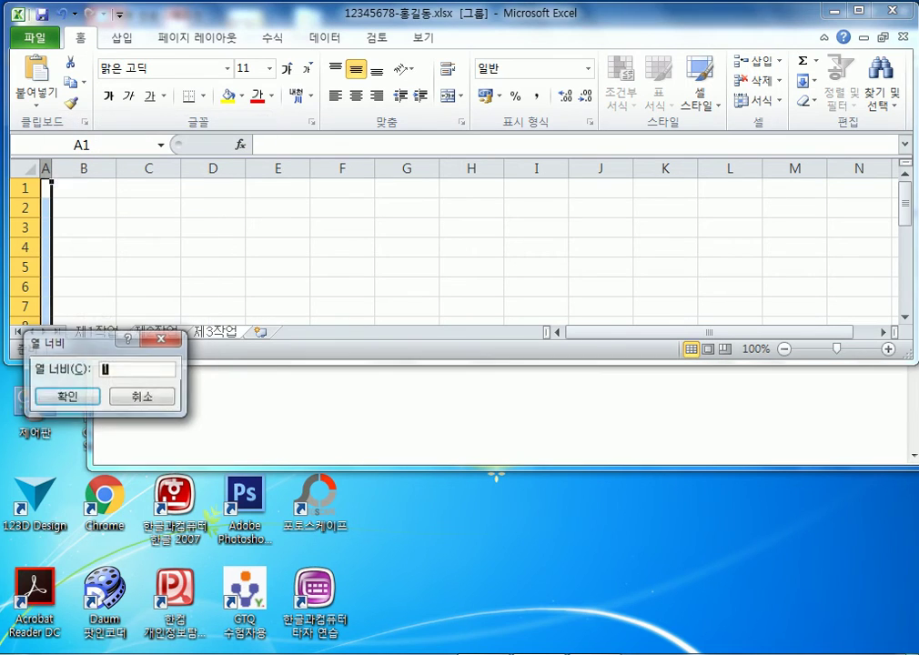
{"action": "left_click", "coordinate": [69, 396]}
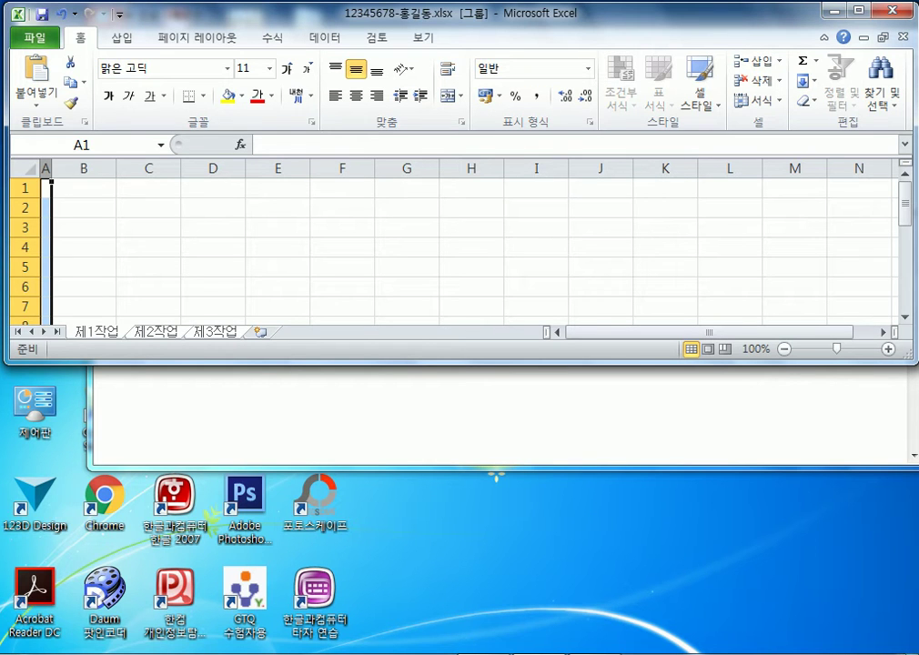
Re-confirm the three sheet tab names, then close the exam workbook
{"action": "double_click", "coordinate": [96, 331]}
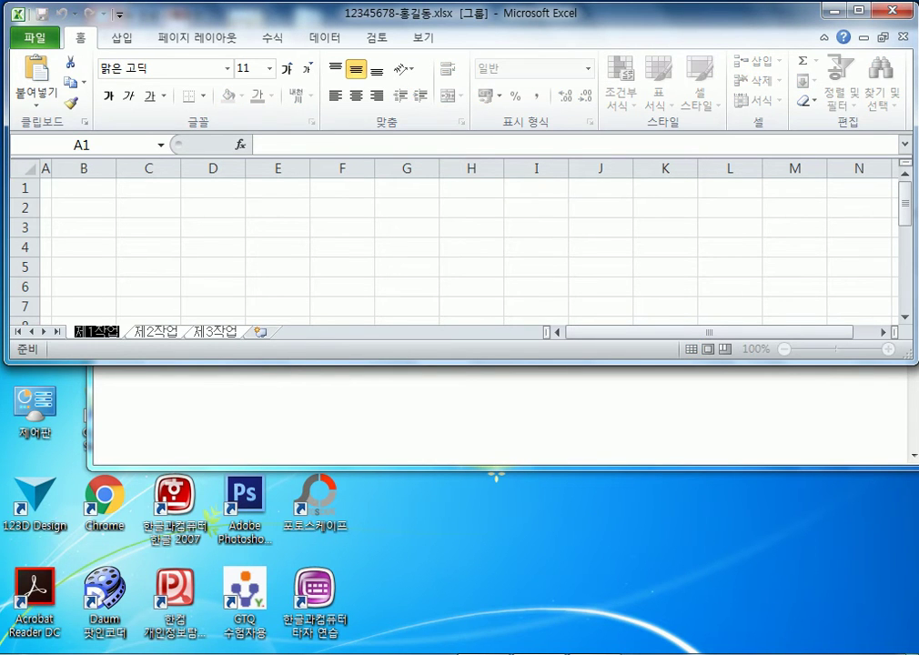
{"action": "key", "text": "Return"}
{"action": "double_click", "coordinate": [156, 331]}
{"action": "key", "text": "Return"}
{"action": "double_click", "coordinate": [216, 331]}
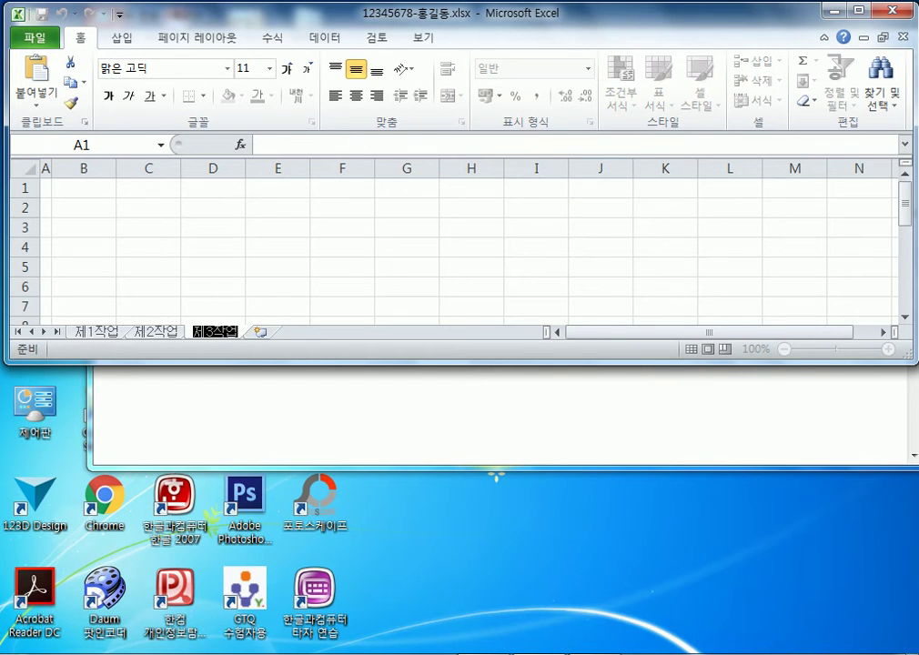
{"action": "left_click", "coordinate": [212, 246]}
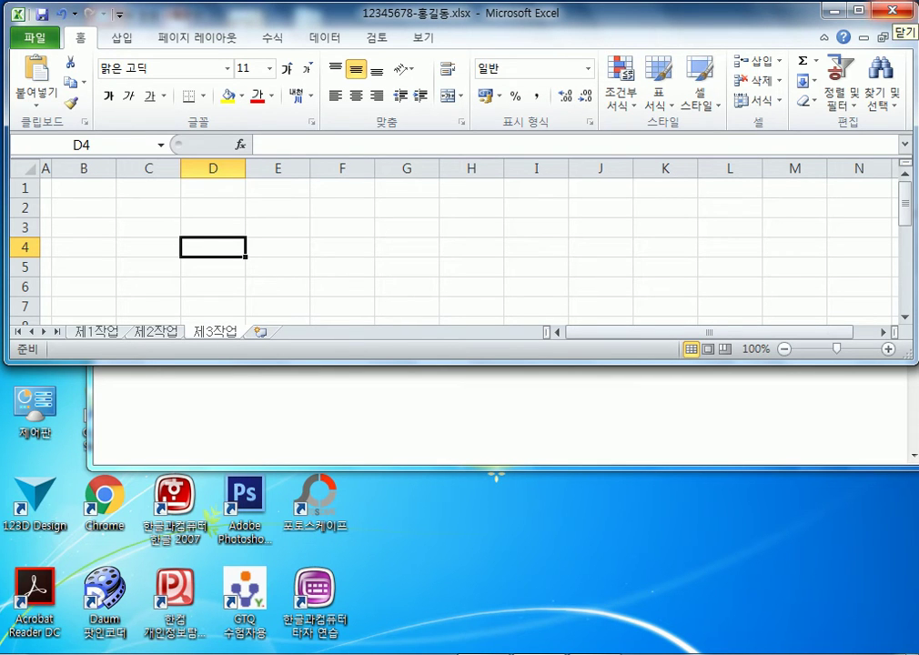
{"action": "left_click", "coordinate": [904, 38]}
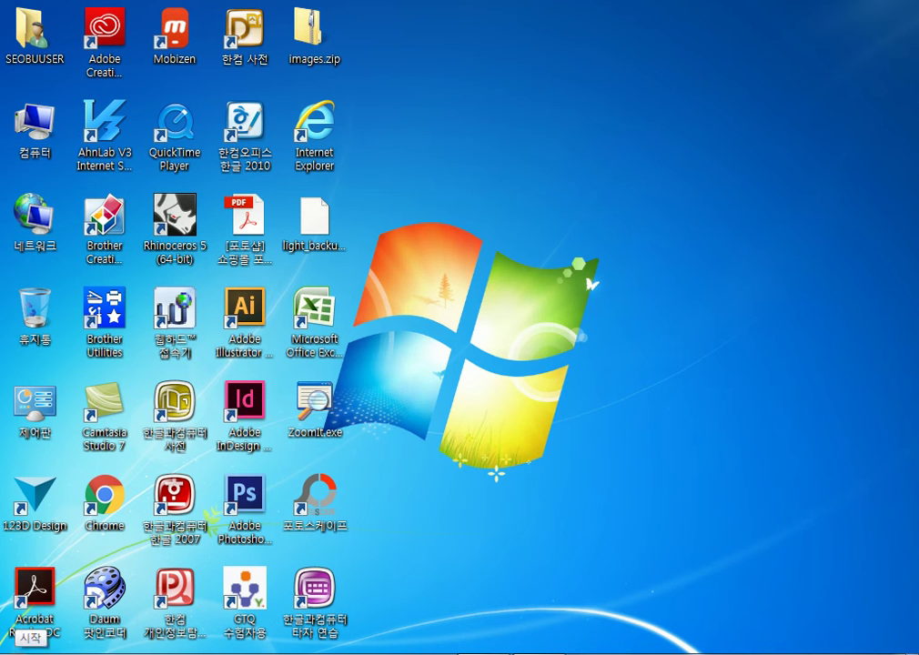
Launch Excel 2010 from the Start menu and show the new workbook's File view
{"action": "key", "text": "super"}
{"action": "key", "text": "Up"}
{"action": "key", "text": "Up"}
{"action": "key", "text": "Up"}
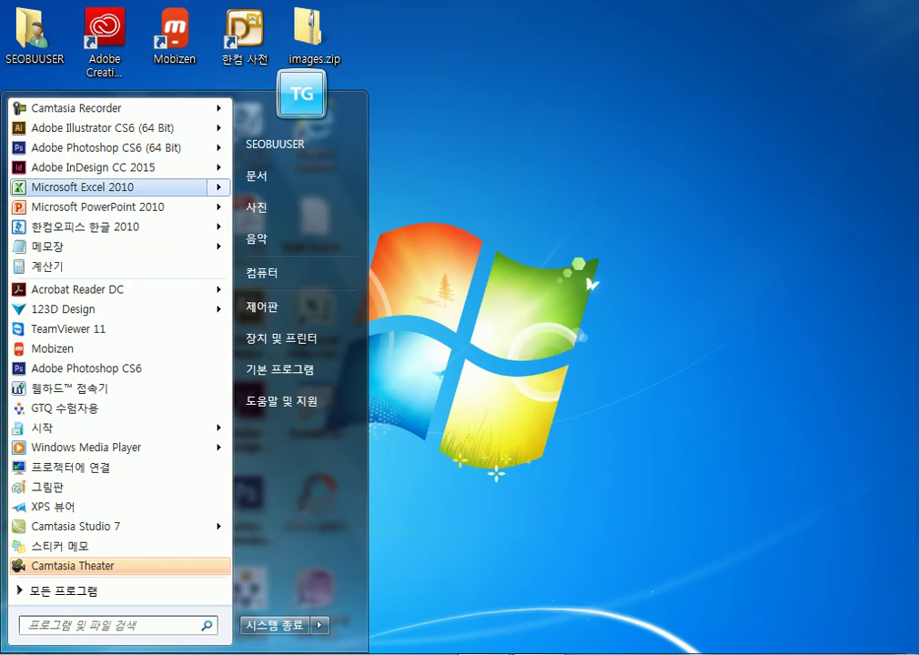
{"action": "key", "text": "Return"}
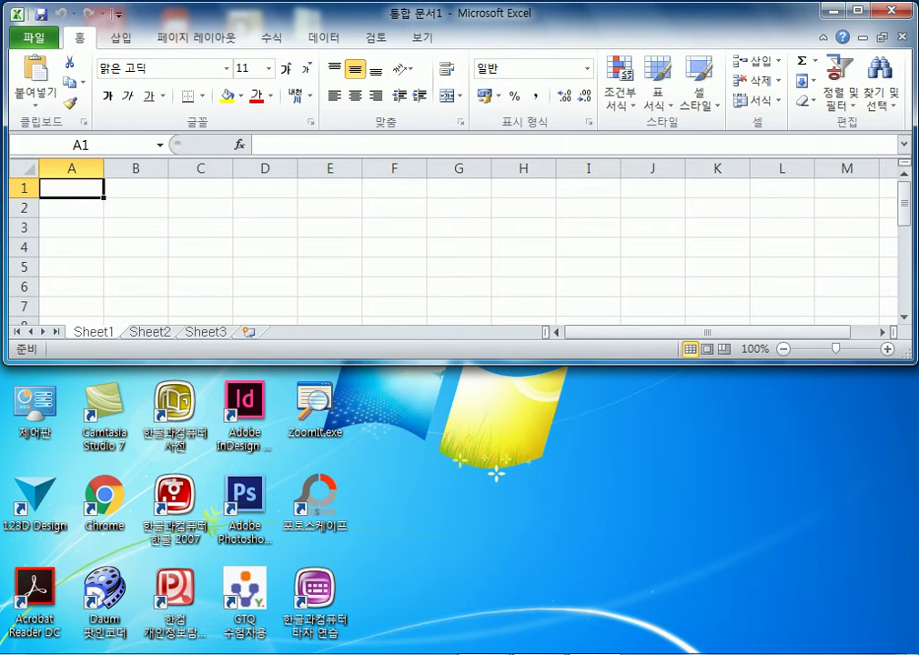
{"action": "left_click_drag", "start_coordinate": [637, 12], "coordinate": [631, 11]}
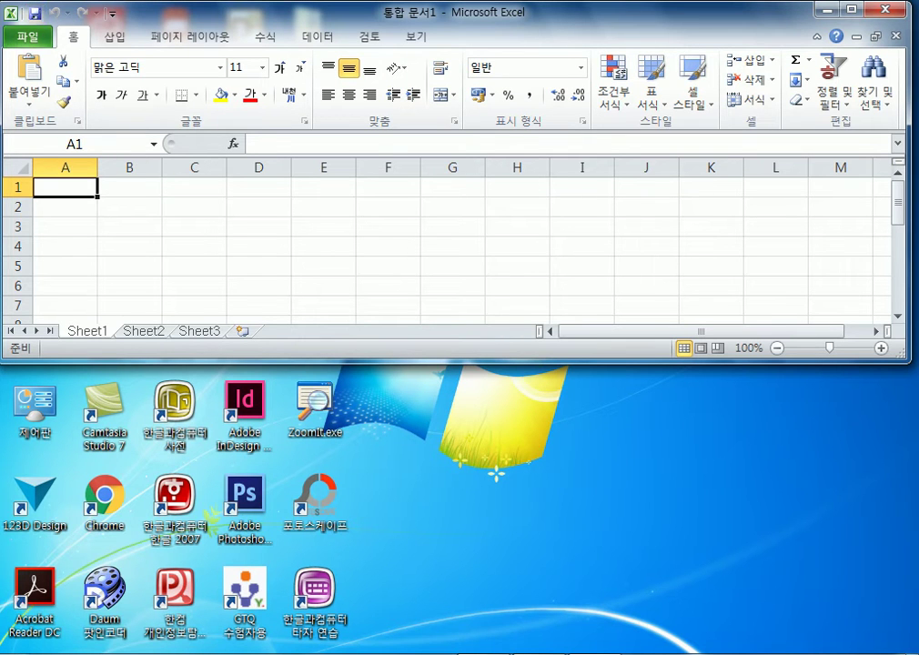
{"action": "left_click", "coordinate": [27, 36]}
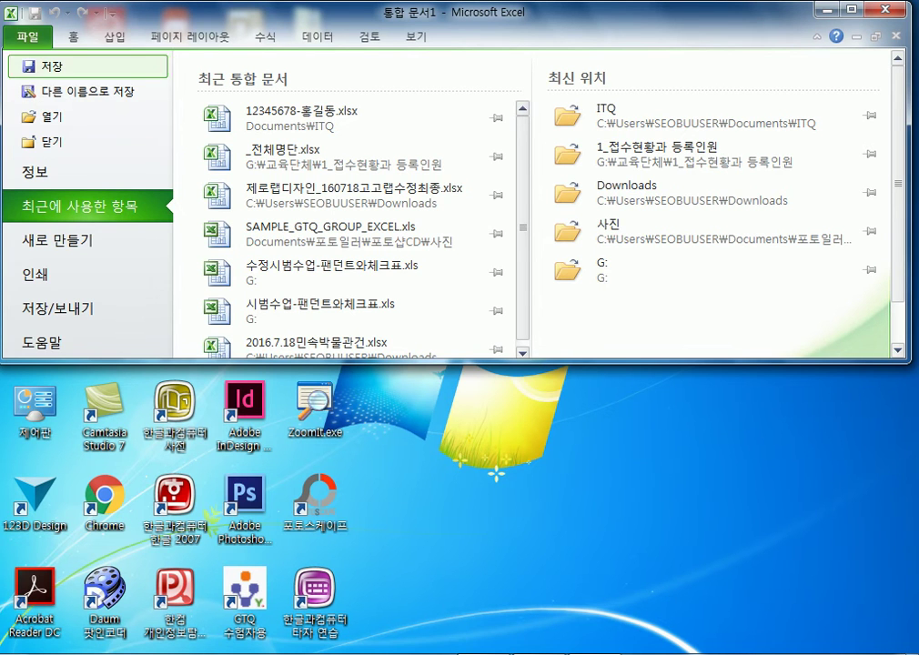
Save the blank workbook in the ITQ folder, overwriting the existing answer .xlsx file
{"action": "key", "text": "Escape"}
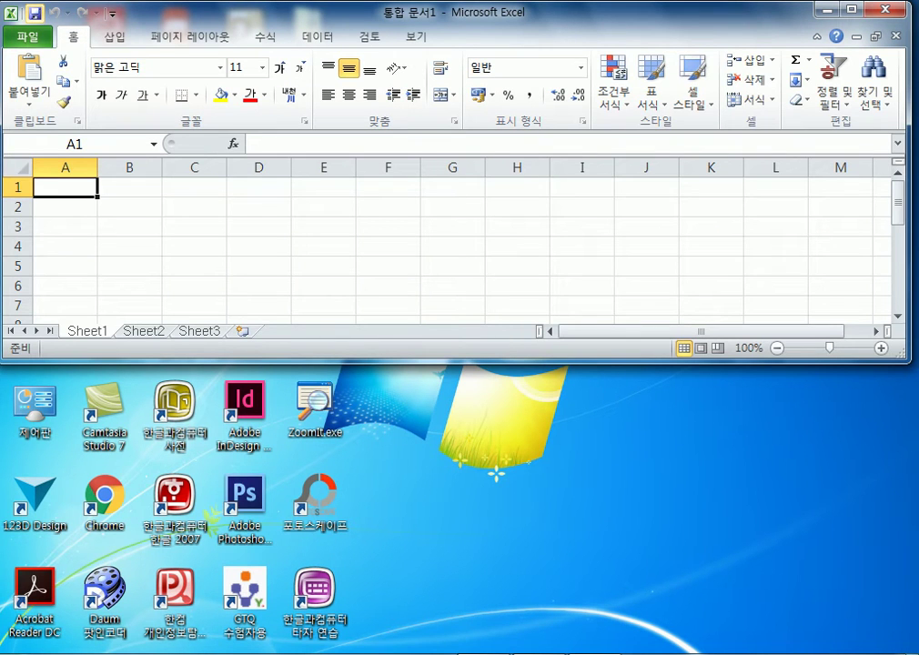
{"action": "left_click", "coordinate": [34, 12]}
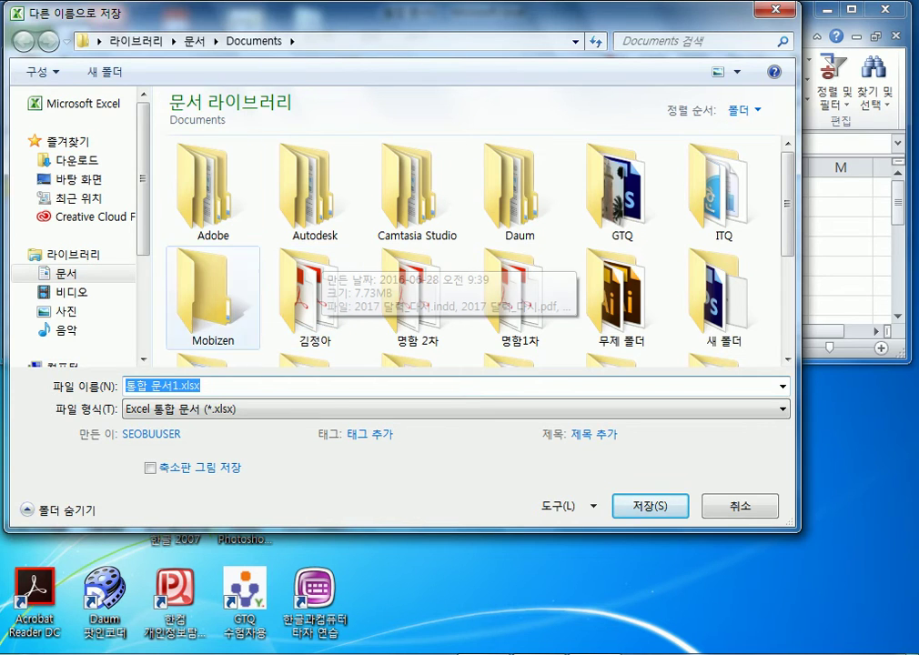
{"action": "key", "text": "Escape"}
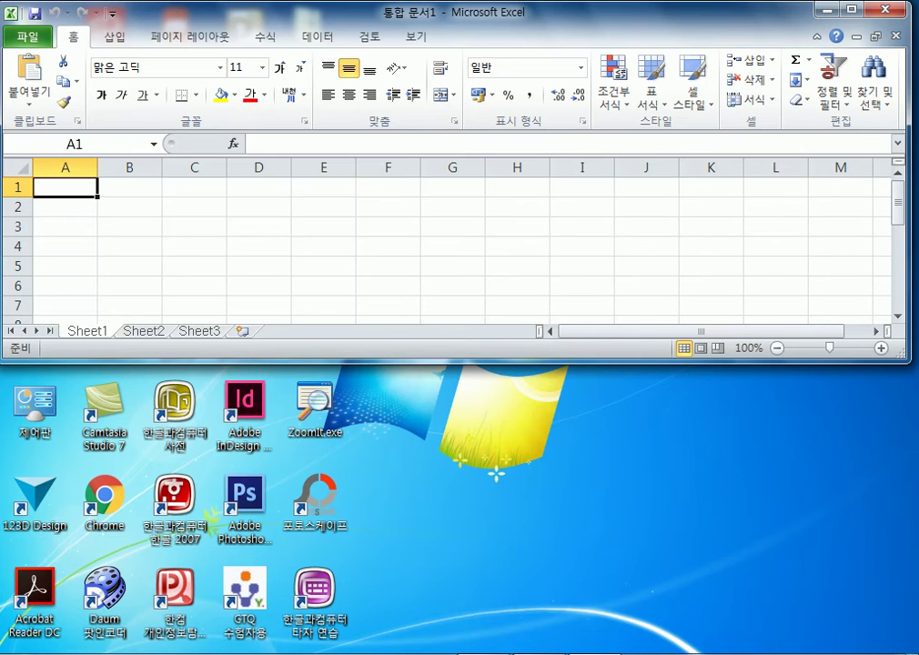
{"action": "left_click", "coordinate": [34, 13]}
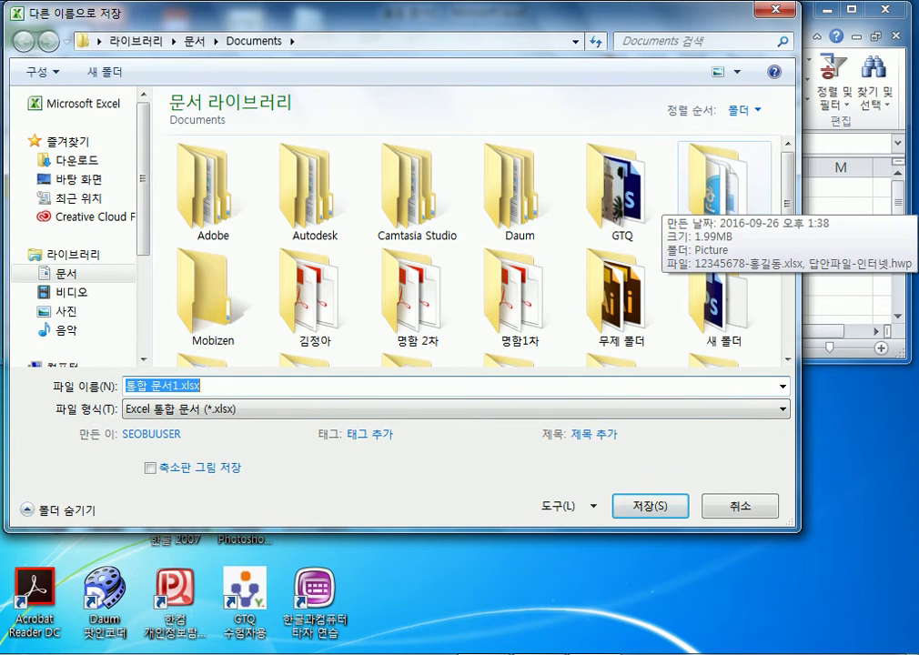
{"action": "double_click", "coordinate": [719, 186]}
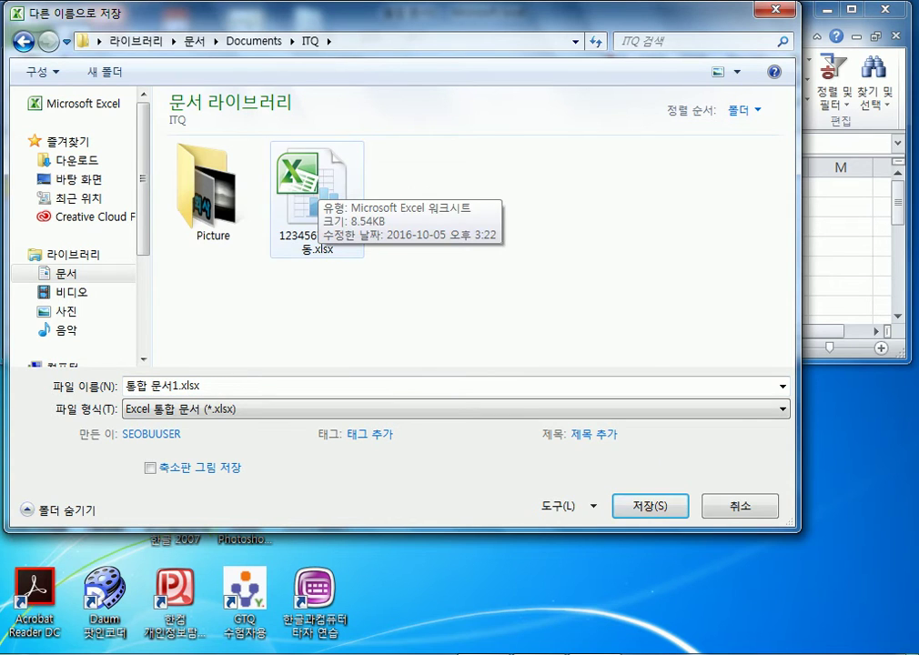
{"action": "left_click", "coordinate": [314, 187]}
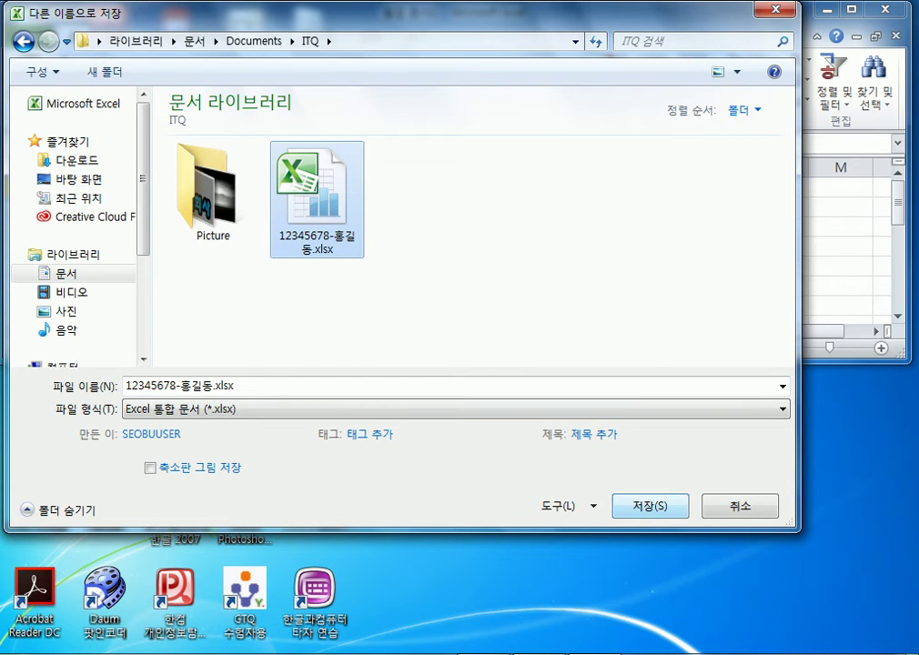
{"action": "key", "text": "Return"}
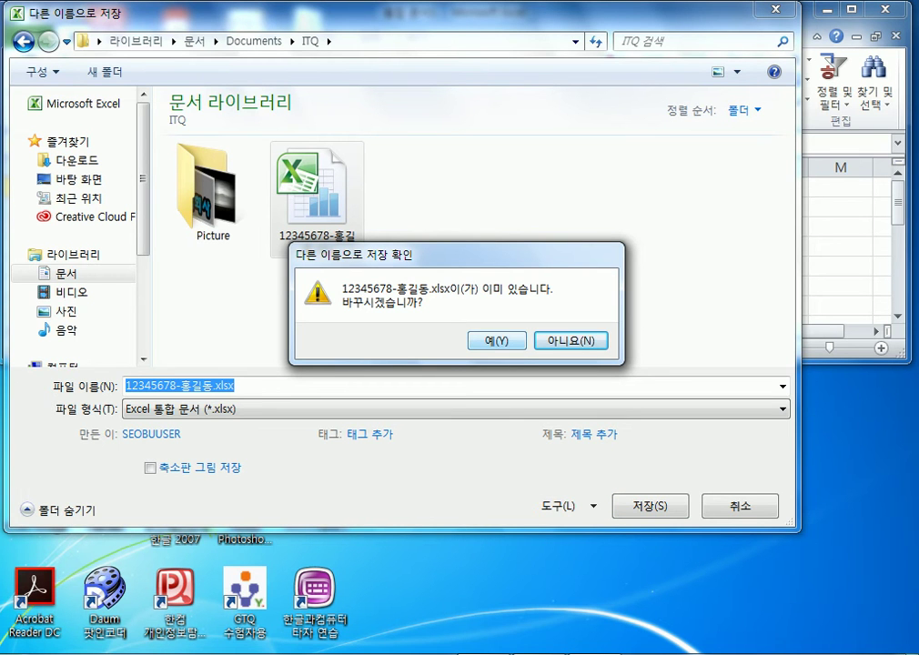
{"action": "left_click", "coordinate": [496, 340]}
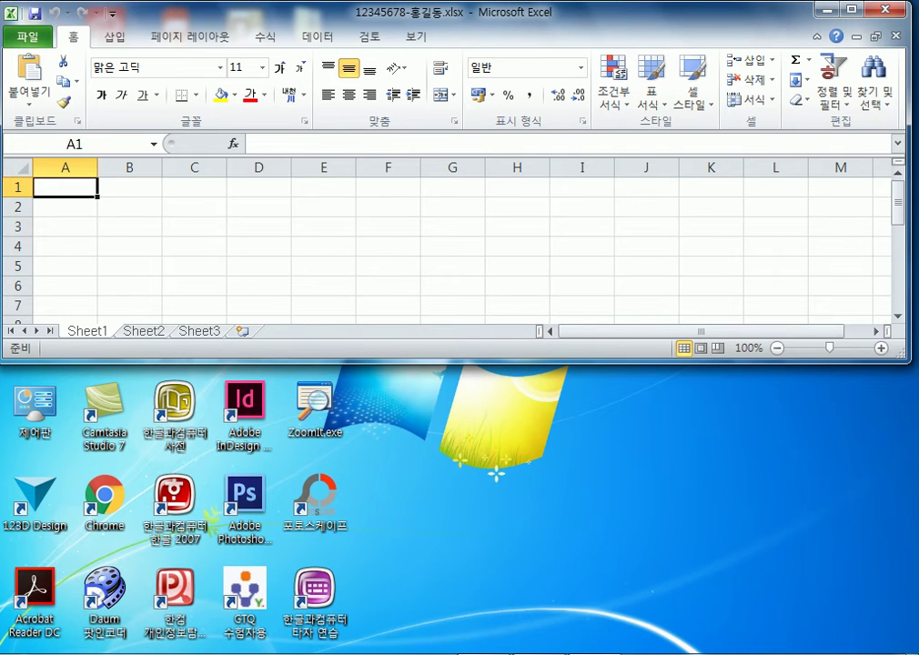
Group Sheet1–Sheet3 and set column A's width to 1 on all of them
{"action": "right_click", "coordinate": [95, 331]}
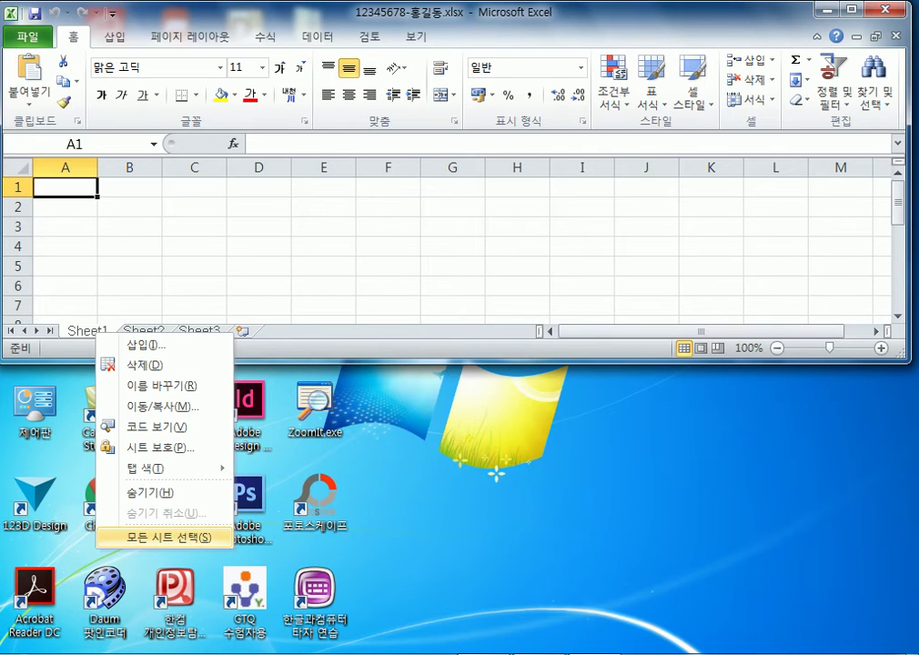
{"action": "left_click", "coordinate": [168, 537]}
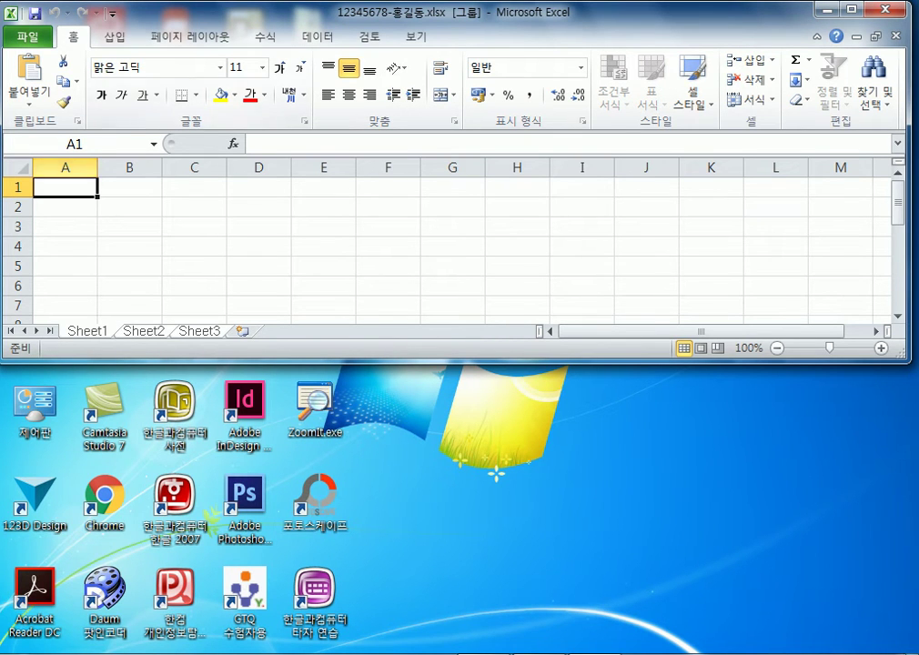
{"action": "right_click", "coordinate": [65, 168]}
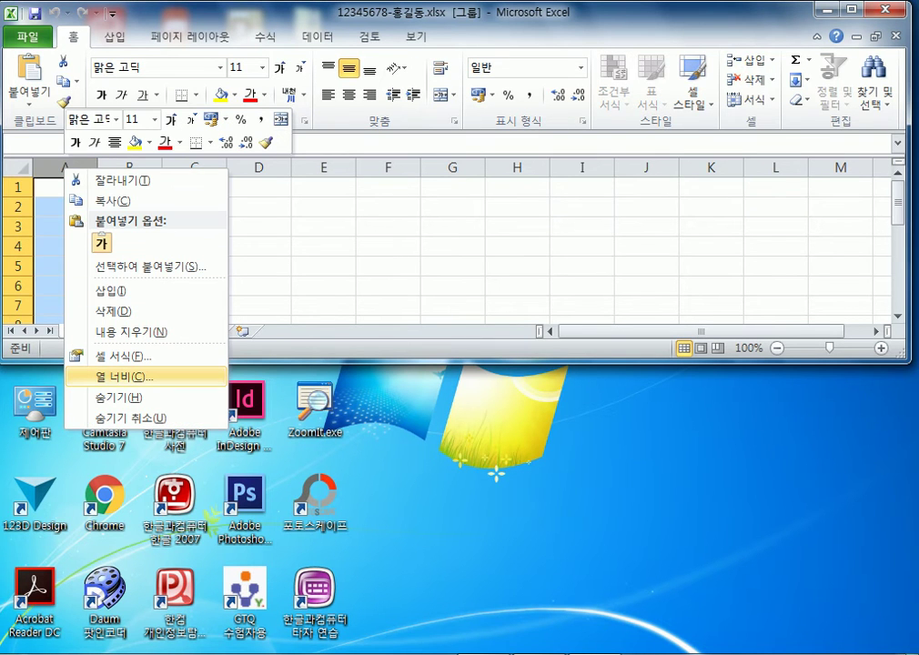
{"action": "type", "text": "c"}
{"action": "type", "text": "1"}
{"action": "key", "text": "Return"}
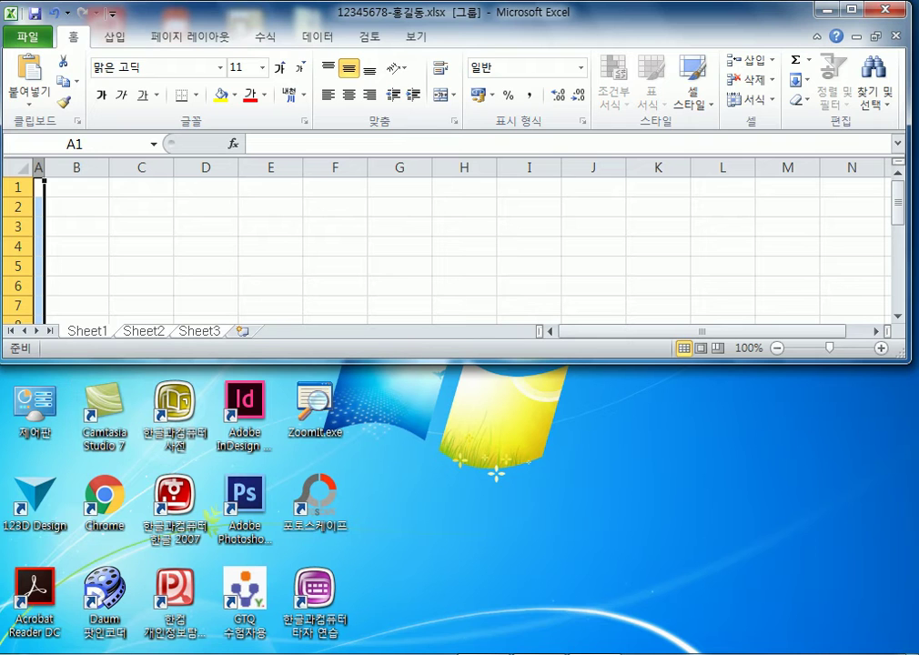
Rename the tabs 제1작업, 제2작업, 제3작업, then go back to cell B1 on 제1작업
{"action": "double_click", "coordinate": [87, 330]}
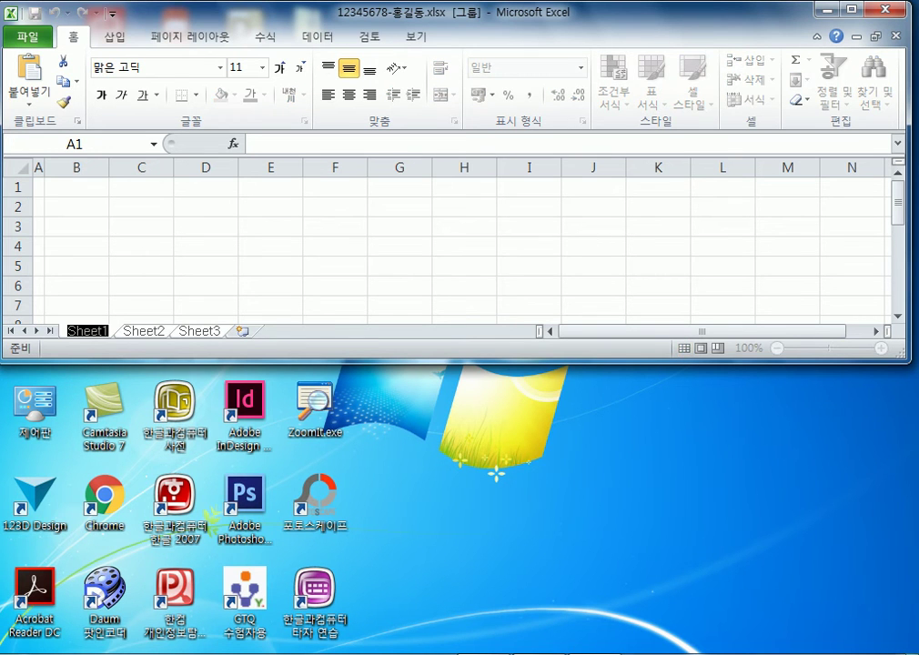
{"action": "type", "text": "제1작ㄷ"}
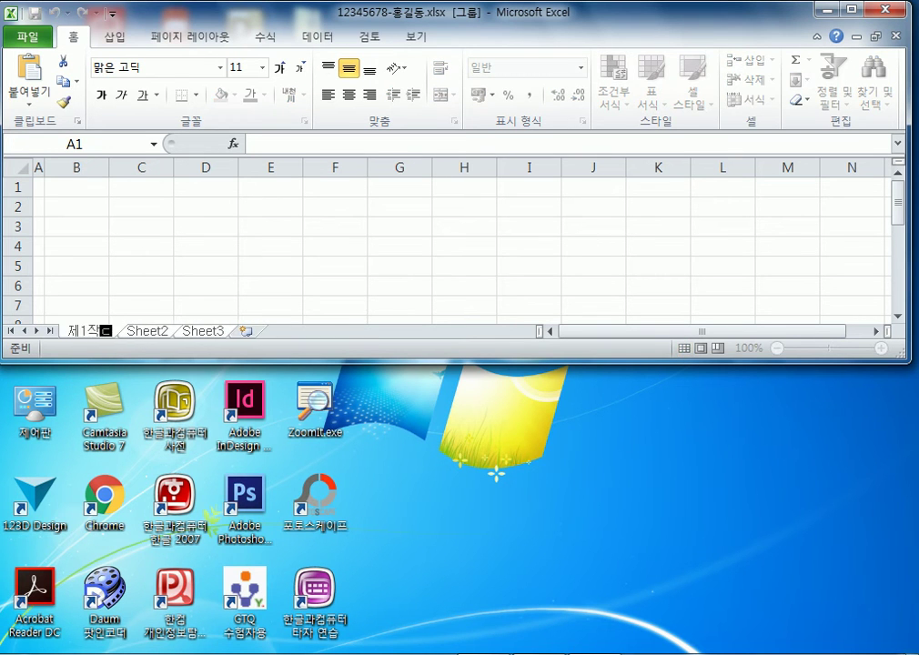
{"action": "type", "text": "업"}
{"action": "double_click", "coordinate": [147, 331]}
{"action": "type", "text": "제"}
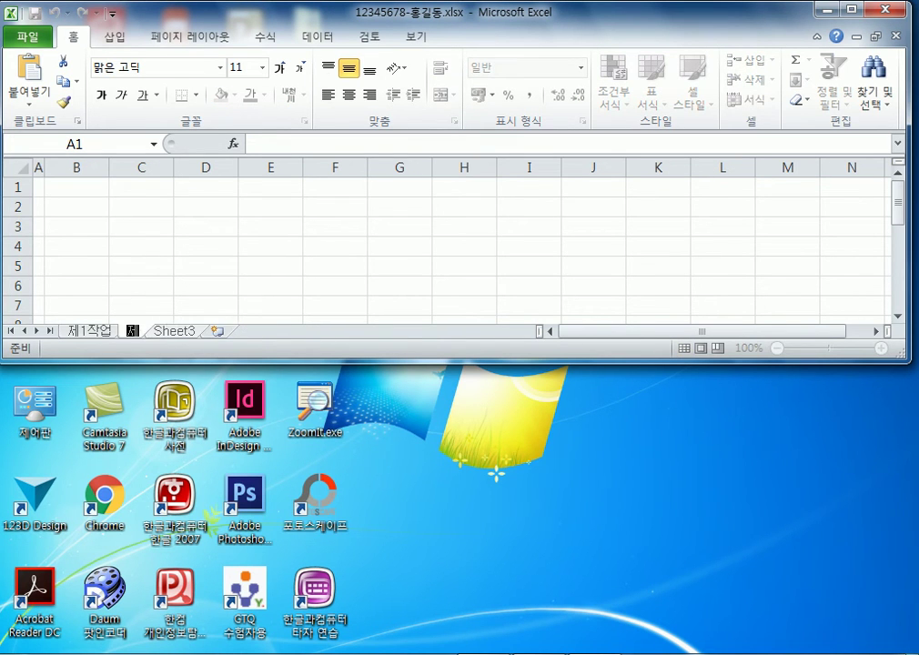
{"action": "type", "text": "2작업"}
{"action": "double_click", "coordinate": [206, 330]}
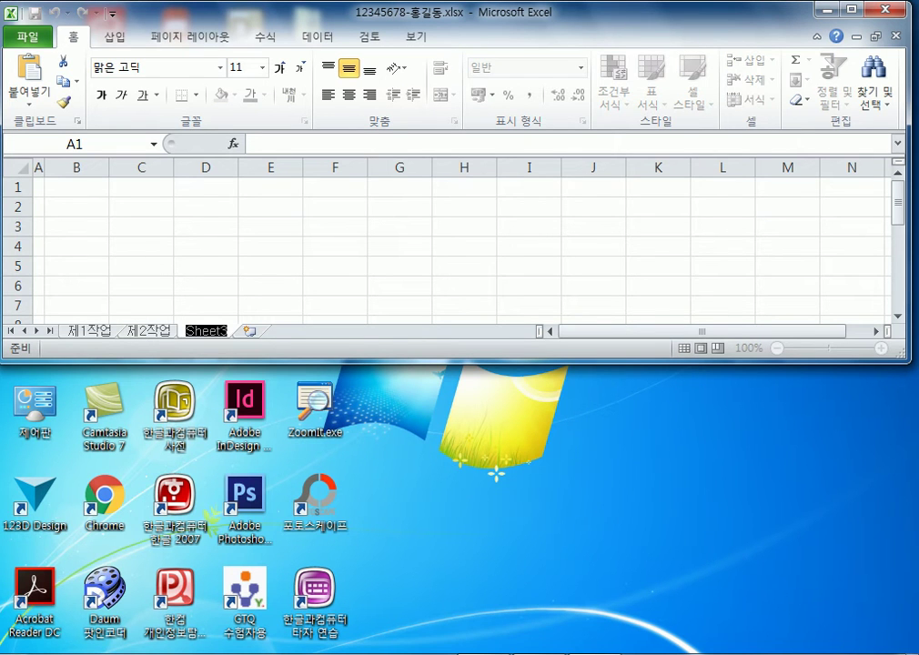
{"action": "type", "text": "제3책"}
{"action": "type", "text": "업"}
{"action": "key", "text": "Return"}
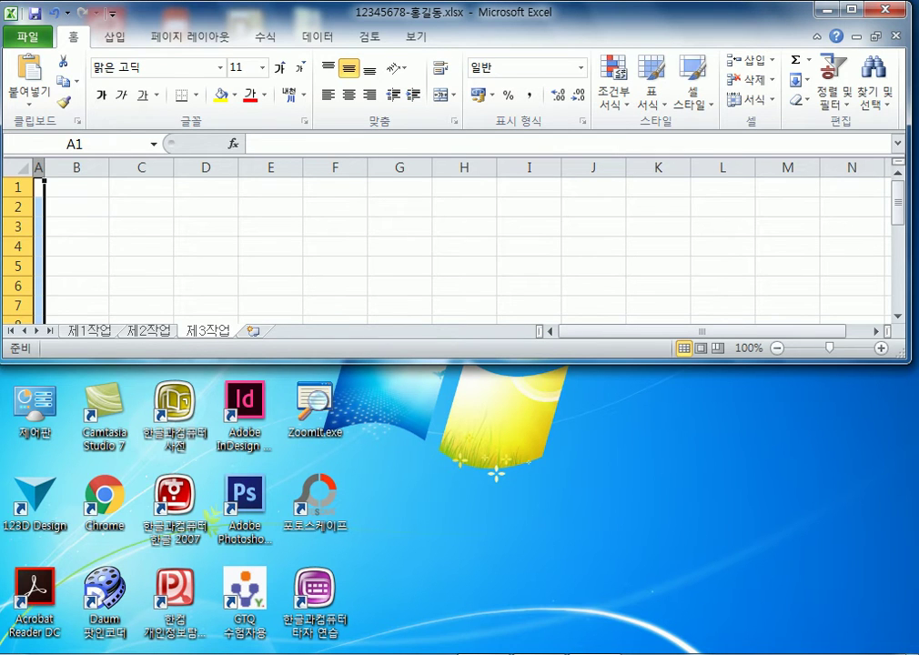
{"action": "key", "text": "ctrl+Page_Up"}
{"action": "key", "text": "ctrl+Page_Up"}
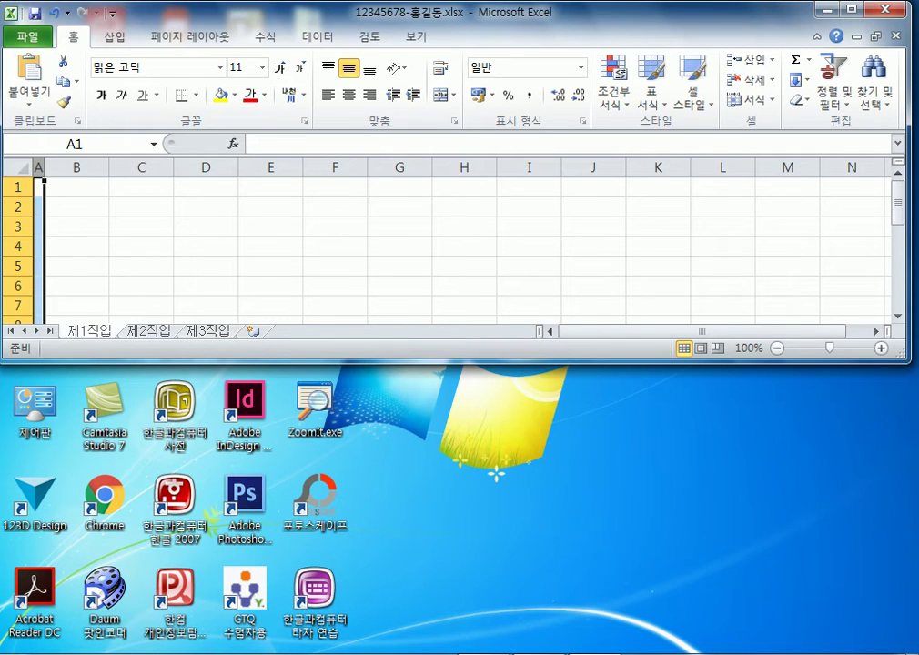
{"action": "left_click", "coordinate": [76, 186]}
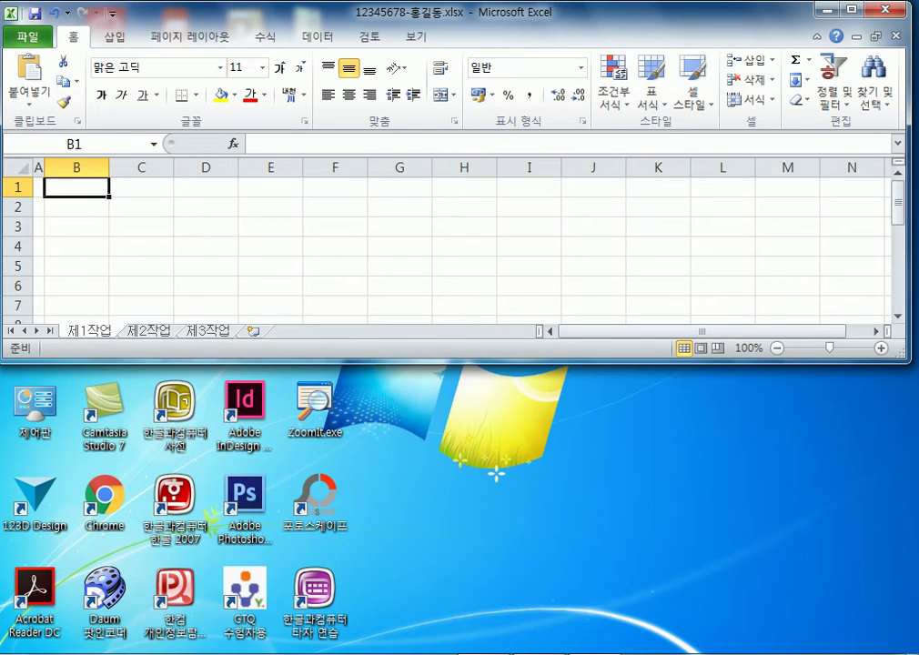
Maximize the Excel window to full screen with Win+Up
{"action": "key", "text": "super+Up"}
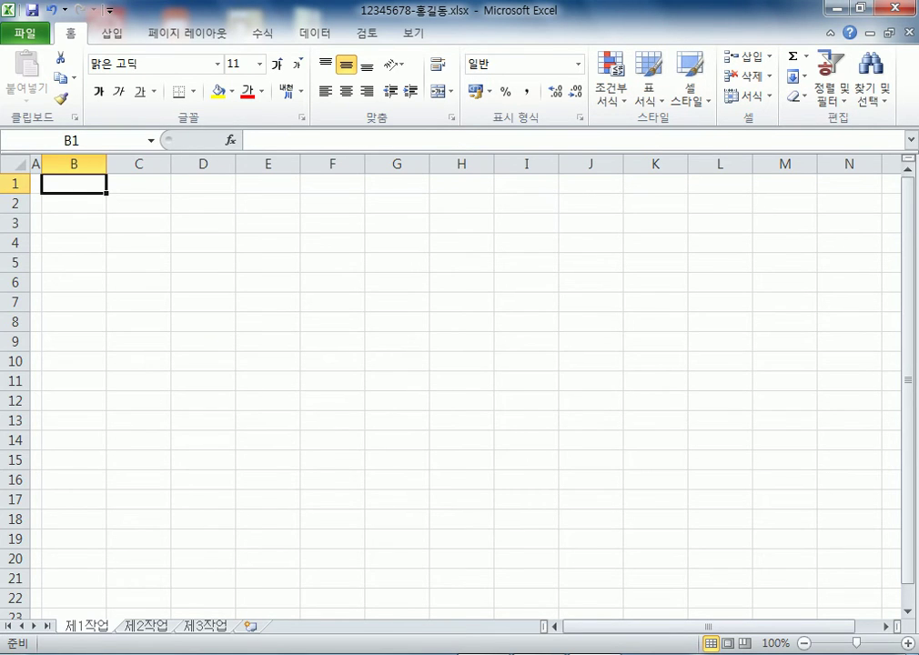
Apply the 굴림 font and centre alignment to the whole sheet, then select C2
{"action": "scroll", "coordinate": [455, 387], "scroll_direction": "up", "scroll_amount": 10}
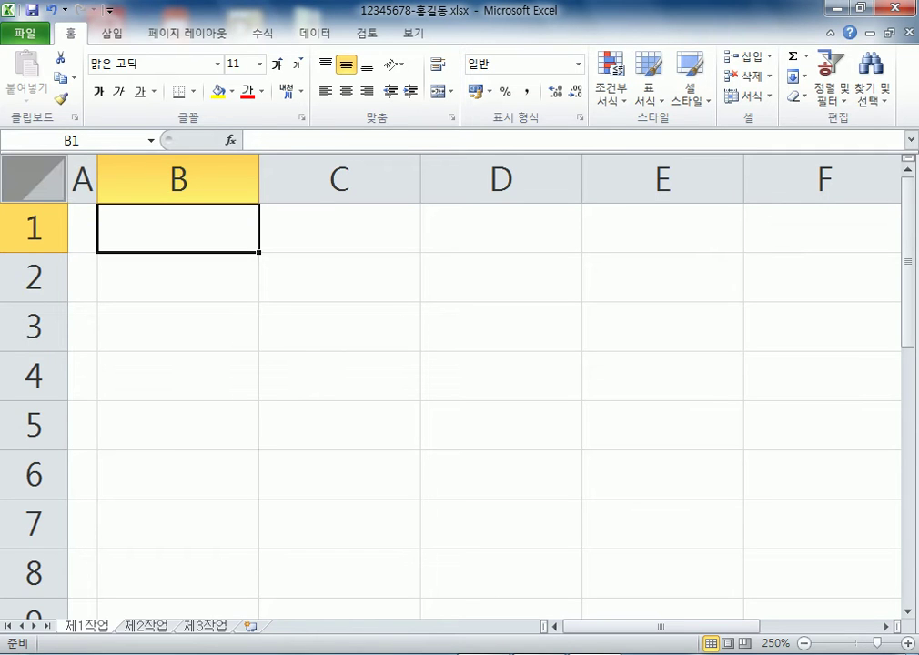
{"action": "left_click", "coordinate": [33, 178]}
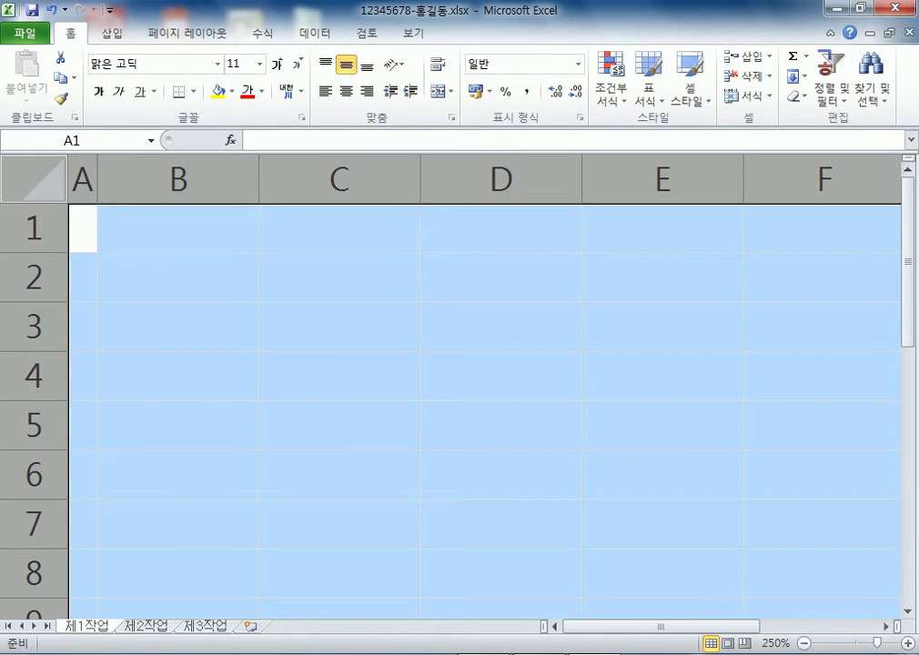
{"action": "left_click", "coordinate": [34, 178]}
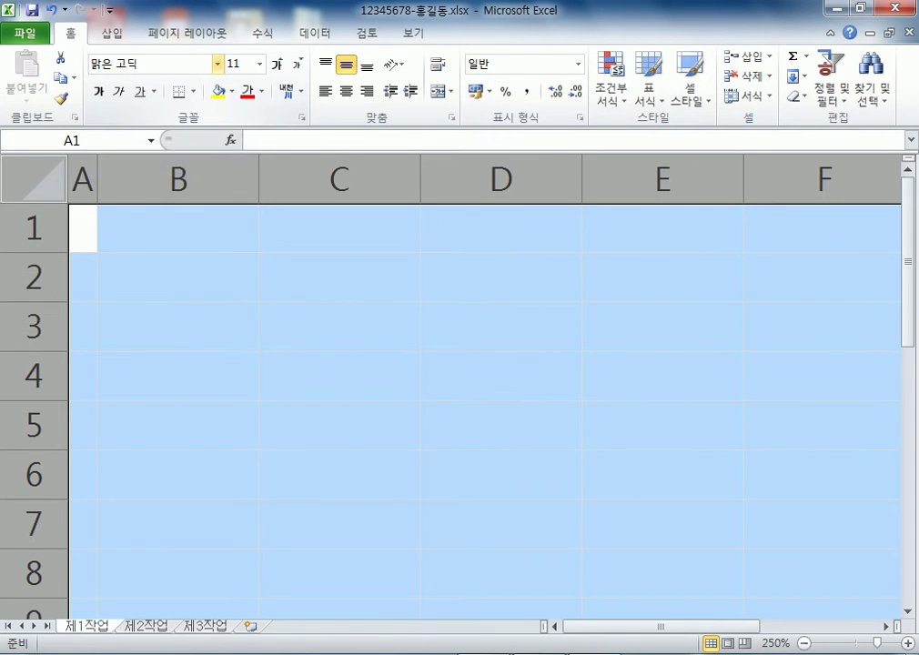
{"action": "left_click", "coordinate": [217, 64]}
{"action": "scroll", "coordinate": [215, 300], "scroll_direction": "down", "scroll_amount": 10}
{"action": "scroll", "coordinate": [209, 255], "scroll_direction": "down", "scroll_amount": 12}
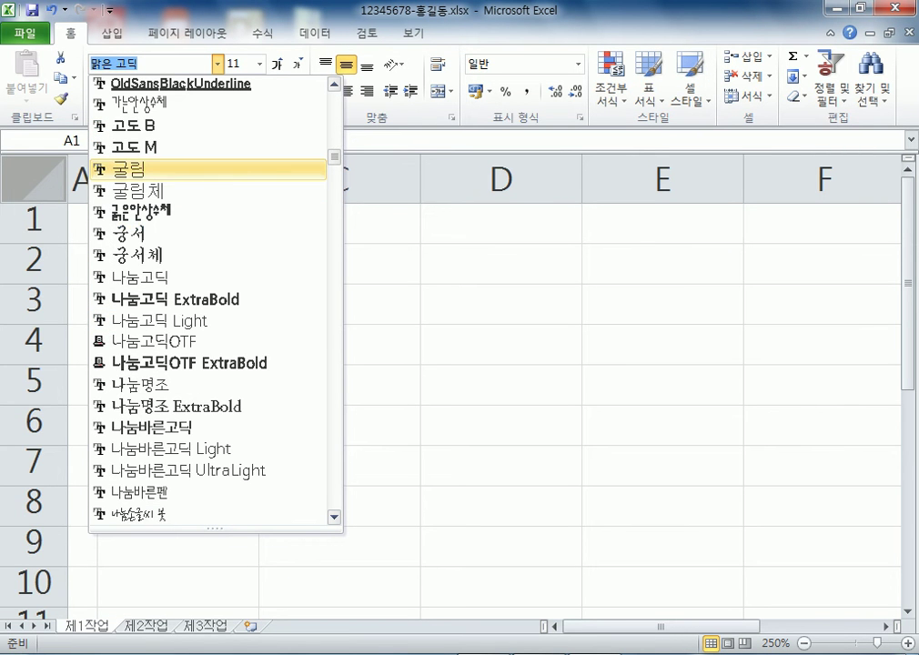
{"action": "left_click", "coordinate": [210, 168]}
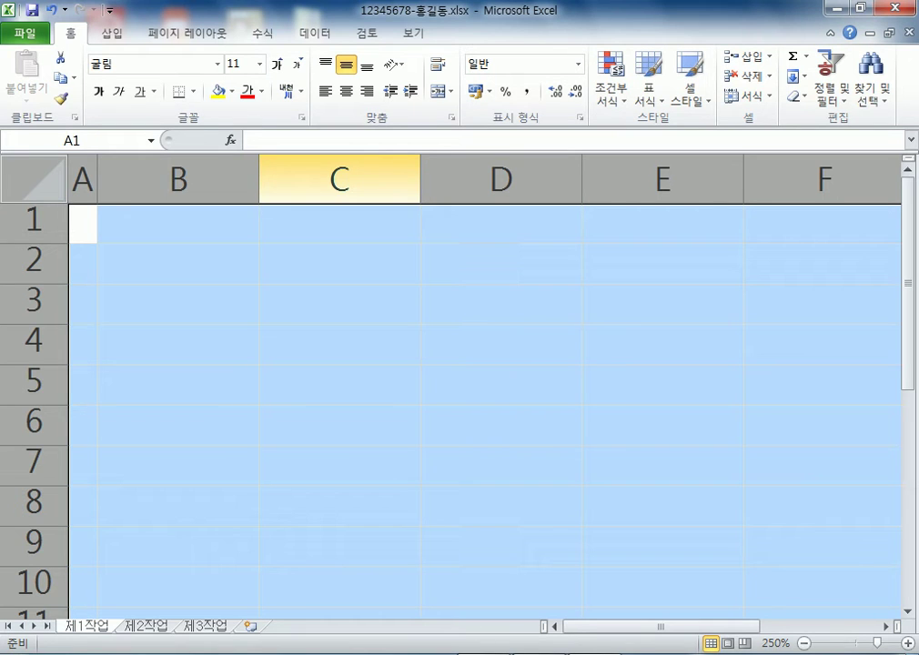
{"action": "left_click", "coordinate": [345, 91]}
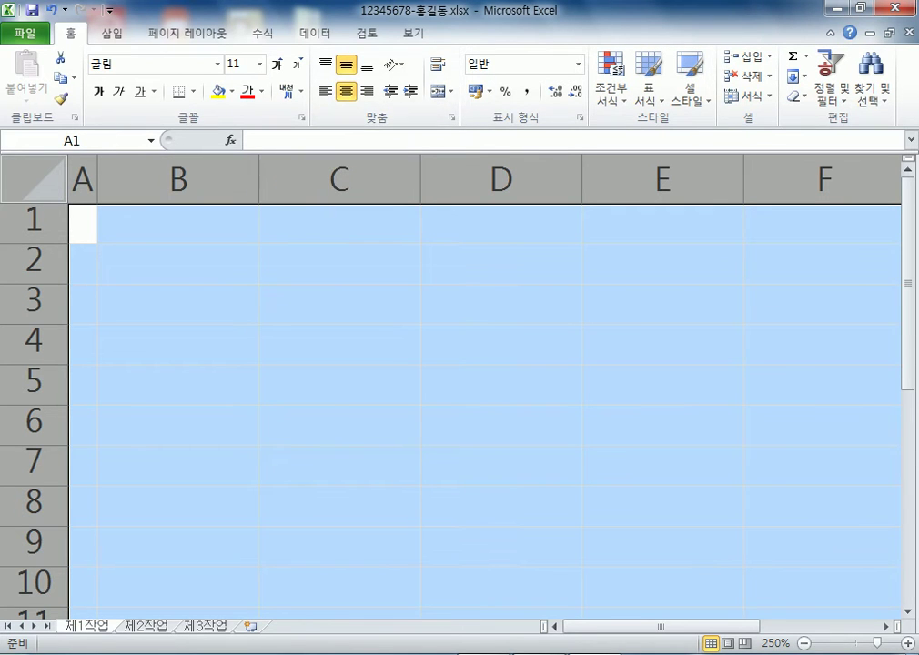
{"action": "scroll", "coordinate": [450, 387], "scroll_direction": "down", "scroll_amount": 9}
{"action": "scroll", "coordinate": [451, 386], "scroll_direction": "up", "scroll_amount": 3}
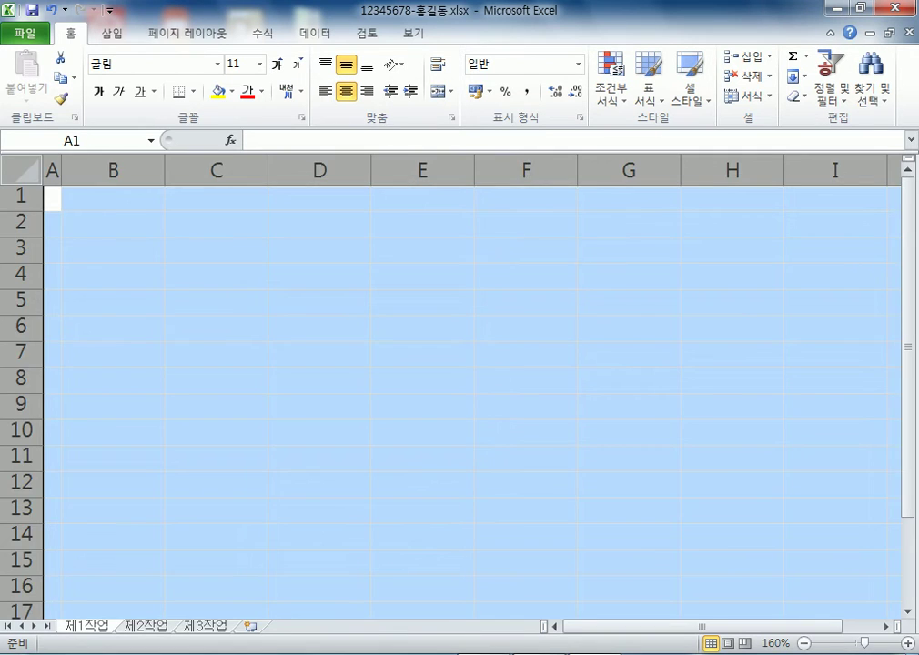
{"action": "left_click", "coordinate": [216, 223]}
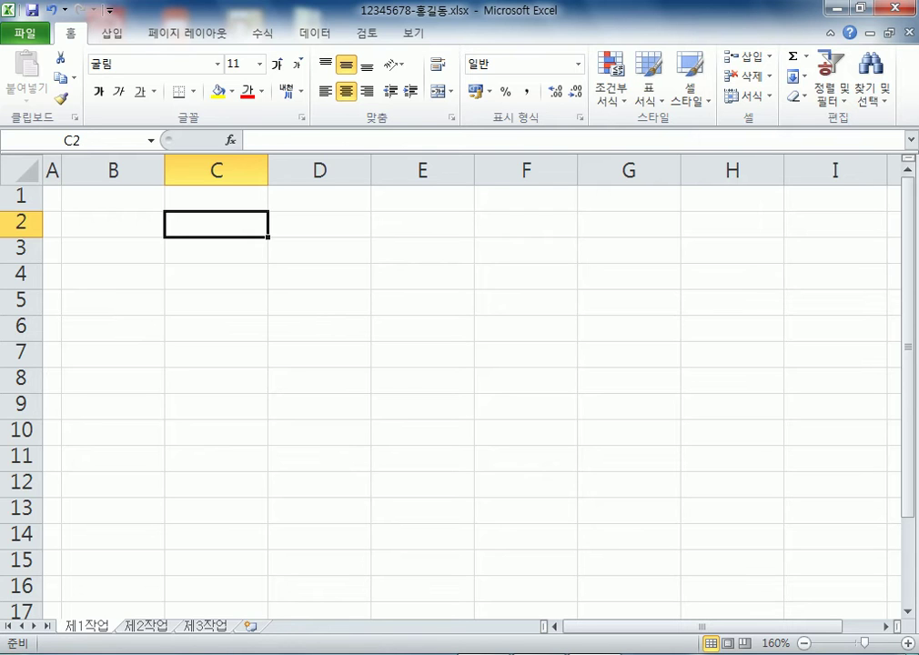
Enter the header 강사명 in cell B4 and move on to C4
{"action": "left_click", "coordinate": [113, 276]}
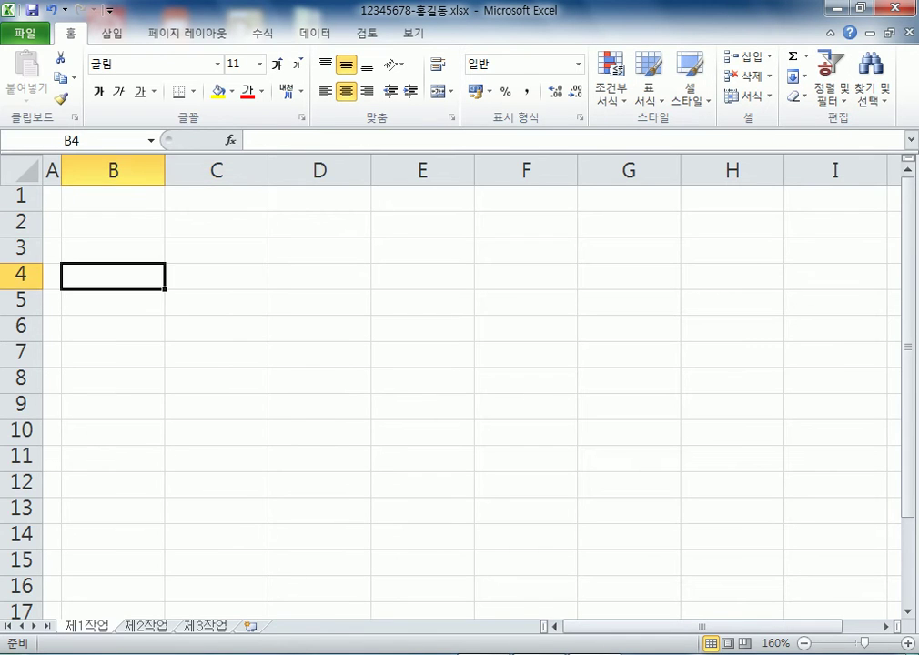
{"action": "scroll", "coordinate": [455, 387], "scroll_direction": "up", "scroll_amount": 4}
{"action": "type", "text": "강사명"}
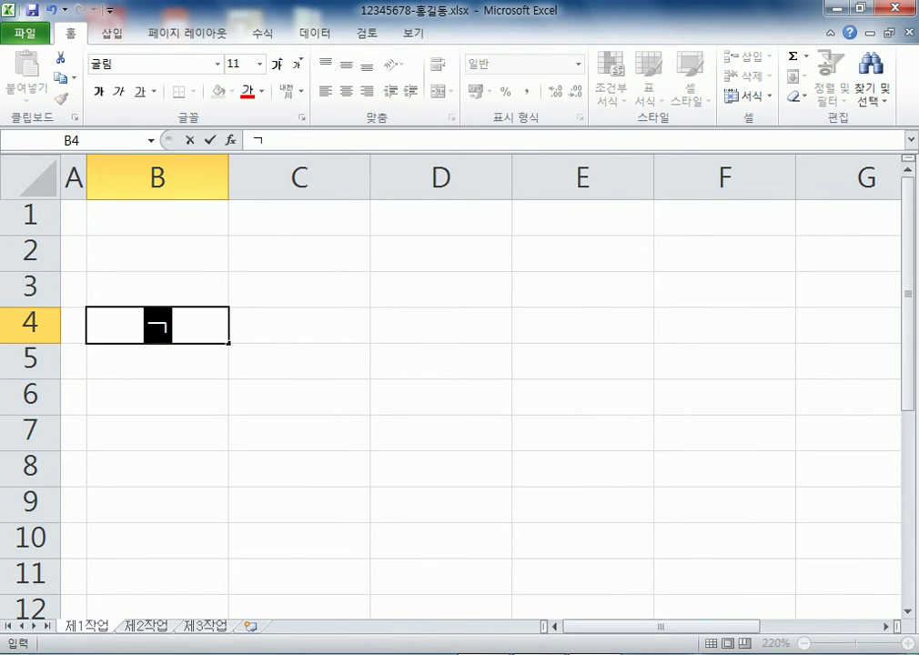
{"action": "key", "text": "Tab"}
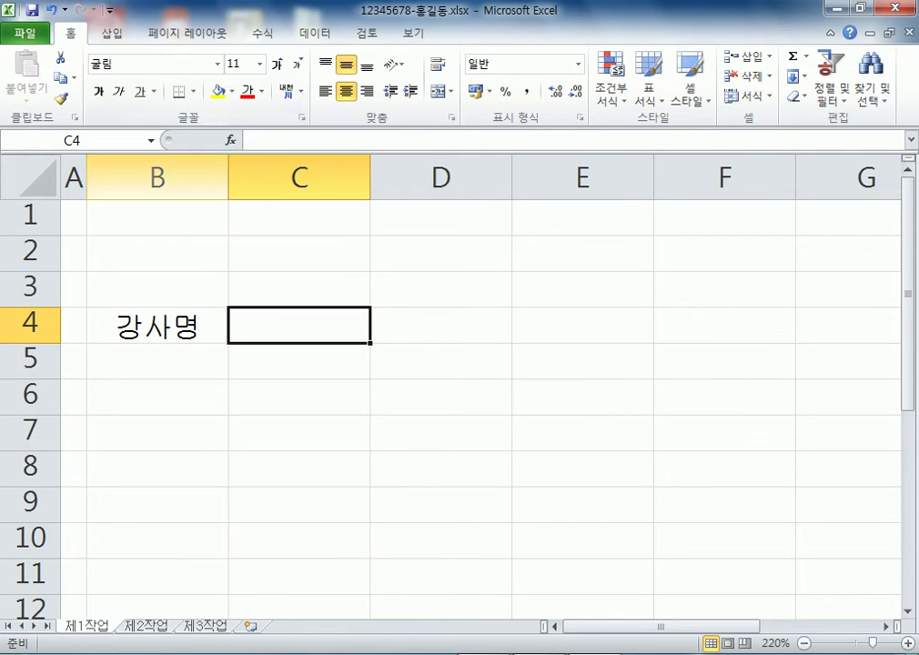
{"action": "left_click", "coordinate": [156, 325]}
{"action": "left_click", "coordinate": [156, 325]}
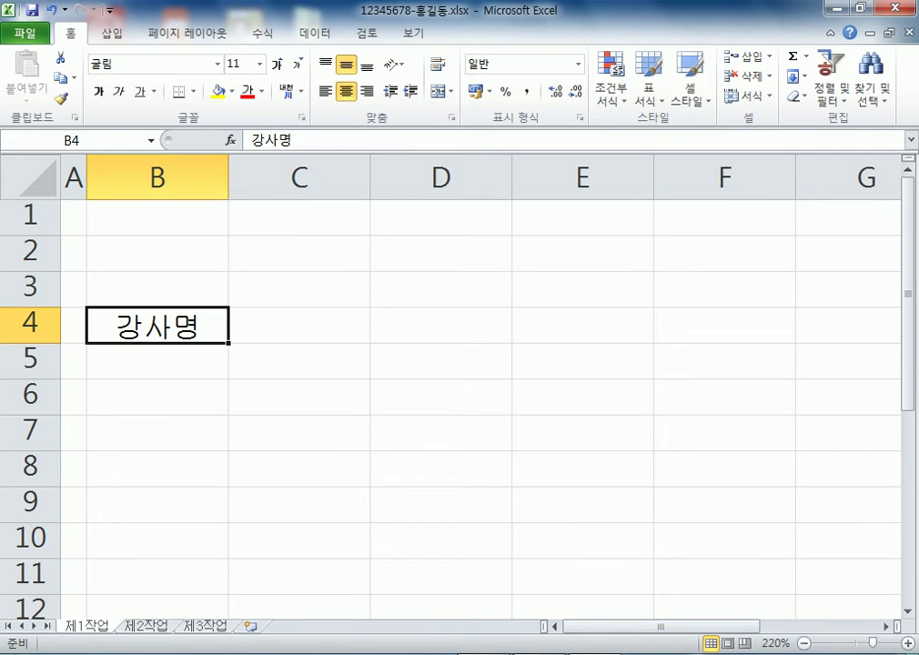
{"action": "left_click", "coordinate": [299, 324]}
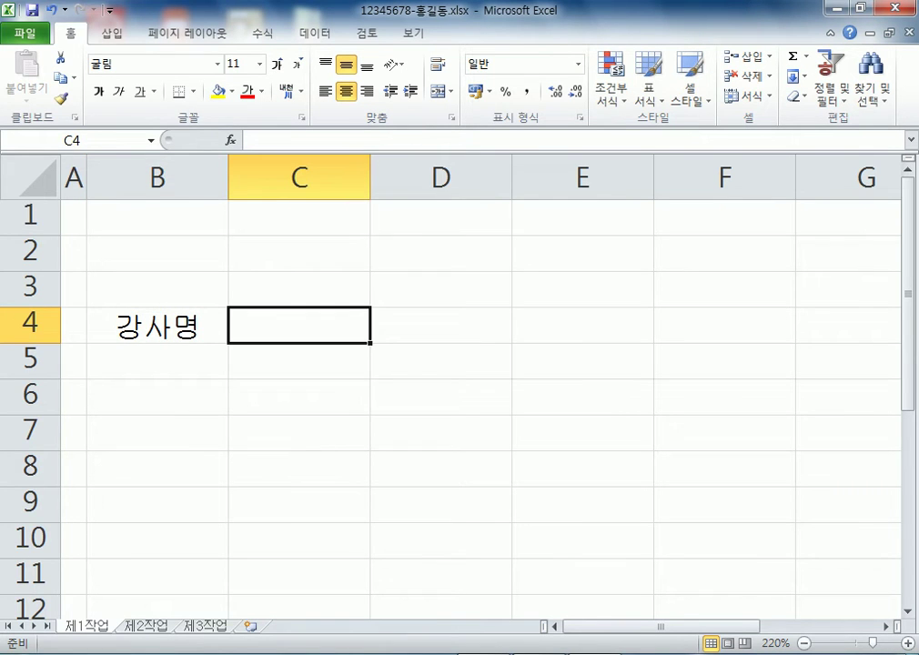
{"action": "left_click", "coordinate": [440, 324]}
{"action": "left_click", "coordinate": [582, 325]}
{"action": "left_click", "coordinate": [299, 325]}
{"action": "left_click", "coordinate": [441, 325]}
{"action": "left_click", "coordinate": [157, 325]}
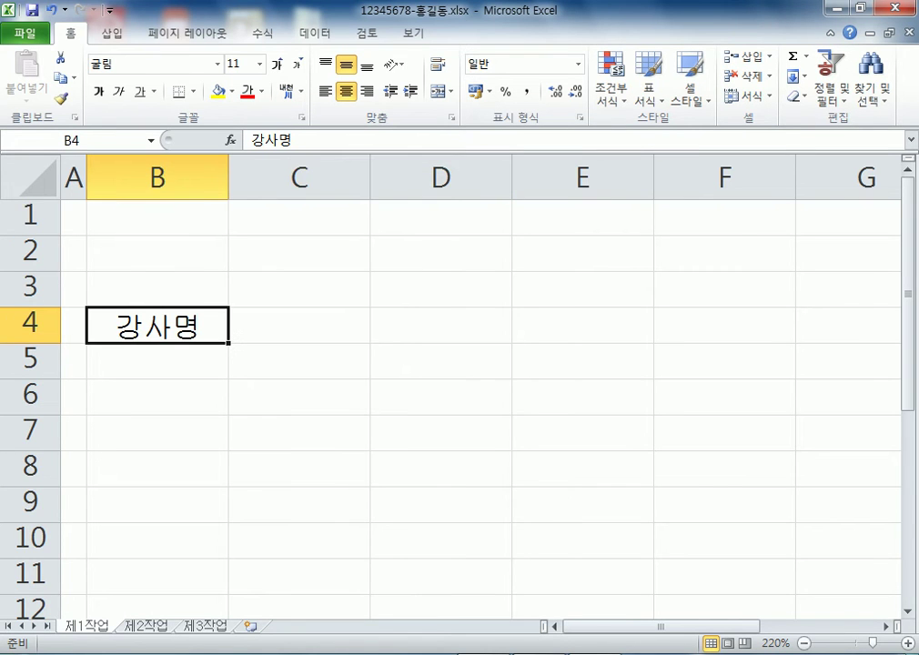
{"action": "left_click", "coordinate": [298, 325]}
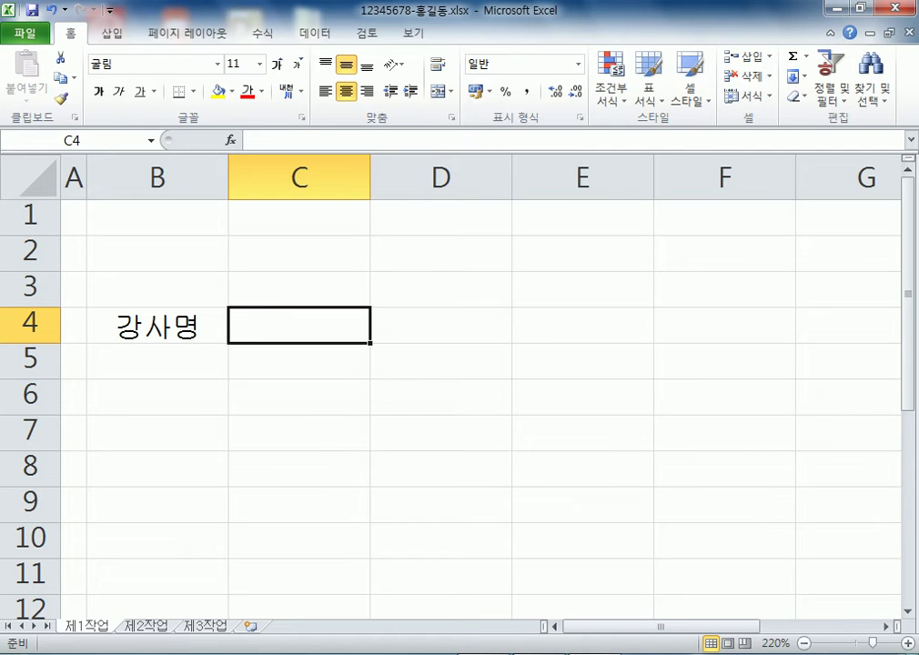
Type the headers 강좌명, 분류 and 시간 into C4, D4 and E4
{"action": "type", "text": "강좌명"}
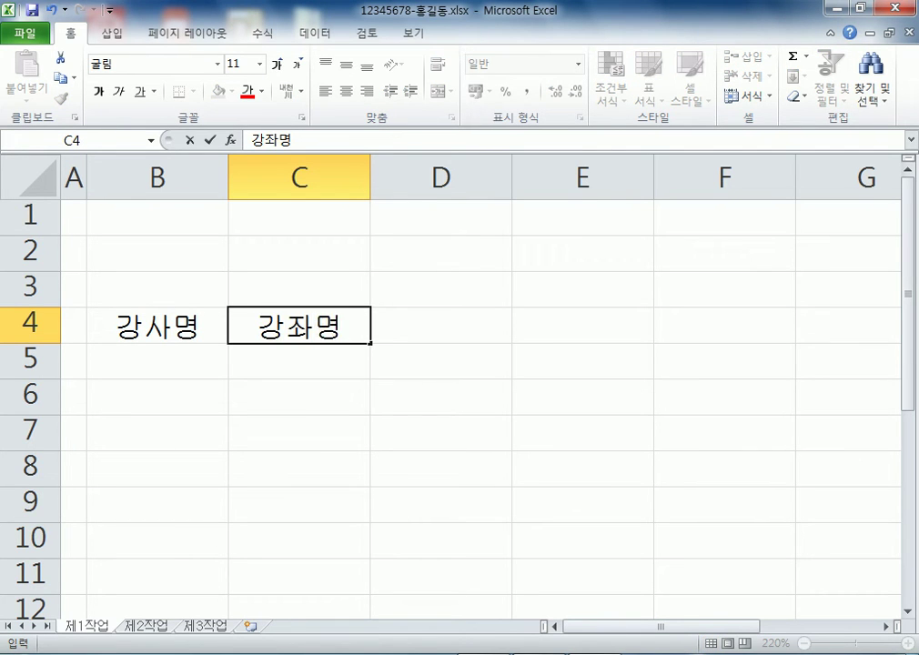
{"action": "key", "text": "Tab"}
{"action": "type", "text": "분ㄹㅠ"}
{"action": "key", "text": "Tab"}
{"action": "type", "text": "시간"}
{"action": "key", "text": "Tab"}
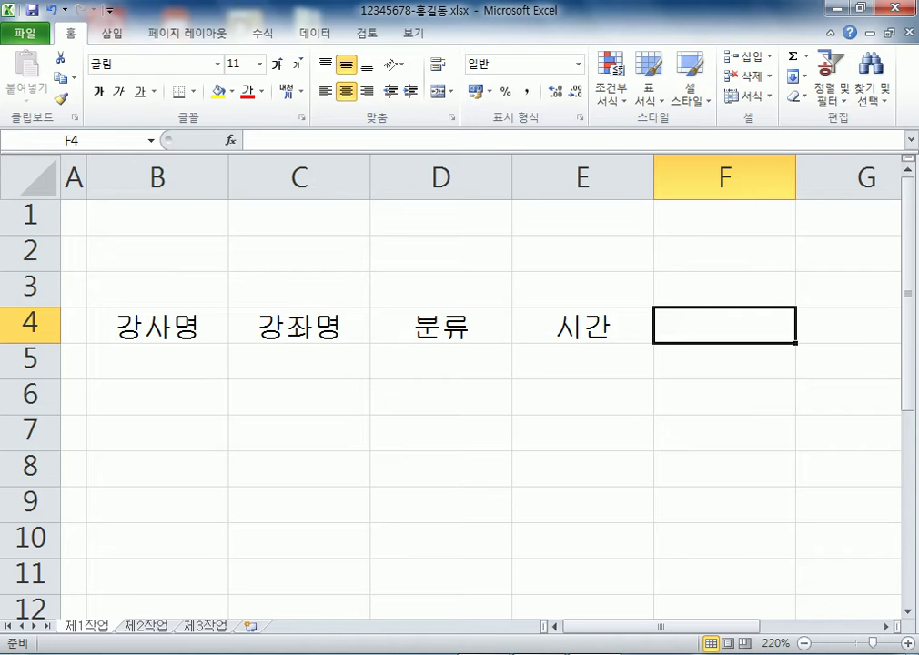
Enter the header 모집정원 in cell F4 and reselect that cell
{"action": "type", "text": "모"}
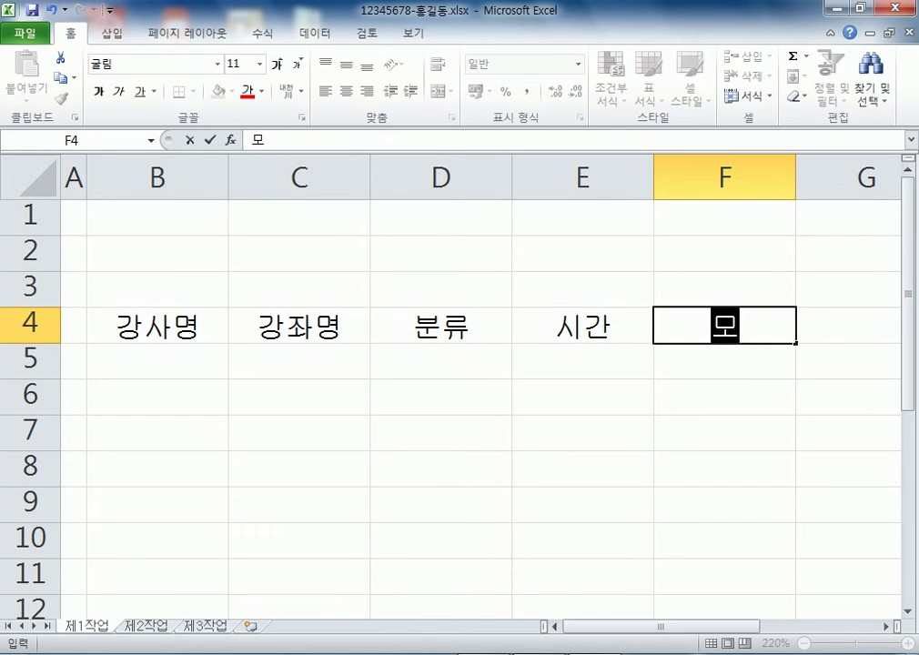
{"action": "type", "text": "집정원"}
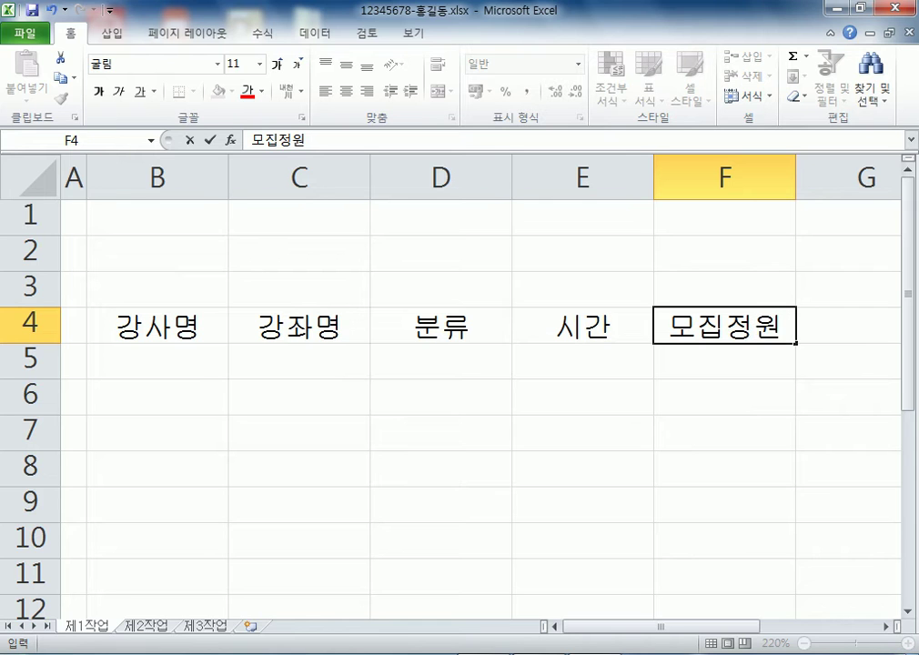
{"action": "left_click", "coordinate": [299, 360]}
{"action": "key", "text": "Right"}
{"action": "key", "text": "Right"}
{"action": "key", "text": "Right"}
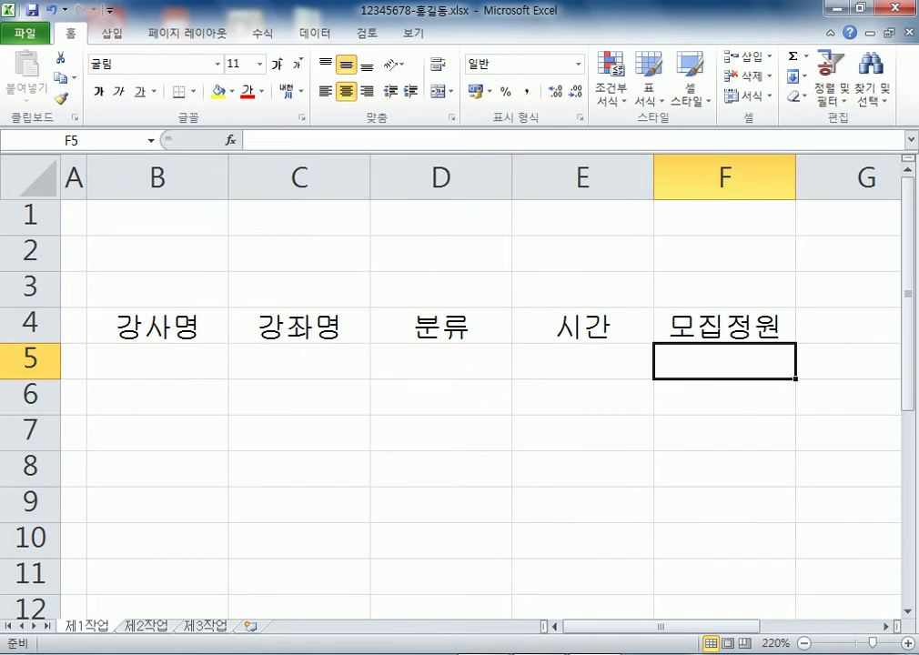
{"action": "key", "text": "Left"}
{"action": "key", "text": "Left"}
{"action": "key", "text": "Left"}
{"action": "key", "text": "Up"}
{"action": "key", "text": "Left"}
{"action": "key", "text": "Right"}
{"action": "key", "text": "Right"}
{"action": "key", "text": "Right"}
{"action": "key", "text": "Right"}
{"action": "left_click", "coordinate": [158, 360]}
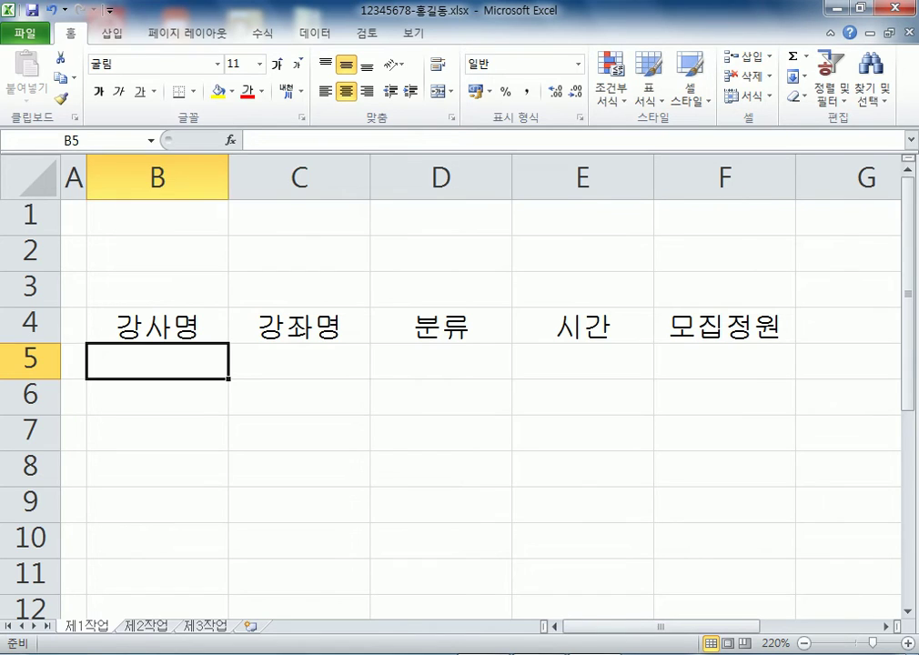
{"action": "key", "text": "Right"}
{"action": "key", "text": "Right"}
{"action": "key", "text": "Right"}
{"action": "key", "text": "Right"}
{"action": "key", "text": "Up"}
{"action": "key", "text": "Down"}
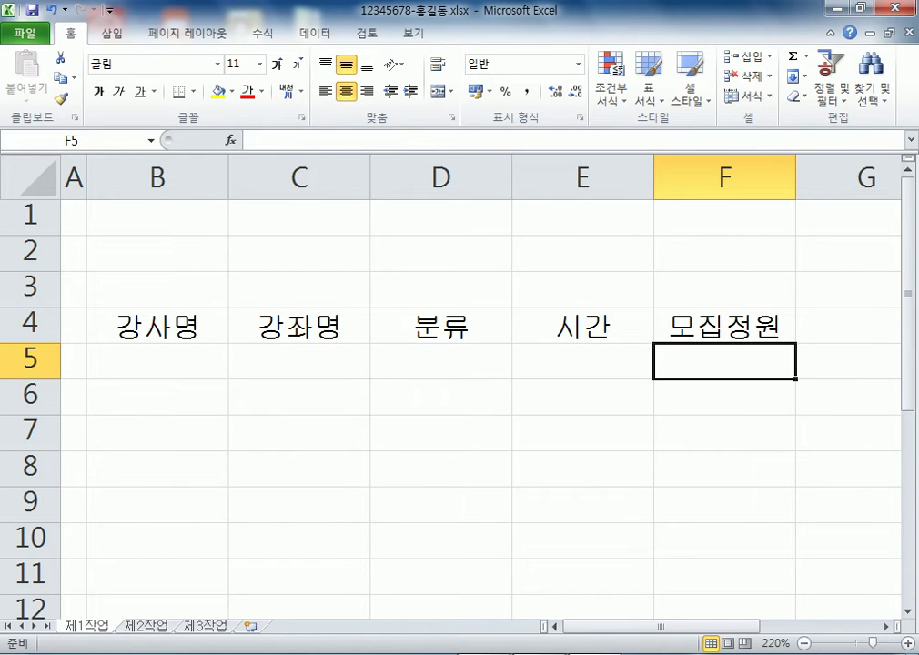
{"action": "key", "text": "Up"}
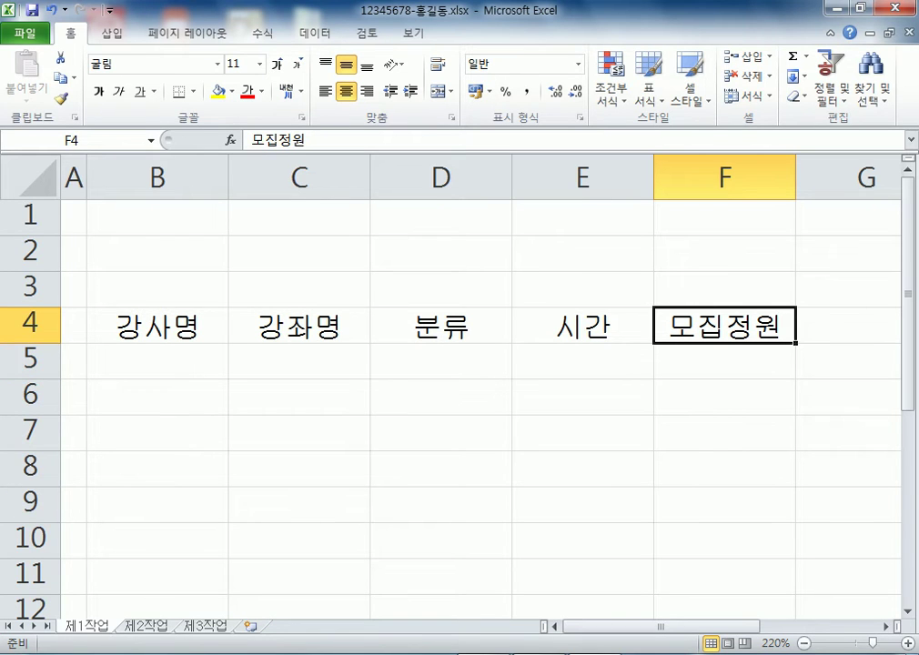
{"action": "left_click", "coordinate": [724, 360]}
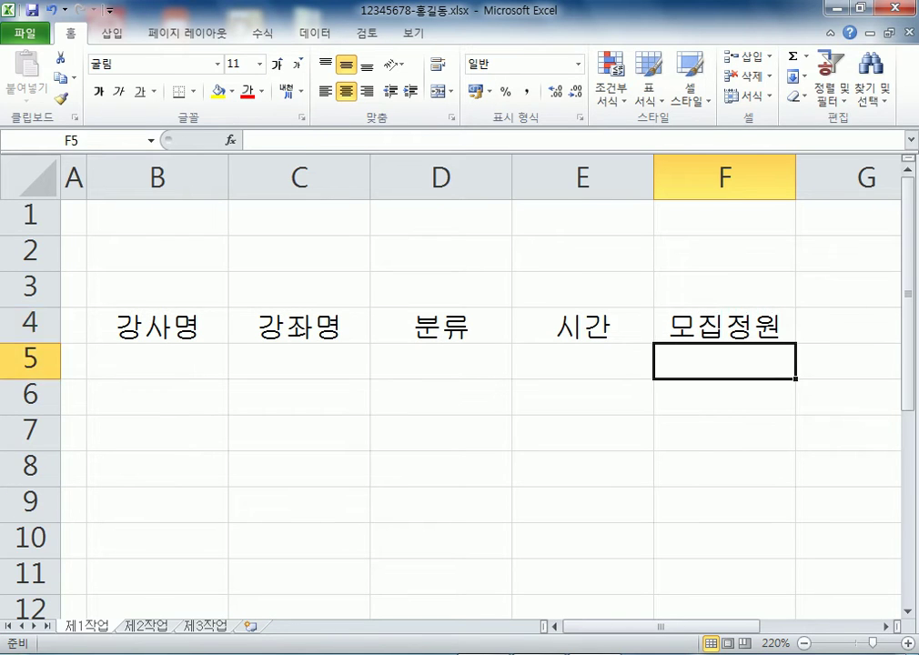
{"action": "left_click", "coordinate": [724, 325]}
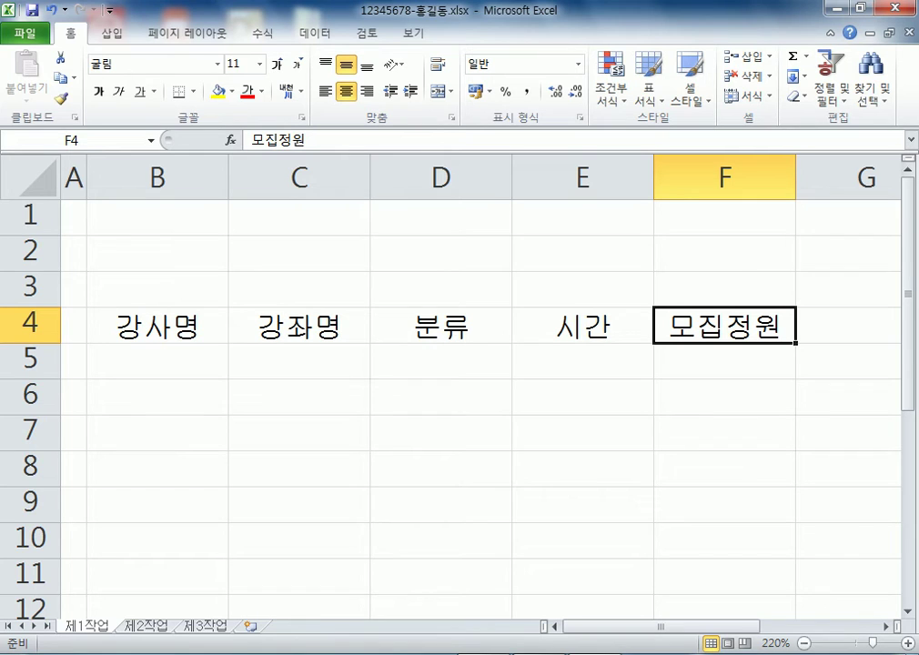
Add (명) on a second line inside F4 using Alt+Enter
{"action": "key", "text": "F2"}
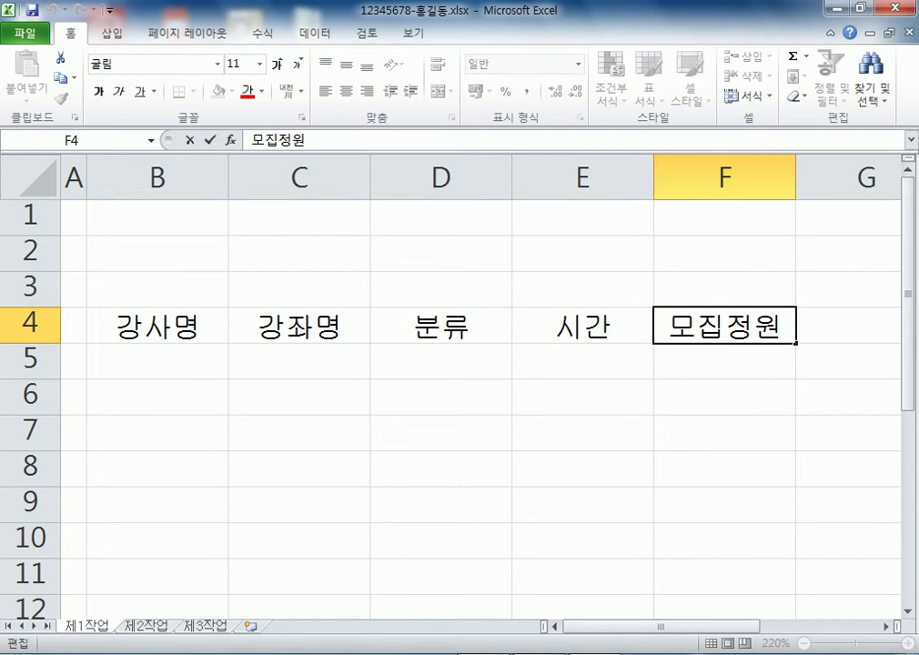
{"action": "key", "text": "alt"}
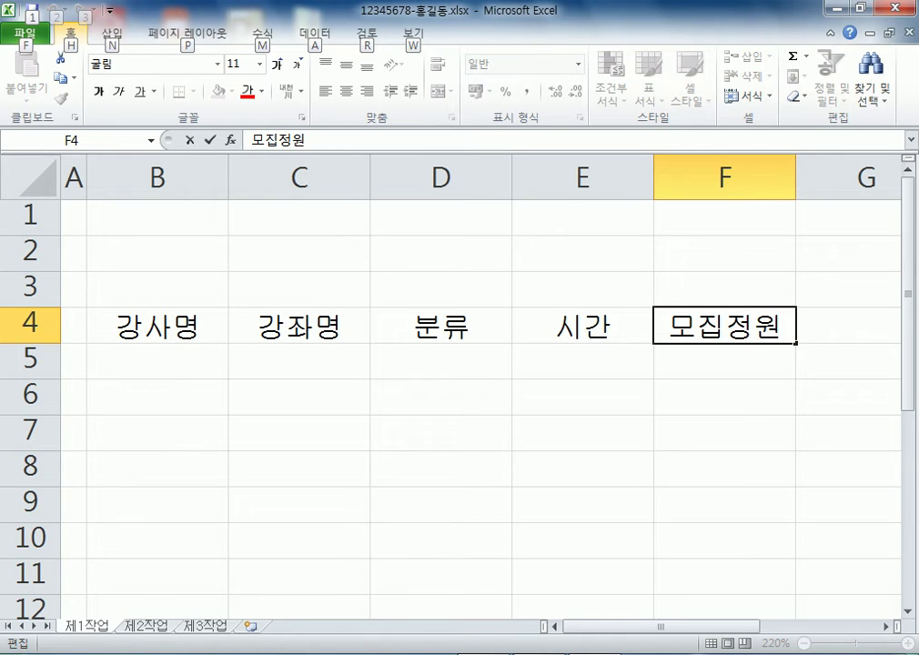
{"action": "key", "text": "F2"}
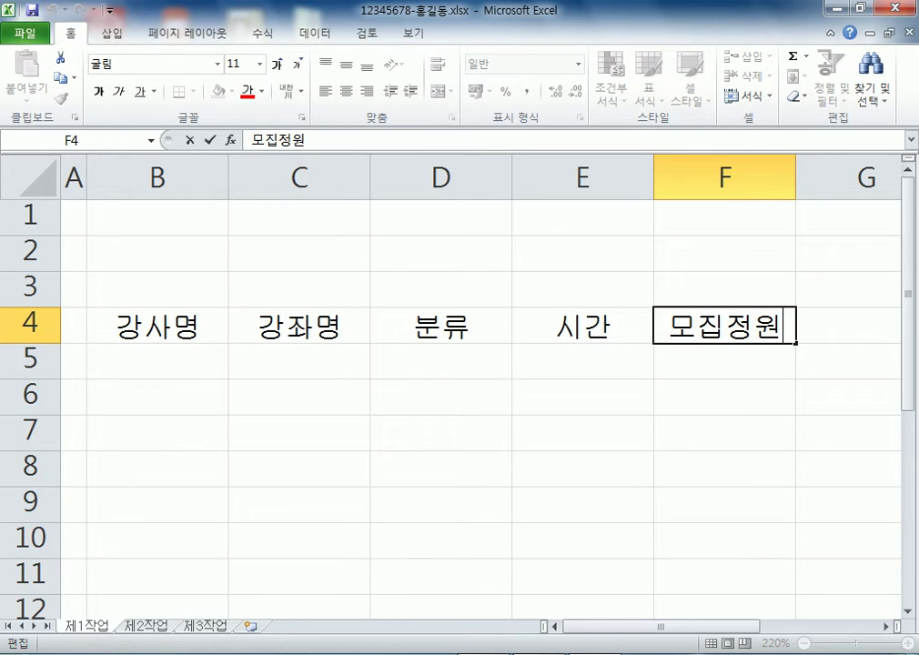
{"action": "key", "text": "alt+Return"}
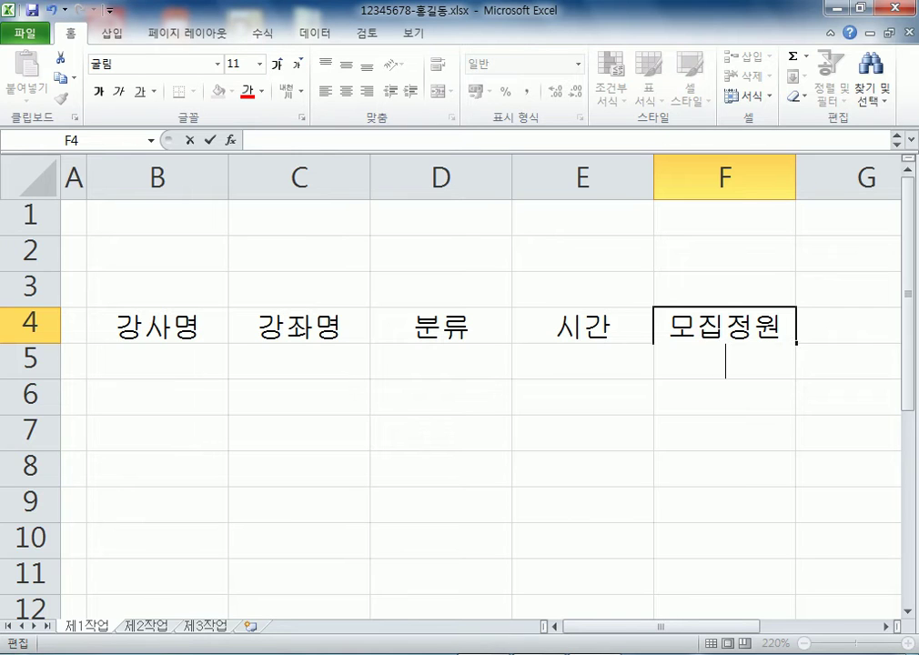
{"action": "type", "text": "(명)"}
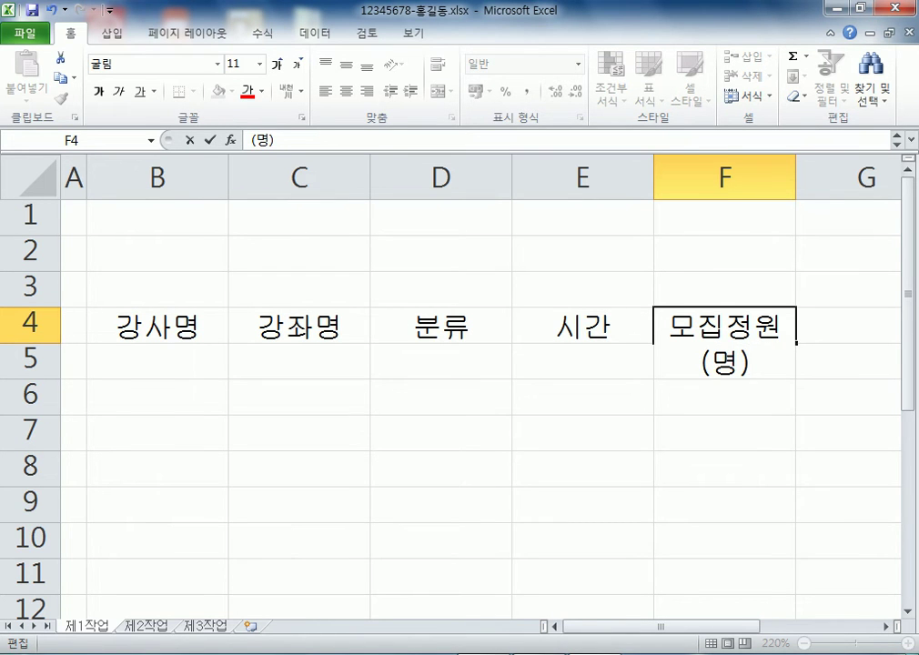
{"action": "key", "text": "Tab"}
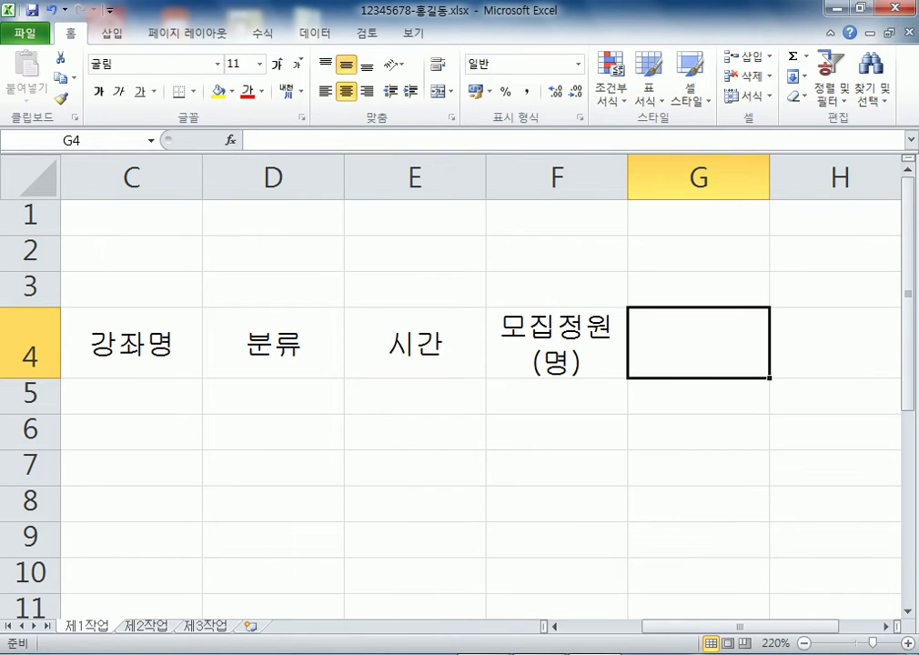
Enter two-line headers 모집인원 (명) in G4 and 수강료 (단위:원) in H4
{"action": "type", "text": "모집인원"}
{"action": "key", "text": "alt+Return"}
{"action": "type", "text": "(명)"}
{"action": "key", "text": "Tab"}
{"action": "type", "text": "수강료"}
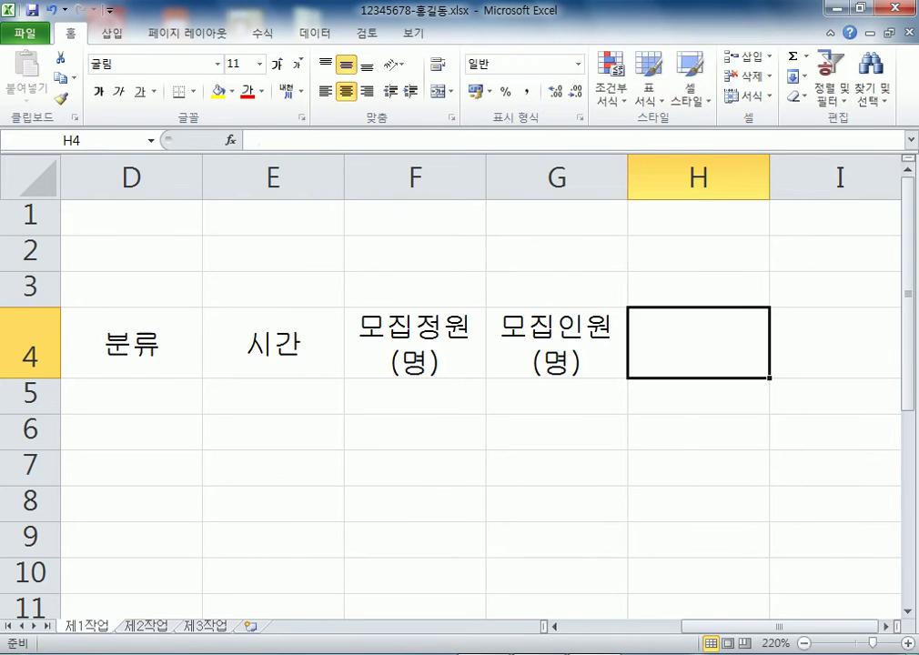
{"action": "type", "text": "(단"}
{"action": "key", "text": "BackSpace"}
{"action": "key", "text": "BackSpace"}
{"action": "key", "text": "BackSpace"}
{"action": "type", "text": "단위:우"}
{"action": "type", "text": "원)"}
{"action": "key", "text": "Tab"}
Enter the headers 모집률 in I4 and 비고 in J4
{"action": "type", "text": "모지"}
{"action": "type", "text": "집률"}
{"action": "key", "text": "Tab"}
{"action": "type", "text": "비고"}
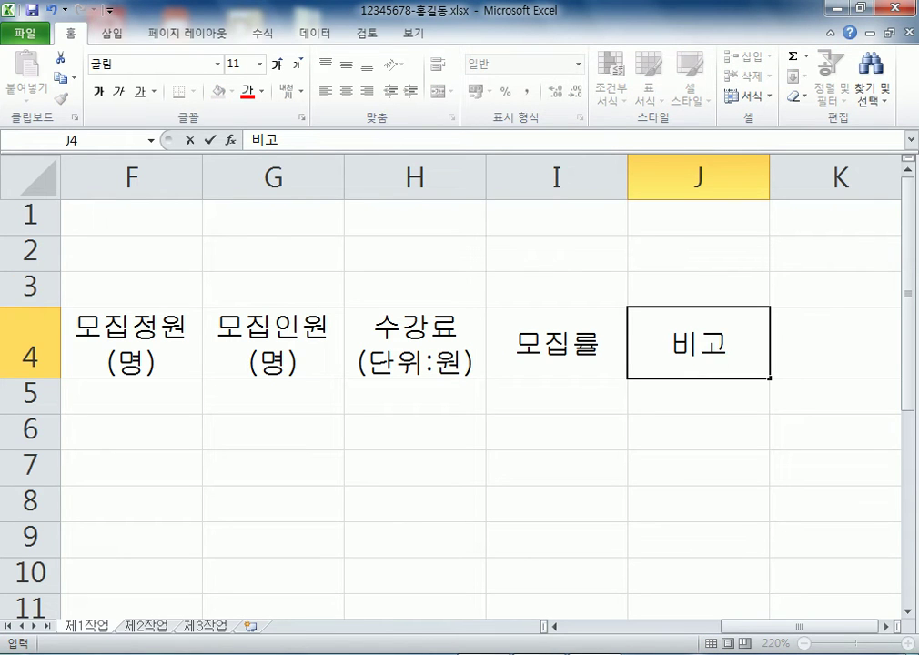
{"action": "key", "text": "Return"}
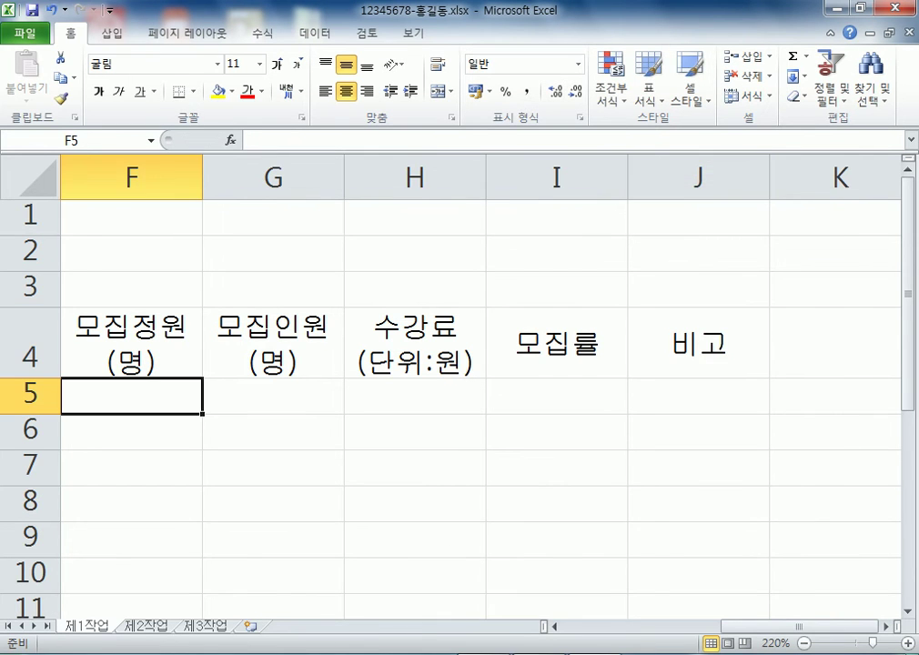
{"action": "key", "text": "Home"}
{"action": "scroll", "coordinate": [454, 382], "scroll_direction": "down", "scroll_amount": 3}
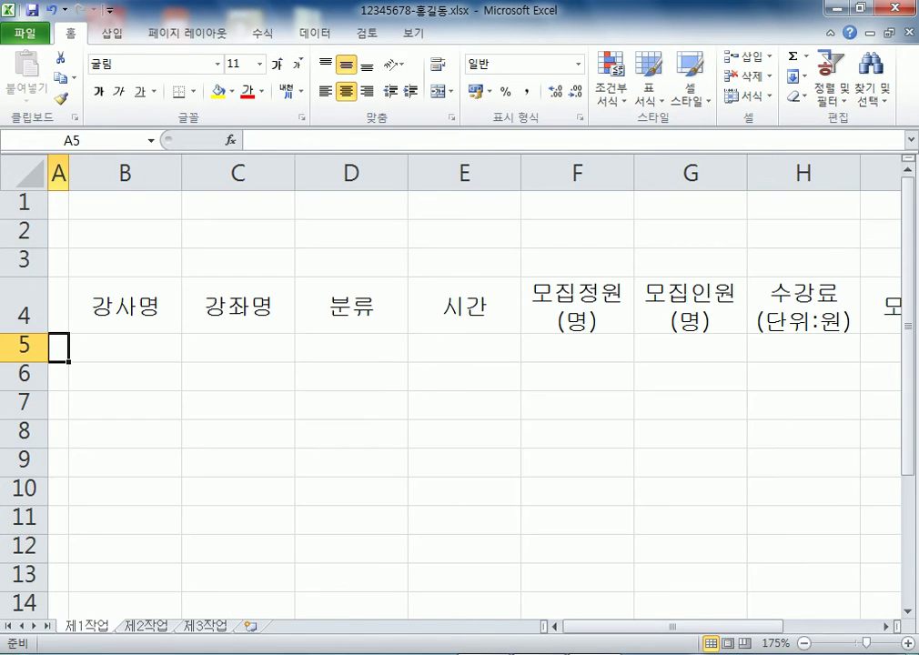
{"action": "left_click", "coordinate": [125, 348]}
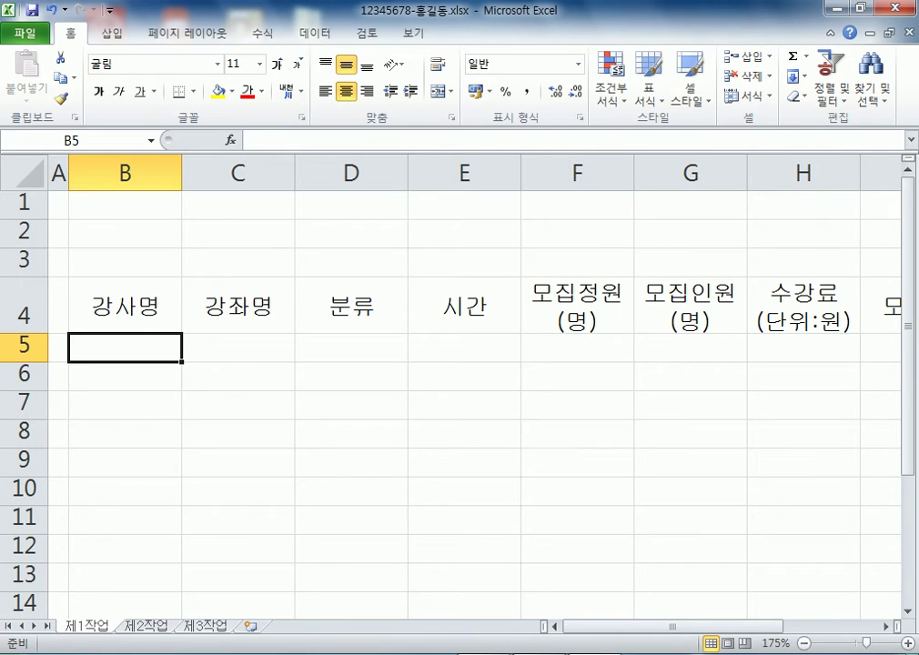
{"action": "left_click_drag", "start_coordinate": [803, 347], "coordinate": [124, 460]}
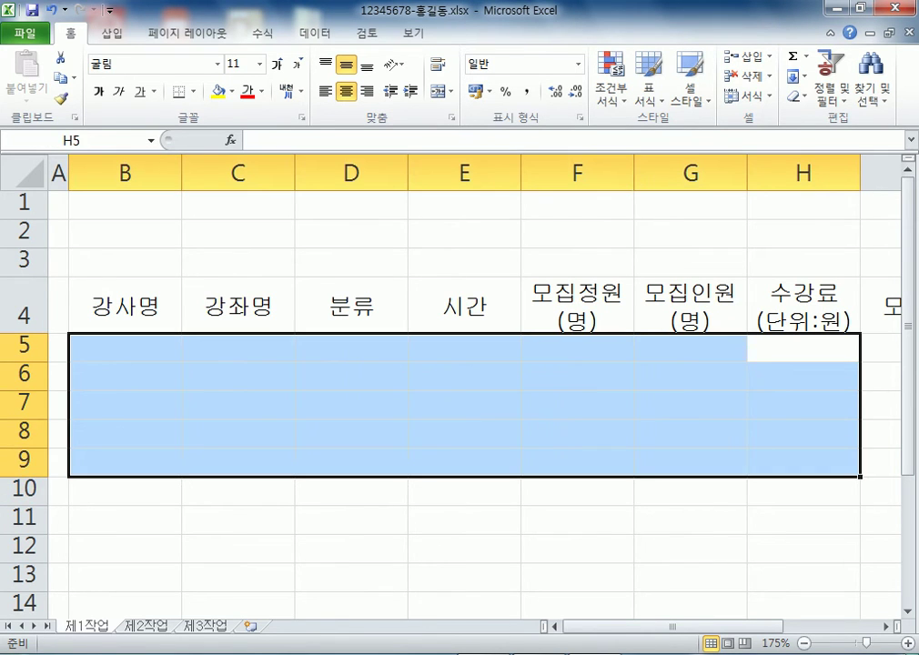
{"action": "left_click_drag", "start_coordinate": [673, 626], "coordinate": [767, 626]}
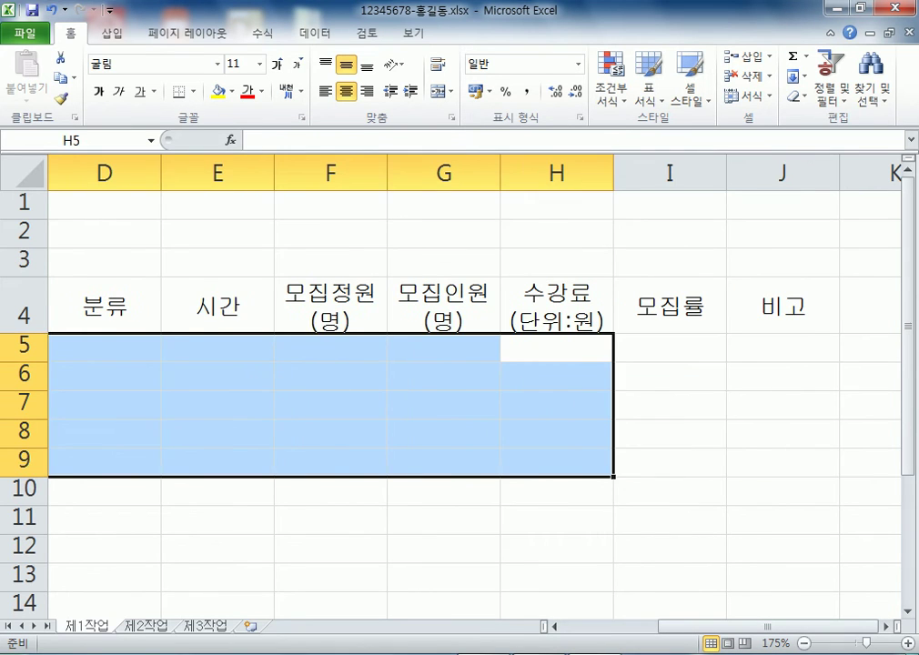
{"action": "left_click_drag", "start_coordinate": [670, 347], "coordinate": [670, 492]}
{"action": "left_click_drag", "start_coordinate": [782, 347], "coordinate": [782, 491]}
{"action": "left_click", "coordinate": [670, 348]}
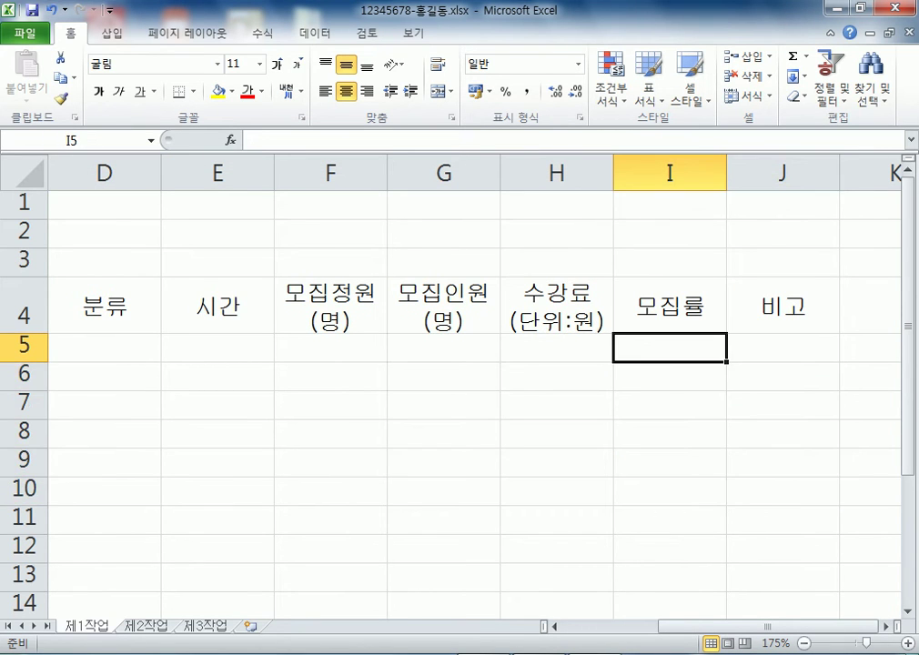
{"action": "type", "text": "(1)"}
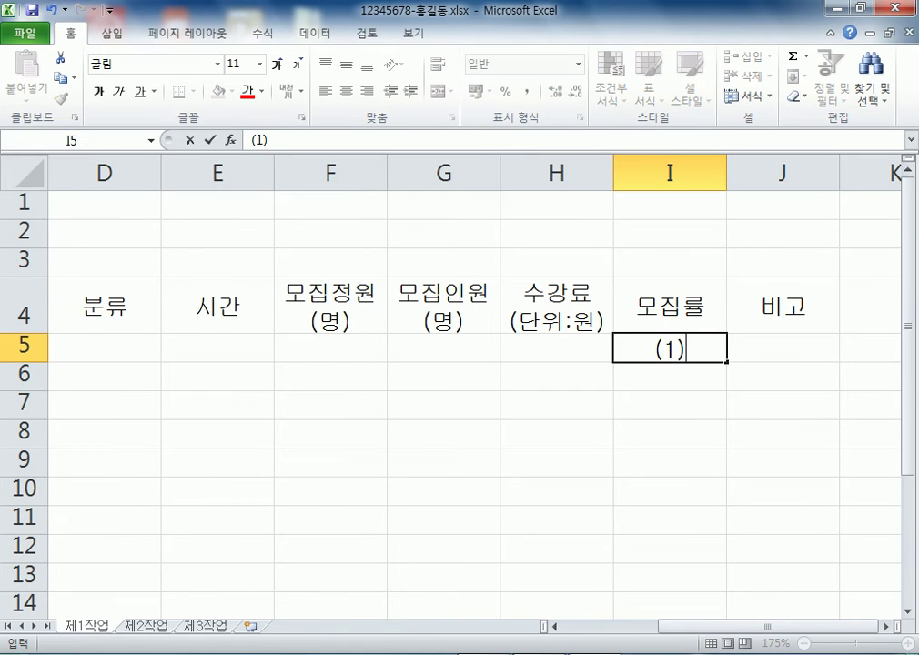
{"action": "key", "text": "Escape"}
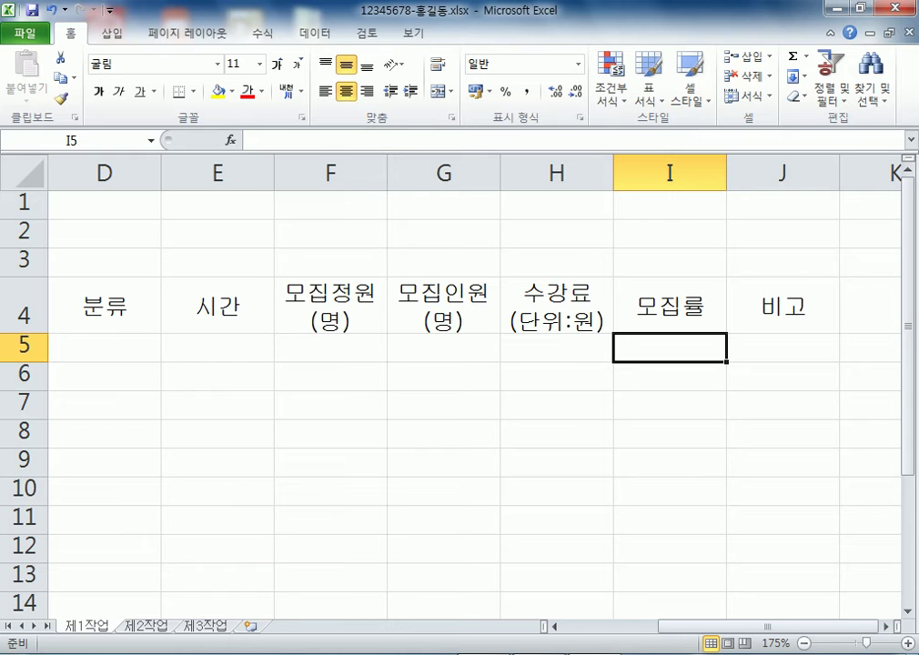
{"action": "scroll", "coordinate": [455, 382], "scroll_direction": "down", "scroll_amount": 3}
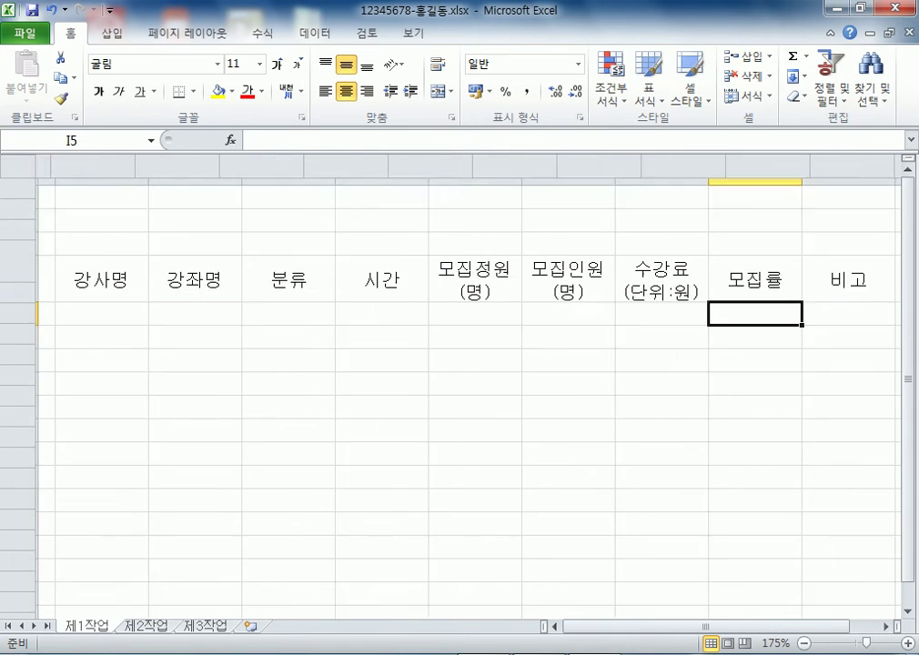
{"action": "left_click", "coordinate": [92, 292]}
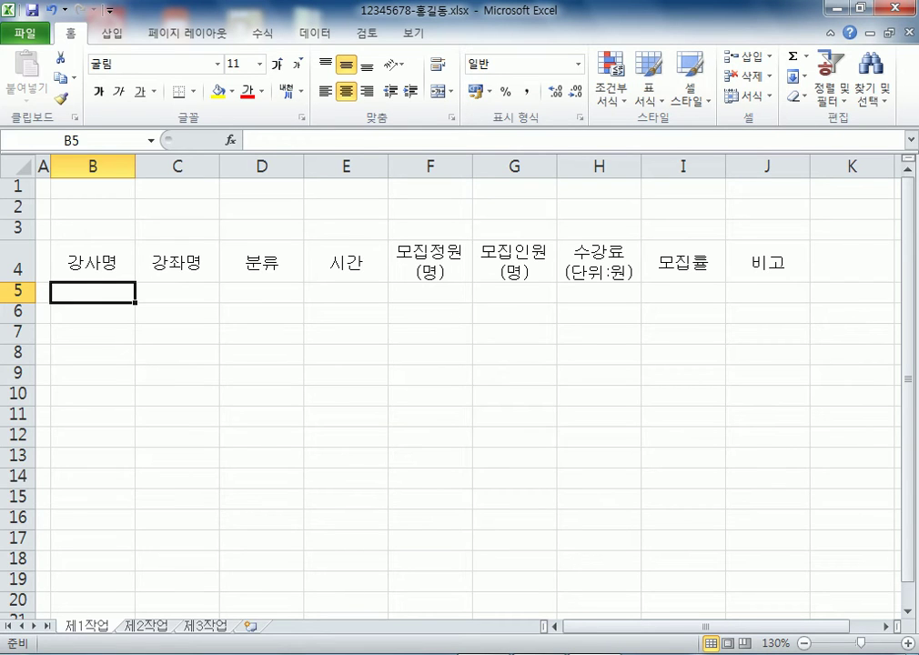
{"action": "left_click_drag", "start_coordinate": [92, 292], "coordinate": [598, 435]}
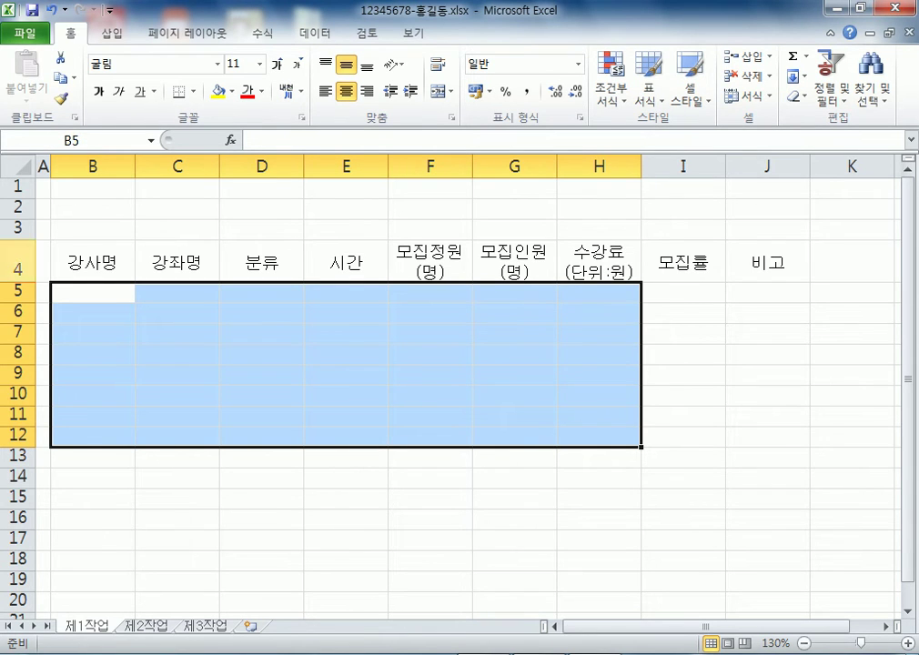
{"action": "left_click_drag", "start_coordinate": [92, 292], "coordinate": [598, 434]}
{"action": "left_click", "coordinate": [92, 291]}
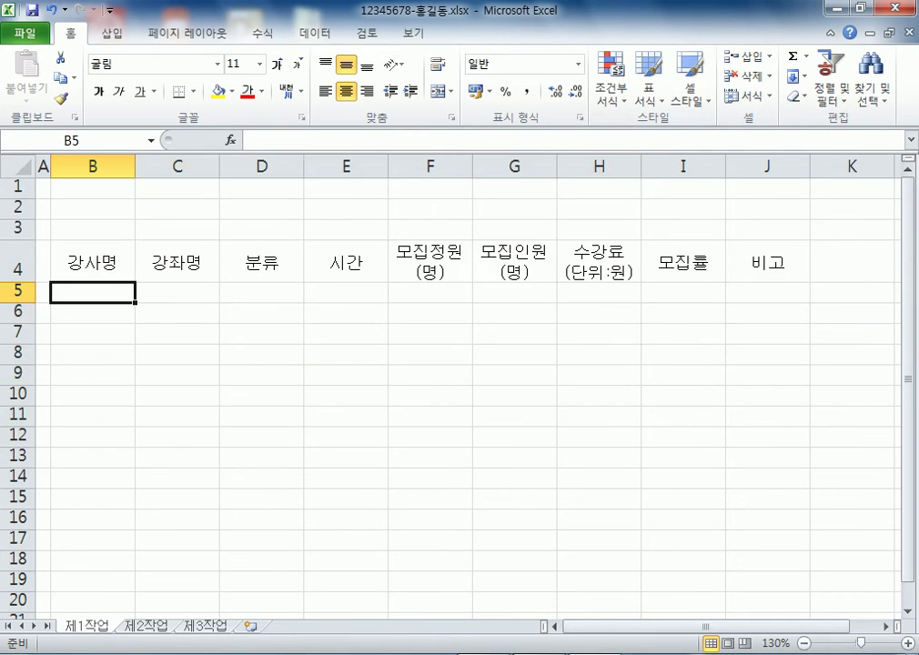
{"action": "scroll", "coordinate": [455, 382], "scroll_direction": "up", "scroll_amount": 5}
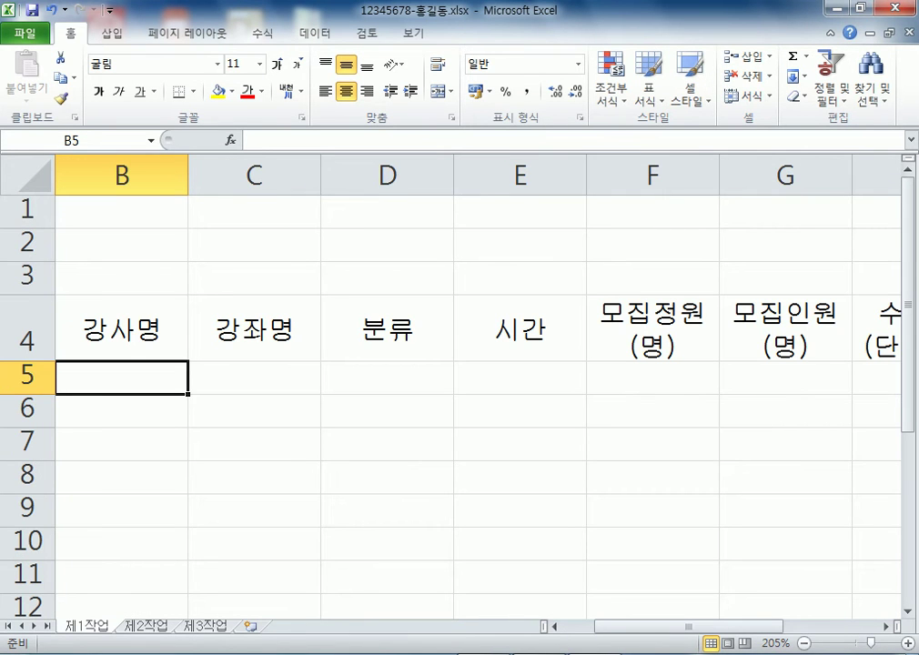
{"action": "key", "text": "Return"}
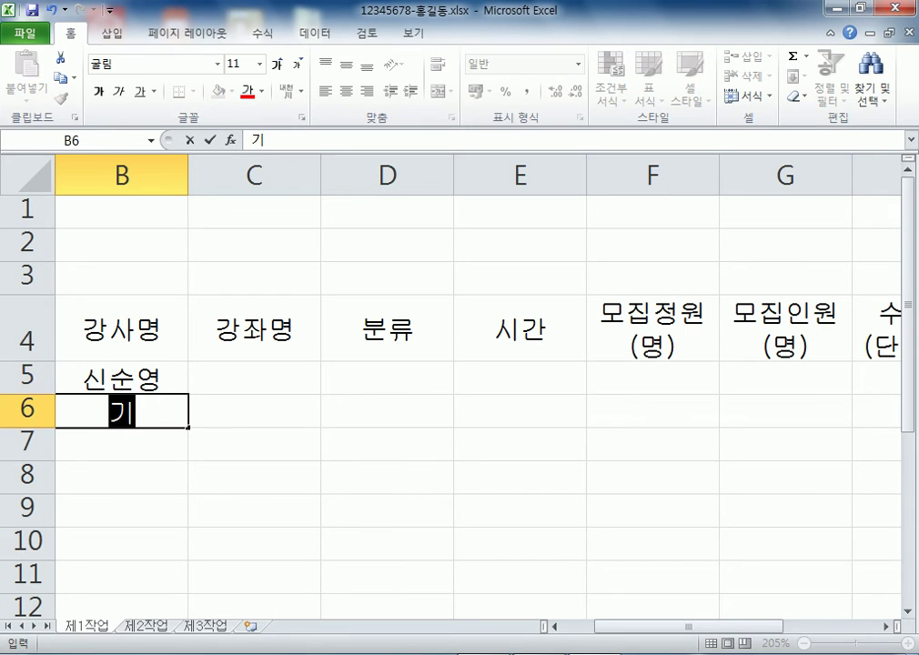
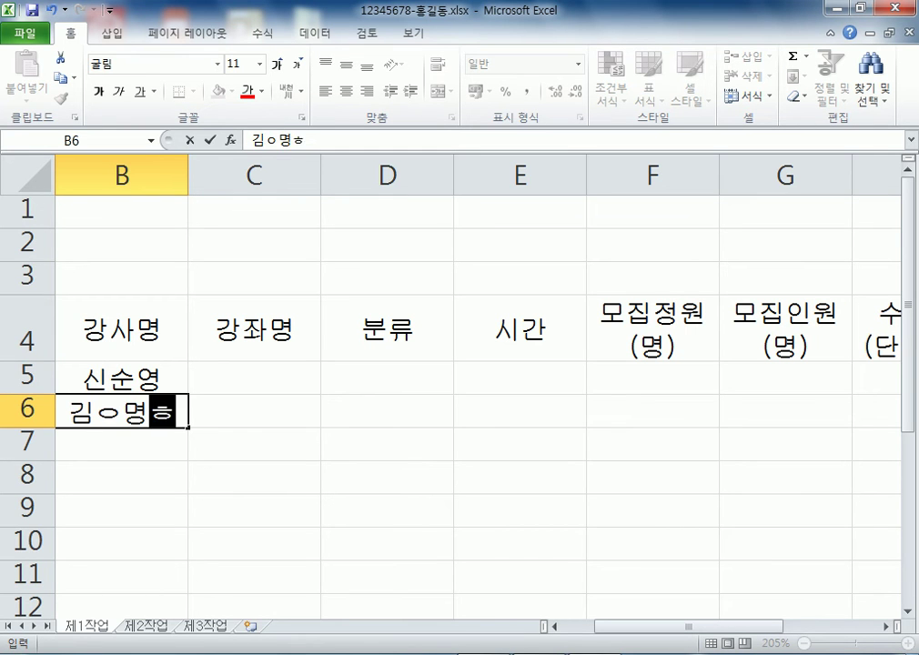
{"action": "key", "text": "Return"}
{"action": "key", "text": "Return"}
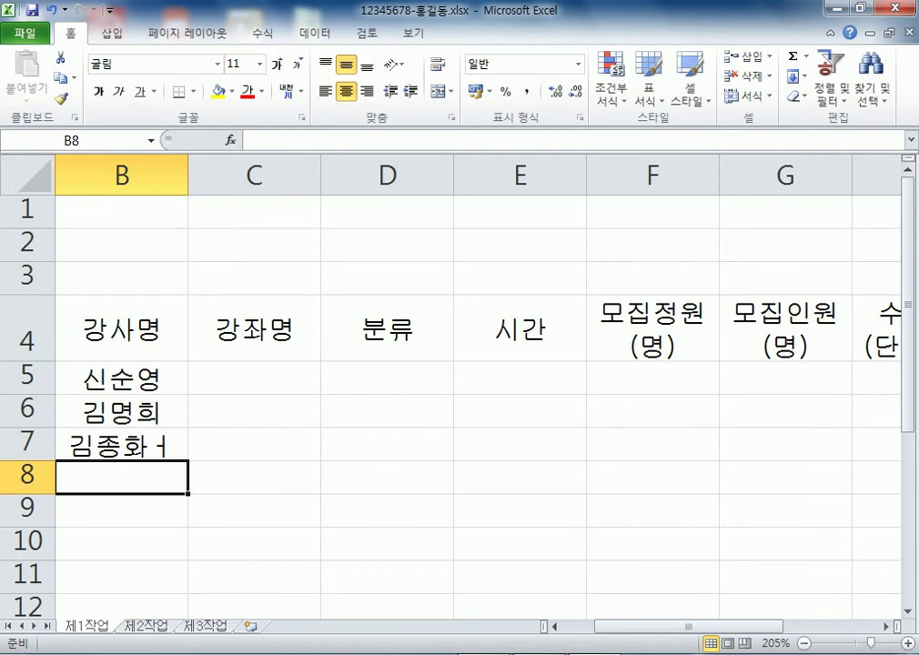
{"action": "key", "text": "Up"}
{"action": "key", "text": "F2"}
{"action": "key", "text": "BackSpace"}
{"action": "key", "text": "Return"}
{"action": "key", "text": "Return"}
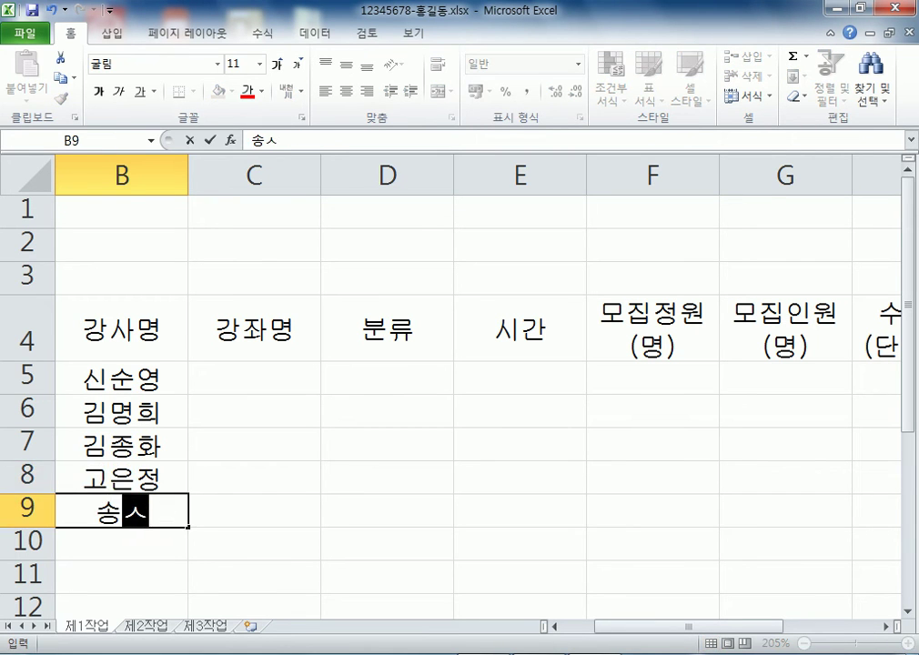
{"action": "key", "text": "Return"}
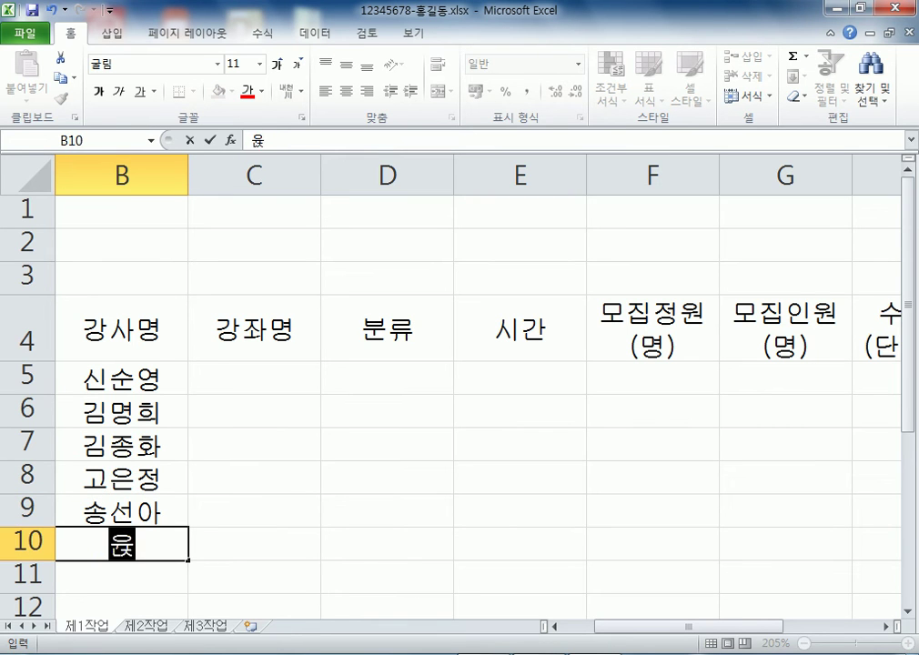
{"action": "key", "text": "Return"}
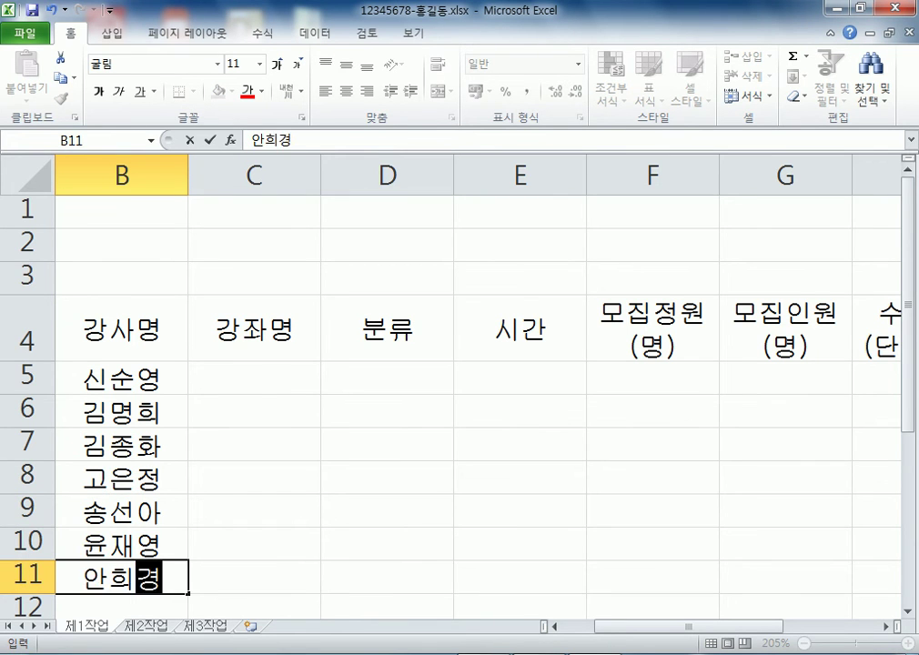
{"action": "key", "text": "Return"}
Enter 창의미술 in C5 and begin typing 우클렐레 in C6
{"action": "left_click", "coordinate": [254, 511]}
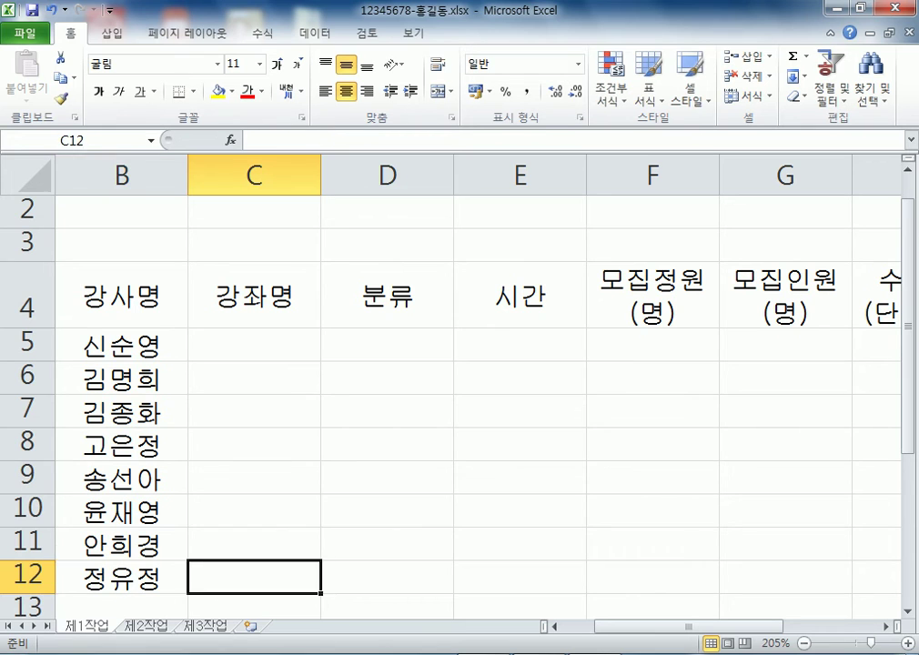
{"action": "key", "text": "Up"}
{"action": "key", "text": "Up"}
{"action": "key", "text": "Up"}
{"action": "key", "text": "Up"}
{"action": "key", "text": "Up"}
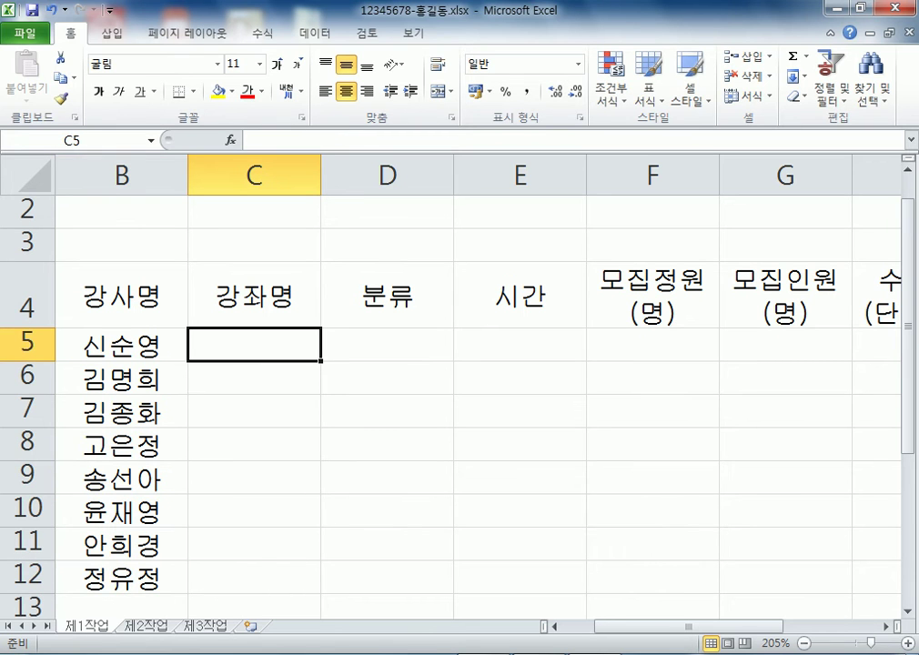
{"action": "type", "text": "차으이미수"}
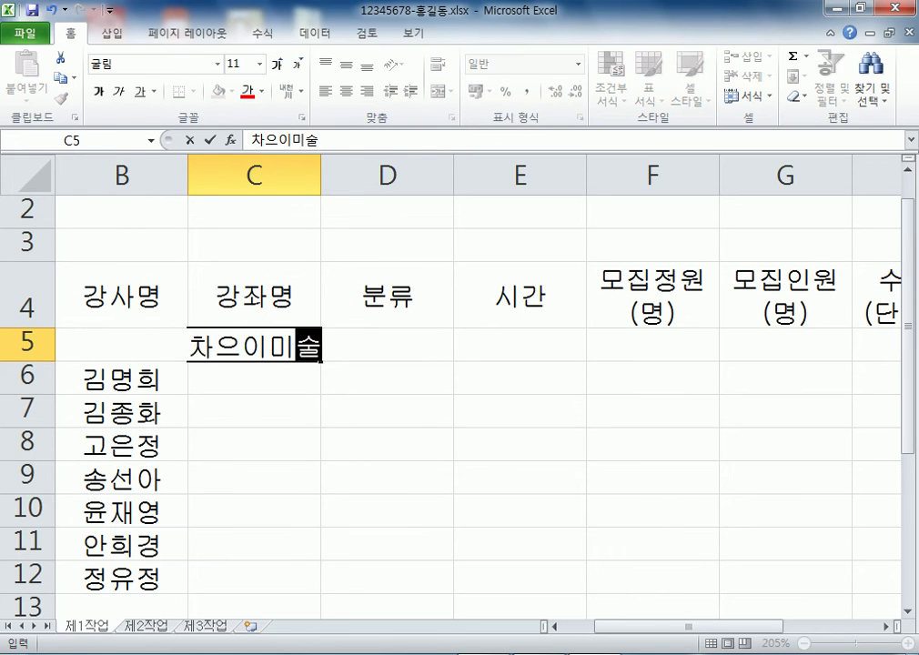
{"action": "key", "text": "Escape"}
{"action": "type", "text": "창의미술"}
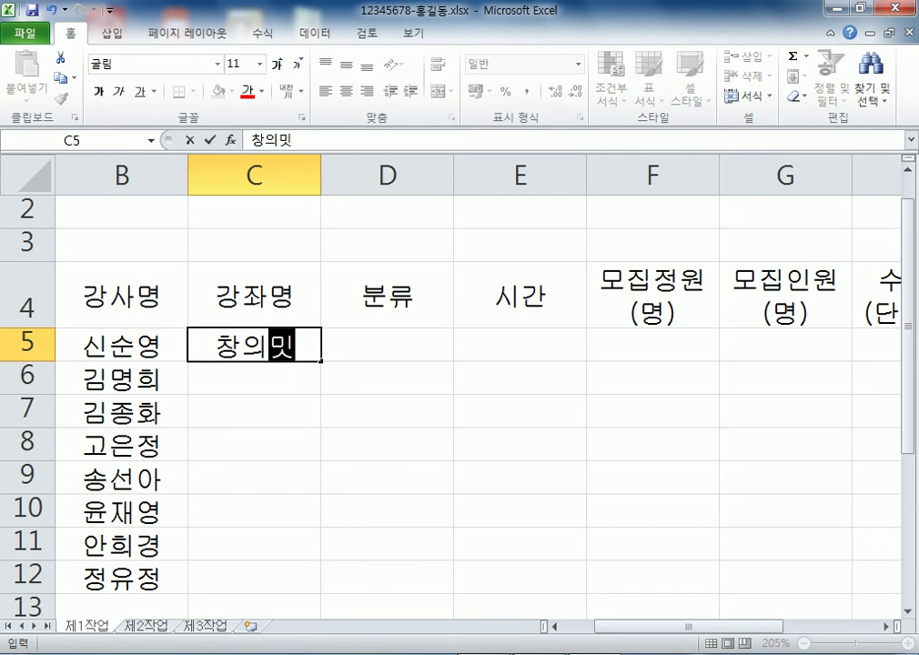
{"action": "key", "text": "Return"}
{"action": "type", "text": "우클ㄹ"}
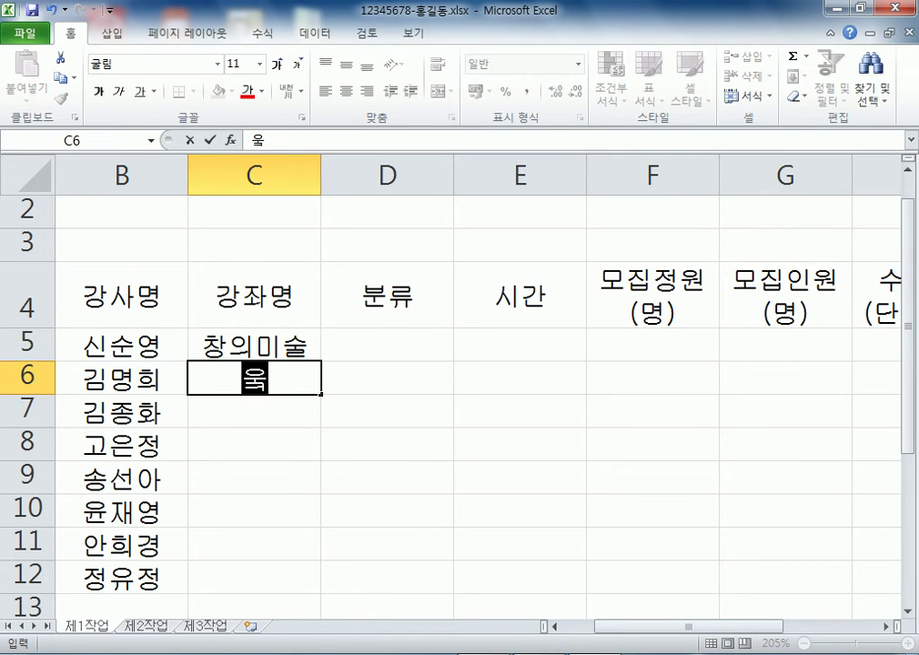
{"action": "type", "text": "ㅔ레"}
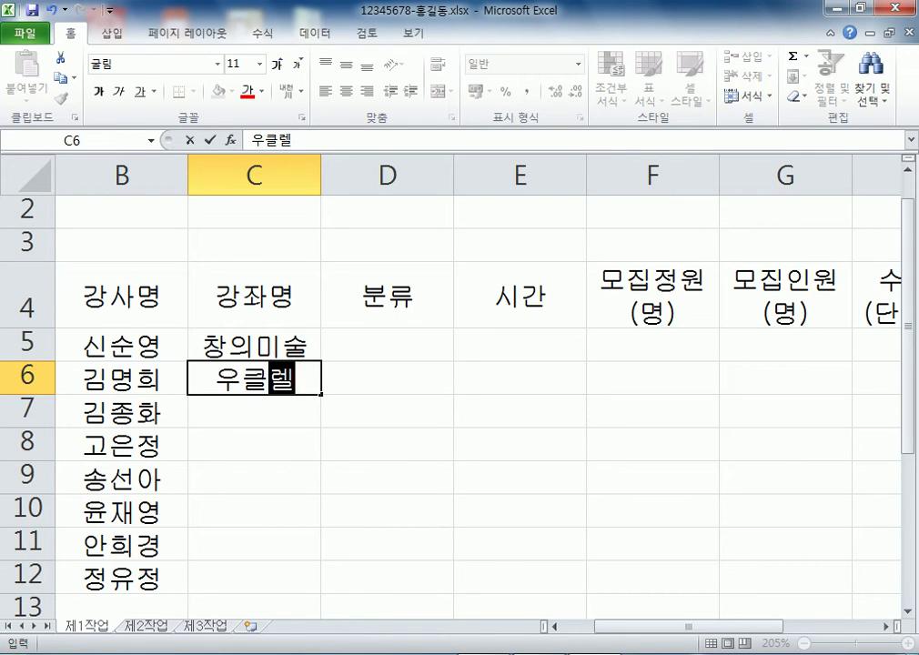
Enter course names 우클렐레, 만화그리기, 종이접기, 바이올린 and 창의논술 down column C
{"action": "key", "text": "BackSpace"}
{"action": "type", "text": "ㄹ레"}
{"action": "key", "text": "Return"}
{"action": "type", "text": "만화"}
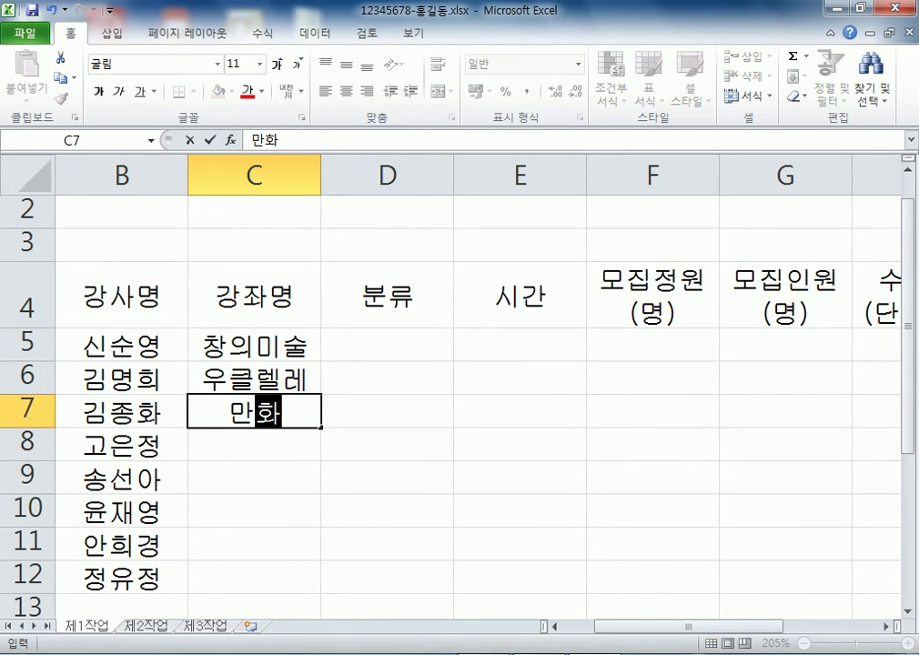
{"action": "type", "text": "그리기"}
{"action": "key", "text": "Return"}
{"action": "type", "text": "종이"}
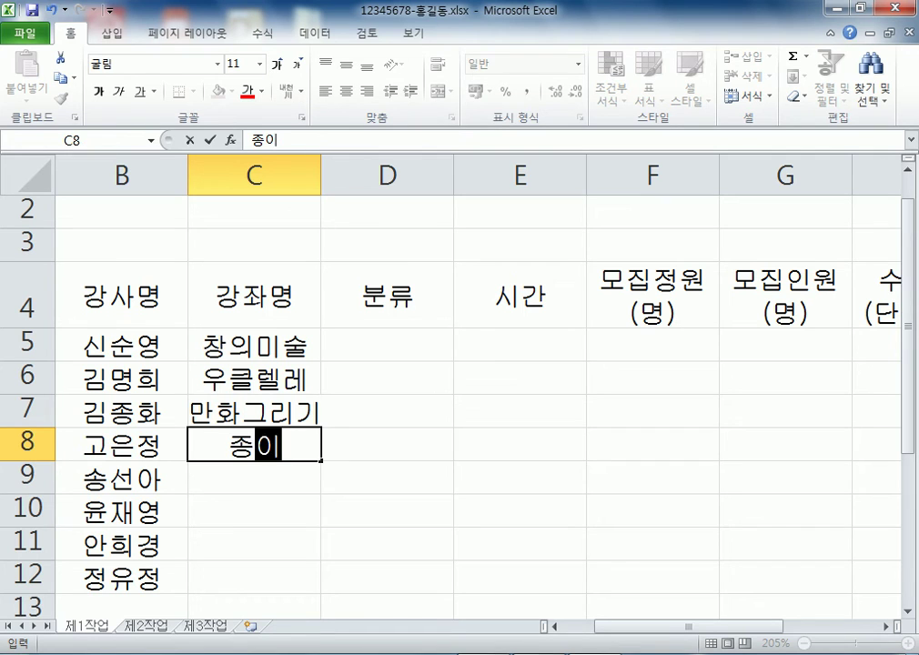
{"action": "type", "text": "접기"}
{"action": "key", "text": "Return"}
{"action": "type", "text": "바이올린"}
{"action": "key", "text": "Return"}
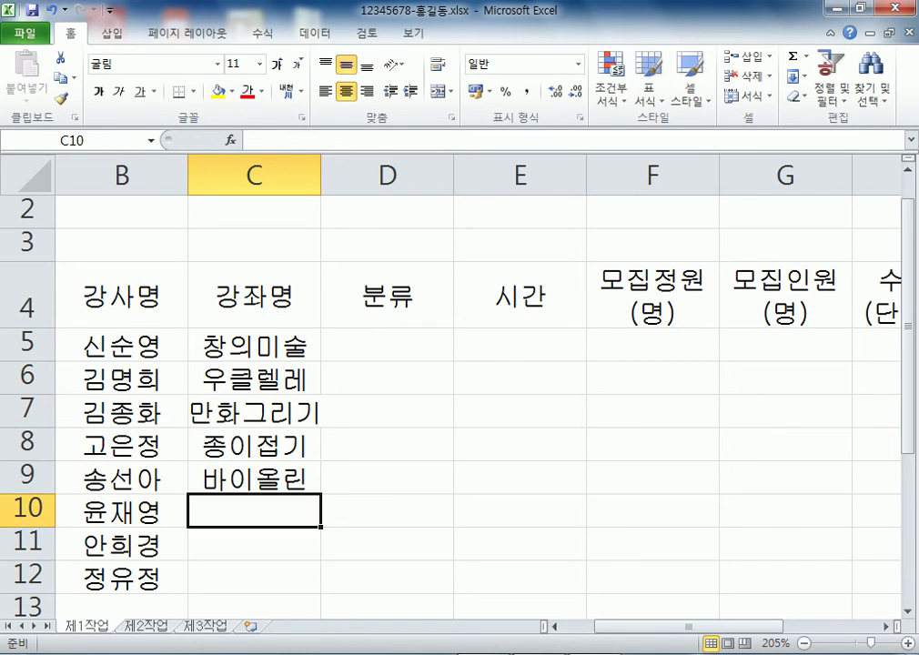
{"action": "type", "text": "창의논술"}
{"action": "key", "text": "Return"}
Enter the course name 플룻, correcting mistyped letters
{"action": "type", "text": "프ㄹ룻"}
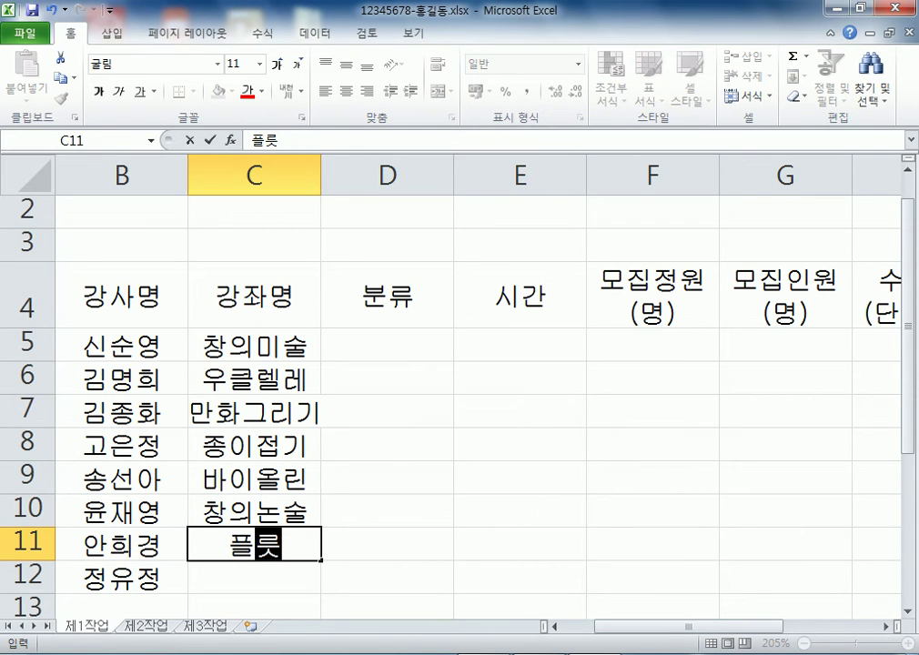
{"action": "key", "text": "BackSpace"}
{"action": "key", "text": "BackSpace"}
{"action": "type", "text": "ㅡㅜ"}
{"action": "key", "text": "BackSpace"}
{"action": "key", "text": "BackSpace"}
{"action": "type", "text": "ㅜㅅ"}
{"action": "key", "text": "Return"}
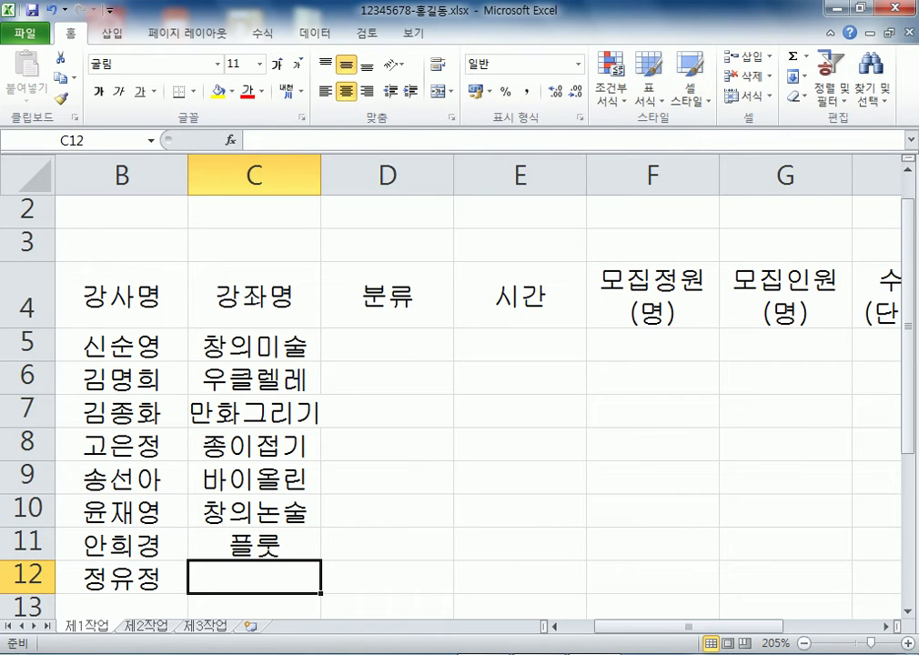
Enter POP예쁜글씨 in C12, re-editing the cell to fix its final syllable
{"action": "type", "text": "POPㅇㅖㅃㅡㄴㄱㅏㅂㅅ"}
{"action": "key", "text": "BackSpace"}
{"action": "key", "text": "BackSpace"}
{"action": "key", "text": "BackSpace"}
{"action": "type", "text": "ㅡㄹㅅㅣ"}
{"action": "left_click", "coordinate": [386, 544]}
{"action": "left_click", "coordinate": [387, 577]}
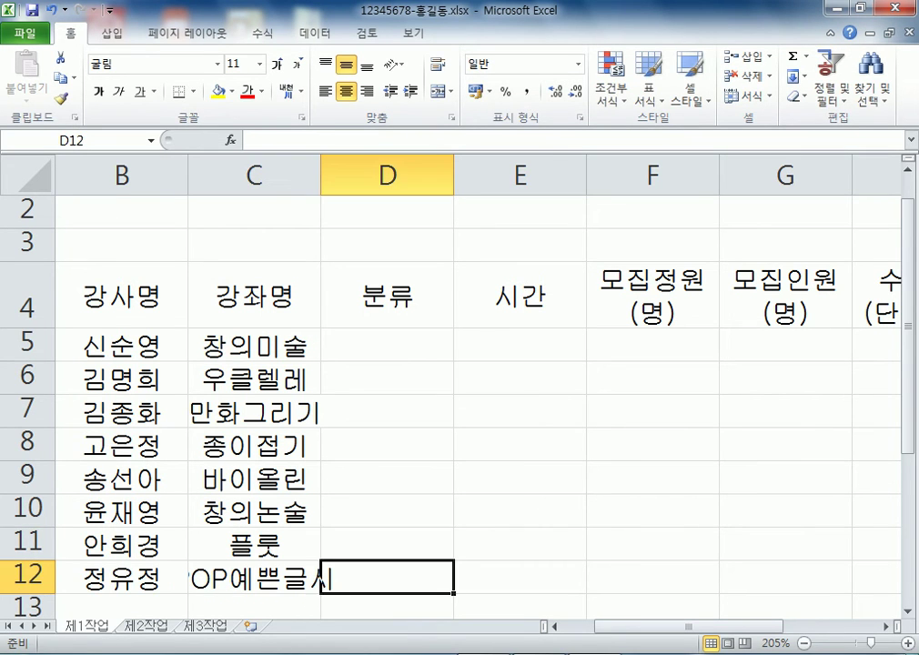
{"action": "key", "text": "Left"}
{"action": "key", "text": "F2"}
{"action": "key", "text": "BackSpace"}
{"action": "type", "text": "ㅆㅣㅏ"}
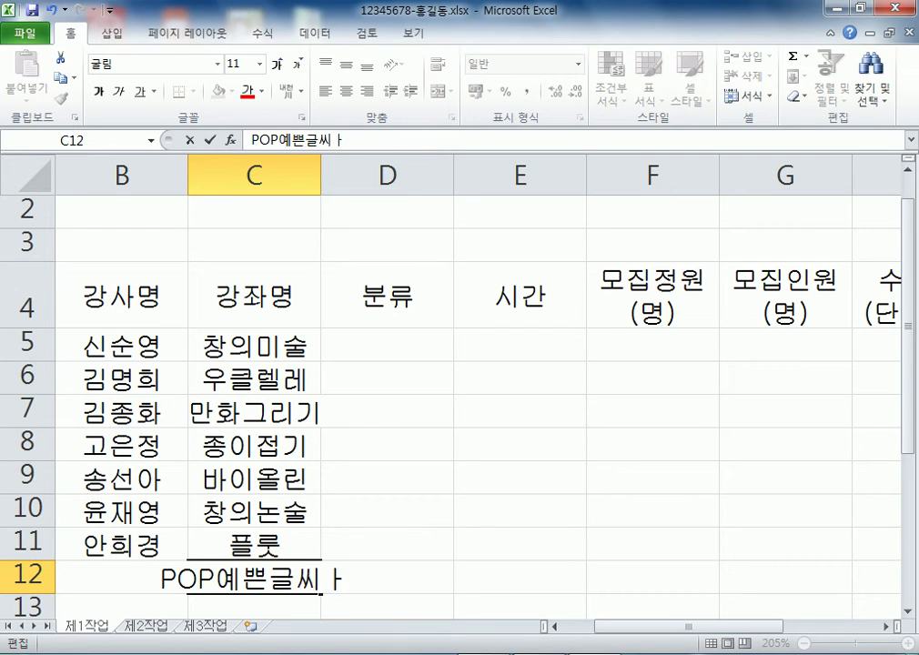
{"action": "key", "text": "BackSpace"}
{"action": "key", "text": "Tab"}
{"action": "key", "text": "Up"}
{"action": "key", "text": "Up"}
{"action": "key", "text": "Up"}
{"action": "key", "text": "Up"}
{"action": "key", "text": "Up"}
{"action": "key", "text": "Up"}
{"action": "key", "text": "Up"}
Enter 창의교실, 음악교실 and 미술교실 in D5:D7
{"action": "type", "text": "창의교실"}
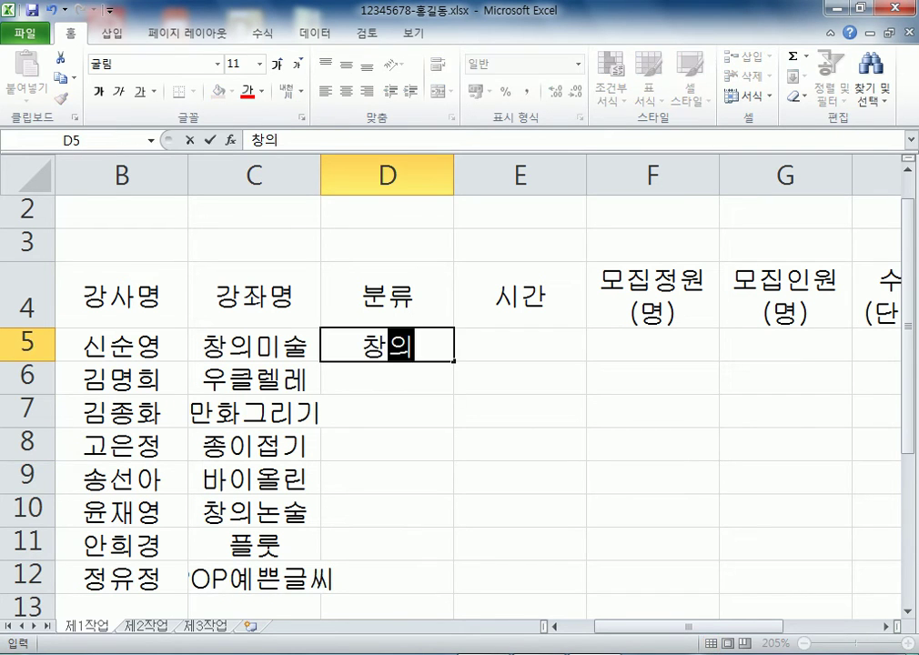
{"action": "key", "text": "Return"}
{"action": "type", "text": "응"}
{"action": "key", "text": "BackSpace"}
{"action": "type", "text": "므"}
{"action": "key", "text": "BackSpace"}
{"action": "key", "text": "BackSpace"}
{"action": "type", "text": "음악교실"}
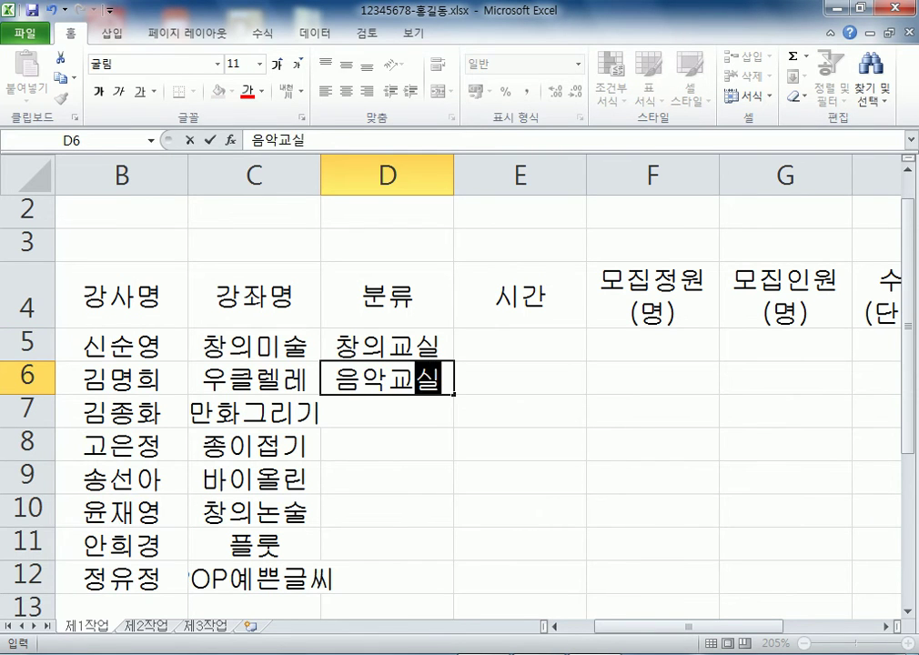
{"action": "key", "text": "Return"}
{"action": "type", "text": "미술교실"}
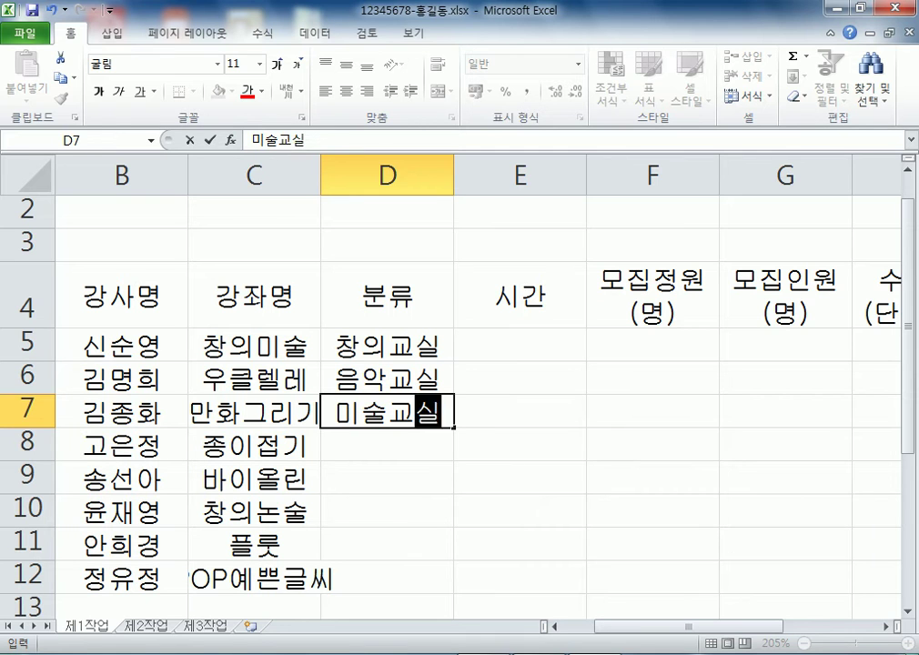
{"action": "key", "text": "Return"}
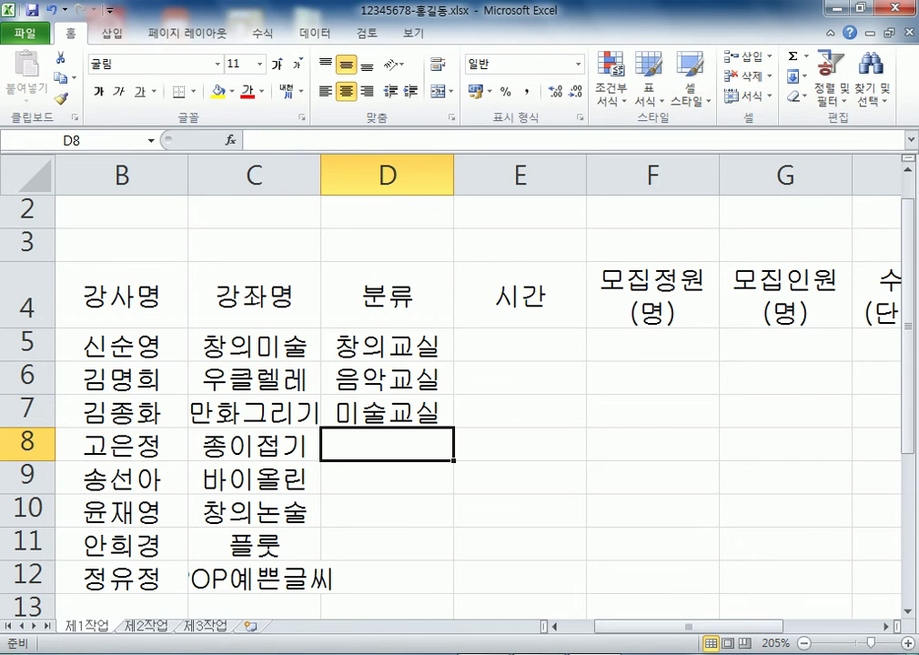
Fill D8:D12 with 미술교실, 음악교실, 창의교실, 음악교실, 미술교실 via AutoComplete
{"action": "type", "text": "미술교실"}
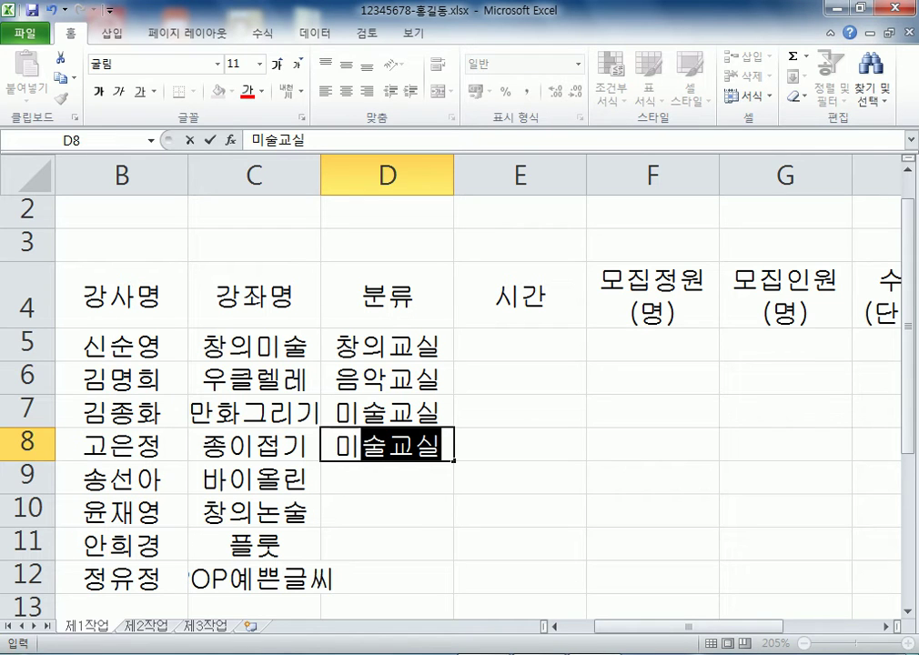
{"action": "key", "text": "Return"}
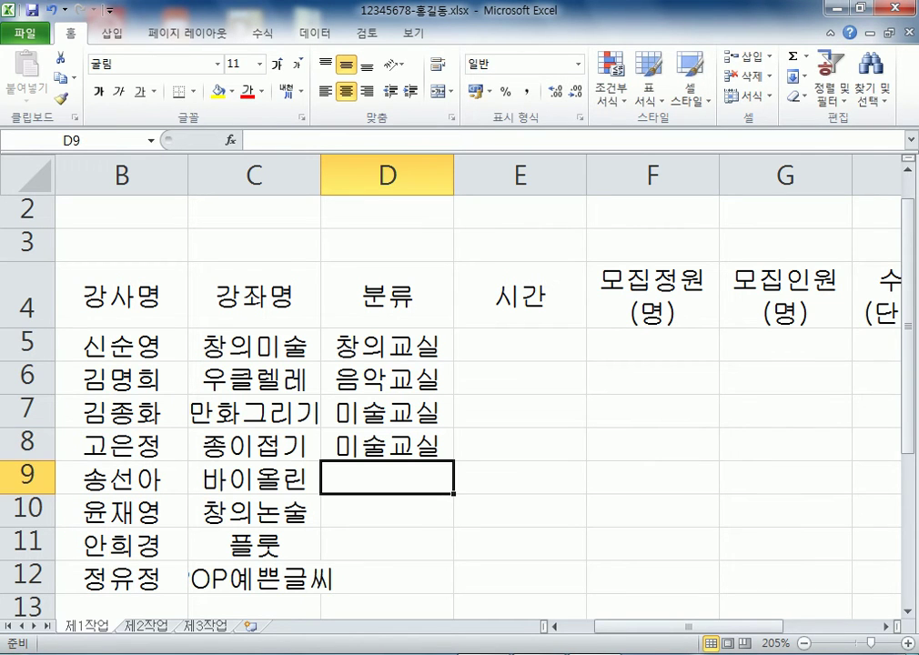
{"action": "type", "text": "음악교실"}
{"action": "key", "text": "Return"}
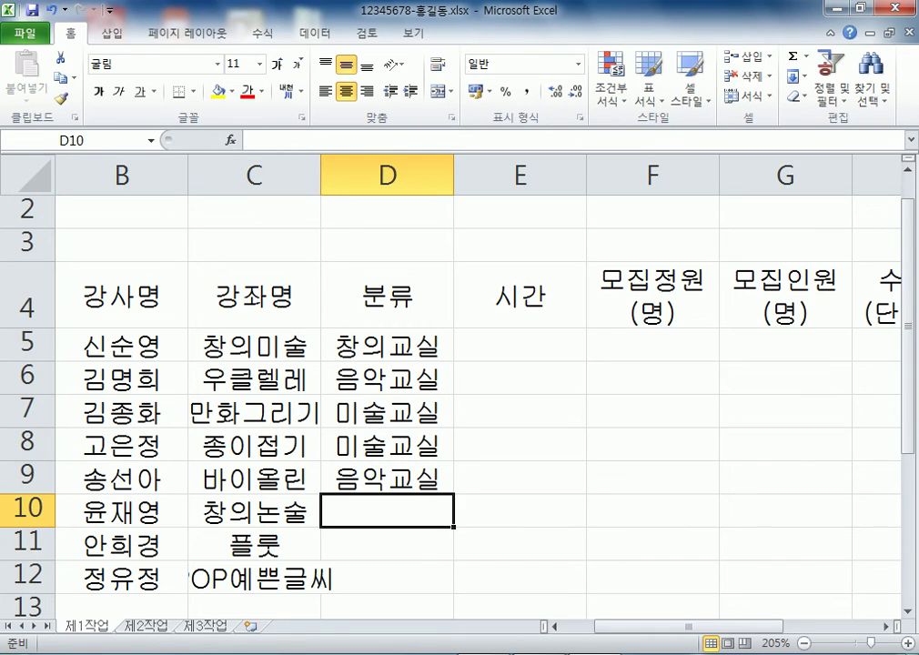
{"action": "type", "text": "창의교실"}
{"action": "key", "text": "Return"}
{"action": "type", "text": "음악교실"}
{"action": "key", "text": "Return"}
{"action": "type", "text": "미술교실"}
{"action": "key", "text": "Return"}
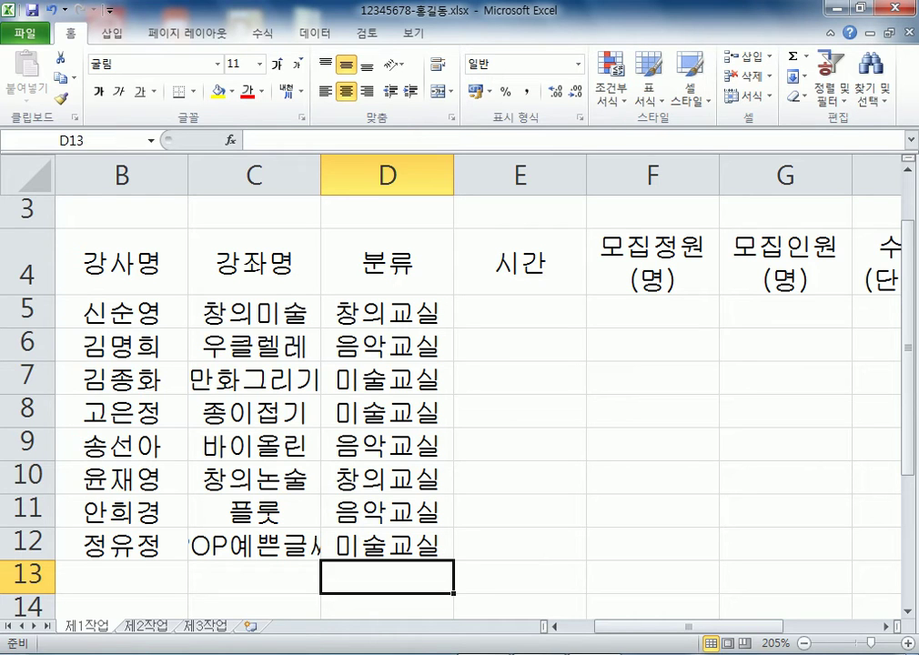
Enter weekly sessions starting at E5: 주 2회, 주 3회, and further counts
{"action": "left_click", "coordinate": [520, 311]}
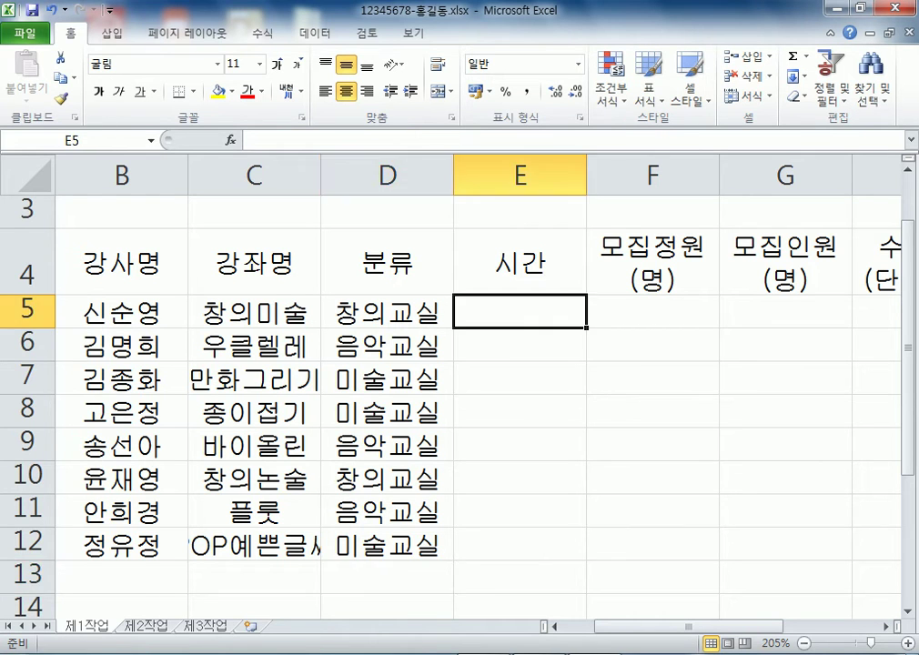
{"action": "type", "text": "주"}
{"action": "type", "text": " 2회"}
{"action": "key", "text": "Return"}
{"action": "type", "text": "주 2"}
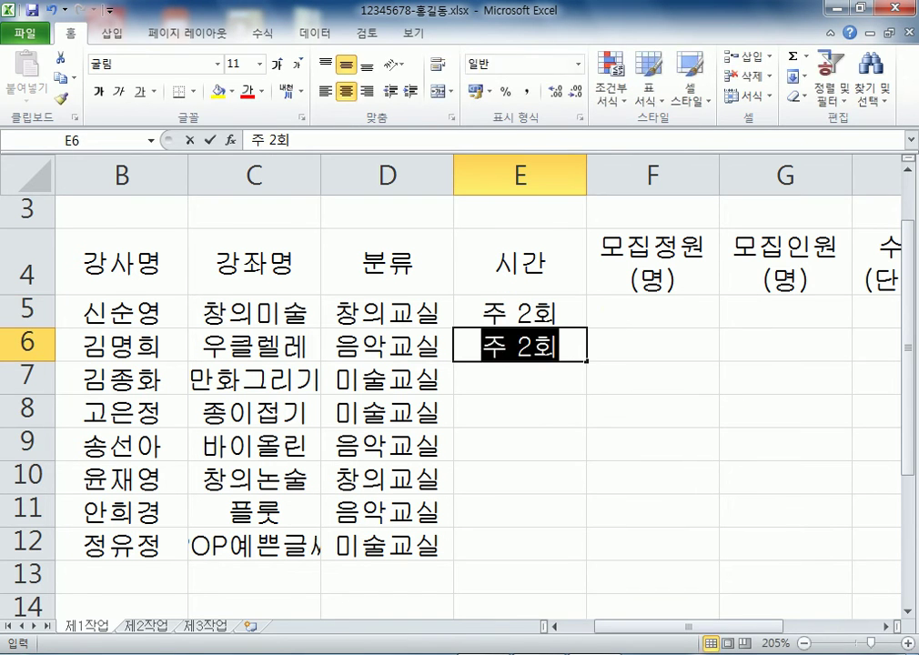
{"action": "key", "text": "BackSpace"}
{"action": "type", "text": "3회"}
{"action": "key", "text": "Return"}
{"action": "type", "text": "2ㅜ 3회"}
{"action": "key", "text": "Return"}
{"action": "type", "text": "주 2회"}
{"action": "key", "text": "Return"}
Correct the mistyped E7 entry to 주 3회
{"action": "key", "text": "Up"}
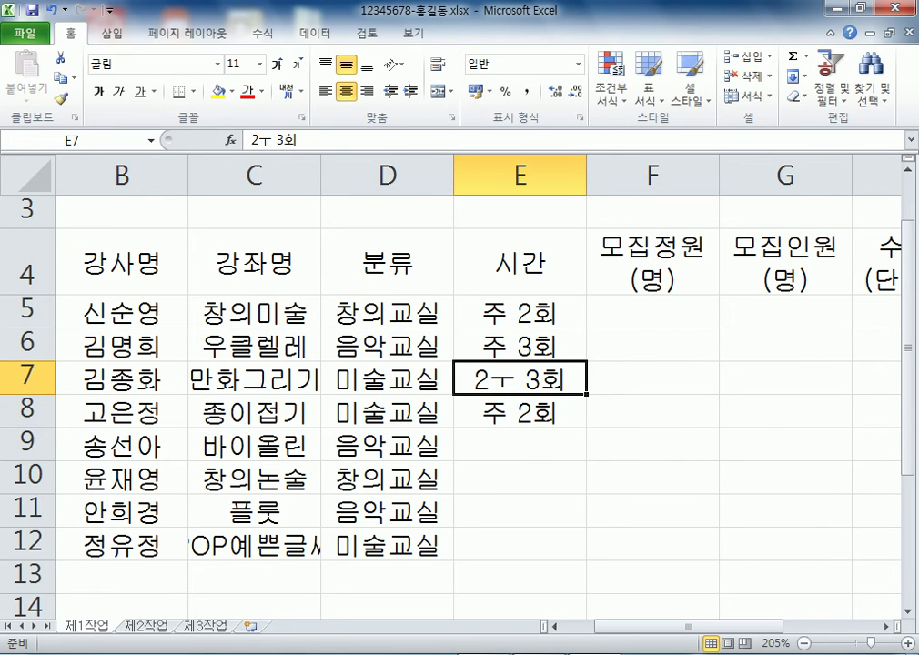
{"action": "key", "text": "Up"}
{"action": "double_click", "coordinate": [490, 380]}
{"action": "key", "text": "BackSpace"}
{"action": "key", "text": "Delete"}
{"action": "type", "text": "주"}
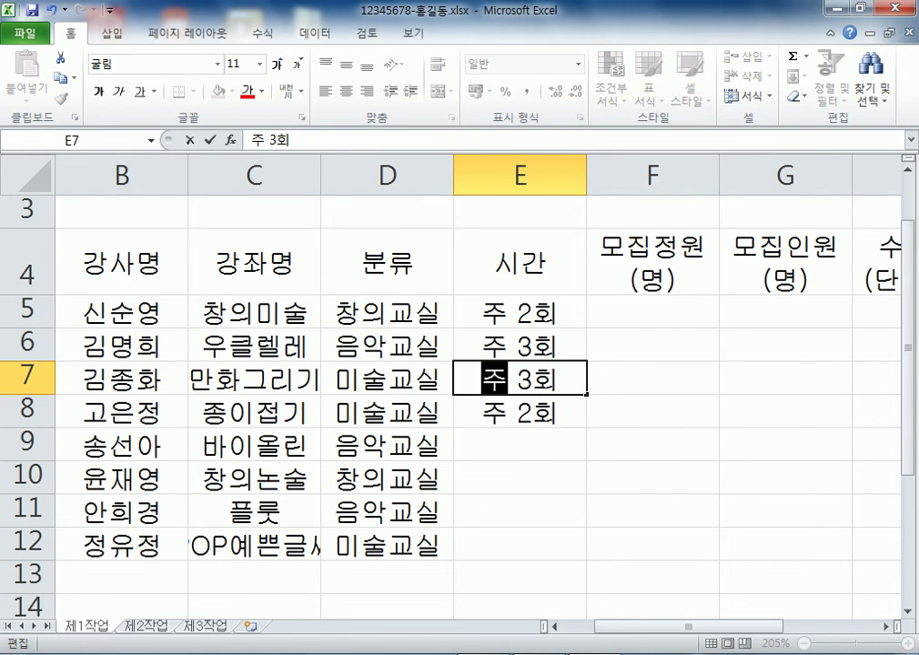
{"action": "key", "text": "Return"}
{"action": "key", "text": "Return"}
Enter the remaining sessions 주 3회, 주 4회, 주 3회, and begin 주 3회 in E12
{"action": "type", "text": "주 3"}
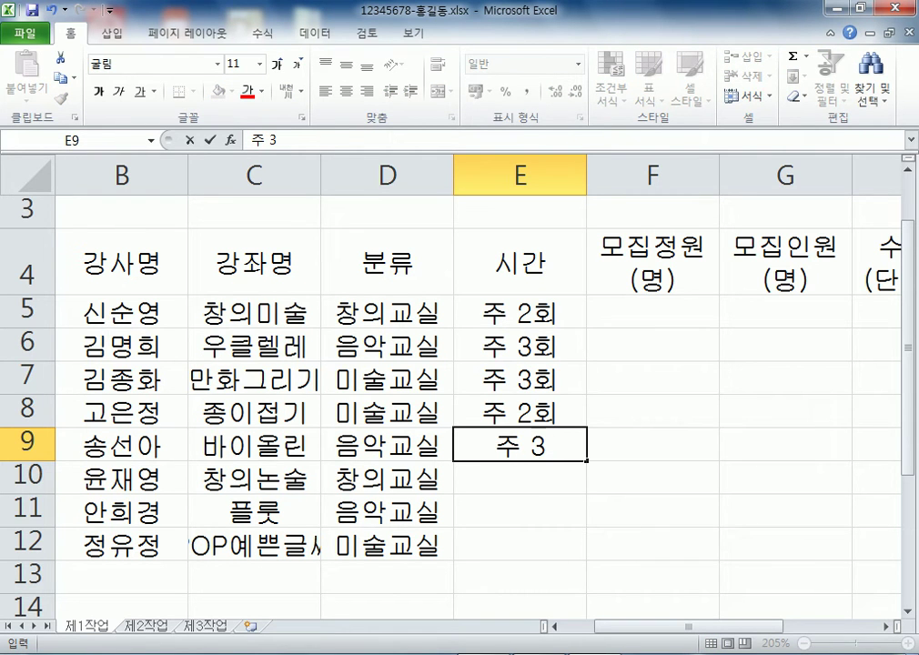
{"action": "type", "text": "회"}
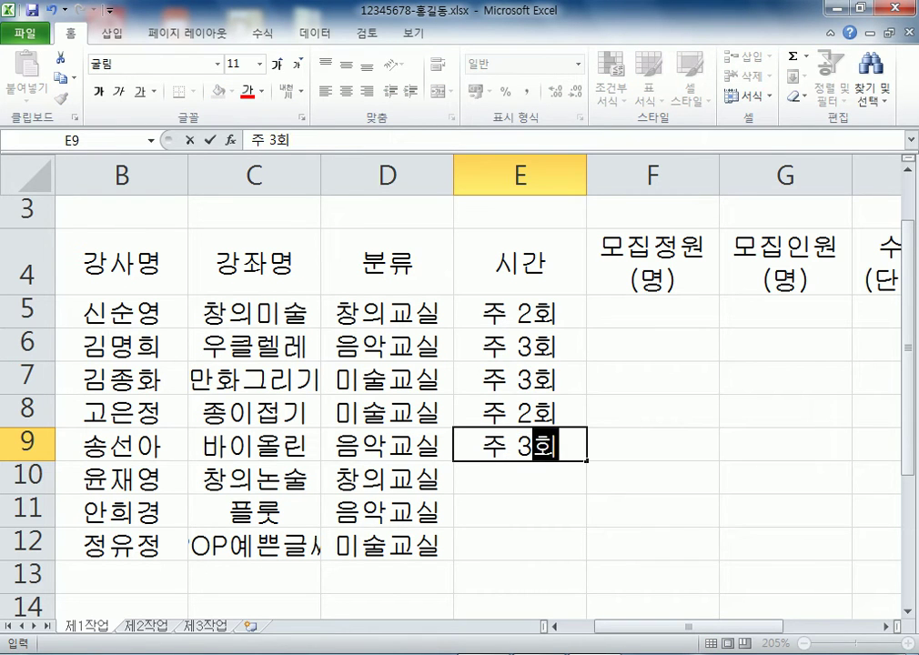
{"action": "key", "text": "Return"}
{"action": "type", "text": "주 4회"}
{"action": "key", "text": "Return"}
{"action": "type", "text": "주 3회"}
{"action": "key", "text": "BackSpace"}
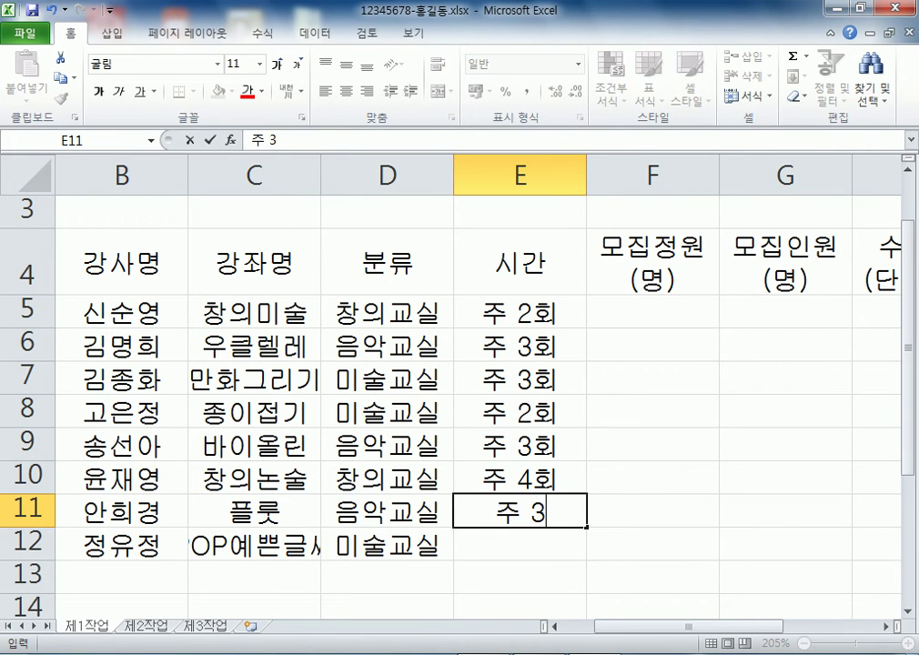
{"action": "key", "text": "BackSpace"}
{"action": "type", "text": "3회"}
{"action": "key", "text": "Return"}
{"action": "type", "text": "주 "}
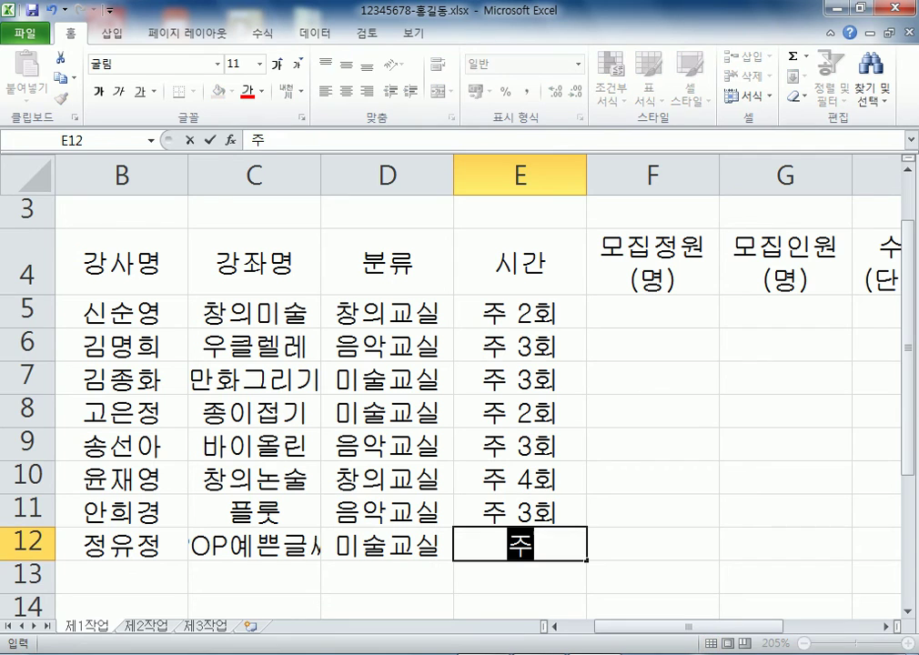
{"action": "type", "text": "3회"}
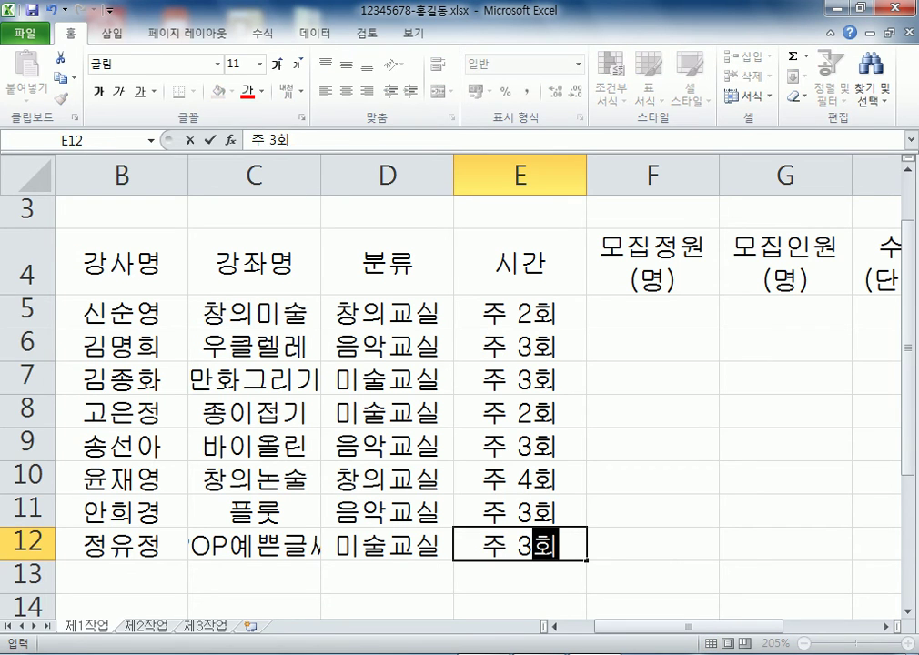
Enter the 모집정원 values 180, 200, 1200, 80, 200, 80, 150, 60 into F5:F12
{"action": "left_click_drag", "start_coordinate": [653, 312], "coordinate": [785, 544]}
{"action": "type", "text": "180"}
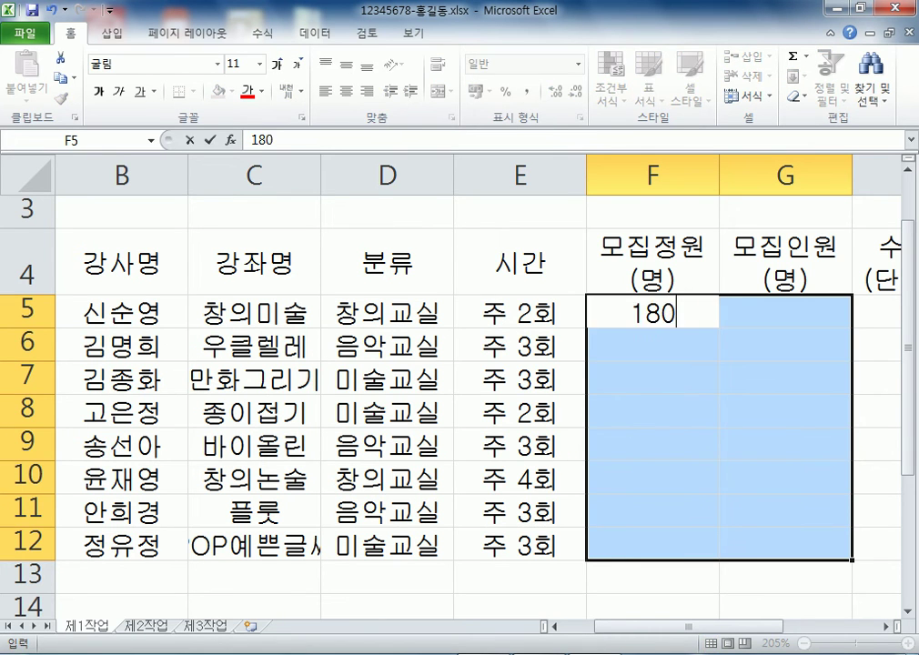
{"action": "key", "text": "Return"}
{"action": "type", "text": "200"}
{"action": "key", "text": "Return"}
{"action": "type", "text": "2"}
{"action": "key", "text": "BackSpace"}
{"action": "type", "text": "1200"}
{"action": "key", "text": "Return"}
{"action": "type", "text": "80"}
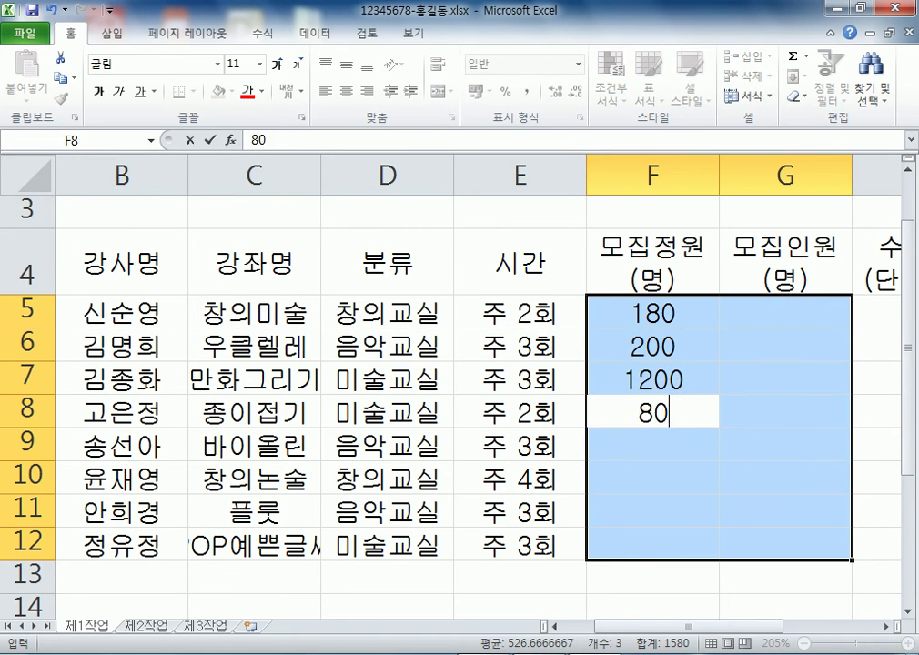
{"action": "key", "text": "Return"}
{"action": "type", "text": "200"}
{"action": "key", "text": "Return"}
{"action": "type", "text": "80"}
{"action": "key", "text": "Return"}
{"action": "type", "text": "150"}
{"action": "key", "text": "Return"}
{"action": "type", "text": "60"}
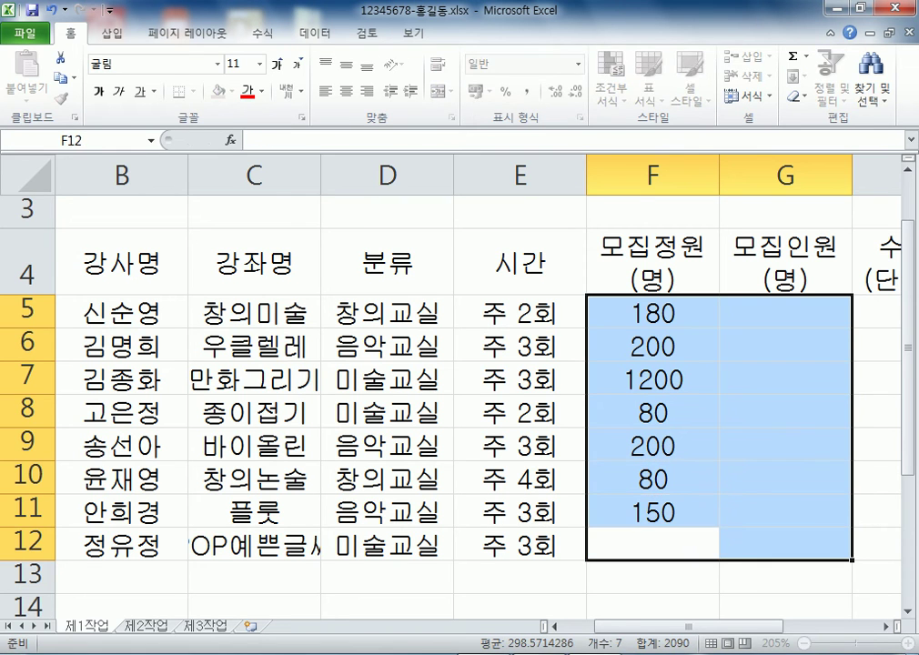
{"action": "key", "text": "Return"}
Enter the 모집인원 values 180, 200, 113, 75, 200, 75, 142, 55 into G5:G12
{"action": "type", "text": "180"}
{"action": "key", "text": "Return"}
{"action": "type", "text": "200"}
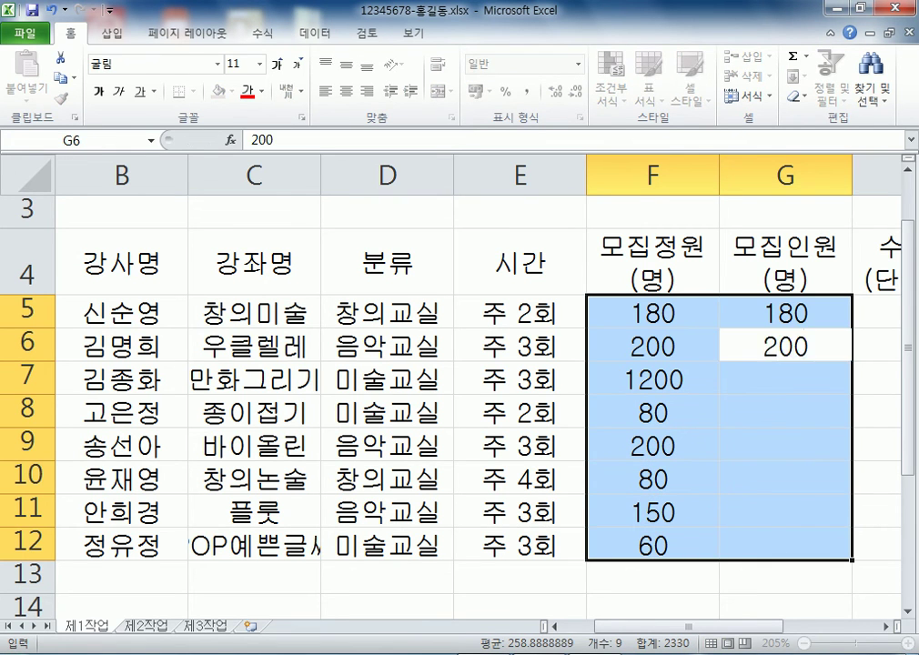
{"action": "key", "text": "Return"}
{"action": "type", "text": "113"}
{"action": "key", "text": "Return"}
{"action": "type", "text": "75"}
{"action": "key", "text": "Return"}
{"action": "type", "text": "200"}
{"action": "key", "text": "Return"}
{"action": "type", "text": "75"}
{"action": "key", "text": "Return"}
{"action": "type", "text": "142"}
{"action": "key", "text": "Return"}
{"action": "type", "text": "55"}
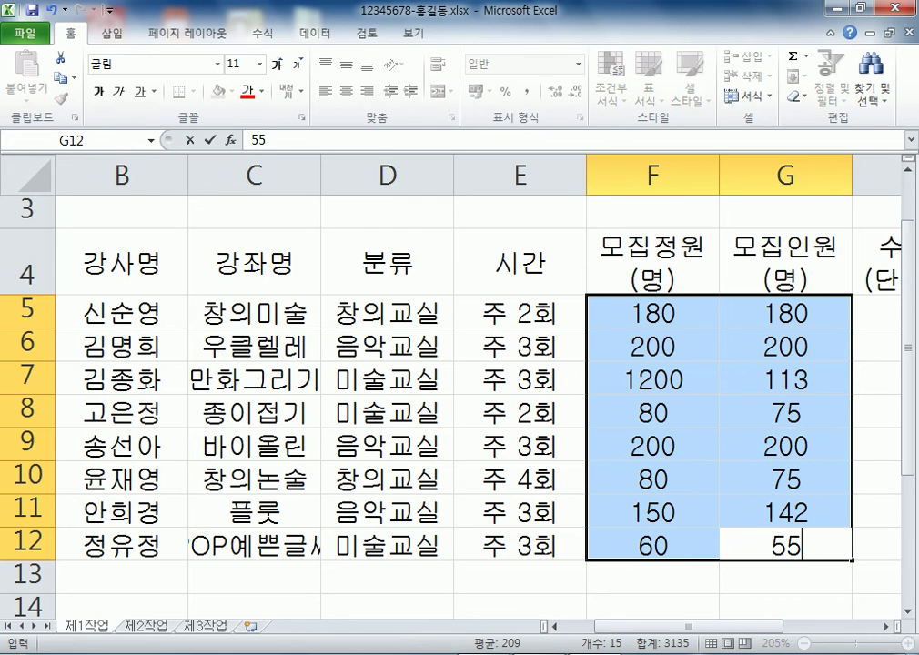
{"action": "key", "text": "Right"}
Enter fees 85000, 75000, 85000, 60000, 150000, 75000, 140000, 65000 into H5:H12
{"action": "key", "text": "Up"}
{"action": "key", "text": "Up"}
{"action": "key", "text": "Up"}
{"action": "key", "text": "Up"}
{"action": "key", "text": "Up"}
{"action": "key", "text": "Up"}
{"action": "key", "text": "Up"}
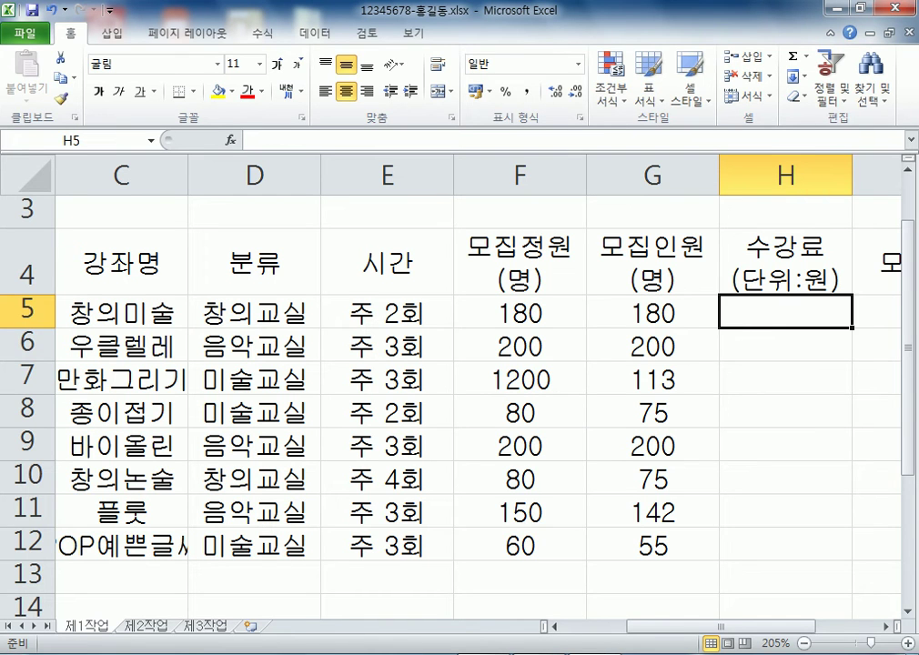
{"action": "type", "text": "85"}
{"action": "key", "text": "Return"}
{"action": "type", "text": "75000"}
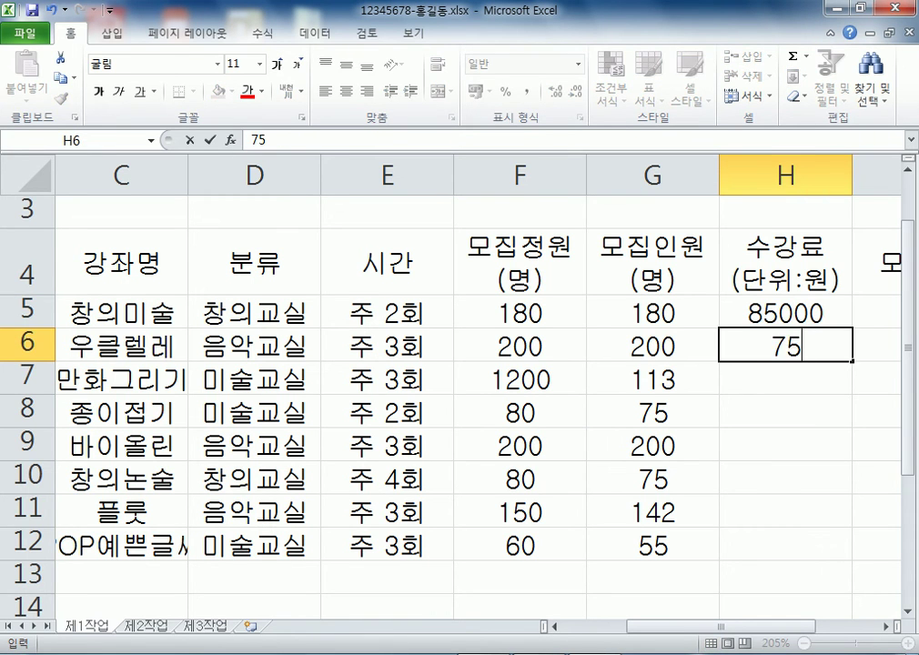
{"action": "key", "text": "Return"}
{"action": "type", "text": "85000"}
{"action": "key", "text": "Return"}
{"action": "type", "text": "60000"}
{"action": "key", "text": "Return"}
{"action": "type", "text": "150000"}
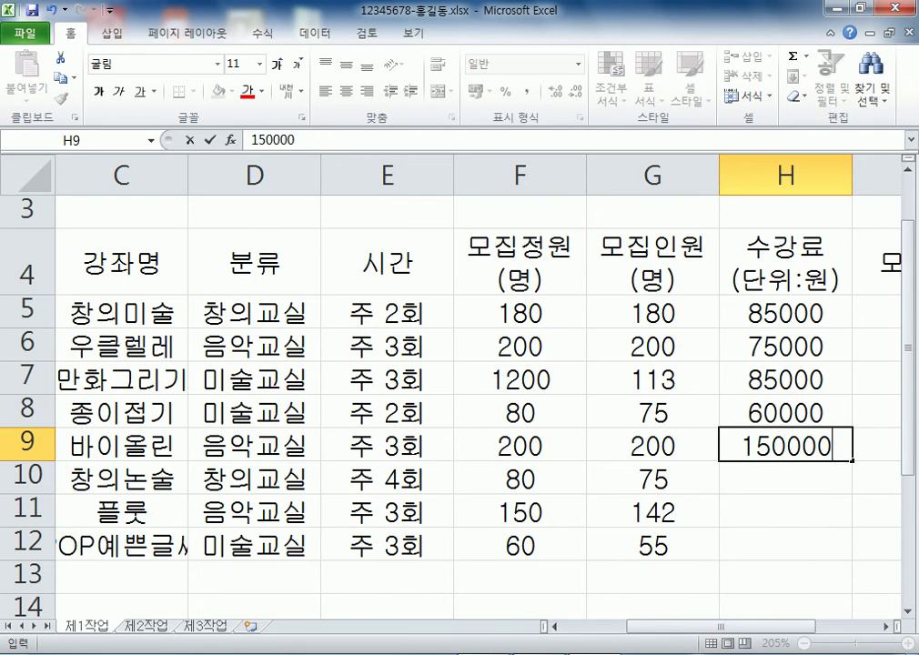
{"action": "key", "text": "Return"}
{"action": "type", "text": "75000"}
{"action": "key", "text": "Return"}
{"action": "type", "text": "140000"}
{"action": "key", "text": "Return"}
{"action": "type", "text": "65000"}
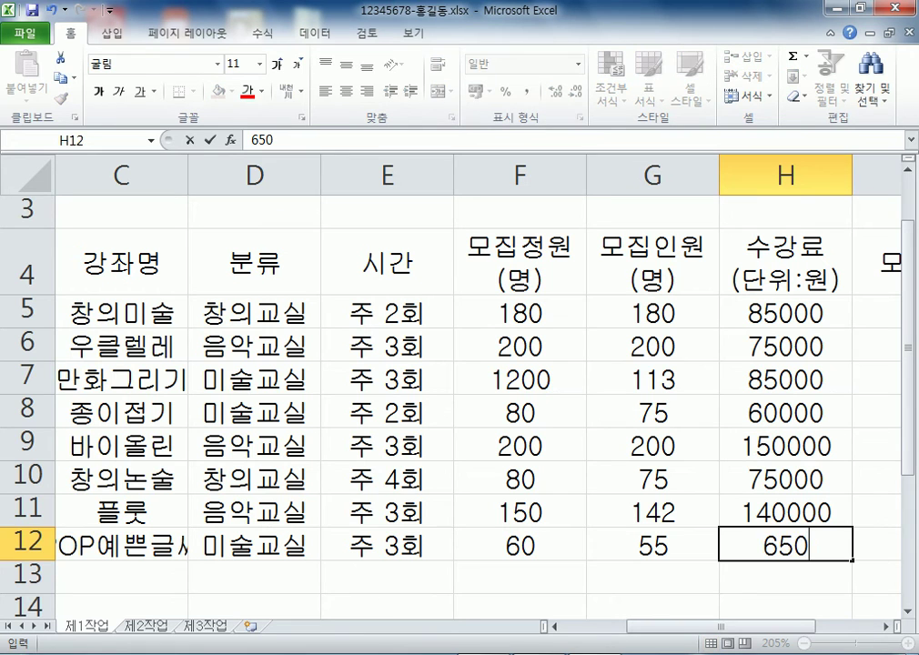
{"action": "key", "text": "Return"}
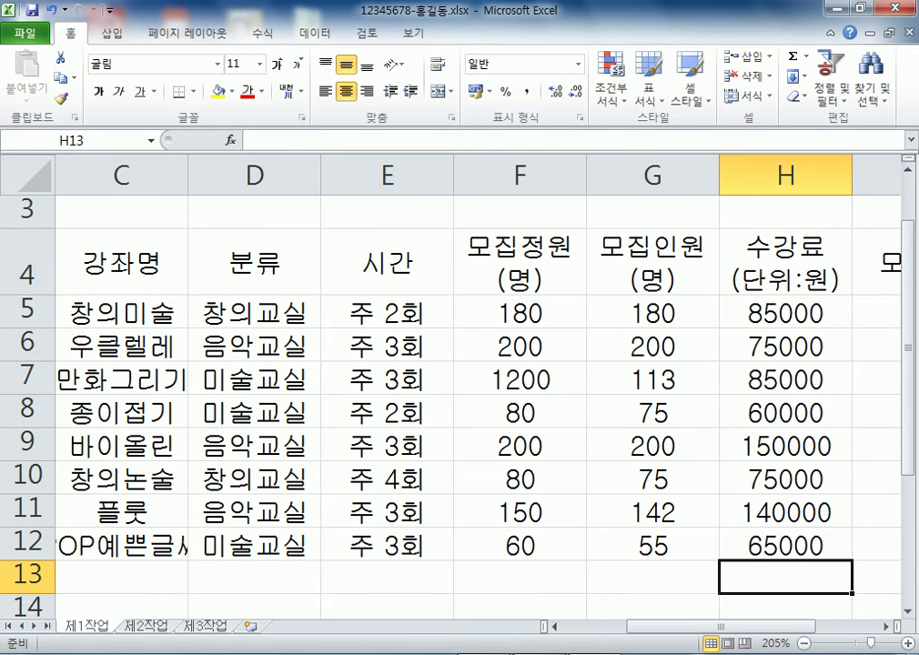
{"action": "scroll", "coordinate": [455, 382], "scroll_direction": "down", "scroll_amount": 3}
{"action": "scroll", "coordinate": [455, 382], "scroll_direction": "down", "scroll_amount": 1}
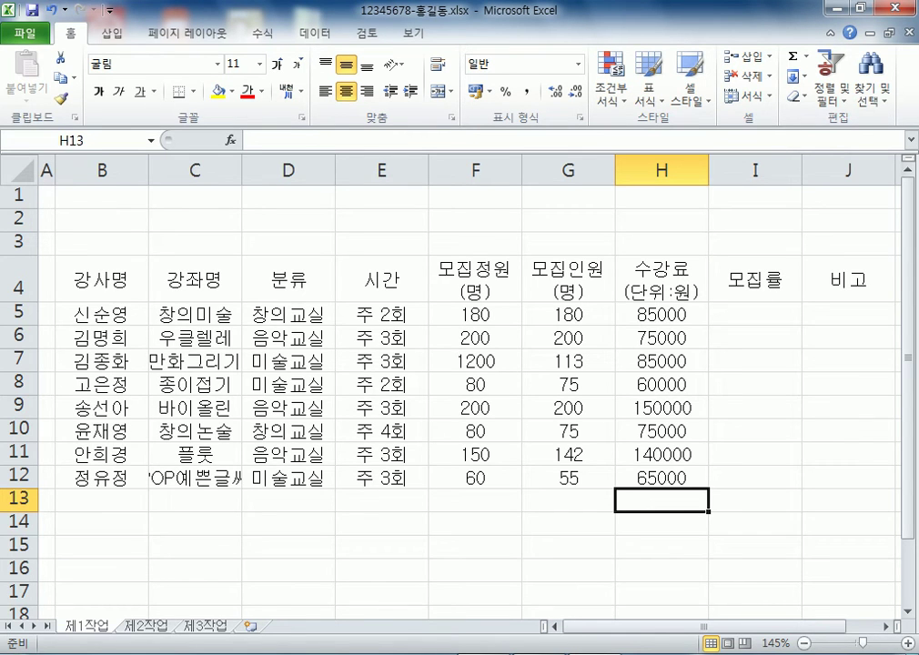
{"action": "left_click", "coordinate": [102, 196]}
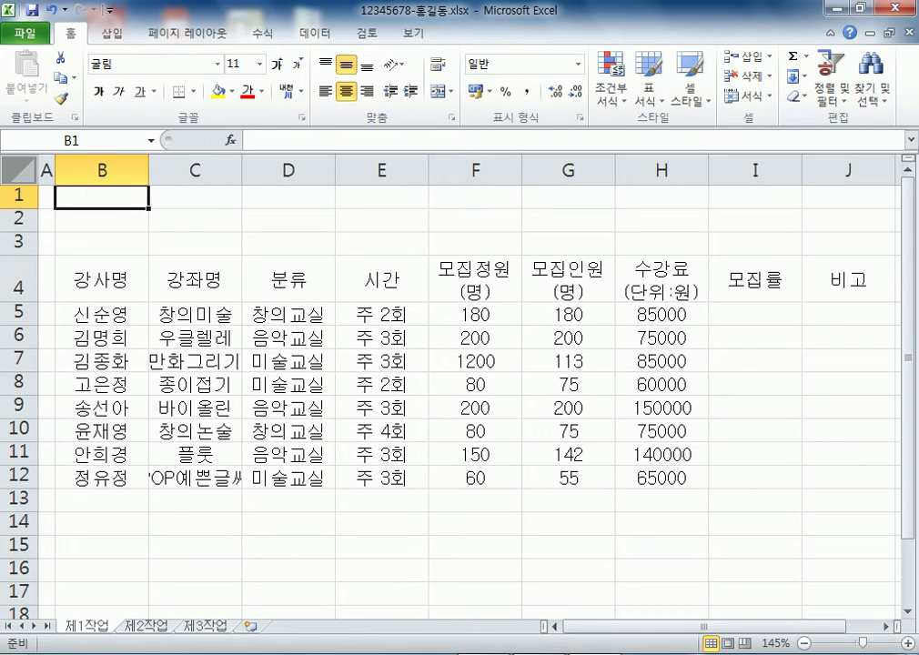
{"action": "left_click", "coordinate": [18, 169]}
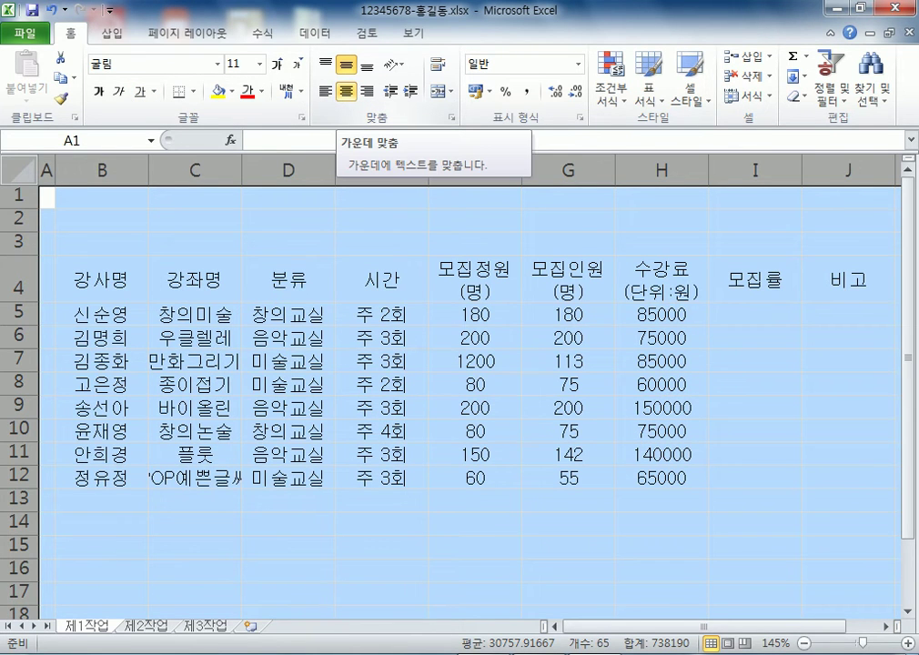
{"action": "left_click", "coordinate": [346, 91]}
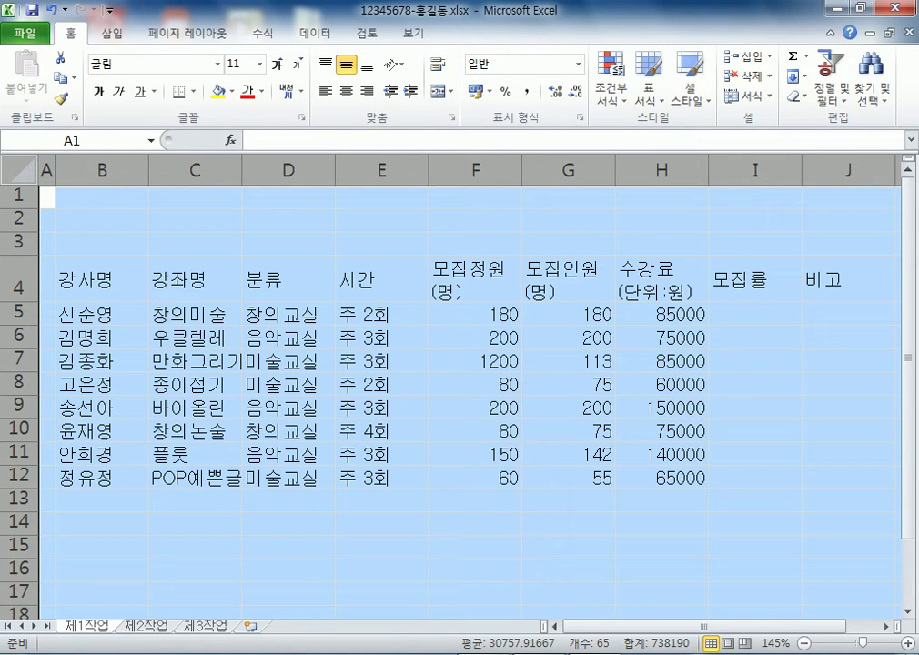
Re-centre the cells, then right-align the headcount figures in F5:G12
{"action": "left_click", "coordinate": [345, 91]}
{"action": "left_click_drag", "start_coordinate": [475, 314], "coordinate": [567, 477]}
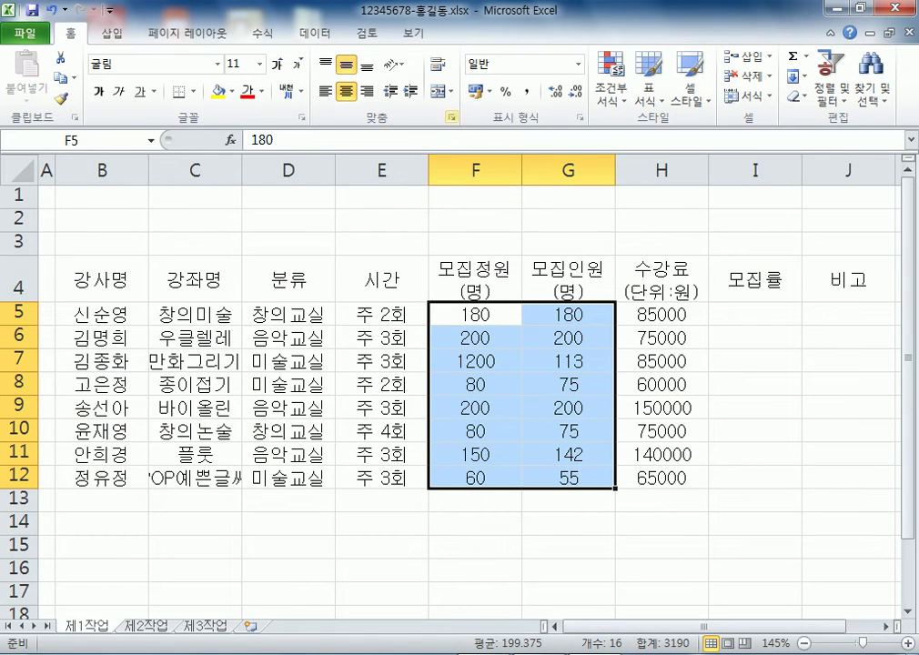
{"action": "left_click", "coordinate": [367, 91]}
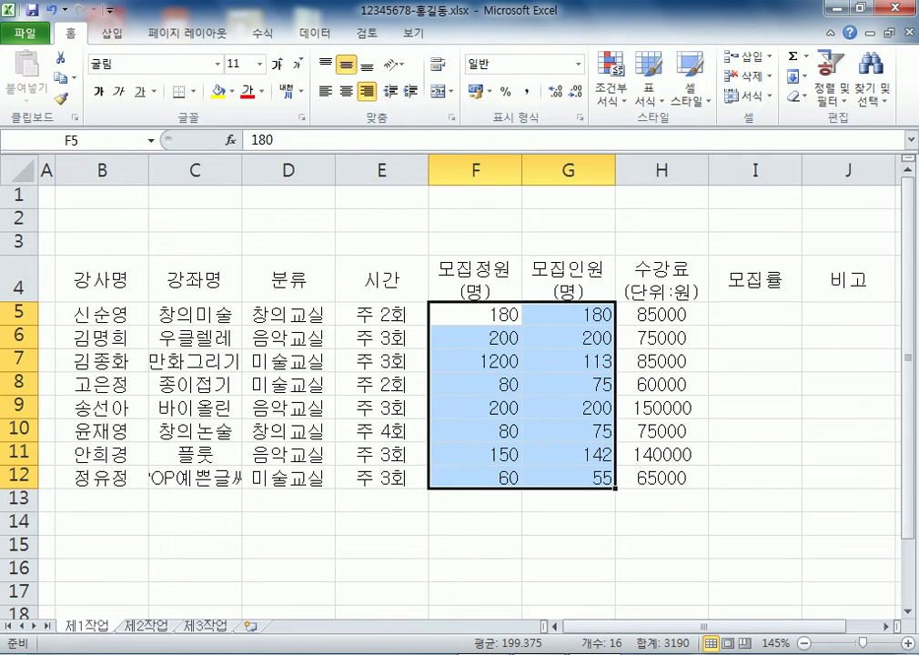
{"action": "left_click_drag", "start_coordinate": [662, 314], "coordinate": [661, 477]}
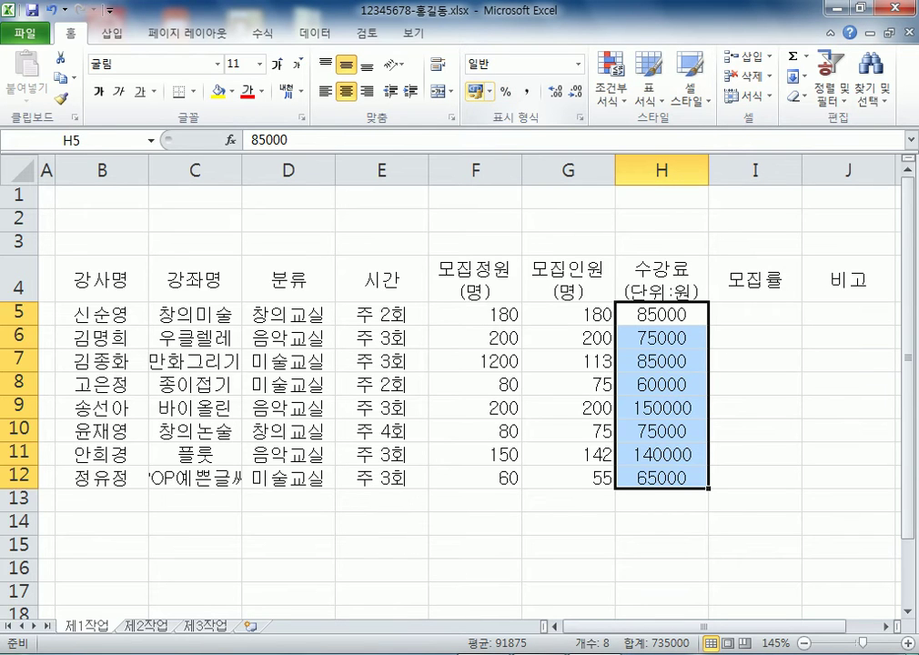
Apply the 회계 accounting format to the fees in H5:H12, e.g. ₩ 85,000
{"action": "left_click", "coordinate": [474, 91]}
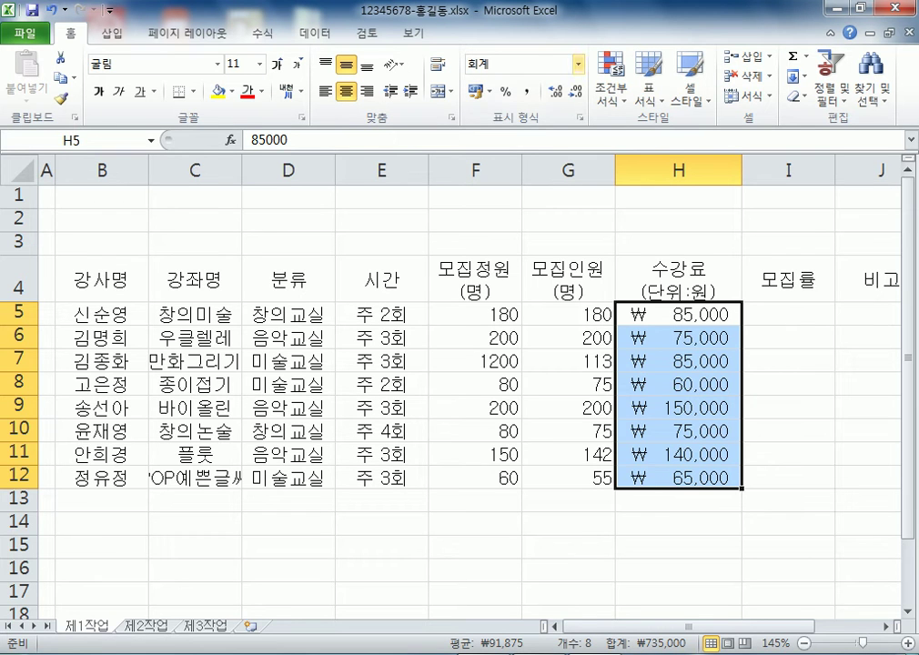
{"action": "left_click", "coordinate": [577, 63]}
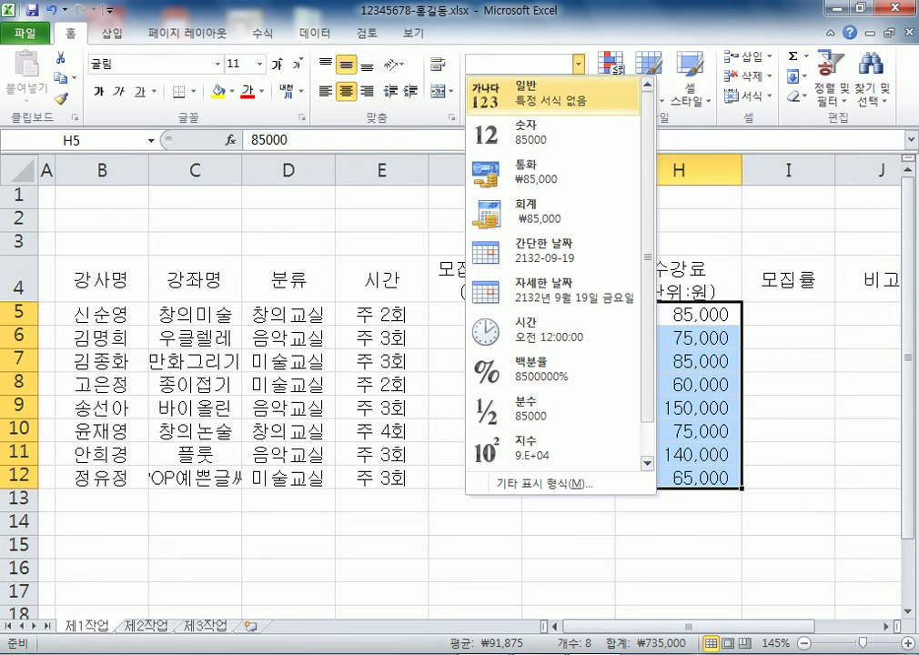
{"action": "left_click", "coordinate": [509, 84]}
{"action": "left_click", "coordinate": [578, 64]}
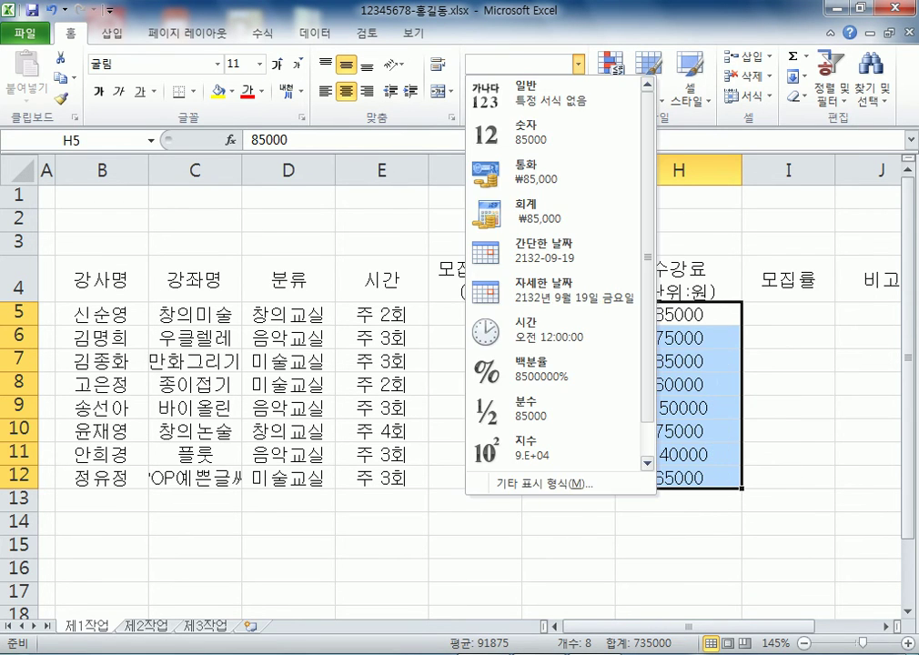
{"action": "key", "text": "Escape"}
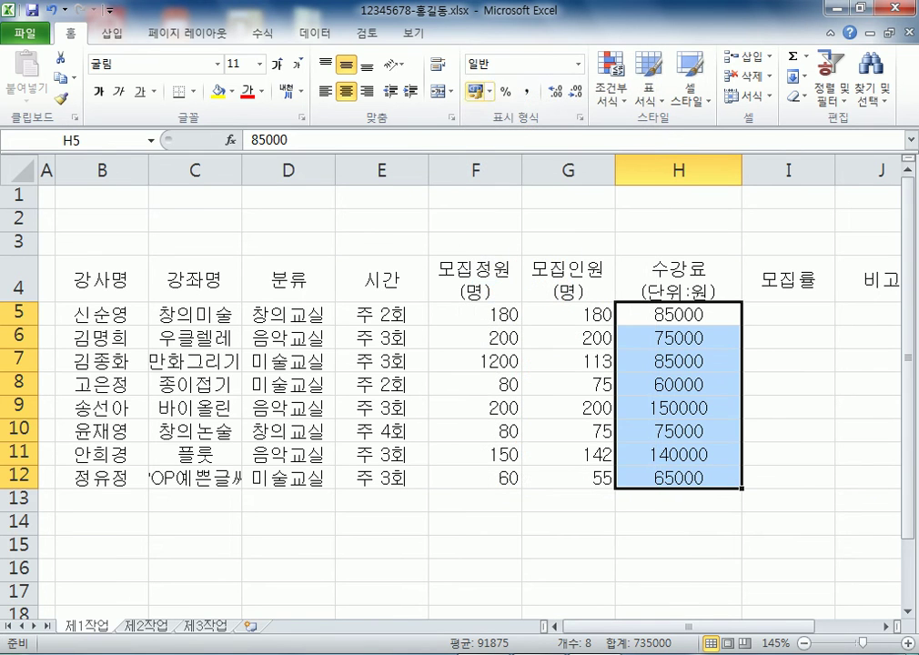
{"action": "left_click", "coordinate": [475, 91]}
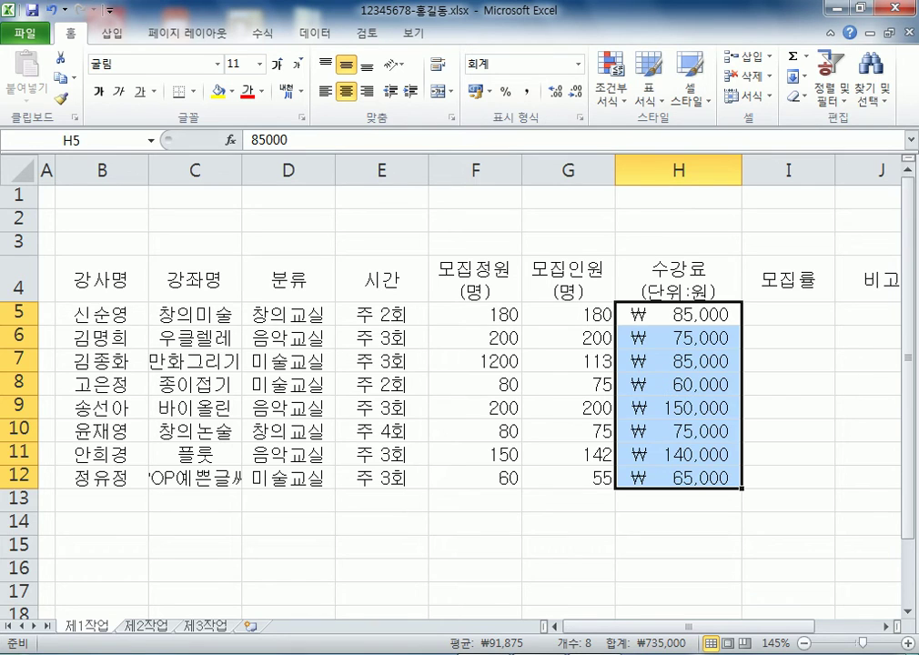
Select rows 1 to 3 at the top of the sheet
{"action": "scroll", "coordinate": [455, 391], "scroll_direction": "down", "scroll_amount": 2}
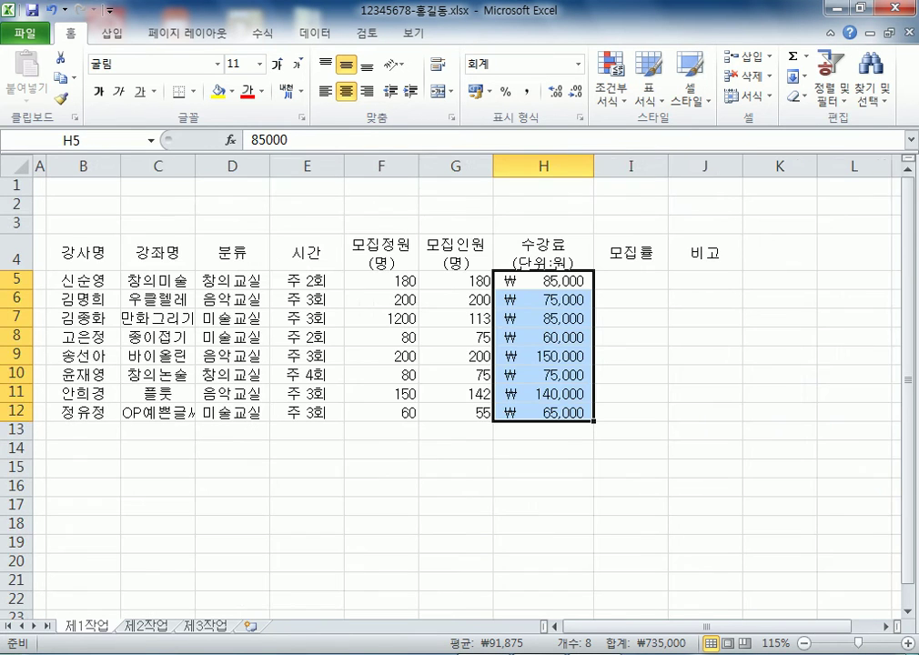
{"action": "scroll", "coordinate": [455, 391], "scroll_direction": "down", "scroll_amount": 1}
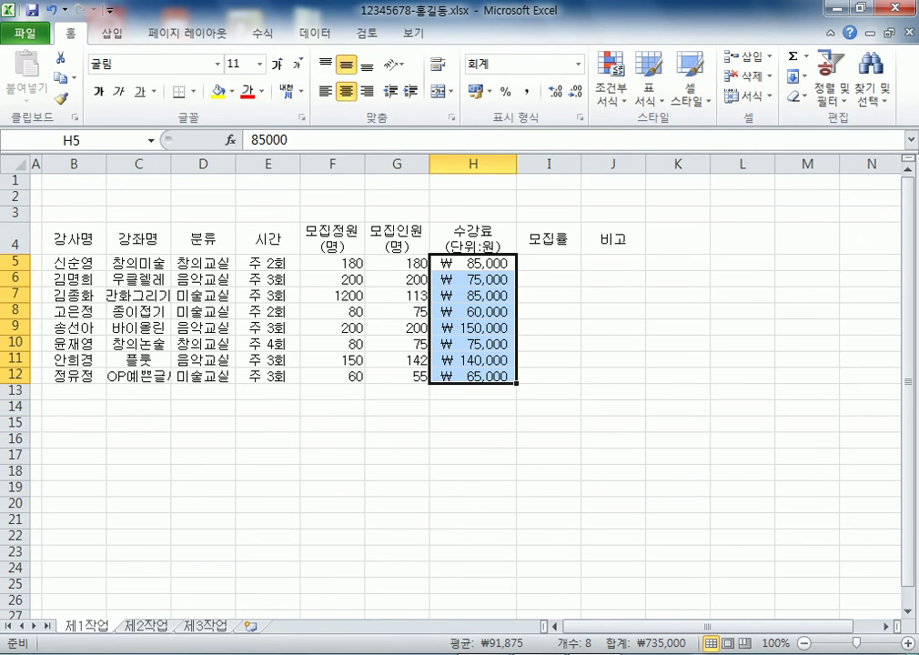
{"action": "left_click", "coordinate": [35, 262]}
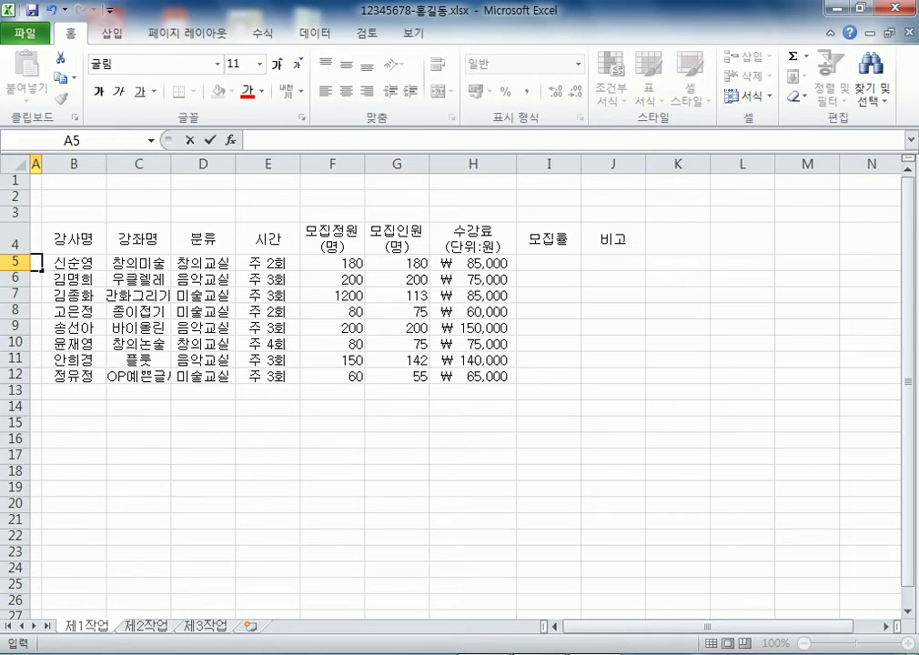
{"action": "left_click_drag", "start_coordinate": [14, 180], "coordinate": [13, 212]}
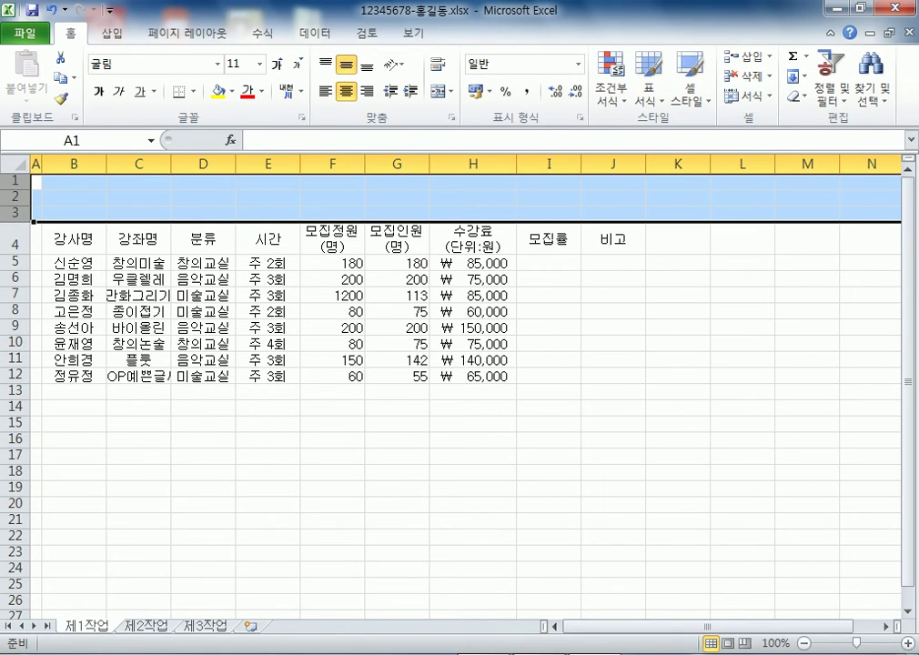
Select the header row B4:J4 and bring up the Windows Start menu
{"action": "left_click", "coordinate": [332, 263]}
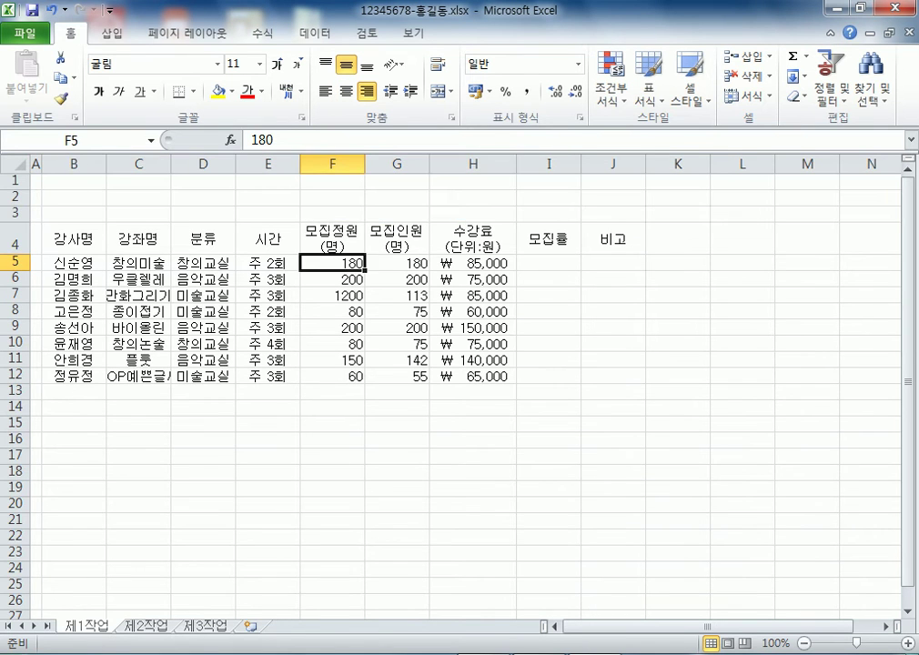
{"action": "left_click_drag", "start_coordinate": [74, 240], "coordinate": [613, 239]}
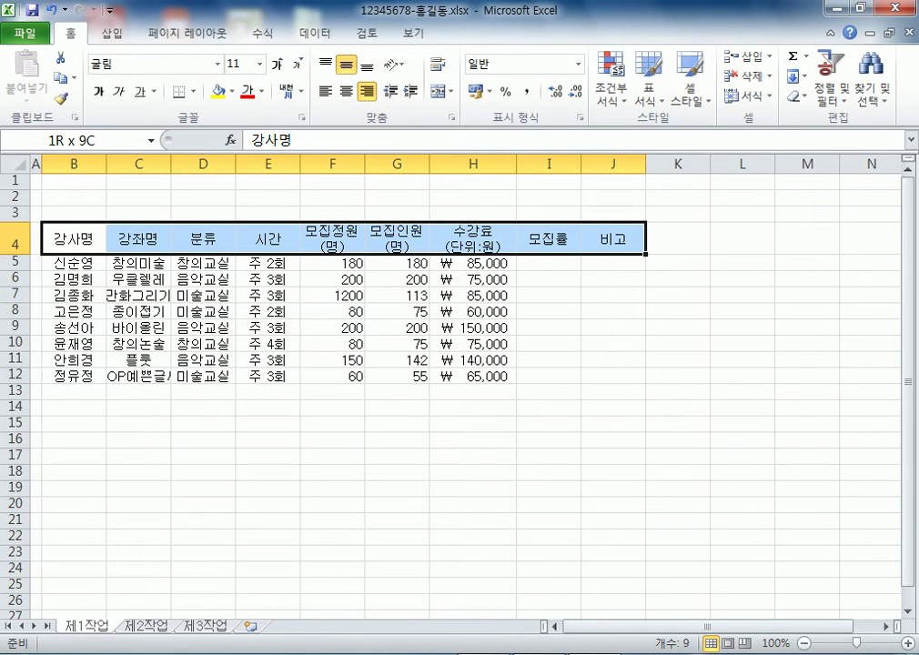
{"action": "key", "text": "ctrl+z"}
{"action": "left_click_drag", "start_coordinate": [548, 391], "coordinate": [613, 391]}
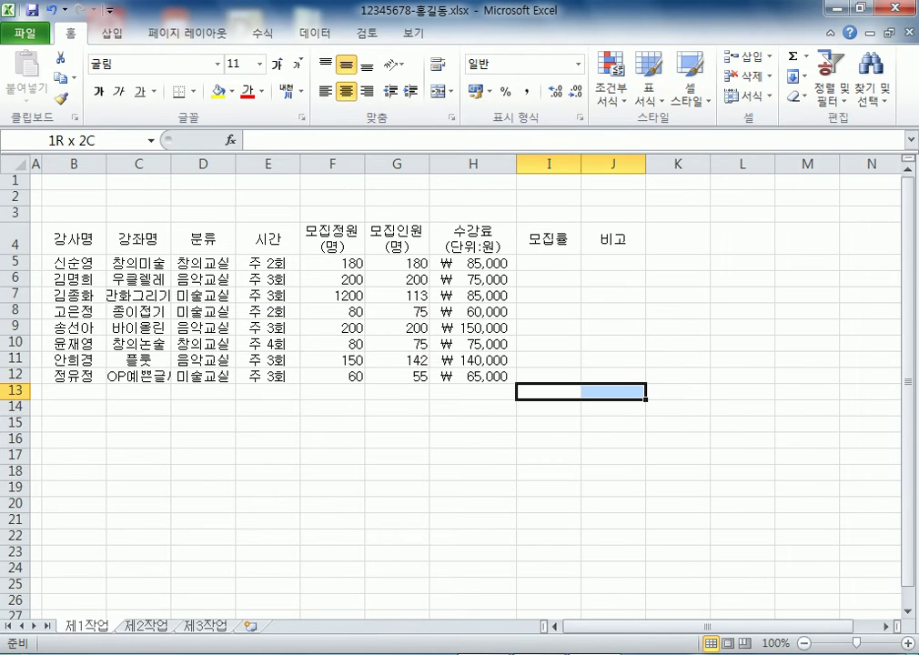
{"action": "left_click_drag", "start_coordinate": [73, 239], "coordinate": [613, 238]}
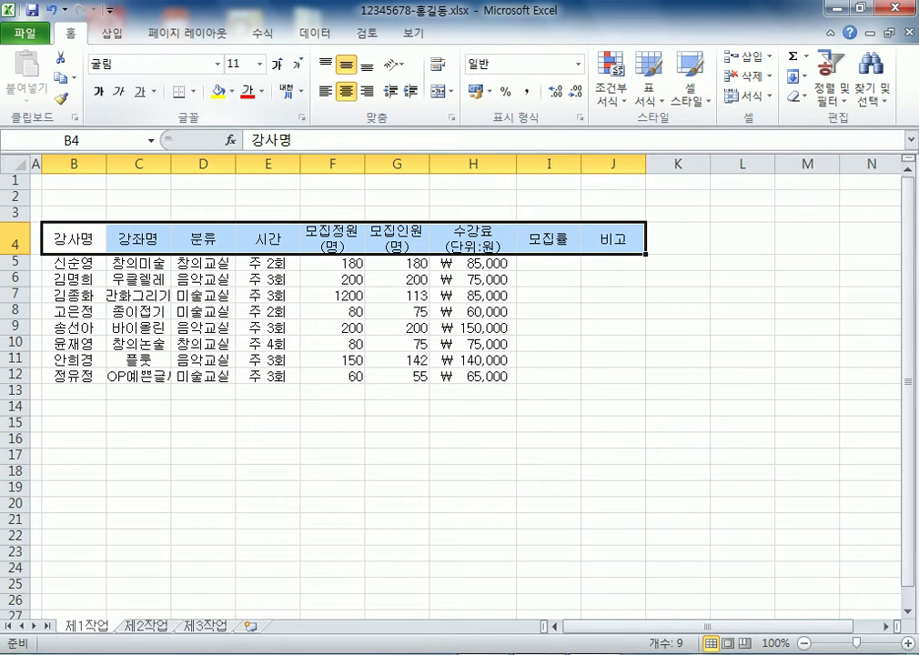
{"action": "key", "text": "super"}
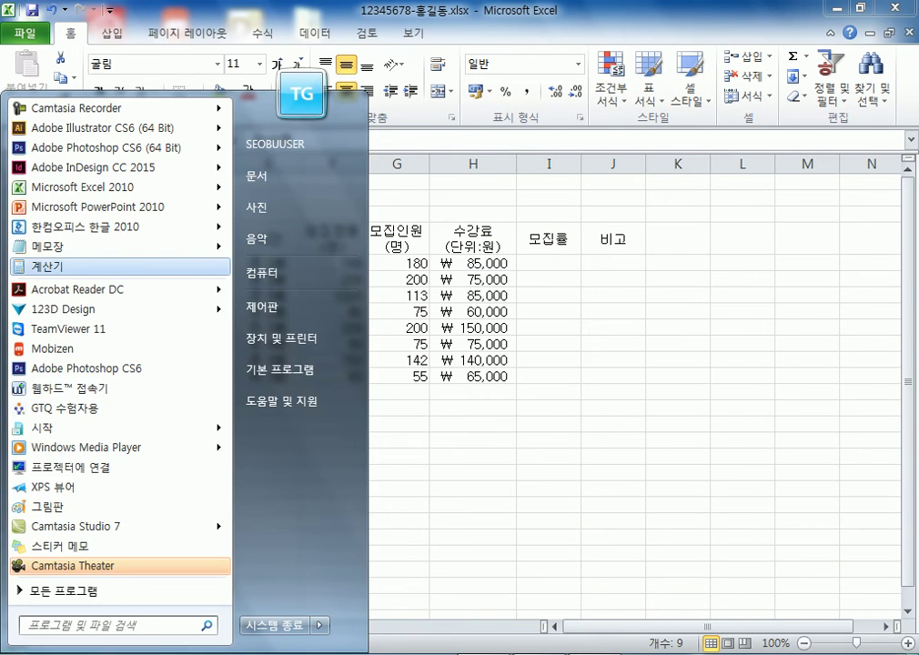
Launch Calculator, close it, and switch to the Notepad notes window
{"action": "left_click", "coordinate": [47, 266]}
{"action": "key", "text": "alt+Tab"}
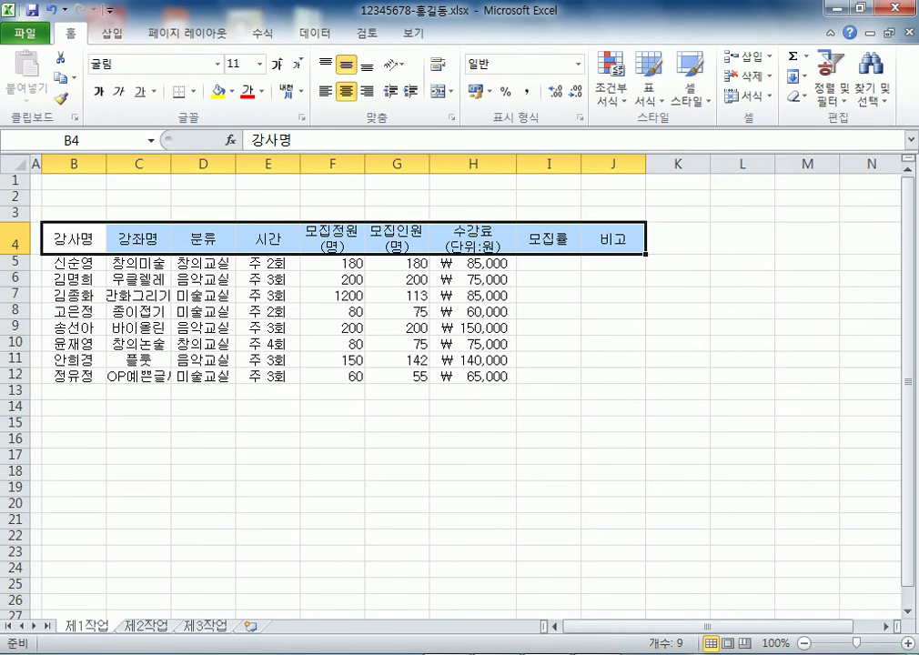
{"action": "key", "text": "alt+Tab"}
{"action": "key", "text": "alt+F4"}
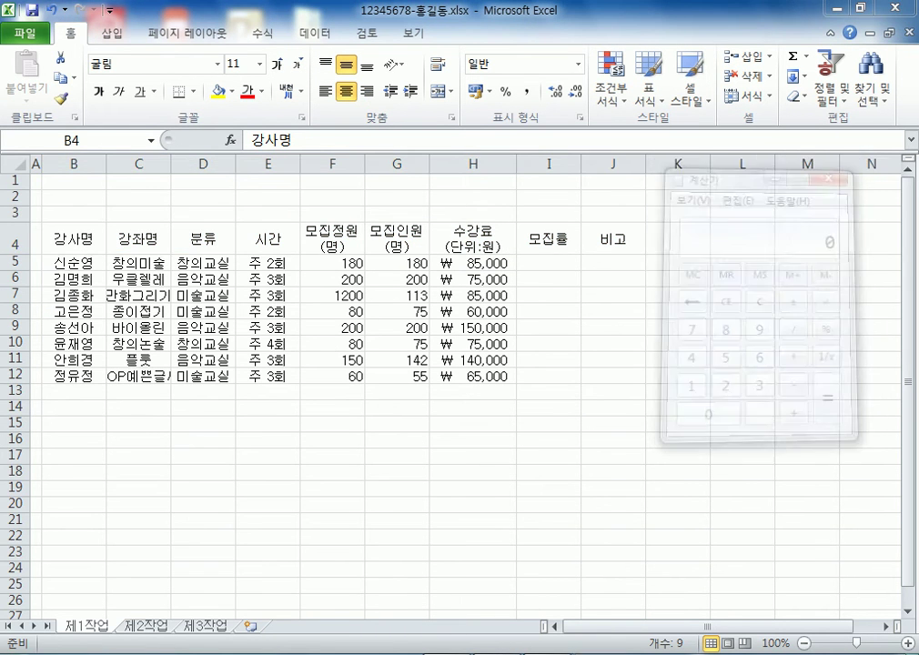
{"action": "key", "text": "alt+Tab"}
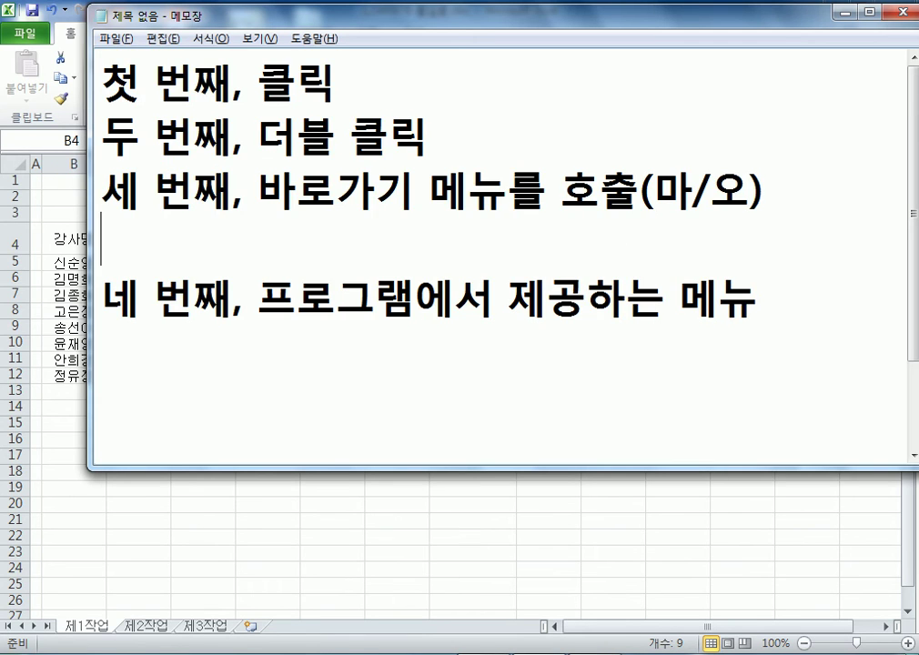
Replace the Notepad text with '오피스 메뉴' followed by '풀다운 메뉴 > 리본 메뉴'
{"action": "key", "text": "ctrl+a"}
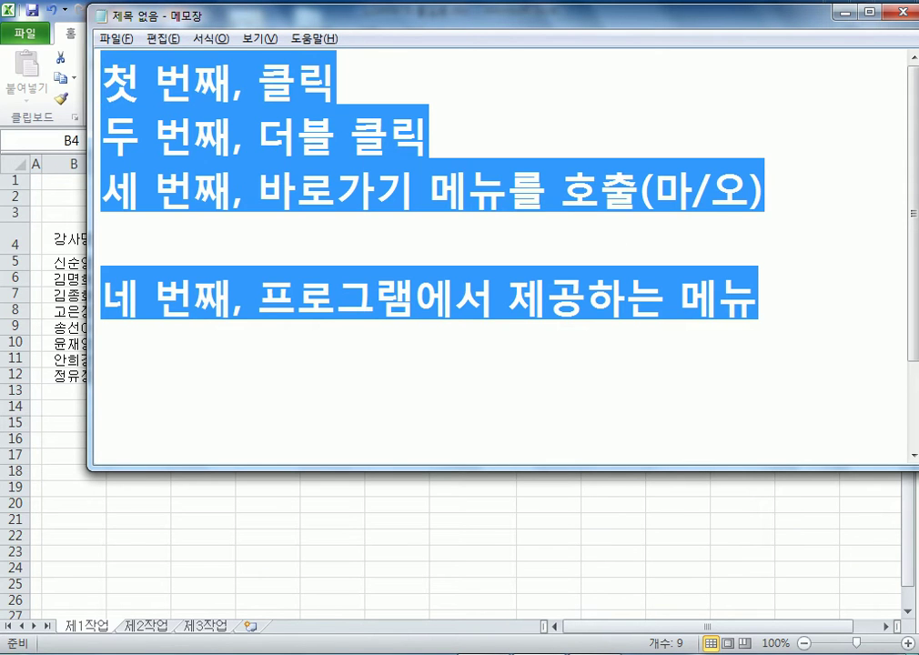
{"action": "type", "text": "오피스 멘"}
{"action": "type", "text": "뉴"}
{"action": "key", "text": "Return"}
{"action": "key", "text": "Return"}
{"action": "type", "text": "풀"}
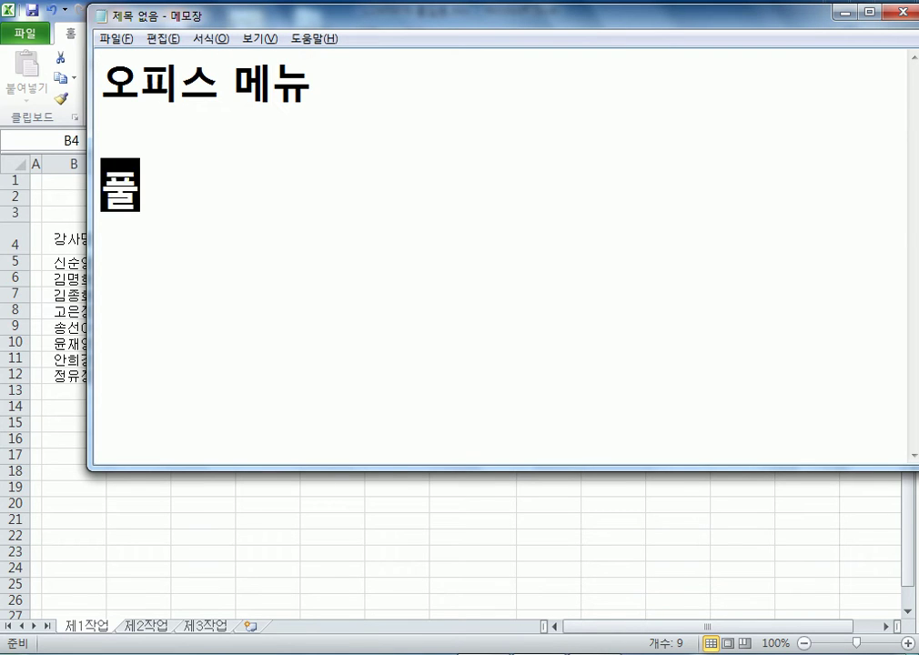
{"action": "type", "text": "다운 메뉴 "}
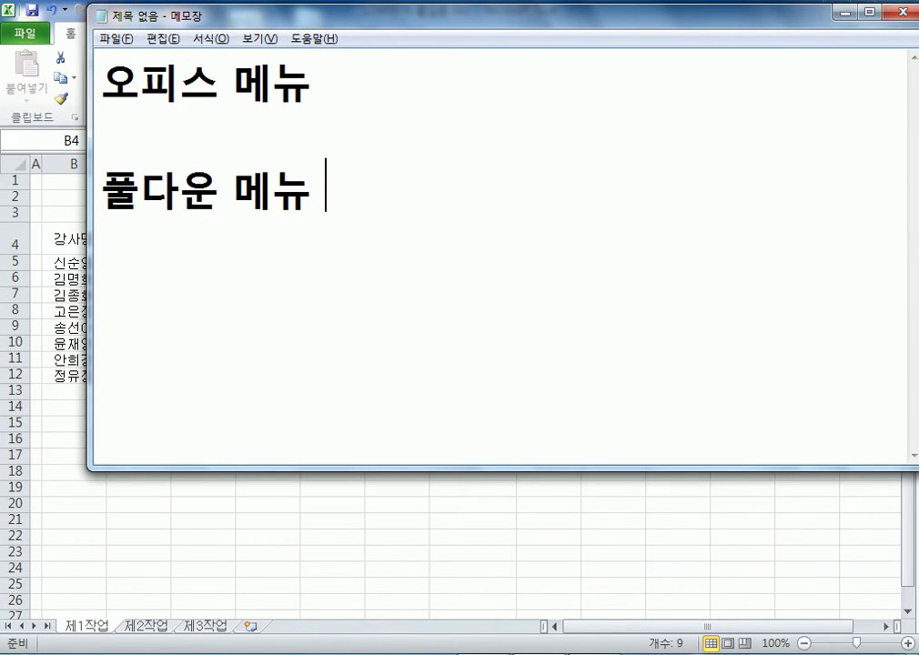
{"action": "type", "text": "> 리보ㄴ 메뉴"}
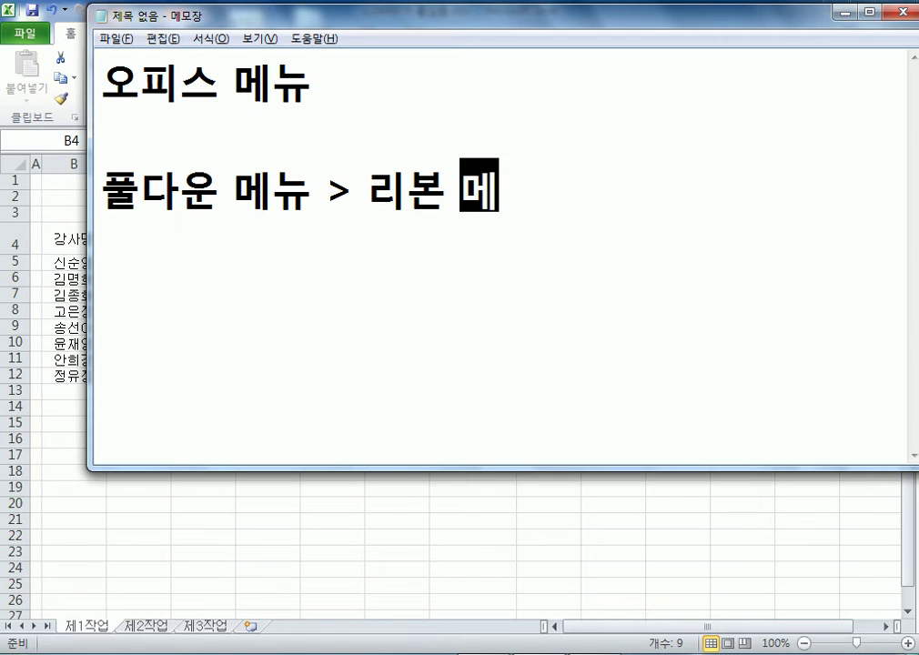
{"action": "key", "text": "Return"}
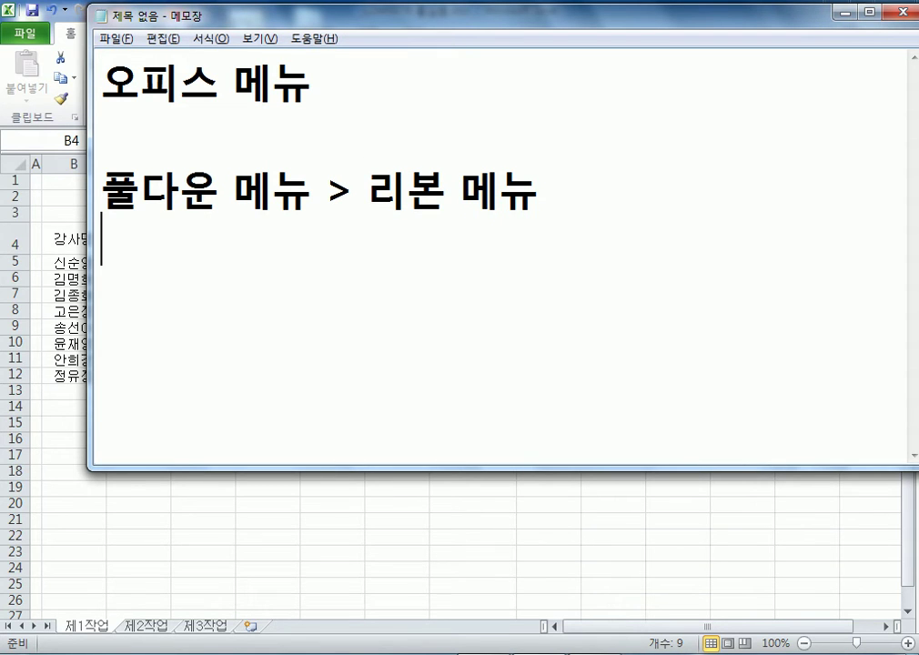
Show Notepad's pull-down menus as examples, close them, and return to Excel
{"action": "key", "text": "alt+v"}
{"action": "key", "text": "Left"}
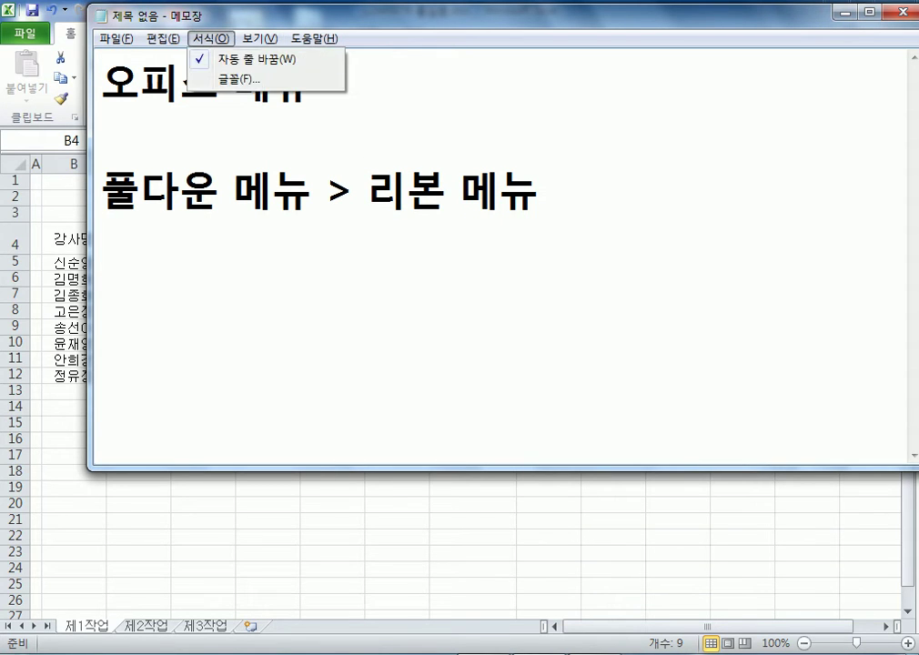
{"action": "key", "text": "Left"}
{"action": "key", "text": "Down"}
{"action": "key", "text": "Down"}
{"action": "key", "text": "Down"}
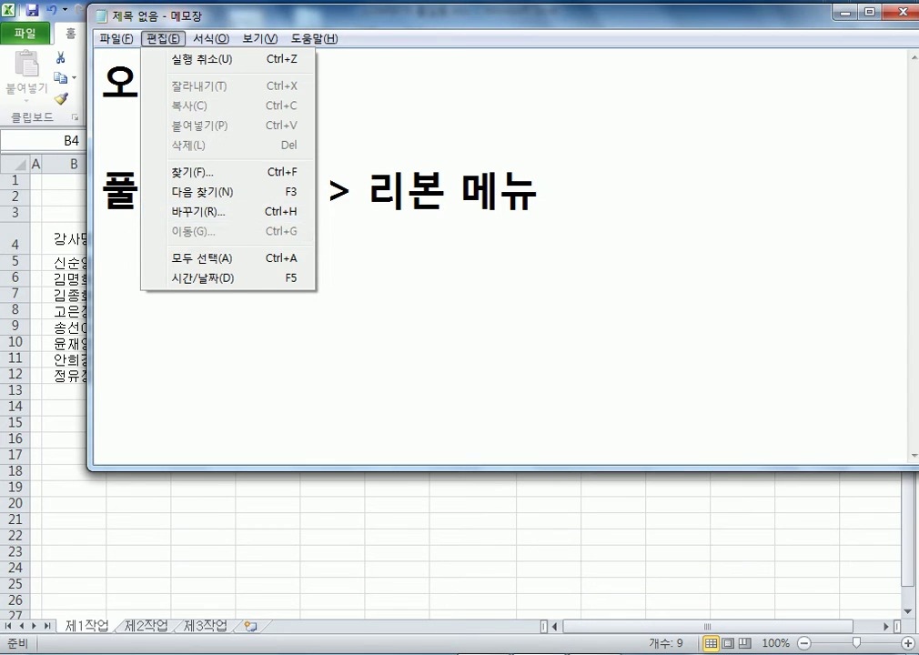
{"action": "left_click", "coordinate": [364, 192]}
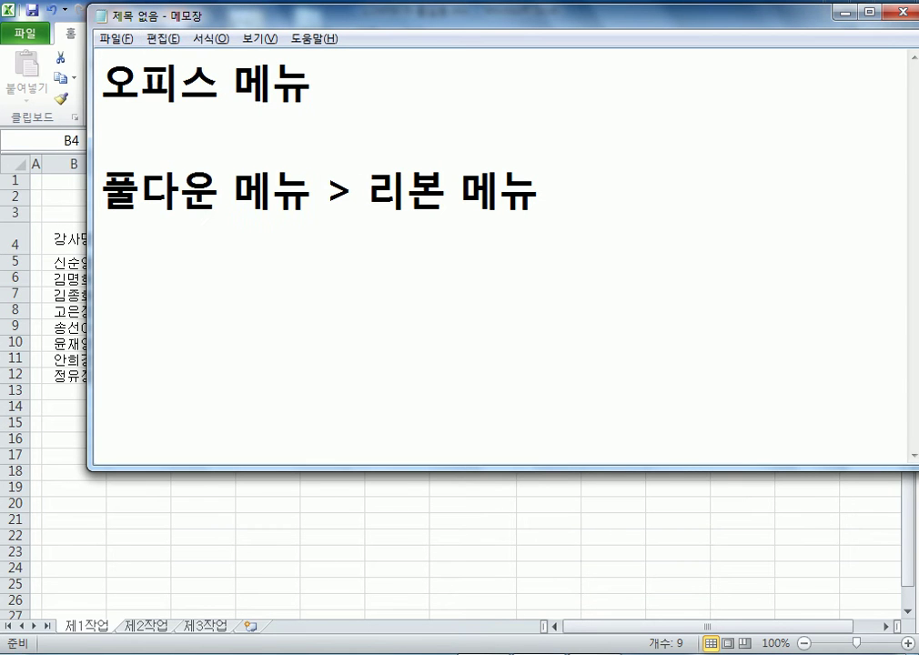
{"action": "key", "text": "alt+Tab"}
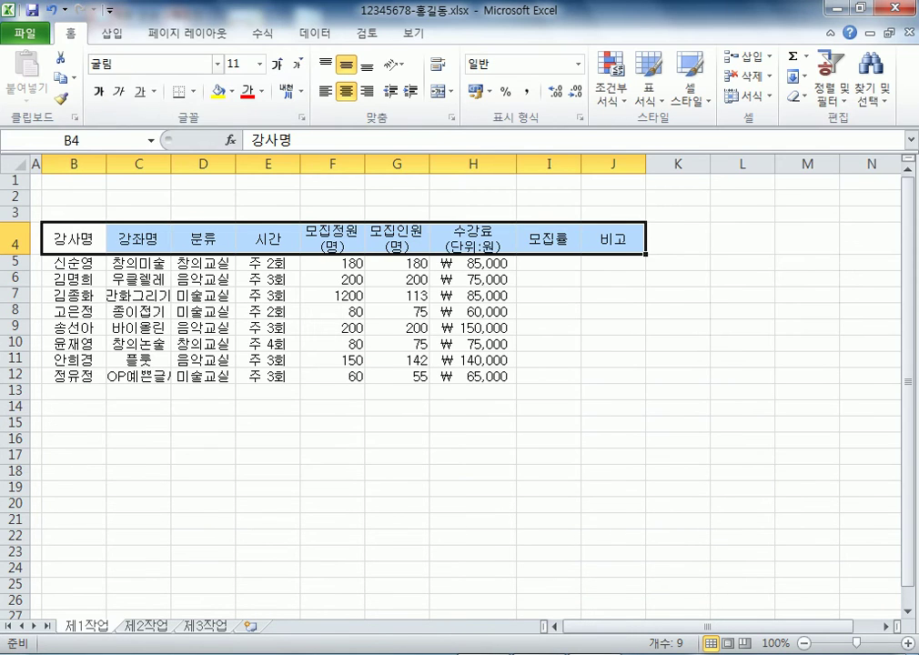
{"action": "key", "text": "alt+n"}
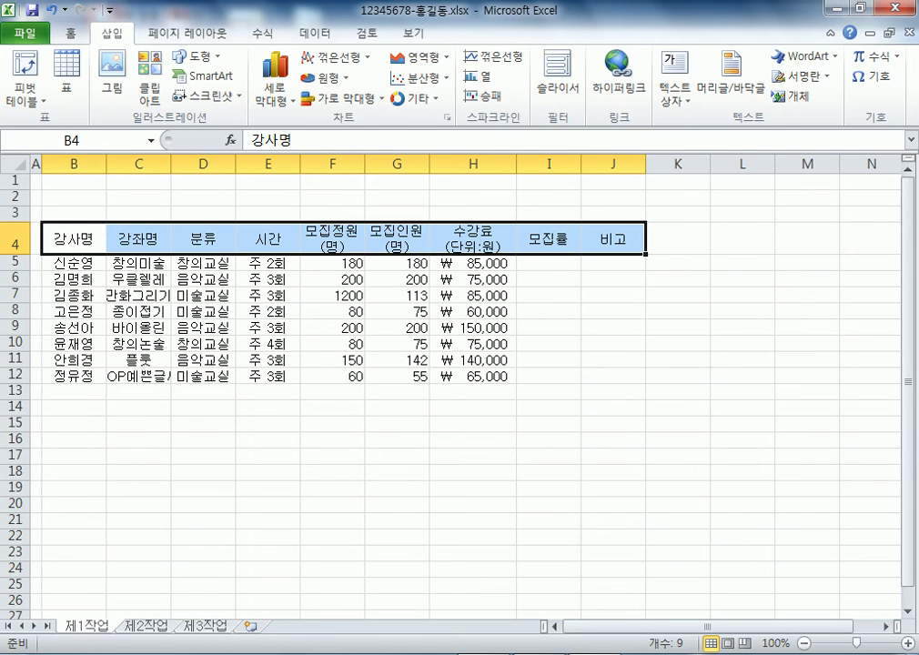
{"action": "key", "text": "alt+p"}
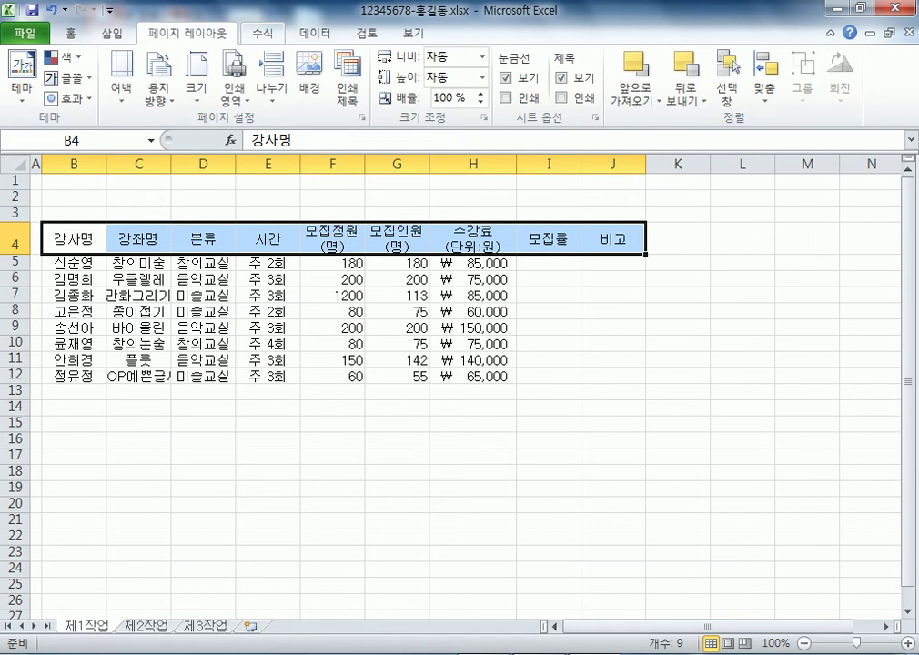
{"action": "key", "text": "alt+m"}
{"action": "key", "text": "alt+h"}
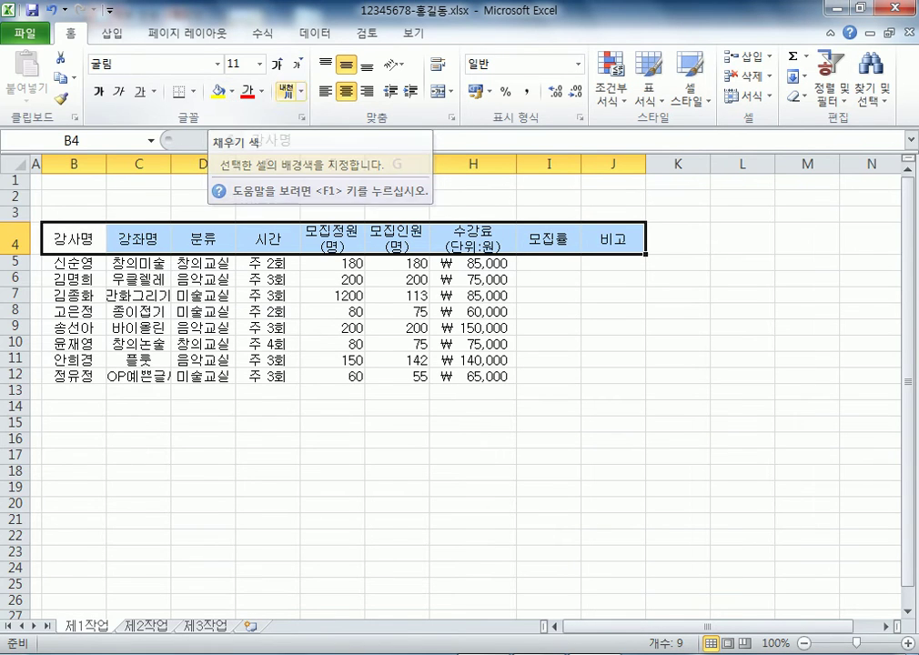
{"action": "left_click", "coordinate": [315, 33]}
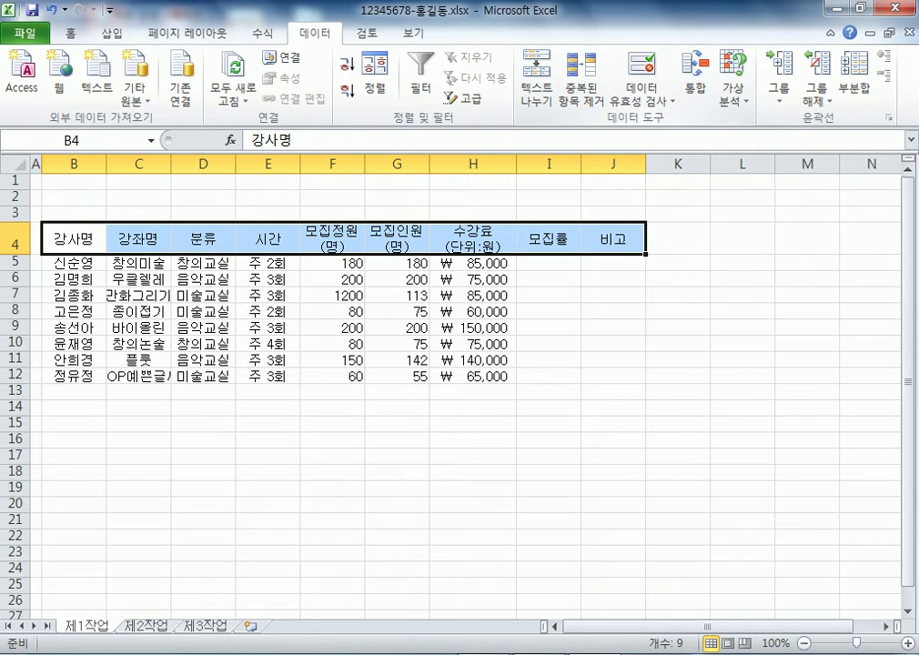
{"action": "left_click", "coordinate": [70, 34]}
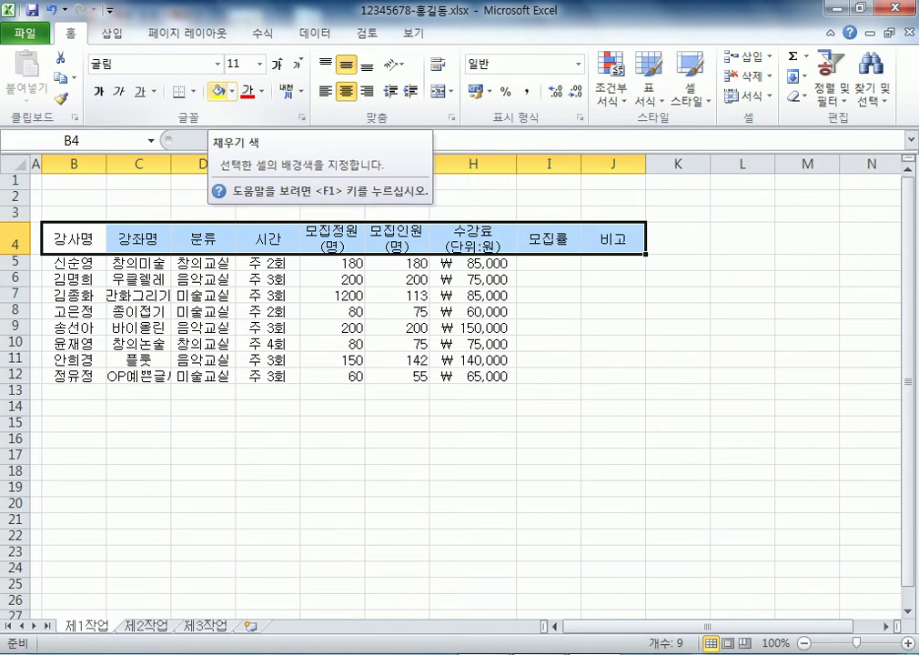
Fill the header row B4:J4 with orange
{"action": "left_click", "coordinate": [217, 91]}
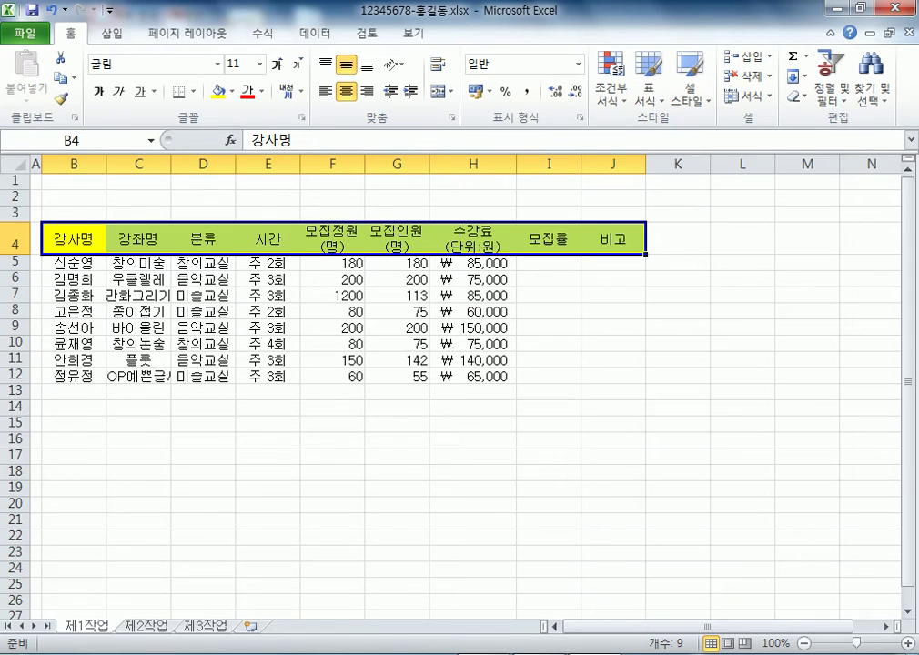
{"action": "left_click", "coordinate": [231, 91]}
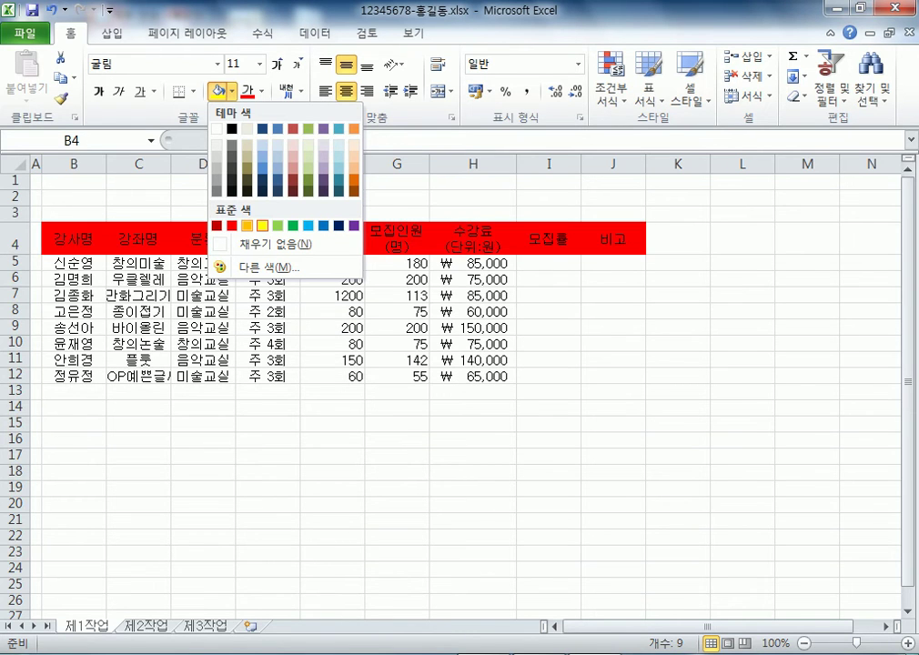
{"action": "left_click", "coordinate": [246, 226]}
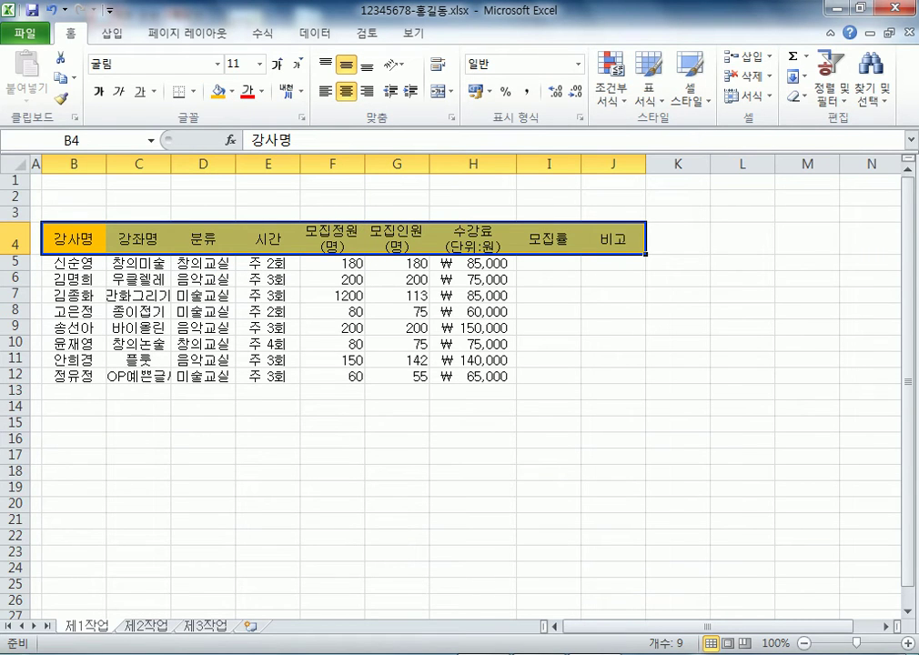
Fill cells I13:J13 with the same orange
{"action": "left_click_drag", "start_coordinate": [549, 391], "coordinate": [613, 391]}
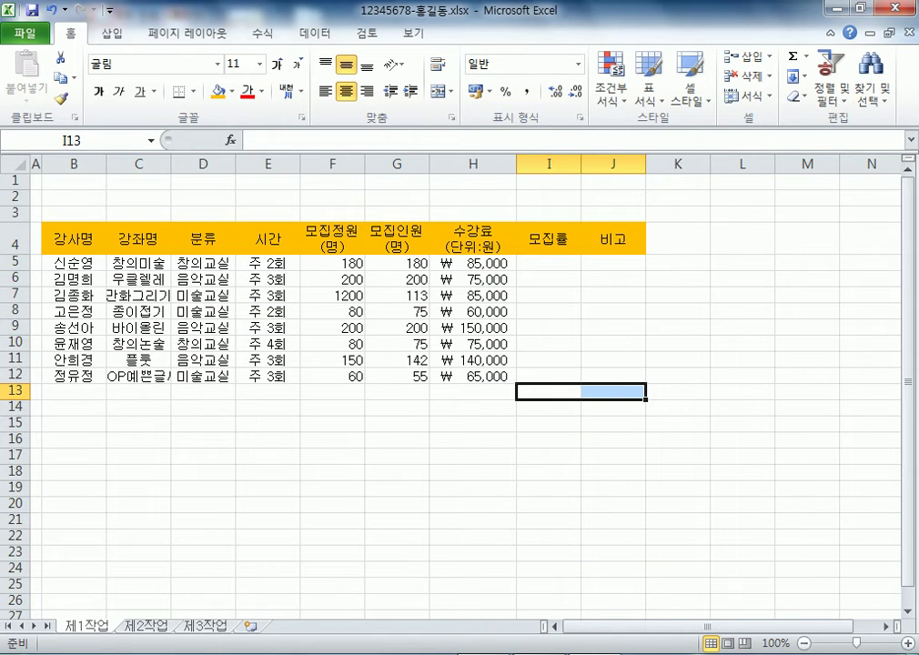
{"action": "left_click", "coordinate": [219, 91]}
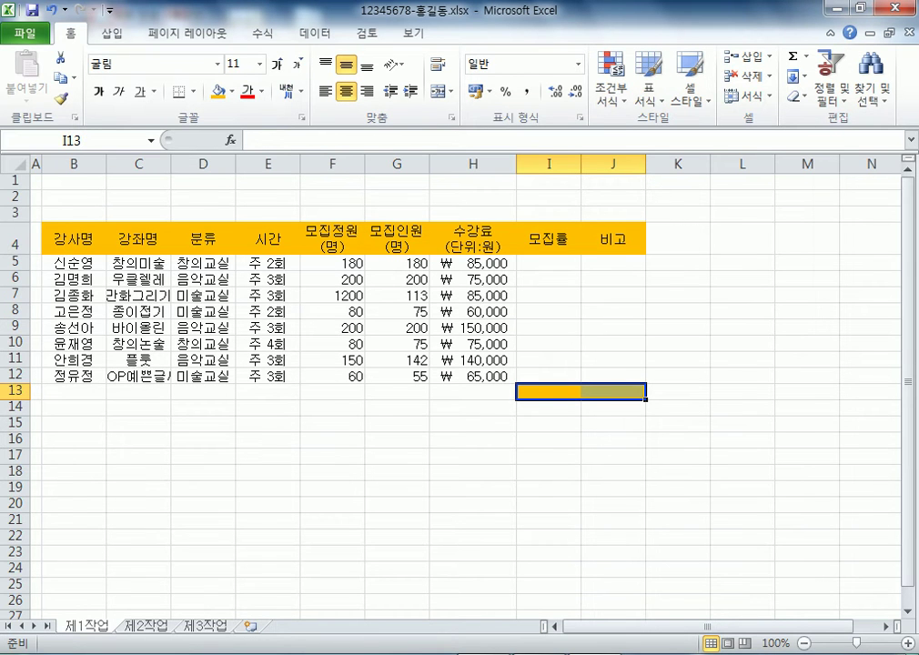
{"action": "left_click_drag", "start_coordinate": [73, 240], "coordinate": [613, 406]}
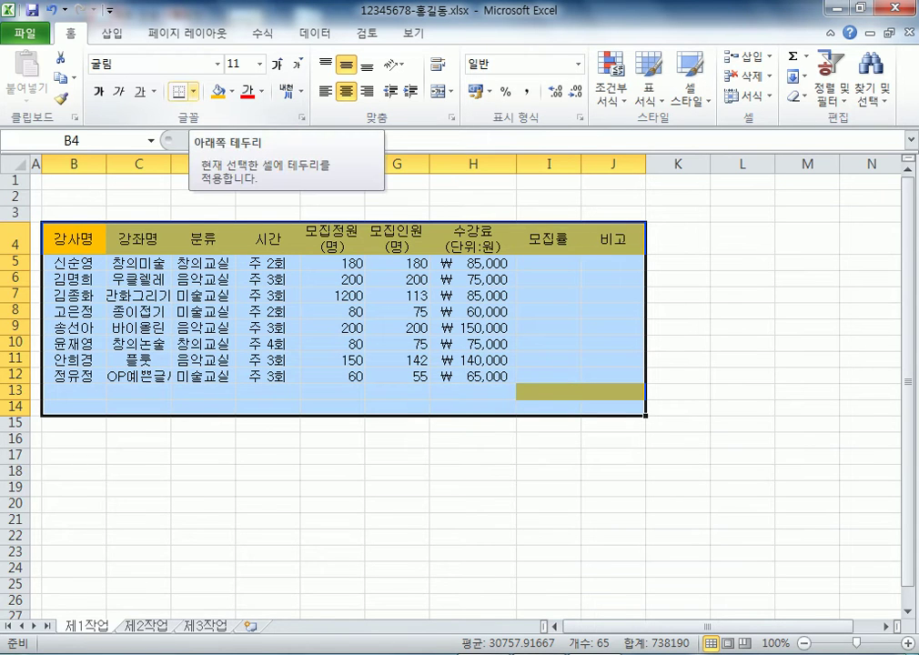
Give B4:J14 All Borders plus a Thick Box Border outline
{"action": "left_click", "coordinate": [193, 91]}
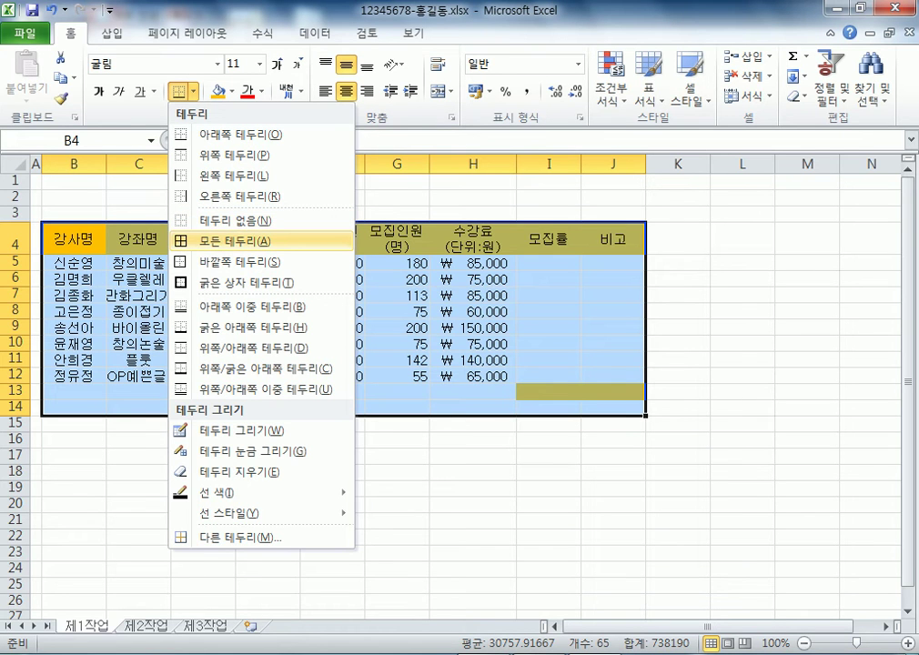
{"action": "key", "text": "Return"}
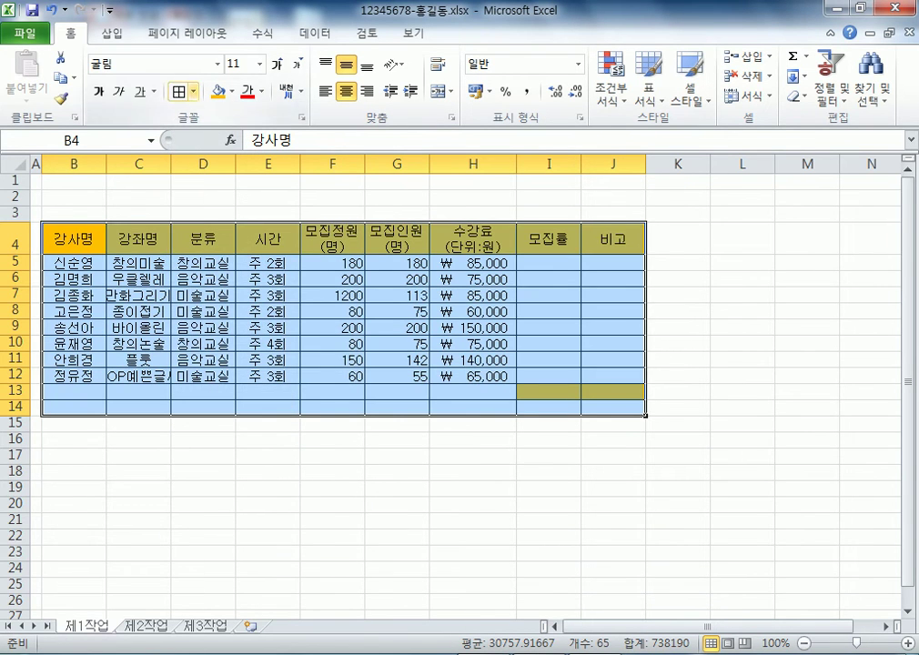
{"action": "left_click", "coordinate": [193, 92]}
{"action": "key", "text": "Down"}
{"action": "key", "text": "Down"}
{"action": "key", "text": "Down"}
{"action": "key", "text": "Down"}
{"action": "key", "text": "Down"}
{"action": "key", "text": "Down"}
{"action": "key", "text": "Down"}
{"action": "key", "text": "Down"}
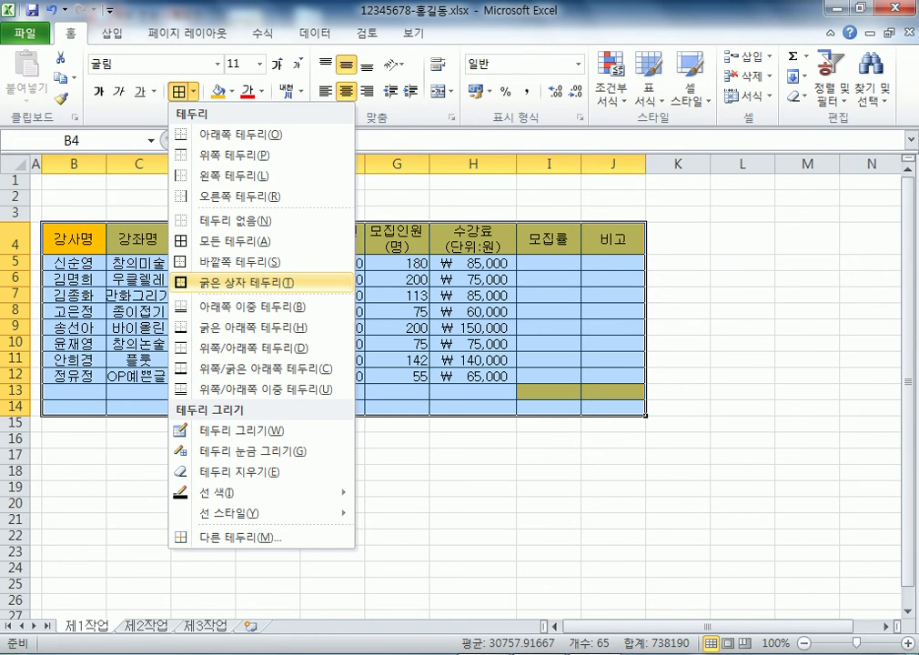
{"action": "key", "text": "Return"}
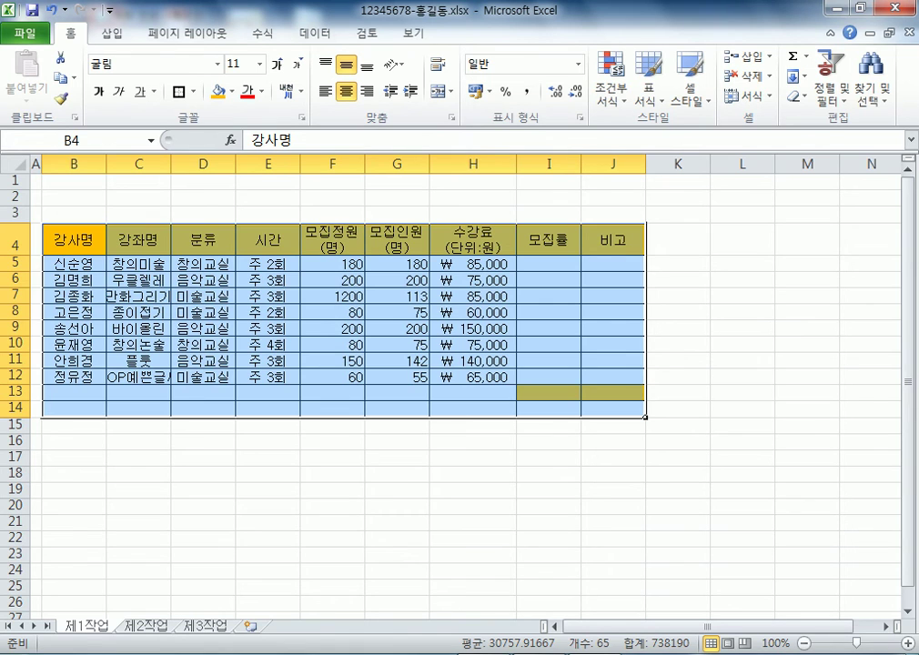
{"action": "left_click", "coordinate": [613, 539]}
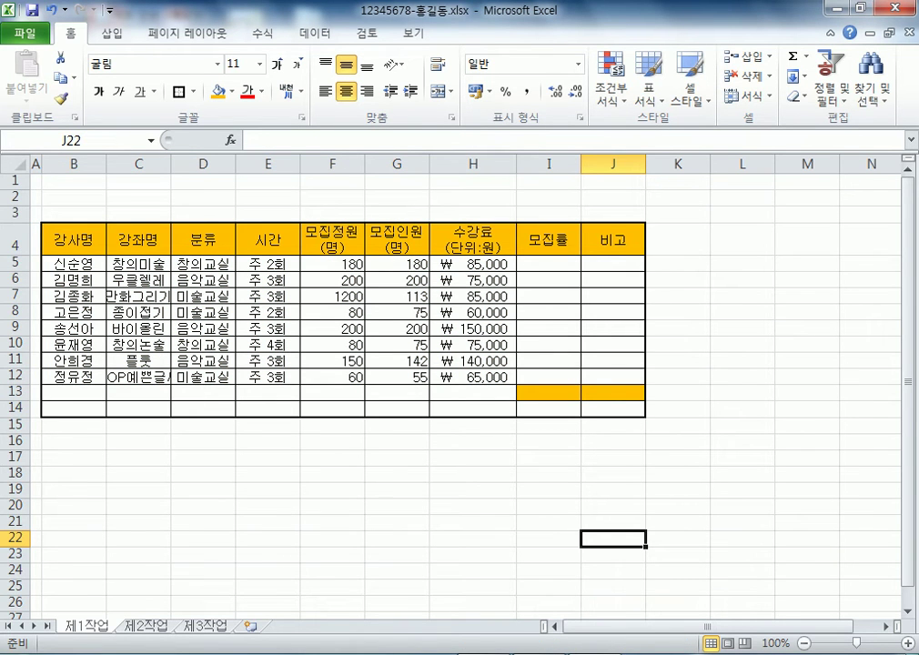
Add a Thick Box Border around the data rows B5:J12
{"action": "left_click_drag", "start_coordinate": [74, 264], "coordinate": [613, 375]}
{"action": "left_click_drag", "start_coordinate": [74, 264], "coordinate": [613, 375]}
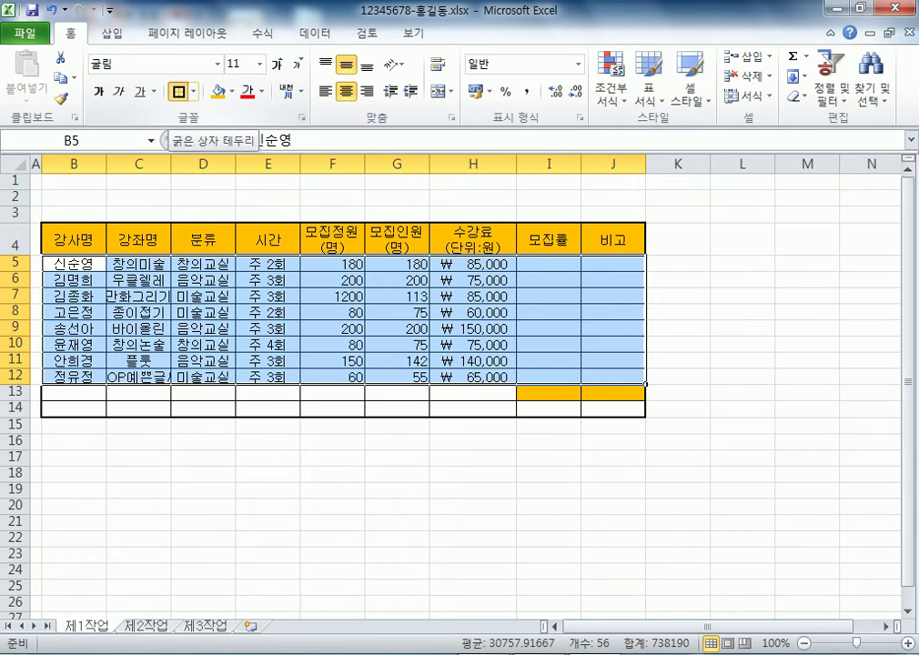
{"action": "left_click", "coordinate": [179, 91]}
{"action": "left_click", "coordinate": [397, 556]}
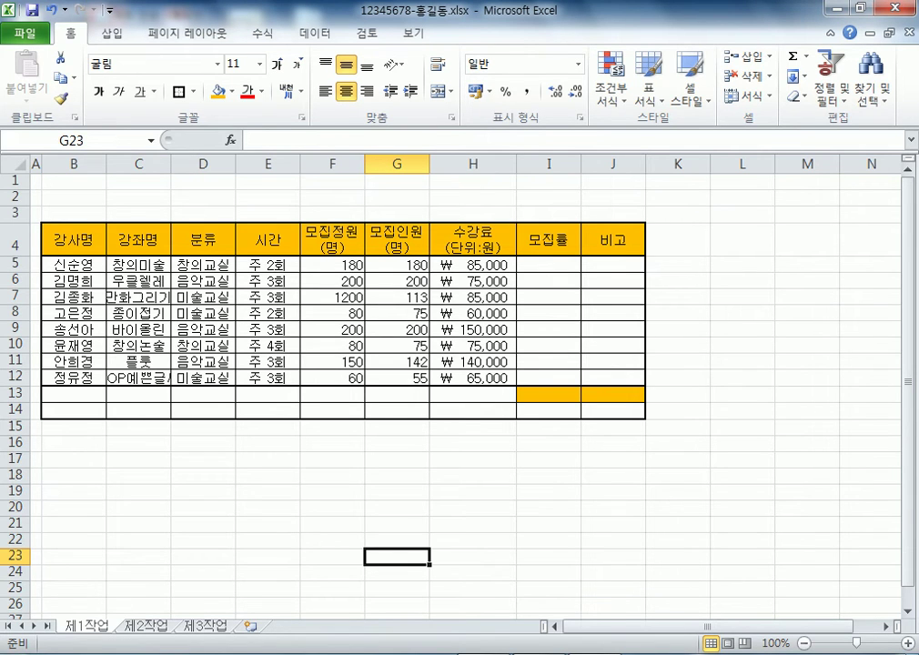
Merge B13:D13 and B14:D14 each into a single cell
{"action": "left_click_drag", "start_coordinate": [73, 393], "coordinate": [214, 394]}
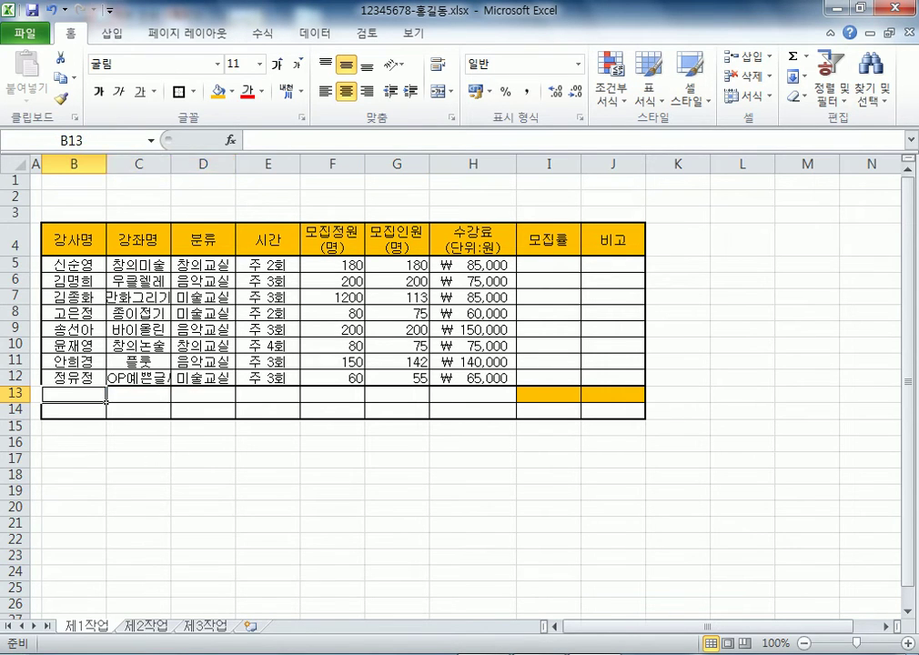
{"action": "left_click", "coordinate": [139, 394]}
{"action": "left_click", "coordinate": [205, 394]}
{"action": "left_click_drag", "start_coordinate": [73, 394], "coordinate": [214, 394]}
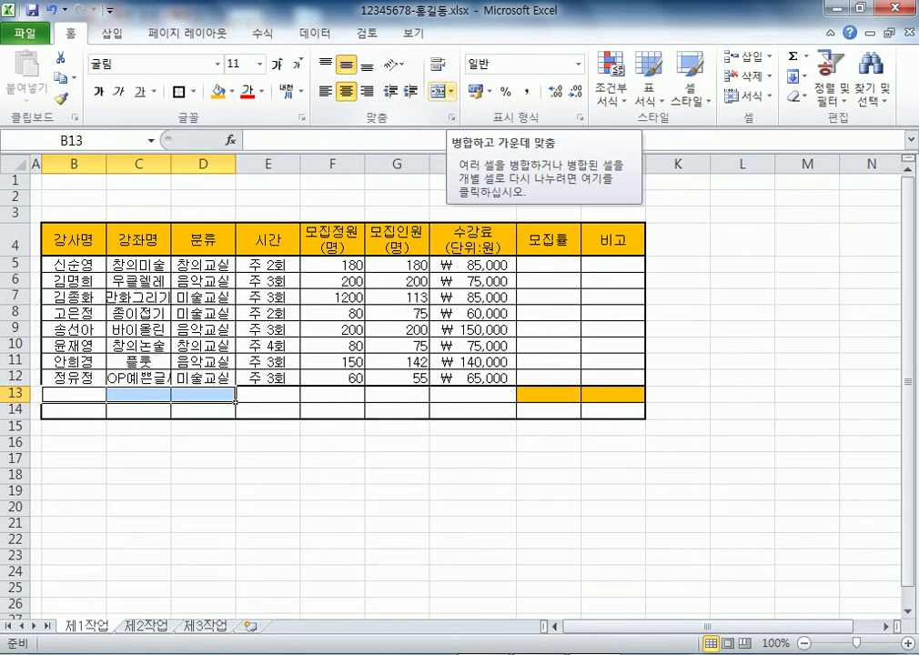
{"action": "left_click", "coordinate": [440, 91]}
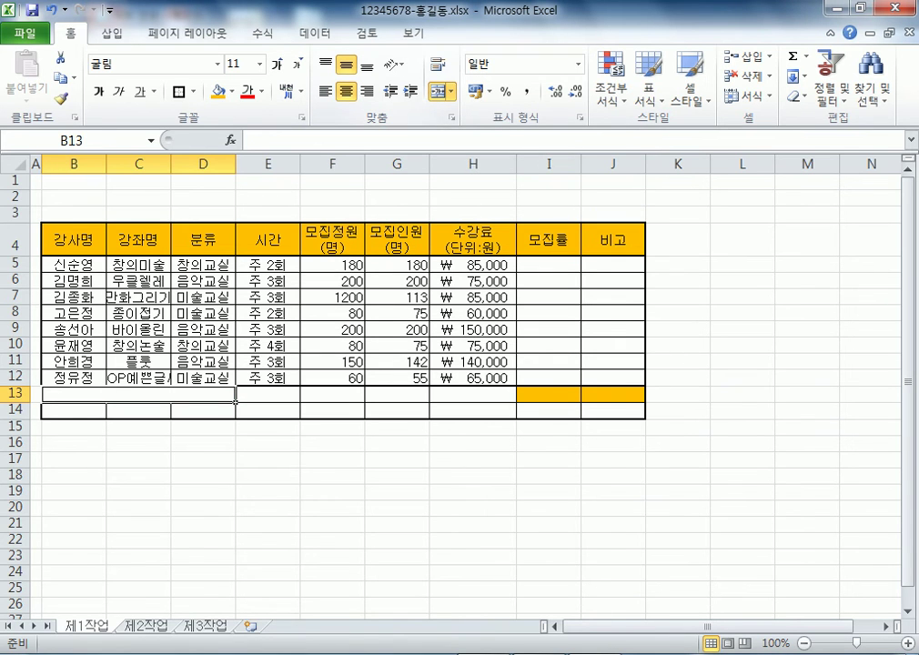
{"action": "left_click_drag", "start_coordinate": [73, 411], "coordinate": [203, 410]}
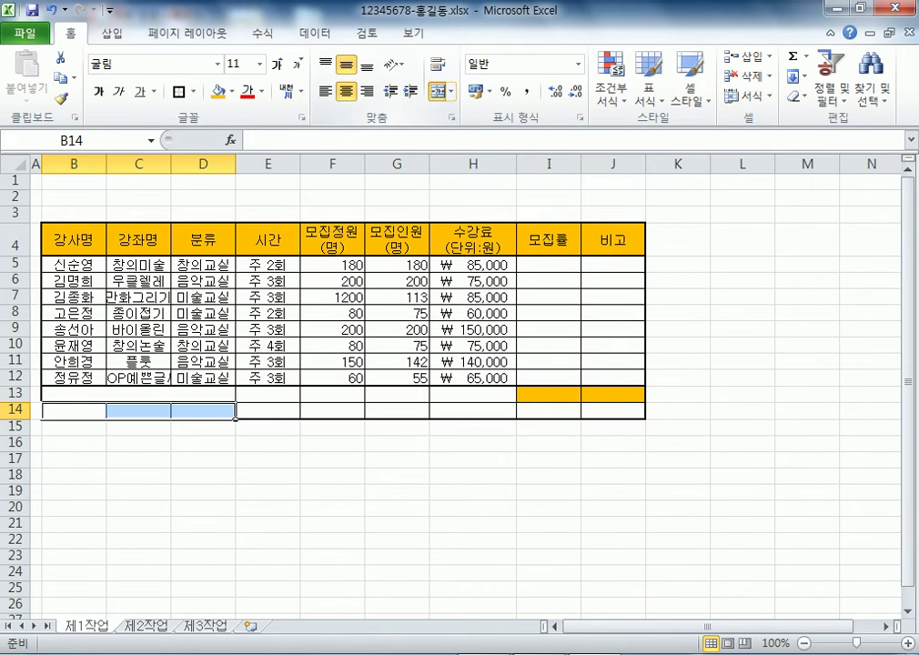
{"action": "key", "text": "F4"}
Merge F13:F14 vertically and G13:H13 horizontally
{"action": "left_click_drag", "start_coordinate": [332, 394], "coordinate": [332, 411]}
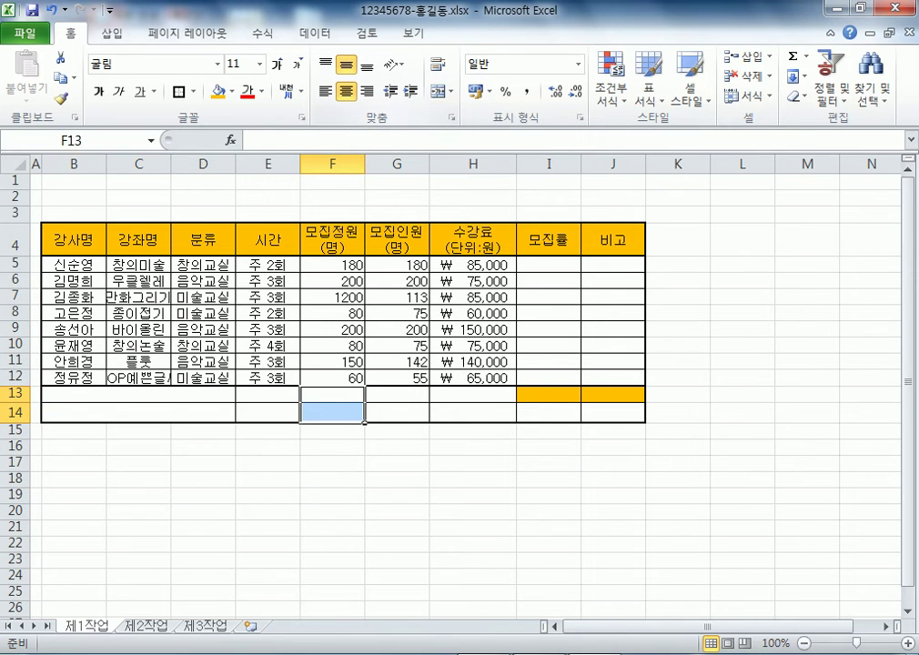
{"action": "left_click", "coordinate": [441, 92]}
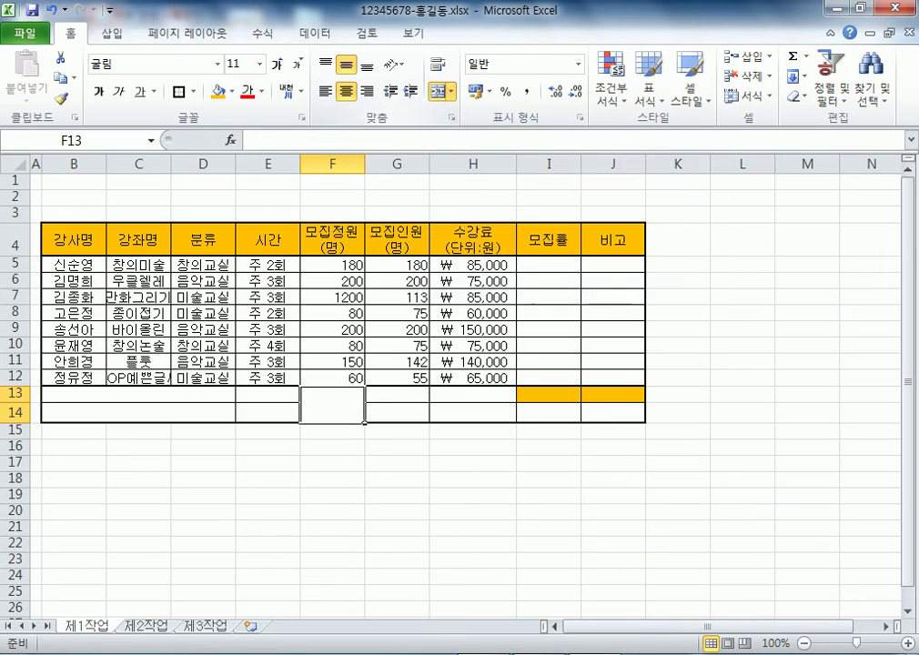
{"action": "left_click_drag", "start_coordinate": [396, 395], "coordinate": [515, 401]}
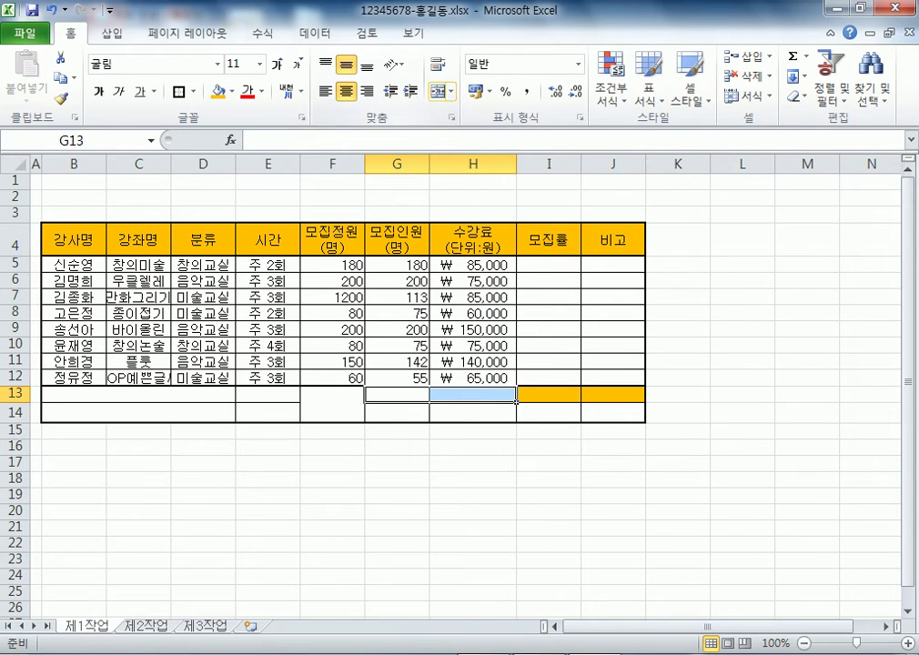
{"action": "left_click", "coordinate": [441, 92]}
{"action": "left_click_drag", "start_coordinate": [397, 412], "coordinate": [482, 412]}
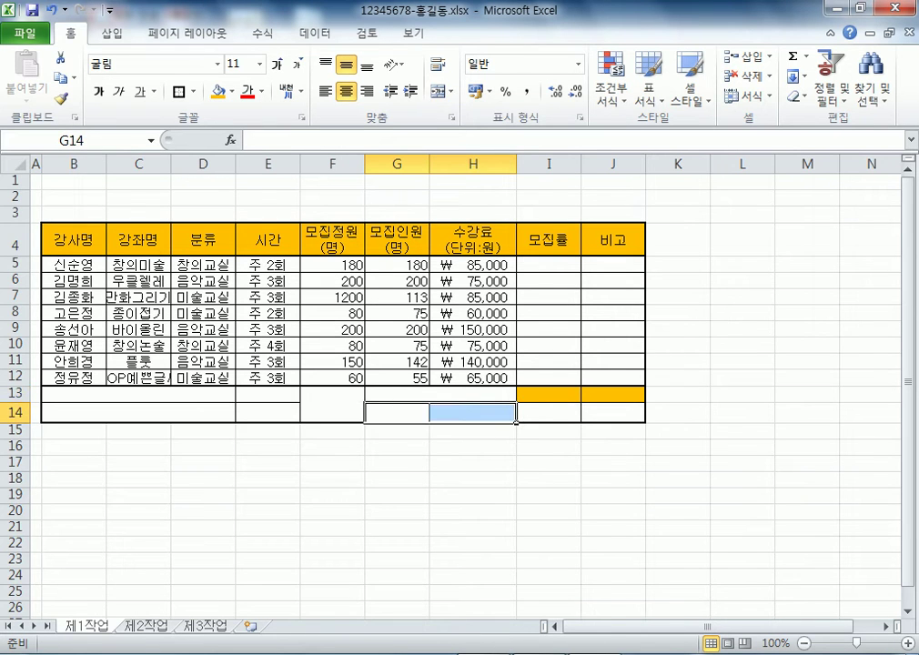
Merge G14:H14 and enter '수강료가 중간값 이상인 강좌의 모집인원 합계' in merged B13
{"action": "left_click", "coordinate": [440, 91]}
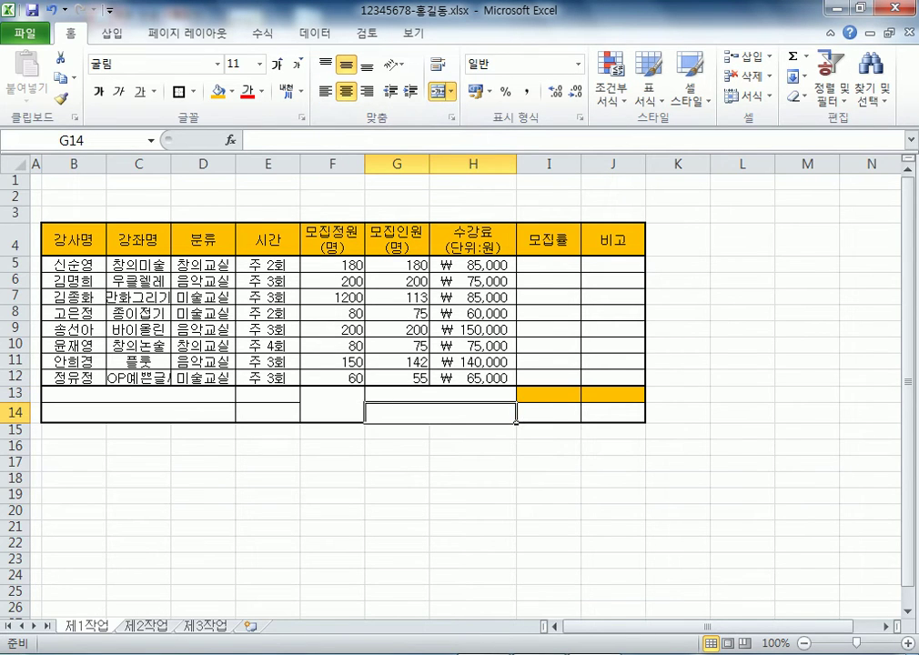
{"action": "left_click", "coordinate": [332, 511]}
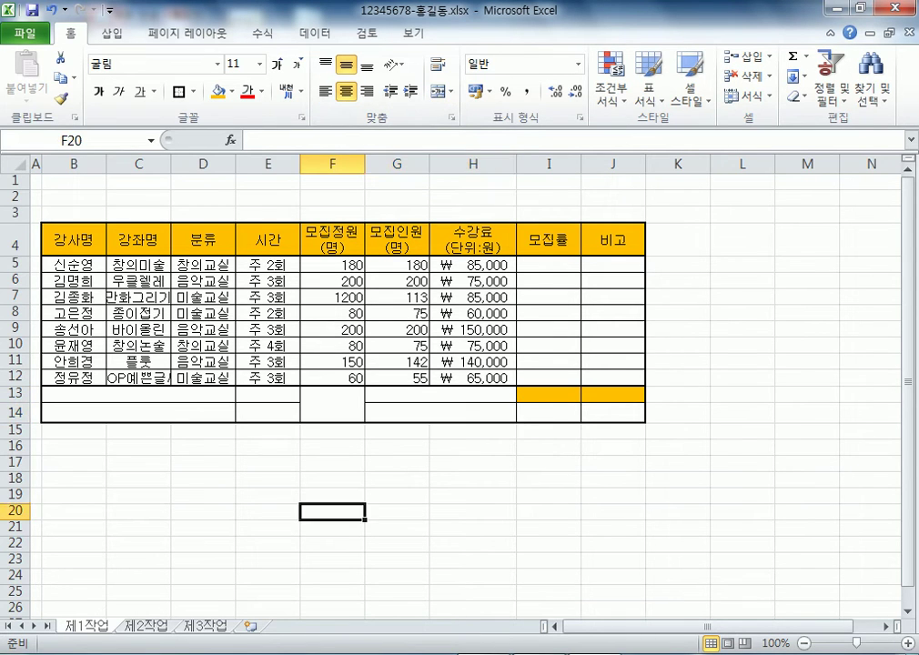
{"action": "left_click", "coordinate": [136, 394]}
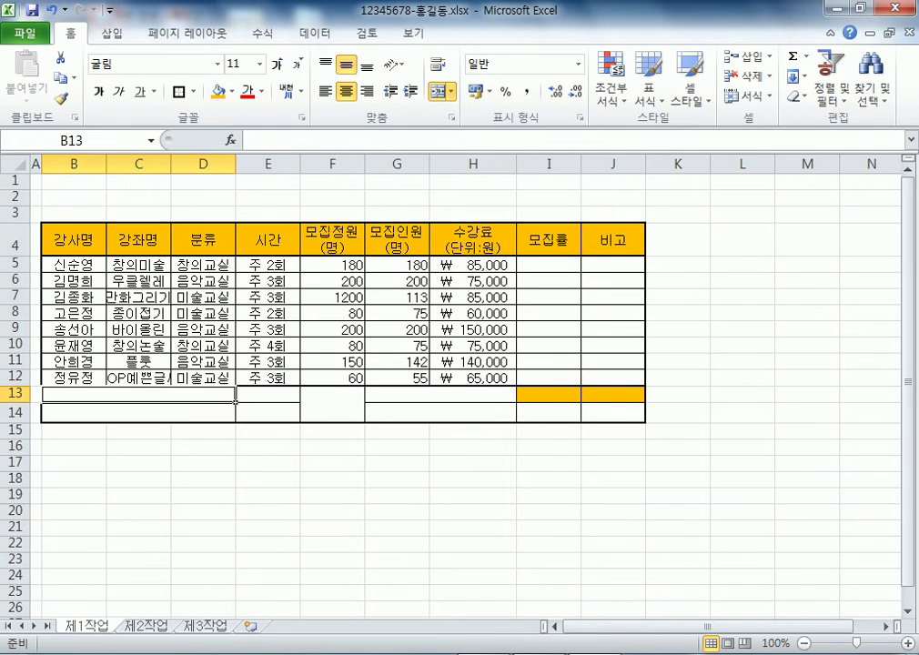
{"action": "type", "text": "수강료가"}
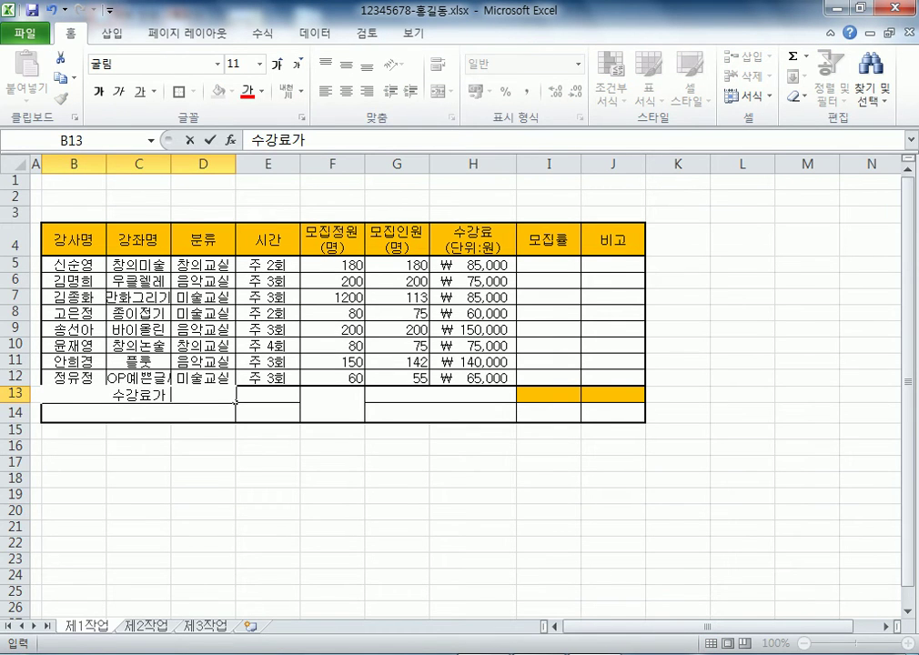
{"action": "type", "text": " 중간값 이사"}
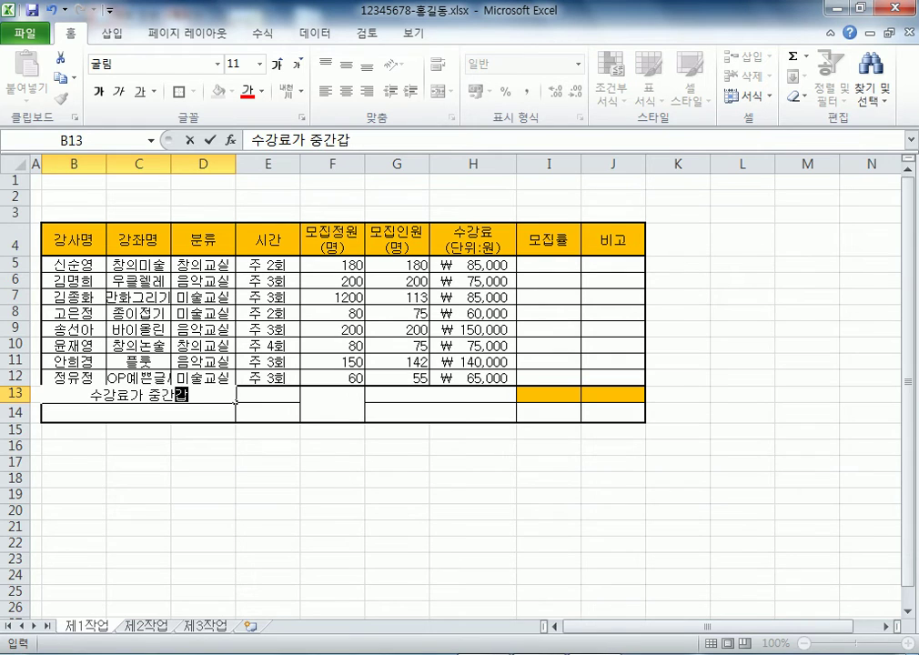
{"action": "type", "text": "상인 강좌의 ㅇ"}
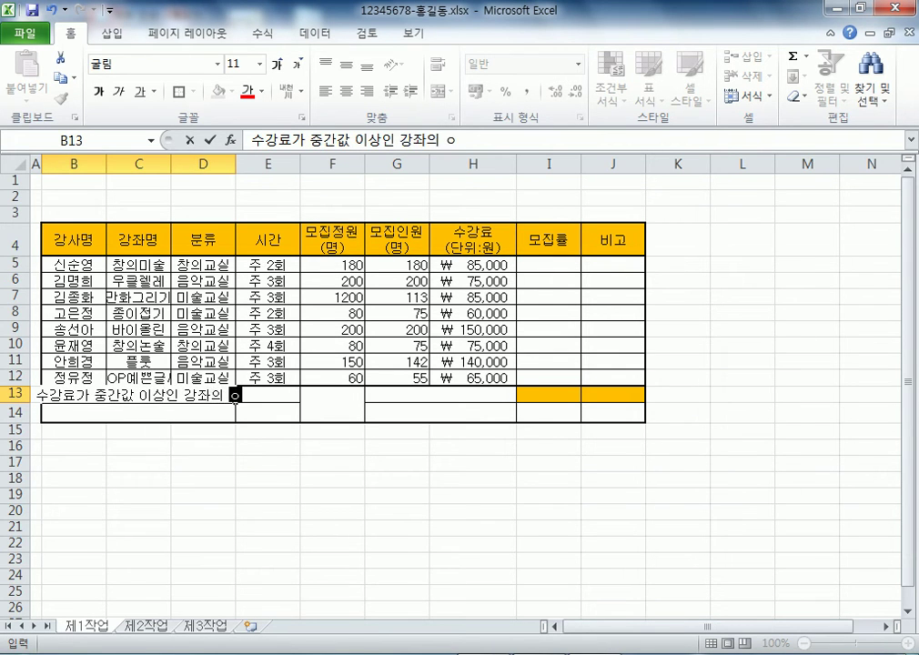
{"action": "key", "text": "BackSpace"}
{"action": "type", "text": "모집인ㅇ원 화"}
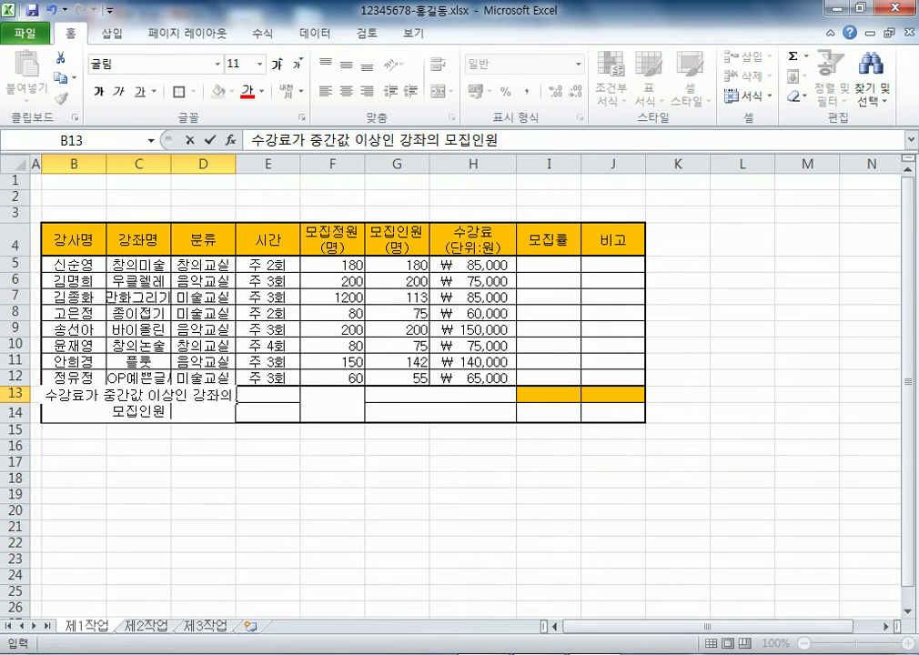
{"action": "key", "text": "BackSpace"}
{"action": "key", "text": "BackSpace"}
{"action": "type", "text": "합계"}
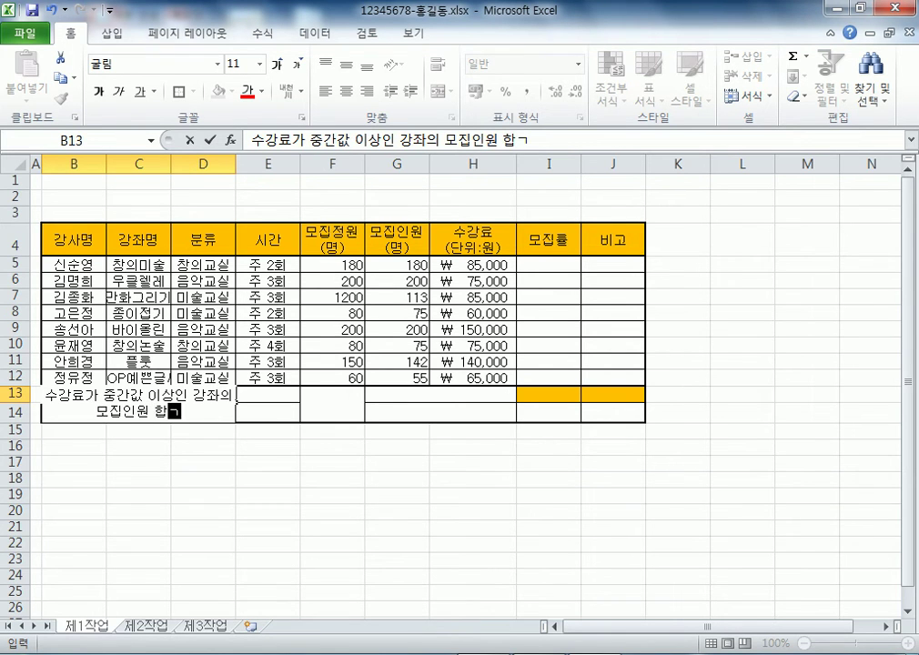
{"action": "key", "text": "Return"}
Enter the label '창의교실 모집인원 평균' in B14
{"action": "key", "text": "Down"}
{"action": "key", "text": "Up"}
{"action": "type", "text": "창의교"}
{"action": "key", "text": "Escape"}
{"action": "type", "text": "차"}
{"action": "key", "text": "Escape"}
{"action": "type", "text": "창의교실 모집인원 펴ㅛ"}
{"action": "key", "text": "BackSpace"}
{"action": "key", "text": "BackSpace"}
{"action": "type", "text": "평균"}
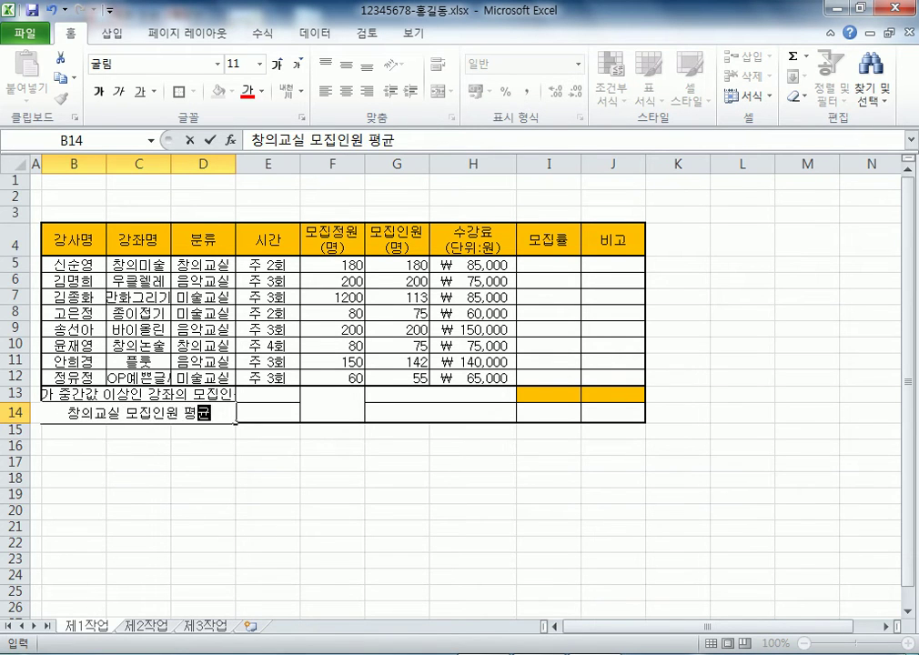
{"action": "left_click", "coordinate": [332, 404]}
Enter '수강료 합계' in the merged G13:H13 cell
{"action": "left_click", "coordinate": [440, 412]}
{"action": "left_click", "coordinate": [440, 394]}
{"action": "type", "text": "수강료 합ㄱ{"}
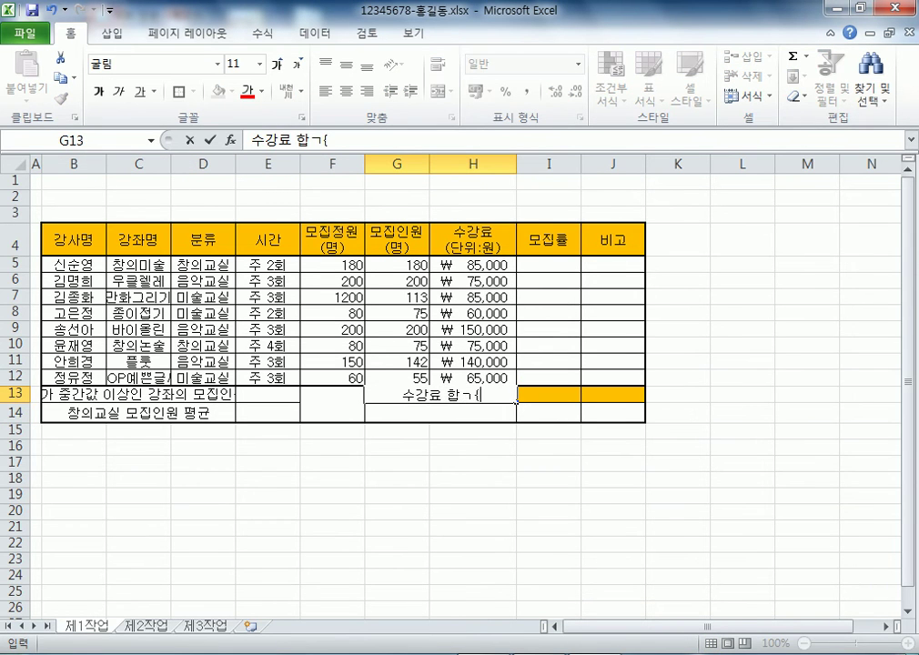
{"action": "type", "text": "ㅖ"}
{"action": "key", "text": "Return"}
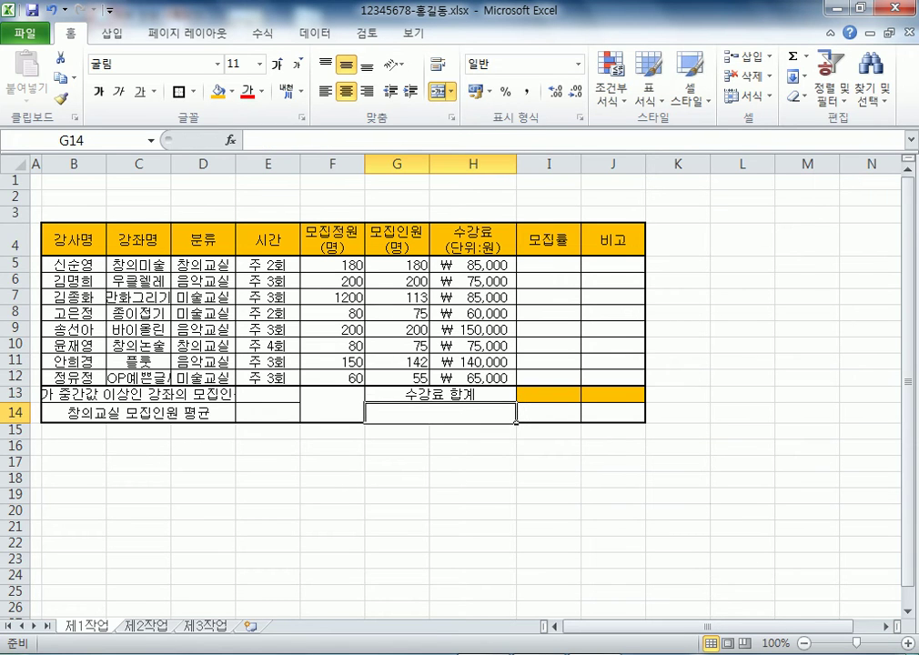
Add headers 강좌명 in I13 and 수강료 in J13, with 창의미술 in I14
{"action": "left_click", "coordinate": [579, 398]}
{"action": "type", "text": "가ㅇ좌명"}
{"action": "key", "text": "Tab"}
{"action": "type", "text": "수강료"}
{"action": "key", "text": "Return"}
{"action": "type", "text": "창의미술"}
{"action": "key", "text": "Return"}
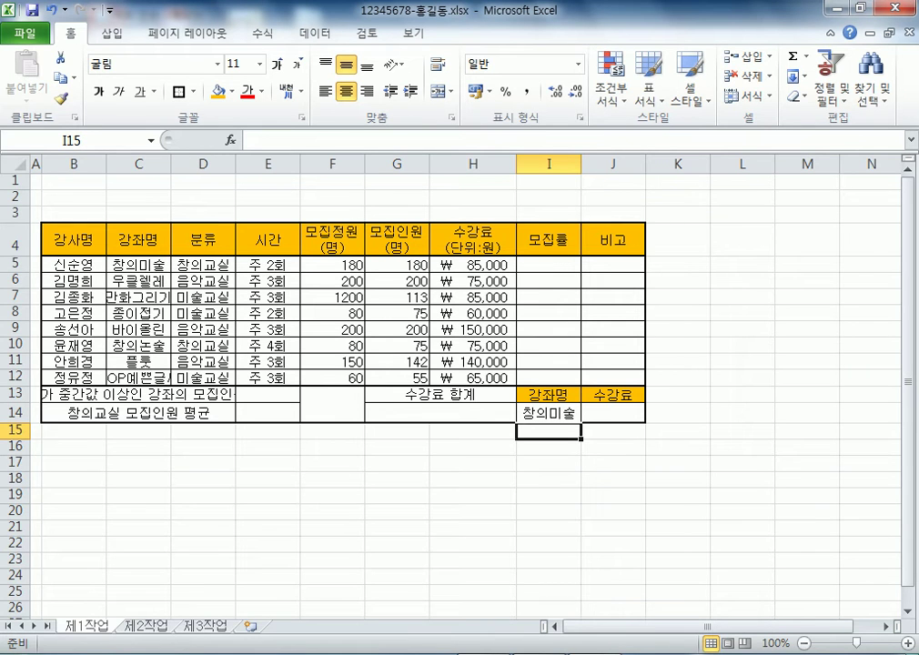
{"action": "left_click", "coordinate": [202, 463]}
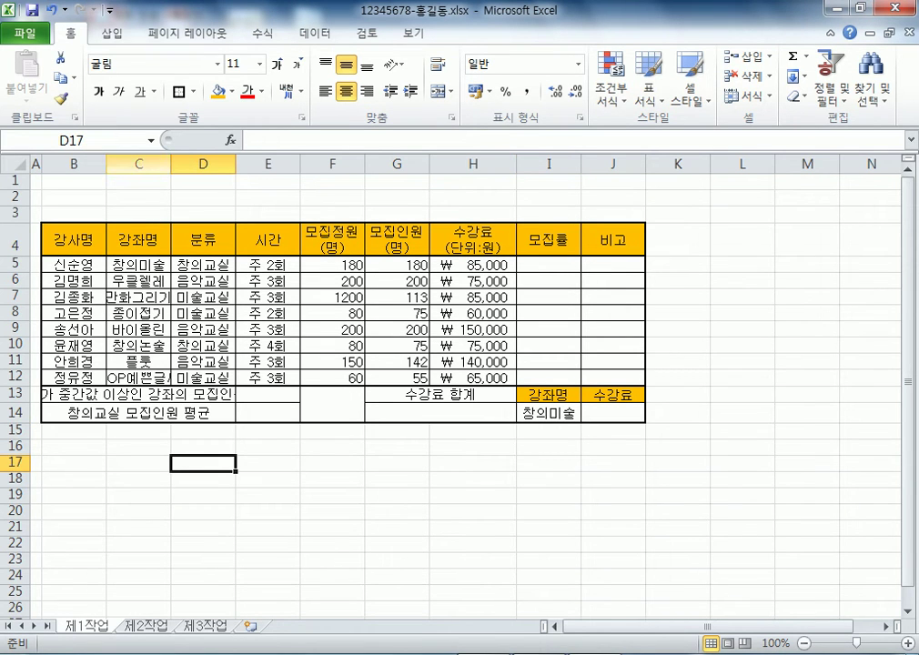
Widen columns C, D and B so course names and the B13 label fit
{"action": "left_click", "coordinate": [167, 379]}
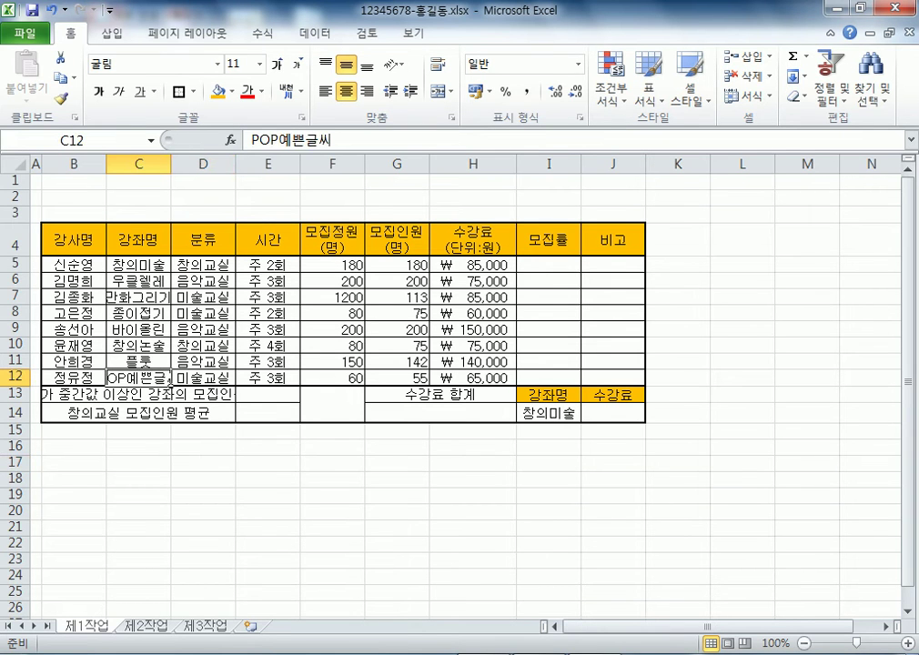
{"action": "left_click_drag", "start_coordinate": [171, 163], "coordinate": [211, 163]}
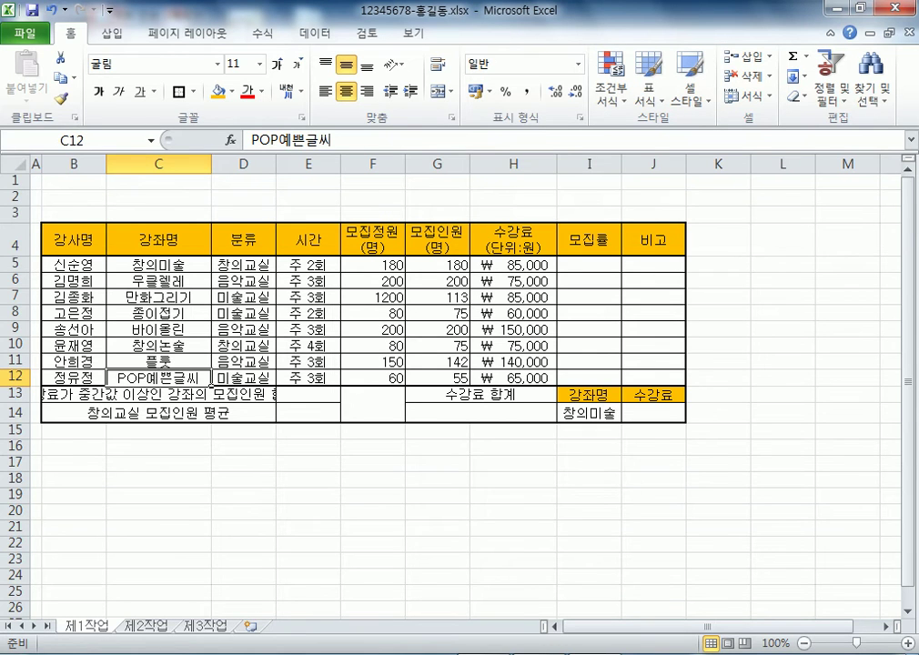
{"action": "key", "text": "Down"}
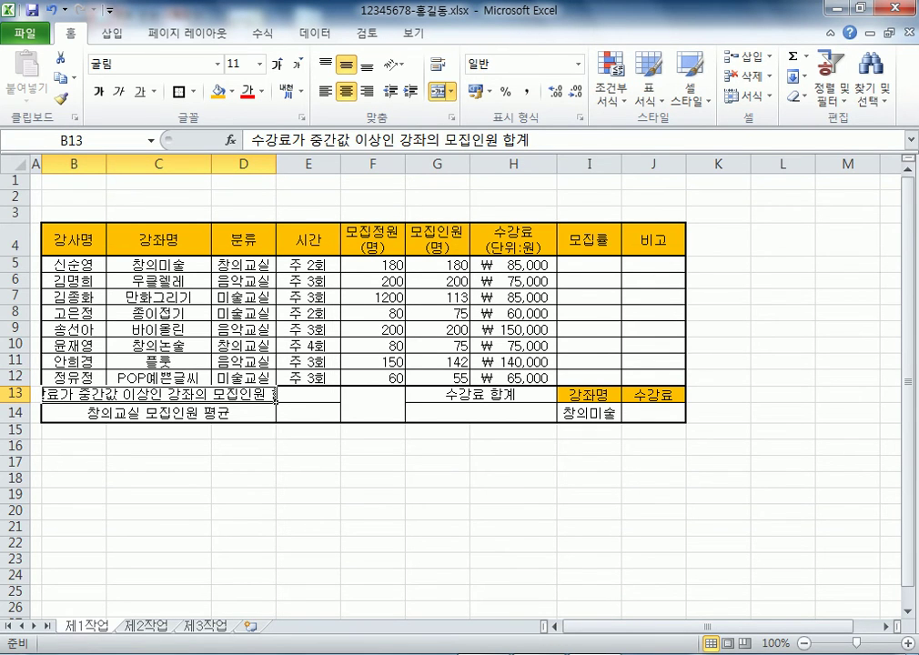
{"action": "left_click_drag", "start_coordinate": [276, 162], "coordinate": [292, 163]}
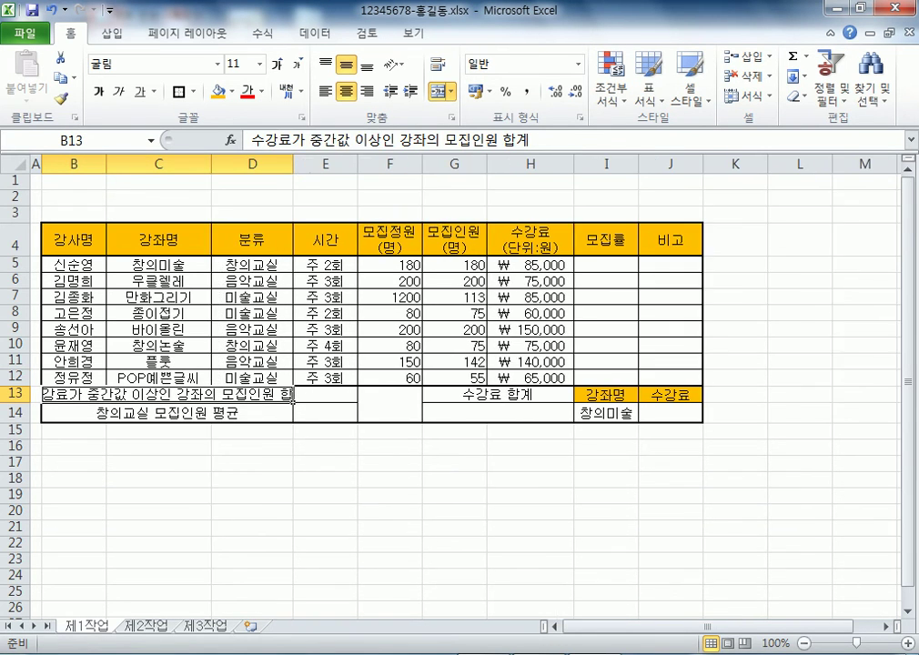
{"action": "left_click_drag", "start_coordinate": [106, 163], "coordinate": [127, 162]}
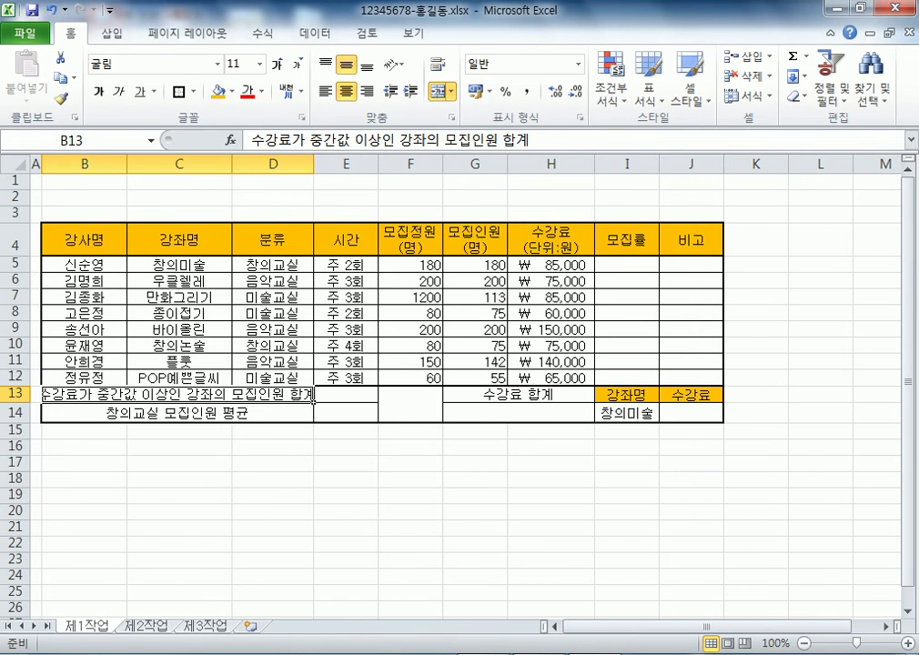
{"action": "left_click_drag", "start_coordinate": [232, 163], "coordinate": [241, 163]}
{"action": "left_click_drag", "start_coordinate": [322, 163], "coordinate": [340, 163]}
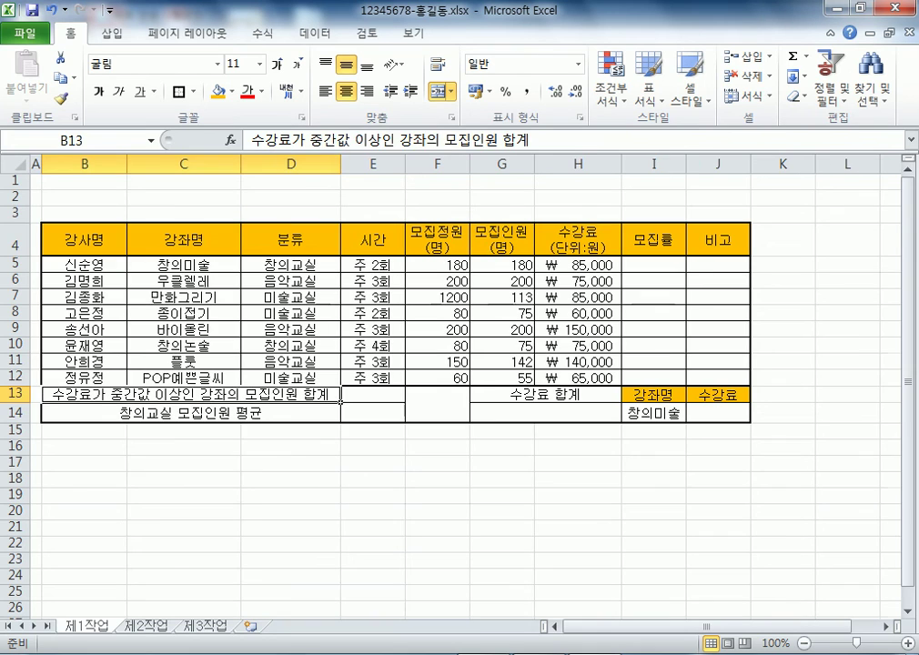
{"action": "left_click", "coordinate": [83, 463]}
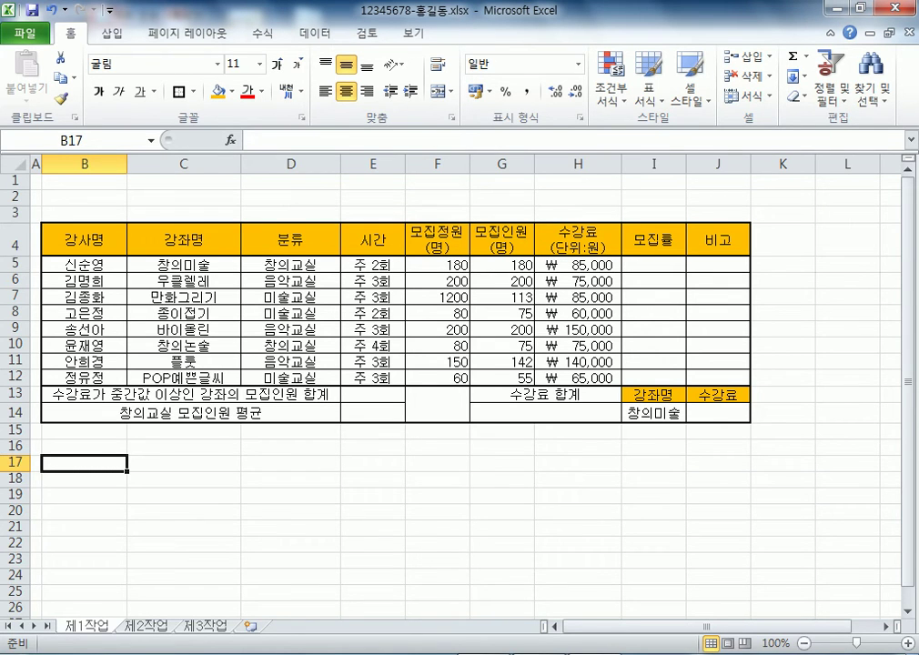
Readjust column D to a fitting width, then select the fee values H5:H12
{"action": "left_click", "coordinate": [291, 241]}
{"action": "left_click_drag", "start_coordinate": [341, 164], "coordinate": [302, 164]}
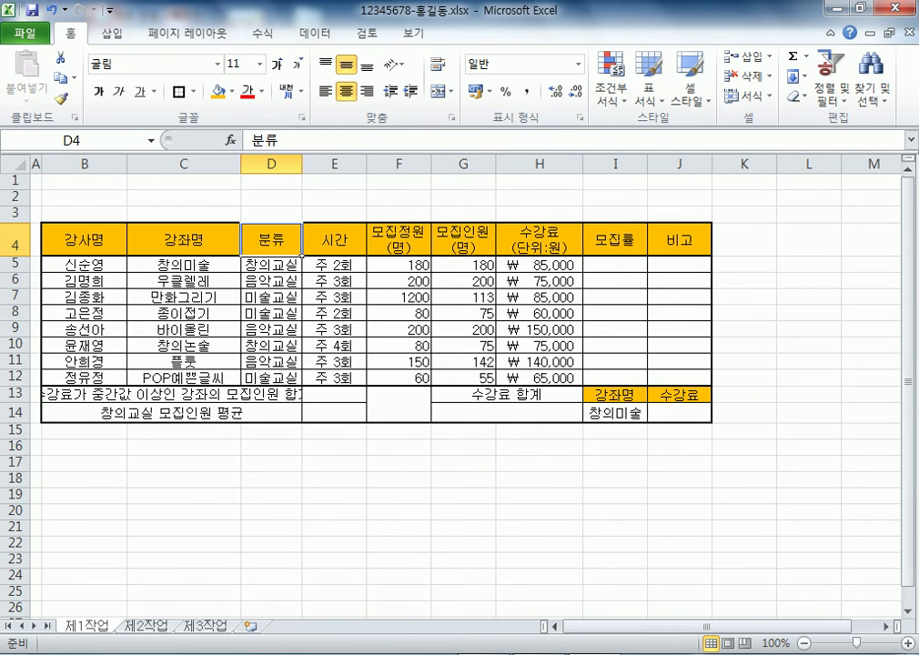
{"action": "left_click", "coordinate": [264, 395]}
{"action": "left_click_drag", "start_coordinate": [302, 164], "coordinate": [471, 164]}
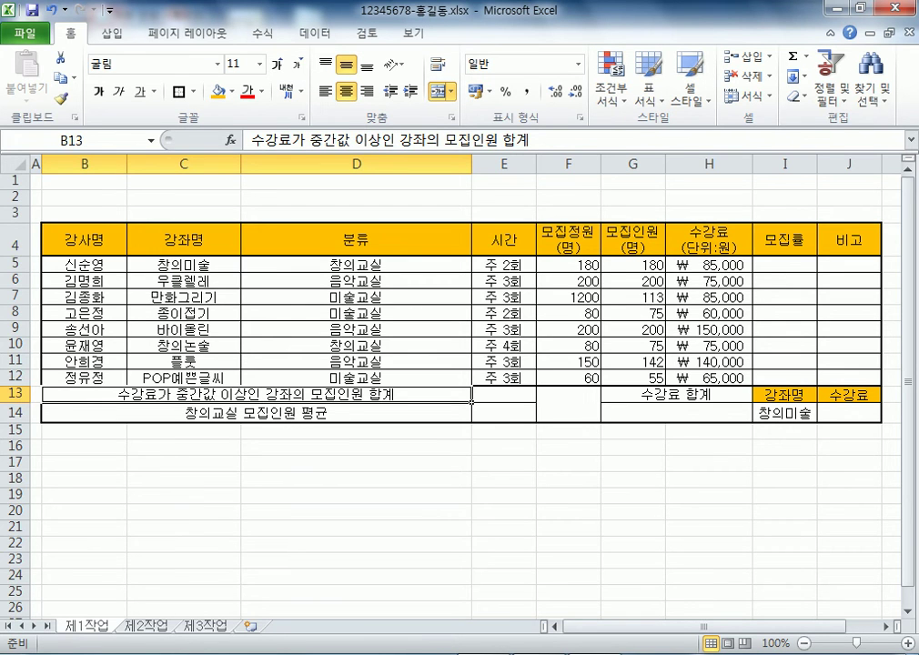
{"action": "left_click_drag", "start_coordinate": [471, 401], "coordinate": [334, 400]}
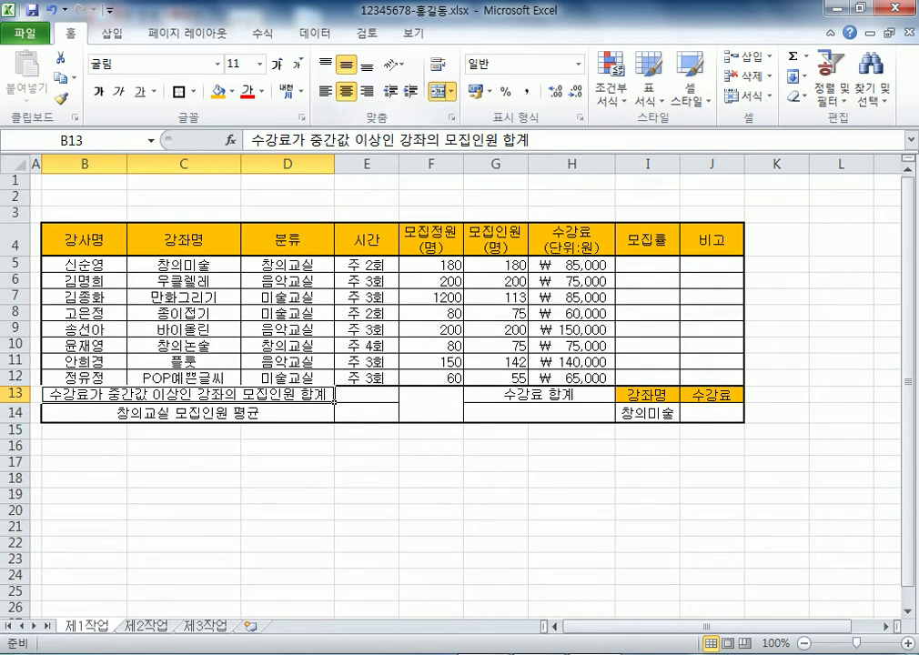
{"action": "left_click_drag", "start_coordinate": [571, 265], "coordinate": [571, 376]}
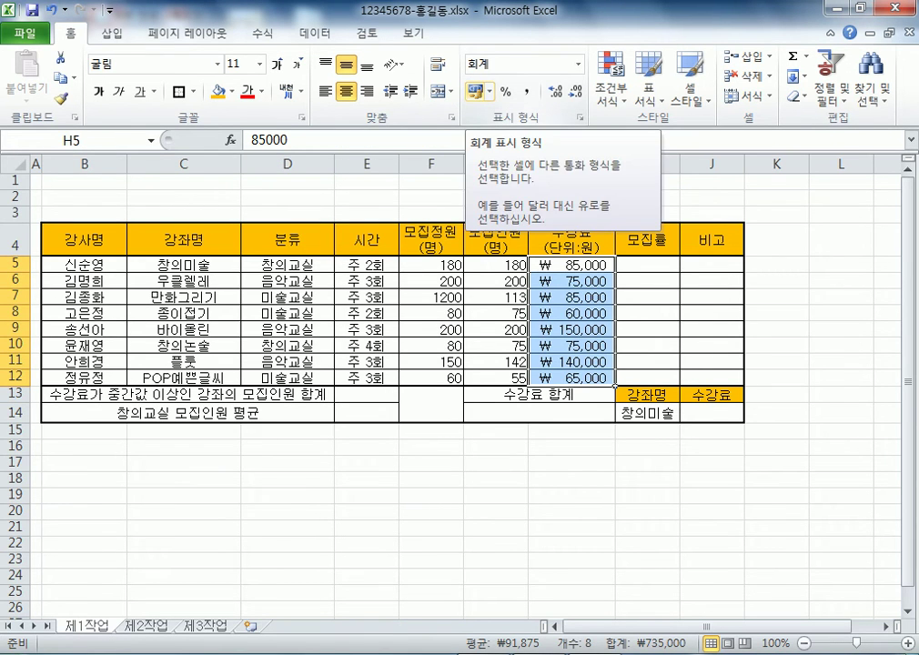
{"action": "left_click", "coordinate": [572, 313]}
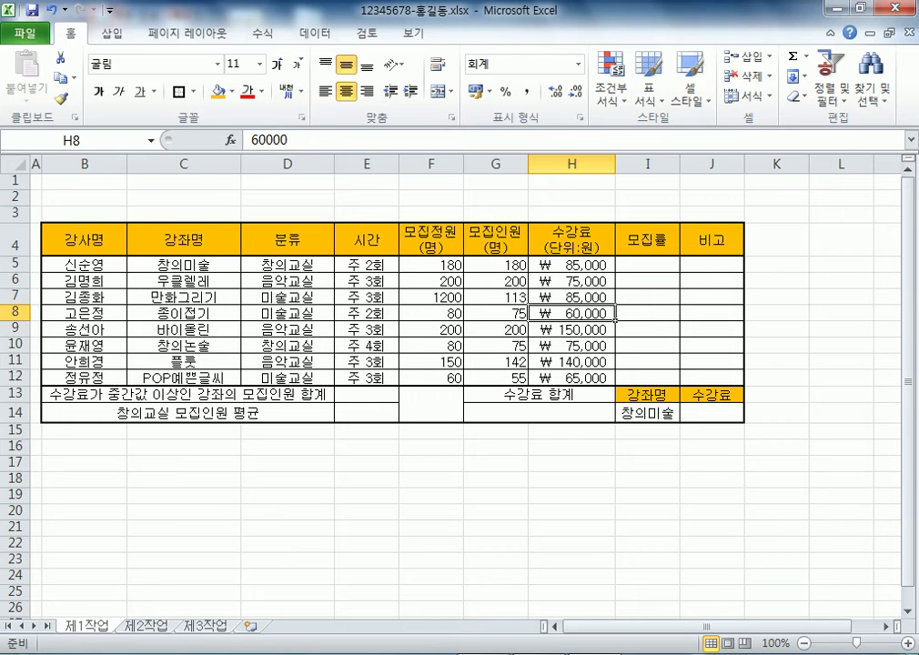
{"action": "left_click", "coordinate": [431, 405]}
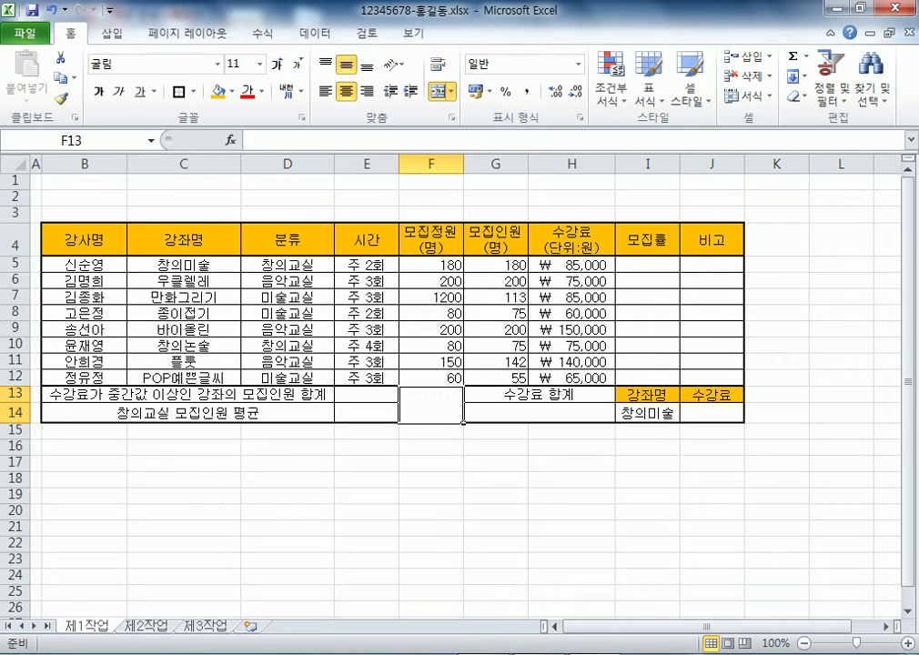
In Notepad, add a 꾸미기 heading and the line '글꼴, 크기, 색상, 진하게, 기울림꼴, 밑줄...'
{"action": "key", "text": "alt+Tab"}
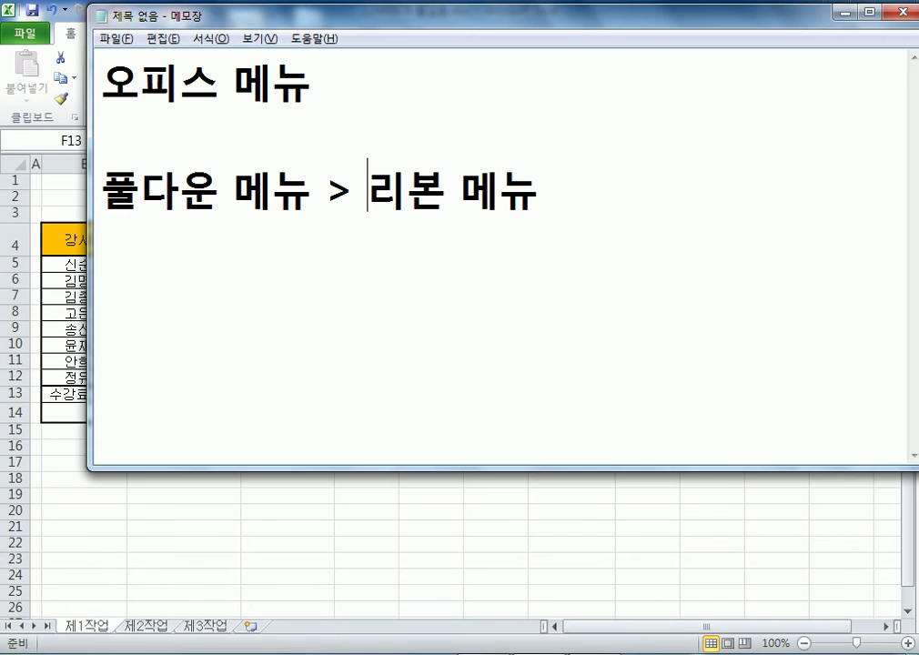
{"action": "left_click", "coordinate": [103, 347]}
{"action": "left_click", "coordinate": [102, 291]}
{"action": "type", "text": "ㄲ"}
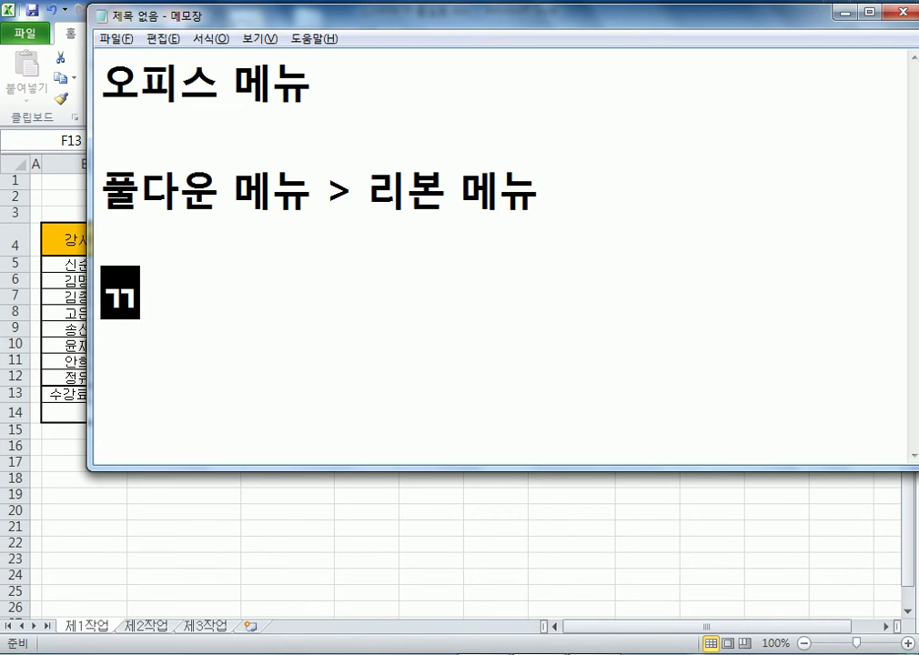
{"action": "type", "text": "ㅜㅠ미"}
{"action": "key", "text": "BackSpace"}
{"action": "key", "text": "BackSpace"}
{"action": "key", "text": "BackSpace"}
{"action": "type", "text": "미기"}
{"action": "key", "text": "Return"}
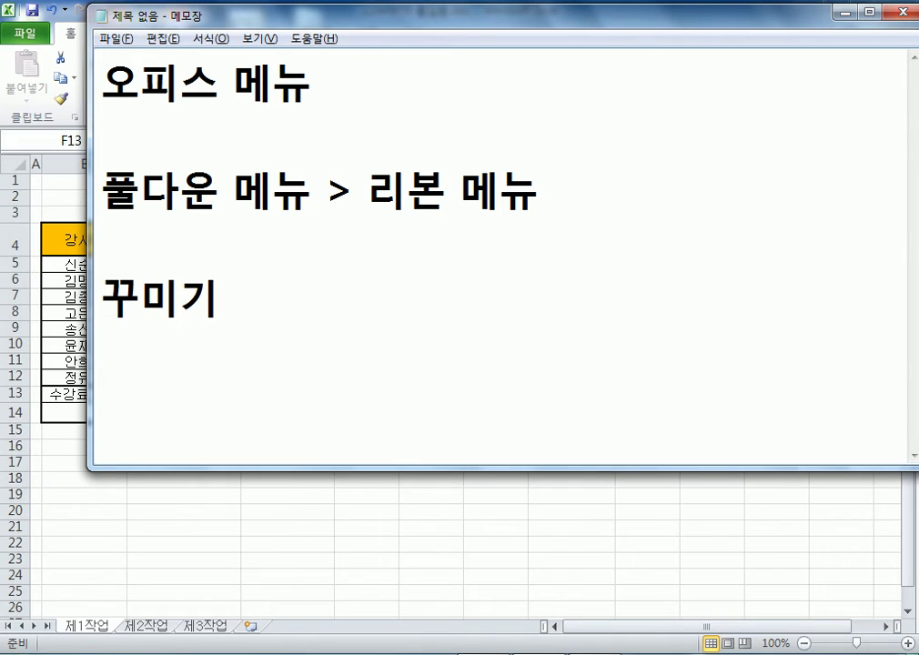
{"action": "type", "text": "글ㄲ"}
{"action": "type", "text": "꼴, 크기, ㅅ"}
{"action": "type", "text": "색상, "}
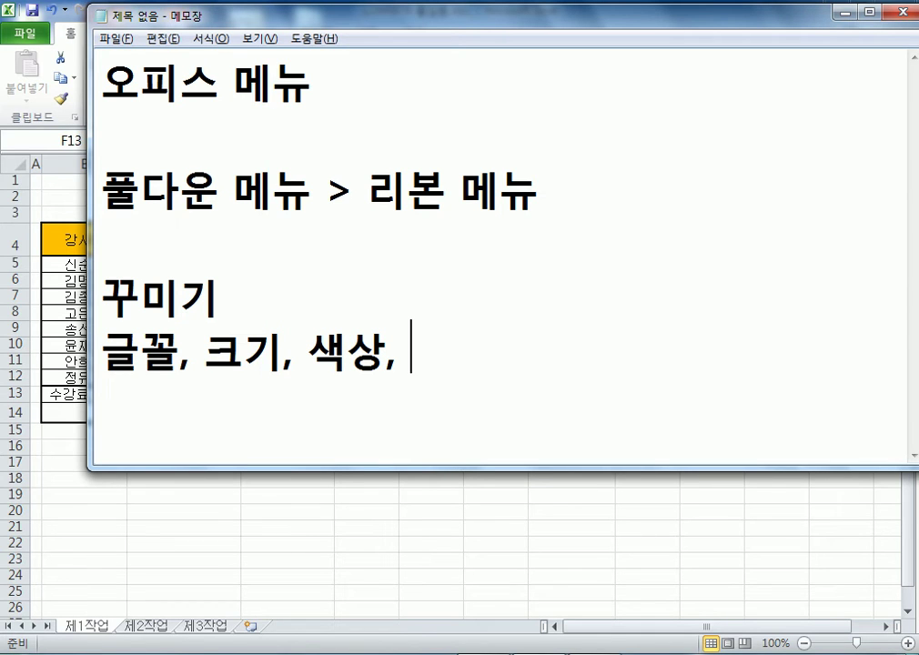
{"action": "type", "text": "진하게, ㄱ"}
{"action": "type", "text": "기울리"}
{"action": "type", "text": "ㅁ꼴, 밑"}
{"action": "type", "text": "줄..."}
{"action": "key", "text": "Return"}
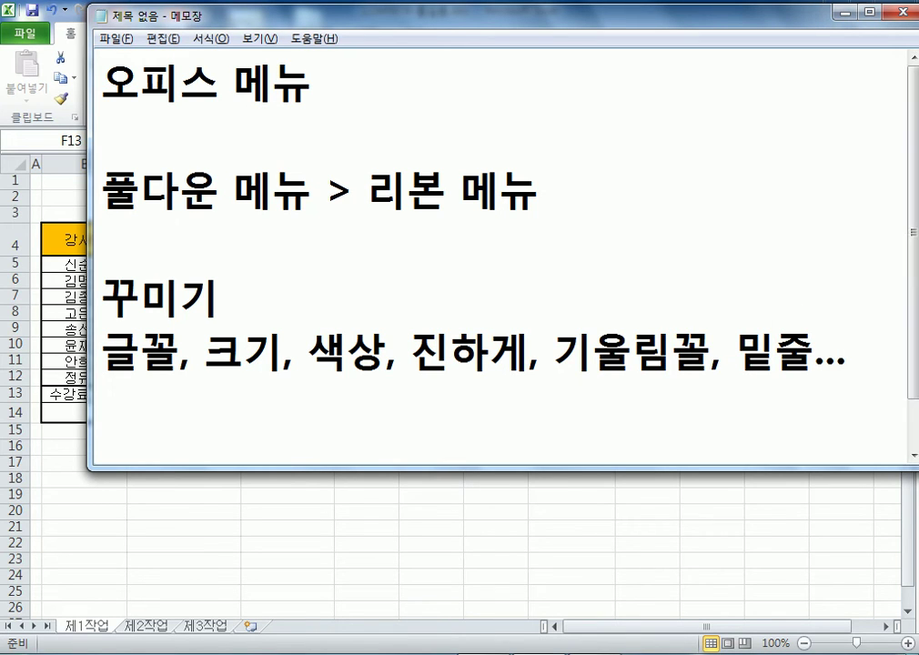
{"action": "key", "text": "BackSpace"}
Extend the heading to read '꾸미기 = 서식지정'
{"action": "left_click", "coordinate": [221, 296]}
{"action": "type", "text": "= "}
{"action": "type", "text": "서식짓"}
{"action": "type", "text": "정"}
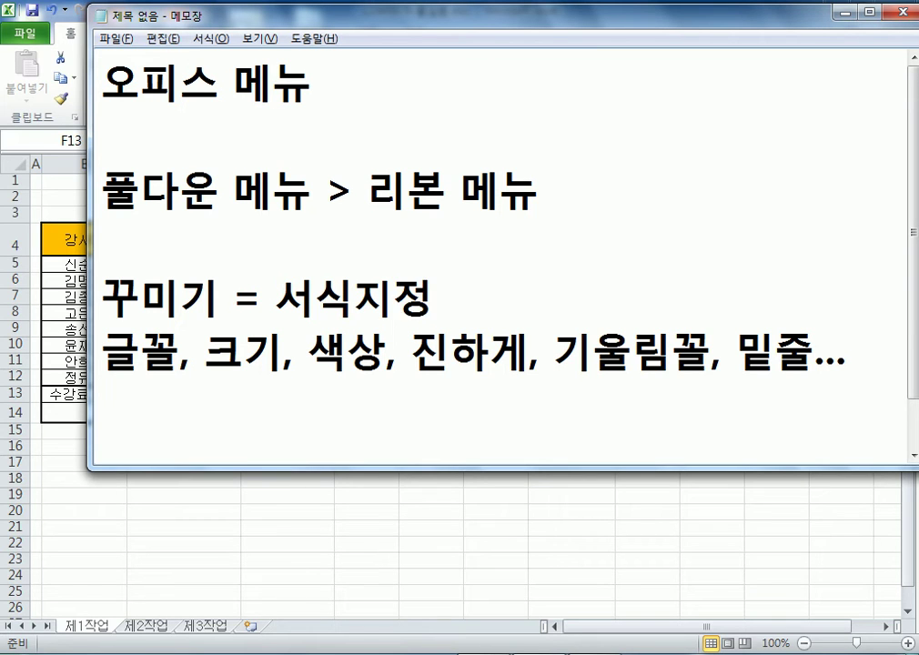
{"action": "key", "text": "Return"}
{"action": "scroll", "coordinate": [500, 255], "scroll_direction": "down", "scroll_amount": 1}
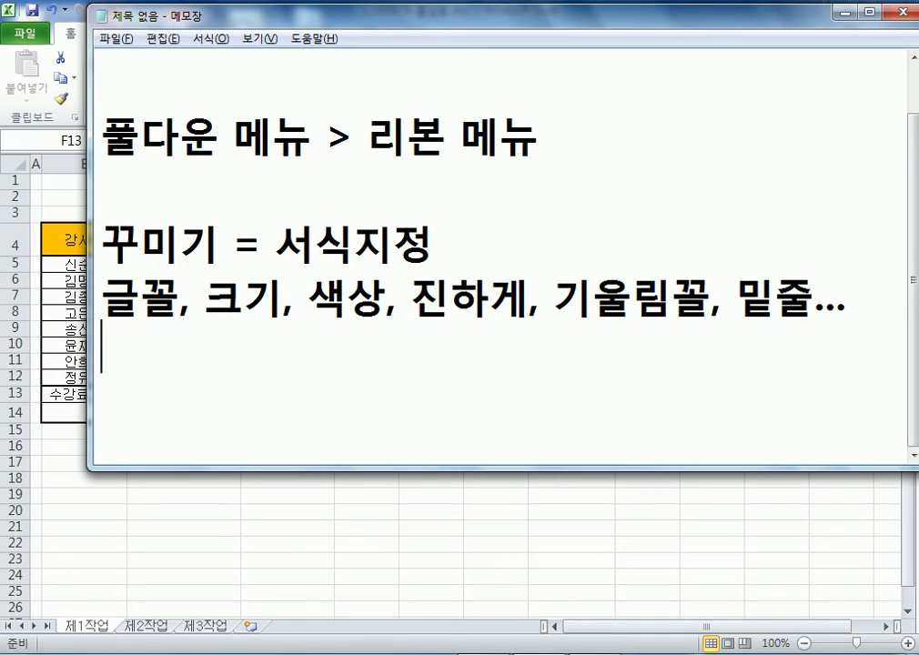
Append '= [ Ctrl + 1 ]' to the heading line and switch back to Excel
{"action": "left_click", "coordinate": [846, 293]}
{"action": "left_click", "coordinate": [431, 242]}
{"action": "type", "text": "= "}
{"action": "type", "text": "Ctlr"}
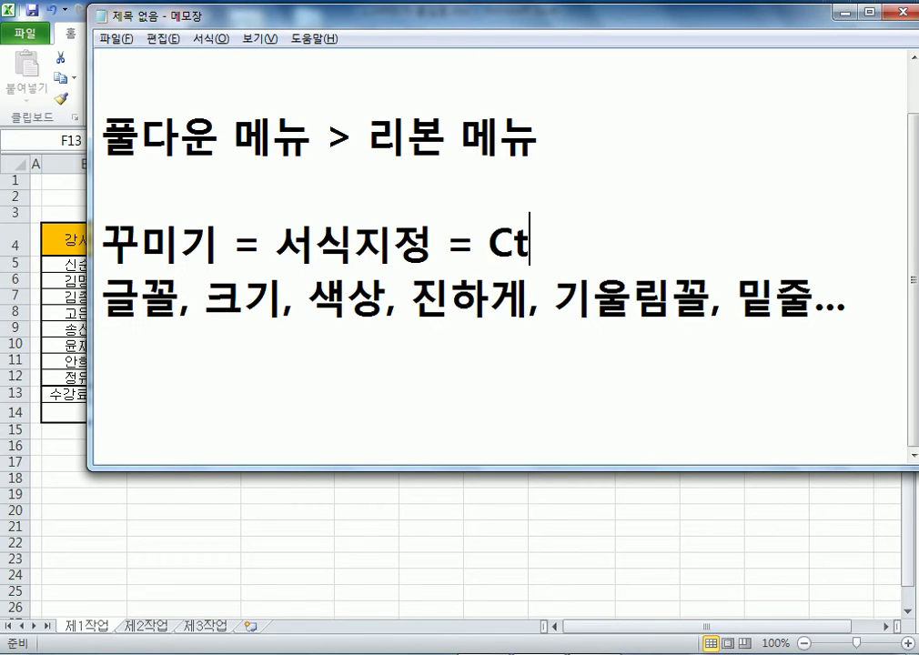
{"action": "key", "text": "BackSpace"}
{"action": "key", "text": "BackSpace"}
{"action": "type", "text": "rl + 1"}
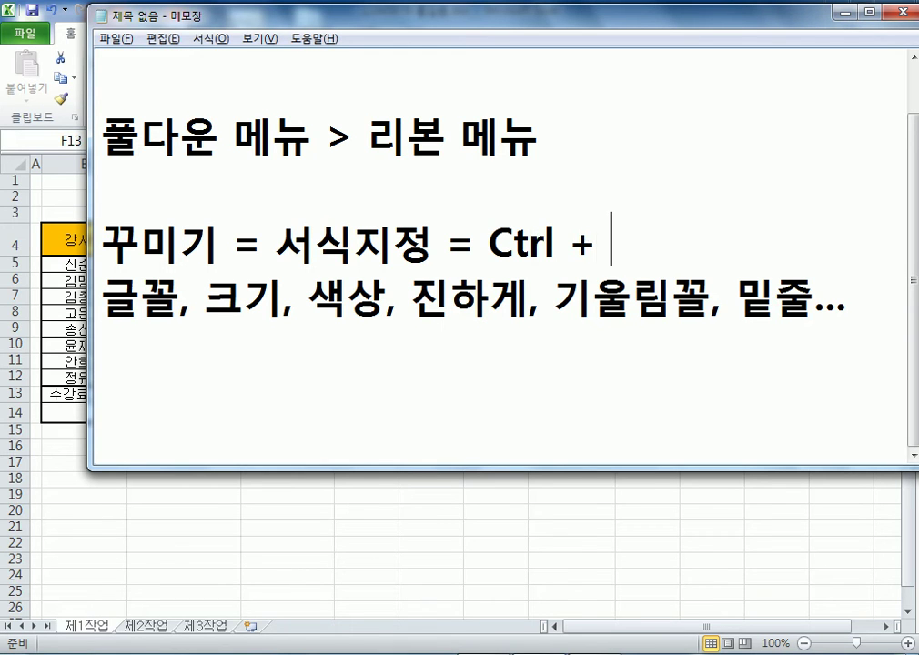
{"action": "key", "text": "Left"}
{"action": "key", "text": "Left"}
{"action": "key", "text": "Left"}
{"action": "key", "text": "Left"}
{"action": "key", "text": "Left"}
{"action": "key", "text": "Left"}
{"action": "key", "text": "Left"}
{"action": "key", "text": "Left"}
{"action": "type", "text": "["}
{"action": "key", "text": "End"}
{"action": "type", "text": "]"}
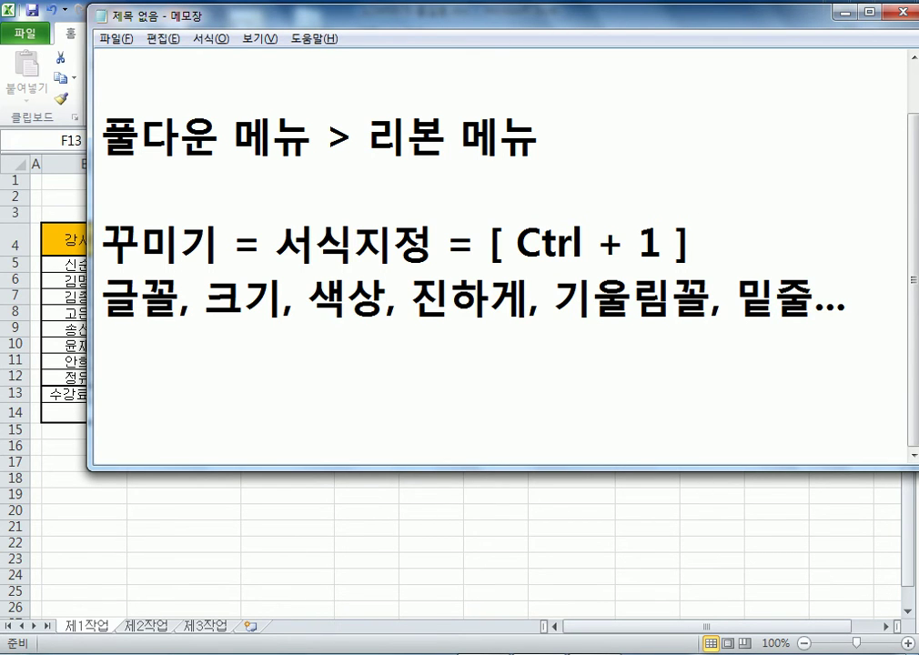
{"action": "key", "text": "alt+Tab"}
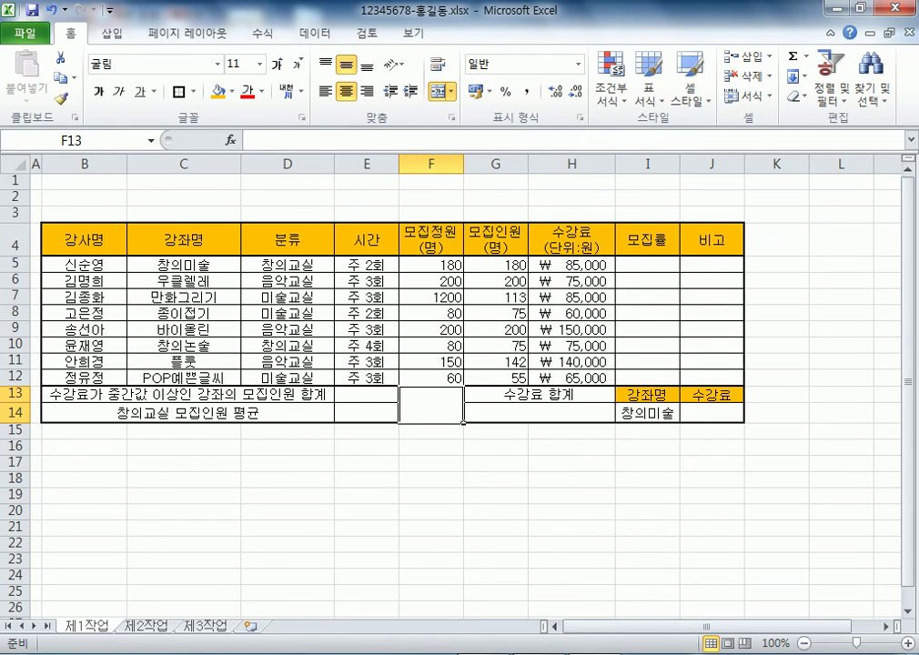
{"action": "left_click", "coordinate": [438, 389]}
{"action": "key", "text": "ctrl+1"}
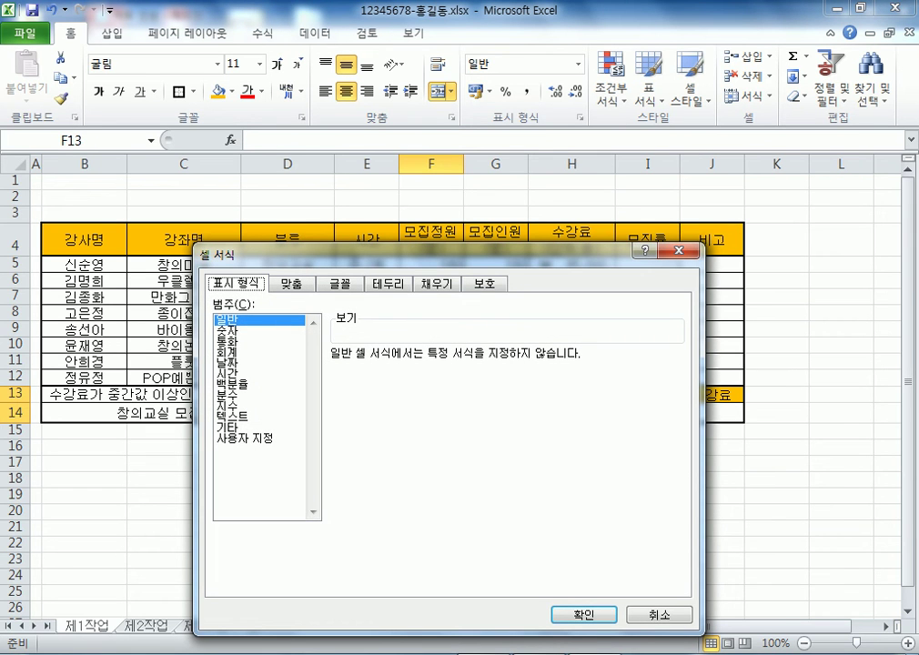
{"action": "key", "text": "Escape"}
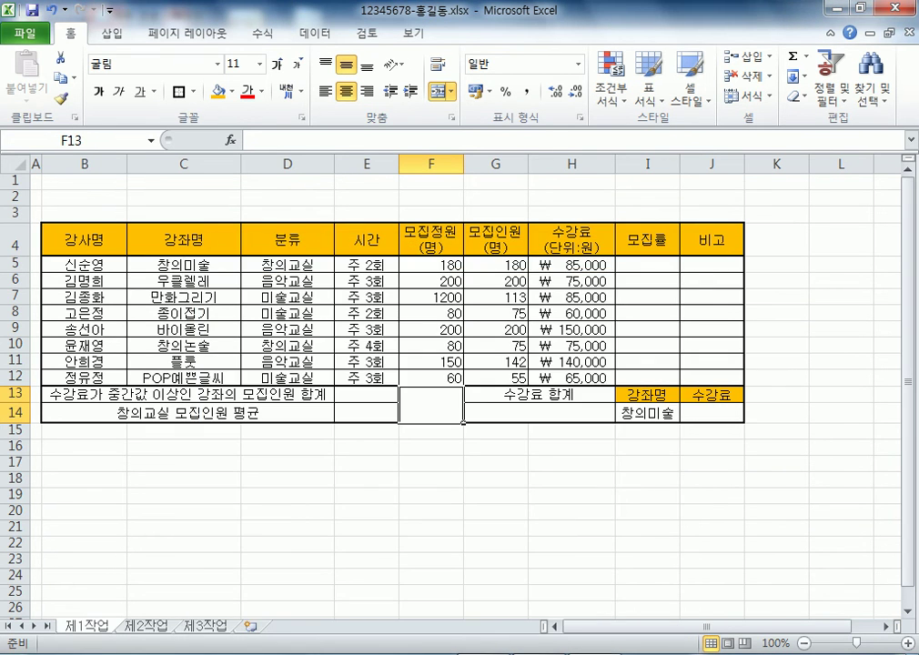
{"action": "scroll", "coordinate": [455, 364], "scroll_direction": "down", "scroll_amount": 1}
{"action": "scroll", "coordinate": [455, 364], "scroll_direction": "down", "scroll_amount": 1}
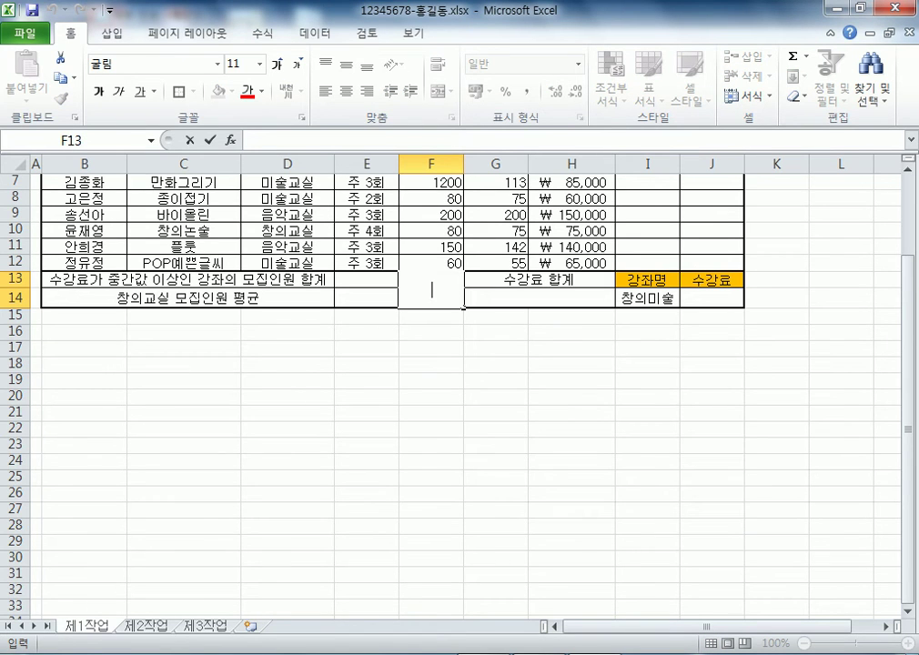
{"action": "key", "text": "ctrl+1"}
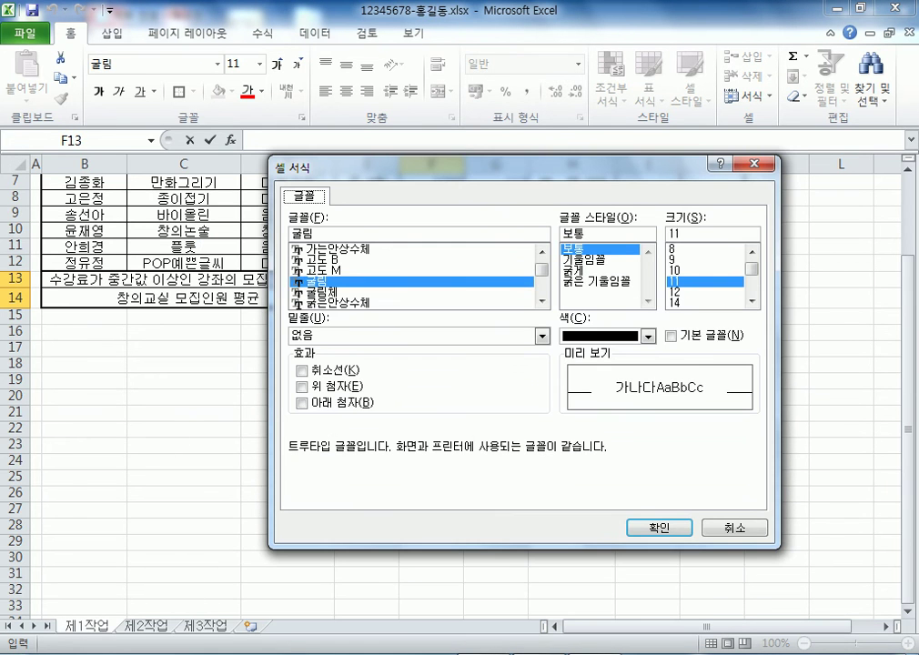
{"action": "key", "text": "Escape"}
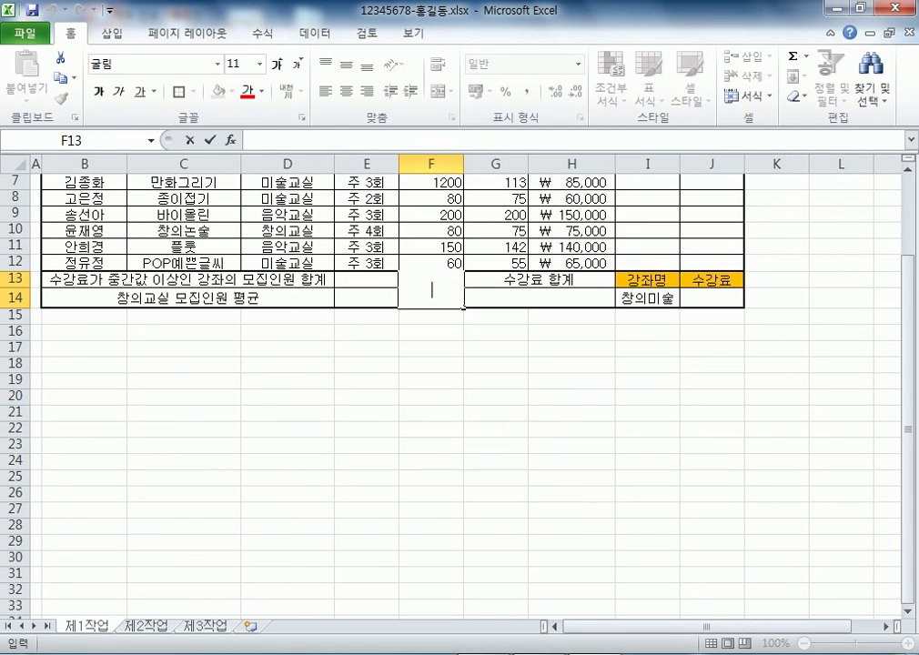
{"action": "key", "text": "Escape"}
{"action": "left_click", "coordinate": [431, 379]}
{"action": "left_click", "coordinate": [431, 288]}
{"action": "key", "text": "ctrl+1"}
{"action": "key", "text": "ctrl+shift+Tab"}
{"action": "key", "text": "ctrl+shift+Tab"}
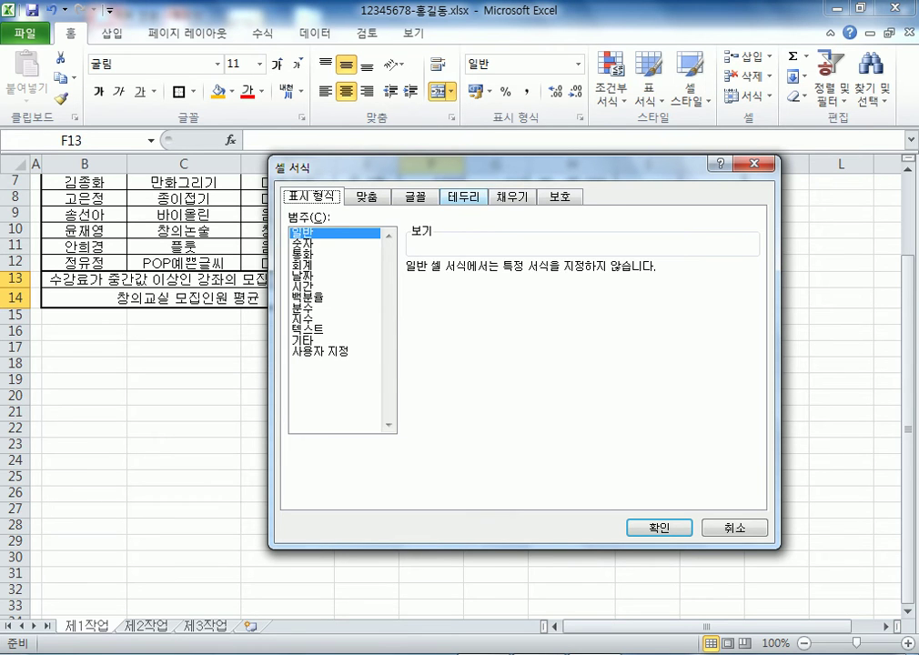
{"action": "key", "text": "ctrl+Tab"}
{"action": "key", "text": "ctrl+Tab"}
{"action": "key", "text": "ctrl+Tab"}
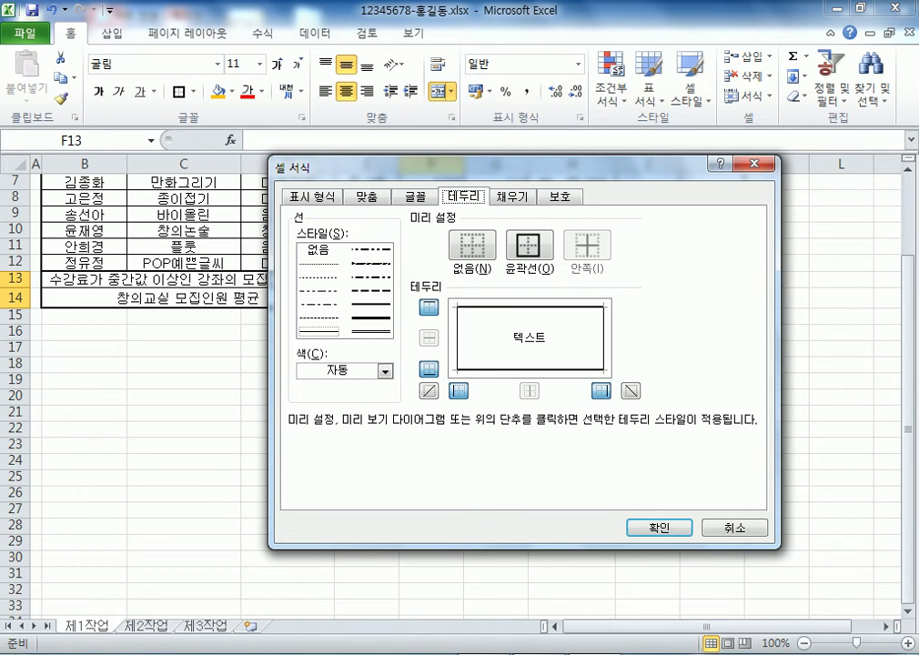
{"action": "key", "text": "space"}
{"action": "key", "text": "Tab"}
{"action": "key", "text": "Tab"}
{"action": "key", "text": "Tab"}
{"action": "key", "text": "Tab"}
{"action": "key", "text": "space"}
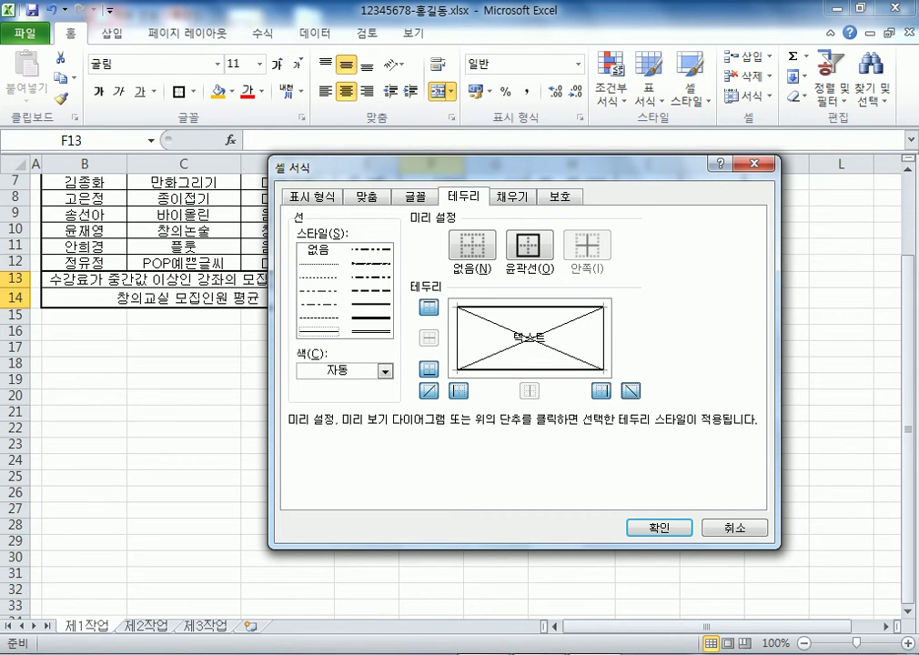
{"action": "key", "text": "Return"}
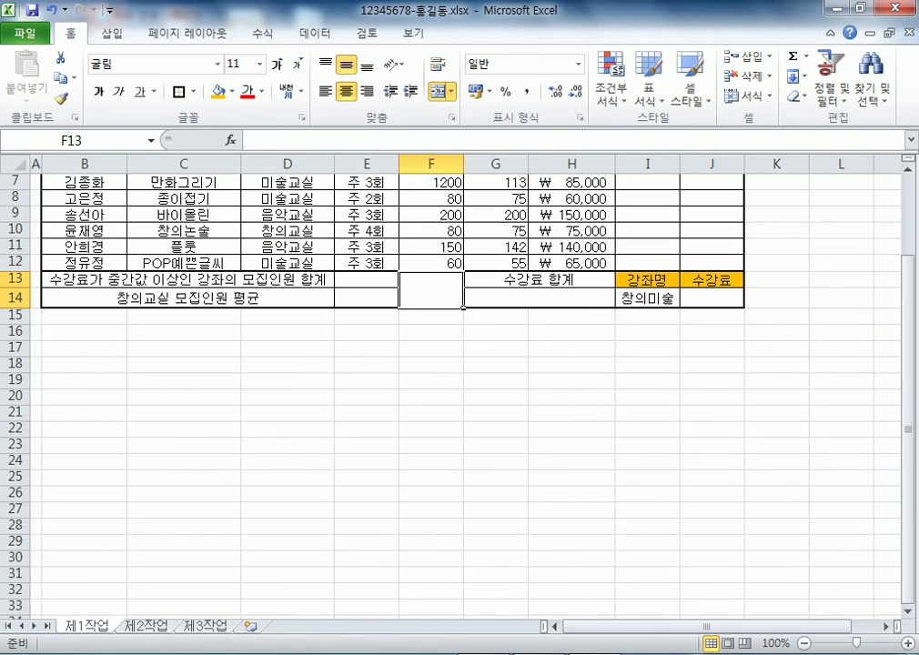
Apply both diagonal borders to merged F13 via Format Cells (Ctrl+1), forming an X
{"action": "right_click", "coordinate": [438, 287]}
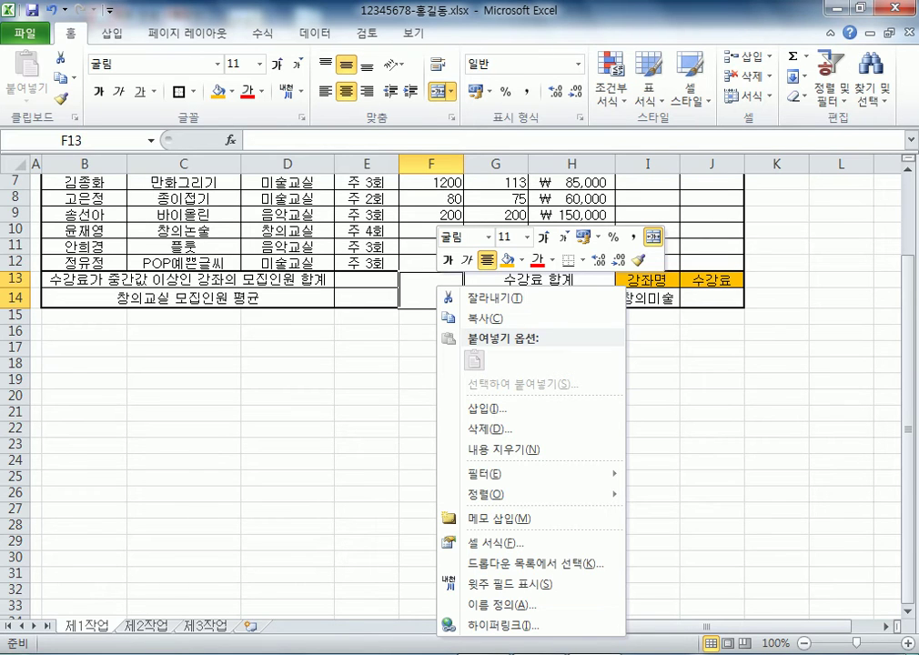
{"action": "key", "text": "Escape"}
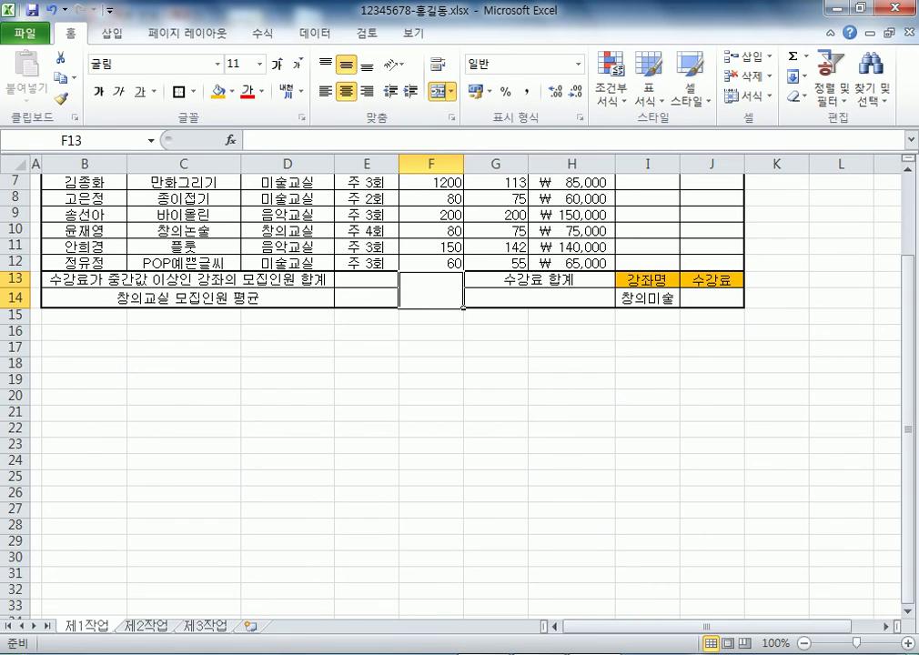
{"action": "key", "text": "ctrl+1"}
{"action": "key", "text": "ctrl+shift+Tab"}
{"action": "key", "text": "ctrl+shift+Tab"}
{"action": "key", "text": "ctrl+shift+Tab"}
{"action": "key", "text": "ctrl+Tab"}
{"action": "key", "text": "ctrl+Tab"}
{"action": "key", "text": "ctrl+Tab"}
{"action": "left_click_drag", "start_coordinate": [473, 166], "coordinate": [521, 74]}
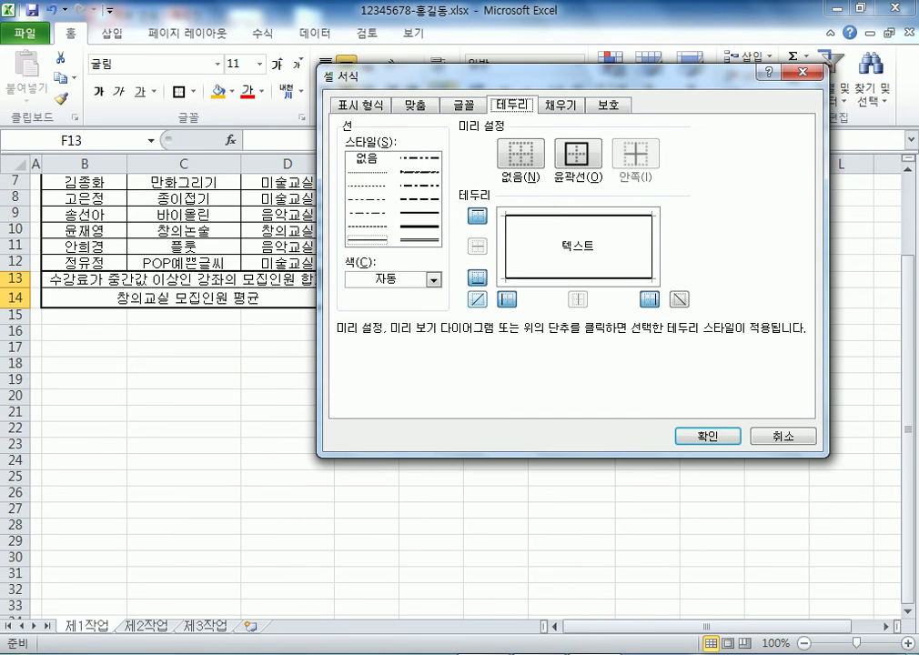
{"action": "left_click", "coordinate": [477, 298]}
{"action": "left_click", "coordinate": [678, 298]}
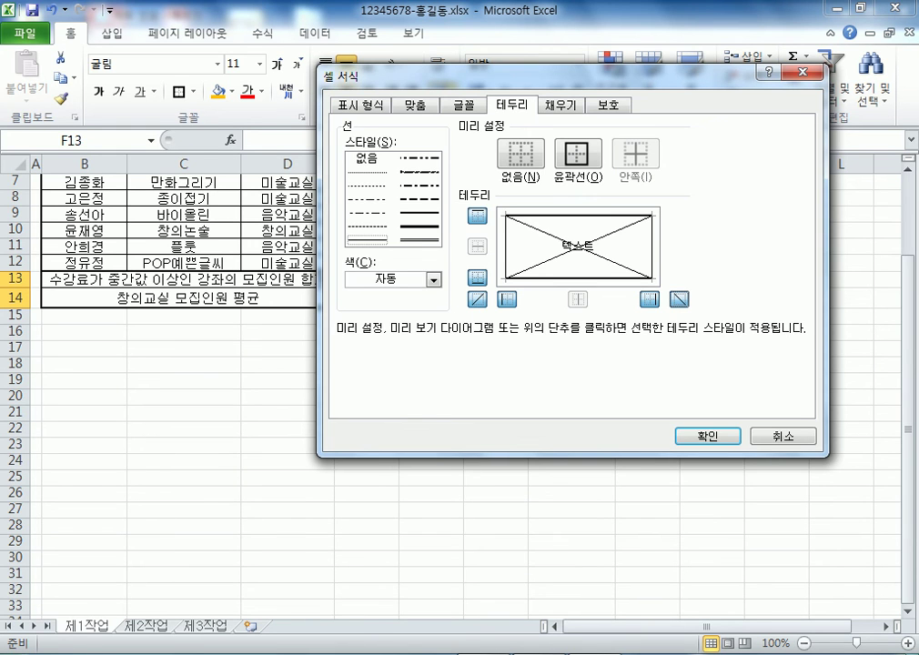
{"action": "key", "text": "Return"}
{"action": "left_click", "coordinate": [432, 397]}
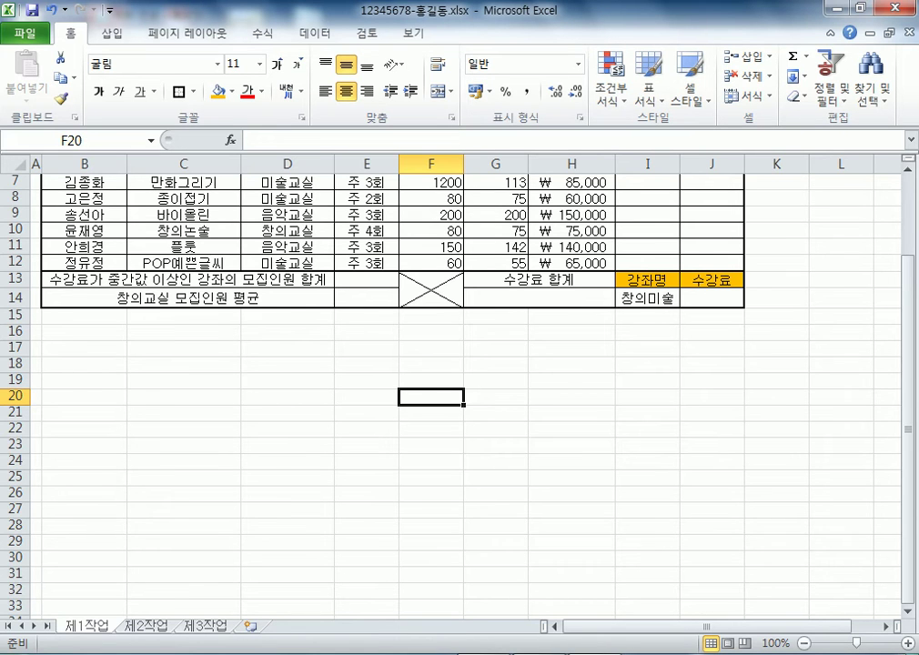
{"action": "scroll", "coordinate": [455, 382], "scroll_direction": "up", "scroll_amount": 2}
{"action": "left_click_drag", "start_coordinate": [16, 179], "coordinate": [17, 212]}
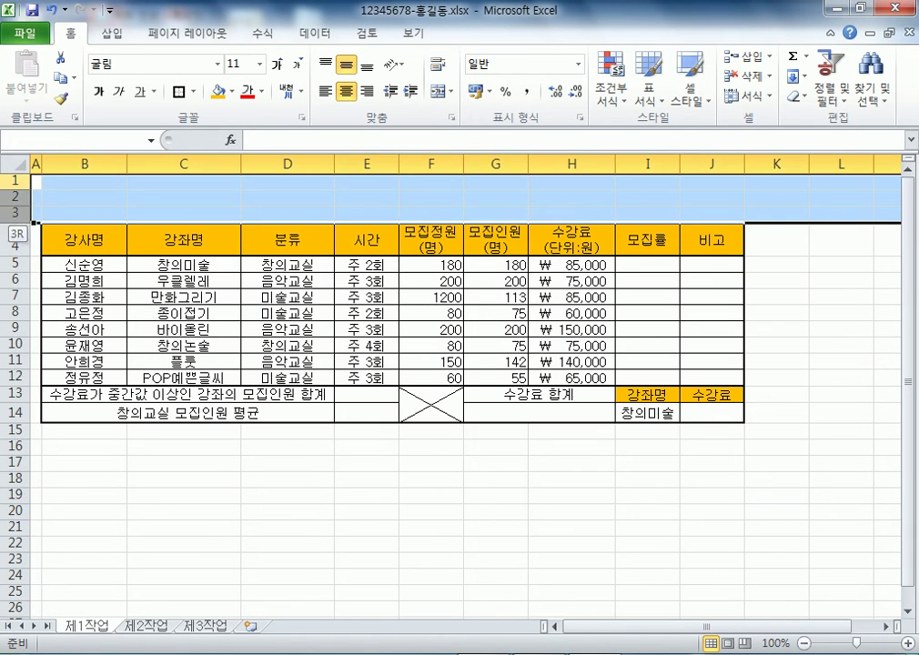
{"action": "left_click", "coordinate": [287, 512]}
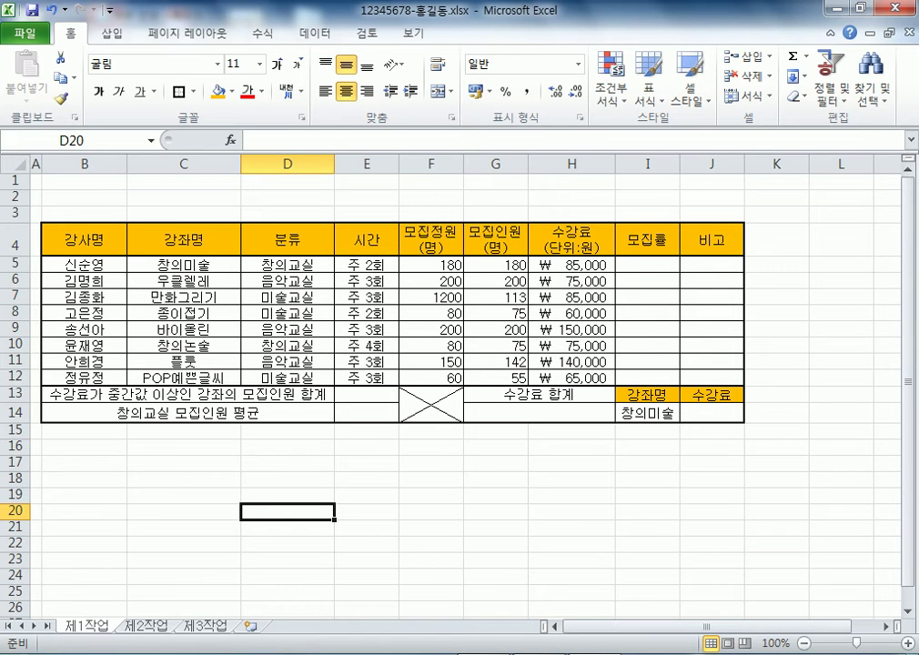
{"action": "left_click", "coordinate": [15, 180]}
{"action": "left_click", "coordinate": [14, 196]}
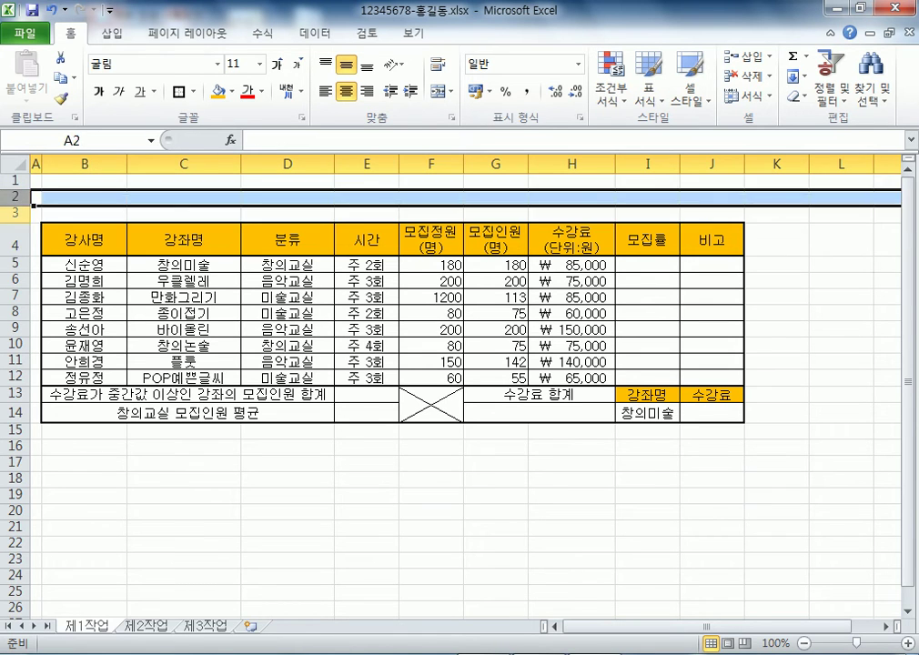
{"action": "left_click", "coordinate": [14, 213]}
{"action": "left_click", "coordinate": [15, 180]}
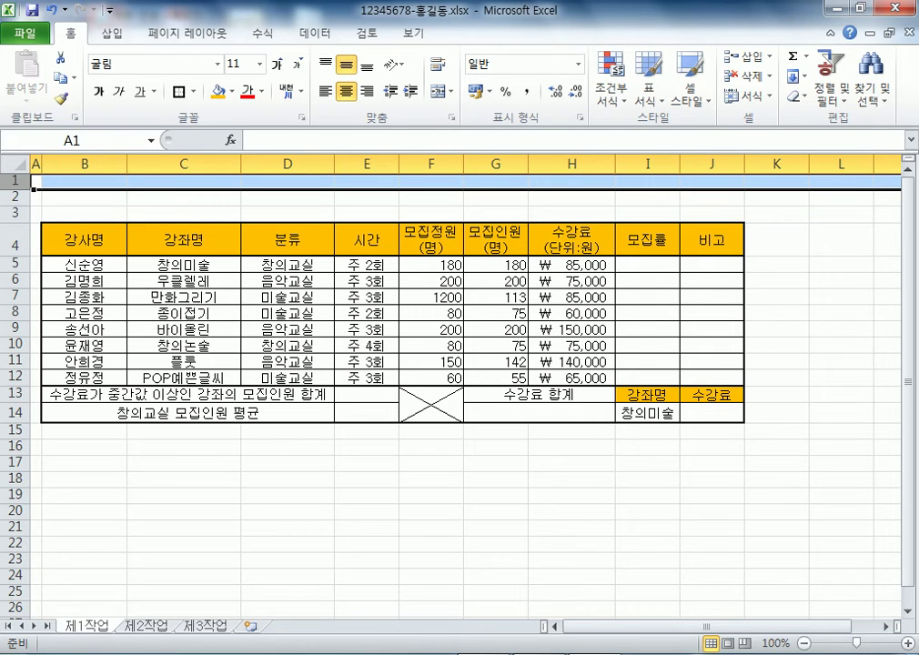
{"action": "left_click", "coordinate": [184, 543]}
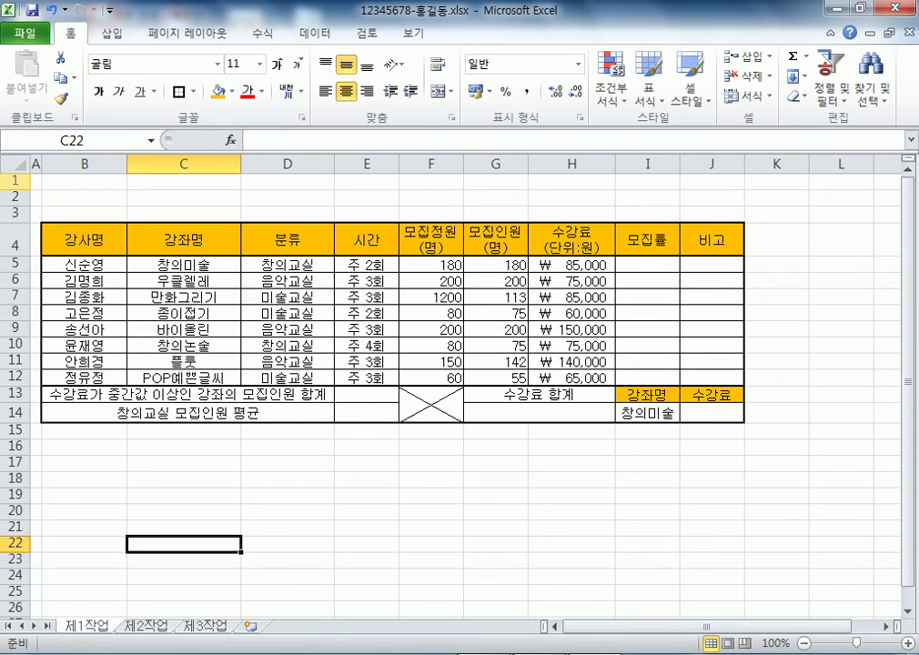
Try a taller row 1, then restore rows 1–3 to standard height
{"action": "scroll", "coordinate": [455, 382], "scroll_direction": "up", "scroll_amount": 8, "text": "ctrl"}
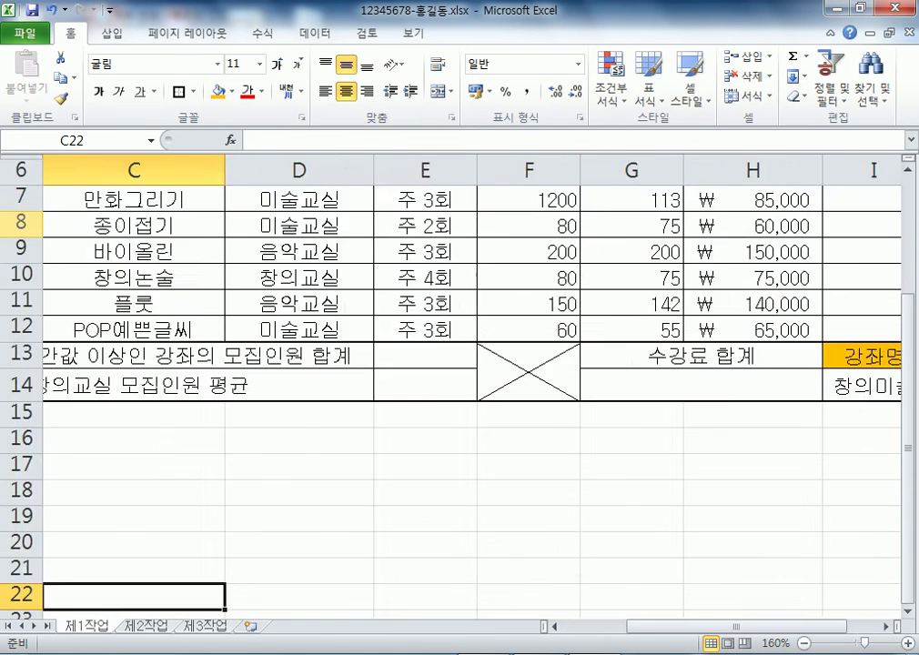
{"action": "key", "text": "ctrl+Home"}
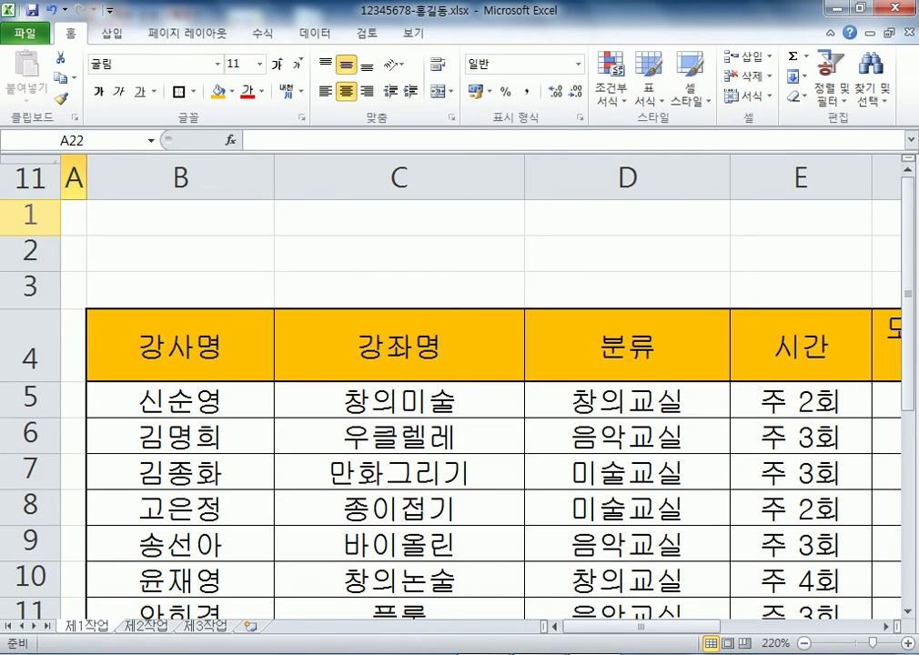
{"action": "scroll", "coordinate": [455, 391], "scroll_direction": "up", "scroll_amount": 4}
{"action": "scroll", "coordinate": [455, 391], "scroll_direction": "down", "scroll_amount": 4}
{"action": "left_click_drag", "start_coordinate": [18, 209], "coordinate": [18, 312]}
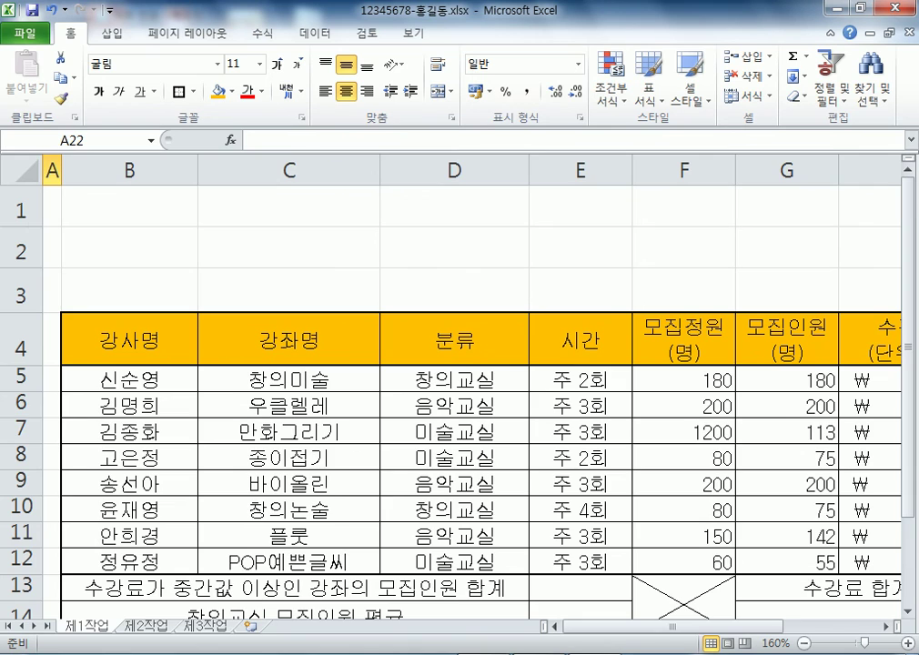
{"action": "scroll", "coordinate": [455, 382], "scroll_direction": "down", "scroll_amount": 4, "text": "ctrl"}
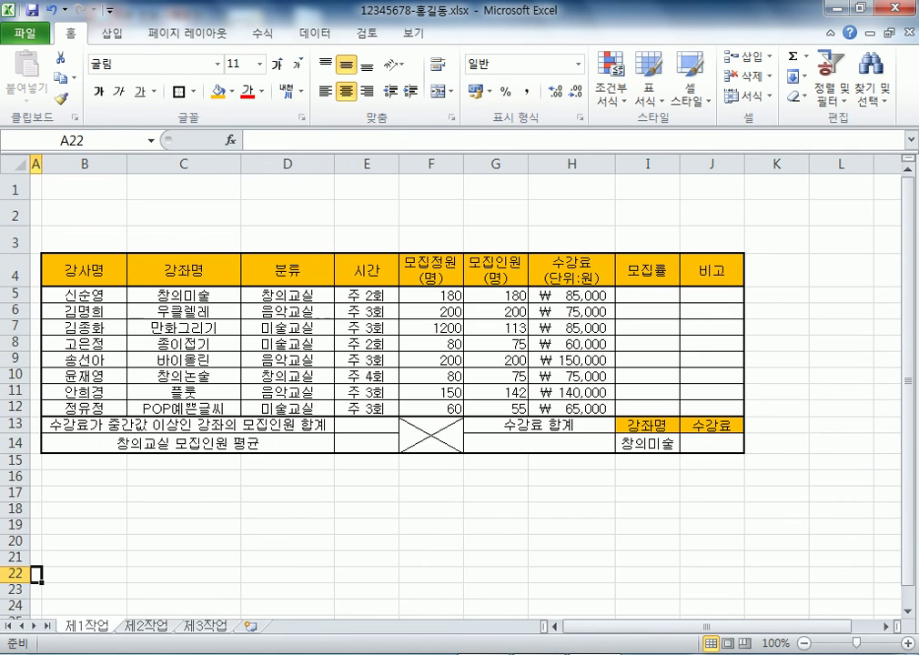
{"action": "scroll", "coordinate": [455, 382], "scroll_direction": "up", "scroll_amount": 3, "text": "ctrl"}
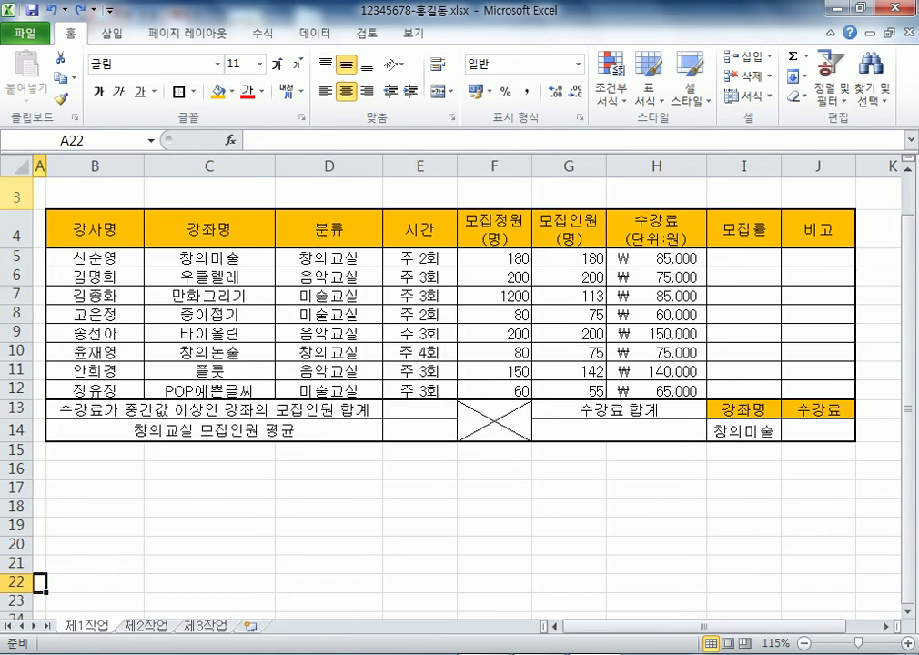
{"action": "scroll", "coordinate": [455, 364], "scroll_direction": "up", "scroll_amount": 2}
{"action": "left_click_drag", "start_coordinate": [20, 206], "coordinate": [20, 282]}
{"action": "double_click", "coordinate": [20, 300]}
{"action": "left_click", "coordinate": [116, 220]}
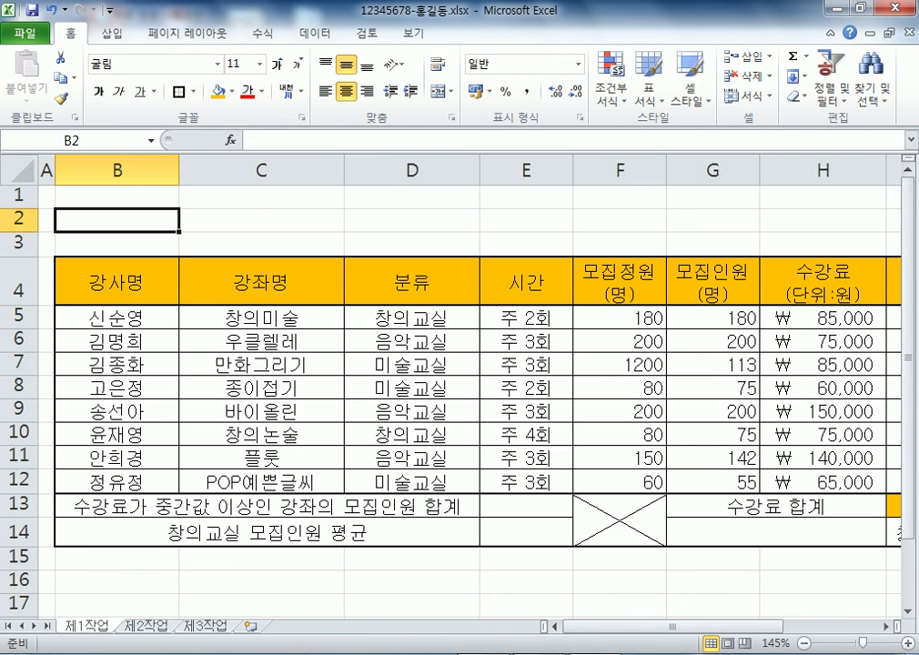
{"action": "scroll", "coordinate": [455, 382], "scroll_direction": "down", "scroll_amount": 3, "text": "ctrl"}
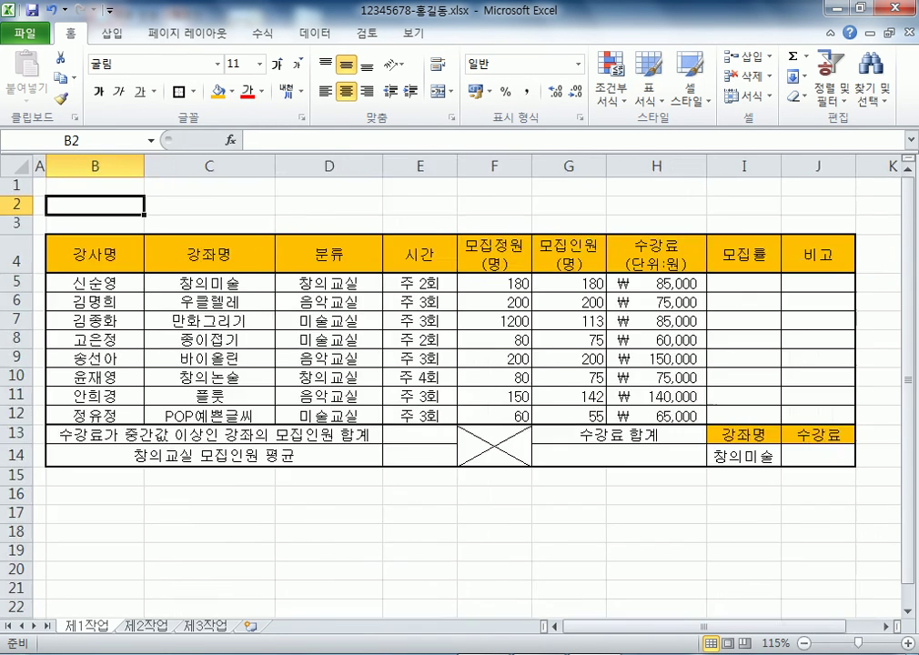
{"action": "left_click_drag", "start_coordinate": [20, 180], "coordinate": [20, 227]}
{"action": "key", "text": "ctrl+z"}
{"action": "left_click", "coordinate": [84, 213]}
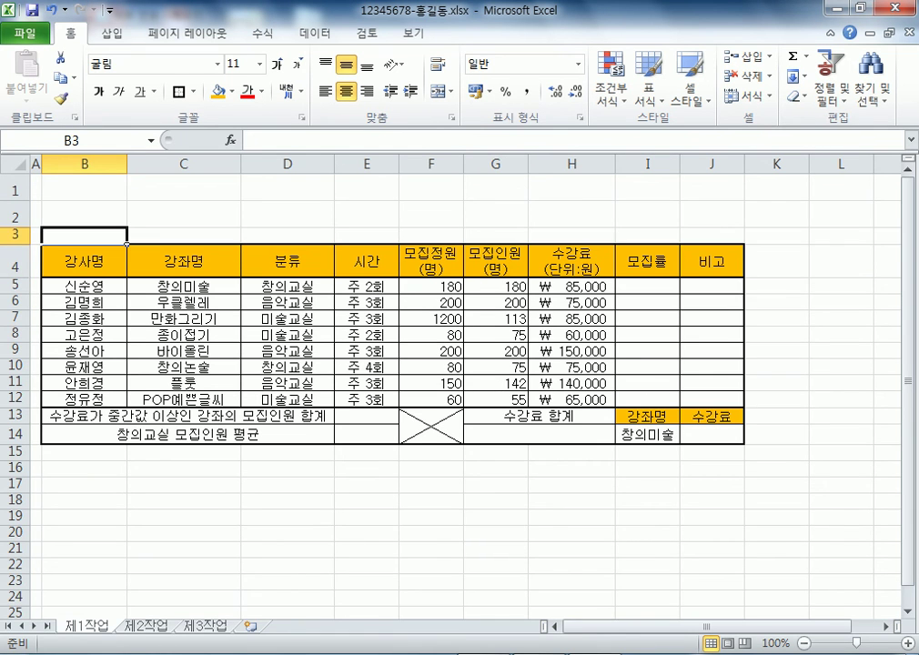
Set row 1 to 26.25 points and row 3 to 22.50 points
{"action": "left_click_drag", "start_coordinate": [20, 204], "coordinate": [20, 212]}
{"action": "left_click", "coordinate": [184, 216]}
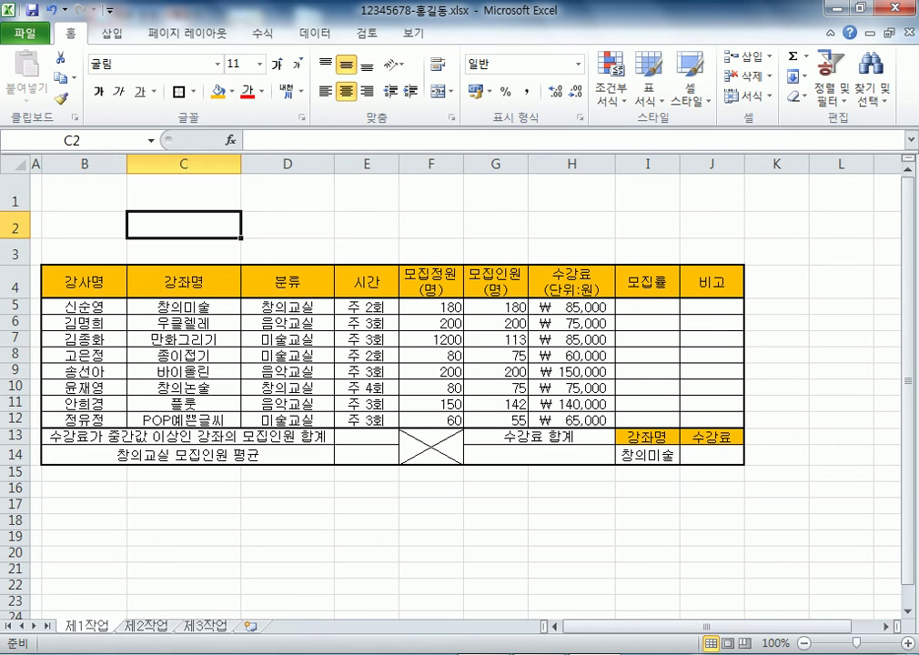
{"action": "left_click_drag", "start_coordinate": [20, 265], "coordinate": [20, 270]}
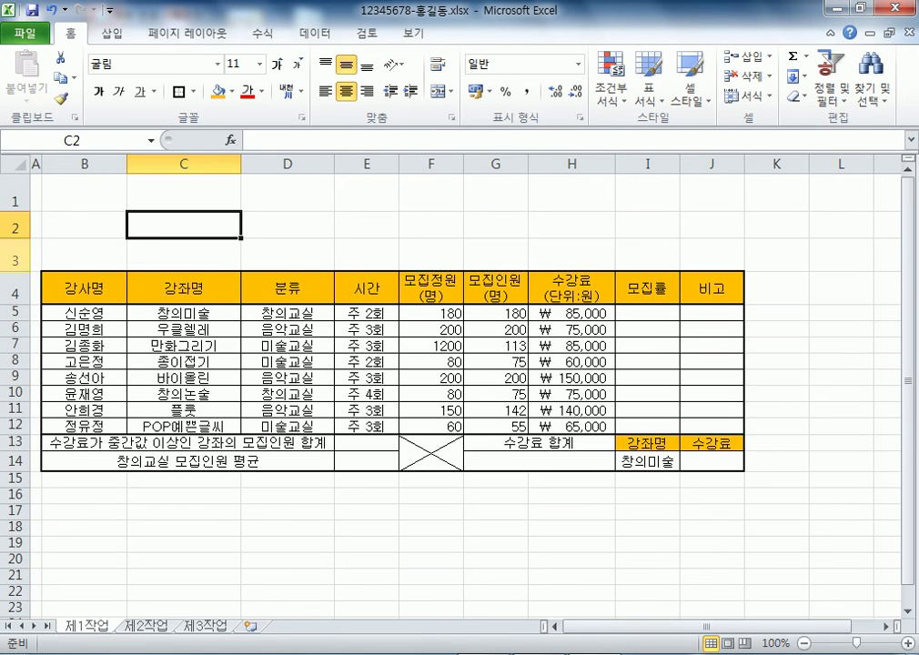
{"action": "left_click_drag", "start_coordinate": [20, 210], "coordinate": [20, 206]}
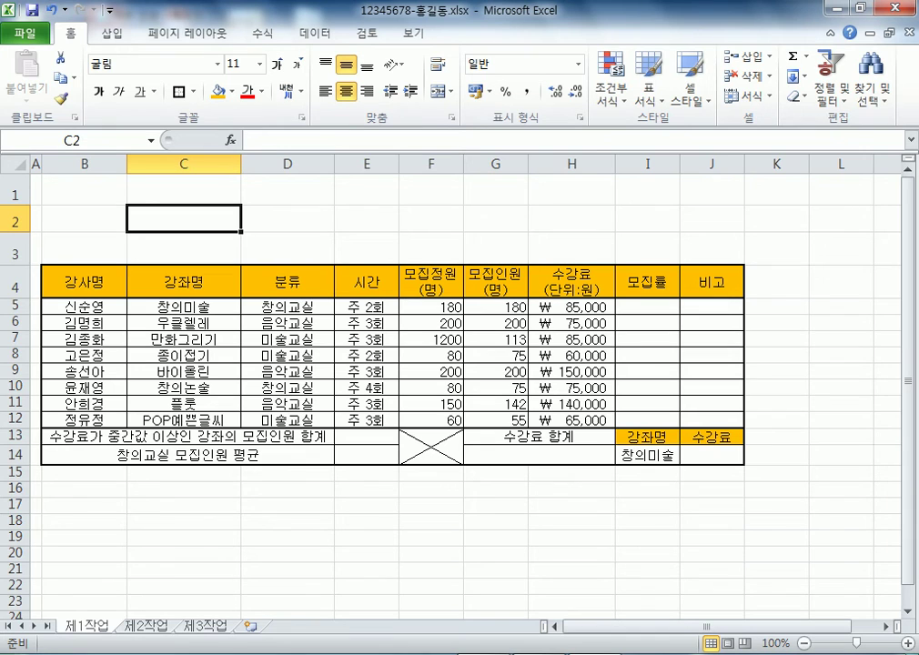
Choose Rounded Rectangle from the Insert tab's Shapes gallery
{"action": "left_click", "coordinate": [111, 33]}
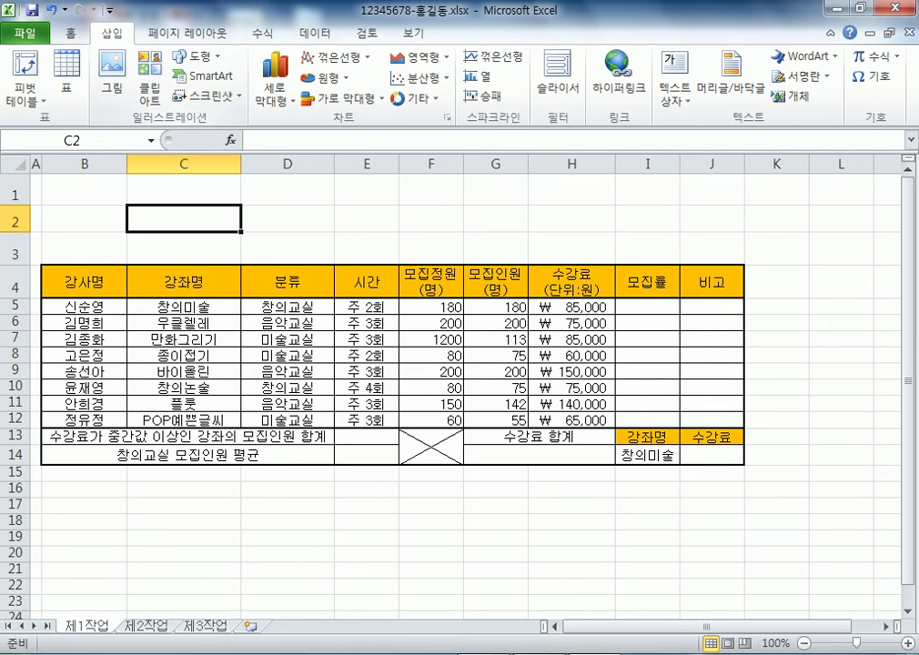
{"action": "left_click", "coordinate": [194, 56]}
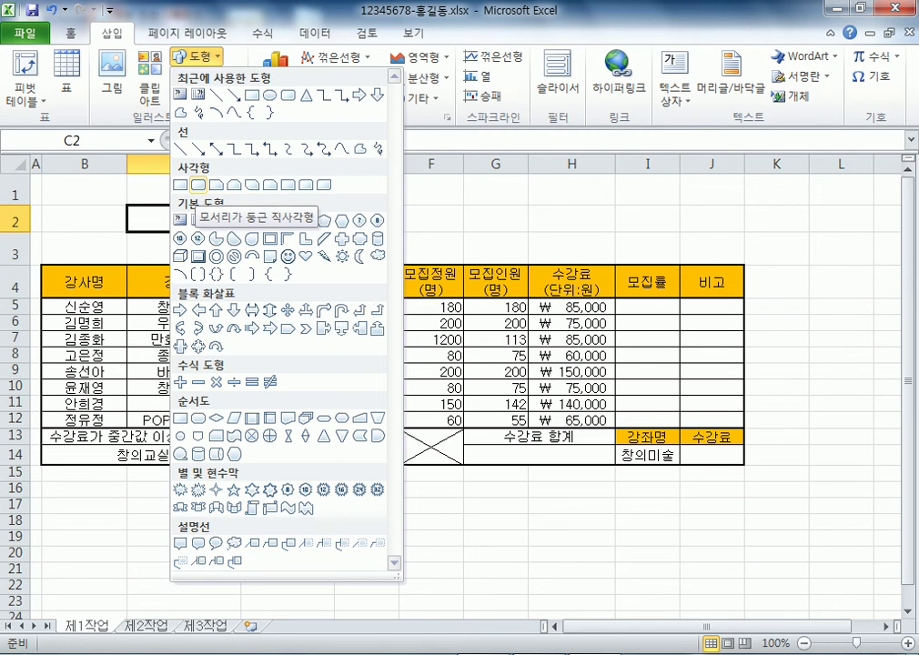
{"action": "left_click", "coordinate": [197, 184]}
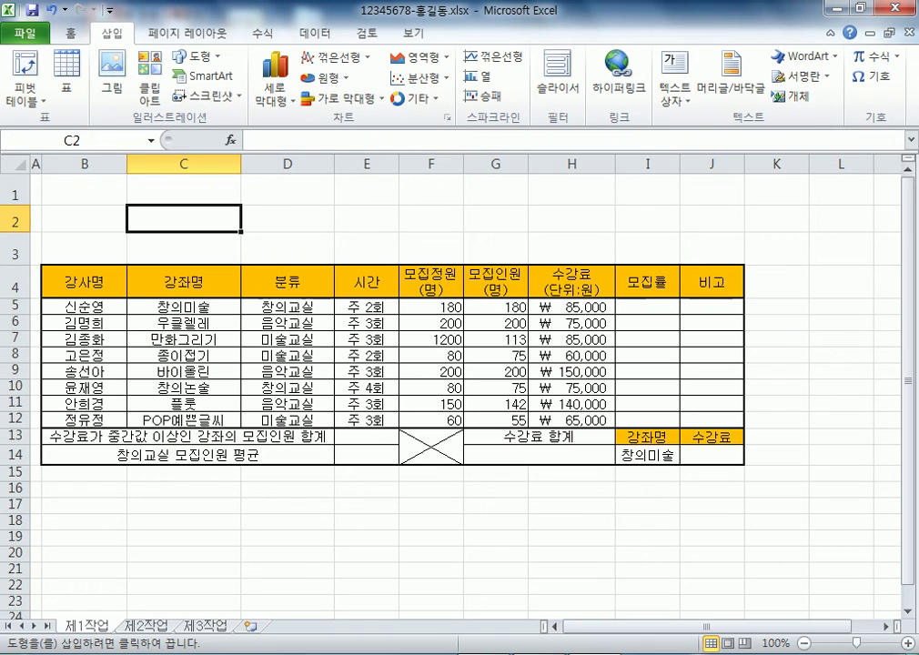
Draw a rounded rectangle across rows 1–3 and type the title '3월 방과후학교 모집 현황'
{"action": "mouse_move", "coordinate": [48, 177]}
{"action": "left_mouse_down"}
{"action": "mouse_move", "coordinate": [331, 239]}
{"action": "mouse_move", "coordinate": [489, 252]}
{"action": "left_mouse_up"}
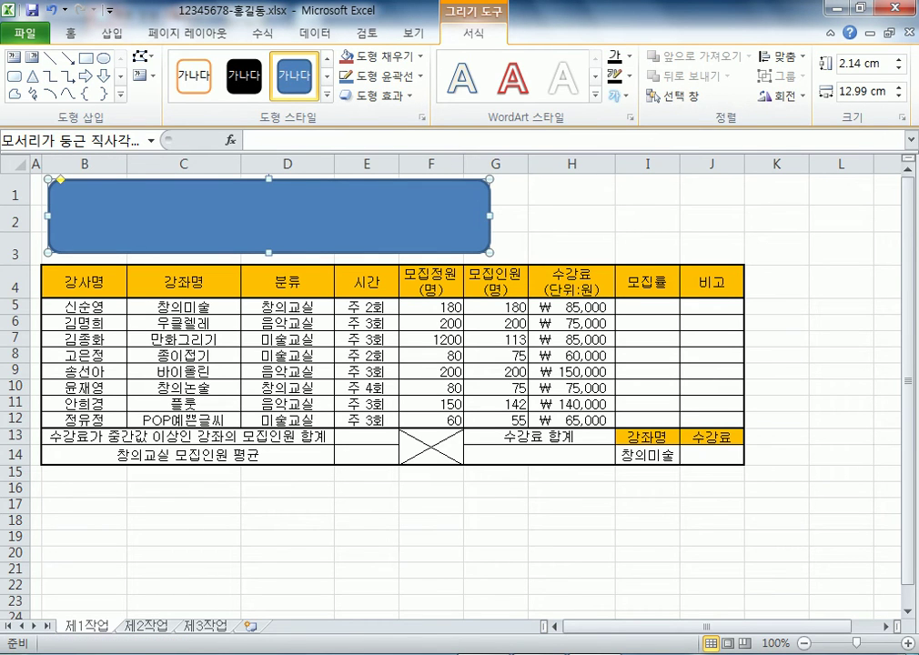
{"action": "type", "text": "3월"}
{"action": "type", "text": " 방과후 하"}
{"action": "type", "text": "ㄱ교"}
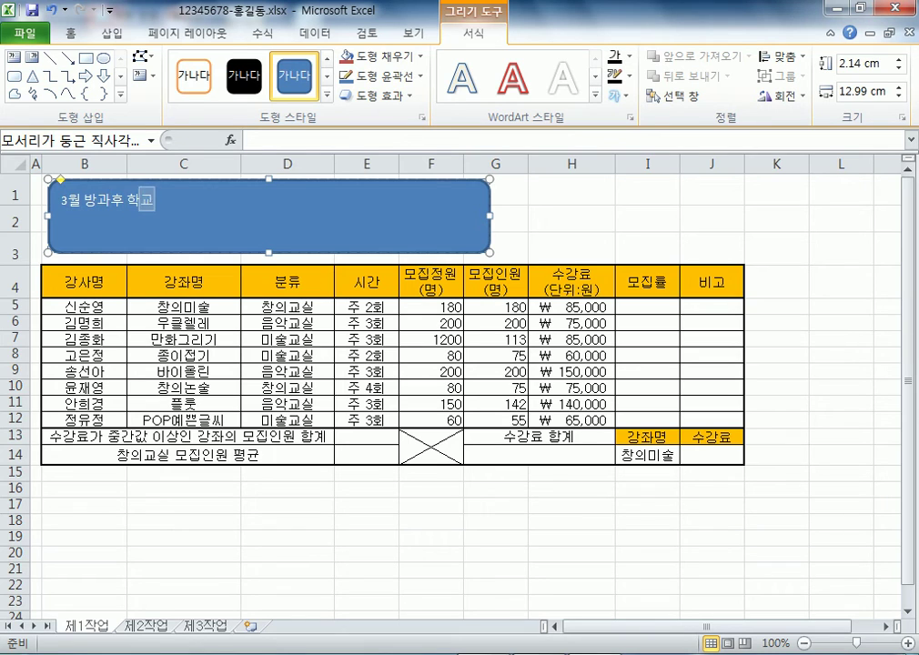
{"action": "key", "text": "Left"}
{"action": "key", "text": "Left"}
{"action": "key", "text": "BackSpace"}
{"action": "type", "text": "노집 현호"}
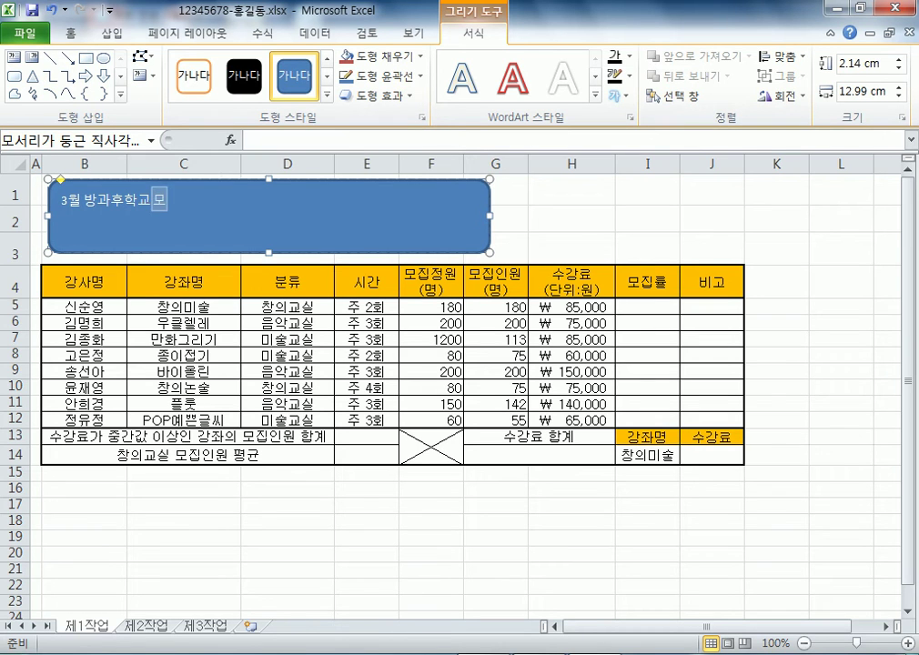
{"action": "type", "text": "ㅏㅇ"}
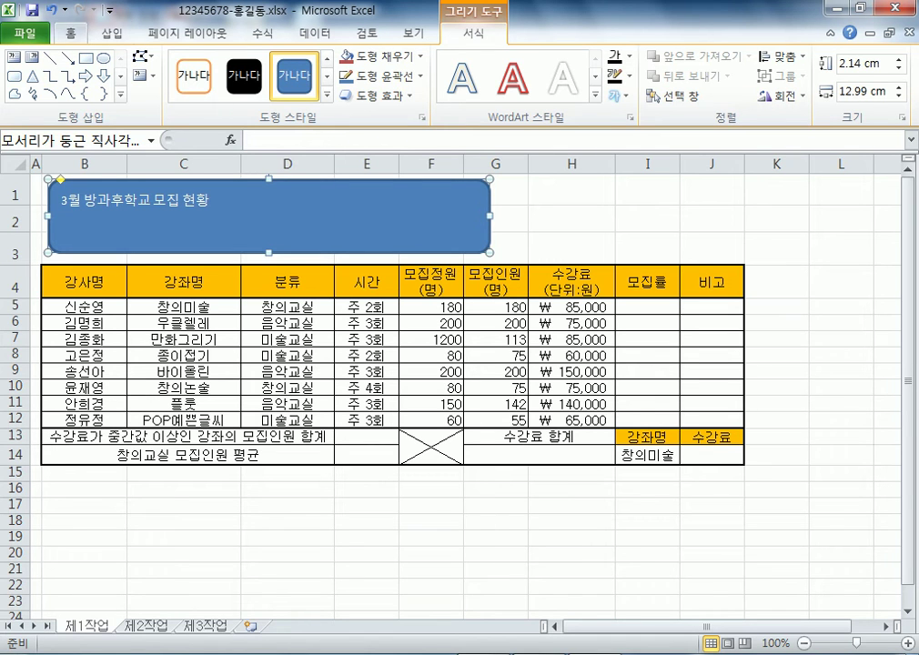
Apply Middle Align and Center to the title text in the shape
{"action": "left_click", "coordinate": [71, 33]}
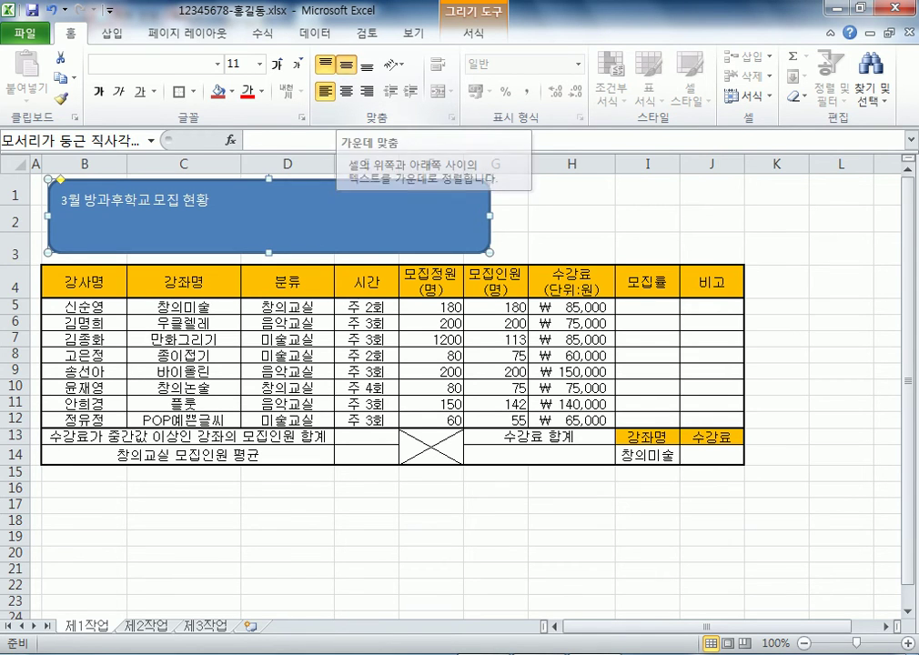
{"action": "left_click", "coordinate": [345, 64]}
{"action": "left_click", "coordinate": [346, 91]}
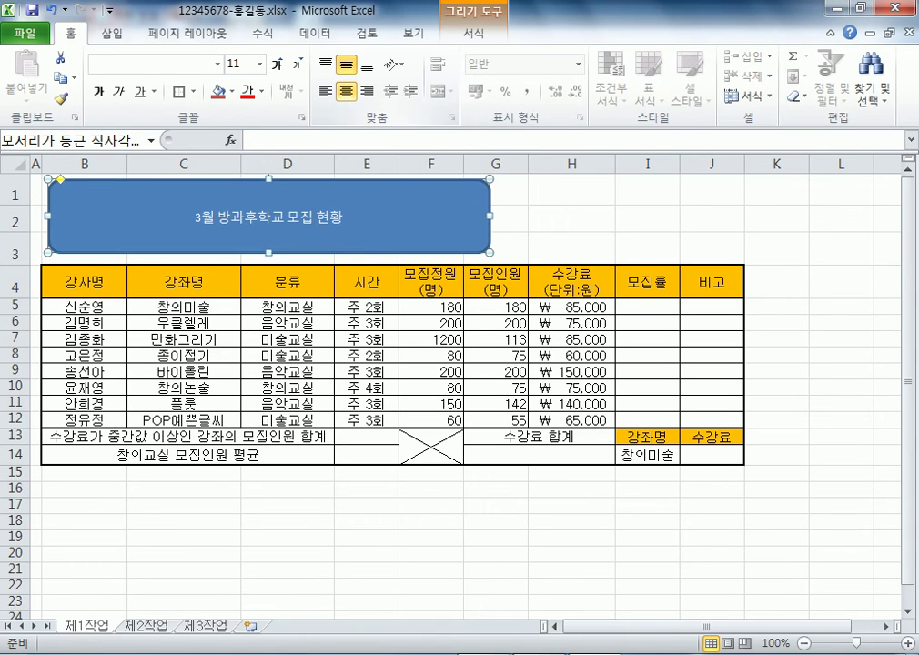
{"action": "left_click", "coordinate": [325, 64]}
{"action": "left_click", "coordinate": [325, 91]}
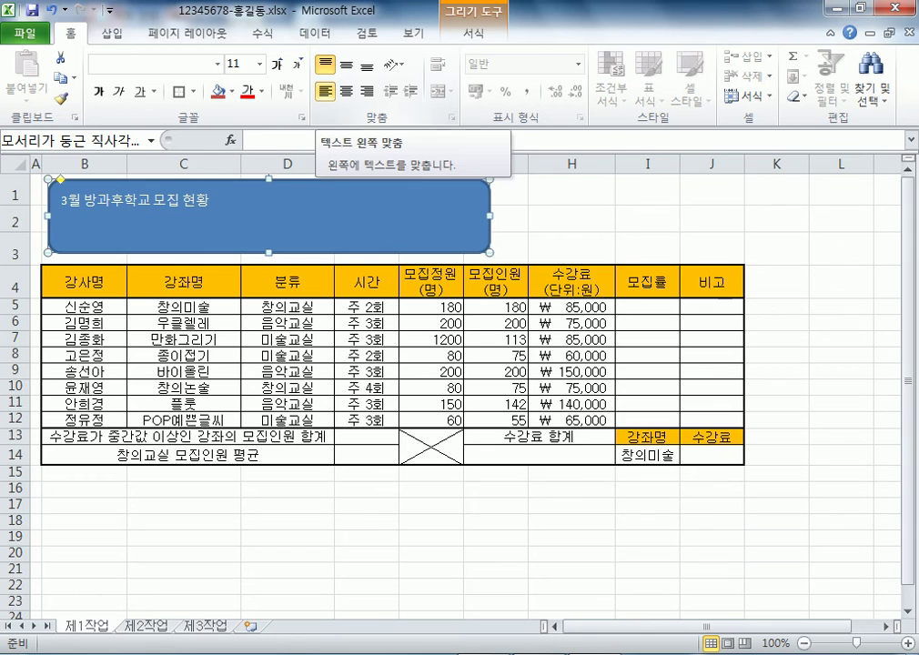
{"action": "left_click", "coordinate": [346, 64]}
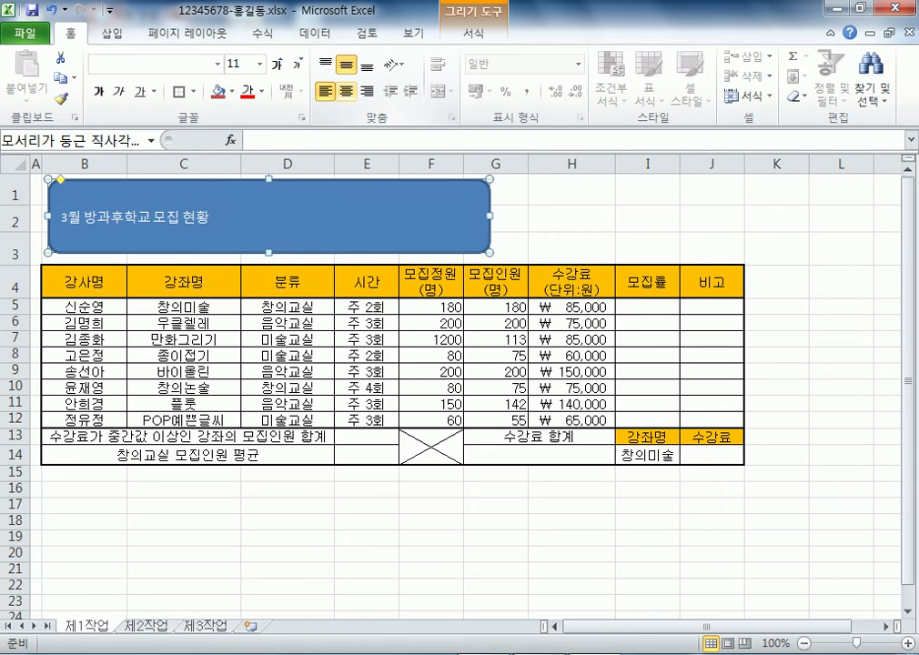
{"action": "left_click", "coordinate": [346, 91]}
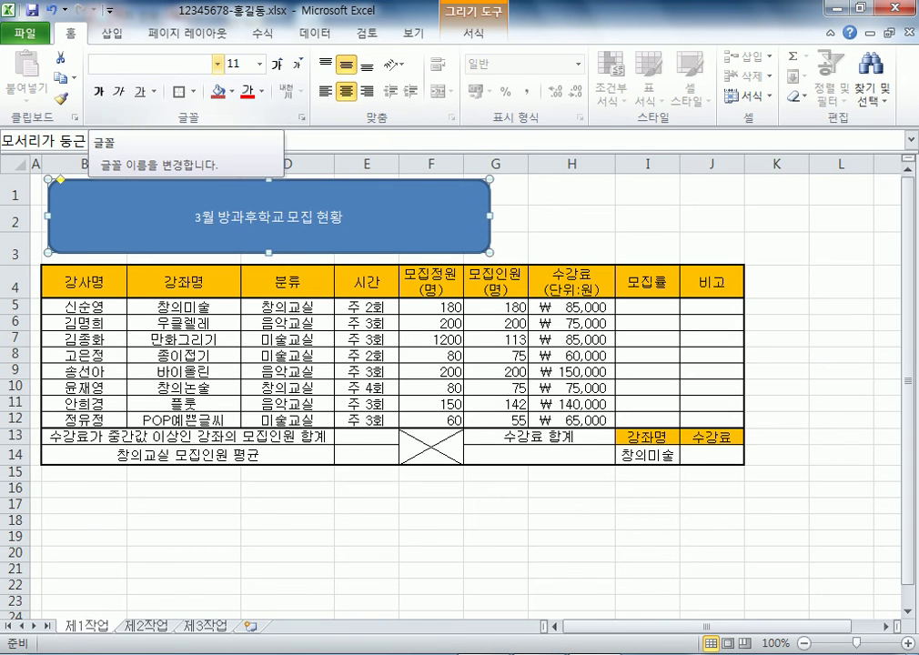
Format the title text as 굴림, size 24, bold
{"action": "left_click", "coordinate": [217, 64]}
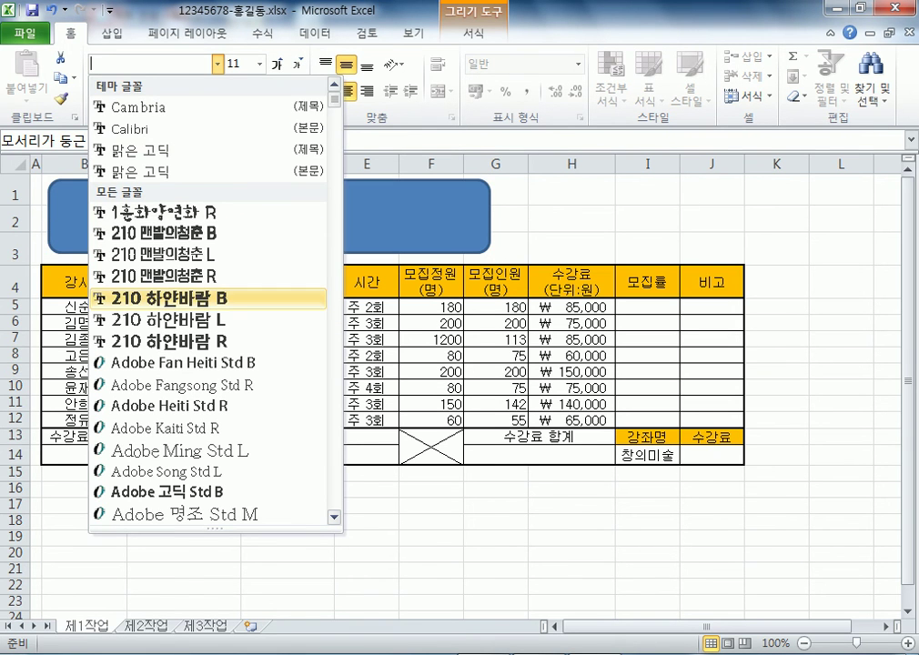
{"action": "scroll", "coordinate": [210, 298], "scroll_direction": "down", "scroll_amount": 9}
{"action": "scroll", "coordinate": [209, 298], "scroll_direction": "down", "scroll_amount": 15}
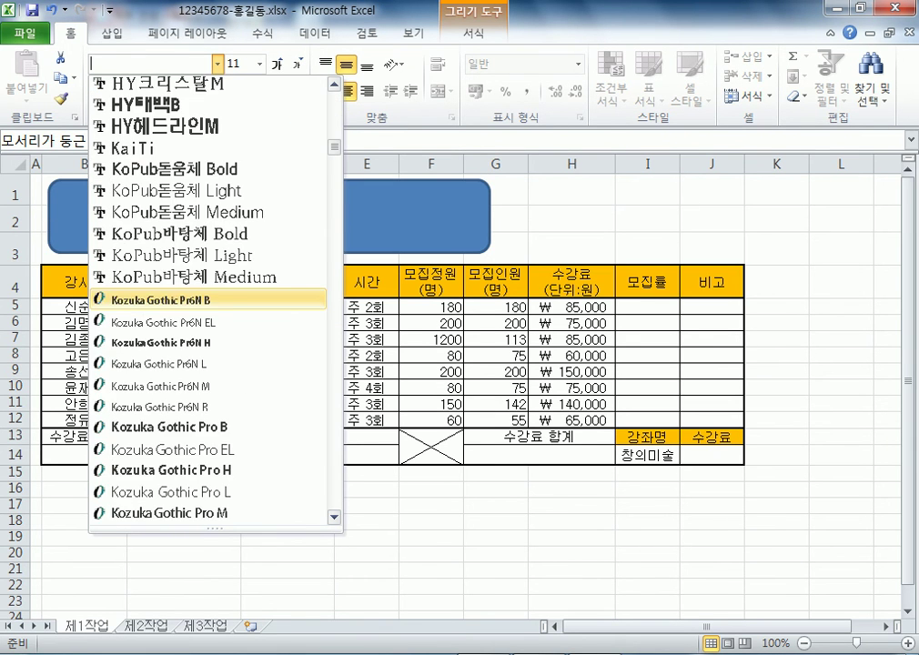
{"action": "scroll", "coordinate": [209, 298], "scroll_direction": "down", "scroll_amount": 5}
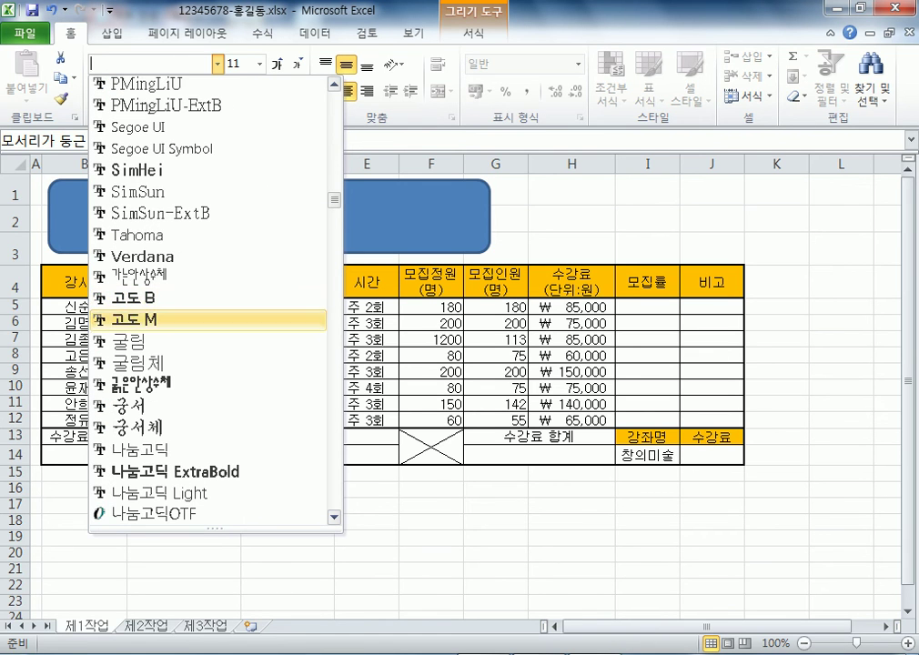
{"action": "left_click", "coordinate": [164, 336]}
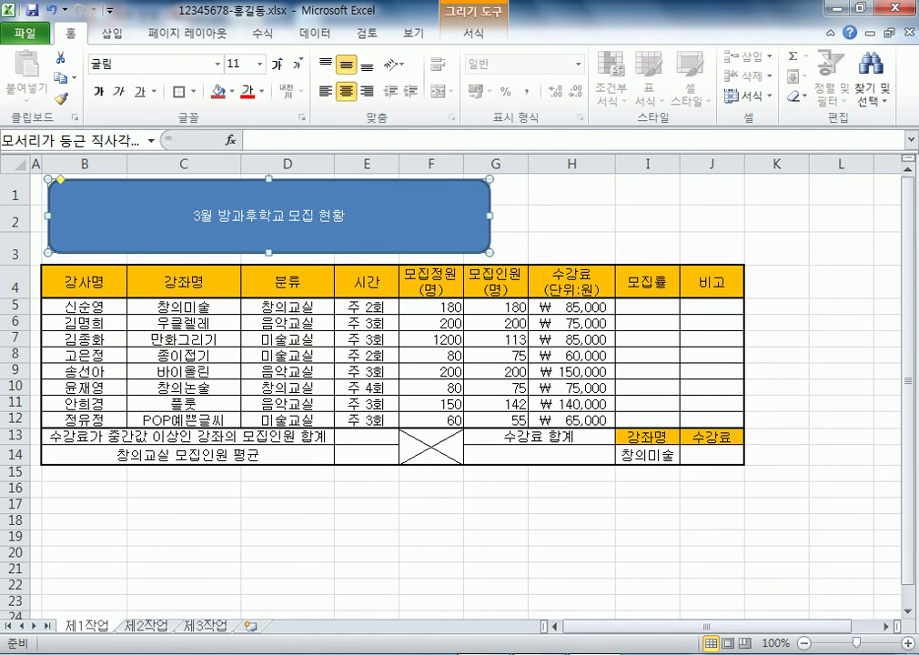
{"action": "left_click", "coordinate": [260, 64]}
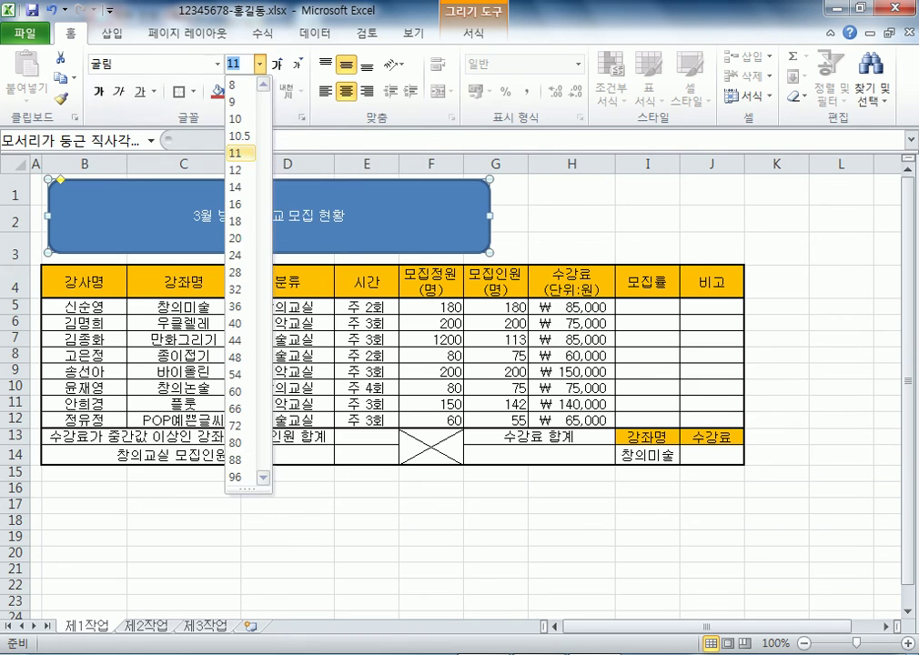
{"action": "left_click", "coordinate": [240, 255]}
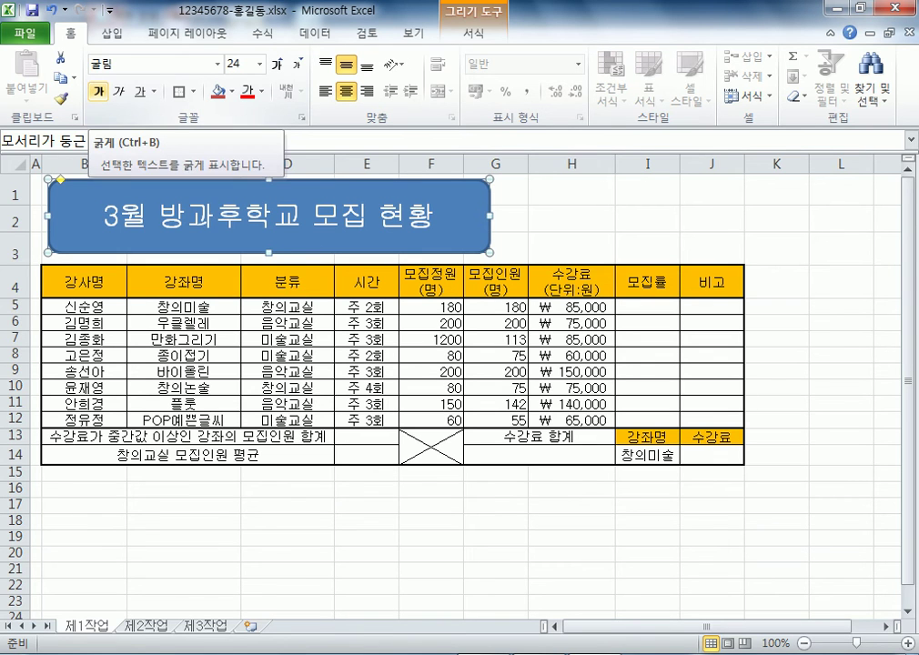
{"action": "left_click", "coordinate": [97, 92]}
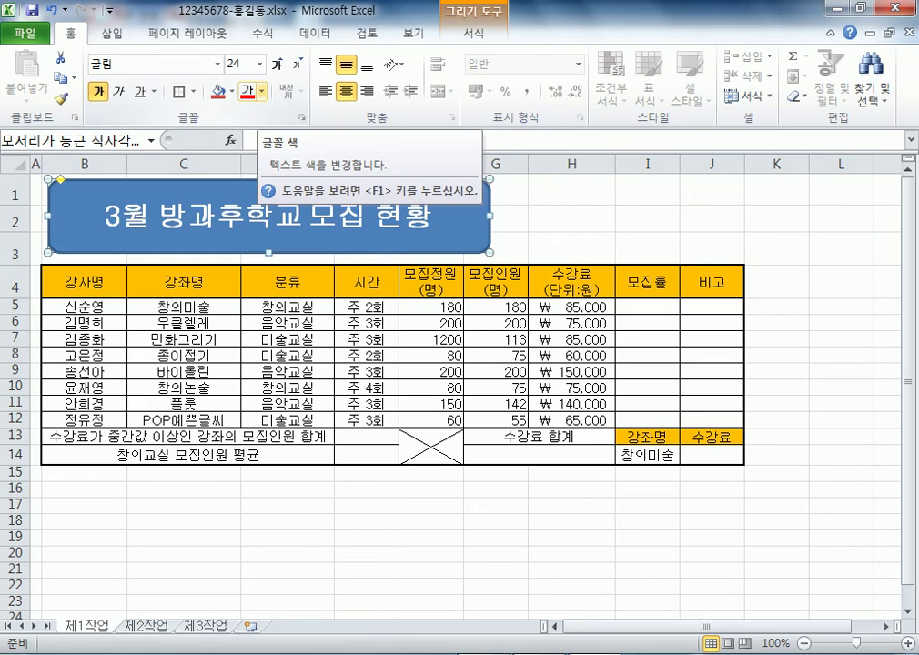
Give the title Automatic (black) font colour and a yellow shape fill
{"action": "left_click", "coordinate": [261, 92]}
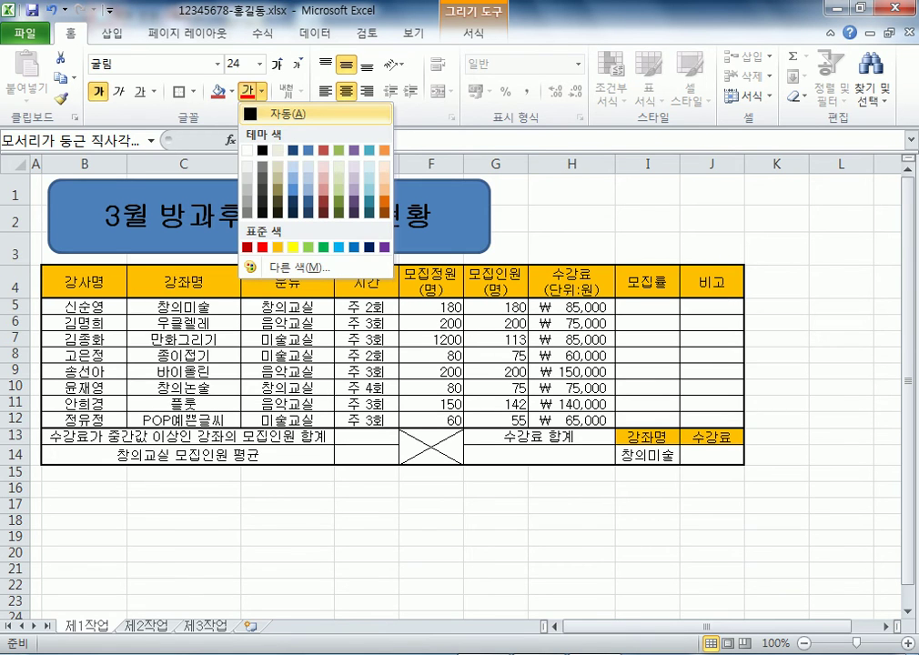
{"action": "left_click", "coordinate": [273, 113]}
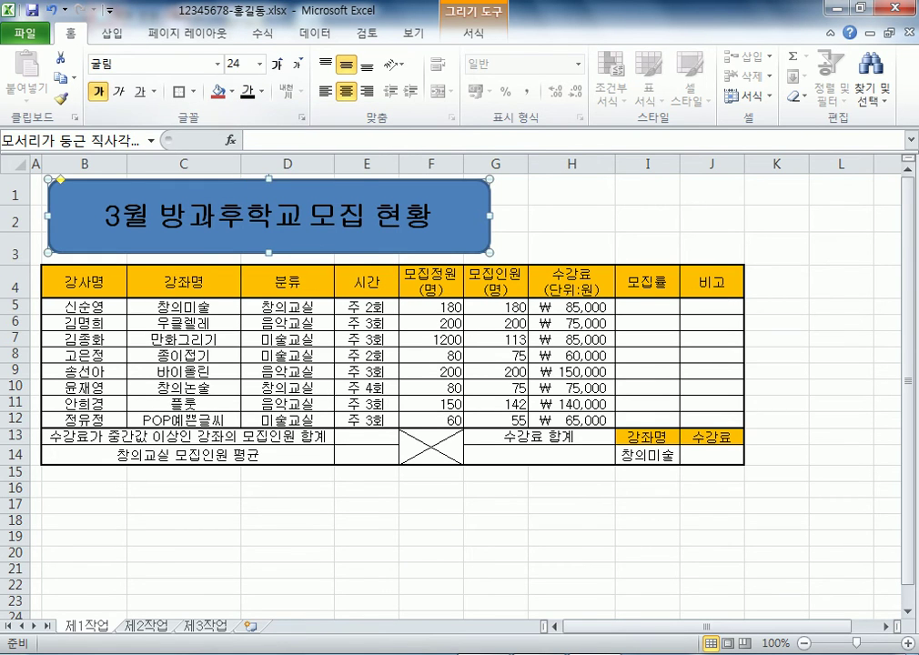
{"action": "left_click", "coordinate": [232, 91]}
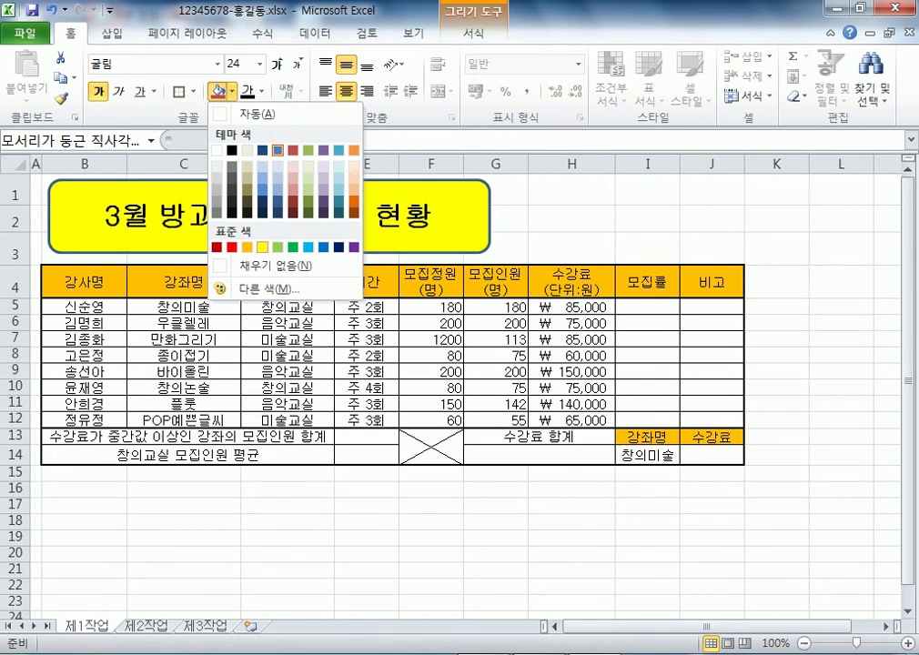
{"action": "left_click", "coordinate": [262, 245]}
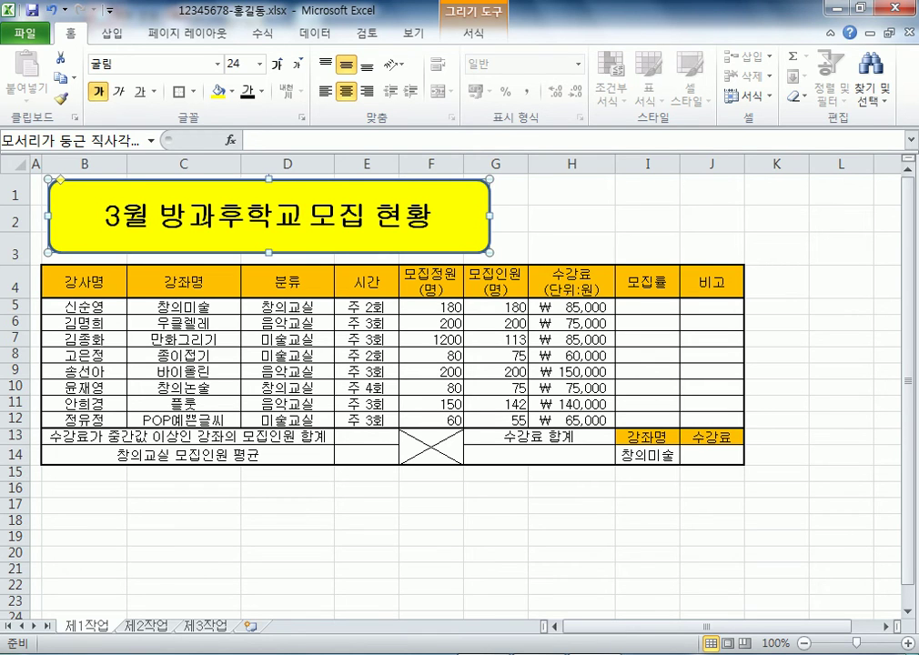
Select the yellow rounded-rectangle title shape and open Shape Effects on the Drawing Tools Format tab
{"action": "left_click", "coordinate": [571, 218]}
{"action": "double_click", "coordinate": [269, 216]}
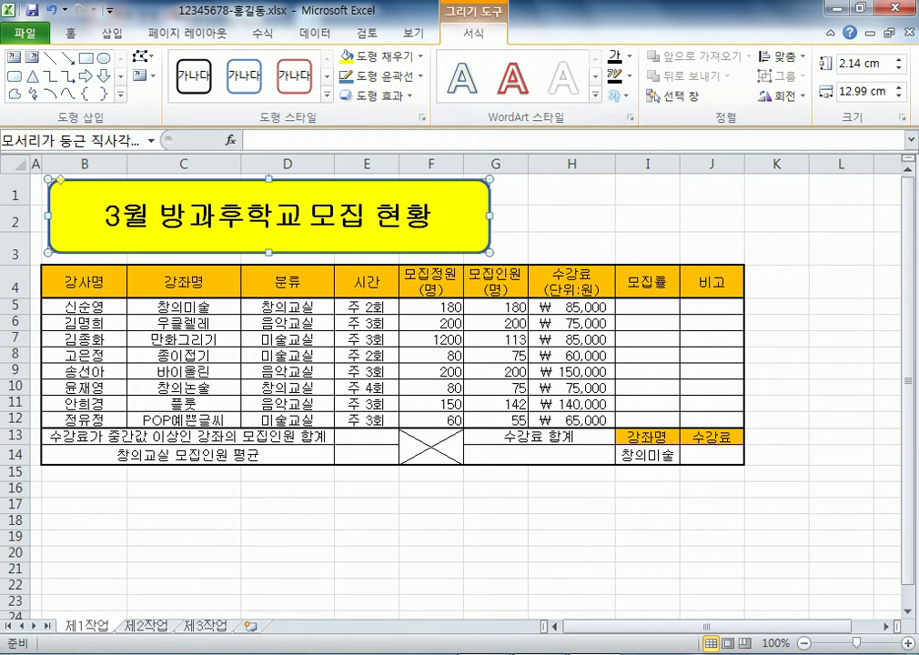
{"action": "left_click", "coordinate": [571, 250]}
{"action": "left_click", "coordinate": [647, 282]}
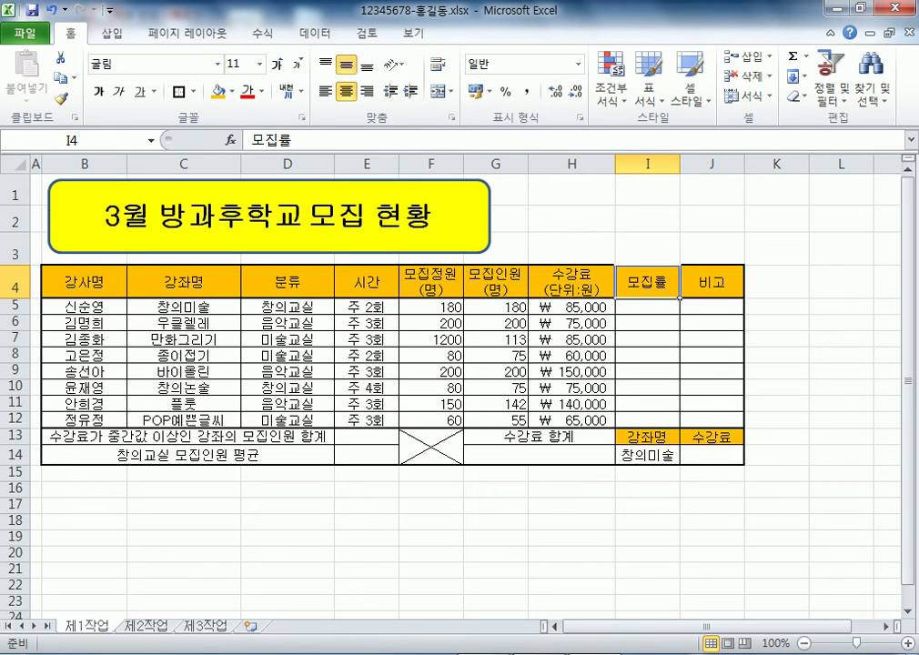
{"action": "left_click", "coordinate": [571, 248]}
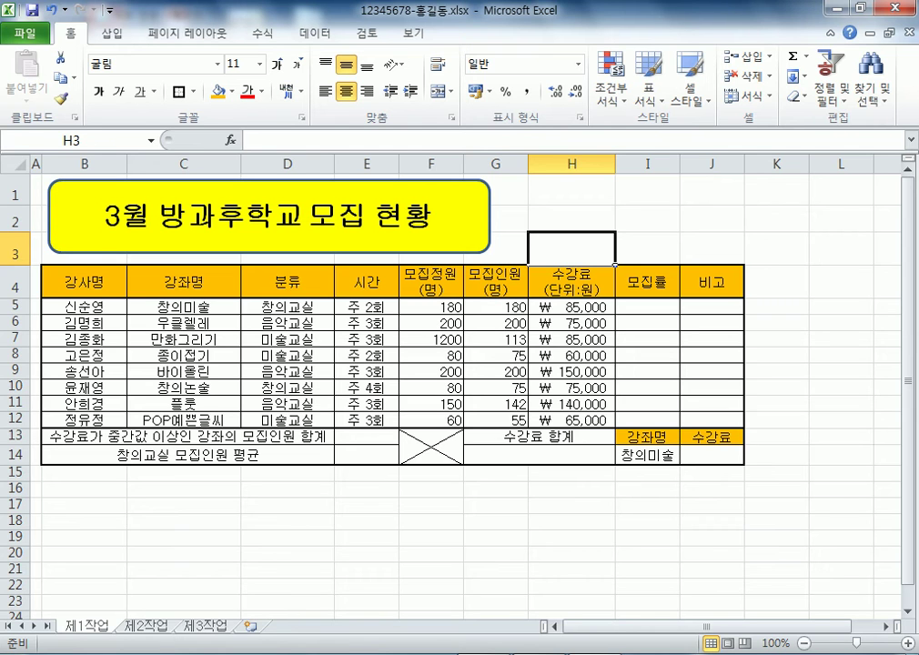
{"action": "left_click", "coordinate": [187, 32]}
{"action": "left_click", "coordinate": [647, 189]}
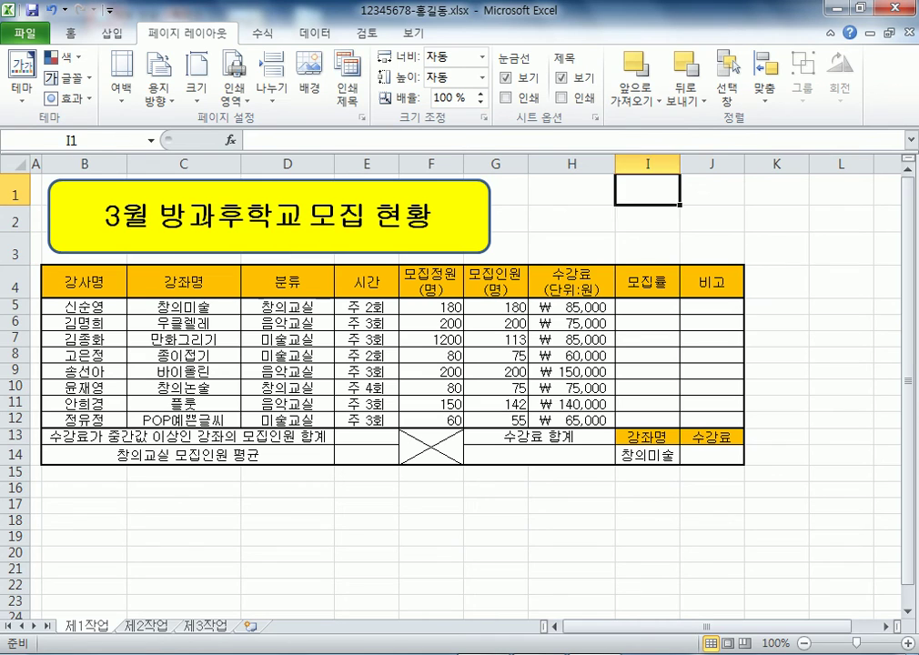
{"action": "left_click", "coordinate": [490, 201]}
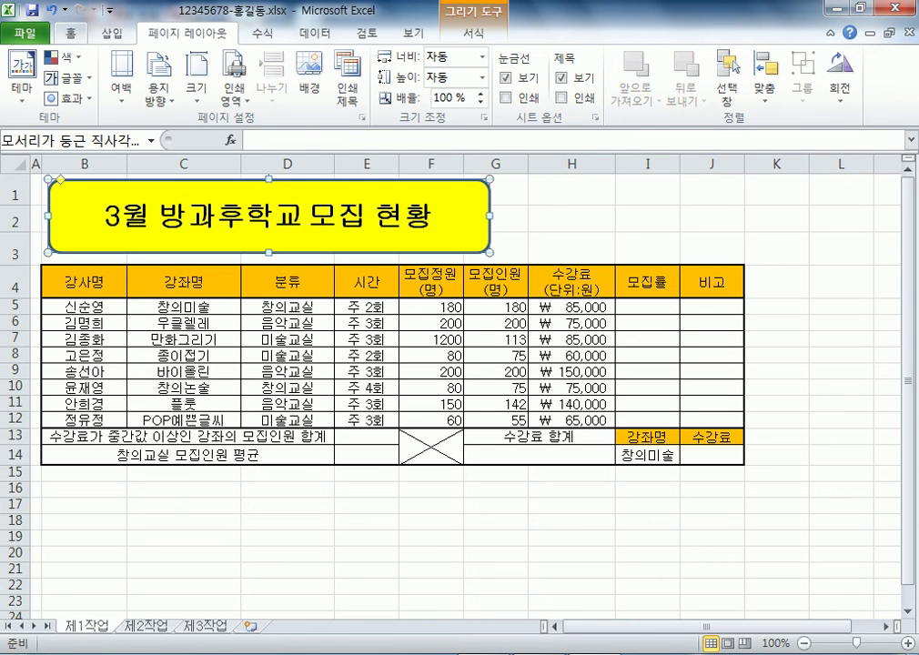
{"action": "left_click", "coordinate": [70, 33]}
{"action": "left_click", "coordinate": [110, 33]}
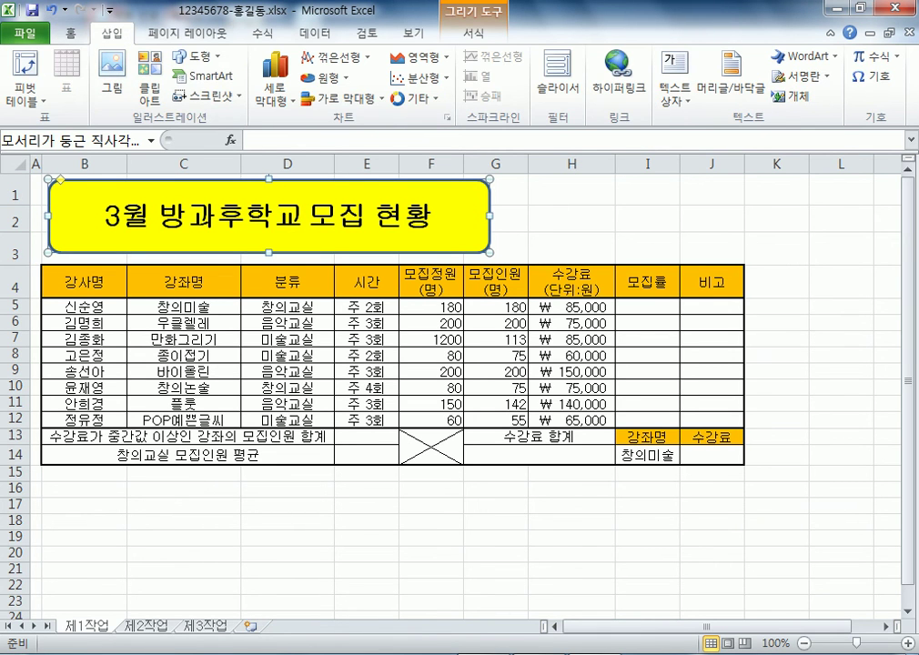
{"action": "left_click", "coordinate": [473, 32]}
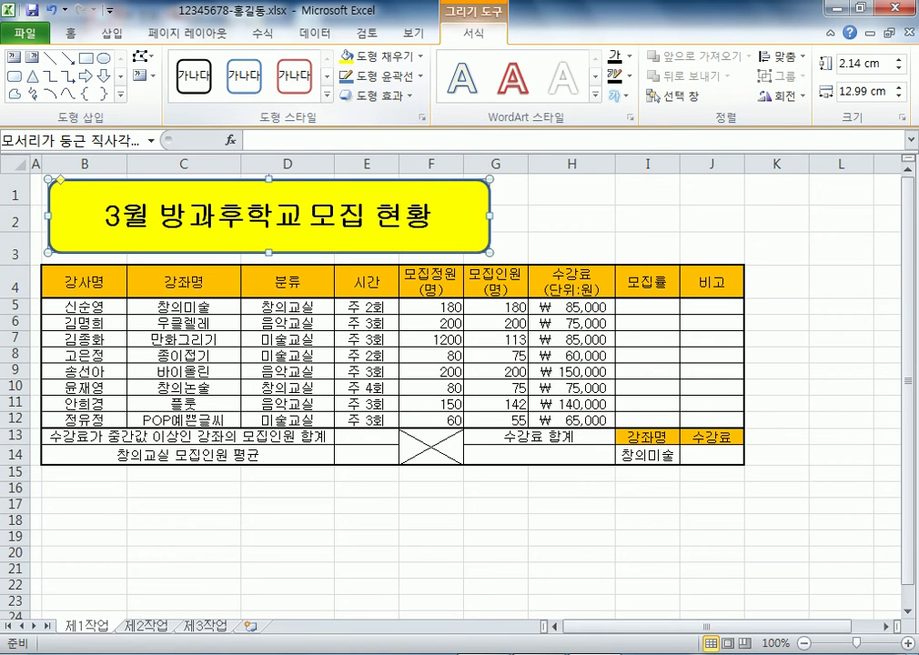
{"action": "left_click", "coordinate": [374, 95]}
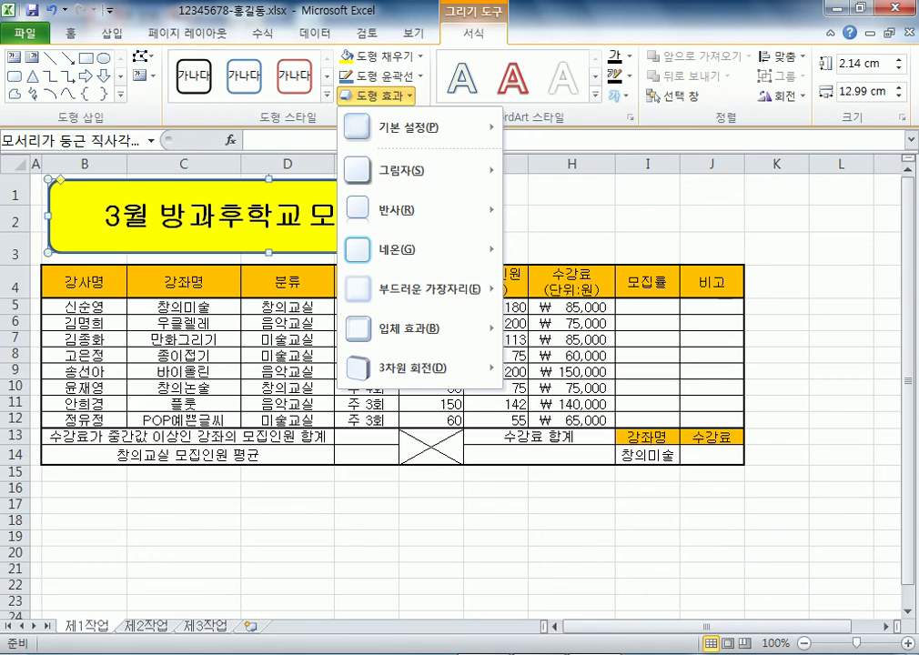
Apply the Offset Bottom (오프셋 아래쪽) shadow to the title shape, then deselect it
{"action": "mouse_move", "coordinate": [418, 128]}
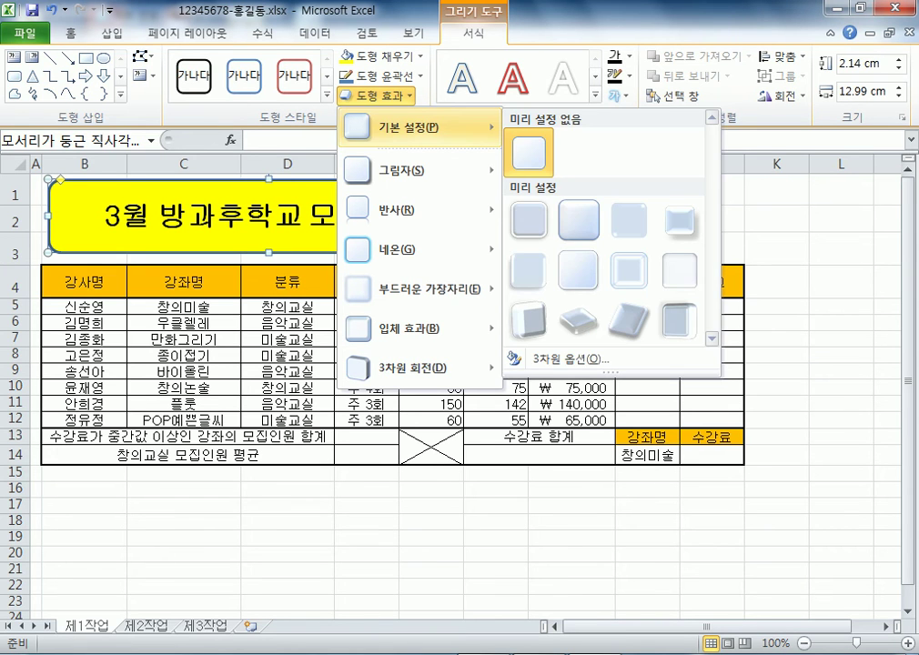
{"action": "mouse_move", "coordinate": [418, 170]}
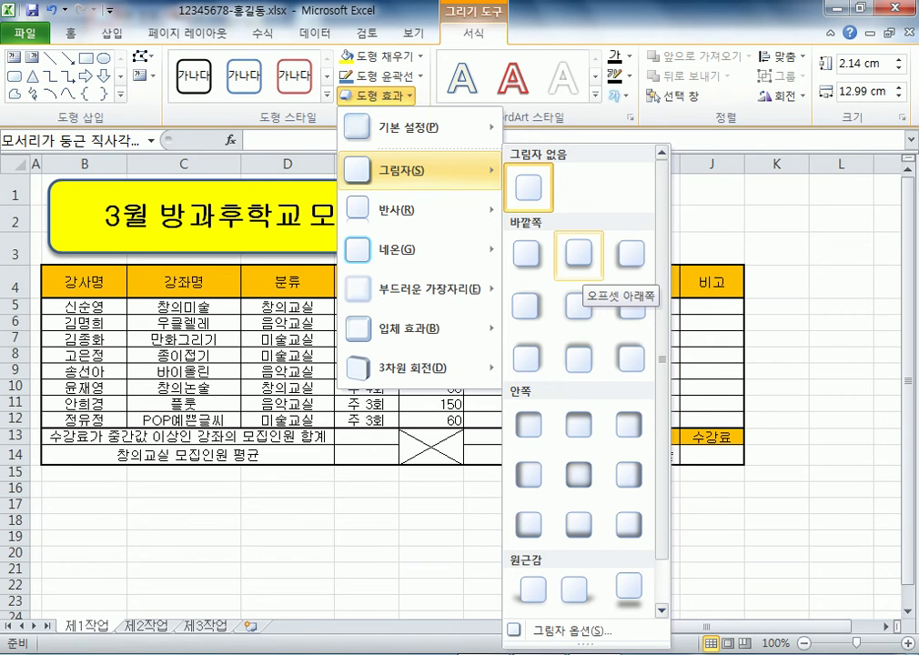
{"action": "left_click", "coordinate": [580, 259]}
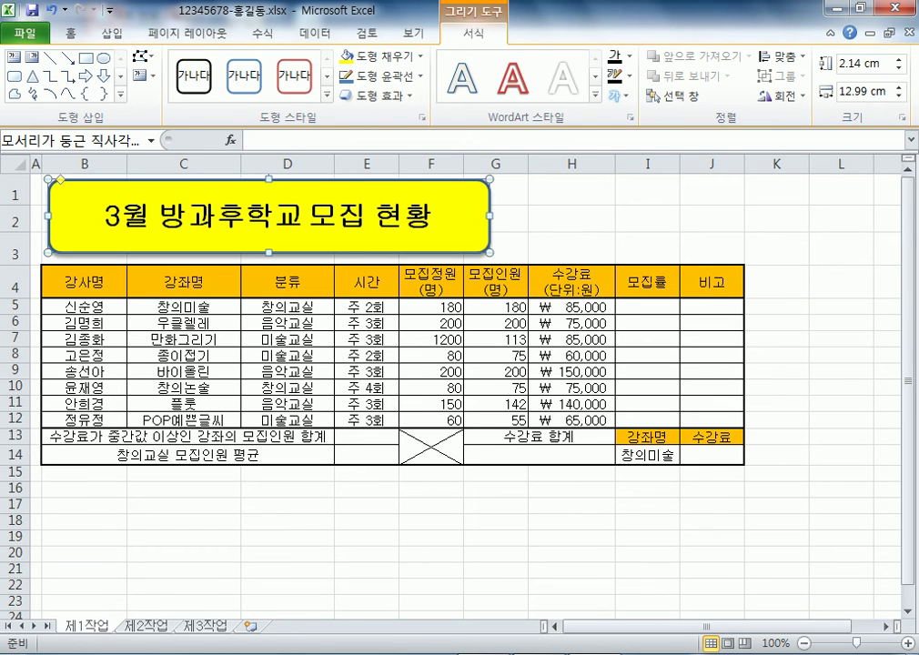
{"action": "left_click", "coordinate": [711, 218]}
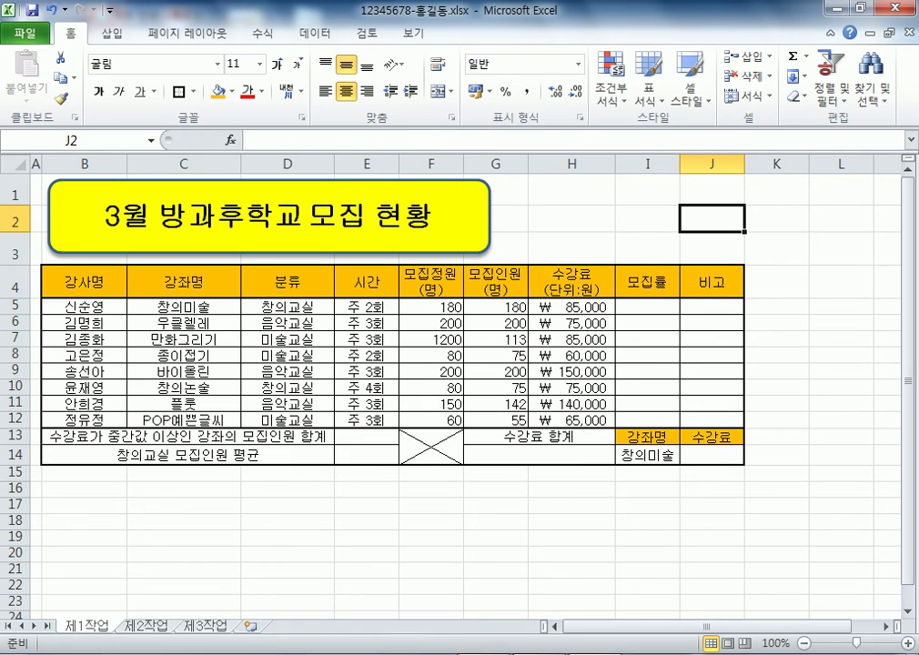
{"action": "left_click", "coordinate": [268, 215]}
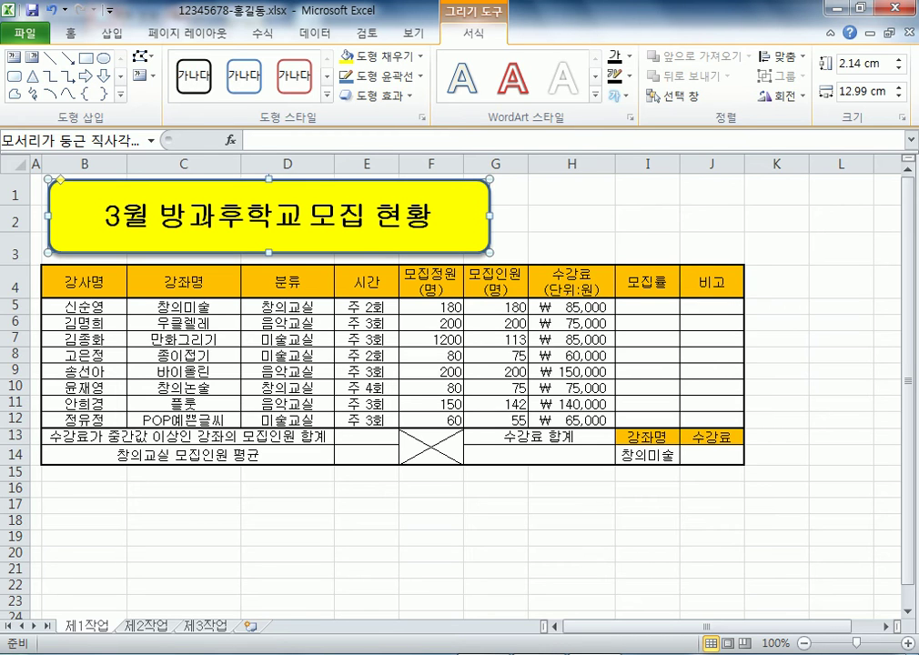
{"action": "left_click_drag", "start_coordinate": [571, 189], "coordinate": [714, 250]}
{"action": "left_click", "coordinate": [647, 218]}
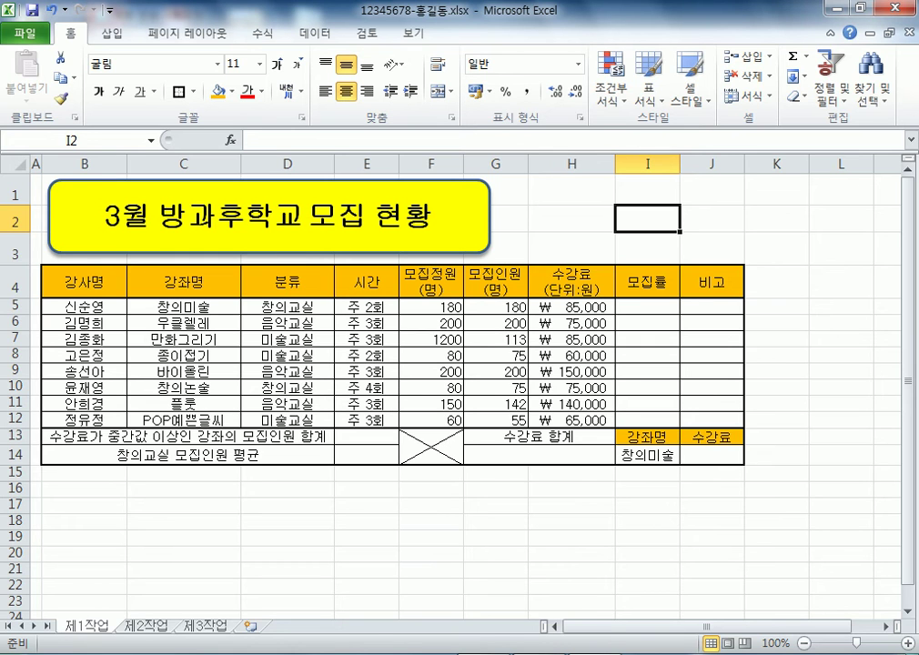
Correct the 만화그리기 capacity in F7 from 1200 to 120
{"action": "double_click", "coordinate": [431, 339]}
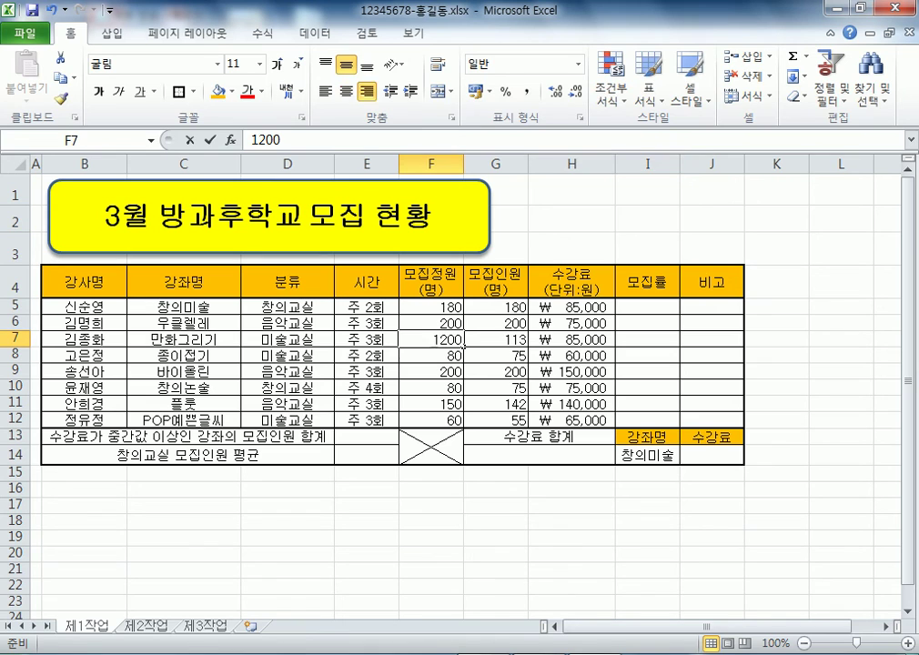
{"action": "key", "text": "BackSpace"}
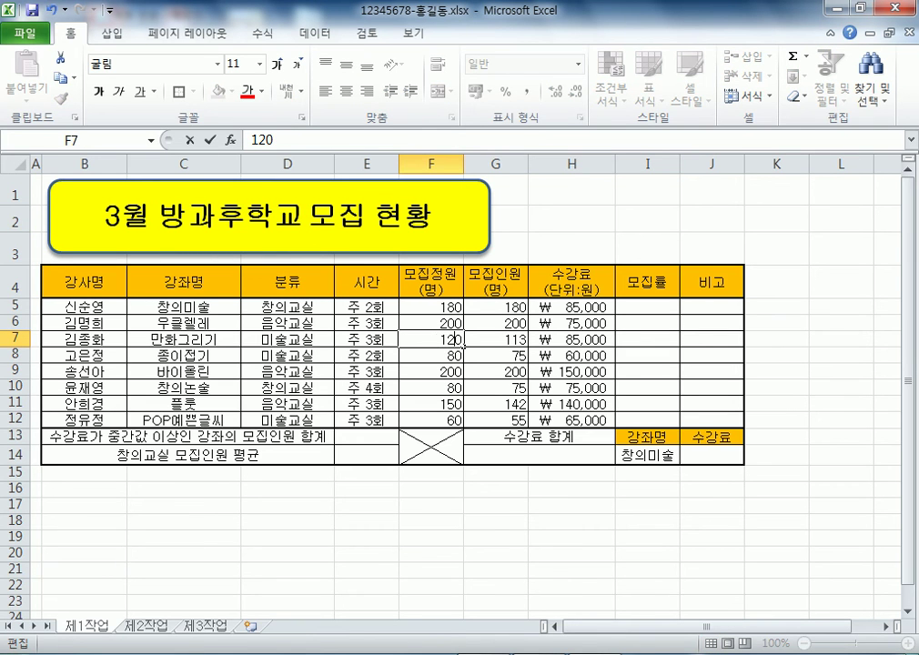
{"action": "key", "text": "Return"}
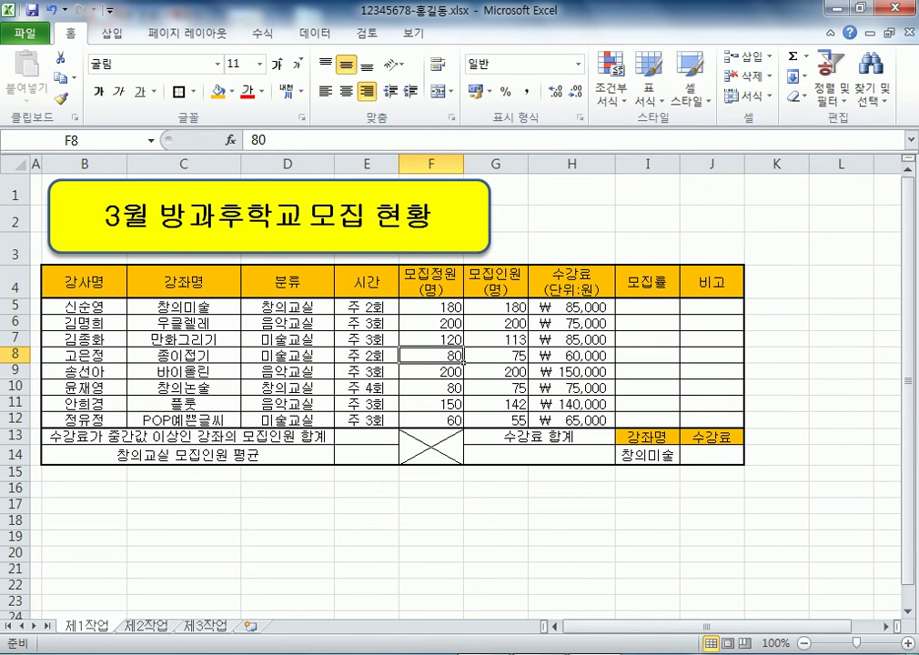
Select the fee cells H5:H12, then B13 and I14, and finally the category cells D5:D12
{"action": "left_click_drag", "start_coordinate": [571, 306], "coordinate": [571, 420]}
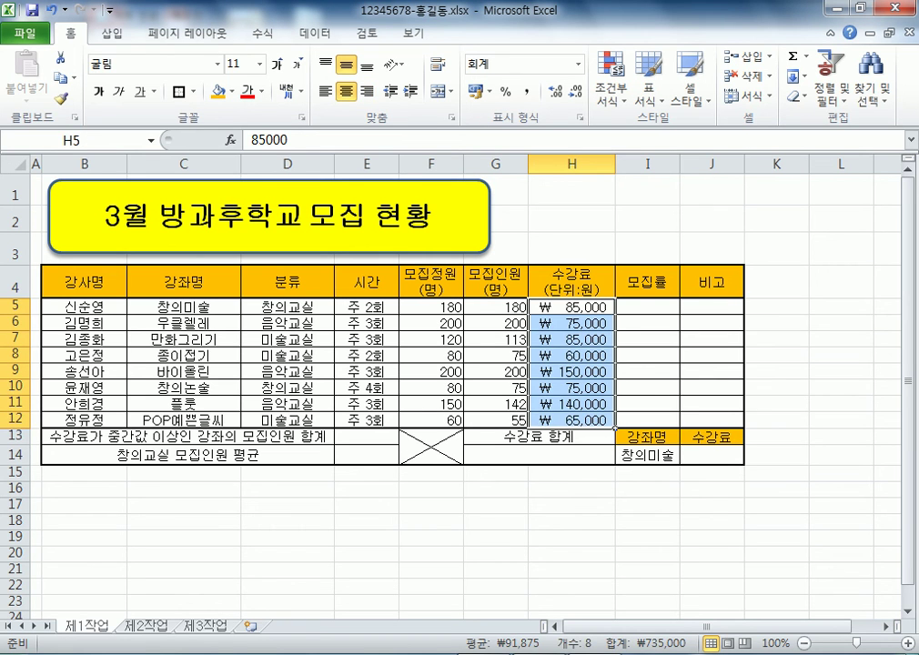
{"action": "left_click", "coordinate": [183, 323]}
{"action": "left_click", "coordinate": [188, 436]}
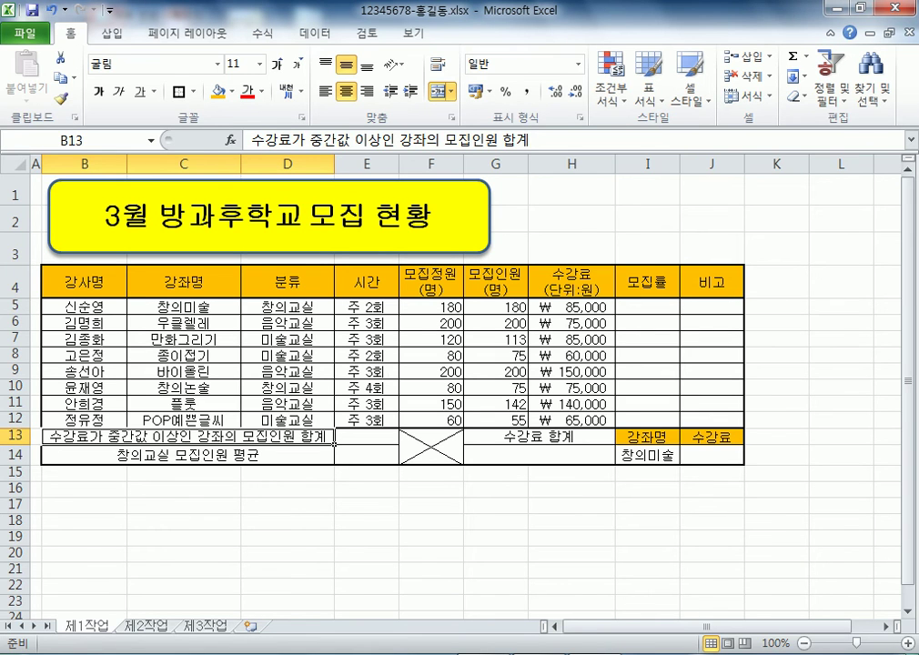
{"action": "left_click", "coordinate": [669, 455]}
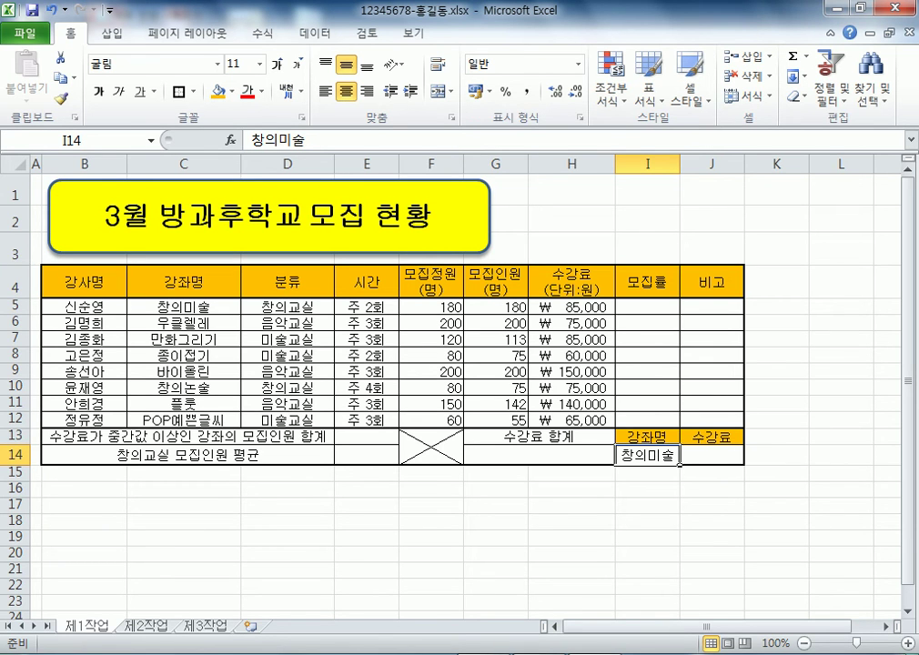
{"action": "left_click", "coordinate": [332, 309]}
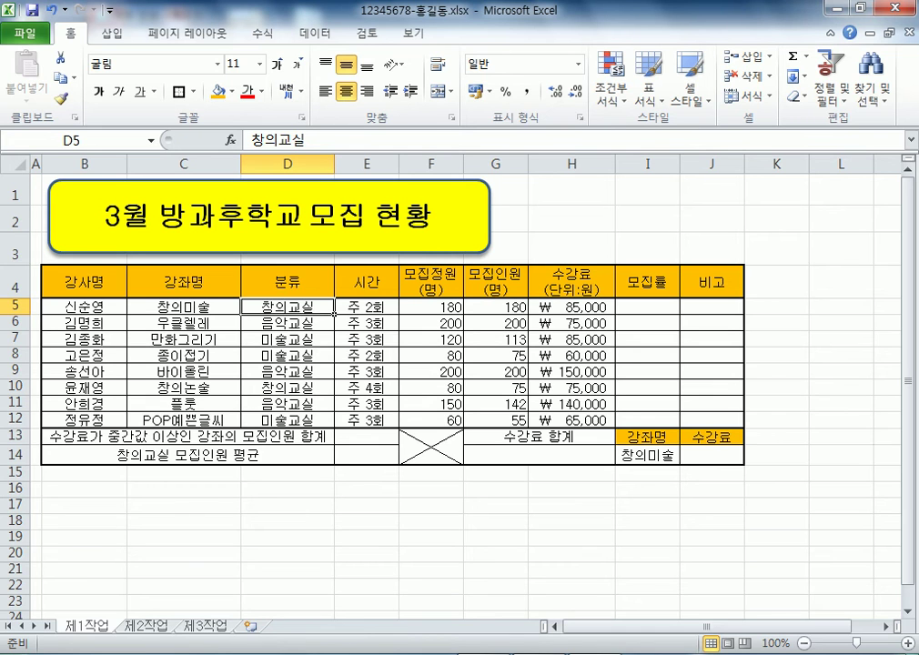
{"action": "left_click_drag", "start_coordinate": [286, 307], "coordinate": [286, 420]}
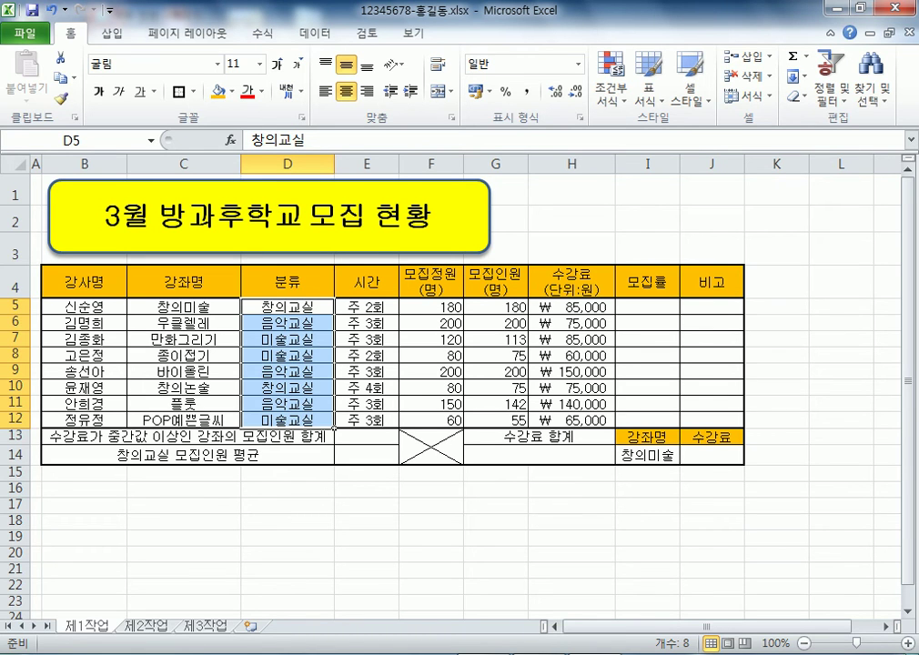
Trim the 교실 suffix in D5:D8, leaving 창의, 음악, 미술 and 미술
{"action": "left_click", "coordinate": [287, 307]}
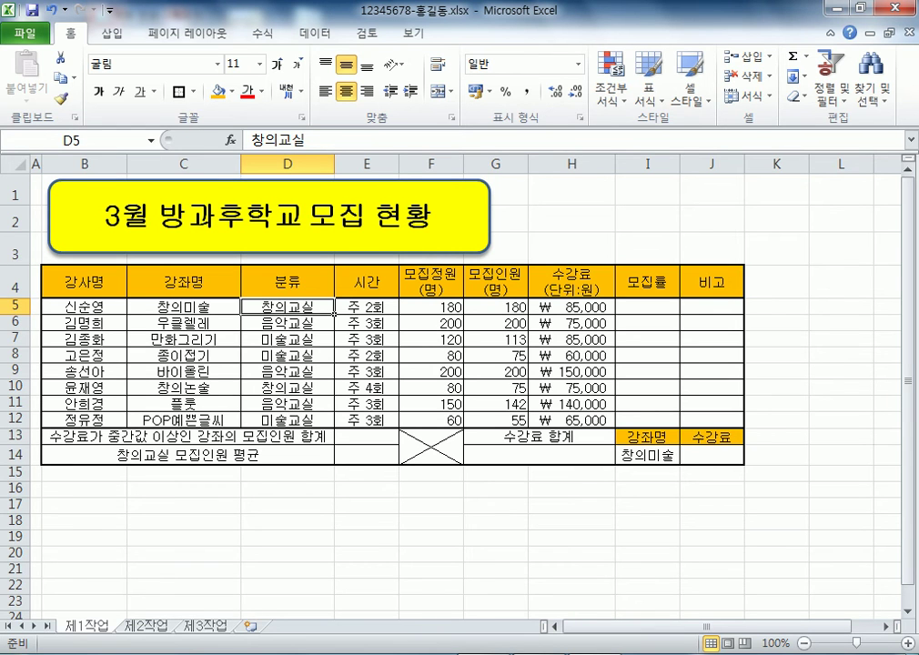
{"action": "key", "text": "F2"}
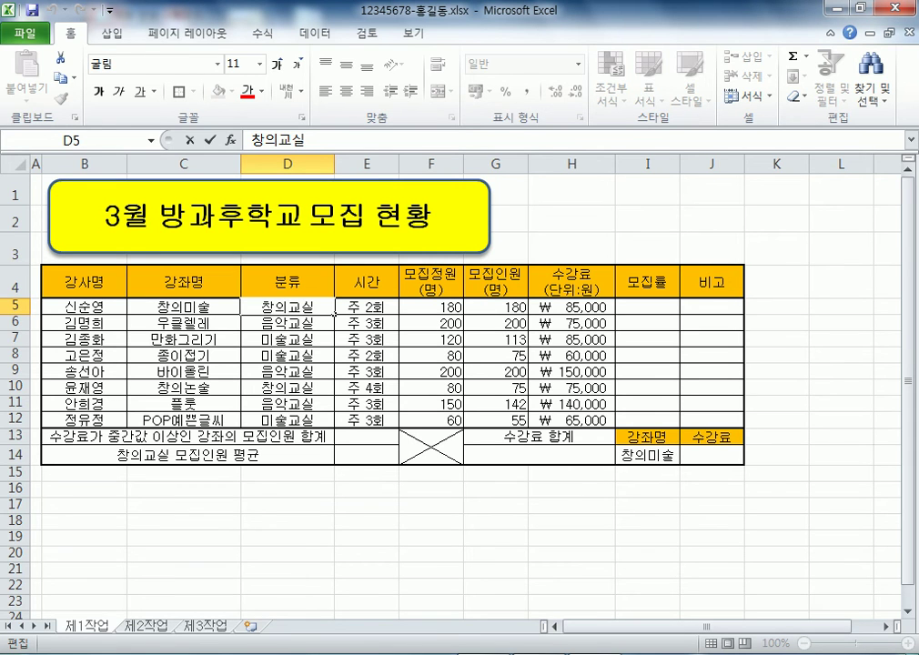
{"action": "key", "text": "Escape"}
{"action": "key", "text": "F2"}
{"action": "key", "text": "BackSpace"}
{"action": "key", "text": "BackSpace"}
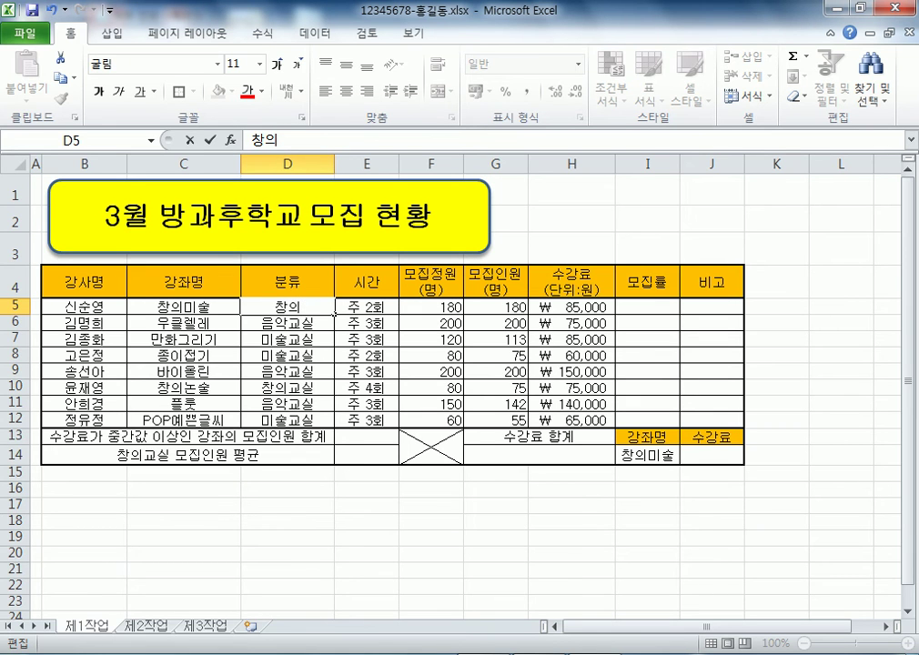
{"action": "double_click", "coordinate": [333, 329]}
{"action": "key", "text": "BackSpace"}
{"action": "key", "text": "BackSpace"}
{"action": "double_click", "coordinate": [334, 338]}
{"action": "key", "text": "BackSpace"}
{"action": "key", "text": "BackSpace"}
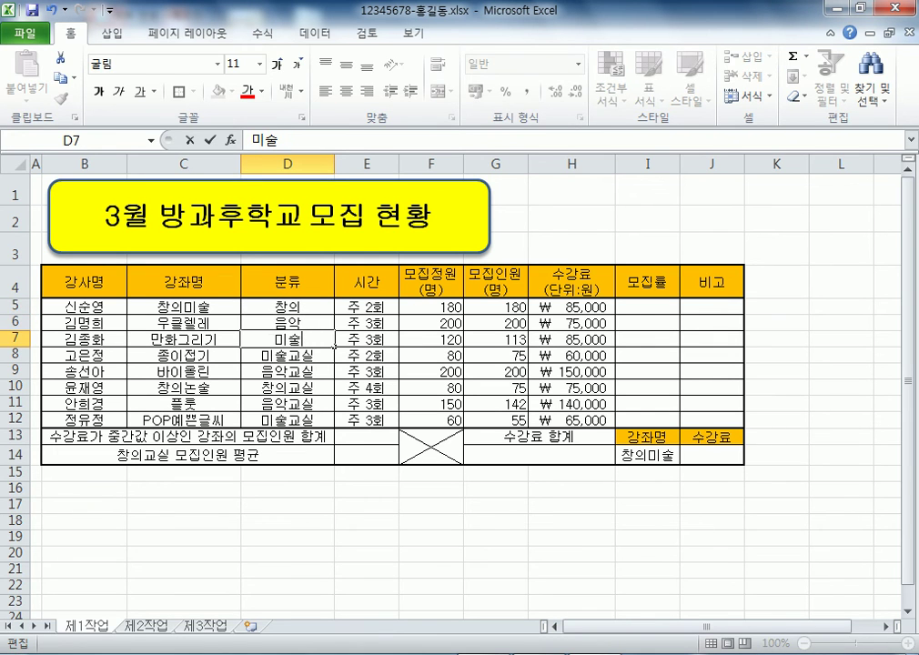
{"action": "left_click", "coordinate": [335, 361]}
{"action": "double_click", "coordinate": [335, 361]}
{"action": "key", "text": "BackSpace"}
{"action": "key", "text": "BackSpace"}
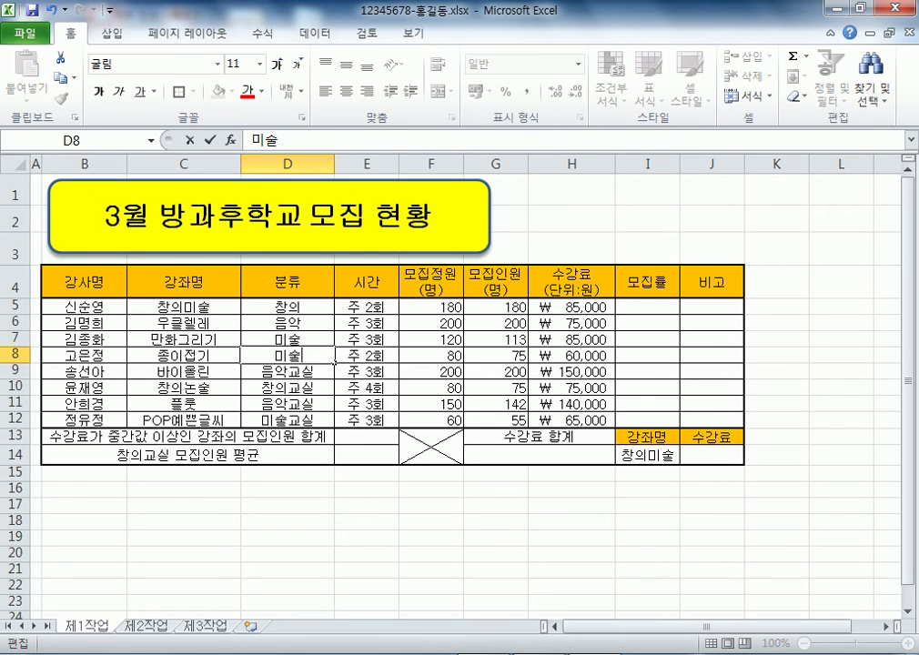
Trim D9:D12 to 음악, 창의, 음악 and 미술, committing the final entry
{"action": "left_click", "coordinate": [333, 376]}
{"action": "double_click", "coordinate": [334, 377]}
{"action": "key", "text": "BackSpace"}
{"action": "key", "text": "BackSpace"}
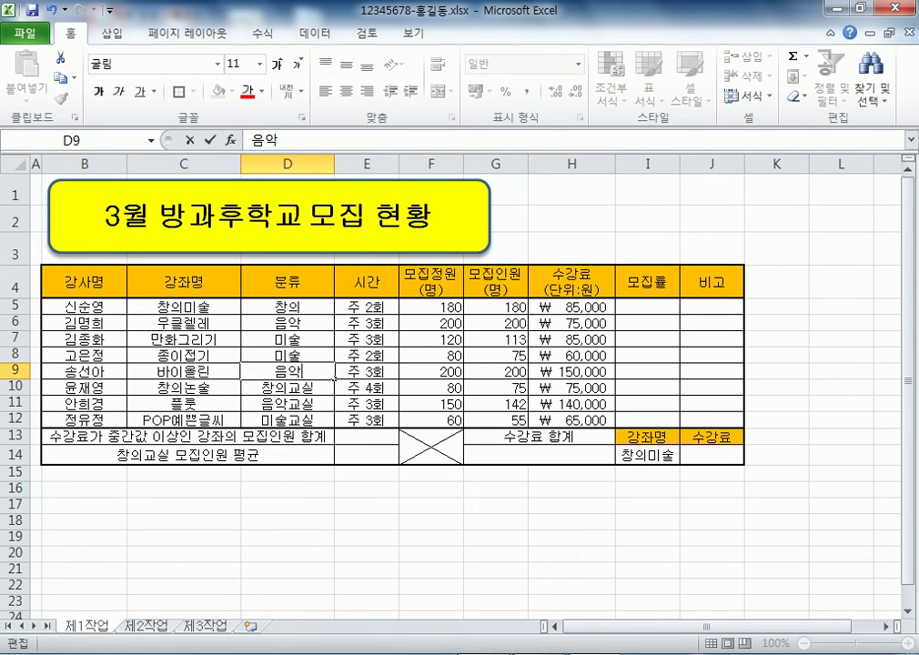
{"action": "left_click", "coordinate": [334, 393]}
{"action": "double_click", "coordinate": [334, 394]}
{"action": "key", "text": "BackSpace"}
{"action": "key", "text": "BackSpace"}
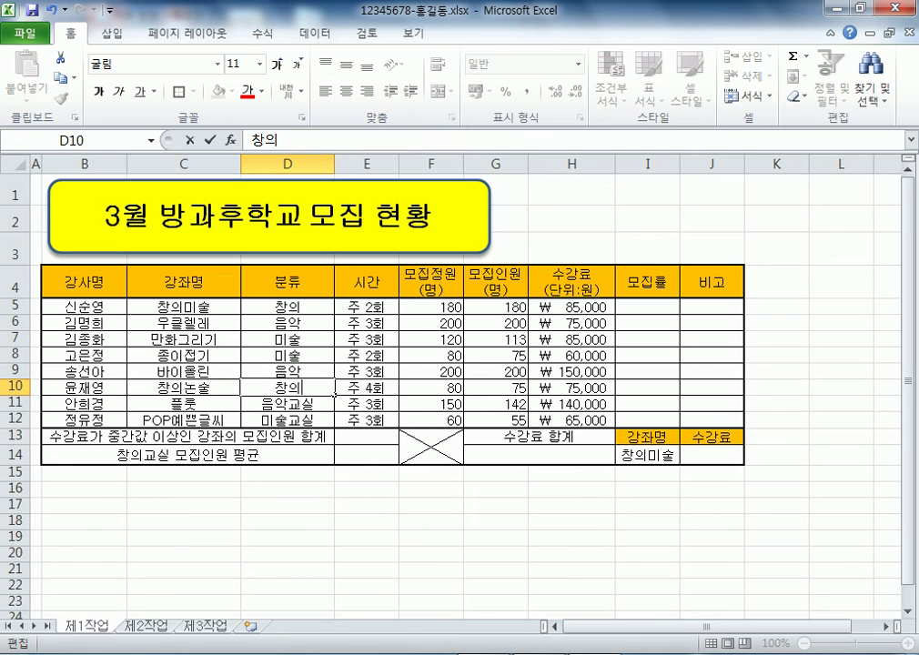
{"action": "left_click", "coordinate": [334, 410]}
{"action": "double_click", "coordinate": [334, 410]}
{"action": "key", "text": "BackSpace"}
{"action": "key", "text": "BackSpace"}
{"action": "double_click", "coordinate": [287, 420]}
{"action": "key", "text": "Delete"}
{"action": "key", "text": "Delete"}
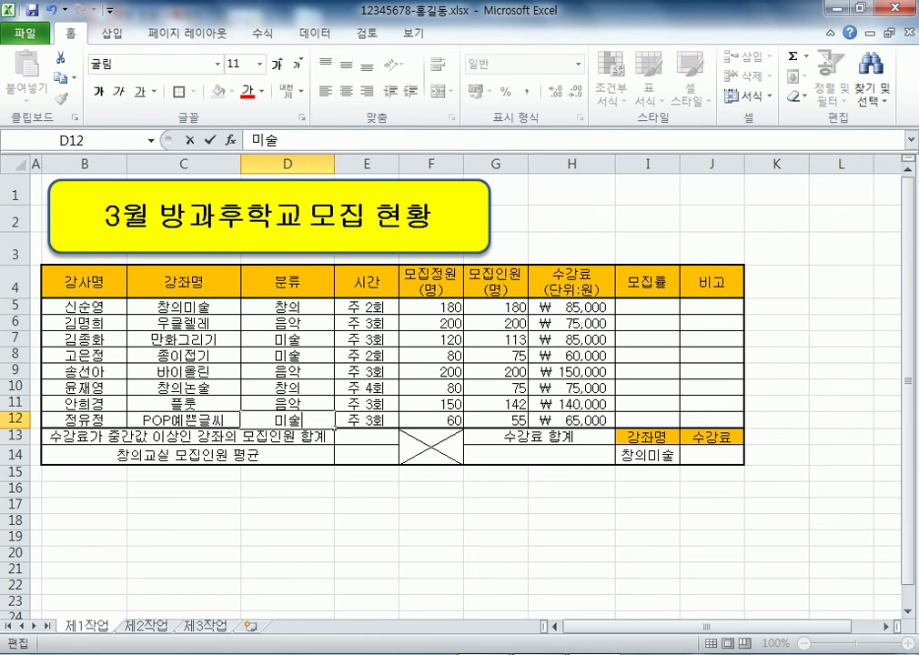
{"action": "left_click", "coordinate": [288, 538]}
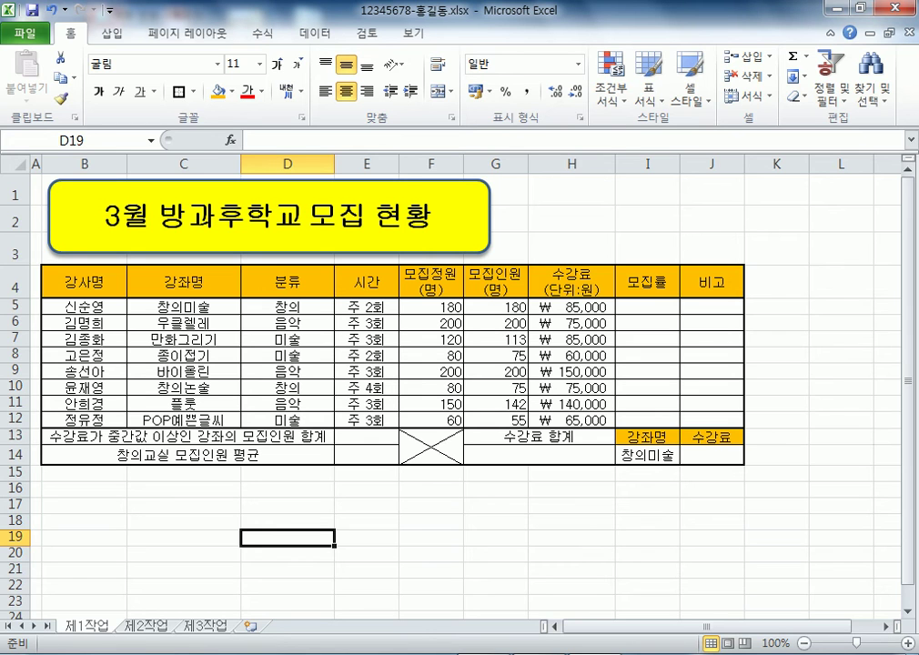
{"action": "left_click", "coordinate": [124, 295]}
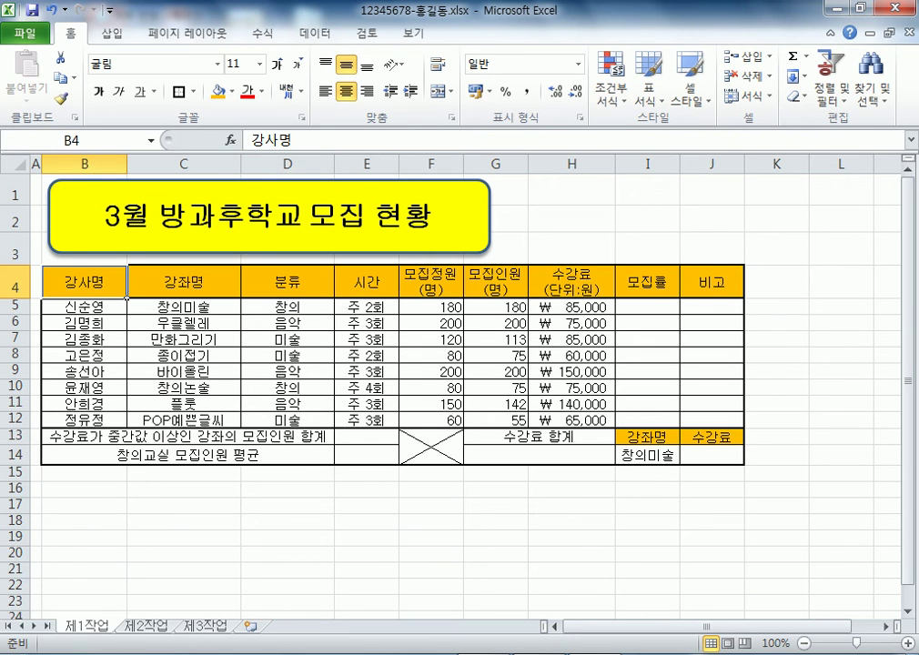
{"action": "left_click_drag", "start_coordinate": [126, 297], "coordinate": [616, 428]}
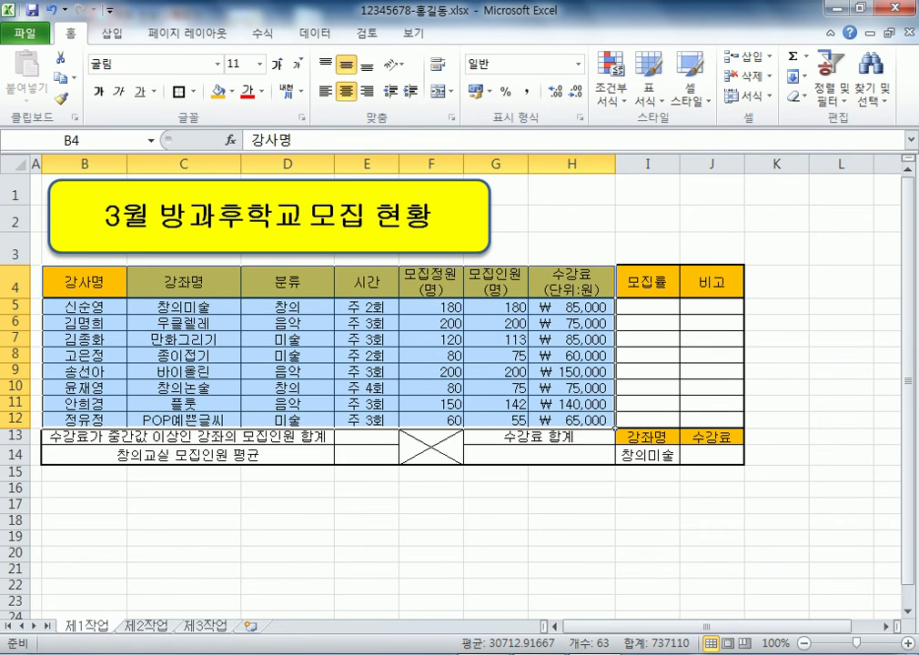
{"action": "left_click", "coordinate": [365, 503]}
{"action": "left_click_drag", "start_coordinate": [84, 282], "coordinate": [647, 455]}
{"action": "left_click_drag", "start_coordinate": [555, 191], "coordinate": [719, 257]}
{"action": "left_click", "coordinate": [571, 219]}
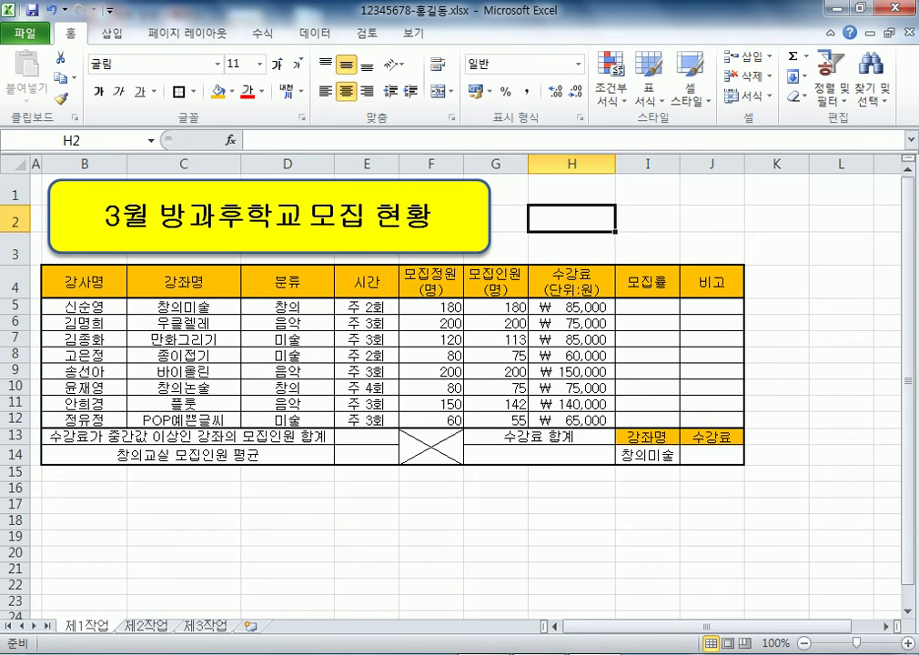
{"action": "left_click", "coordinate": [473, 186]}
{"action": "left_click_drag", "start_coordinate": [84, 282], "coordinate": [648, 420]}
{"action": "left_click", "coordinate": [711, 456]}
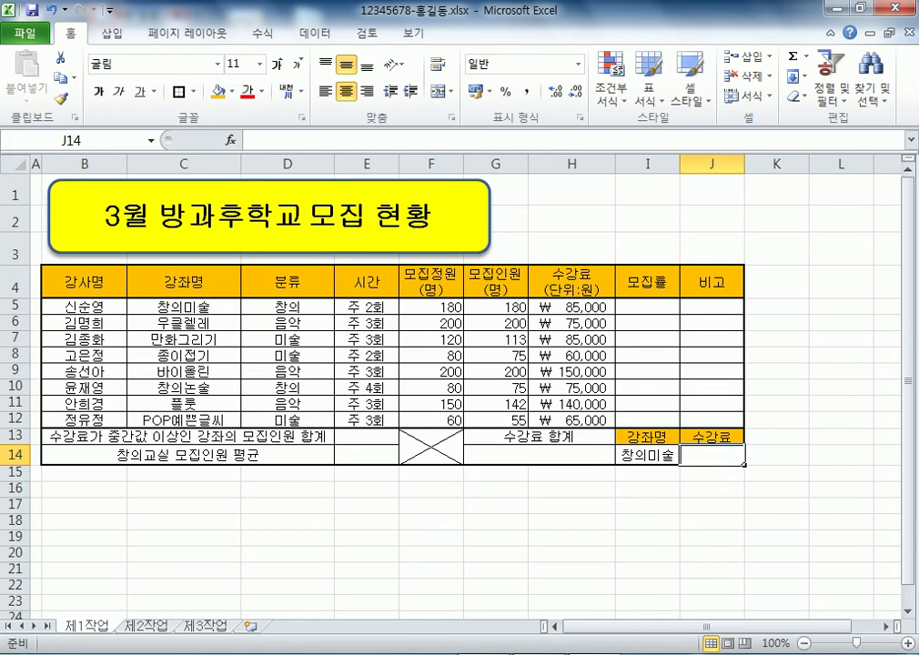
{"action": "left_click", "coordinate": [647, 455]}
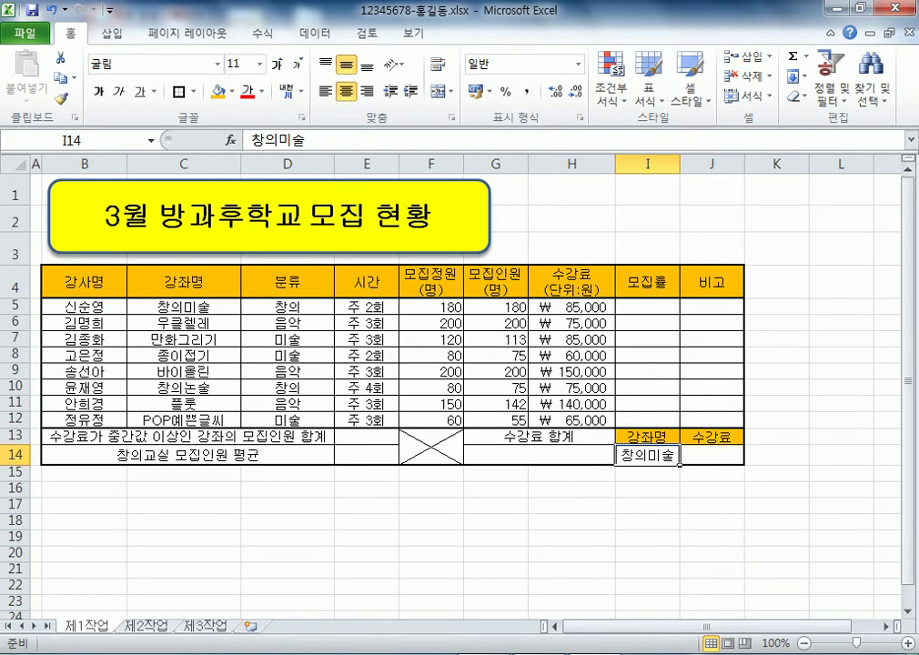
{"action": "left_click_drag", "start_coordinate": [287, 307], "coordinate": [288, 421]}
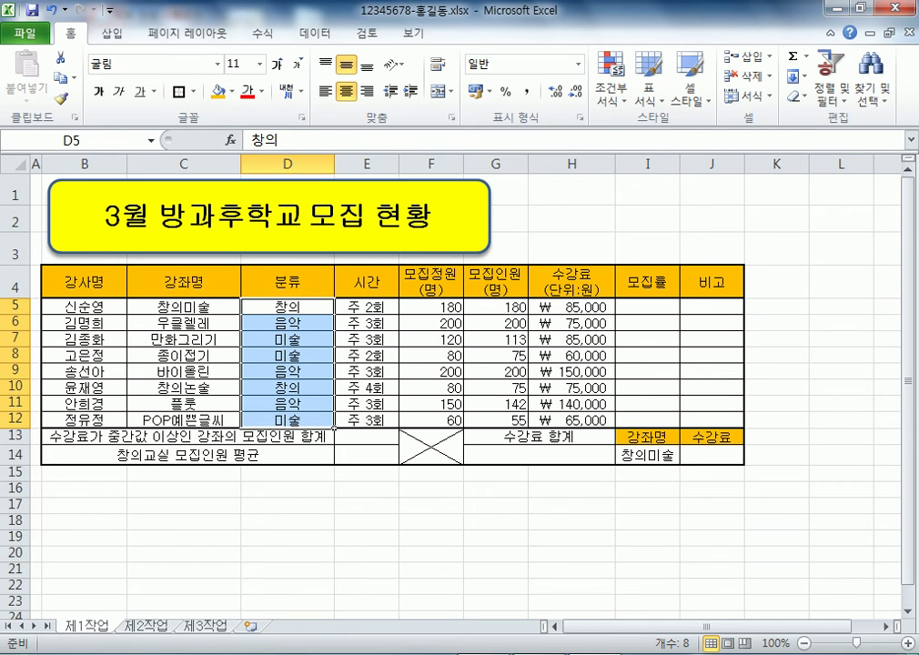
{"action": "left_click", "coordinate": [496, 488]}
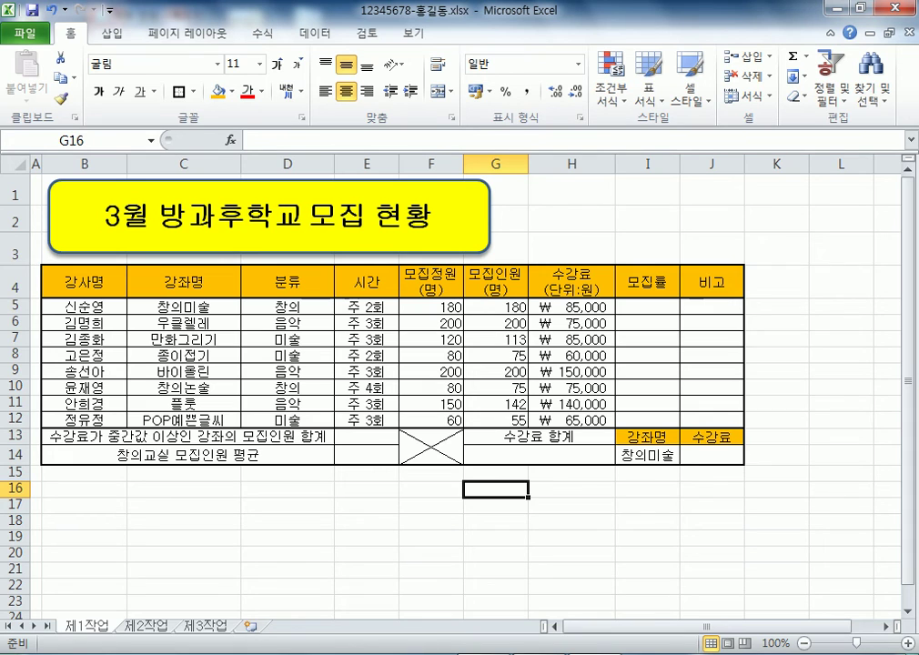
{"action": "left_click", "coordinate": [473, 216]}
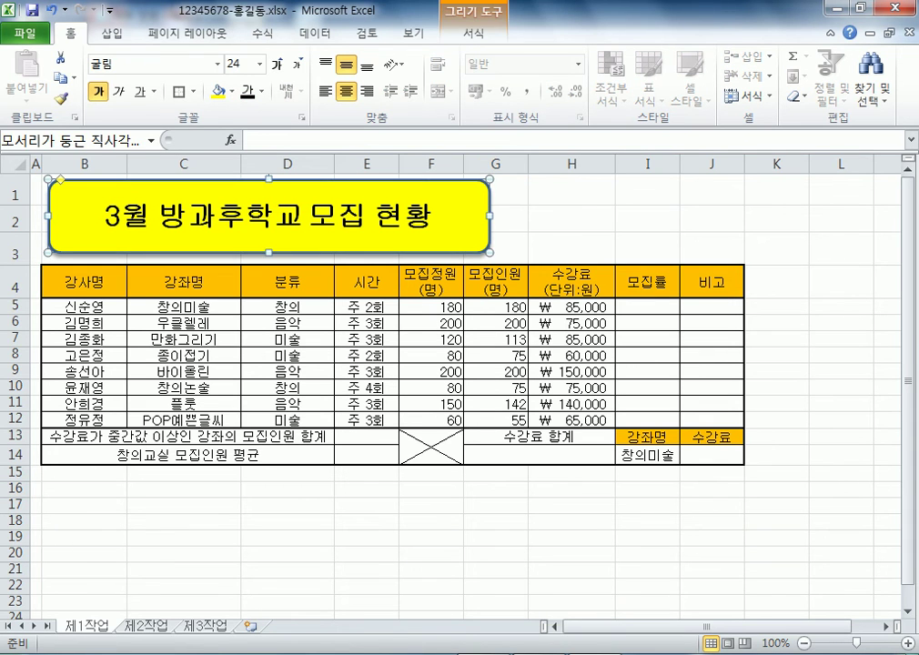
{"action": "left_click", "coordinate": [571, 189]}
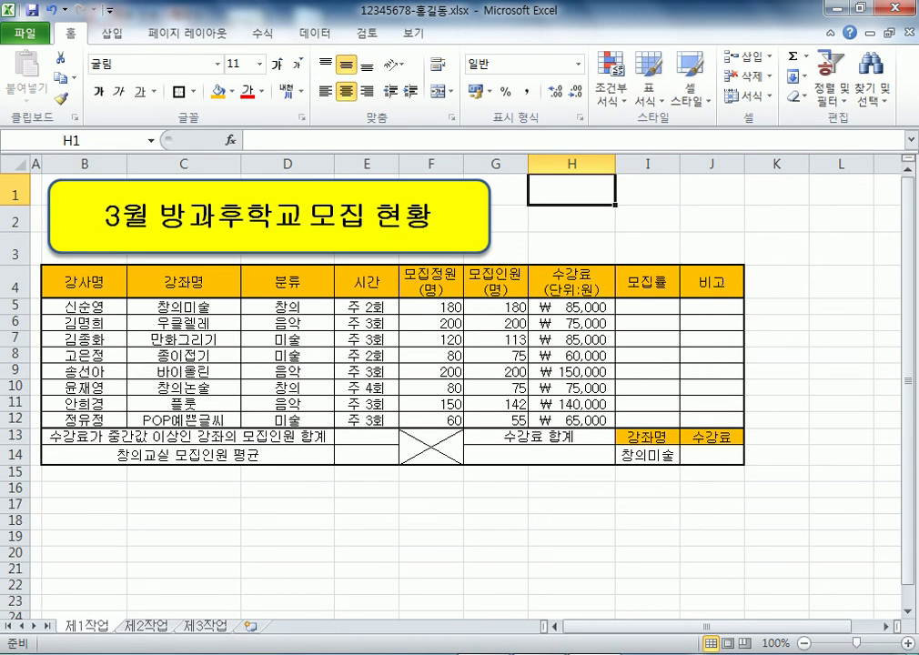
{"action": "left_click_drag", "start_coordinate": [691, 626], "coordinate": [705, 626]}
{"action": "scroll", "coordinate": [454, 364], "scroll_direction": "right", "scroll_amount": 4}
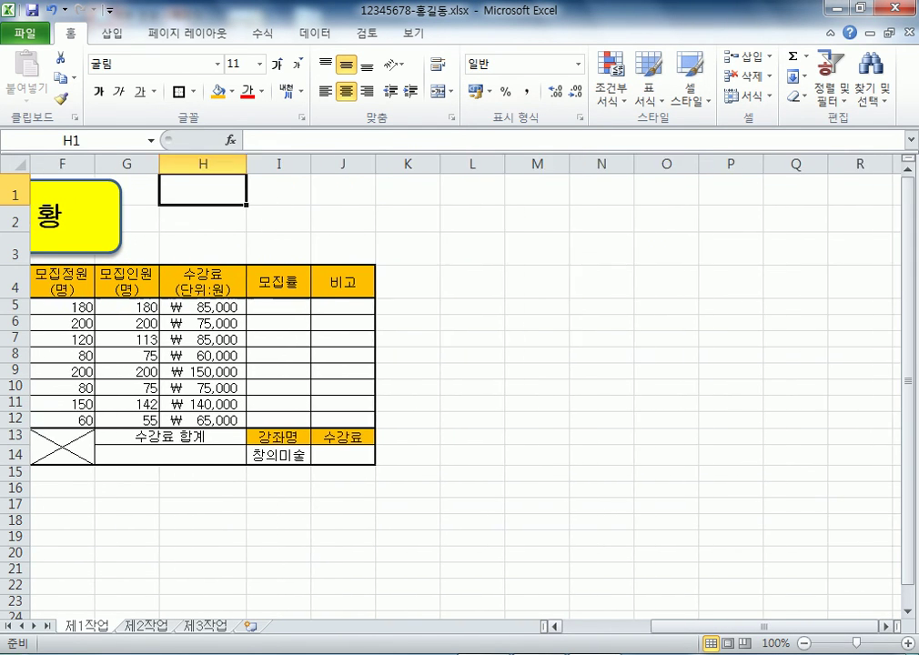
{"action": "left_click_drag", "start_coordinate": [472, 306], "coordinate": [601, 371]}
{"action": "left_click", "coordinate": [472, 282]}
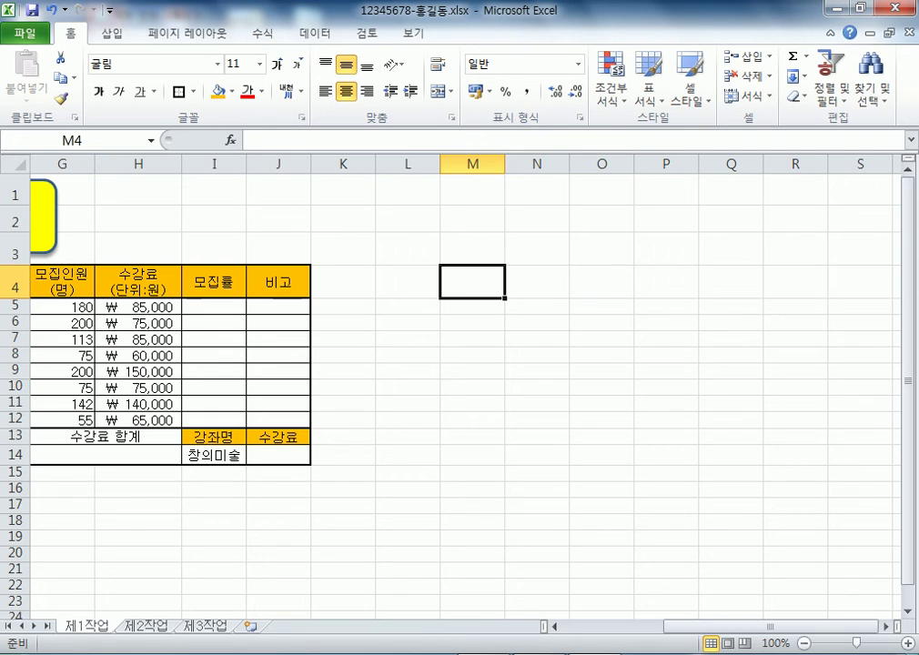
{"action": "left_click_drag", "start_coordinate": [407, 247], "coordinate": [602, 307]}
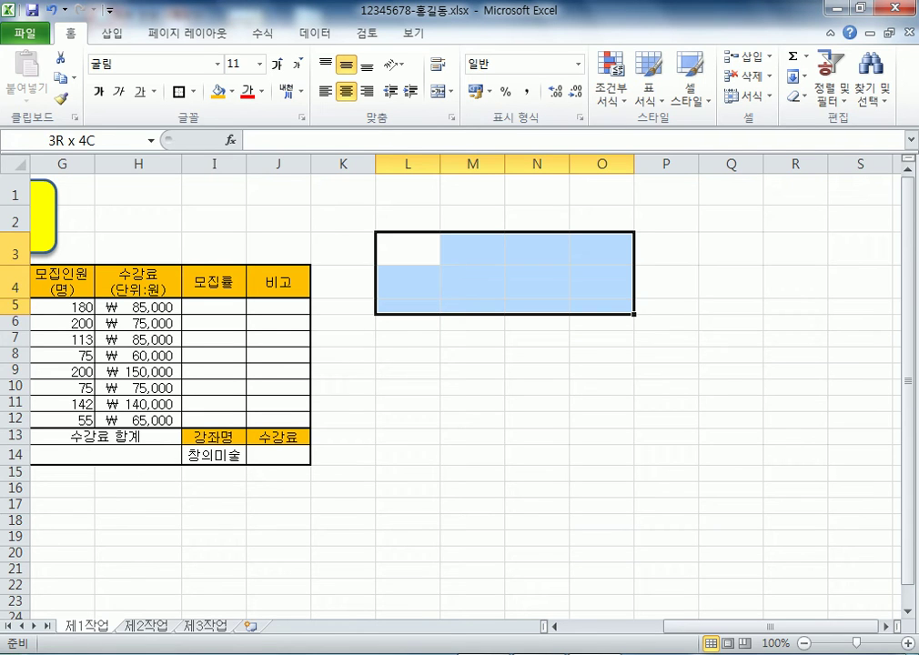
{"action": "left_click", "coordinate": [537, 322]}
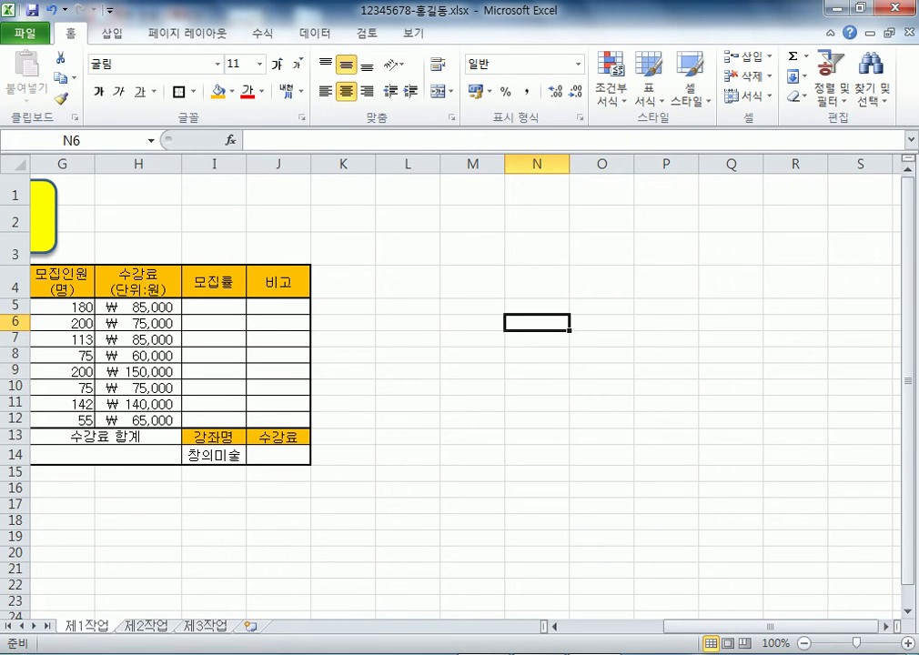
Reduce the height of rows 2 and 3, scroll right, and select L3:O4
{"action": "left_click_drag", "start_coordinate": [719, 625], "coordinate": [669, 626]}
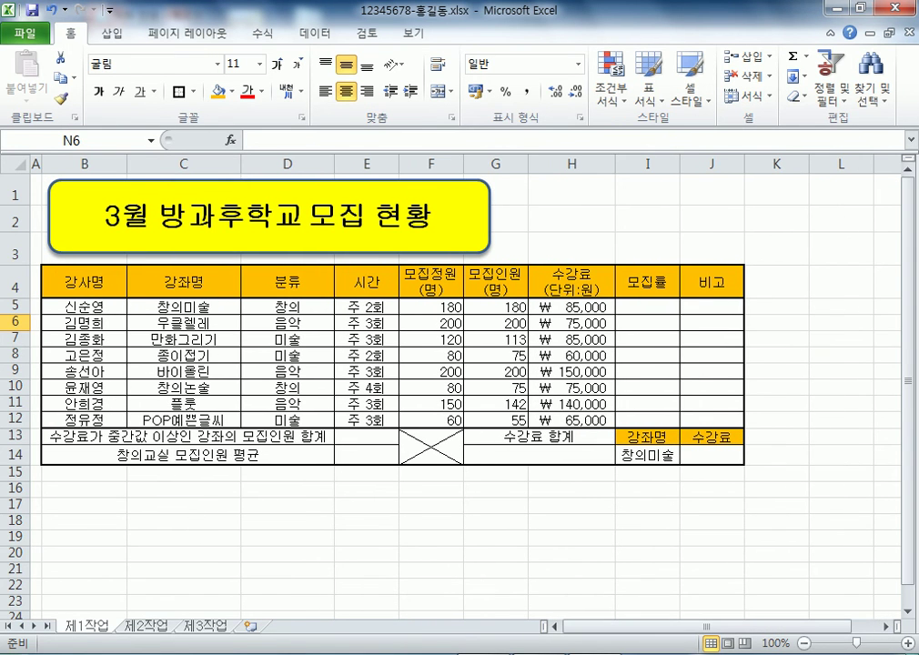
{"action": "key", "text": "ctrl+z"}
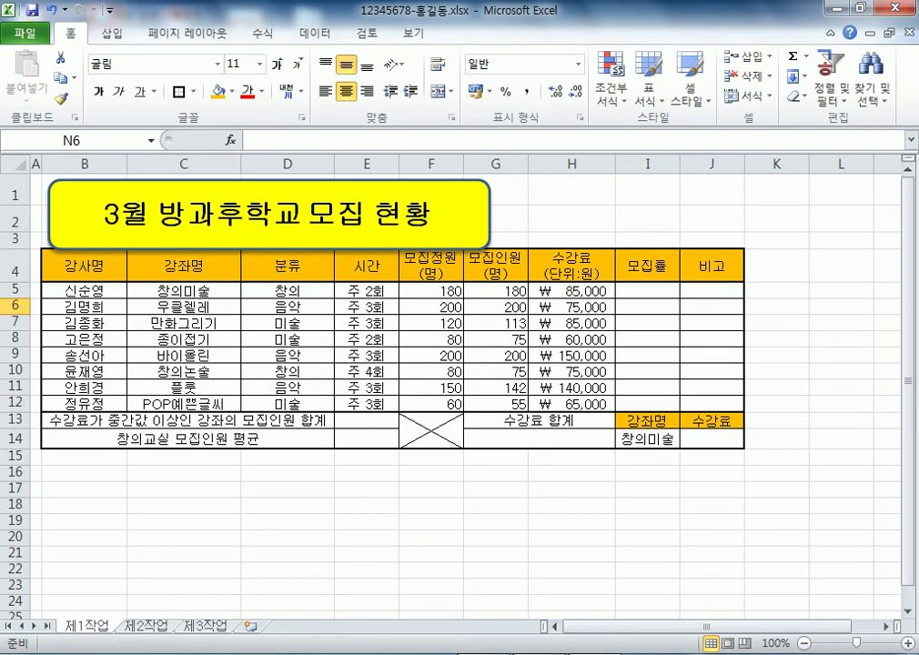
{"action": "left_click_drag", "start_coordinate": [691, 626], "coordinate": [752, 626]}
{"action": "left_click_drag", "start_coordinate": [472, 239], "coordinate": [669, 268]}
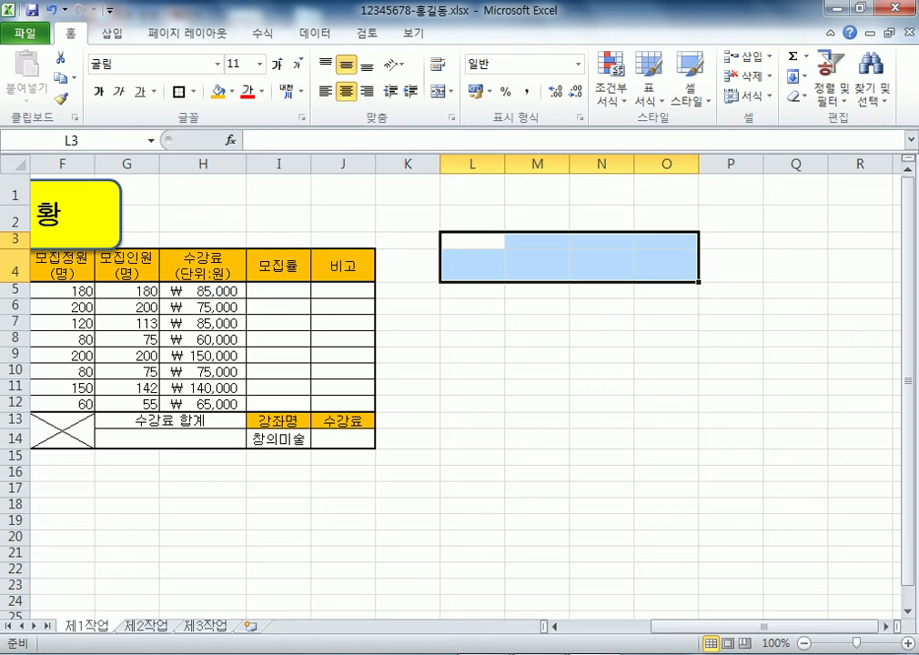
Apply All Borders to L3:O4 to form the approval box grid
{"action": "left_click_drag", "start_coordinate": [472, 240], "coordinate": [666, 266]}
{"action": "left_click", "coordinate": [193, 91]}
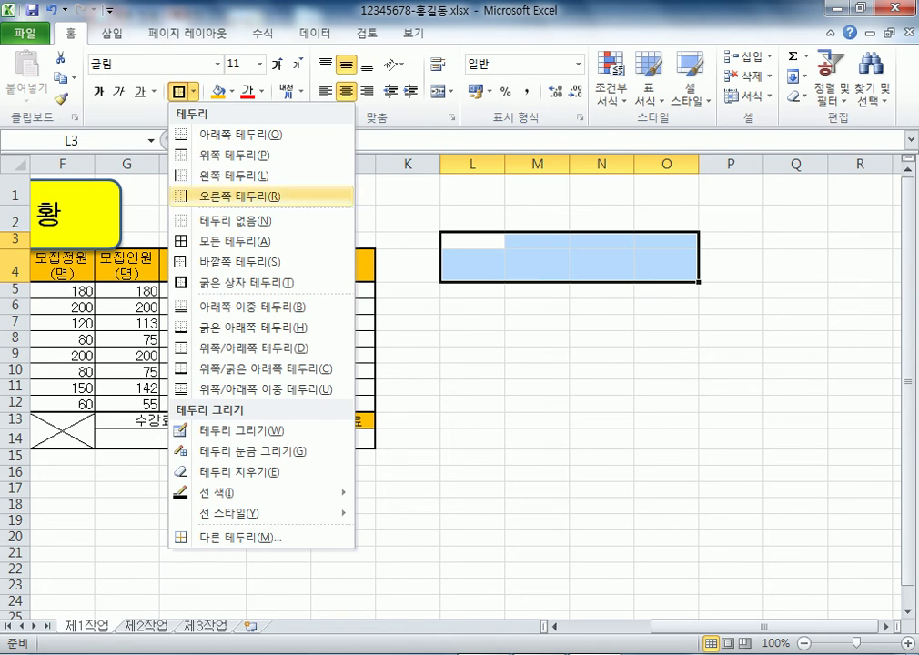
{"action": "left_click", "coordinate": [229, 238]}
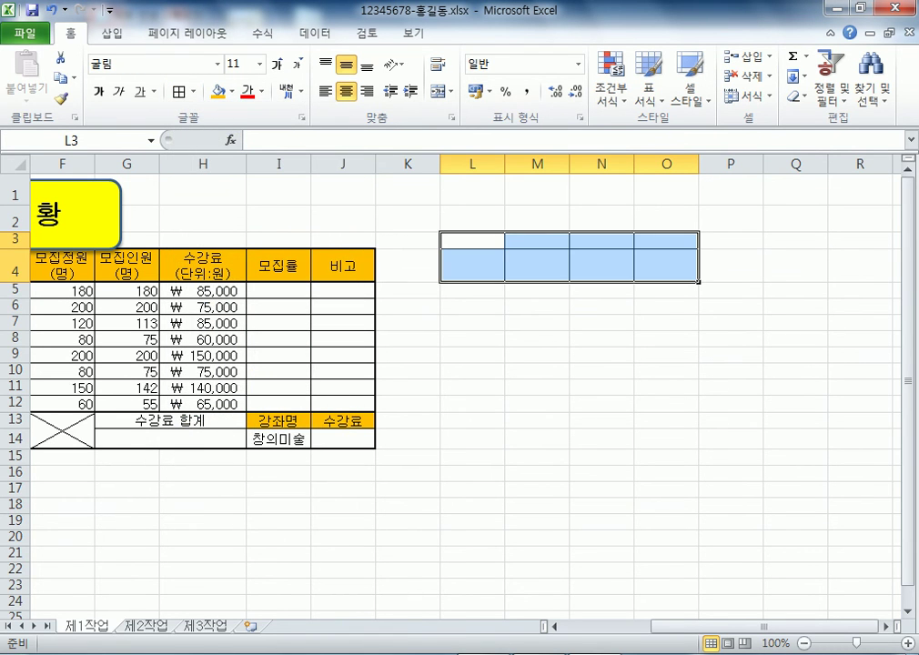
{"action": "left_click", "coordinate": [666, 438]}
Narrow column L to 37 pixels and merge L3:L4 into one cell
{"action": "left_click_drag", "start_coordinate": [504, 164], "coordinate": [474, 164]}
{"action": "left_click_drag", "start_coordinate": [456, 239], "coordinate": [456, 265]}
{"action": "left_click", "coordinate": [441, 91]}
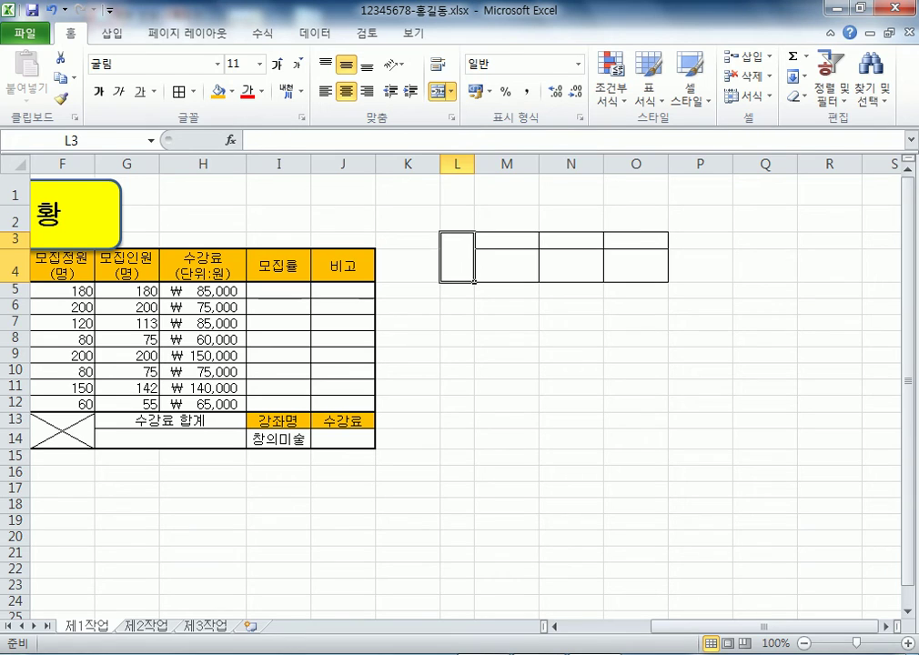
{"action": "left_click", "coordinate": [570, 473]}
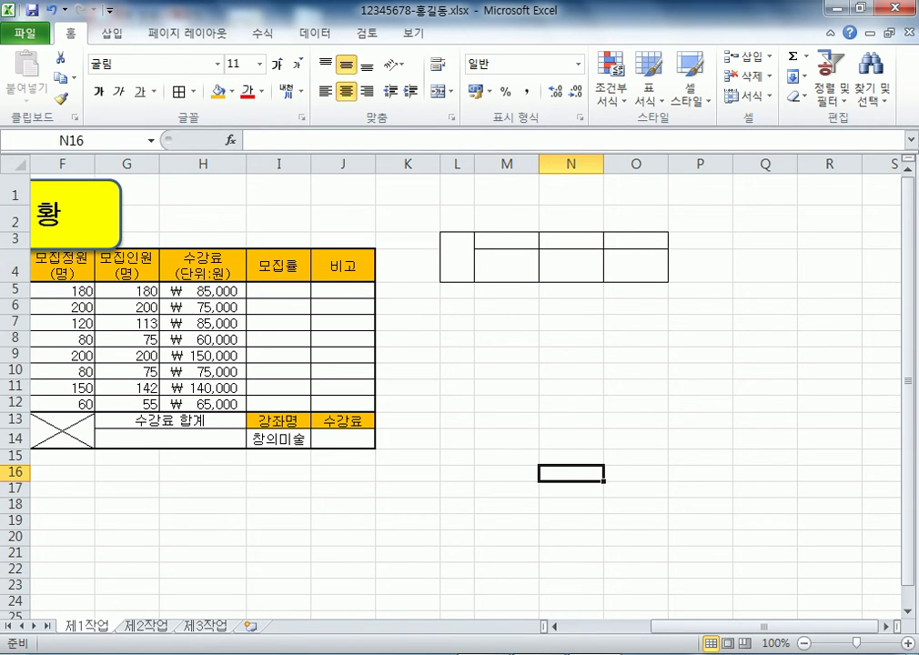
{"action": "left_click", "coordinate": [457, 257]}
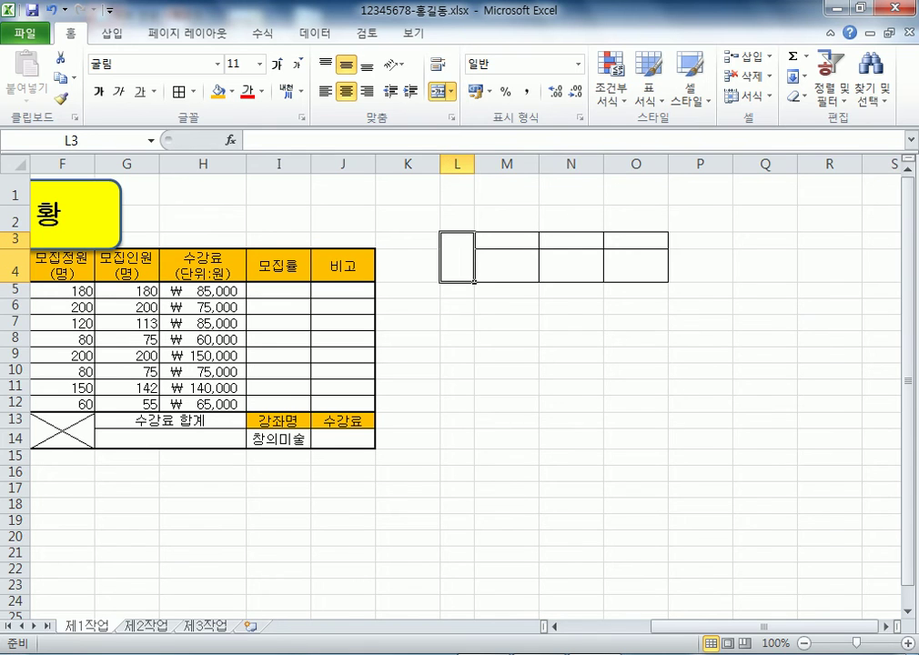
{"action": "key", "text": "ctrl+z"}
{"action": "key", "text": "ctrl+z"}
{"action": "left_click_drag", "start_coordinate": [505, 164], "coordinate": [471, 164]}
{"action": "left_click", "coordinate": [504, 371]}
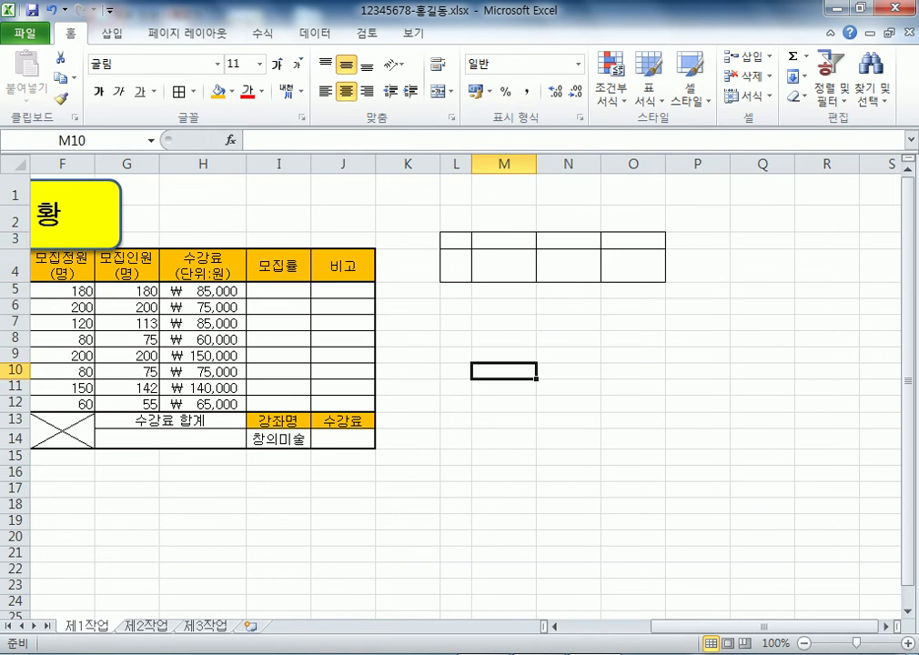
{"action": "left_click_drag", "start_coordinate": [455, 239], "coordinate": [455, 265]}
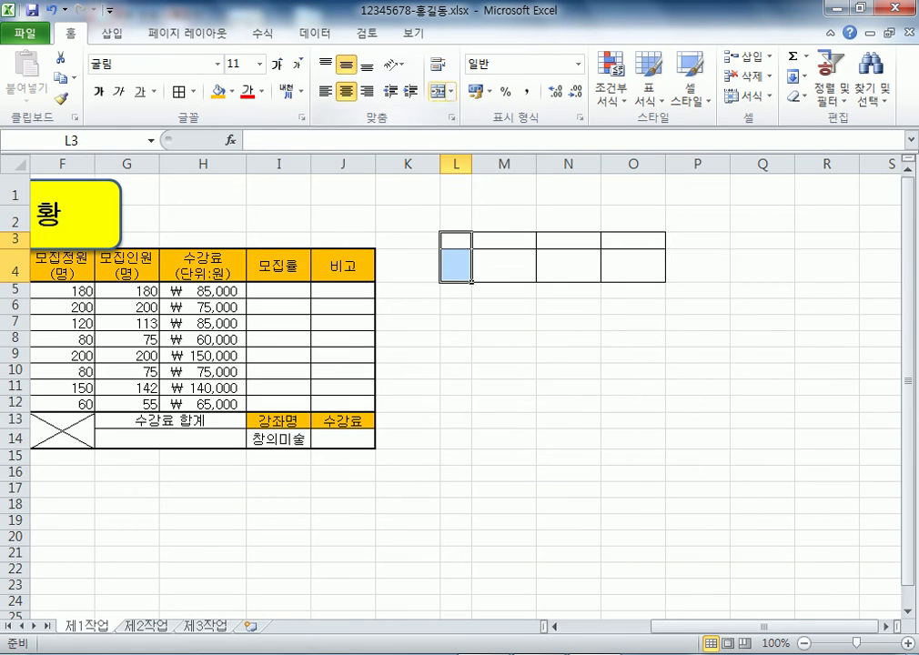
{"action": "left_click", "coordinate": [439, 91]}
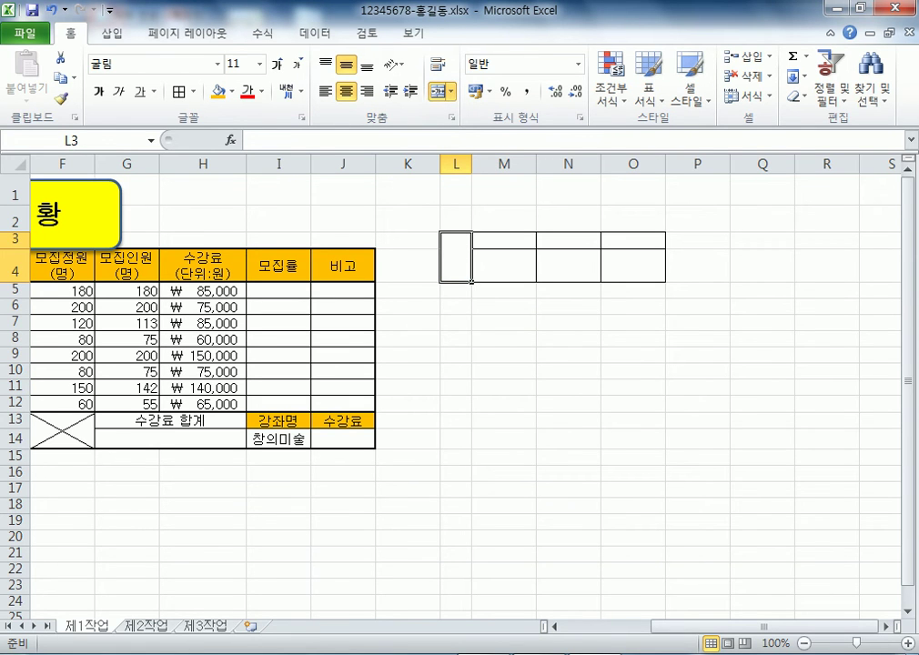
{"action": "type", "text": "결"}
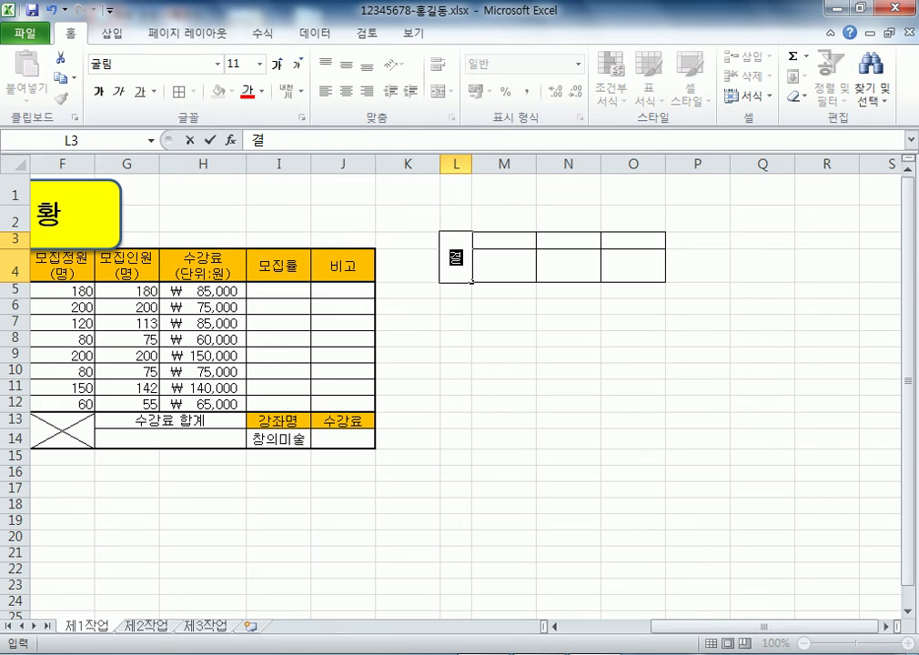
{"action": "key", "text": "alt+Return"}
{"action": "type", "text": "재"}
{"action": "left_click", "coordinate": [534, 244]}
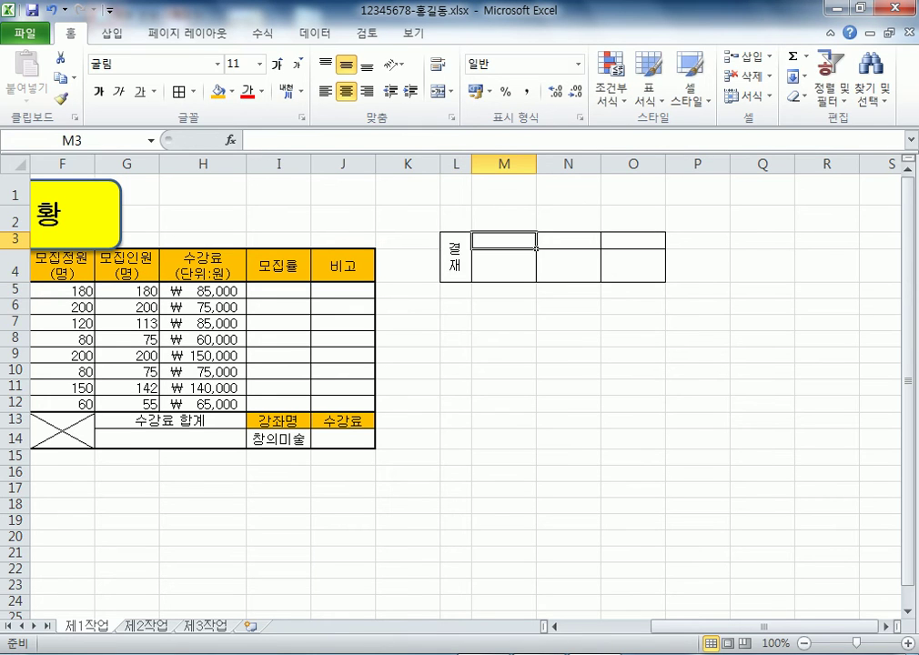
{"action": "type", "text": "담당"}
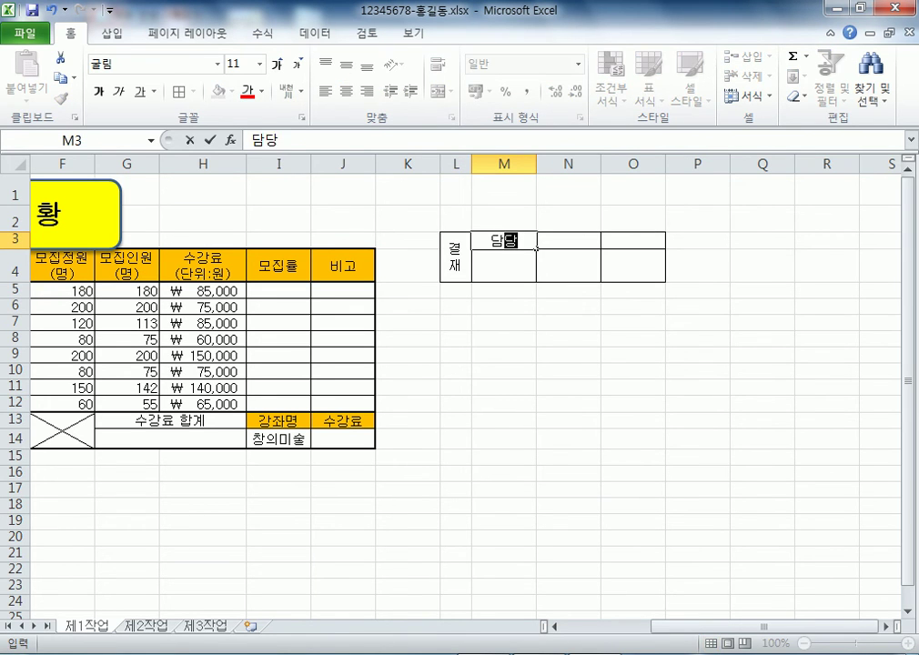
{"action": "left_click", "coordinate": [599, 245]}
{"action": "type", "text": "팀장"}
{"action": "left_click", "coordinate": [663, 245]}
{"action": "type", "text": "부장"}
{"action": "left_click", "coordinate": [456, 289]}
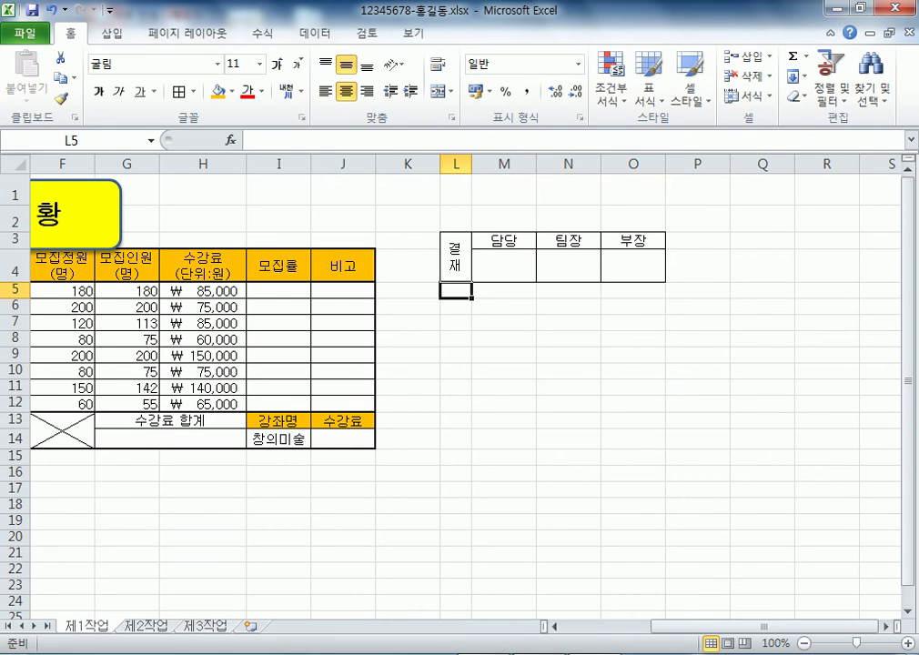
{"action": "left_click", "coordinate": [567, 371]}
{"action": "left_click_drag", "start_coordinate": [456, 256], "coordinate": [633, 266]}
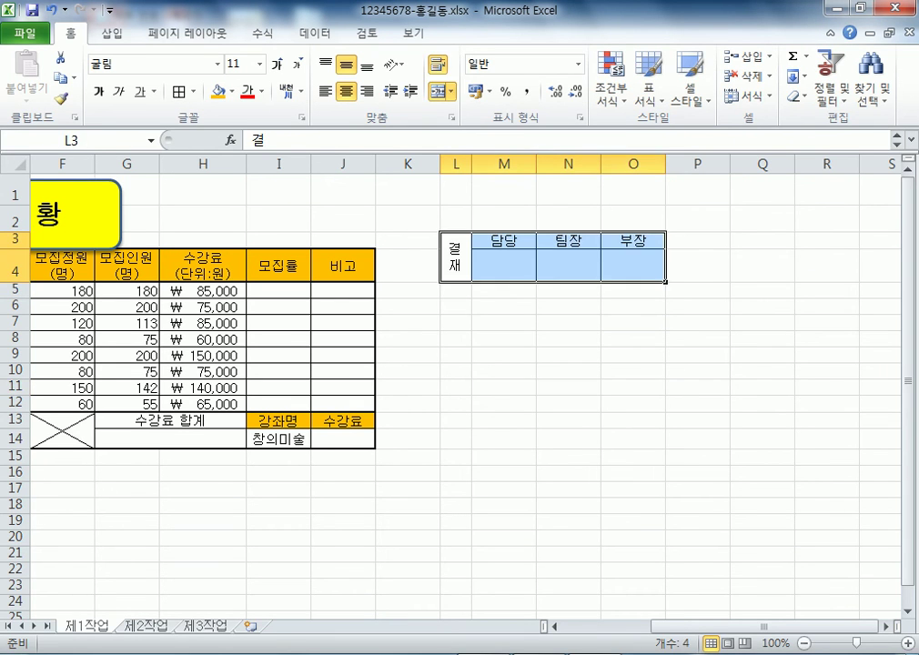
{"action": "left_click", "coordinate": [633, 355]}
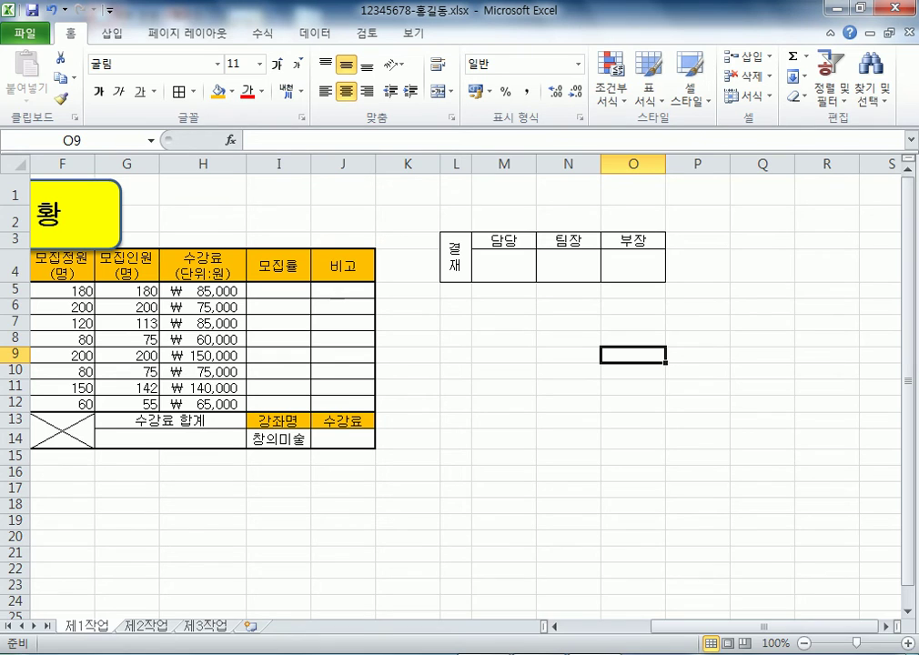
{"action": "left_click_drag", "start_coordinate": [454, 239], "coordinate": [633, 266]}
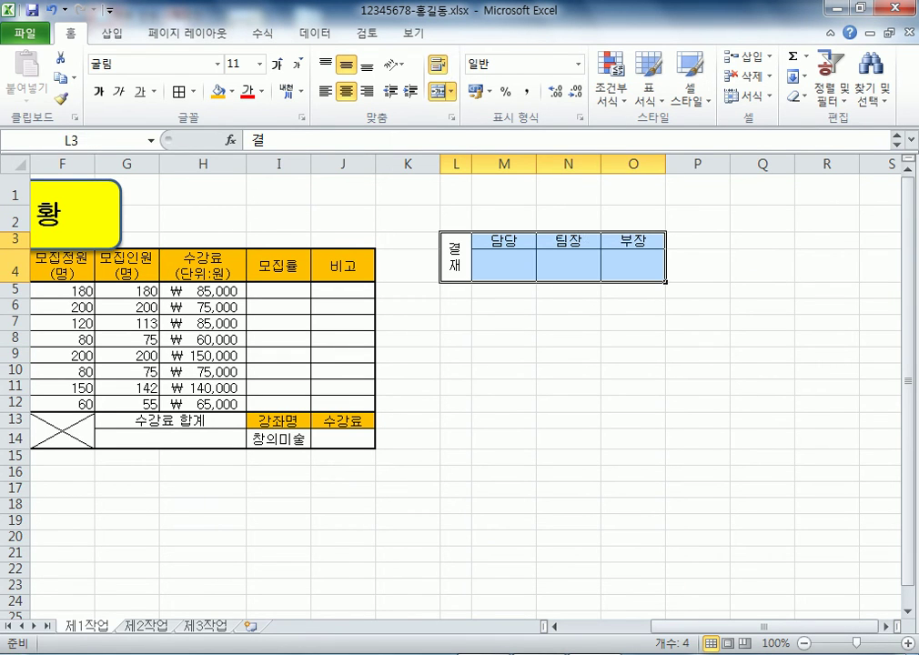
{"action": "right_click", "coordinate": [488, 262]}
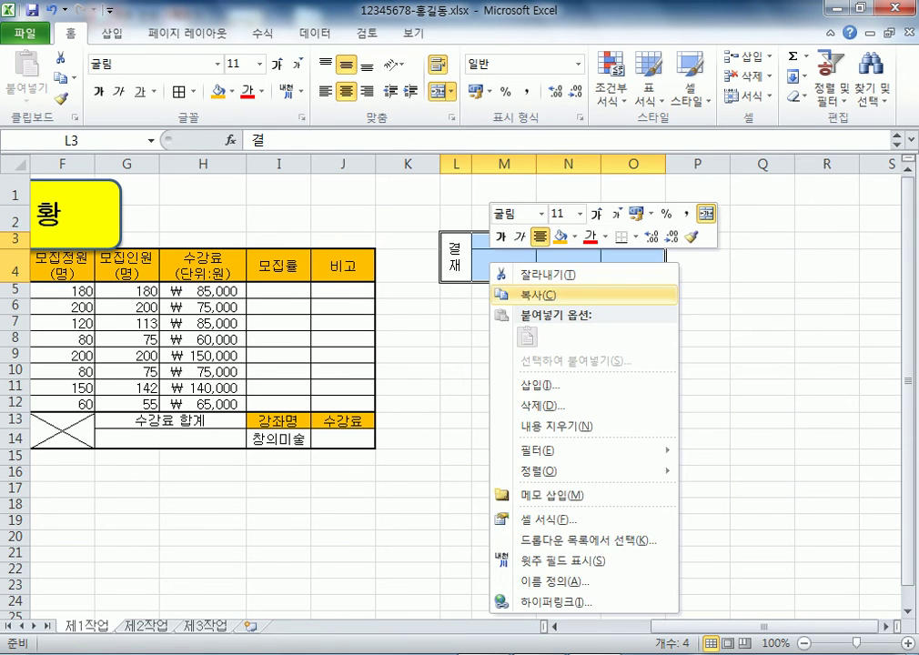
{"action": "left_click", "coordinate": [537, 295]}
{"action": "left_click", "coordinate": [202, 190]}
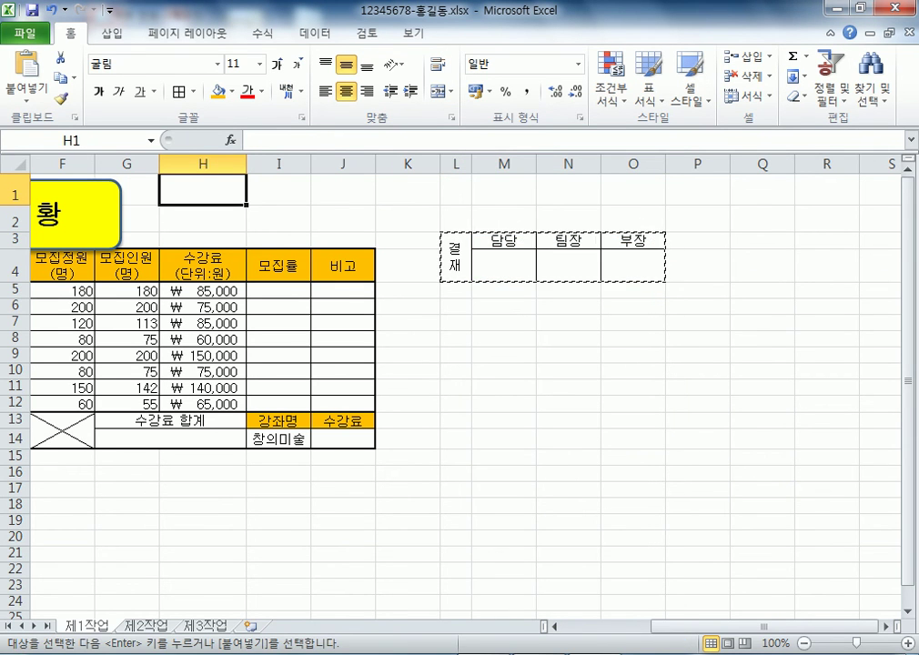
{"action": "key", "text": "Escape"}
{"action": "left_click_drag", "start_coordinate": [455, 241], "coordinate": [632, 265]}
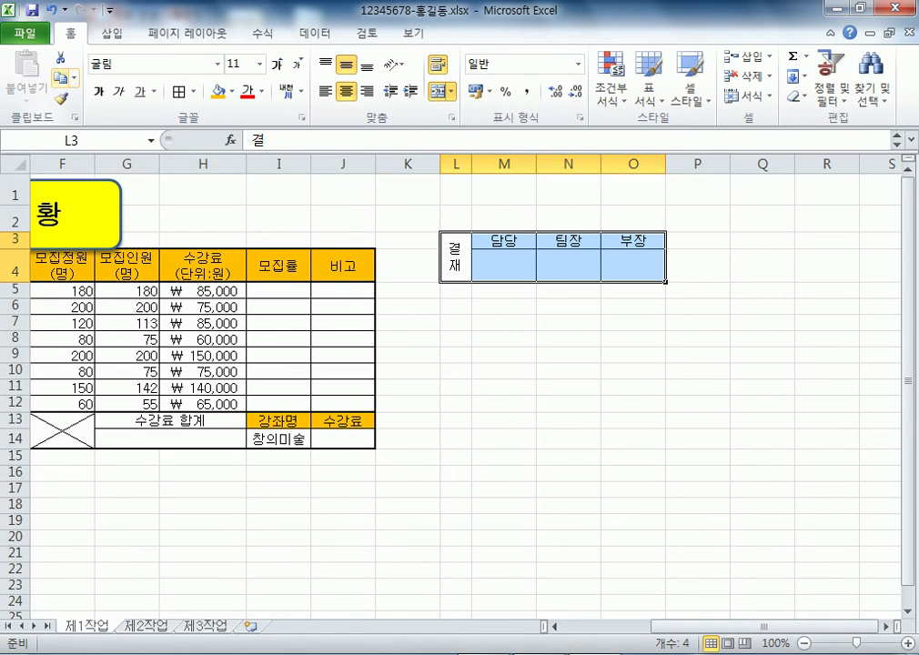
{"action": "left_click", "coordinate": [74, 78]}
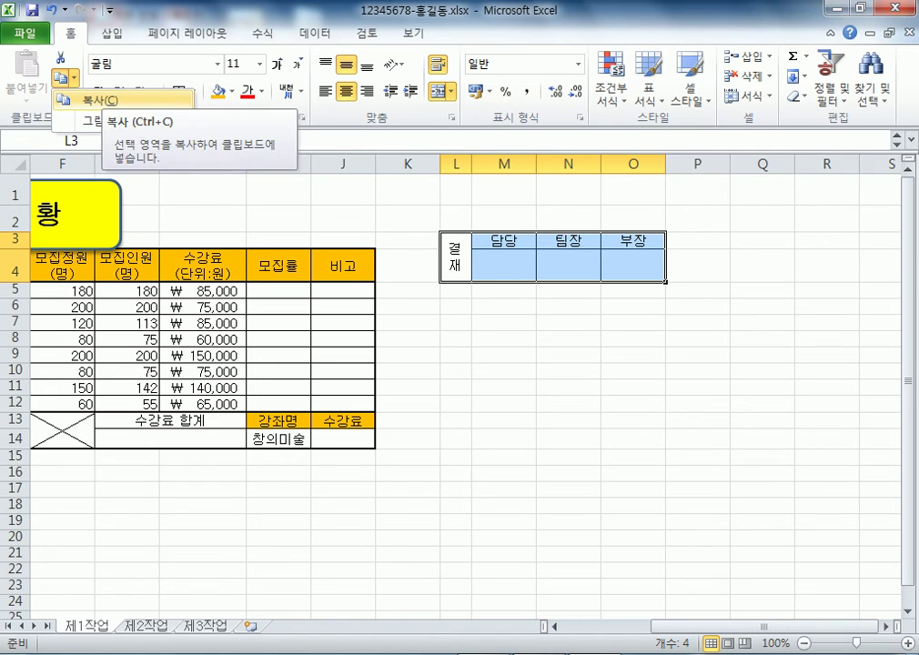
{"action": "left_click", "coordinate": [127, 119]}
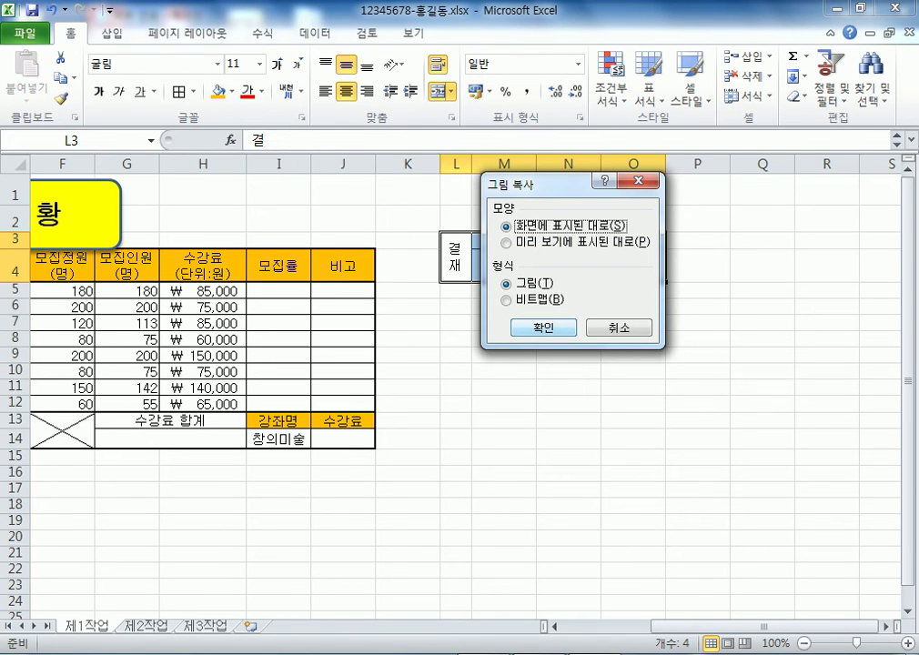
{"action": "key", "text": "Return"}
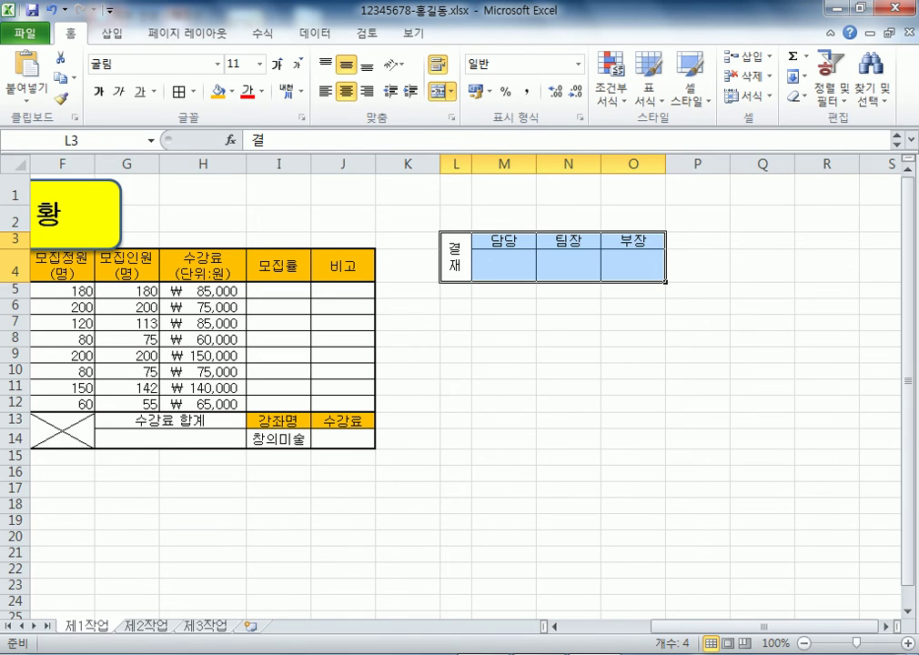
{"action": "left_click", "coordinate": [202, 189]}
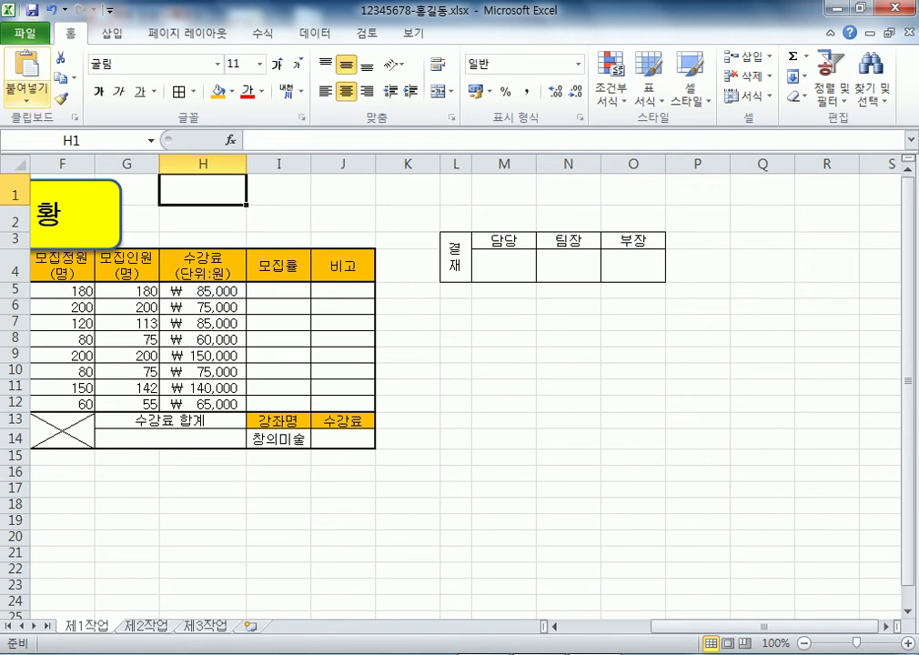
{"action": "left_click", "coordinate": [26, 68]}
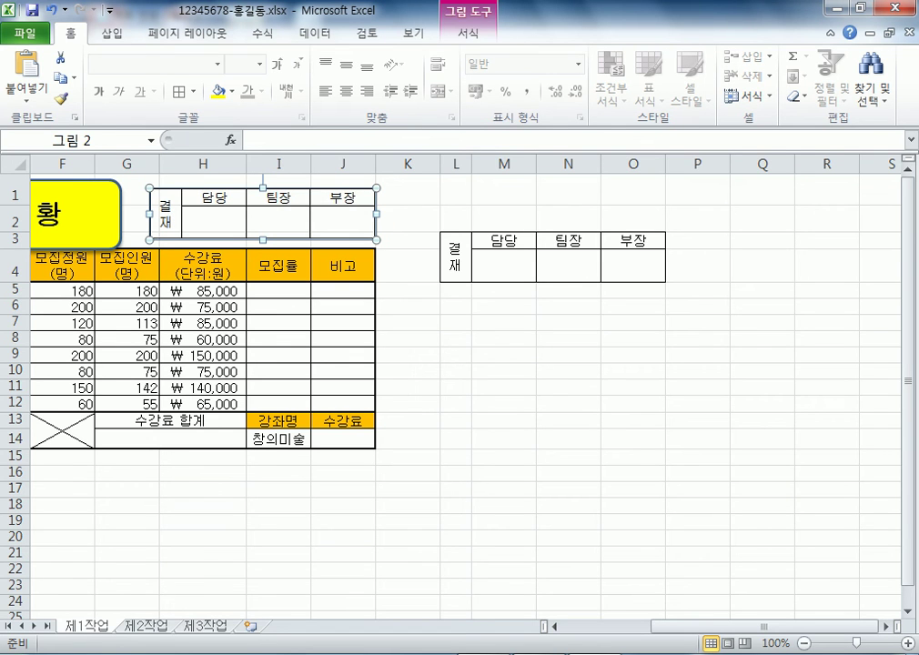
{"action": "left_click", "coordinate": [504, 386]}
{"action": "left_click_drag", "start_coordinate": [264, 219], "coordinate": [612, 397]}
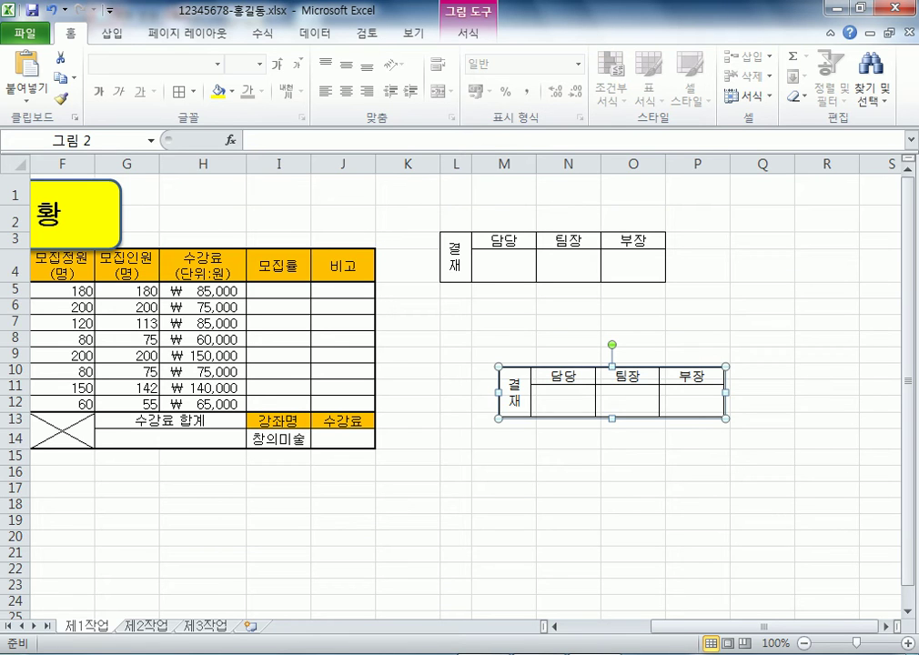
{"action": "key", "text": "Delete"}
{"action": "left_click_drag", "start_coordinate": [454, 255], "coordinate": [632, 265]}
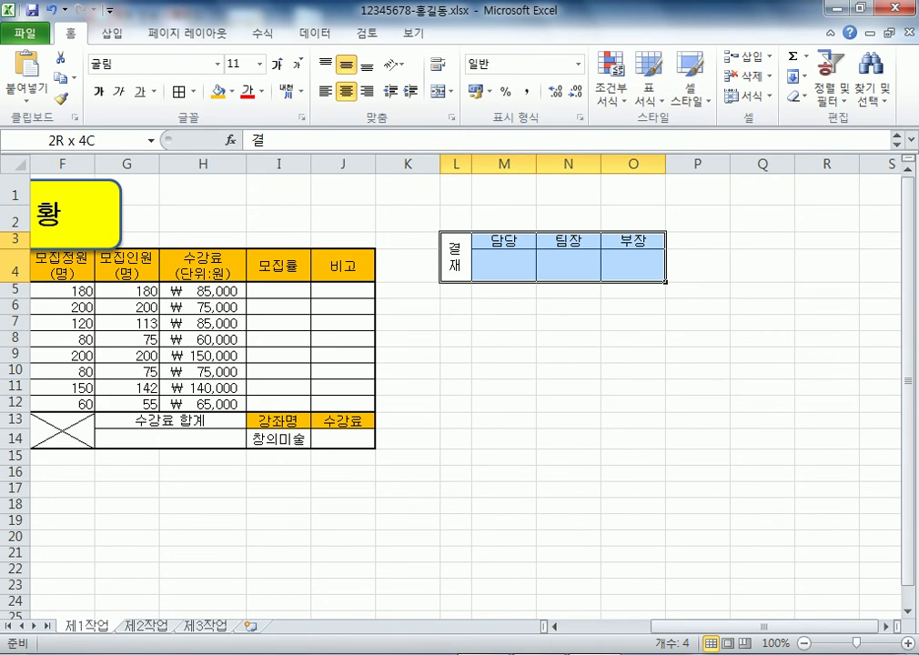
Paste the approval box cells at H1, then undo it and cancel the copy
{"action": "key", "text": "ctrl+c"}
{"action": "left_click", "coordinate": [203, 187]}
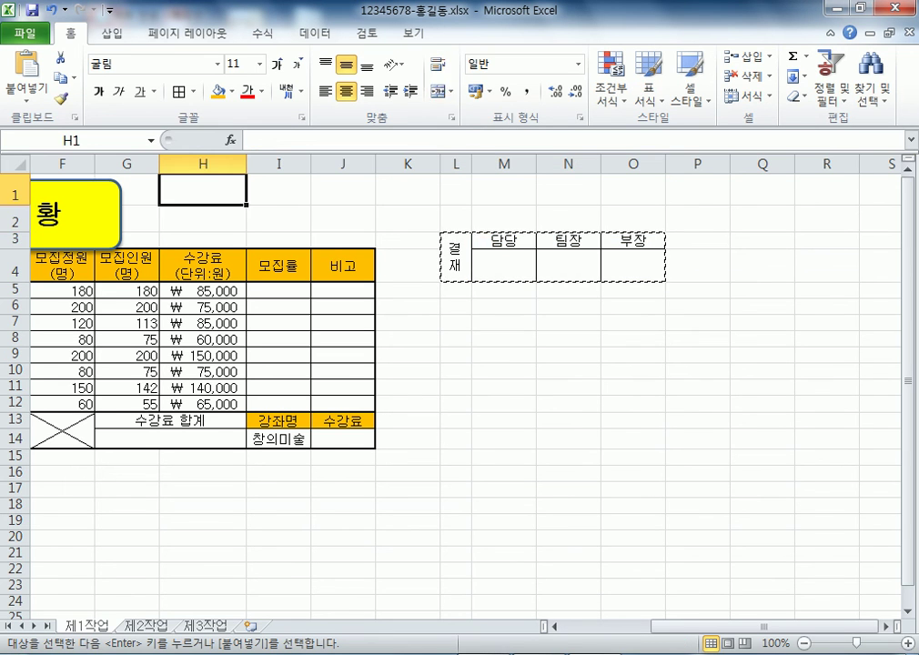
{"action": "key", "text": "ctrl+v"}
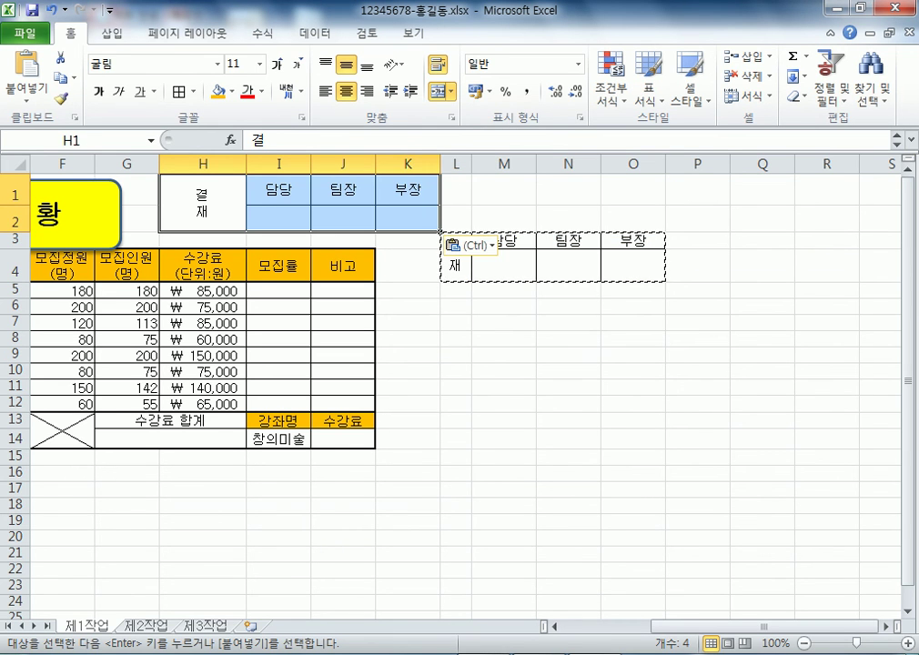
{"action": "key", "text": "ctrl+z"}
{"action": "key", "text": "Escape"}
Copy L3:O4 as a picture, place it over H1:J2, and narrow columns M to O
{"action": "left_click_drag", "start_coordinate": [455, 254], "coordinate": [633, 266]}
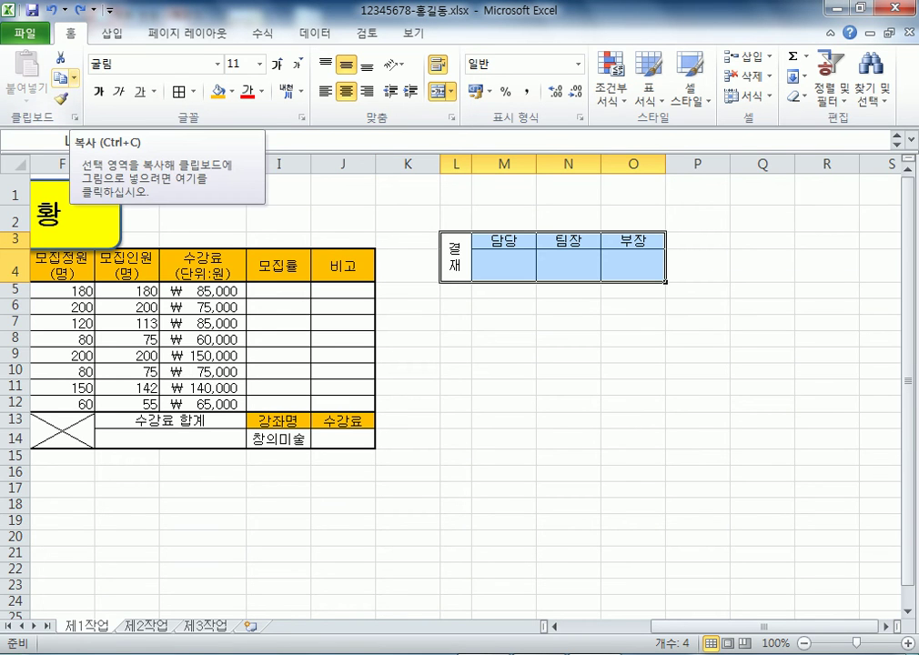
{"action": "left_click", "coordinate": [74, 79]}
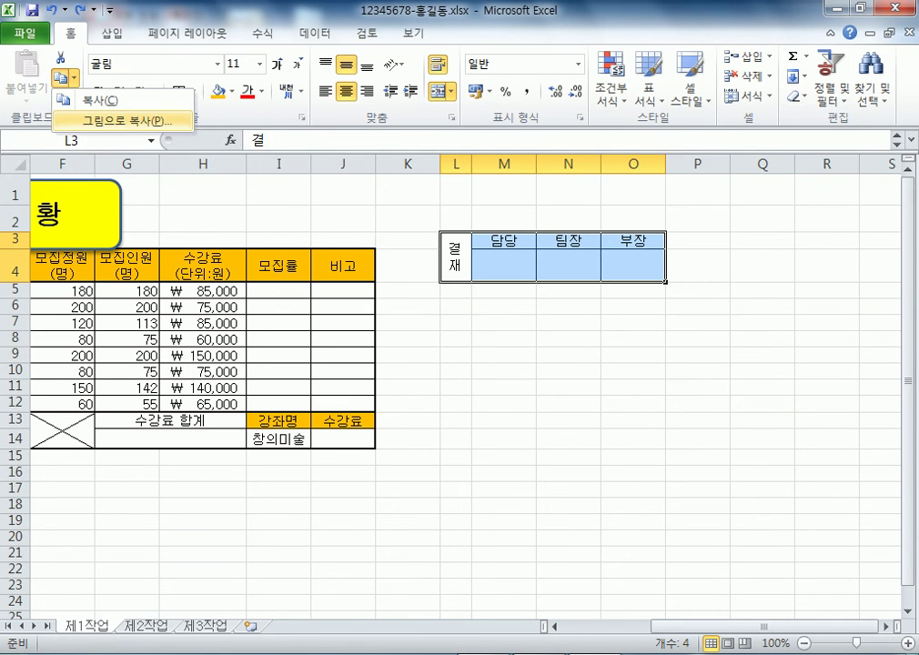
{"action": "left_click", "coordinate": [123, 120]}
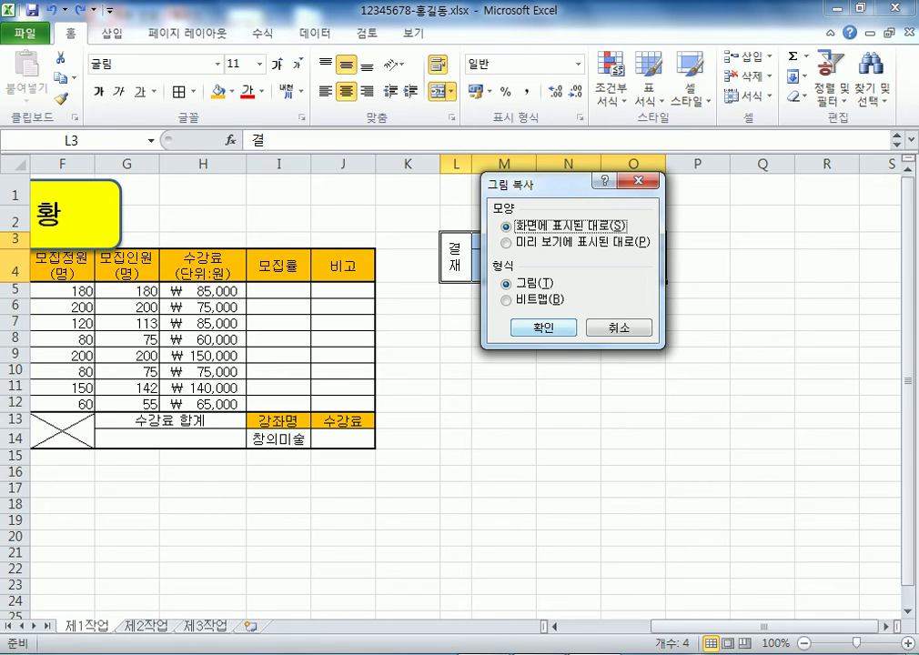
{"action": "key", "text": "Return"}
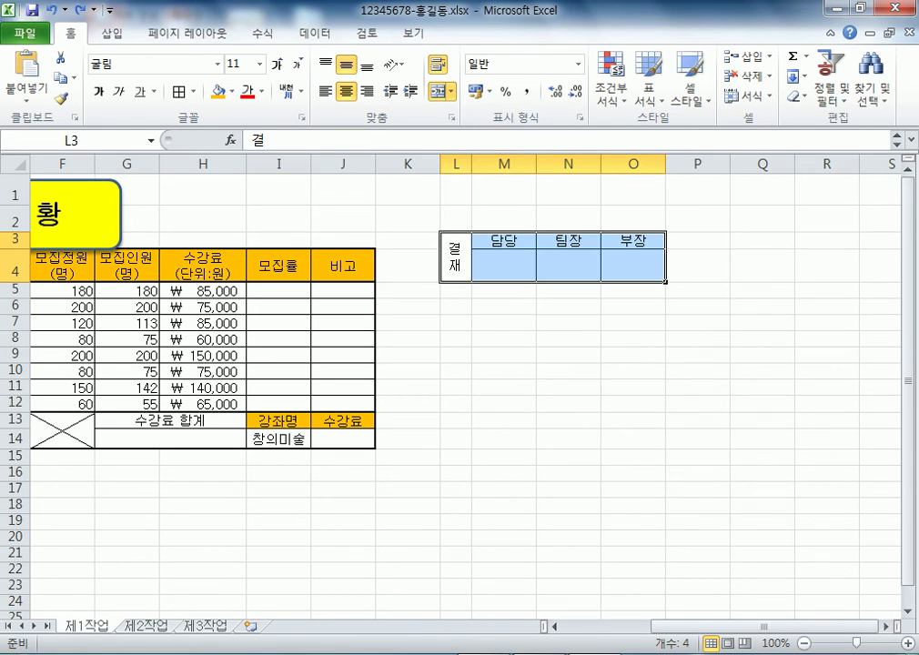
{"action": "left_click", "coordinate": [202, 190]}
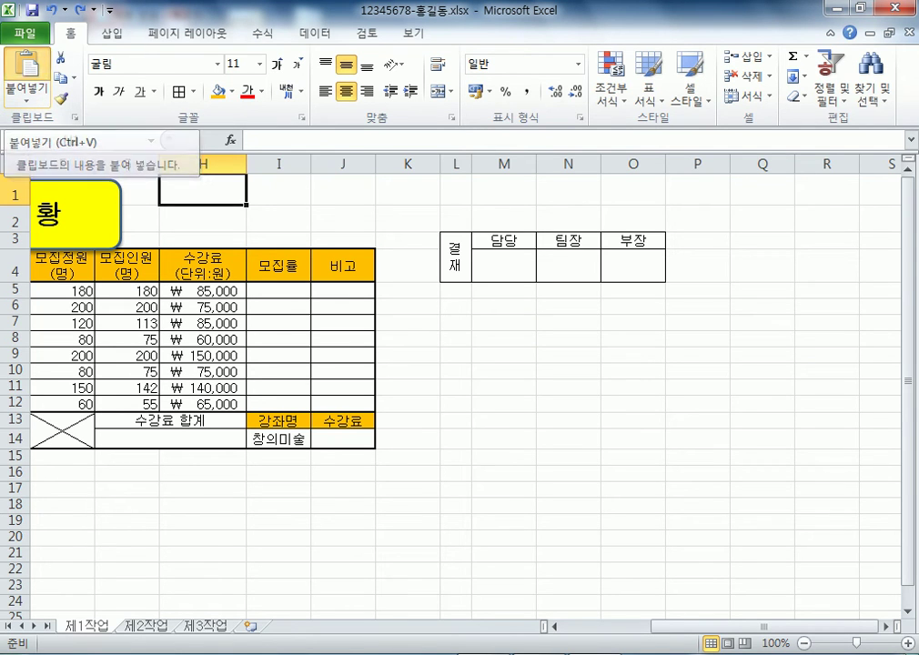
{"action": "left_click", "coordinate": [27, 77]}
{"action": "left_click_drag", "start_coordinate": [142, 151], "coordinate": [128, 165]}
{"action": "left_click", "coordinate": [503, 370]}
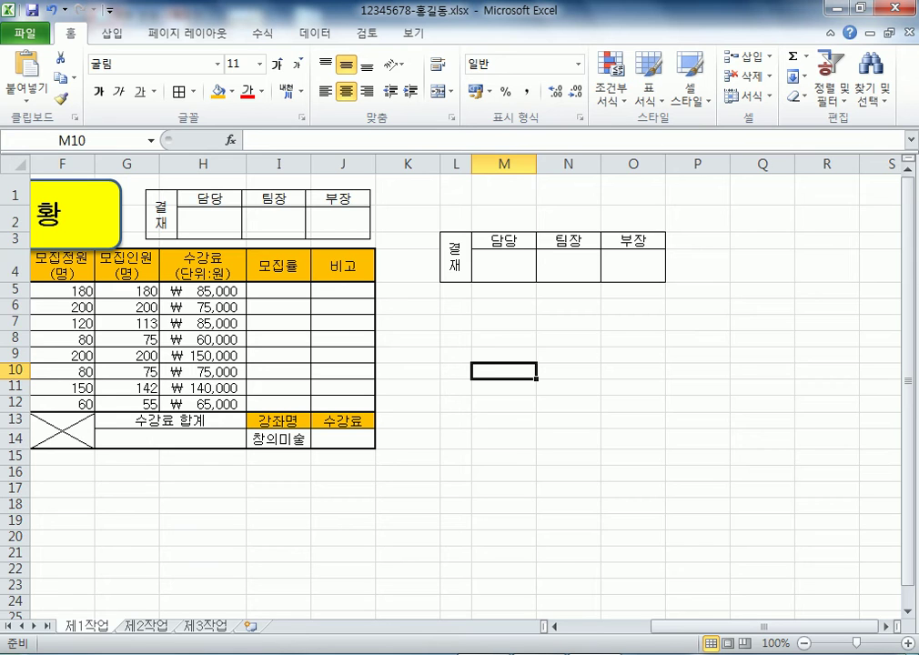
{"action": "left_click_drag", "start_coordinate": [503, 164], "coordinate": [653, 164]}
Select columns K through P and bring up their column menu, then cancel without changes
{"action": "left_click", "coordinate": [554, 305]}
{"action": "left_click", "coordinate": [499, 265]}
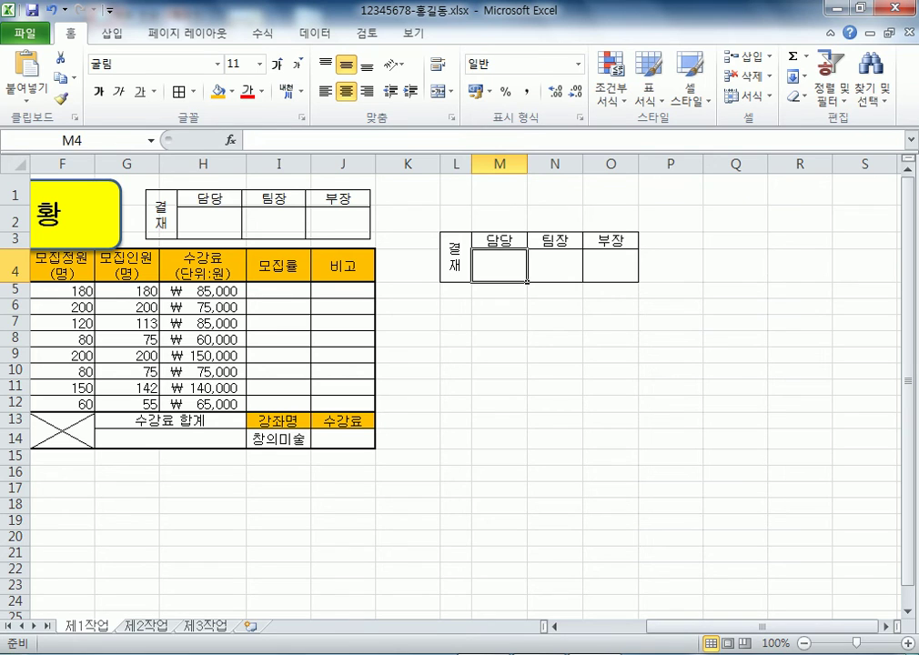
{"action": "left_click_drag", "start_coordinate": [455, 162], "coordinate": [700, 164]}
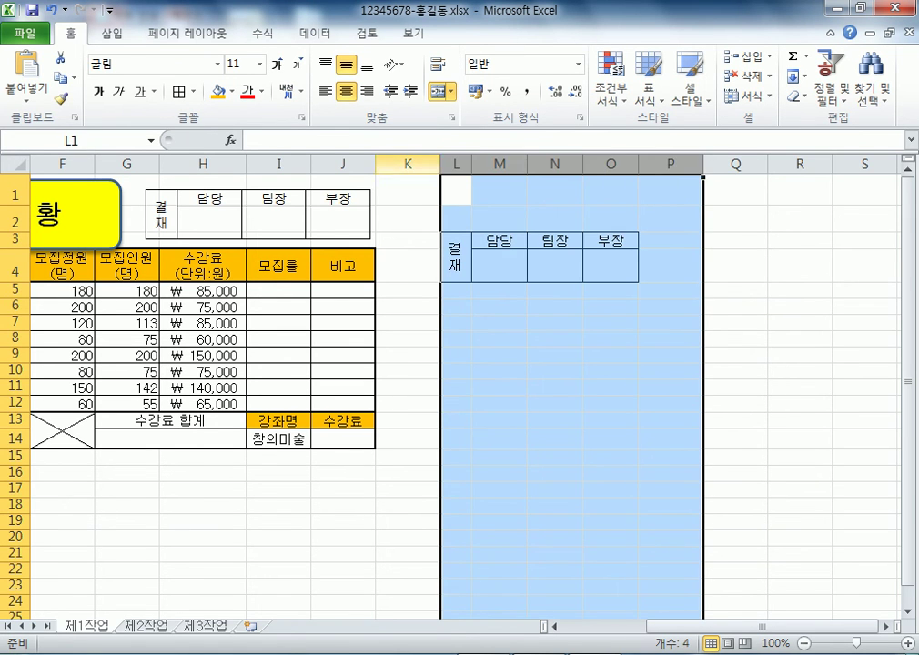
{"action": "left_click_drag", "start_coordinate": [407, 162], "coordinate": [670, 163]}
{"action": "right_click", "coordinate": [566, 214]}
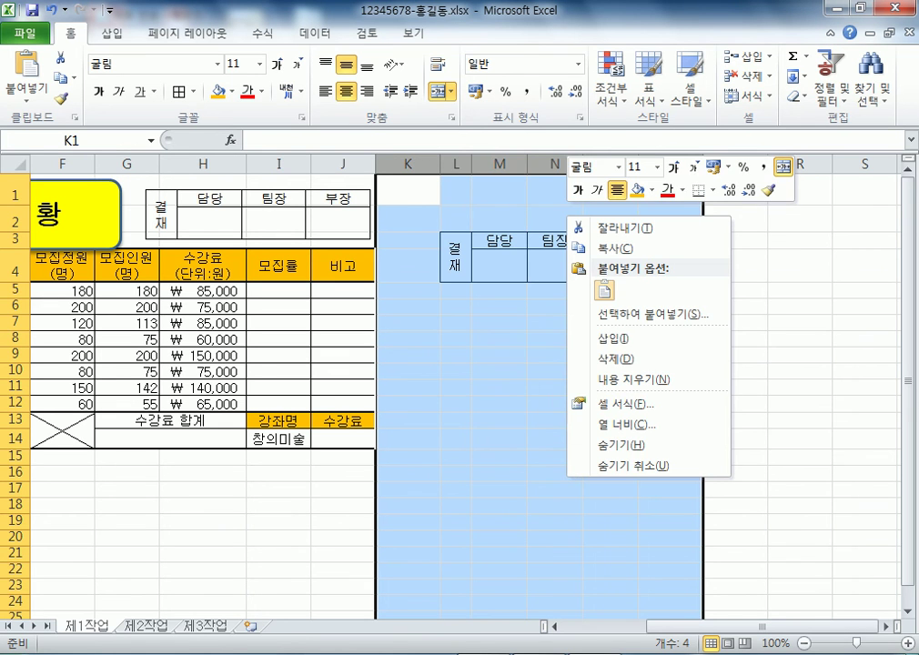
{"action": "key", "text": "Escape"}
{"action": "left_click_drag", "start_coordinate": [408, 216], "coordinate": [671, 323]}
{"action": "left_click", "coordinate": [610, 386]}
Delete columns L–O holding the original approval box, then select M4:O10
{"action": "left_click_drag", "start_coordinate": [455, 163], "coordinate": [639, 163]}
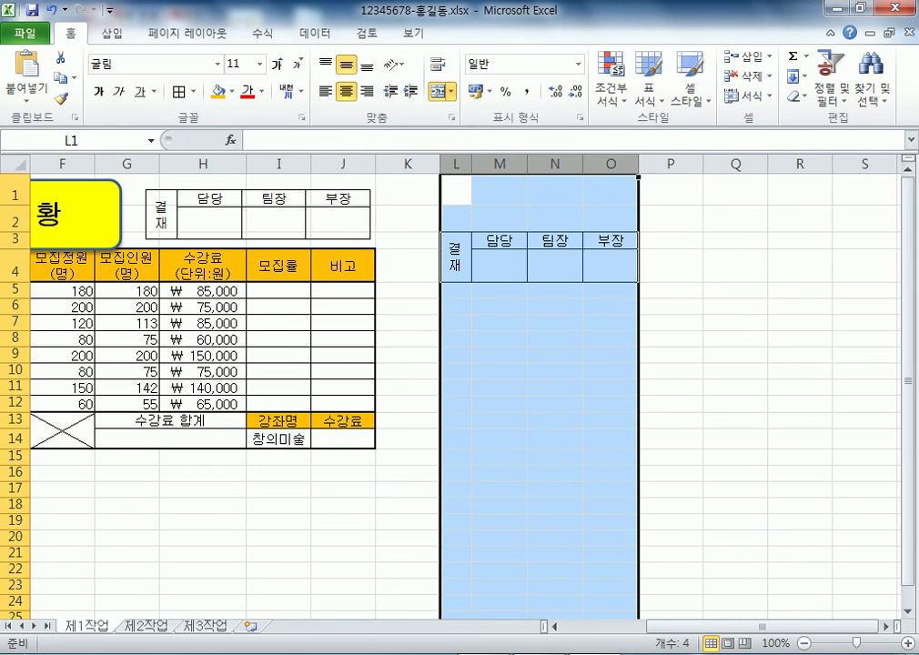
{"action": "left_click", "coordinate": [555, 323]}
{"action": "left_click_drag", "start_coordinate": [455, 162], "coordinate": [640, 164]}
{"action": "right_click", "coordinate": [549, 208]}
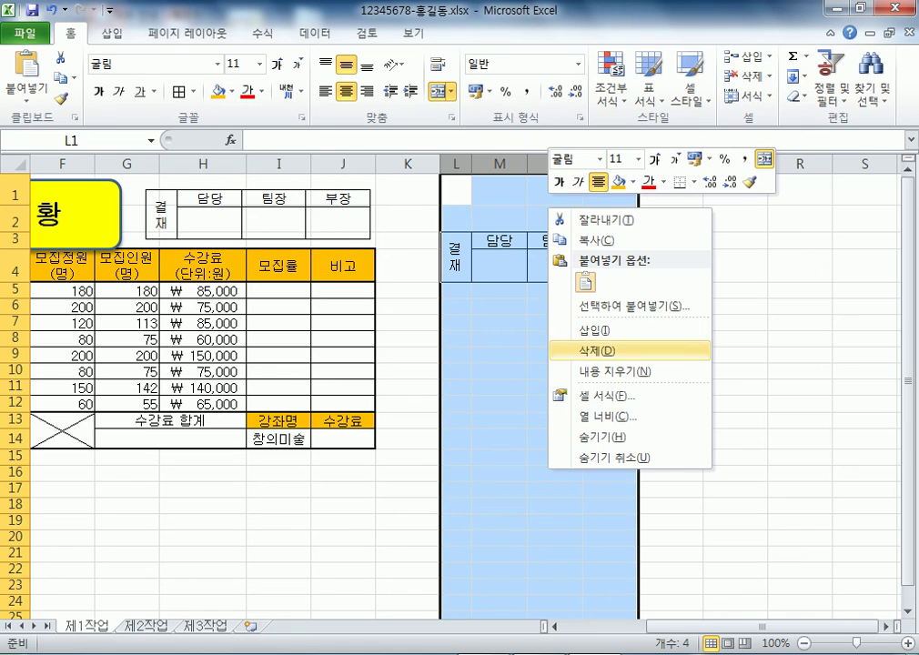
{"action": "left_click", "coordinate": [596, 350]}
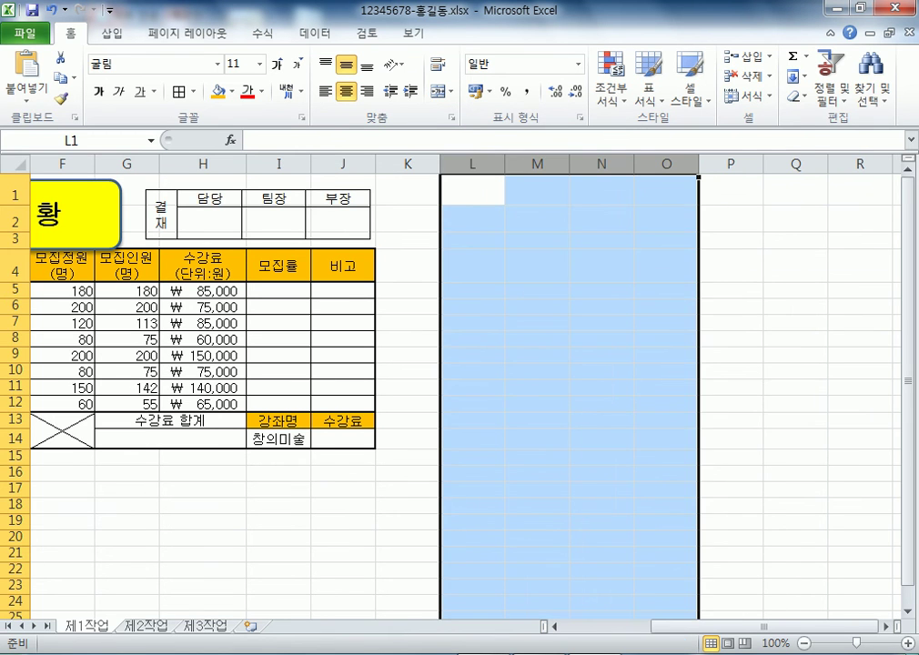
{"action": "left_click", "coordinate": [537, 322]}
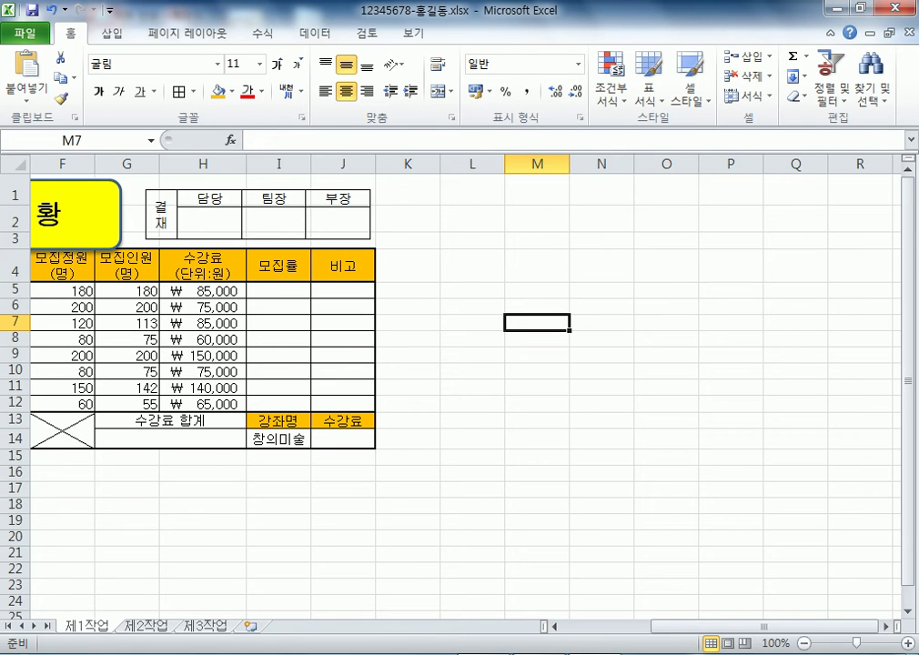
{"action": "left_click_drag", "start_coordinate": [536, 264], "coordinate": [666, 370]}
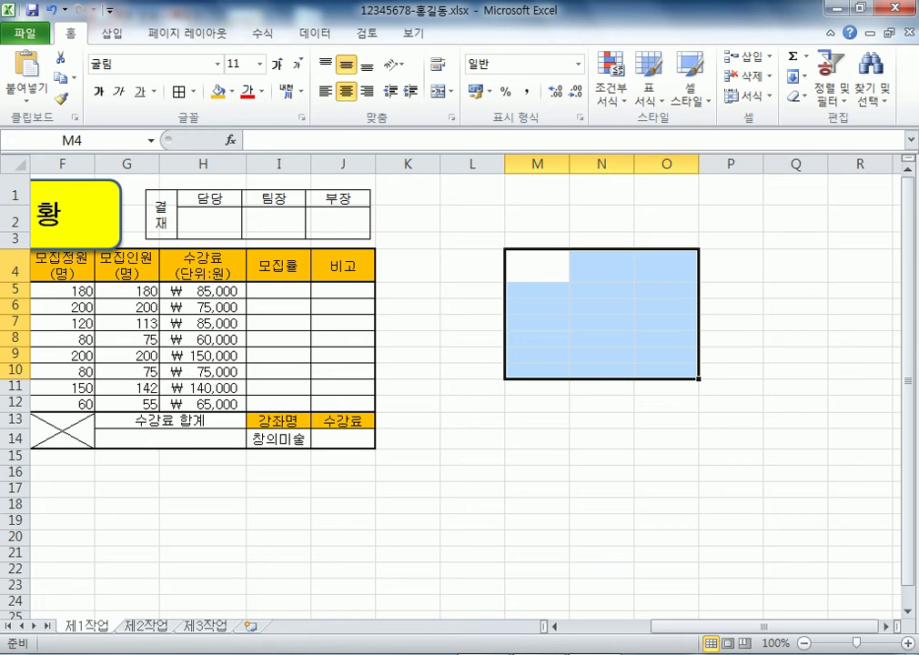
{"action": "left_click", "coordinate": [666, 472]}
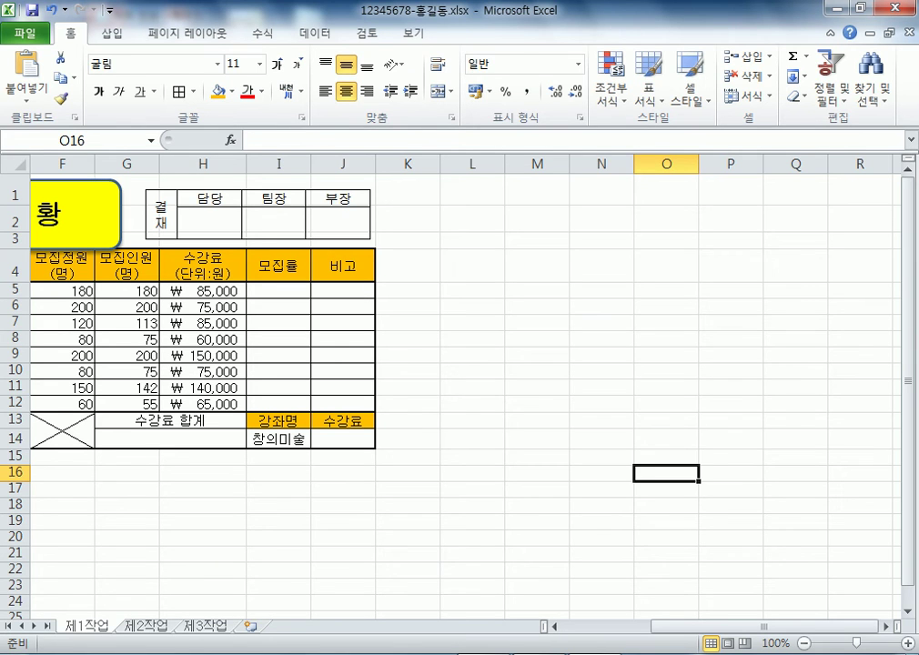
Restore the original 결재 table and delete the old approval-box picture
{"action": "left_click", "coordinate": [258, 214]}
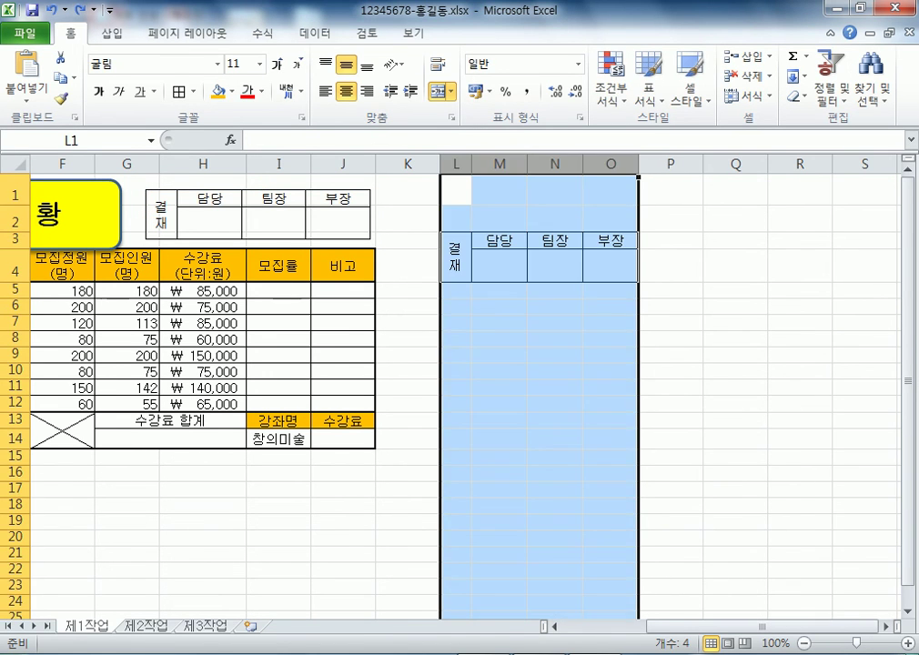
{"action": "left_click", "coordinate": [554, 353]}
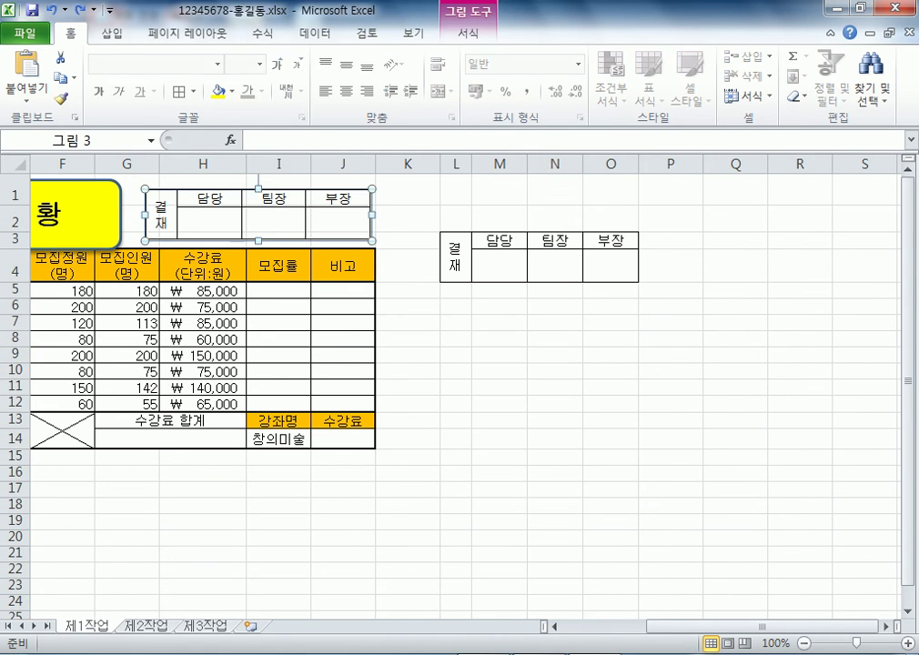
{"action": "key", "text": "Delete"}
Copy the 결재 table L3:O4 as a picture and paste it at H1, nudged right and down
{"action": "left_click_drag", "start_coordinate": [454, 244], "coordinate": [610, 266]}
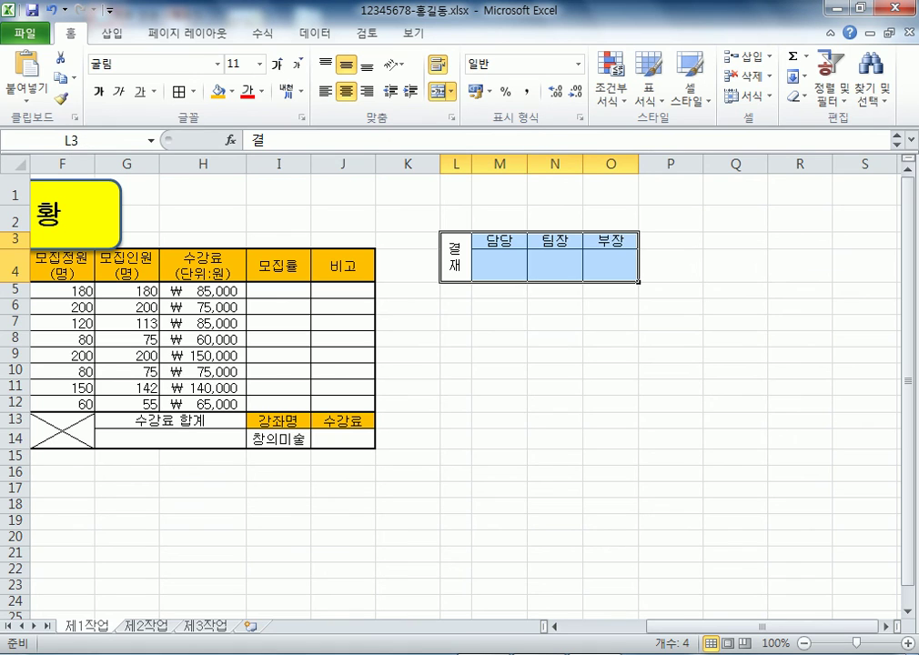
{"action": "left_click", "coordinate": [74, 79]}
{"action": "left_click", "coordinate": [127, 120]}
{"action": "left_click", "coordinate": [543, 329]}
{"action": "left_click", "coordinate": [202, 182]}
{"action": "key", "text": "ctrl+v"}
{"action": "left_click_drag", "start_coordinate": [259, 209], "coordinate": [264, 222]}
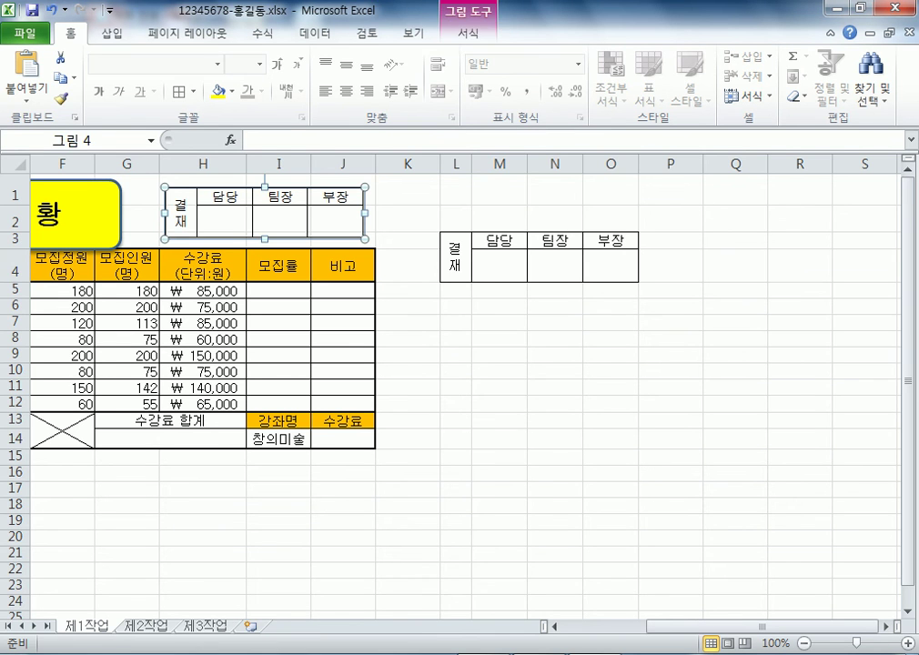
{"action": "left_click", "coordinate": [498, 438]}
Delete columns L through O, removing the original approval cells
{"action": "left_click_drag", "start_coordinate": [455, 164], "coordinate": [610, 164]}
{"action": "right_click", "coordinate": [563, 201]}
{"action": "left_click", "coordinate": [612, 345]}
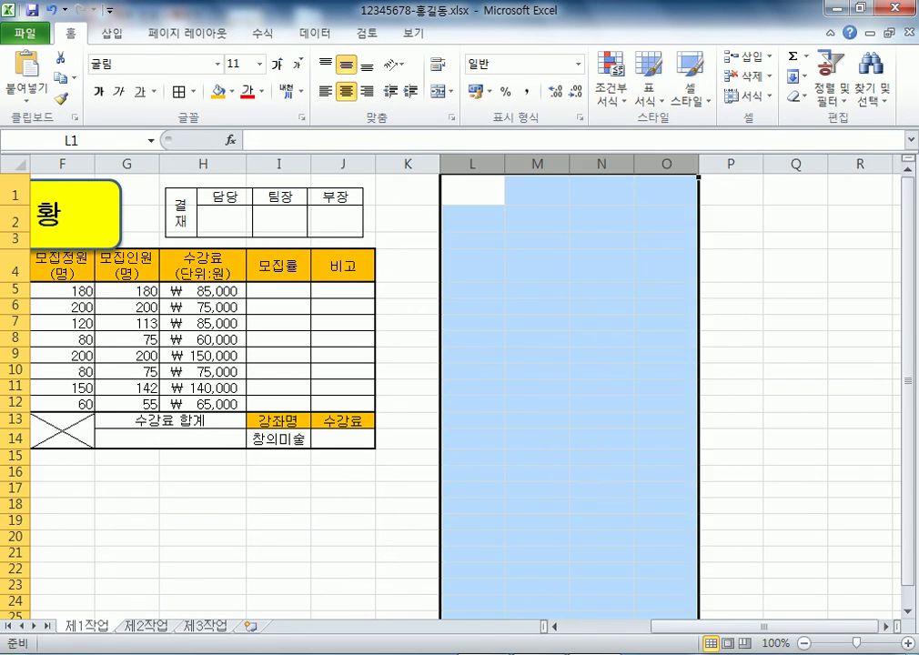
{"action": "left_click", "coordinate": [537, 419]}
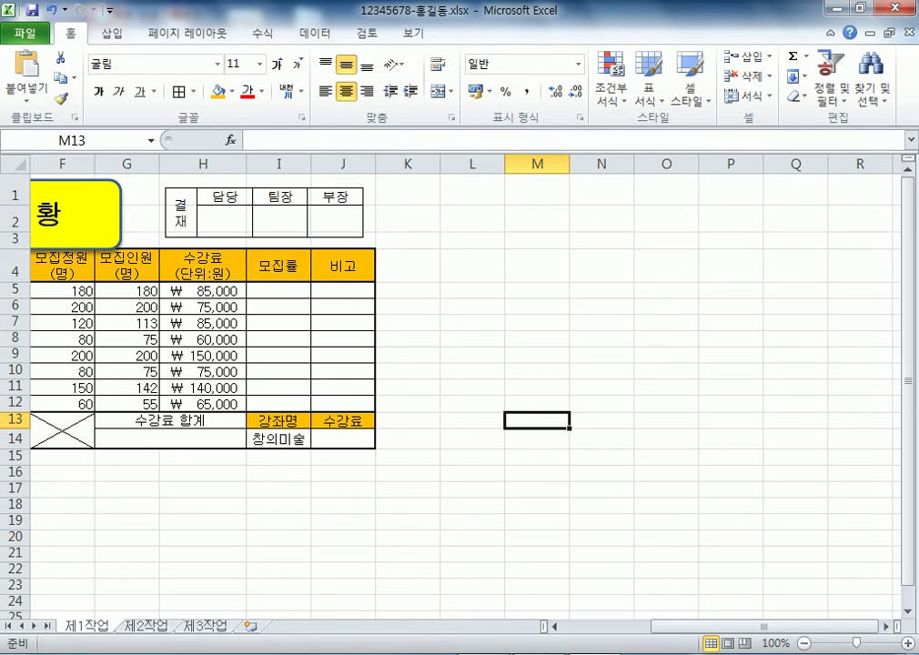
Raise row 3's height to 24.00 and select the 결재 approval picture
{"action": "key", "text": "Home"}
{"action": "left_click_drag", "start_coordinate": [18, 246], "coordinate": [18, 260]}
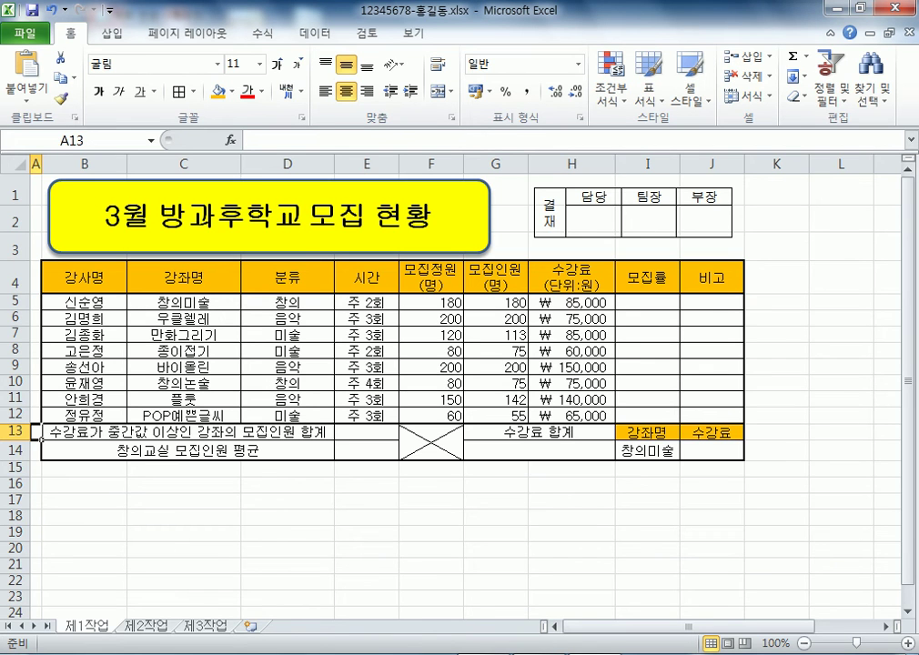
{"action": "key", "text": "ctrl+v"}
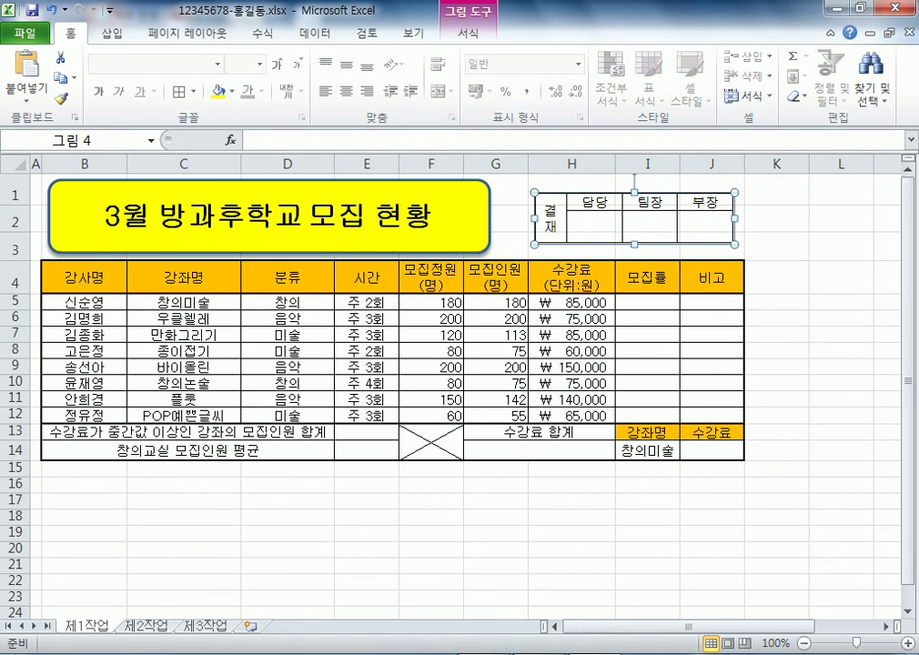
Move and resize the 결재 picture to sit over H1:J3, then select rows 1 through 3
{"action": "left_click_drag", "start_coordinate": [634, 218], "coordinate": [641, 217]}
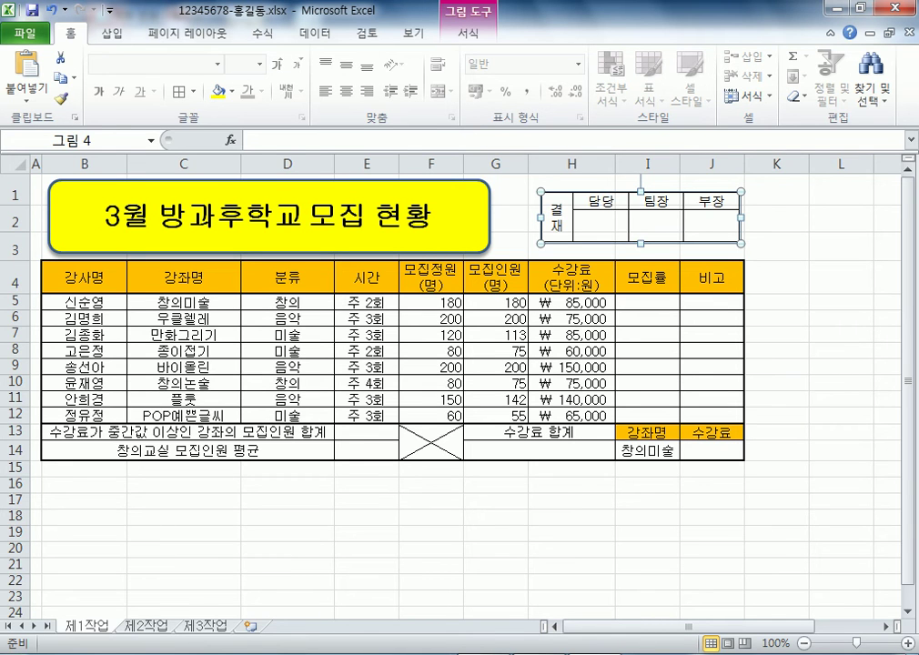
{"action": "left_click_drag", "start_coordinate": [641, 216], "coordinate": [672, 231]}
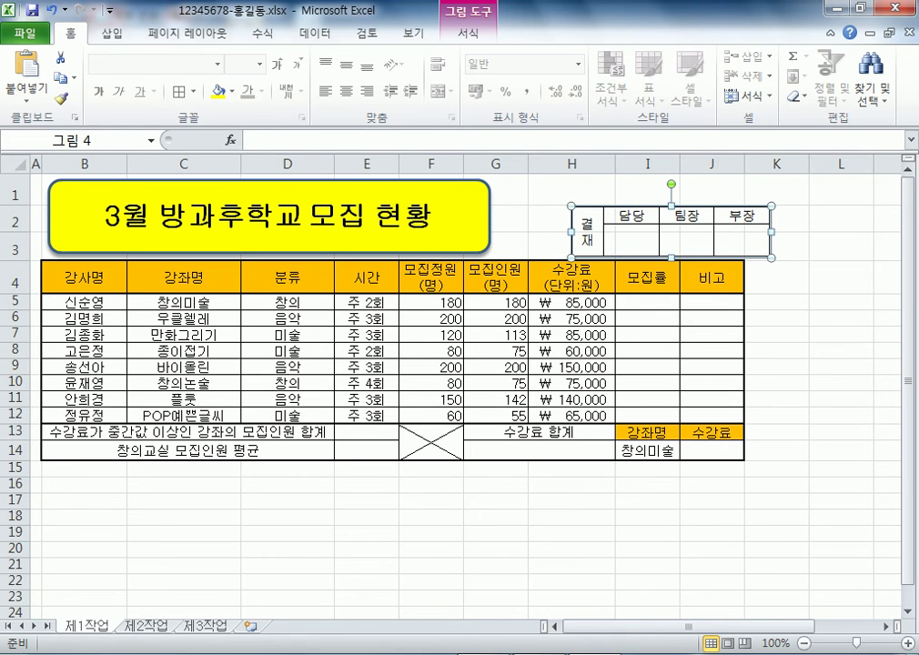
{"action": "left_click_drag", "start_coordinate": [571, 206], "coordinate": [512, 191]}
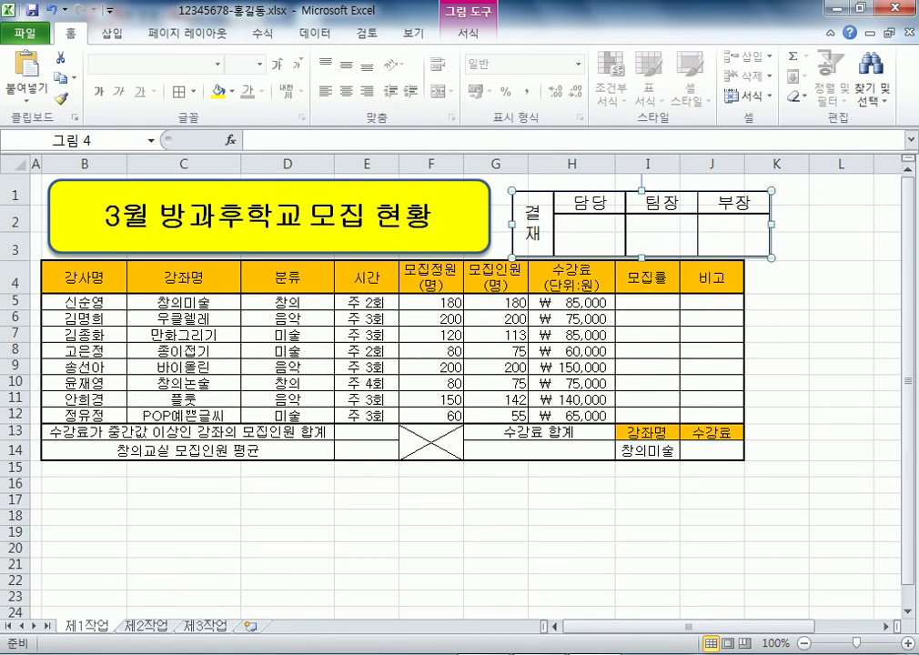
{"action": "left_click_drag", "start_coordinate": [770, 257], "coordinate": [754, 250]}
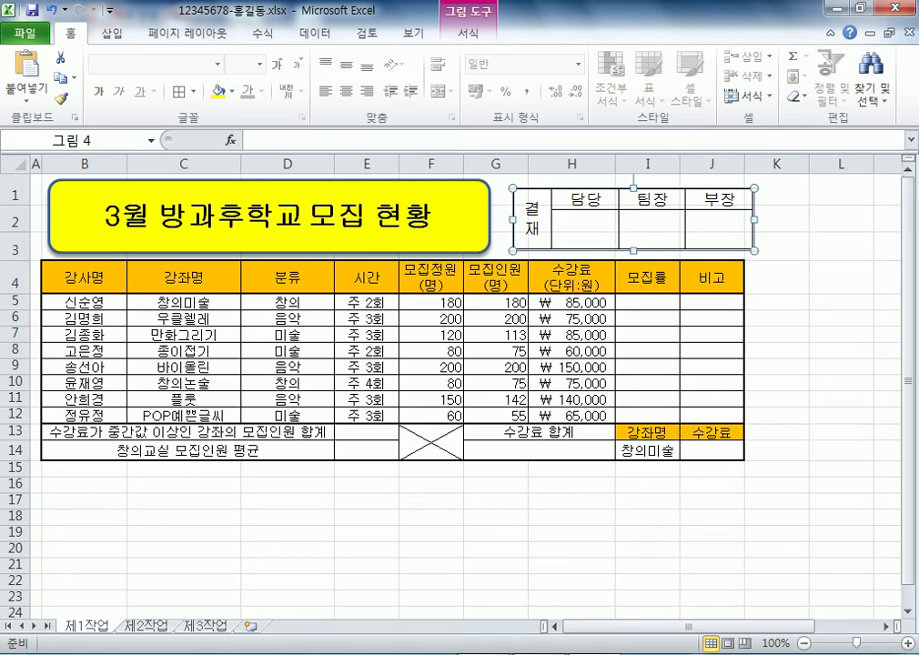
{"action": "left_click_drag", "start_coordinate": [754, 188], "coordinate": [739, 192]}
{"action": "left_click_drag", "start_coordinate": [627, 227], "coordinate": [638, 223]}
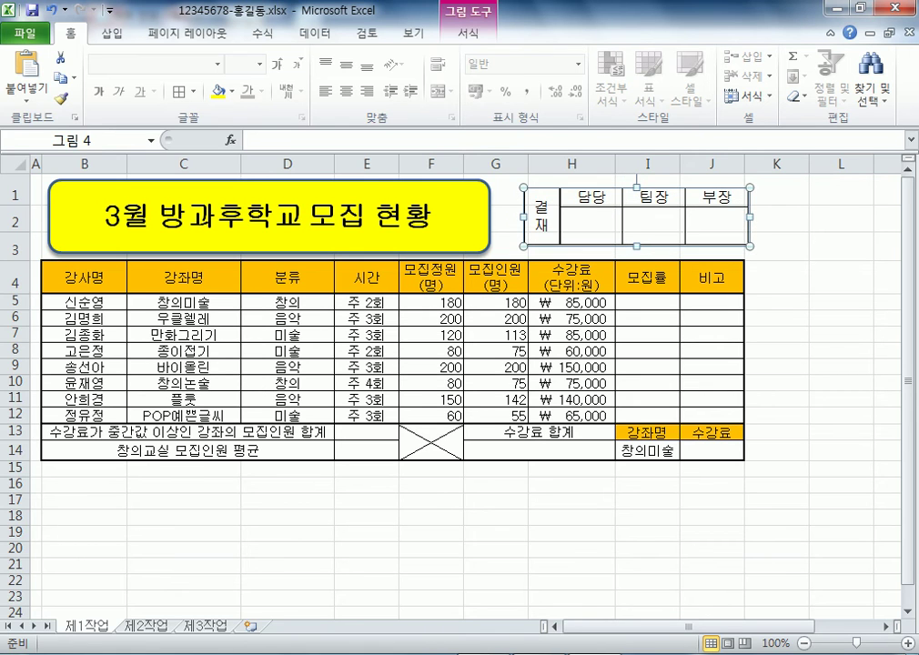
{"action": "left_click", "coordinate": [841, 302]}
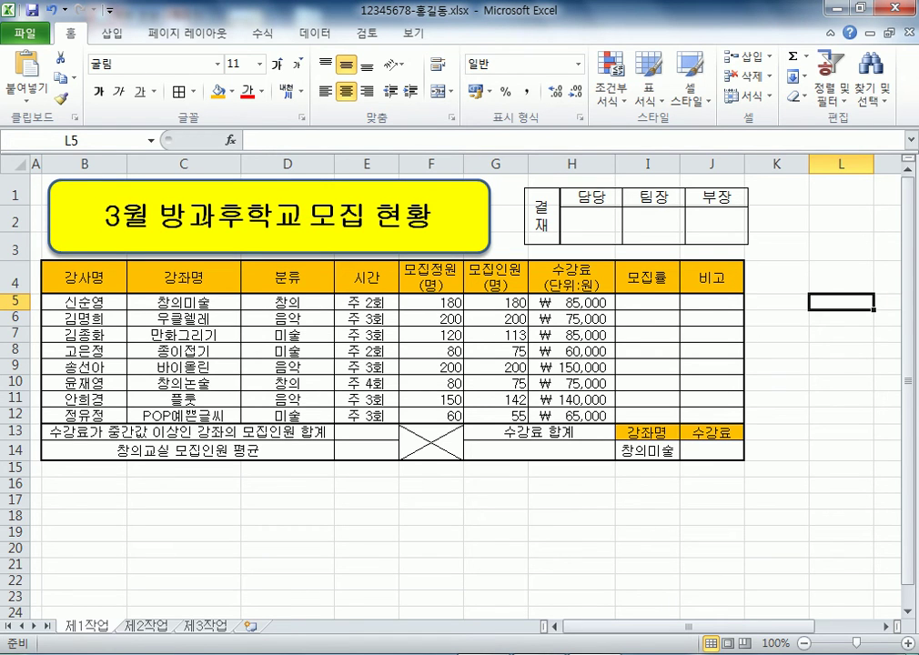
{"action": "left_click_drag", "start_coordinate": [14, 195], "coordinate": [13, 247]}
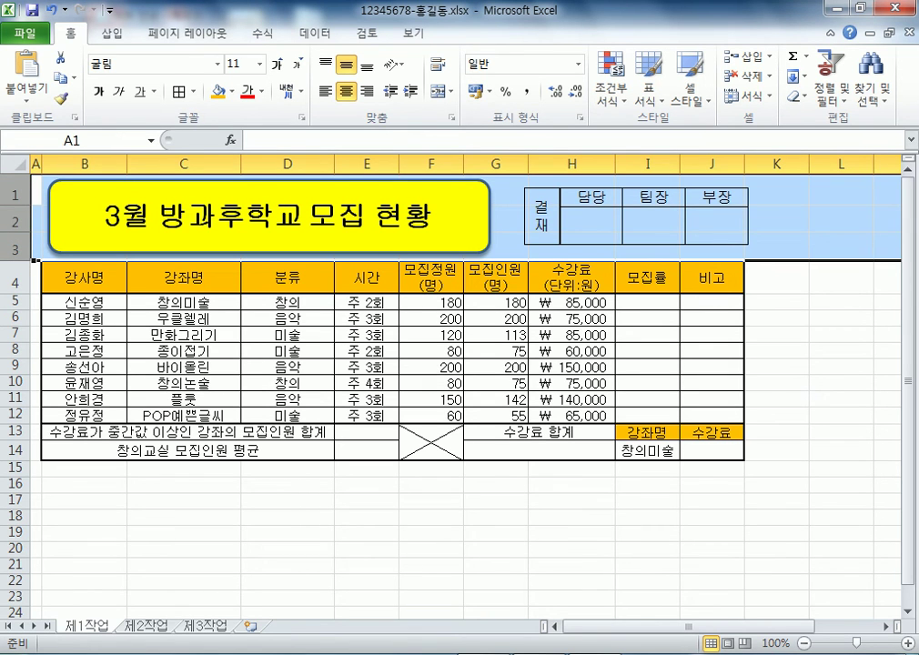
{"action": "left_click", "coordinate": [91, 228]}
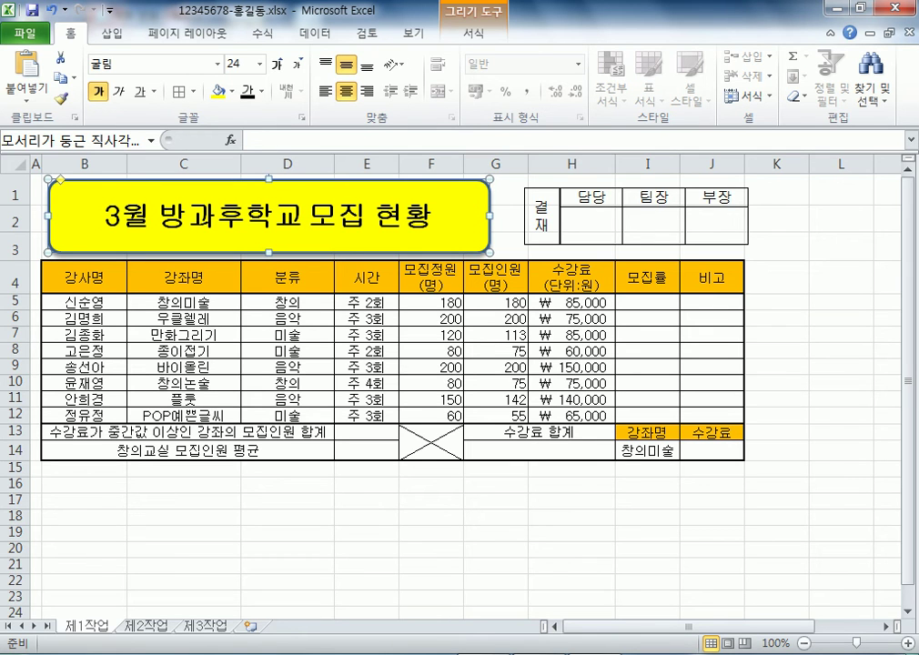
{"action": "left_click", "coordinate": [184, 500]}
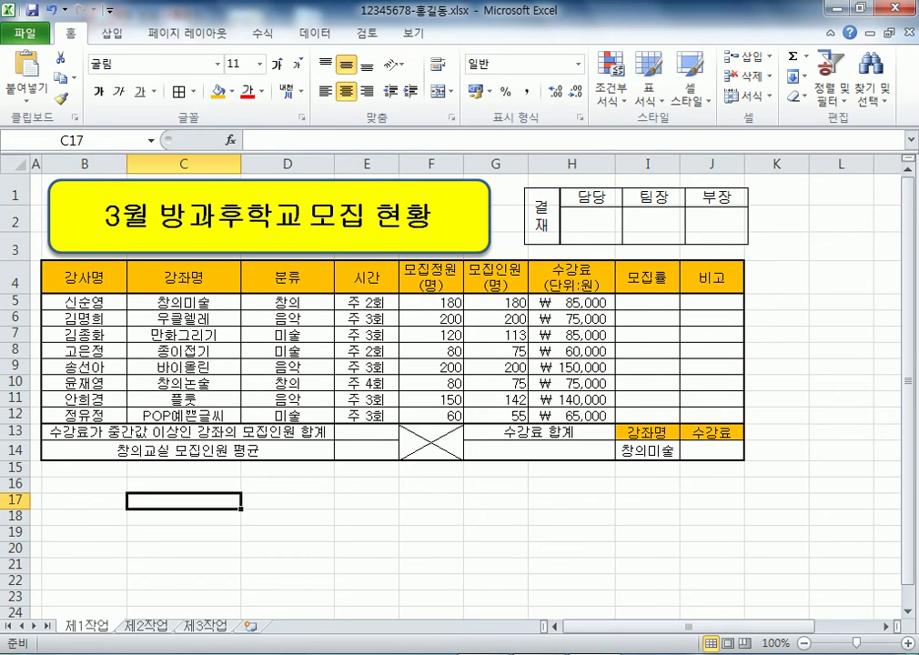
{"action": "left_click", "coordinate": [18, 281]}
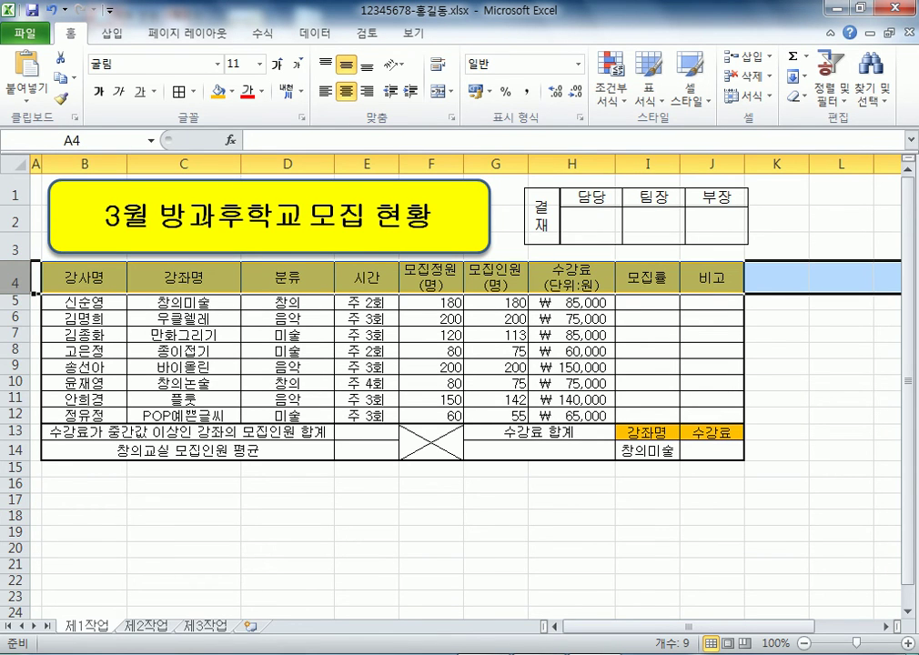
{"action": "left_click", "coordinate": [841, 277]}
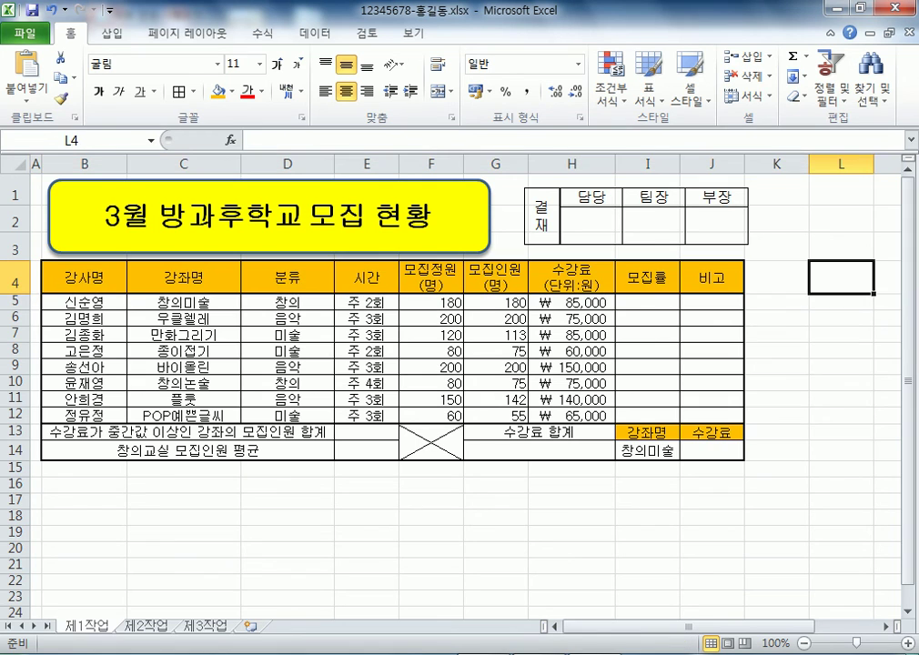
{"action": "left_click_drag", "start_coordinate": [840, 248], "coordinate": [732, 245]}
{"action": "scroll", "coordinate": [454, 391], "scroll_direction": "down", "scroll_amount": 5}
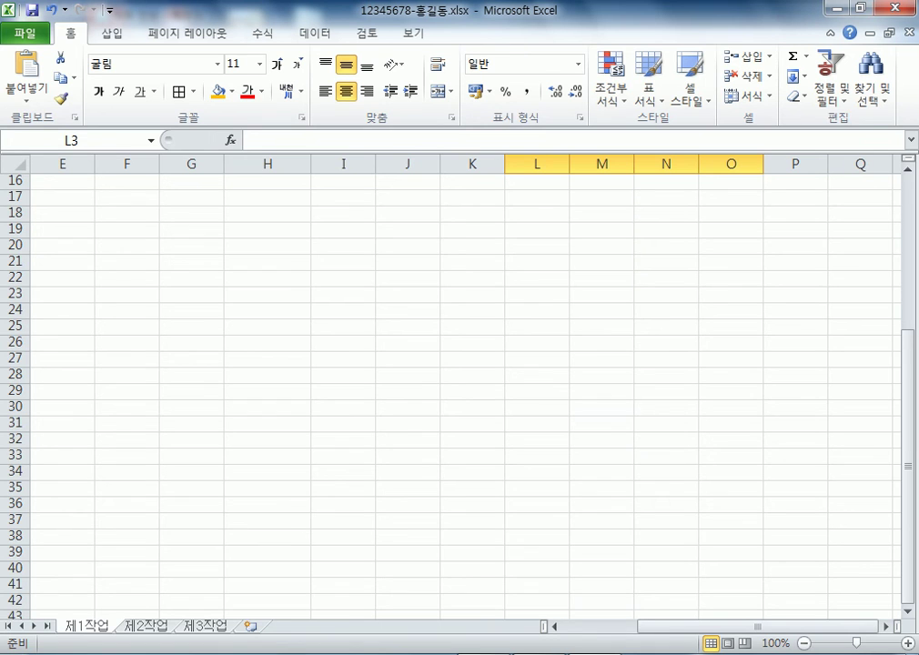
{"action": "scroll", "coordinate": [455, 391], "scroll_direction": "up", "scroll_amount": 4}
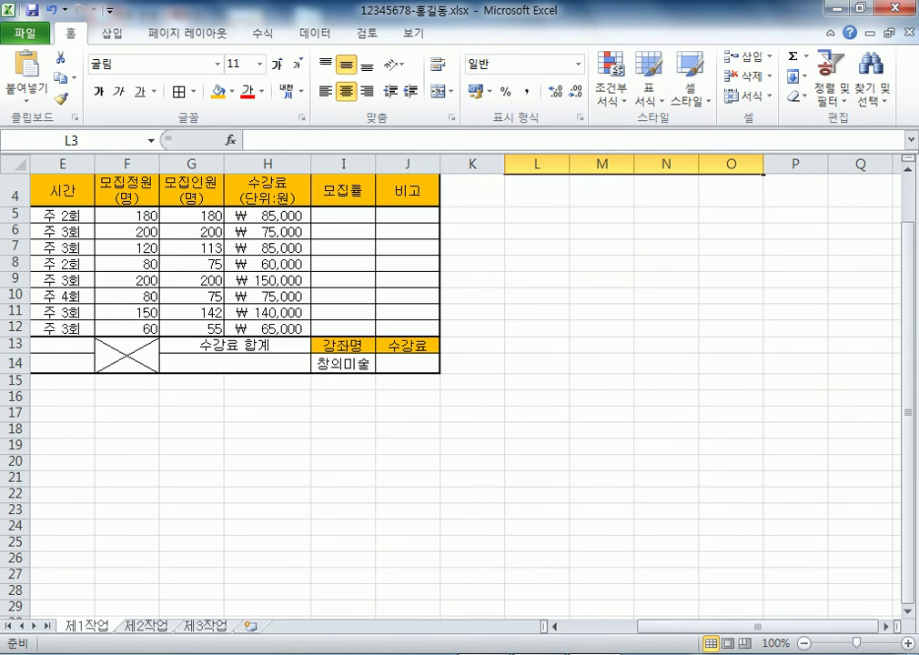
{"action": "left_click_drag", "start_coordinate": [755, 626], "coordinate": [669, 626]}
{"action": "left_click_drag", "start_coordinate": [146, 428], "coordinate": [509, 541]}
{"action": "scroll", "coordinate": [509, 541], "scroll_direction": "down", "scroll_amount": 1}
{"action": "left_click", "coordinate": [184, 380]}
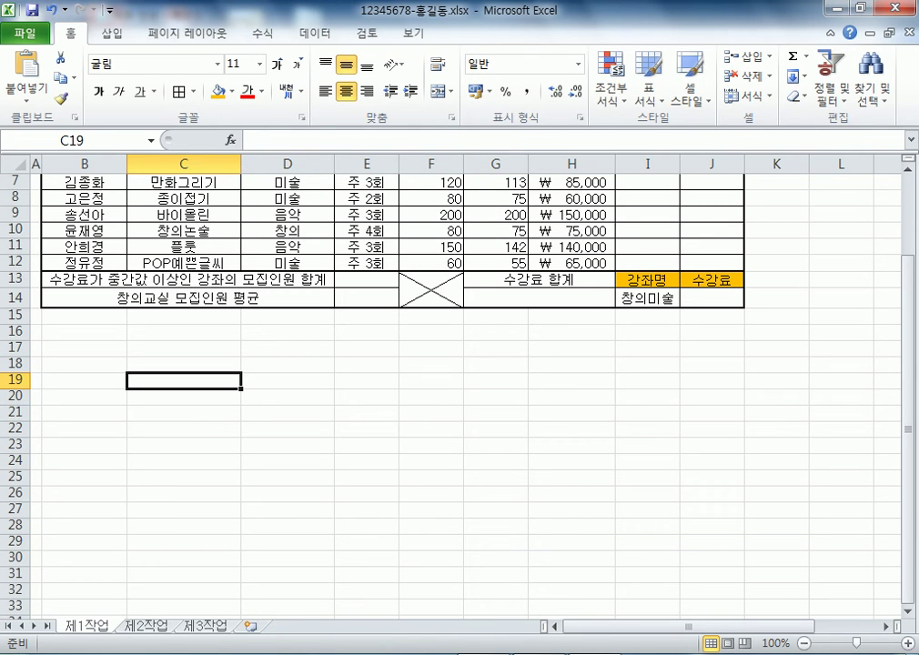
{"action": "left_click_drag", "start_coordinate": [183, 363], "coordinate": [431, 444]}
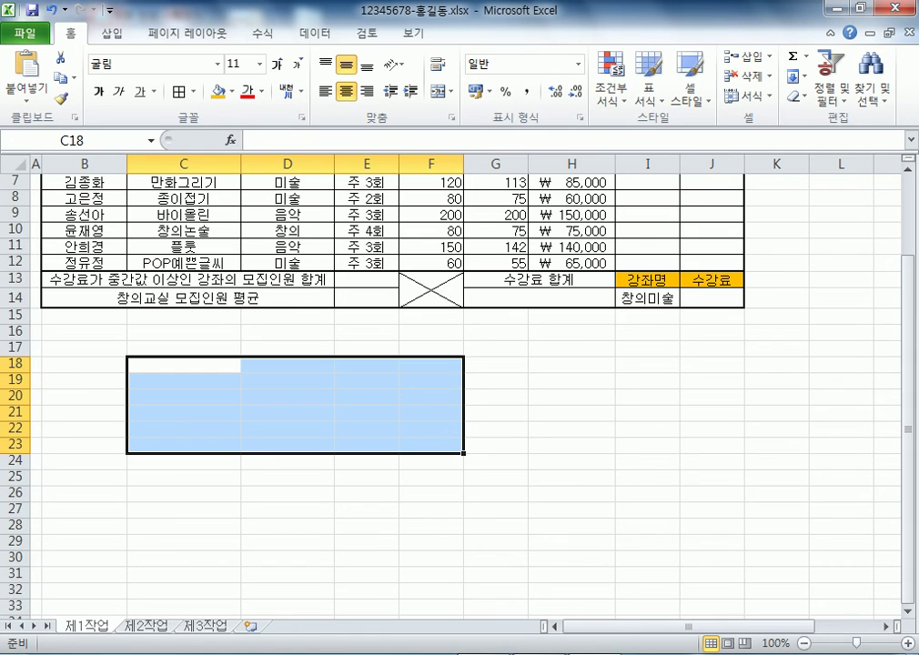
{"action": "scroll", "coordinate": [454, 364], "scroll_direction": "up", "scroll_amount": 2}
{"action": "left_click", "coordinate": [269, 216]}
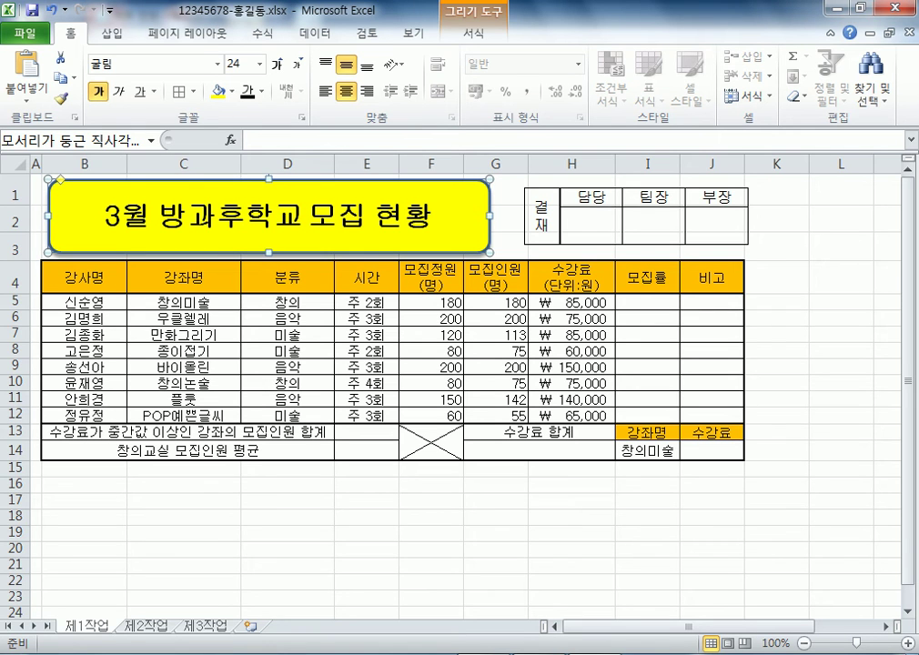
{"action": "left_click", "coordinate": [636, 216]}
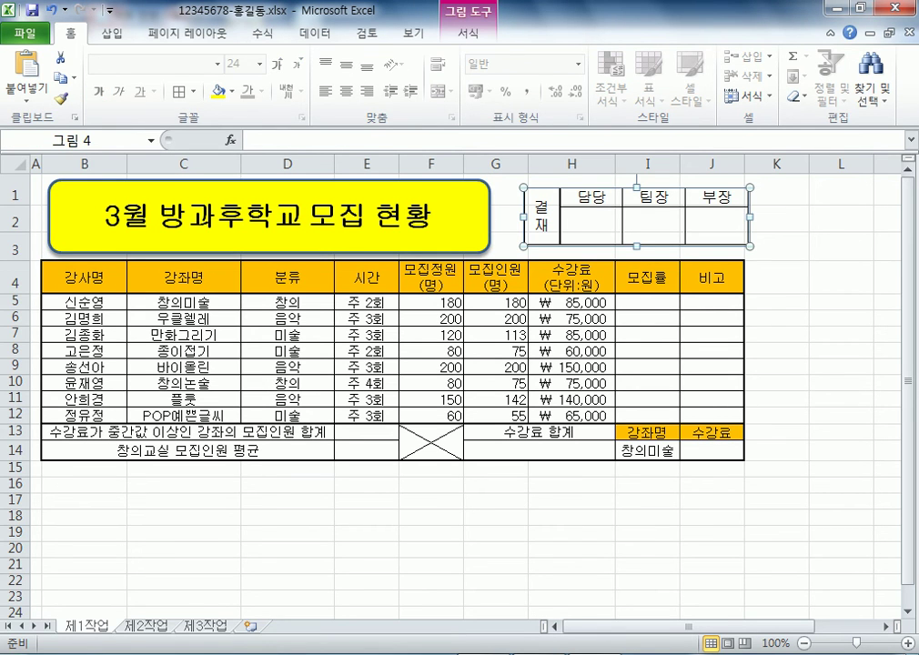
{"action": "left_click_drag", "start_coordinate": [85, 277], "coordinate": [711, 449]}
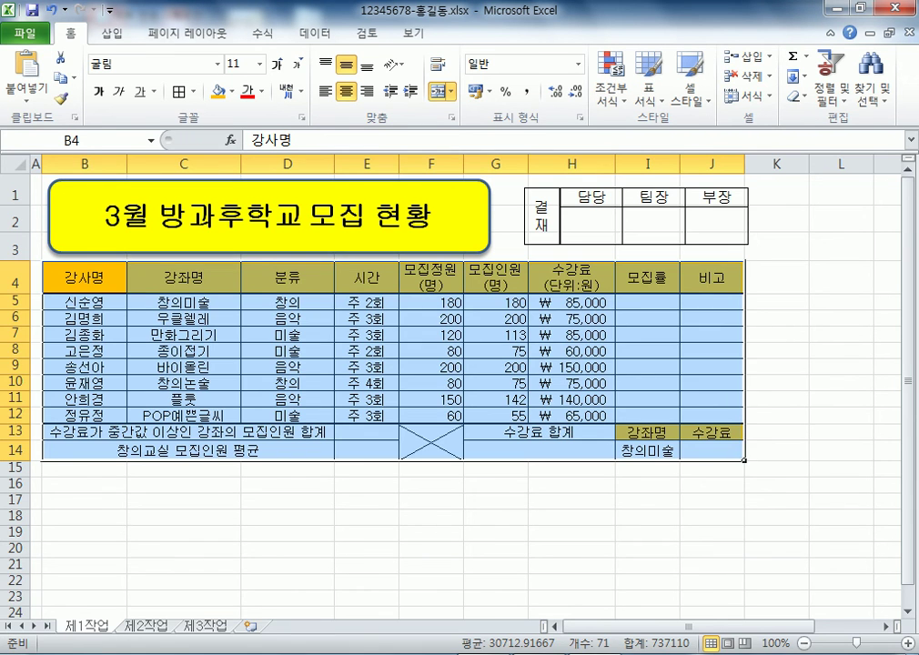
Return to column A, select 창의미술 in C5, and zoom out to 115% to show the full table
{"action": "left_click", "coordinate": [646, 449]}
{"action": "scroll", "coordinate": [647, 450], "scroll_direction": "down", "scroll_amount": 3}
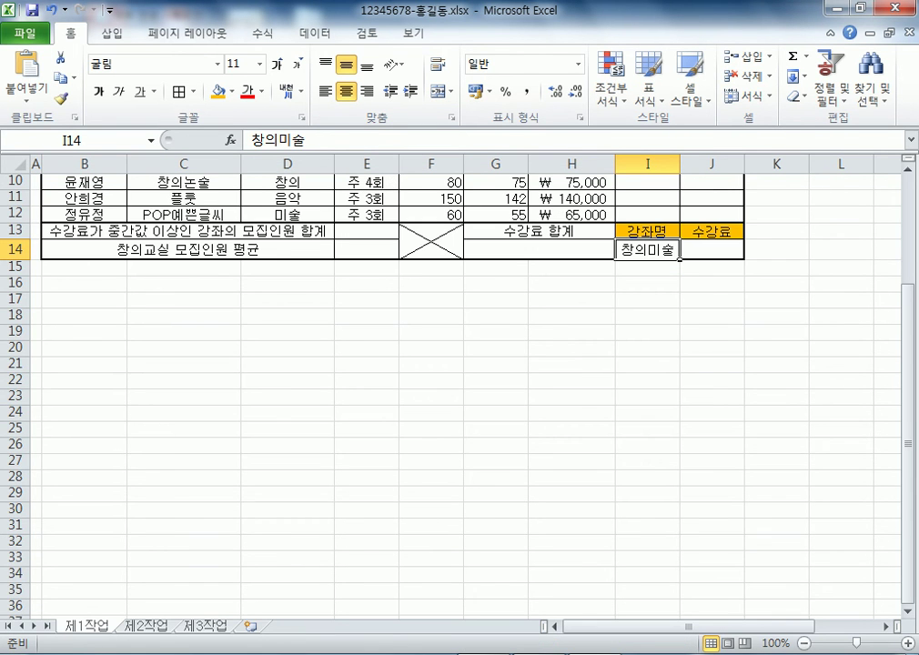
{"action": "scroll", "coordinate": [646, 450], "scroll_direction": "up", "scroll_amount": 2}
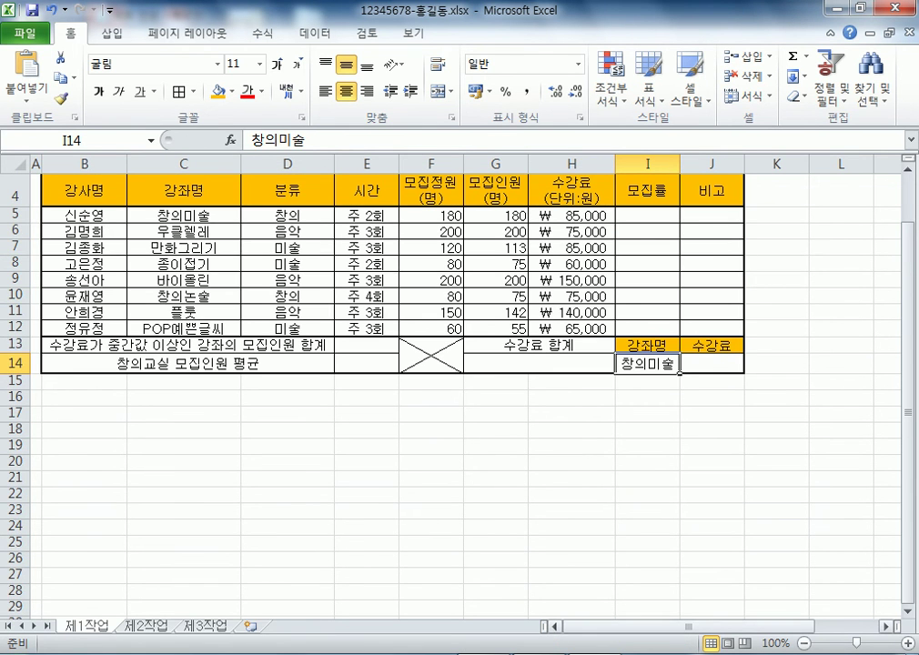
{"action": "scroll", "coordinate": [460, 391], "scroll_direction": "up", "scroll_amount": 4}
{"action": "scroll", "coordinate": [459, 391], "scroll_direction": "down", "scroll_amount": 2}
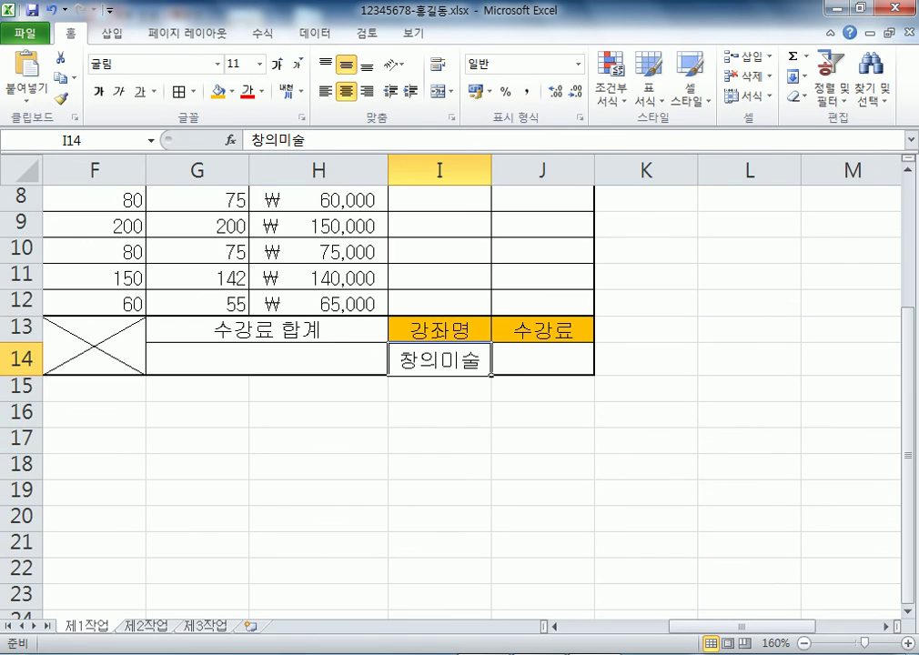
{"action": "scroll", "coordinate": [455, 382], "scroll_direction": "up", "scroll_amount": 3}
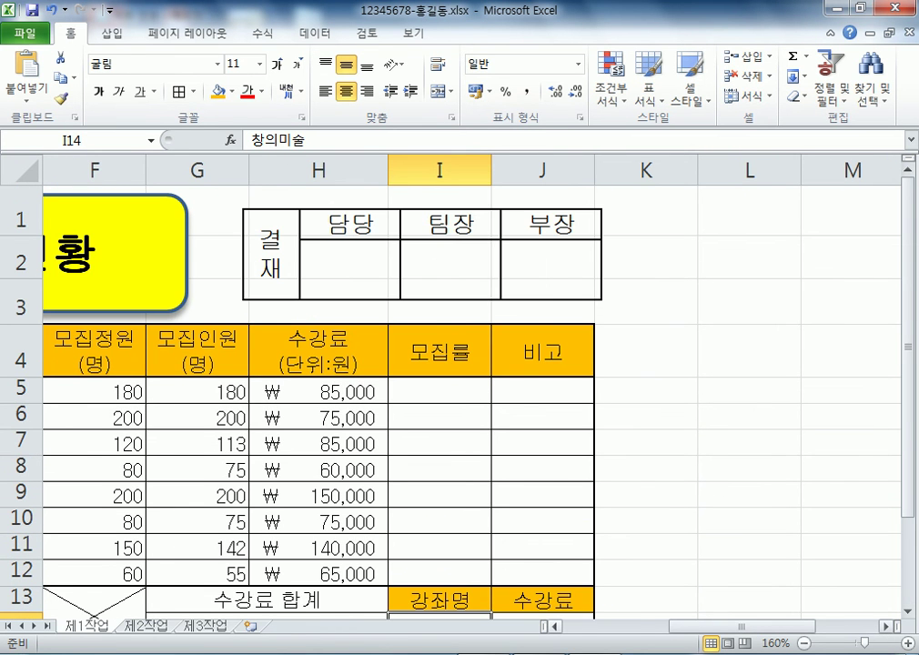
{"action": "left_click_drag", "start_coordinate": [739, 626], "coordinate": [669, 625]}
{"action": "scroll", "coordinate": [455, 382], "scroll_direction": "down", "scroll_amount": 2}
{"action": "scroll", "coordinate": [455, 382], "scroll_direction": "up", "scroll_amount": 1}
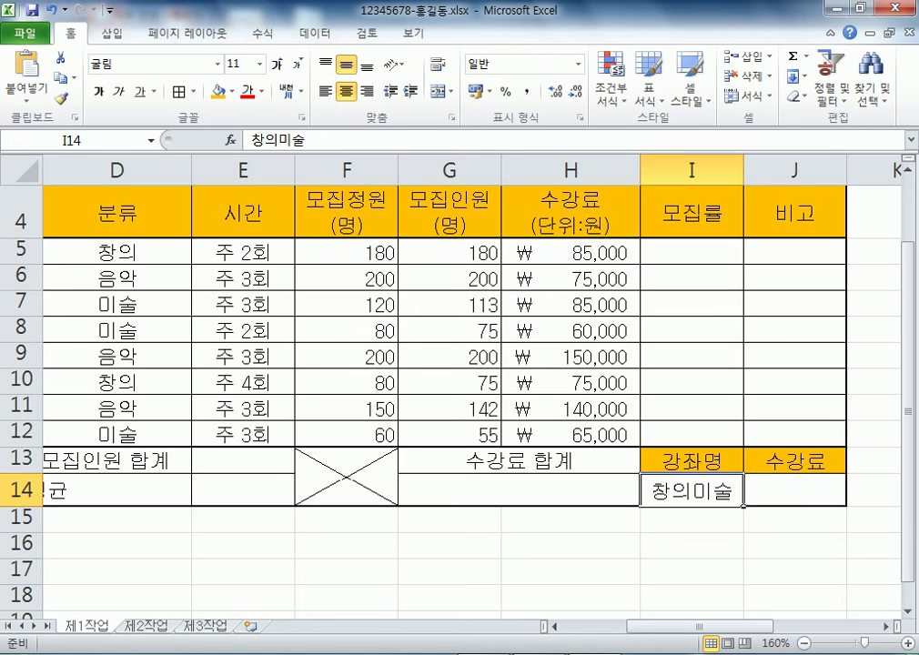
{"action": "key", "text": "Home"}
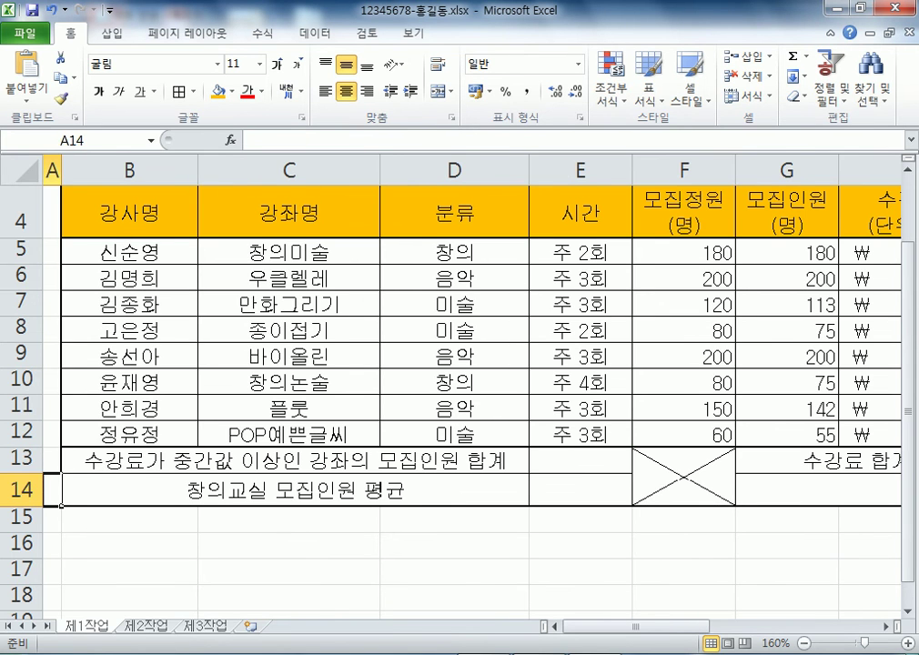
{"action": "left_click", "coordinate": [289, 251]}
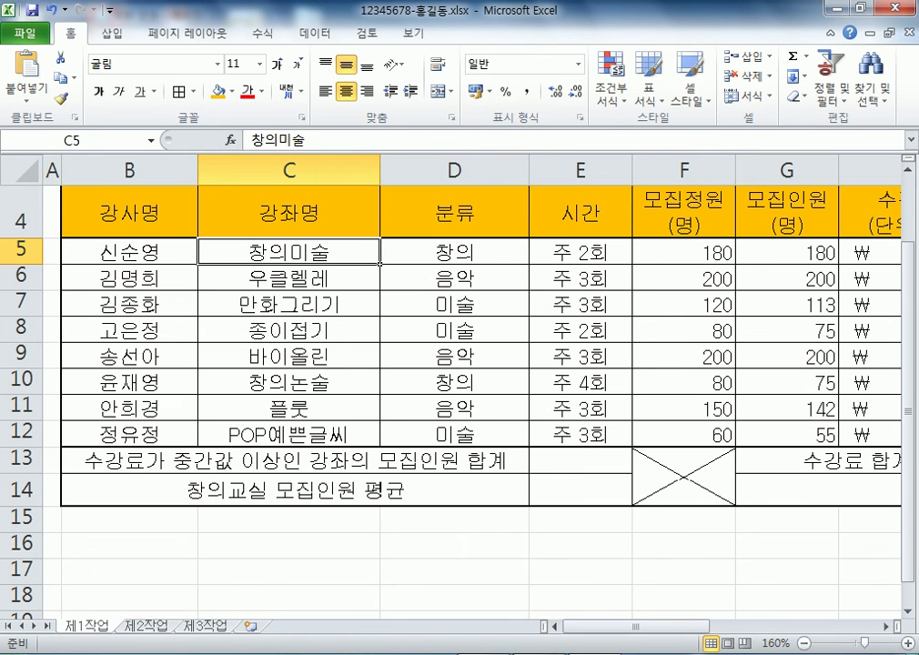
{"action": "scroll", "coordinate": [455, 382], "scroll_direction": "down", "scroll_amount": 3}
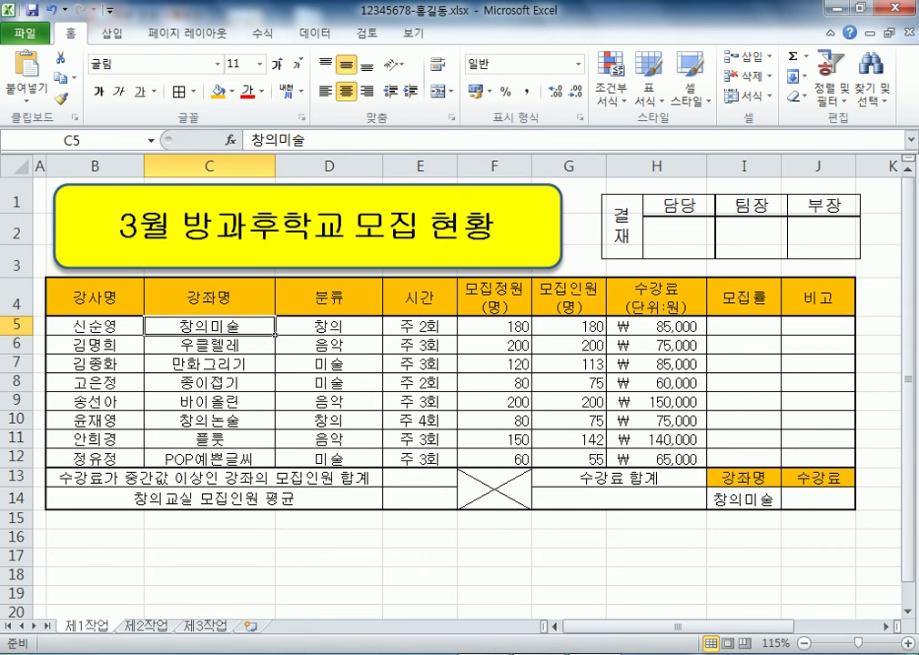
{"action": "left_click", "coordinate": [209, 344]}
{"action": "left_click", "coordinate": [743, 498]}
{"action": "left_click", "coordinate": [818, 499]}
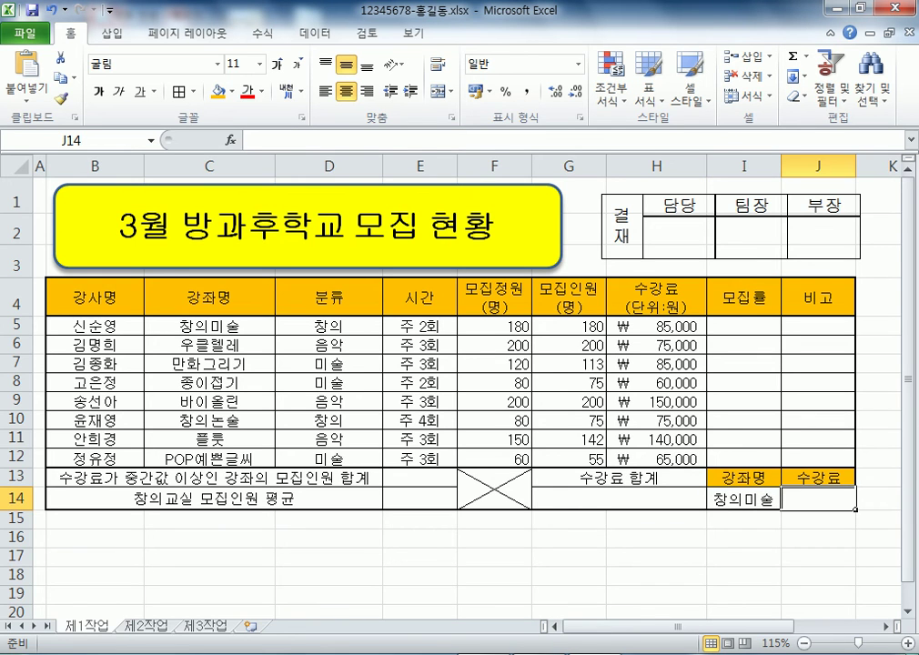
{"action": "left_click", "coordinate": [209, 439]}
{"action": "left_click", "coordinate": [743, 499]}
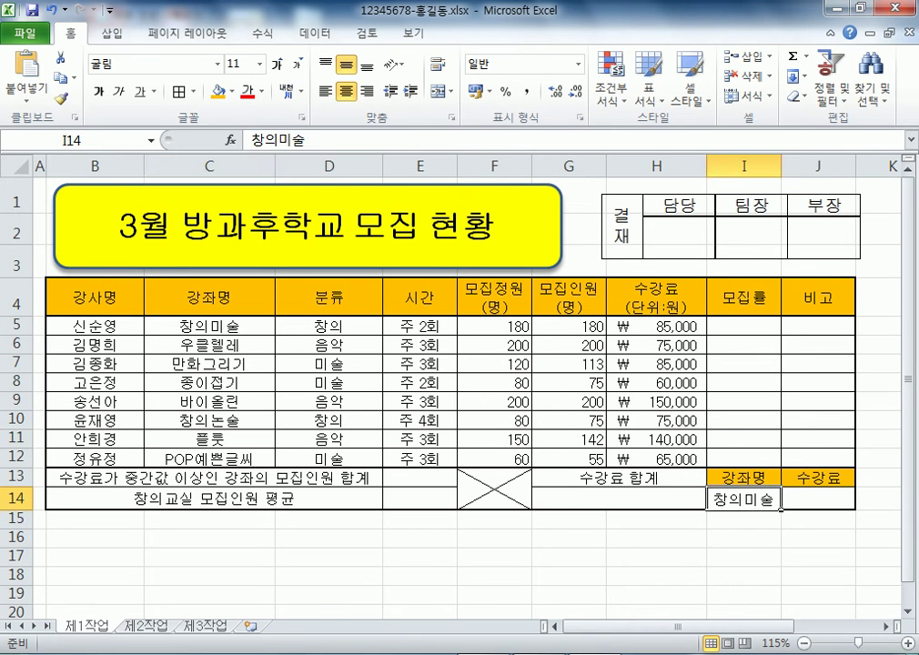
{"action": "left_click", "coordinate": [817, 499]}
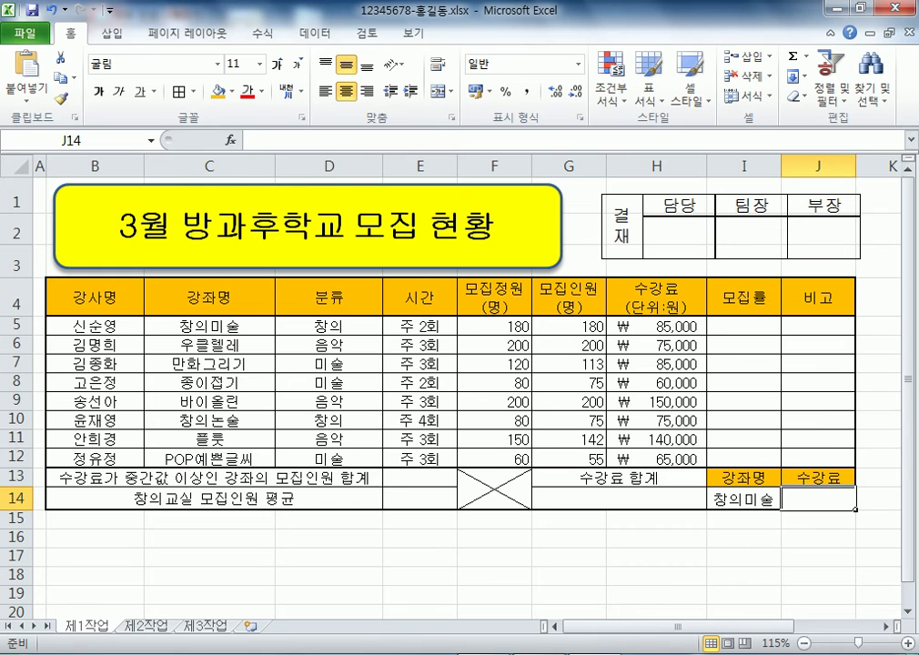
{"action": "left_click", "coordinate": [743, 498]}
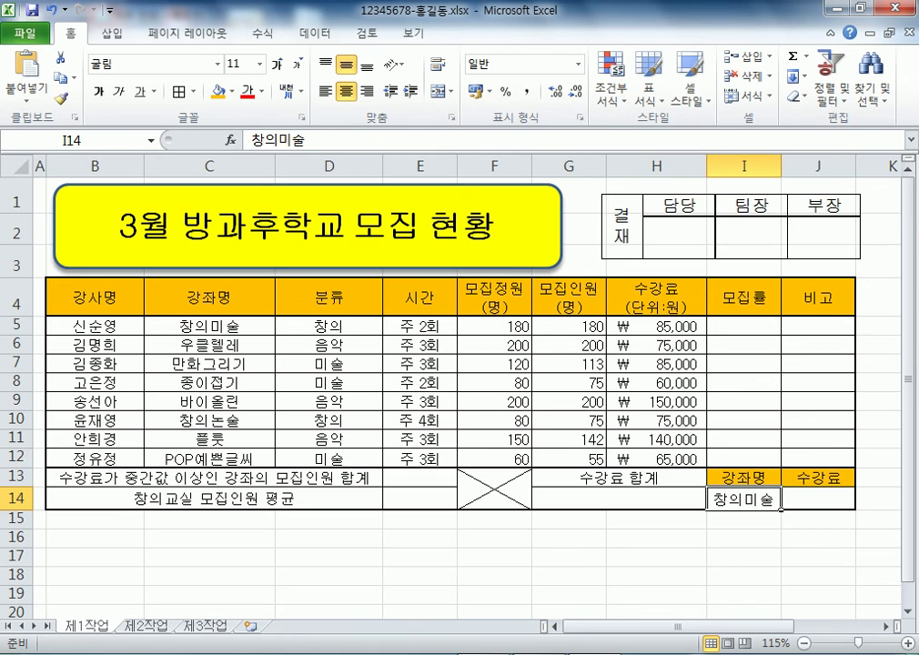
{"action": "scroll", "coordinate": [455, 392], "scroll_direction": "down", "scroll_amount": 2}
{"action": "key", "text": "Delete"}
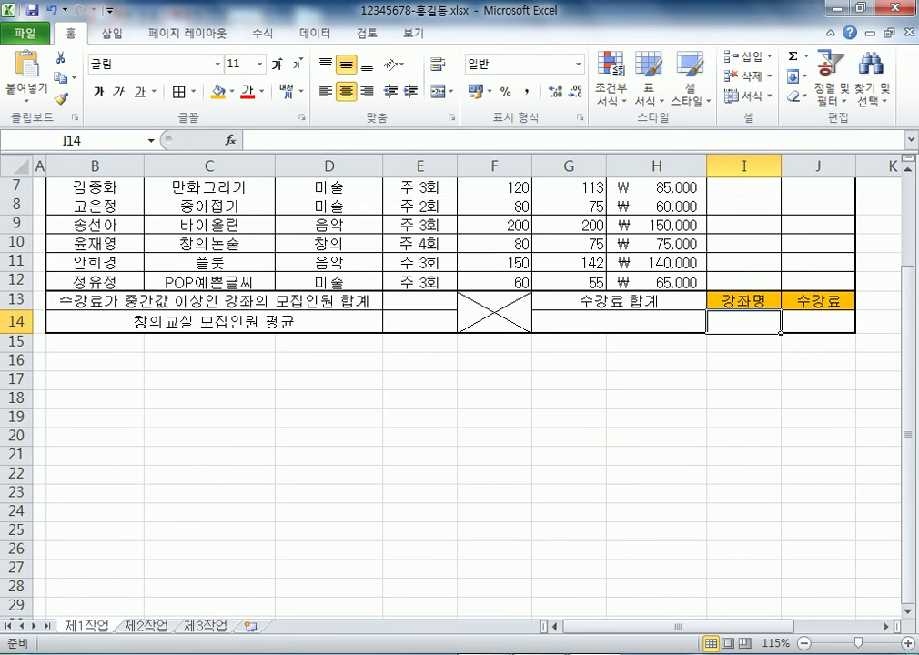
{"action": "scroll", "coordinate": [454, 391], "scroll_direction": "up", "scroll_amount": 2}
{"action": "left_click_drag", "start_coordinate": [209, 324], "coordinate": [209, 458]}
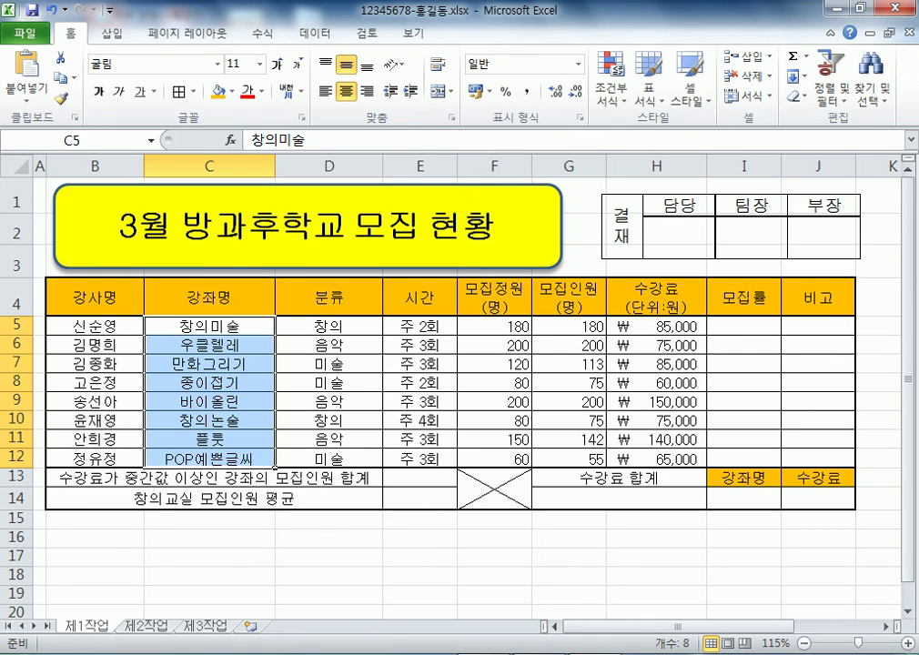
{"action": "left_click", "coordinate": [743, 498]}
{"action": "left_click_drag", "start_coordinate": [209, 325], "coordinate": [209, 458]}
{"action": "left_click", "coordinate": [743, 498]}
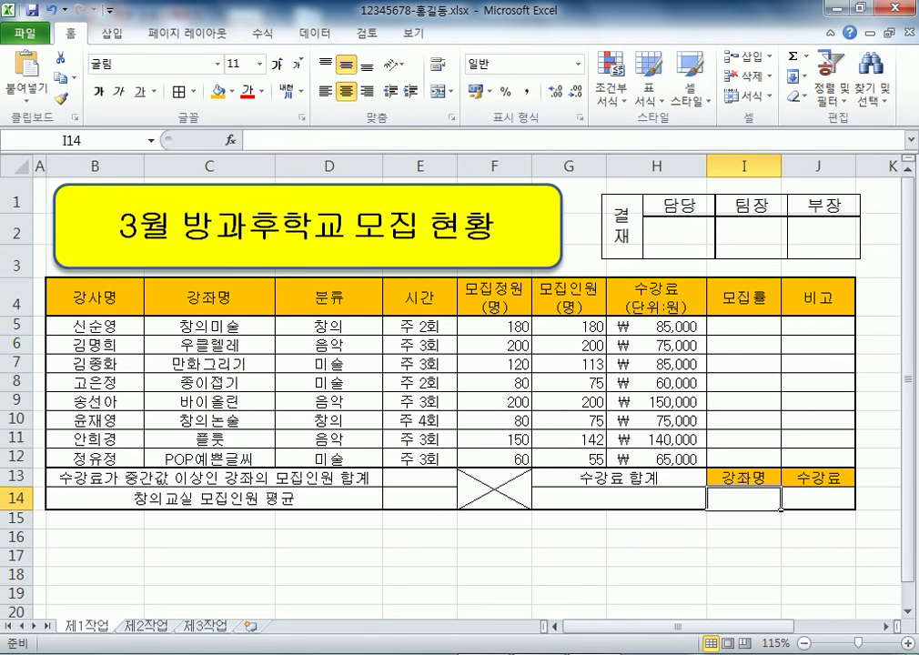
{"action": "type", "text": "창의미술"}
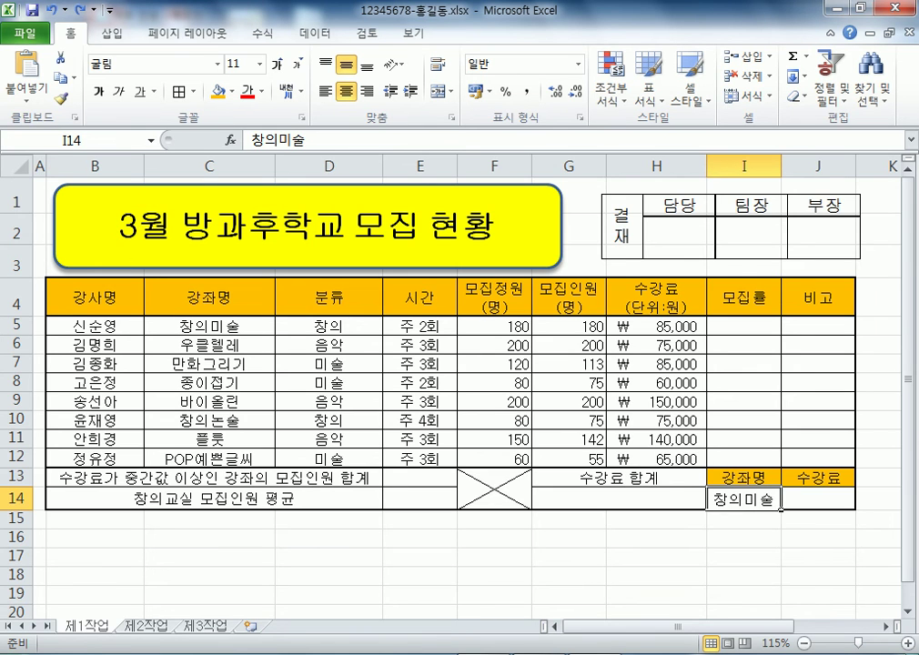
{"action": "scroll", "coordinate": [455, 382], "scroll_direction": "down", "scroll_amount": 1}
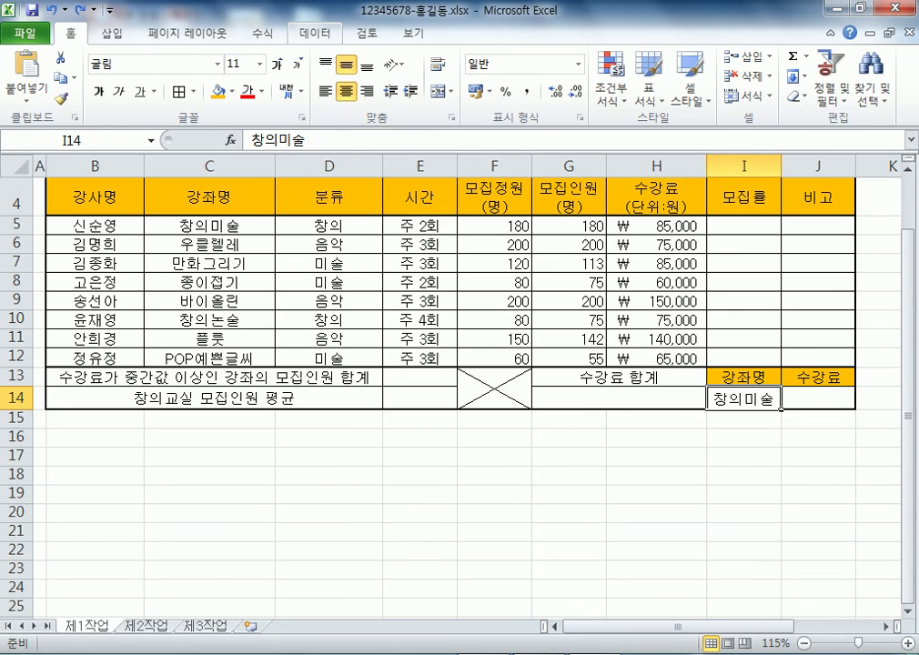
Open Data Validation for I14 and set the allowed value type to List (목록)
{"action": "left_click", "coordinate": [315, 33]}
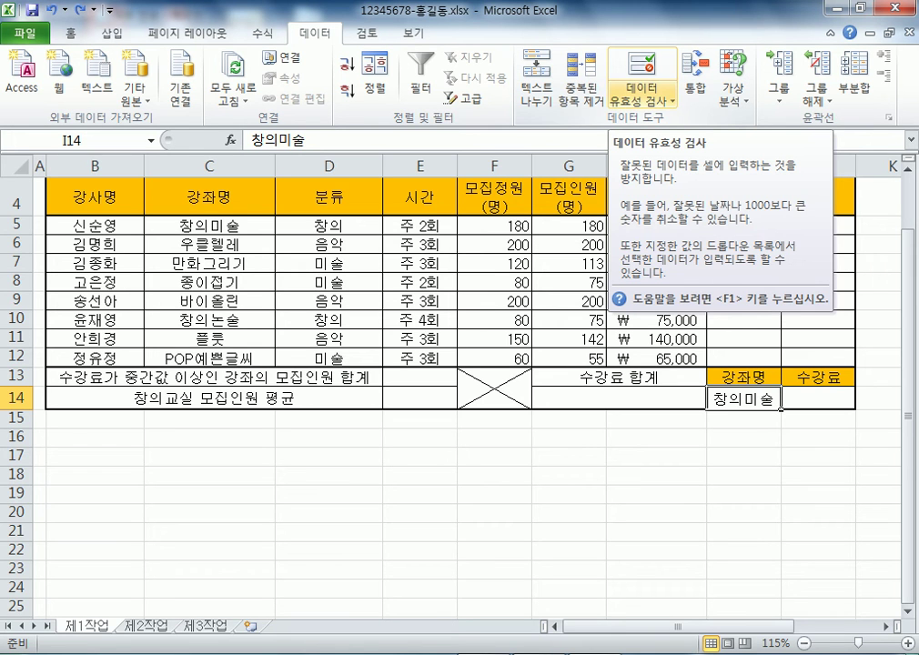
{"action": "left_click", "coordinate": [642, 98]}
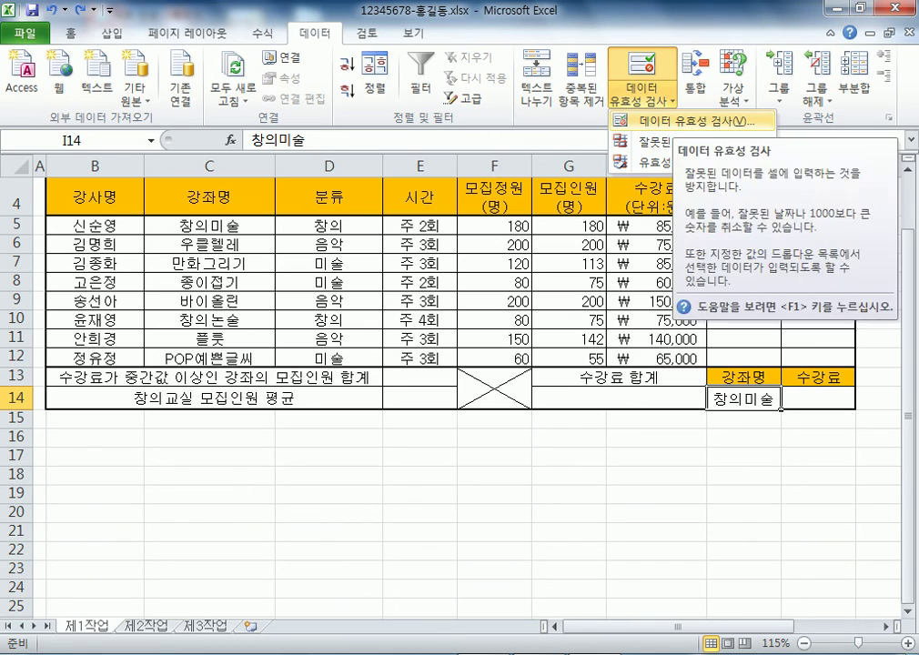
{"action": "left_click", "coordinate": [692, 120]}
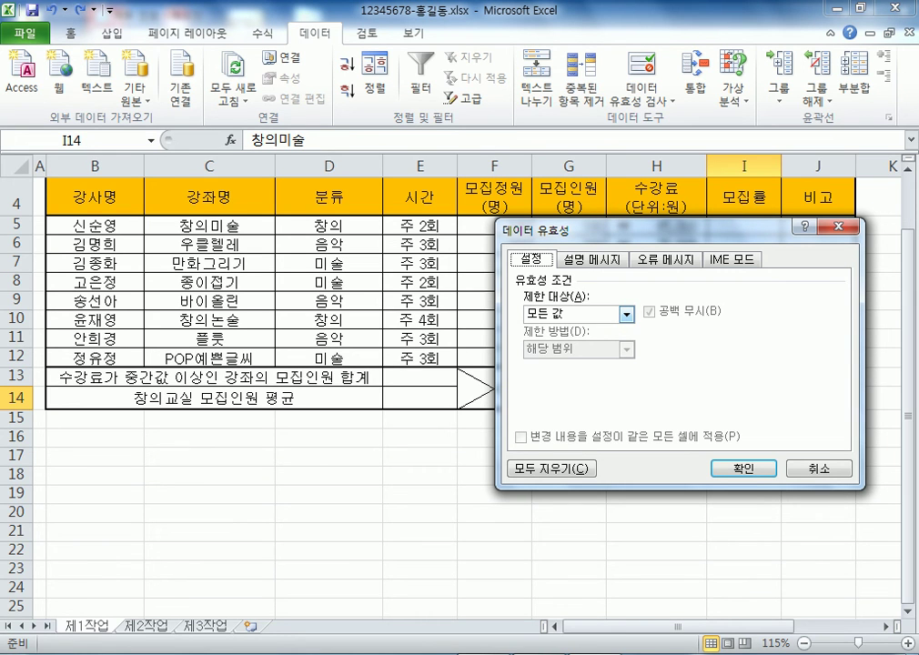
{"action": "left_click_drag", "start_coordinate": [637, 230], "coordinate": [466, 173]}
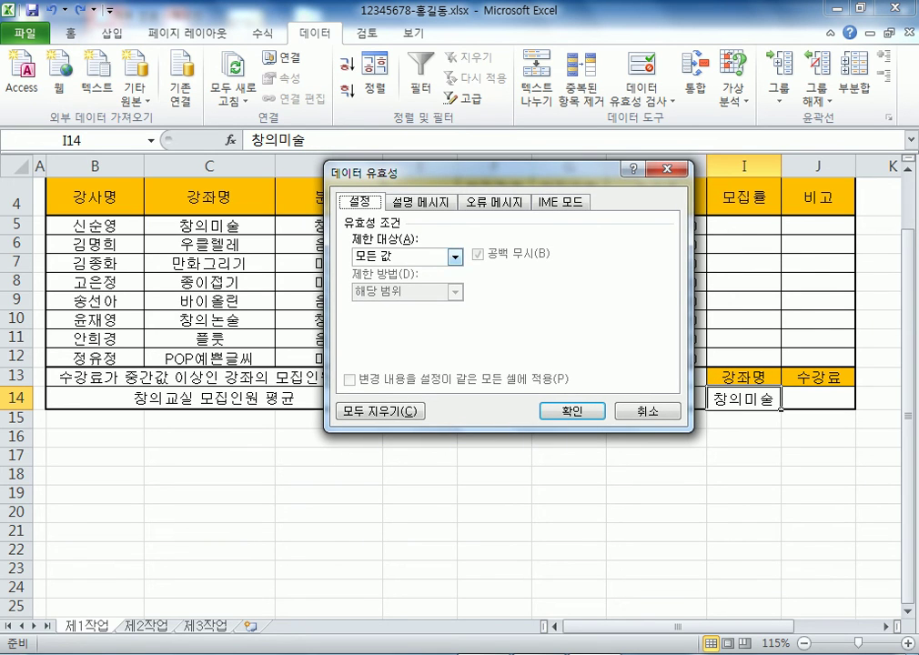
{"action": "key", "text": "alt+Down"}
{"action": "key", "text": "Down"}
{"action": "key", "text": "Down"}
{"action": "key", "text": "Down"}
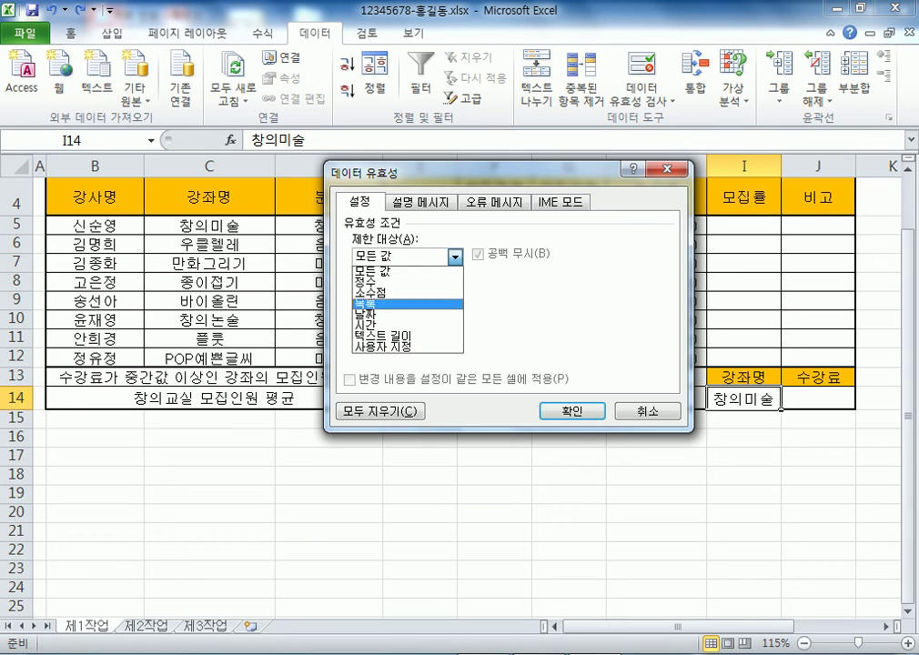
{"action": "key", "text": "Return"}
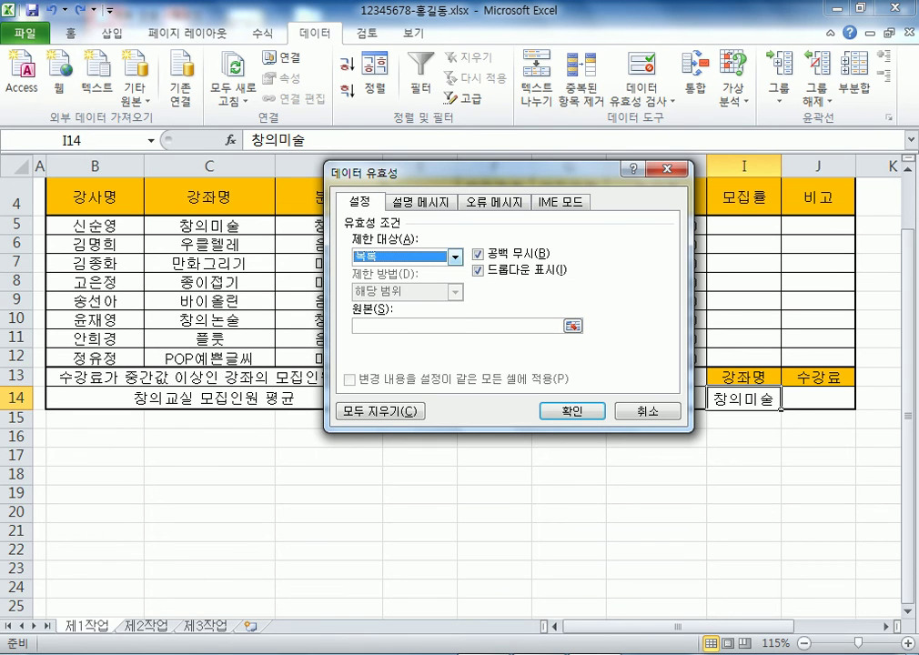
{"action": "key", "text": "alt+Down"}
{"action": "key", "text": "Up"}
{"action": "key", "text": "Up"}
{"action": "key", "text": "Up"}
{"action": "key", "text": "Return"}
{"action": "key", "text": "alt+Down"}
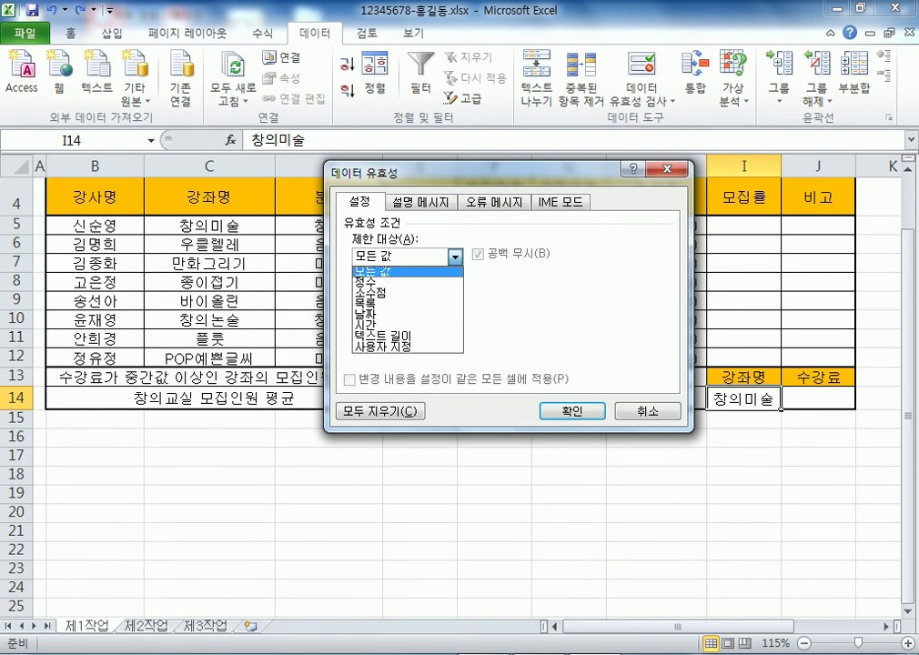
{"action": "key", "text": "Down"}
{"action": "key", "text": "Down"}
{"action": "key", "text": "Down"}
{"action": "key", "text": "Return"}
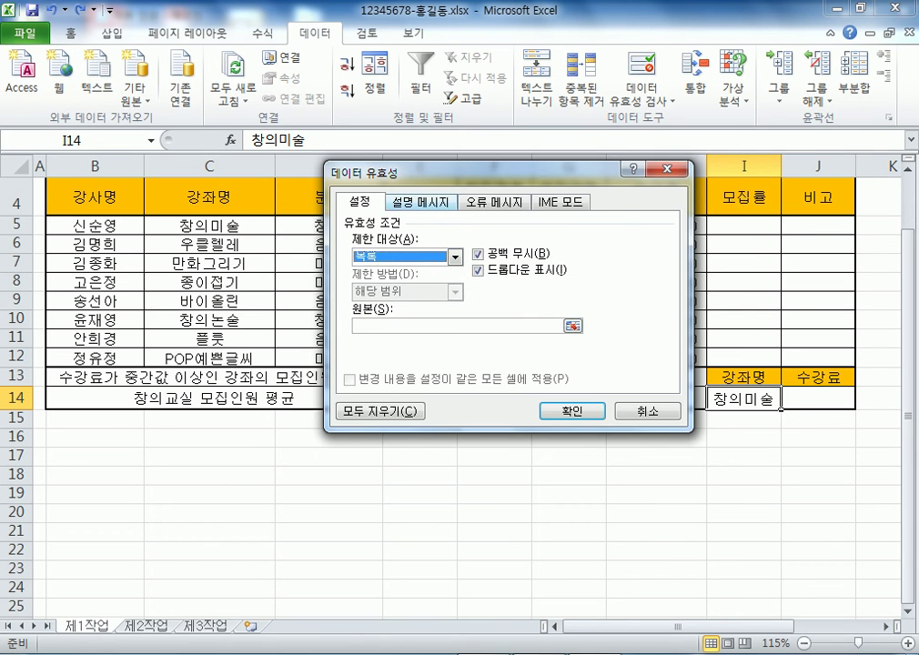
Set the list source to the course names C5:C12 and apply it
{"action": "key", "text": "alt+s"}
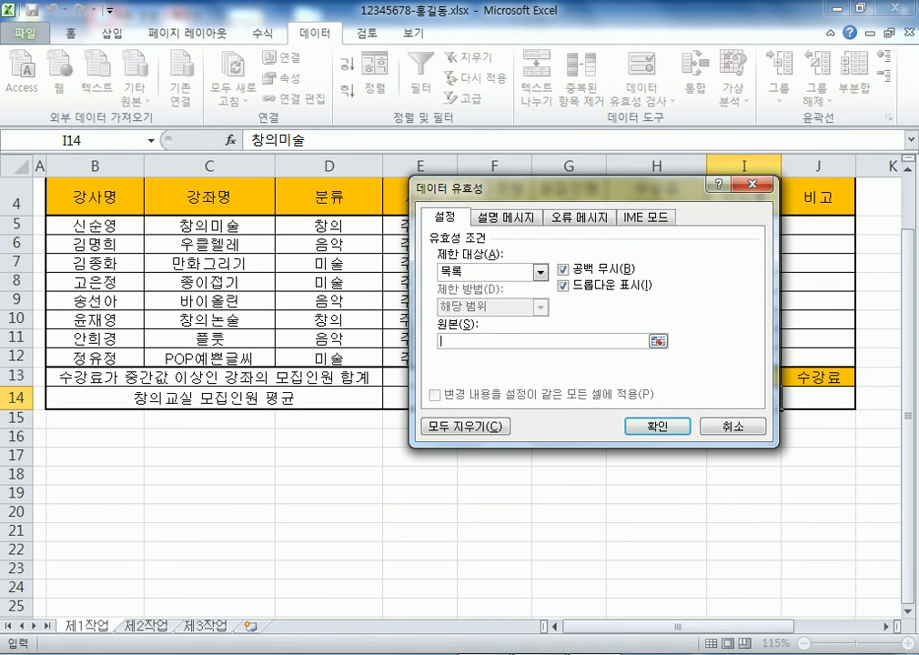
{"action": "left_click", "coordinate": [209, 225]}
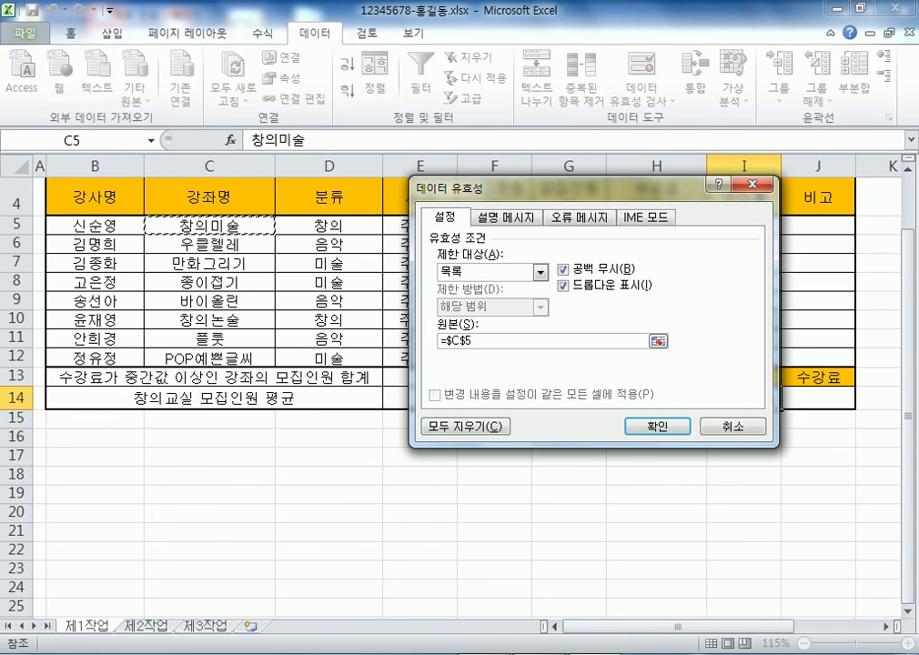
{"action": "left_click_drag", "start_coordinate": [209, 225], "coordinate": [273, 363]}
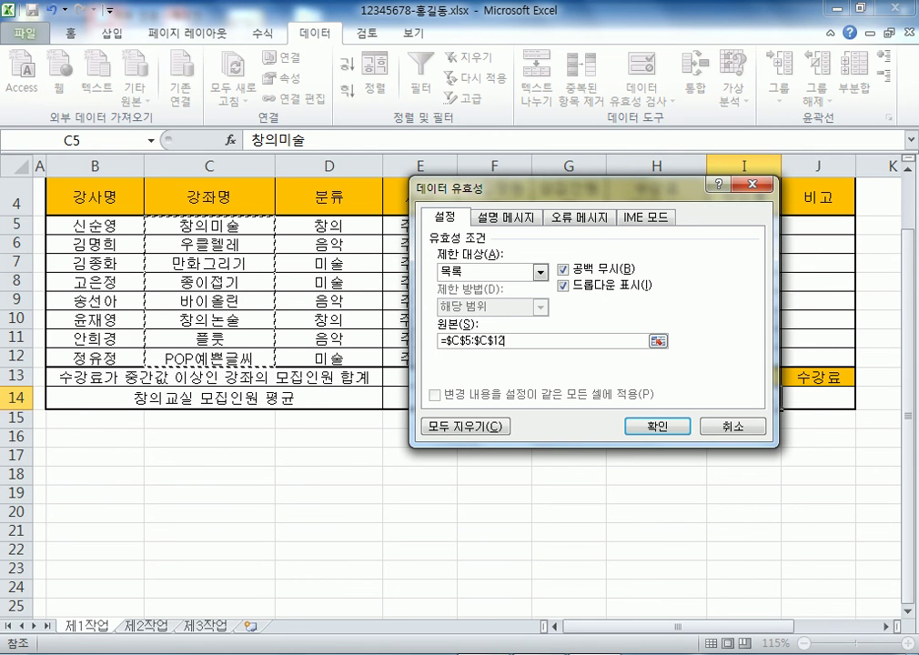
{"action": "key", "text": "Return"}
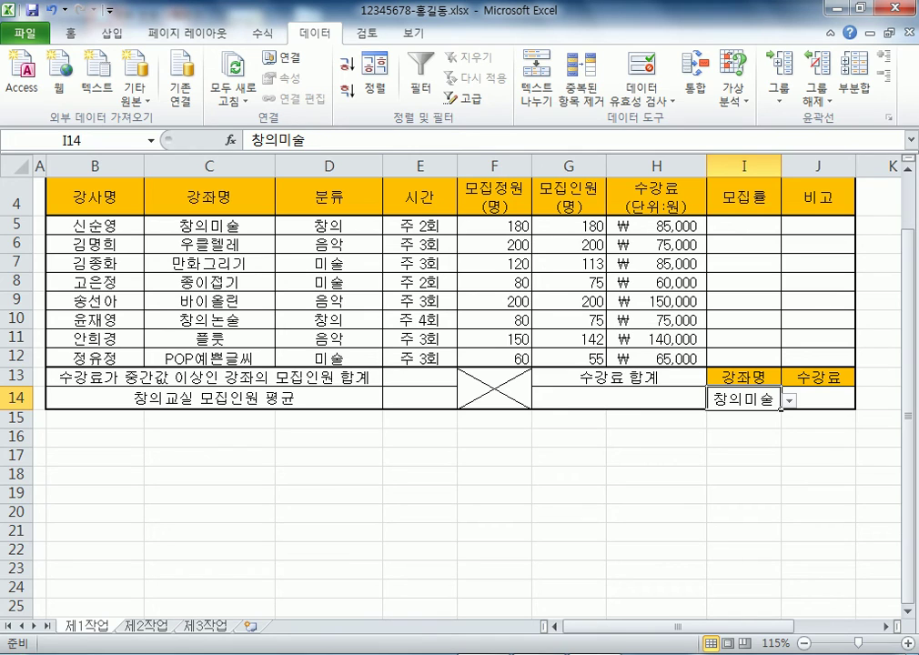
Test I14's dropdown by picking 창의논술, then switching back to 창의미술
{"action": "key", "text": "alt+Down"}
{"action": "key", "text": "Down"}
{"action": "key", "text": "Down"}
{"action": "key", "text": "Down"}
{"action": "key", "text": "Down"}
{"action": "key", "text": "Down"}
{"action": "key", "text": "Down"}
{"action": "key", "text": "Up"}
{"action": "key", "text": "Return"}
{"action": "left_click", "coordinate": [818, 398]}
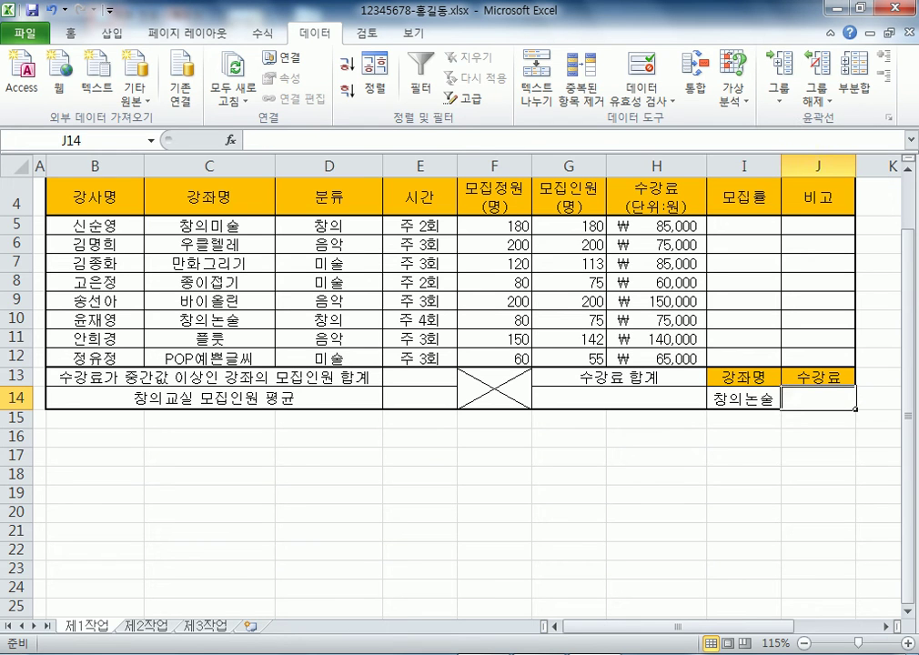
{"action": "left_click", "coordinate": [743, 398]}
{"action": "key", "text": "alt+Down"}
{"action": "key", "text": "Up"}
{"action": "key", "text": "Up"}
{"action": "key", "text": "Up"}
{"action": "key", "text": "Up"}
{"action": "key", "text": "Up"}
{"action": "key", "text": "Return"}
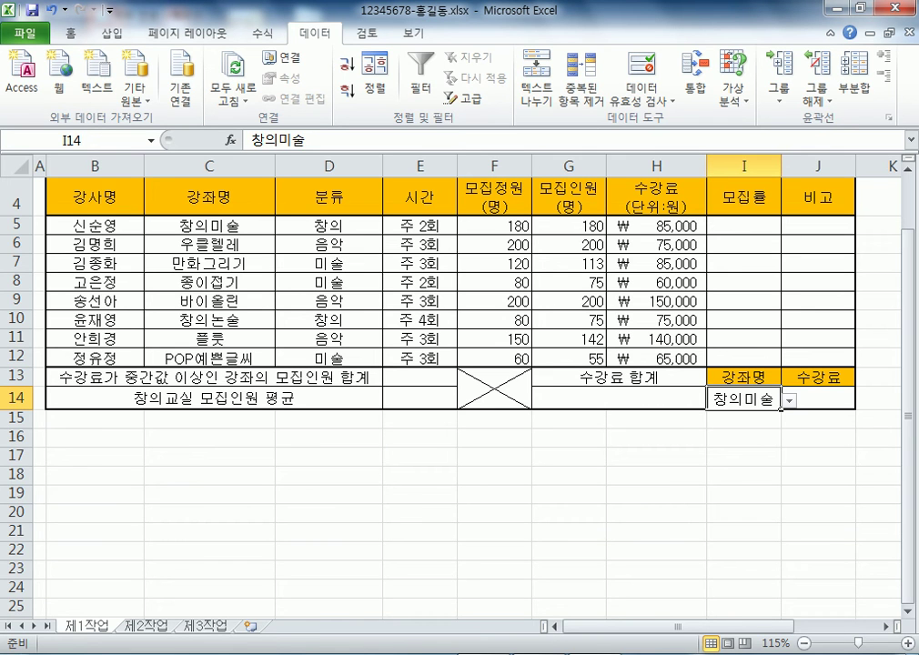
Try a value not in the course list, dismiss the error, then bring up Notepad
{"action": "type", "text": "홍길동"}
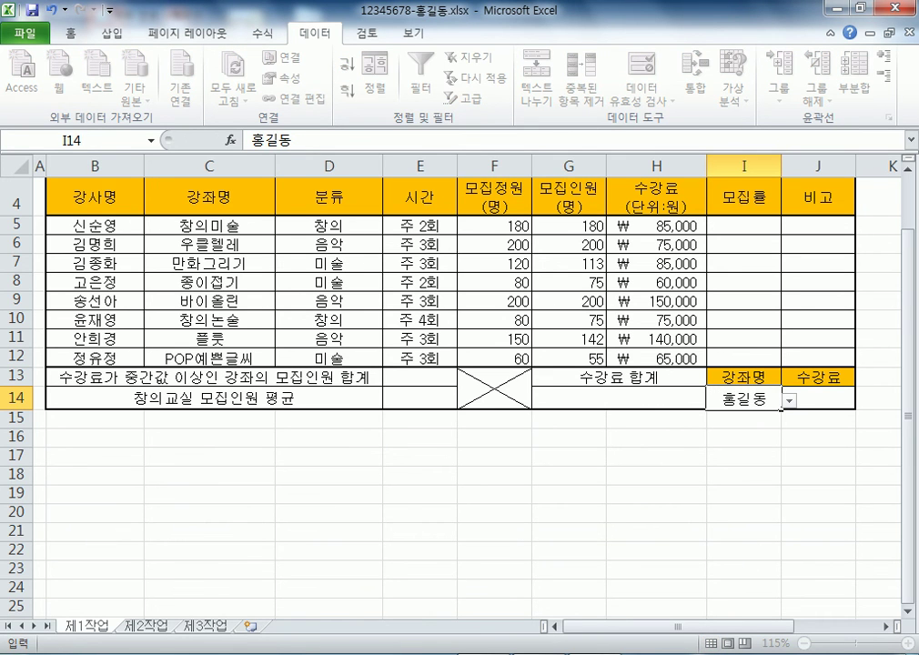
{"action": "key", "text": "Return"}
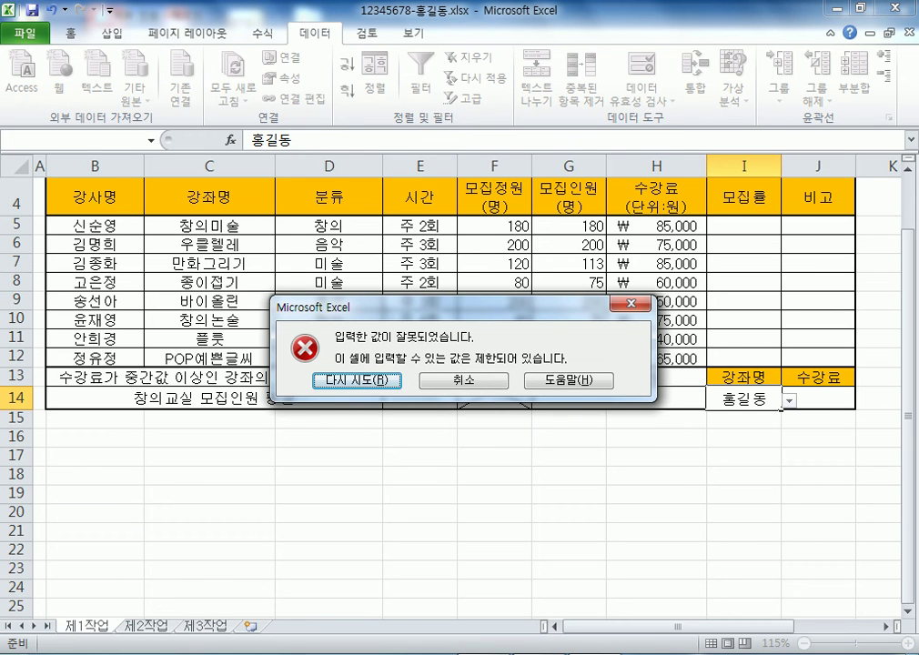
{"action": "key", "text": "Escape"}
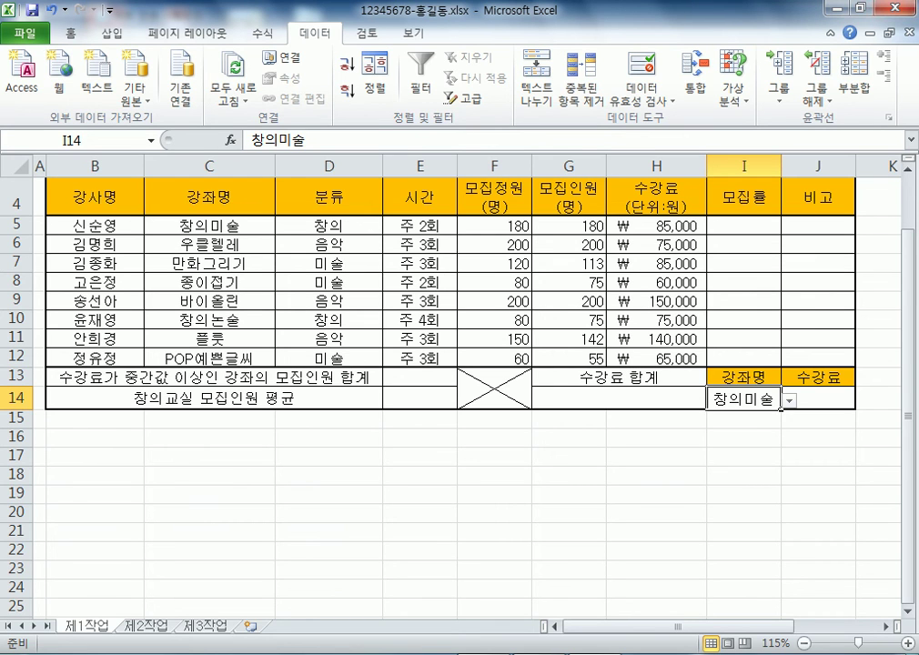
{"action": "left_click", "coordinate": [209, 225]}
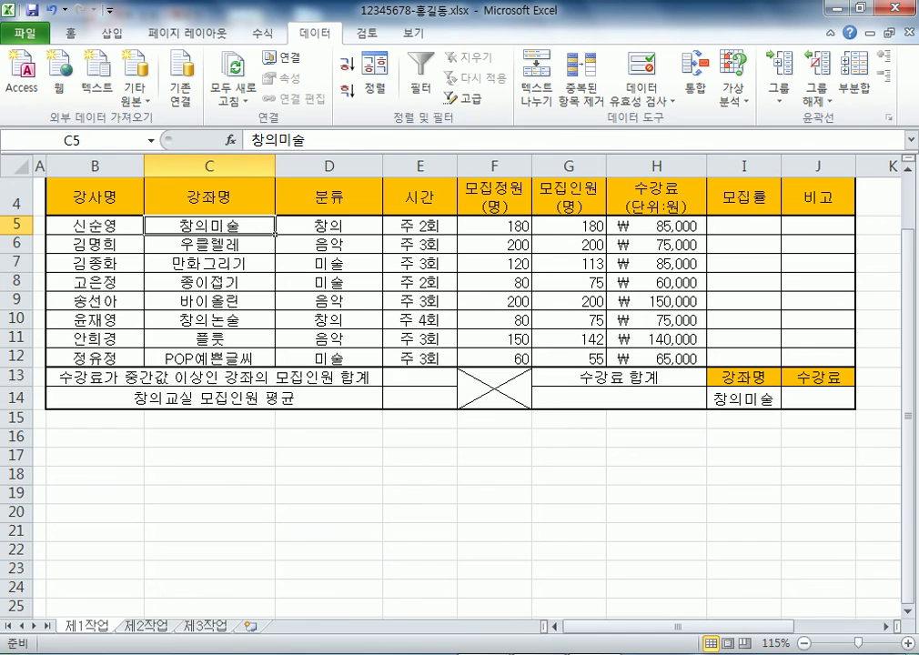
{"action": "key", "text": "alt+Tab"}
Add the note '엑셀 : 셀(Cell)로 구성된 표형식' below the existing notes
{"action": "left_click", "coordinate": [100, 396]}
{"action": "key", "text": "Return"}
{"action": "key", "text": "Return"}
{"action": "key", "text": "Return"}
{"action": "key", "text": "Return"}
{"action": "key", "text": "Return"}
{"action": "key", "text": "Return"}
{"action": "key", "text": "Return"}
{"action": "key", "text": "Return"}
{"action": "key", "text": "Return"}
{"action": "key", "text": "Return"}
{"action": "key", "text": "Return"}
{"action": "key", "text": "Return"}
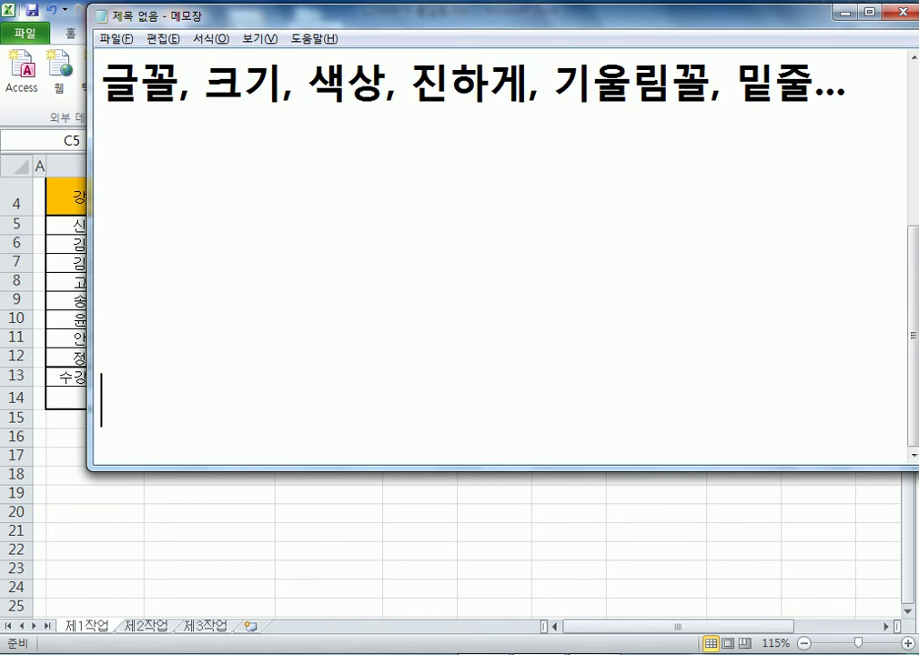
{"action": "type", "text": "dportpf"}
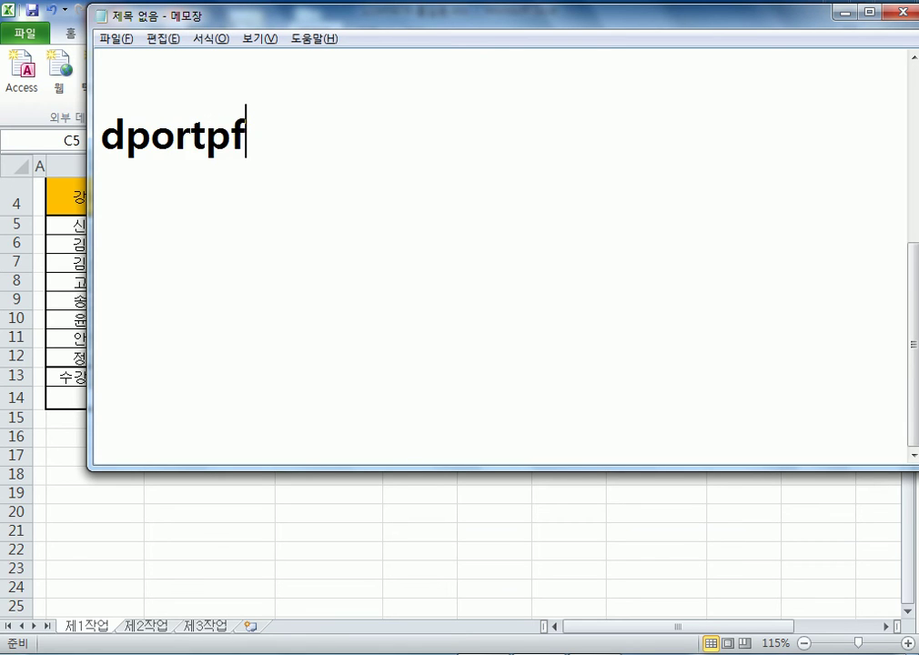
{"action": "key", "text": "shift+Home"}
{"action": "type", "text": "엑셀 "}
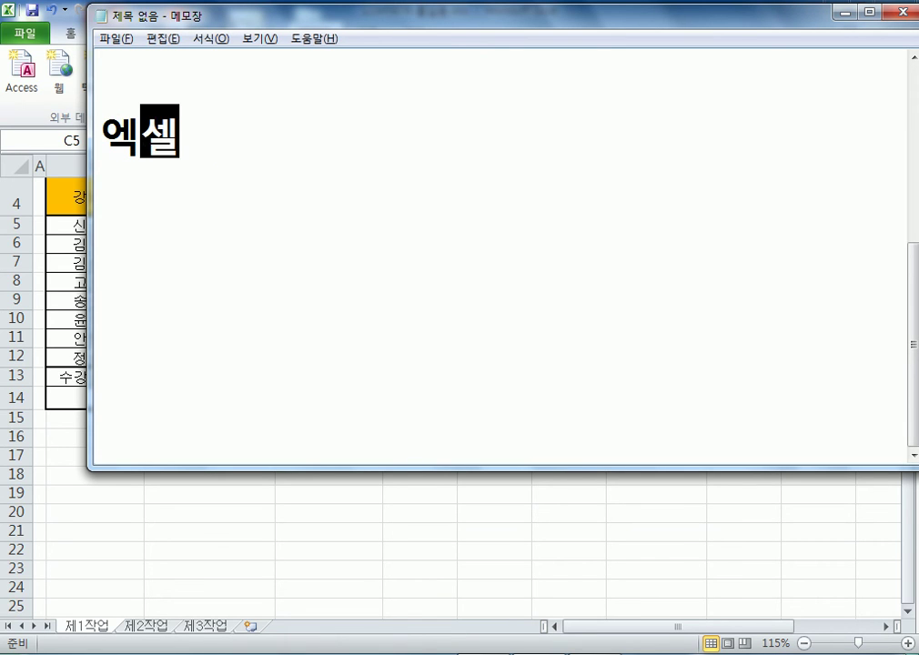
{"action": "type", "text": ": 셀"}
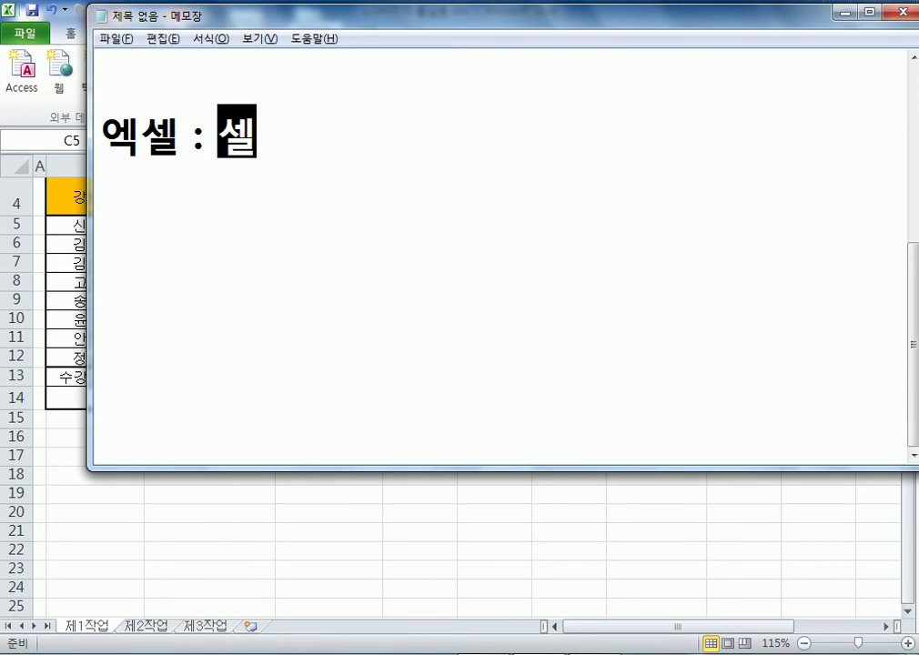
{"action": "type", "text": "(ㅊ"}
{"action": "key", "text": "BackSpace"}
{"action": "type", "text": "Celk"}
{"action": "key", "text": "BackSpace"}
{"action": "type", "text": "l)("}
{"action": "key", "text": "BackSpace"}
{"action": "type", "text": "로"}
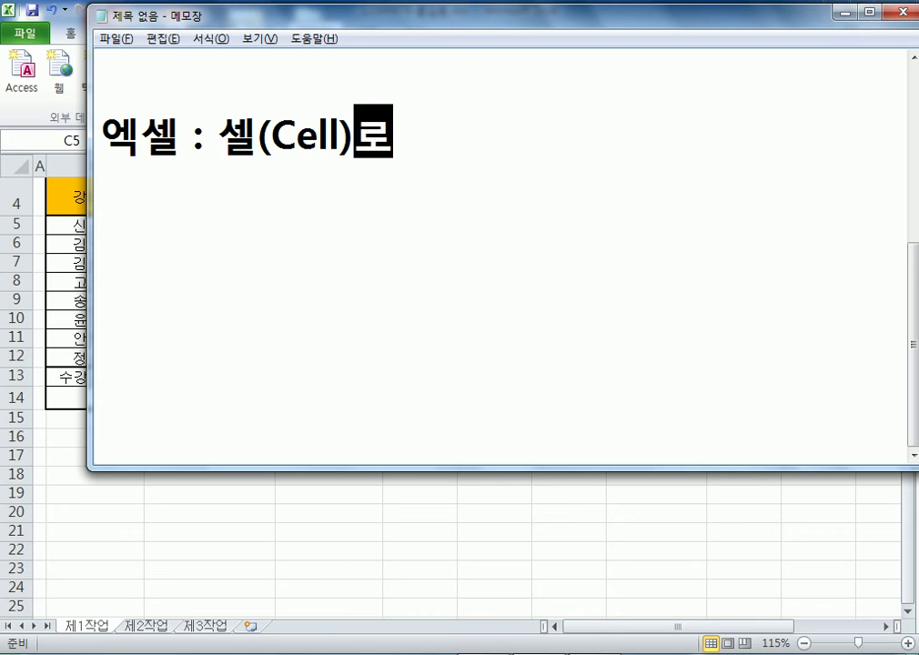
{"action": "type", "text": " 구성ㄷ된 "}
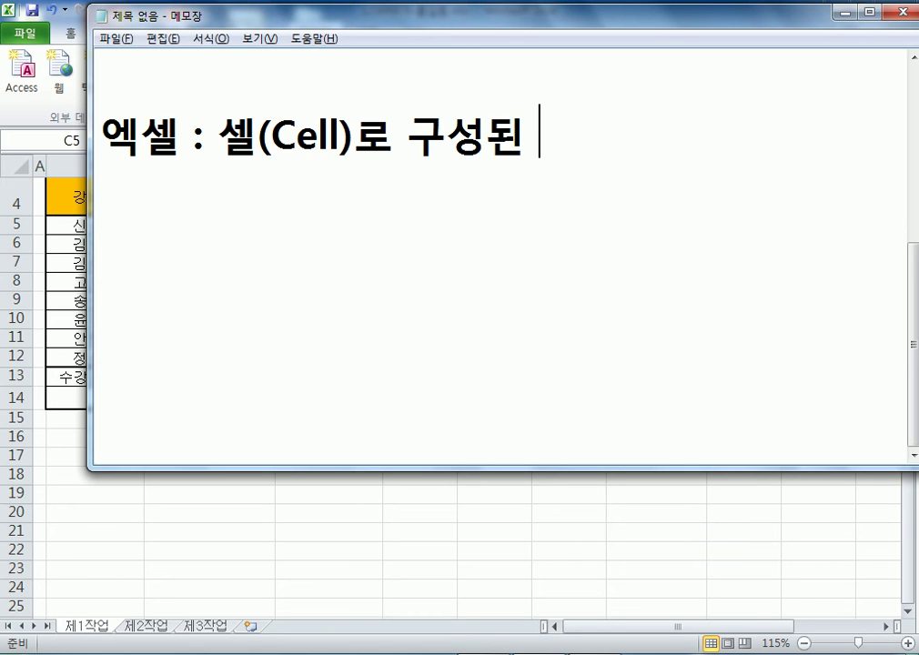
{"action": "type", "text": "표형식"}
Add the lines '칸/줄 형태로 구성' and '예) A1', then return to Excel
{"action": "key", "text": "Return"}
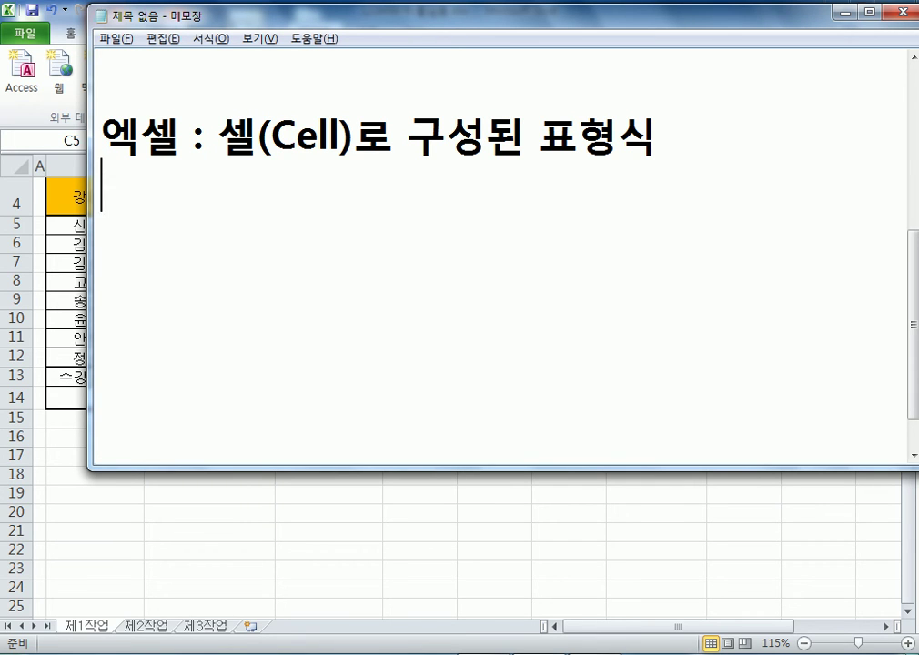
{"action": "type", "text": "칸./"}
{"action": "key", "text": "BackSpace"}
{"action": "key", "text": "BackSpace"}
{"action": "type", "text": "/"}
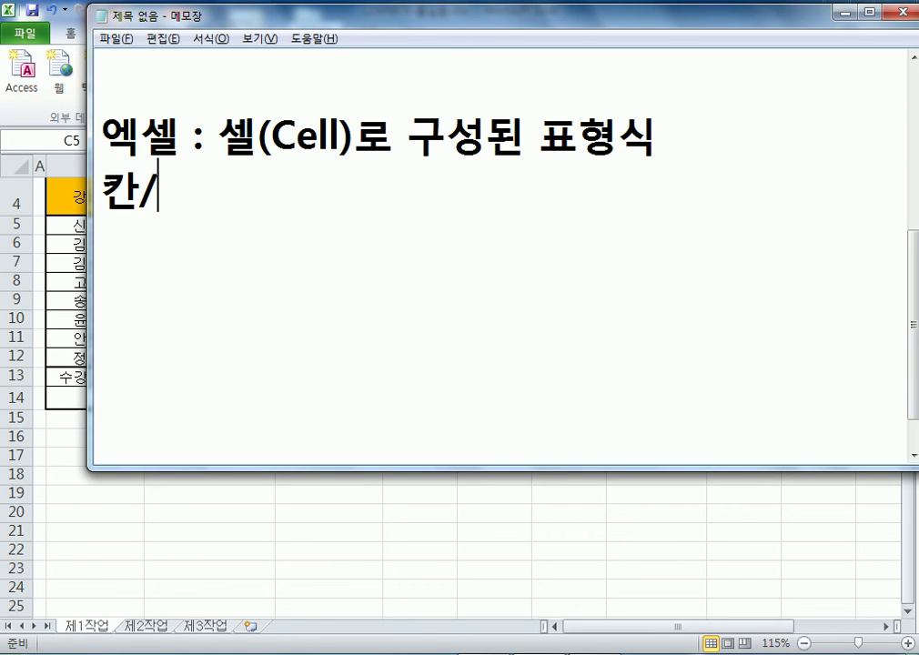
{"action": "type", "text": "줄 형"}
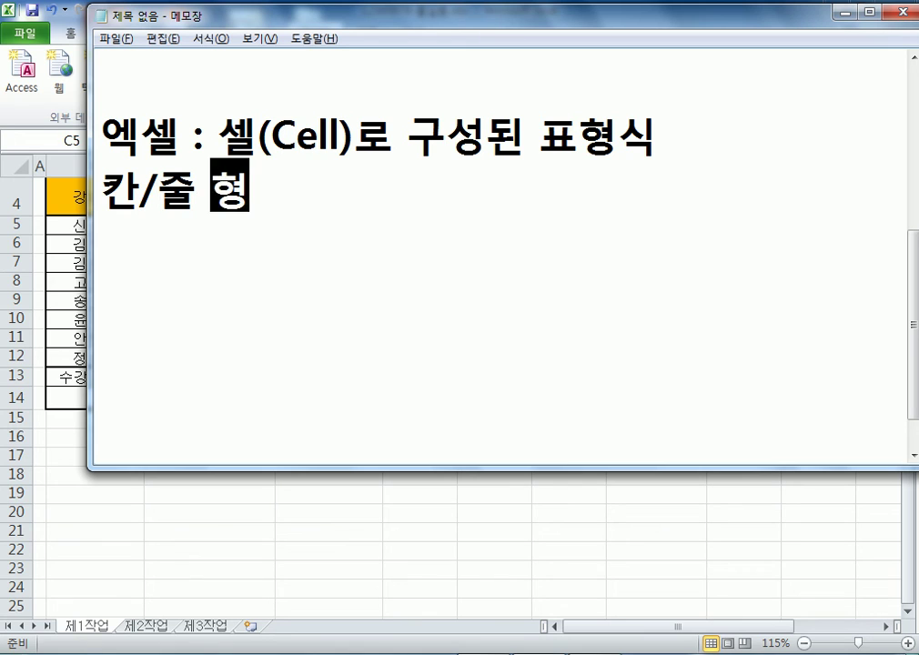
{"action": "type", "text": "태로 구성"}
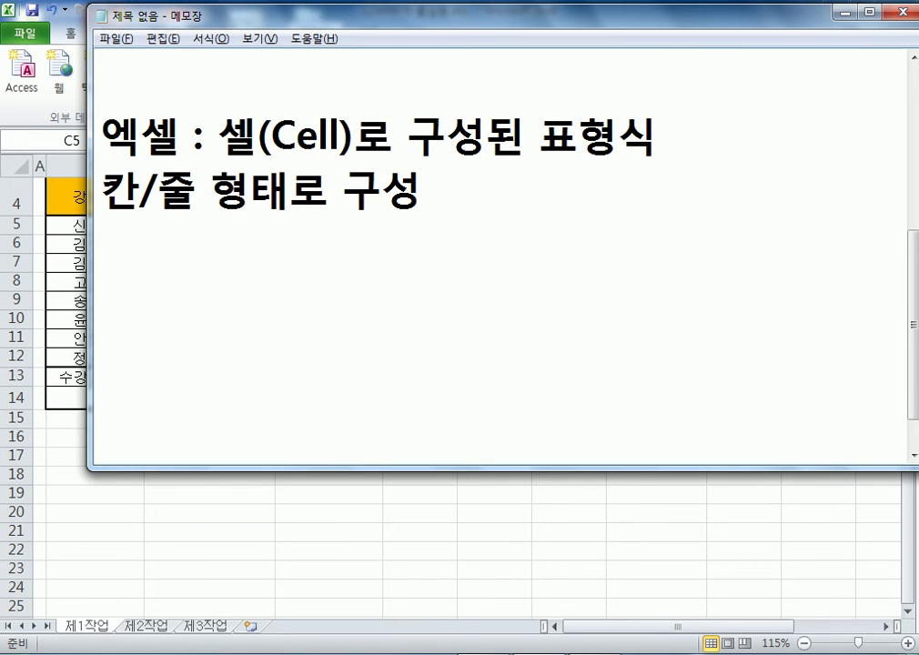
{"action": "key", "text": "Return"}
{"action": "type", "text": "ㅇ"}
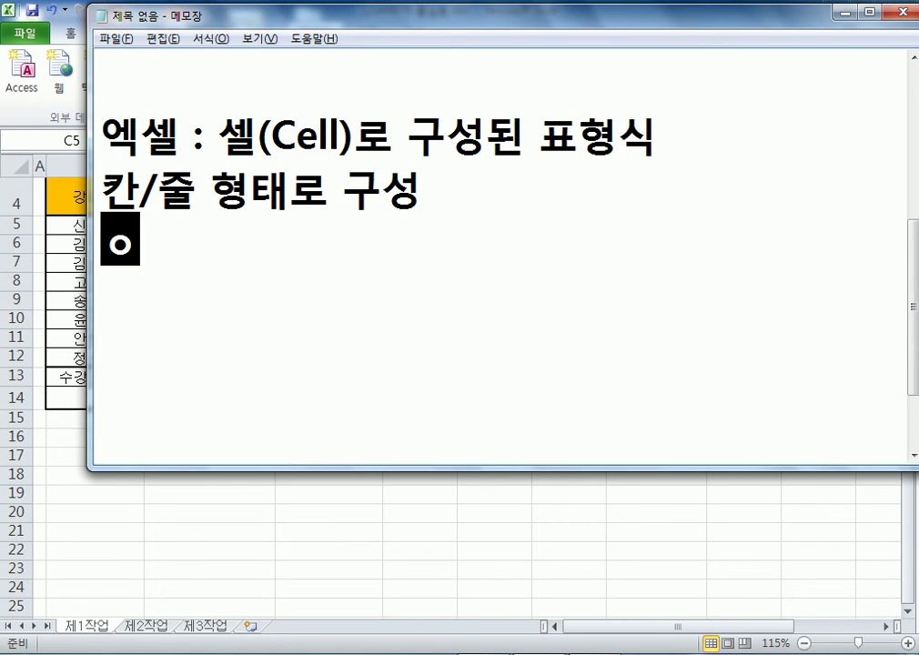
{"action": "type", "text": "ㅖ)"}
{"action": "type", "text": " A1"}
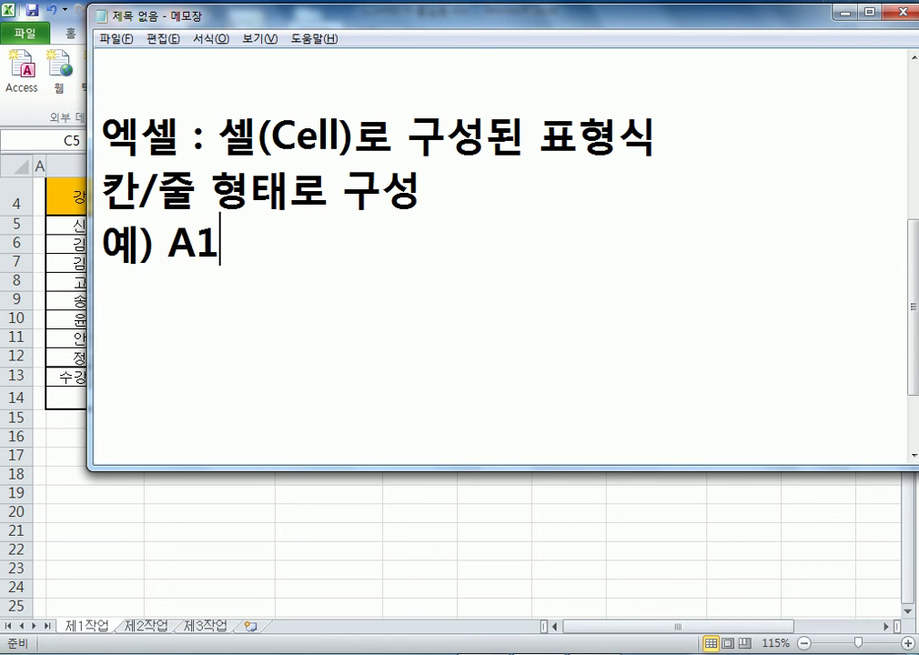
{"action": "key", "text": "alt+Tab"}
{"action": "scroll", "coordinate": [455, 364], "scroll_direction": "up", "scroll_amount": 1}
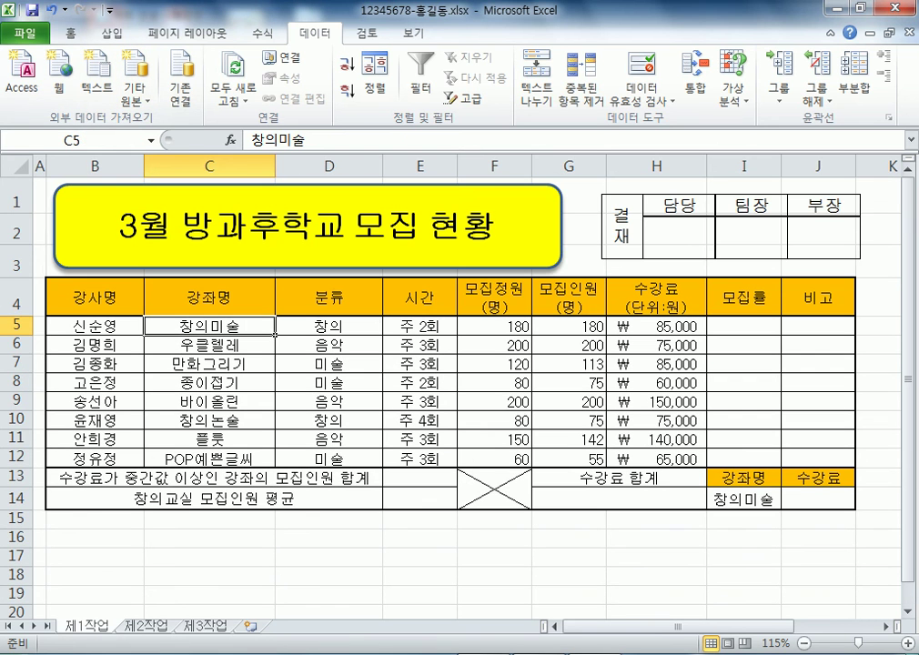
Show cells A1 and C5 in Excel and extend the example line with ', C5'
{"action": "key", "text": "ctrl+Home"}
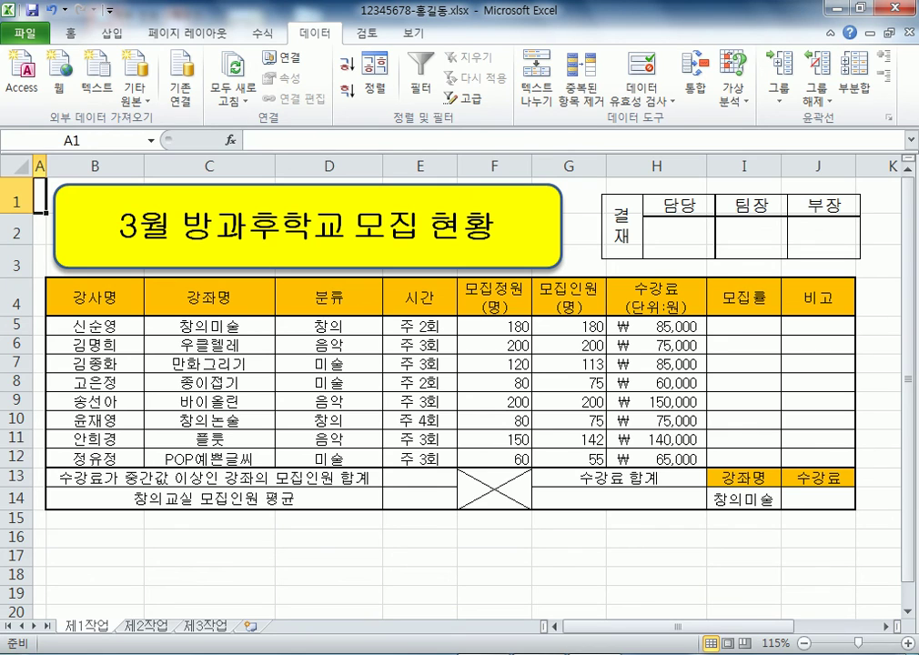
{"action": "left_click", "coordinate": [209, 325]}
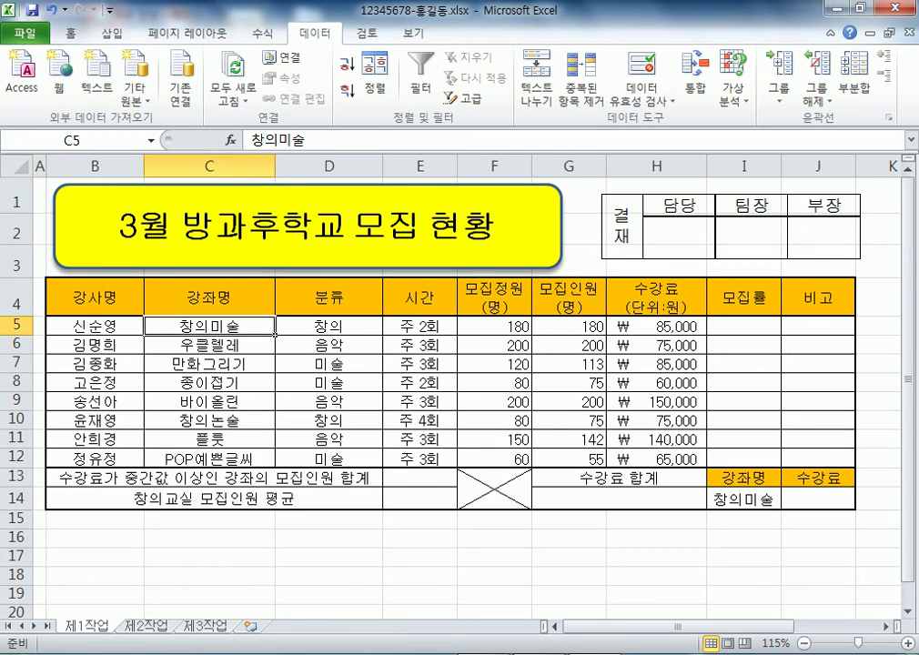
{"action": "key", "text": "alt+Tab"}
{"action": "type", "text": ", C"}
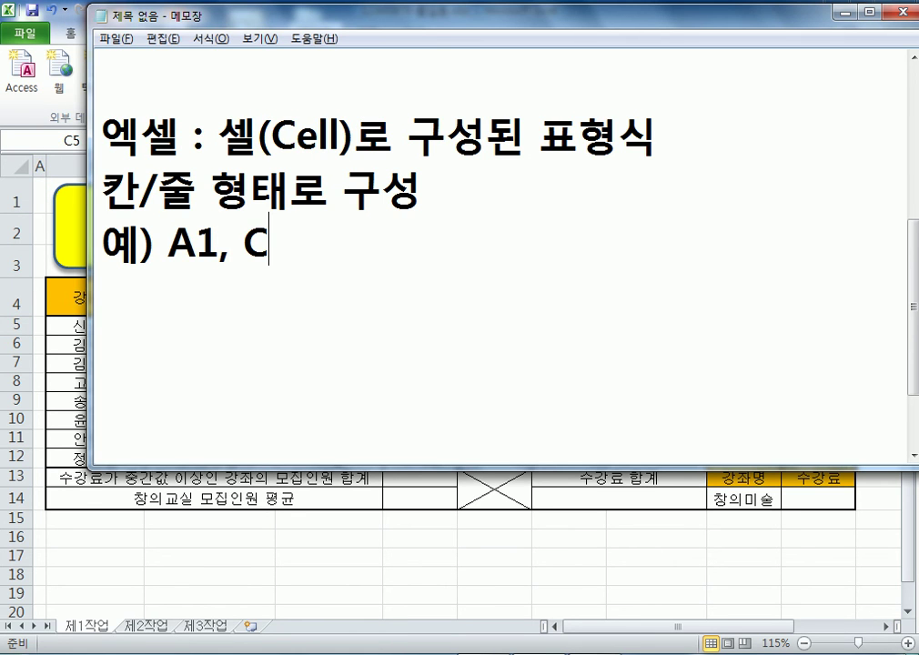
{"action": "type", "text": "5"}
{"action": "key", "text": "alt+Tab"}
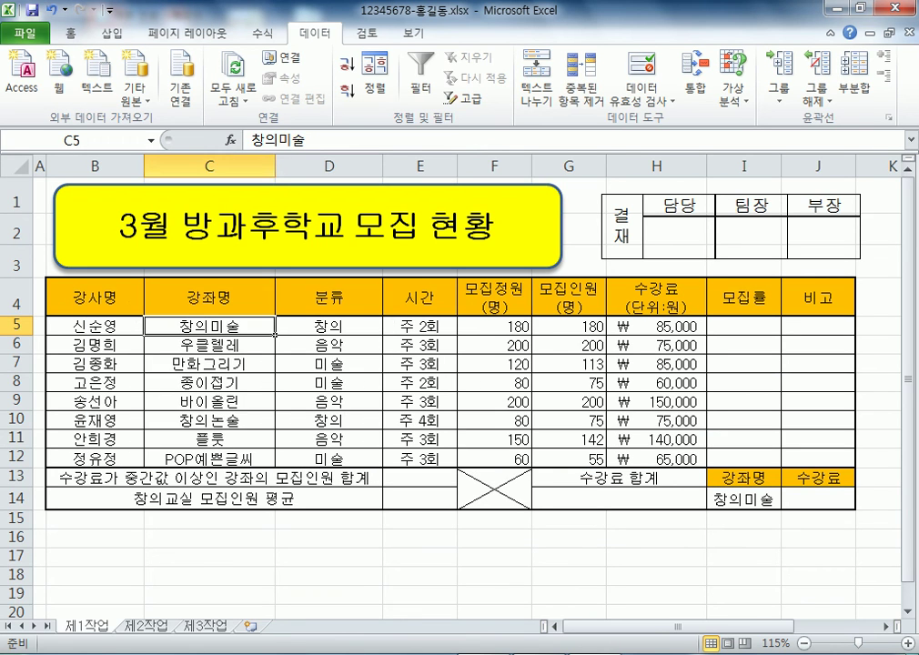
Show column C and row 5 meeting at C5, and add '= 셀 주소' to the notes
{"action": "left_click", "coordinate": [209, 165]}
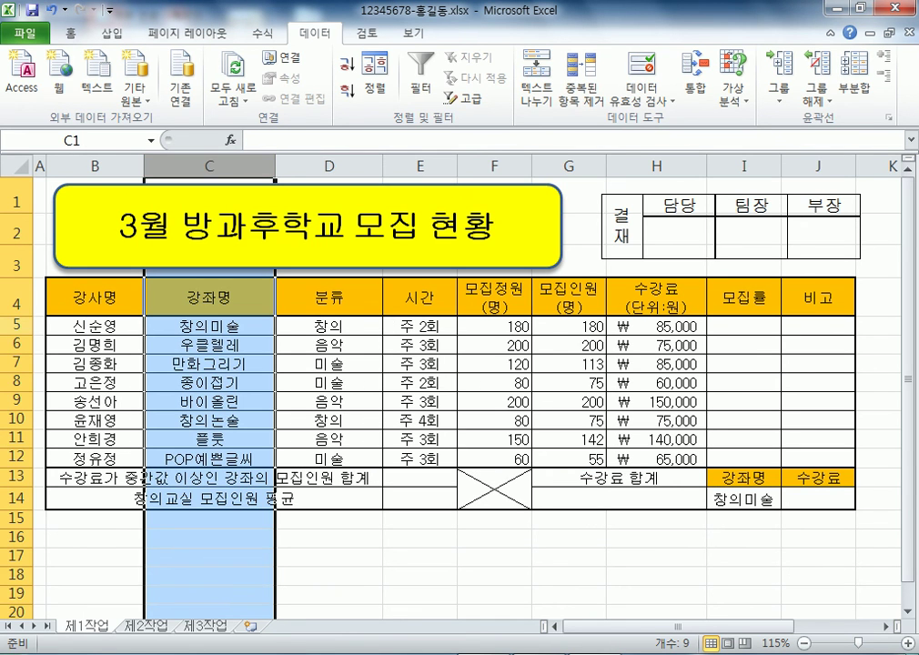
{"action": "left_click", "coordinate": [16, 324]}
{"action": "left_click", "coordinate": [209, 325]}
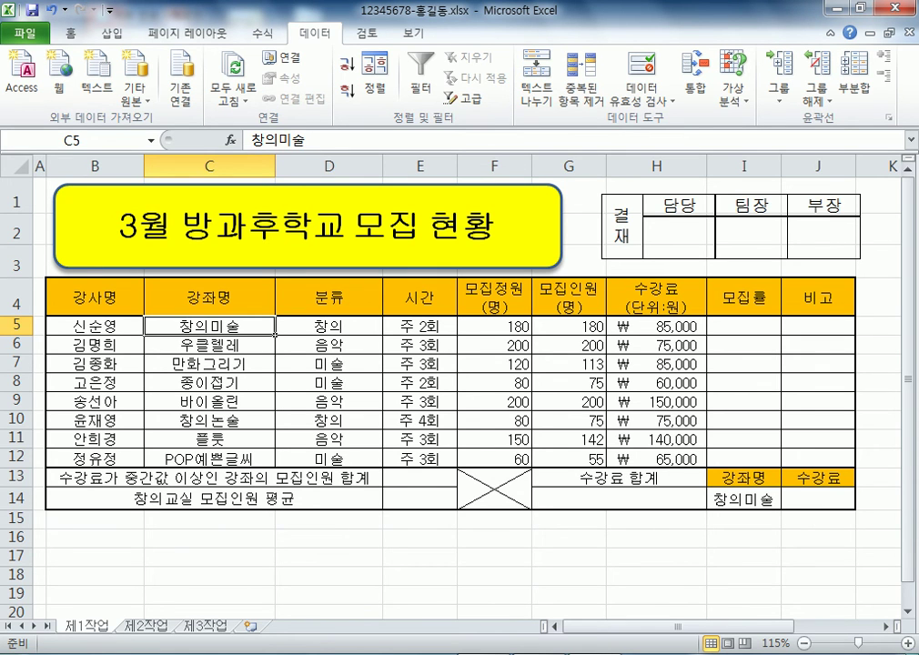
{"action": "key", "text": "alt+Tab"}
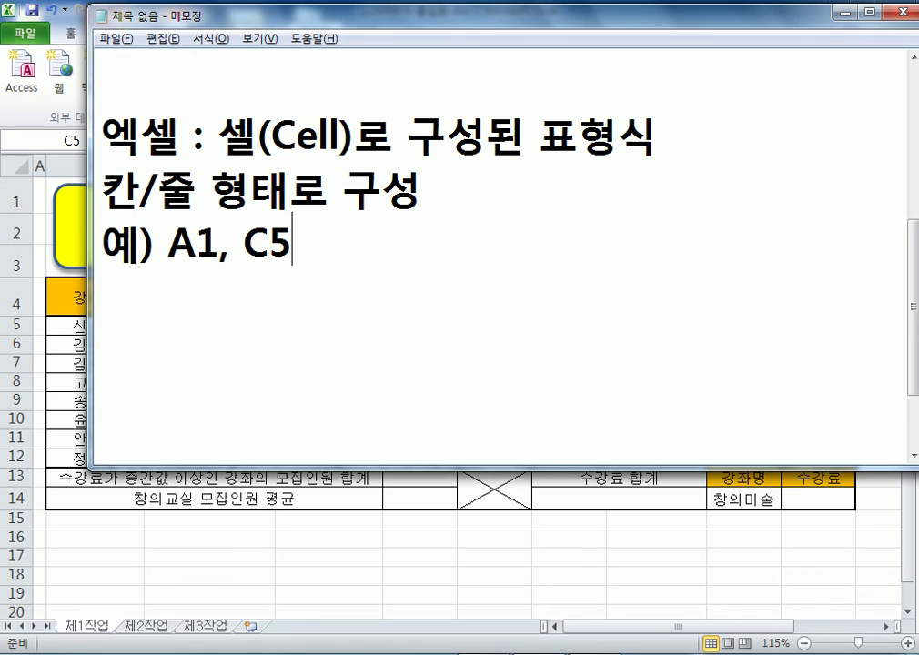
{"action": "left_click", "coordinate": [420, 196]}
{"action": "type", "text": "= tpf"}
{"action": "key", "text": "BackSpace"}
{"action": "key", "text": "BackSpace"}
{"action": "key", "text": "BackSpace"}
{"action": "key", "text": "Hangul"}
{"action": "type", "text": "셀 주소"}
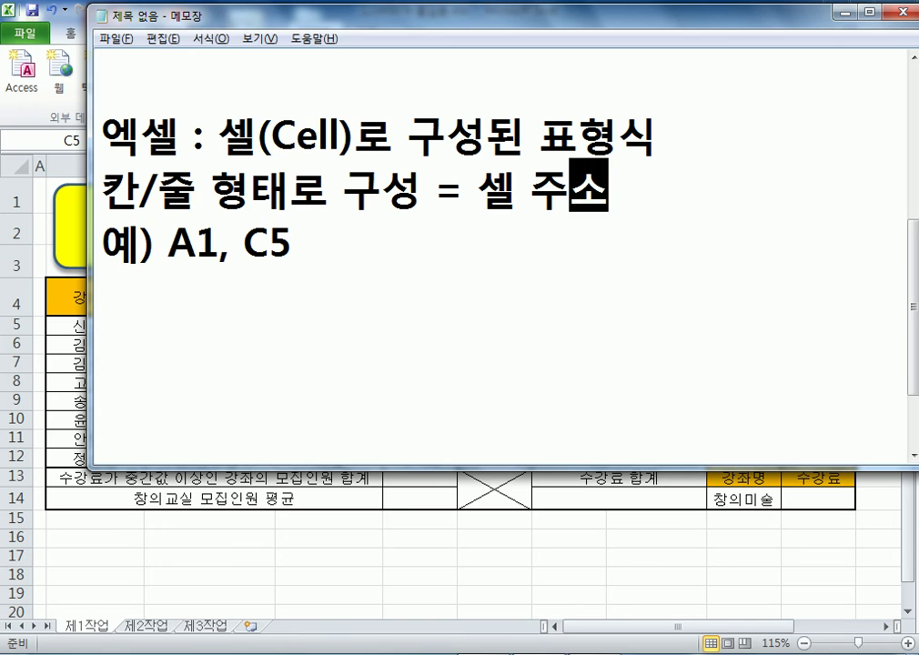
{"action": "key", "text": "Down"}
{"action": "key", "text": "Return"}
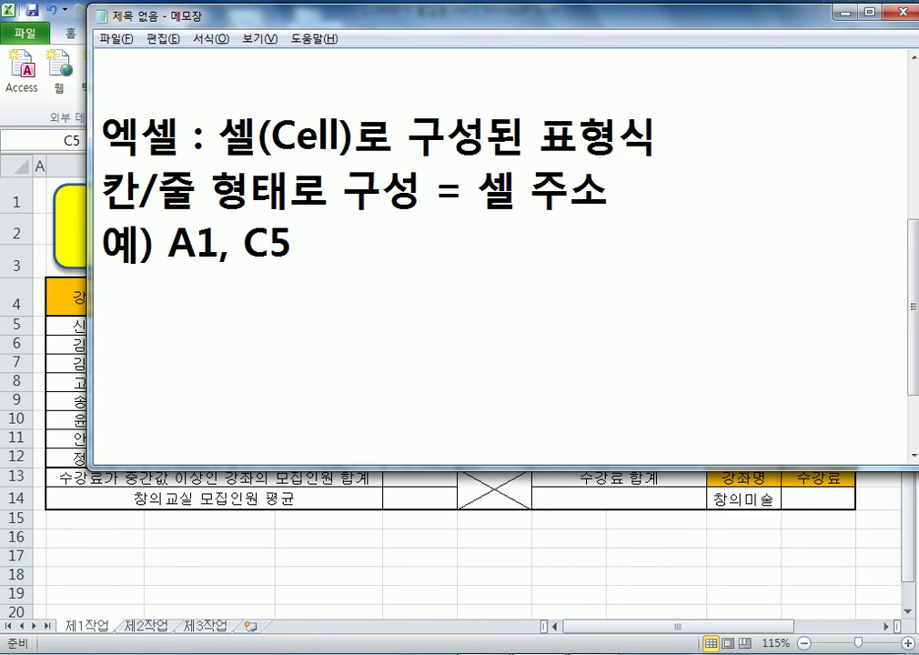
{"action": "key", "text": "alt+Tab"}
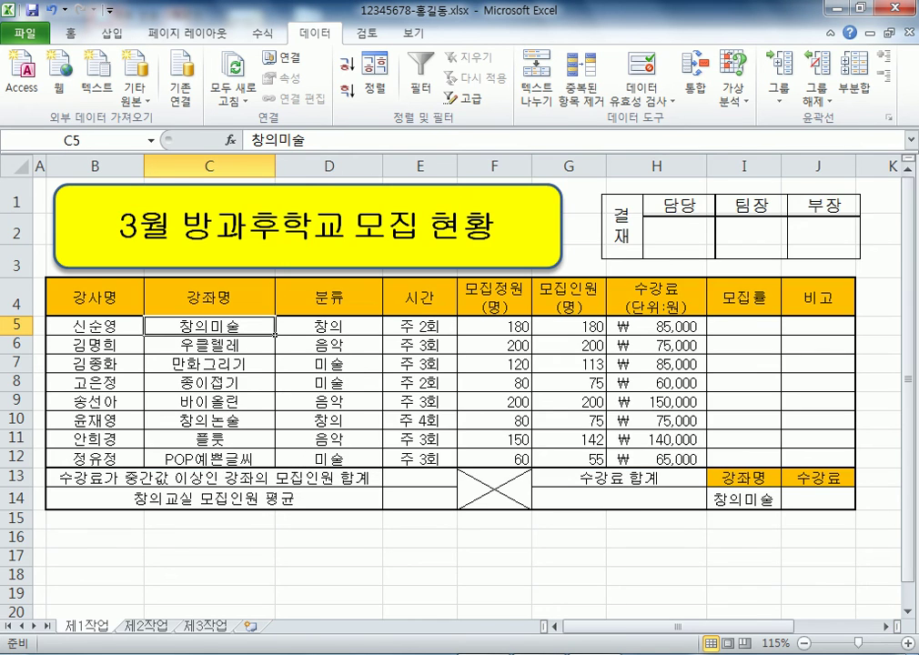
{"action": "scroll", "coordinate": [455, 382], "scroll_direction": "down", "scroll_amount": 1}
{"action": "key", "text": "shift+Down"}
{"action": "key", "text": "shift+Down"}
{"action": "key", "text": "shift+Down"}
{"action": "key", "text": "shift+Down"}
{"action": "key", "text": "shift+Down"}
{"action": "key", "text": "shift+Down"}
{"action": "key", "text": "shift+Down"}
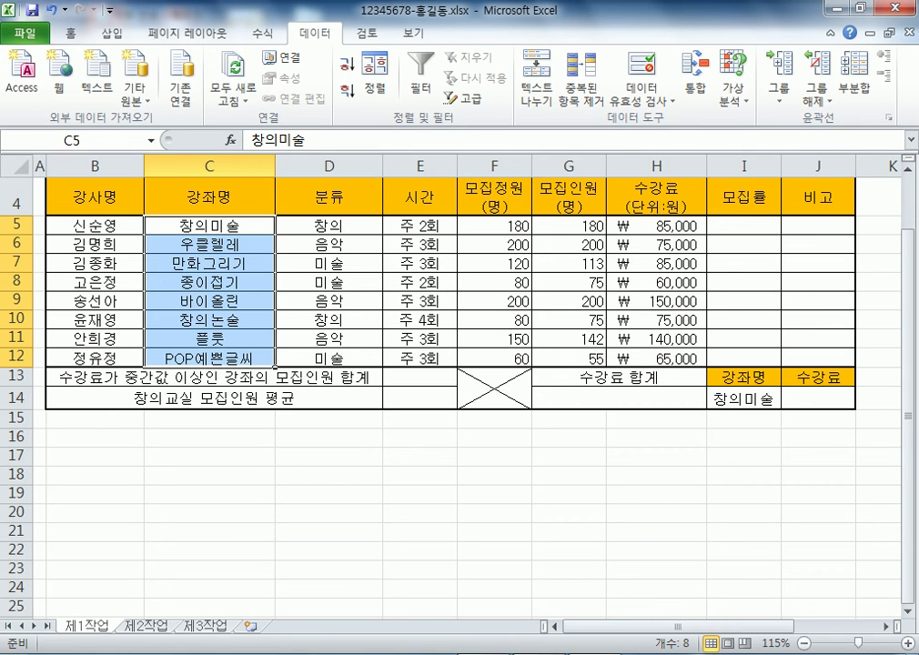
{"action": "left_click_drag", "start_coordinate": [209, 226], "coordinate": [209, 282]}
{"action": "left_click_drag", "start_coordinate": [209, 226], "coordinate": [209, 359]}
{"action": "left_click_drag", "start_coordinate": [210, 358], "coordinate": [419, 357]}
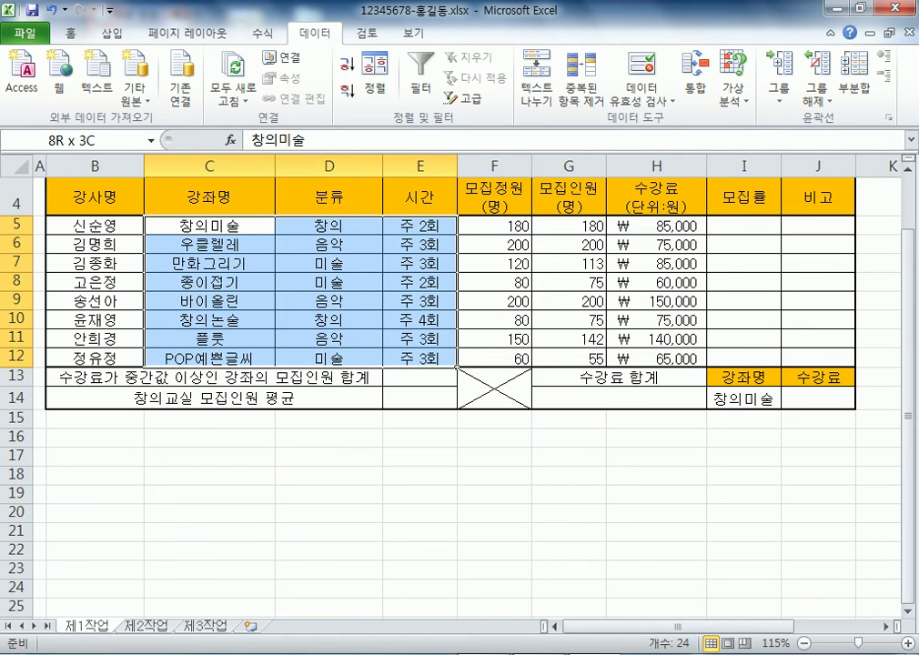
{"action": "left_click_drag", "start_coordinate": [419, 358], "coordinate": [637, 569]}
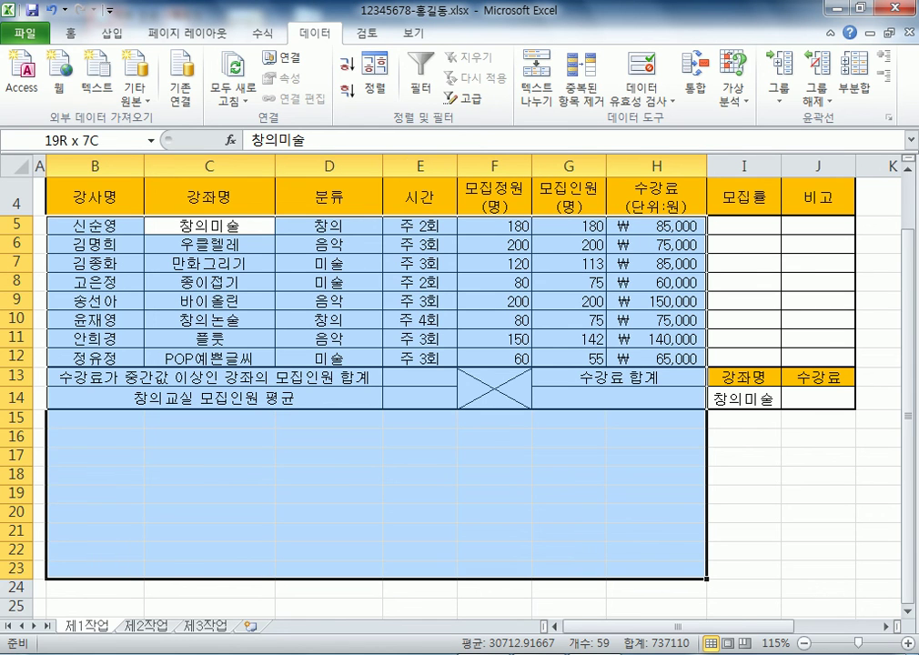
{"action": "left_click_drag", "start_coordinate": [673, 568], "coordinate": [254, 358]}
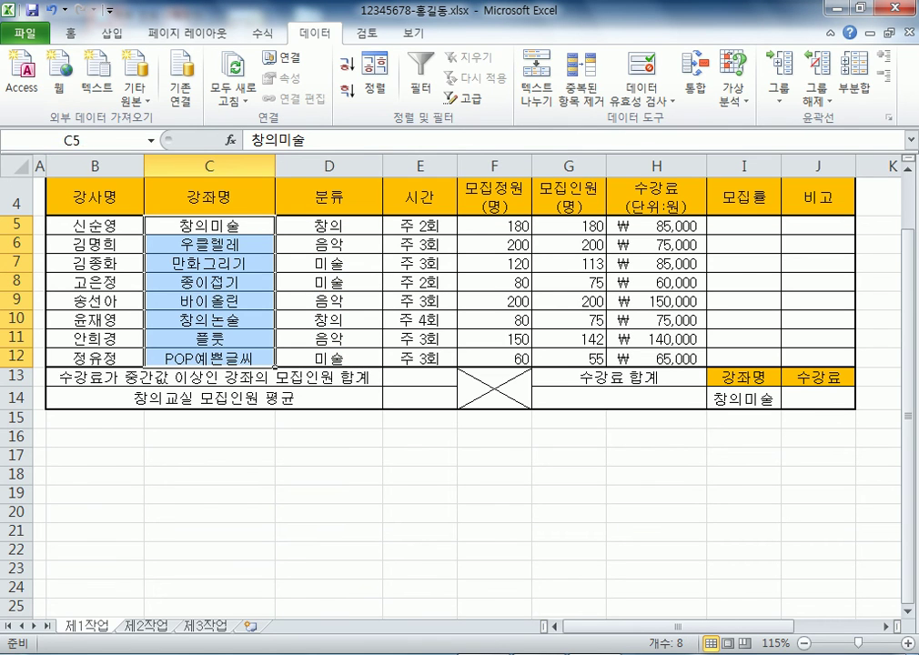
{"action": "left_click_drag", "start_coordinate": [209, 224], "coordinate": [209, 357]}
{"action": "left_click_drag", "start_coordinate": [209, 226], "coordinate": [209, 358]}
{"action": "left_click", "coordinate": [743, 398]}
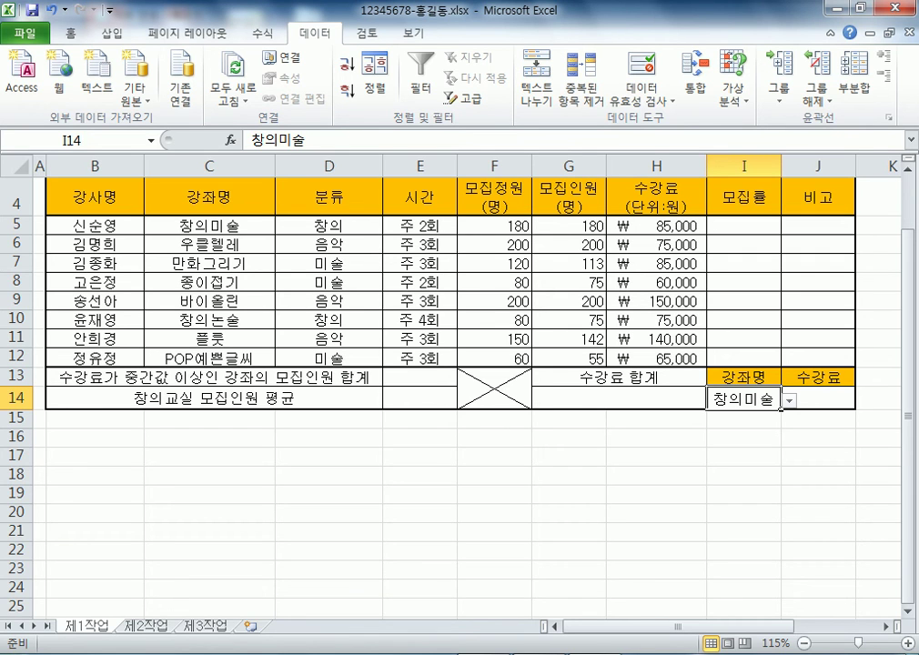
{"action": "left_click", "coordinate": [95, 196]}
{"action": "scroll", "coordinate": [455, 363], "scroll_direction": "up", "scroll_amount": 1}
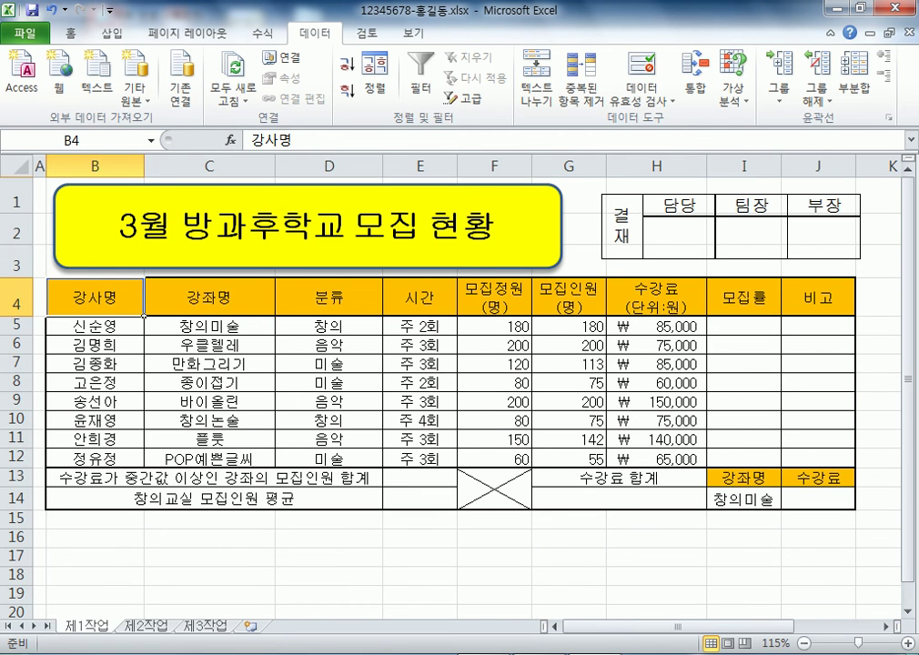
{"action": "left_click_drag", "start_coordinate": [95, 297], "coordinate": [655, 458]}
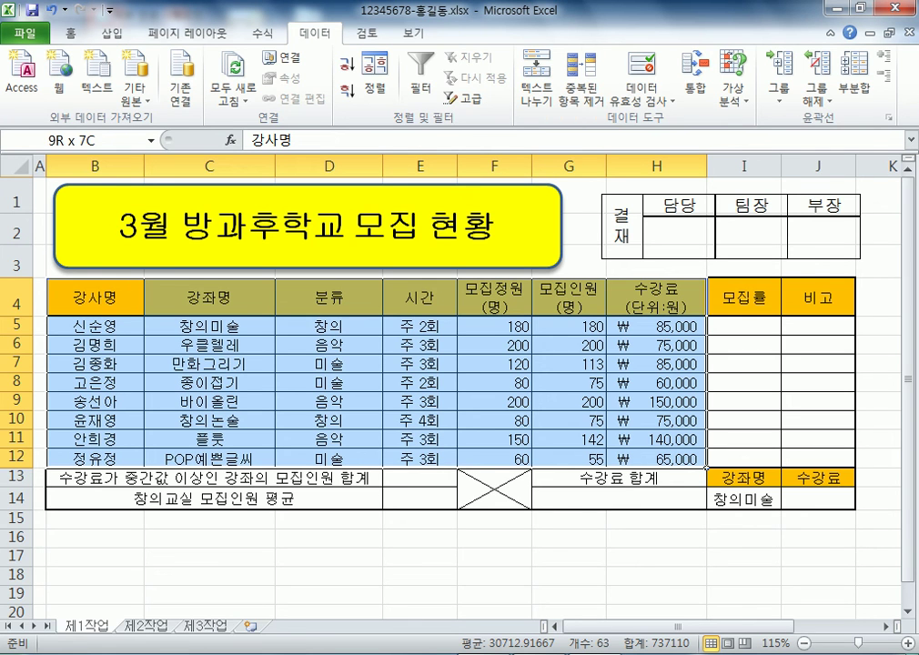
Select B4:H12 and name it DB through the Name Box
{"action": "left_click_drag", "start_coordinate": [654, 459], "coordinate": [655, 458]}
{"action": "left_click_drag", "start_coordinate": [96, 296], "coordinate": [655, 460]}
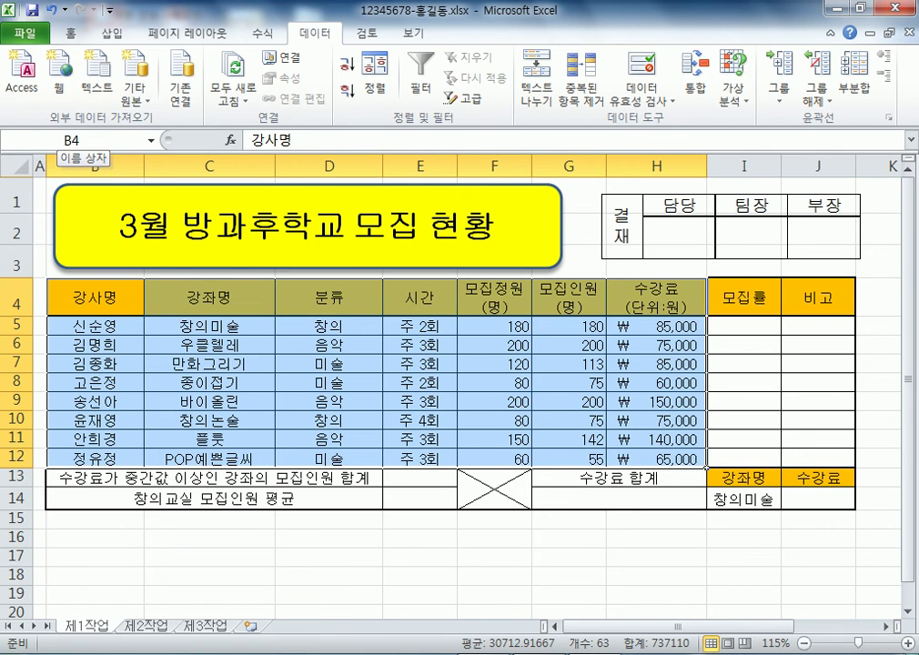
{"action": "left_click", "coordinate": [77, 140]}
{"action": "type", "text": "DB"}
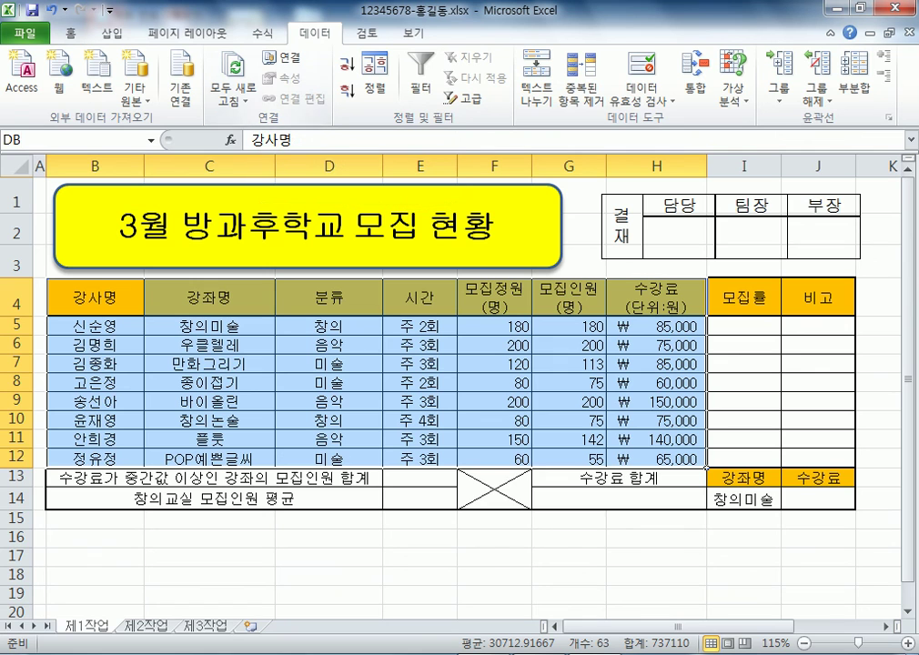
{"action": "key", "text": "shift+Home"}
{"action": "key", "text": "Return"}
{"action": "left_click_drag", "start_coordinate": [95, 296], "coordinate": [655, 458]}
Reselect B4:H12 to show its name, then note 'B4:H12 > DB' in Notepad
{"action": "left_click", "coordinate": [655, 594]}
{"action": "left_click_drag", "start_coordinate": [95, 296], "coordinate": [654, 458]}
{"action": "key", "text": "alt+Tab"}
{"action": "type", "text": "ㅠ"}
{"action": "key", "text": "Hangul"}
{"action": "key", "text": "BackSpace"}
{"action": "type", "text": "B4"}
{"action": "type", "text": ":h!@"}
{"action": "key", "text": "BackSpace"}
{"action": "key", "text": "BackSpace"}
{"action": "key", "text": "BackSpace"}
{"action": "type", "text": "H11"}
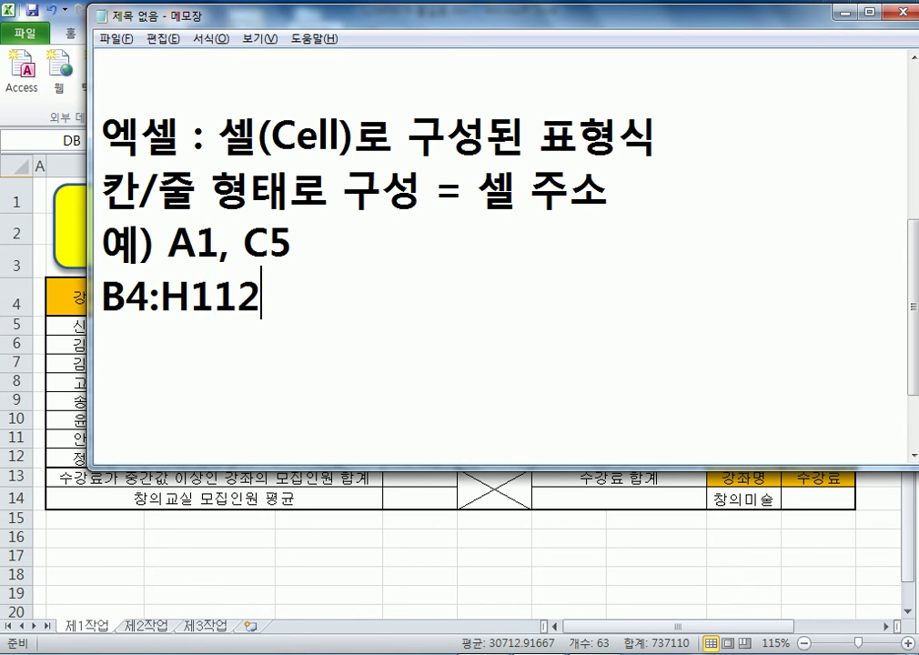
{"action": "key", "text": "BackSpace"}
{"action": "type", "text": "2 "}
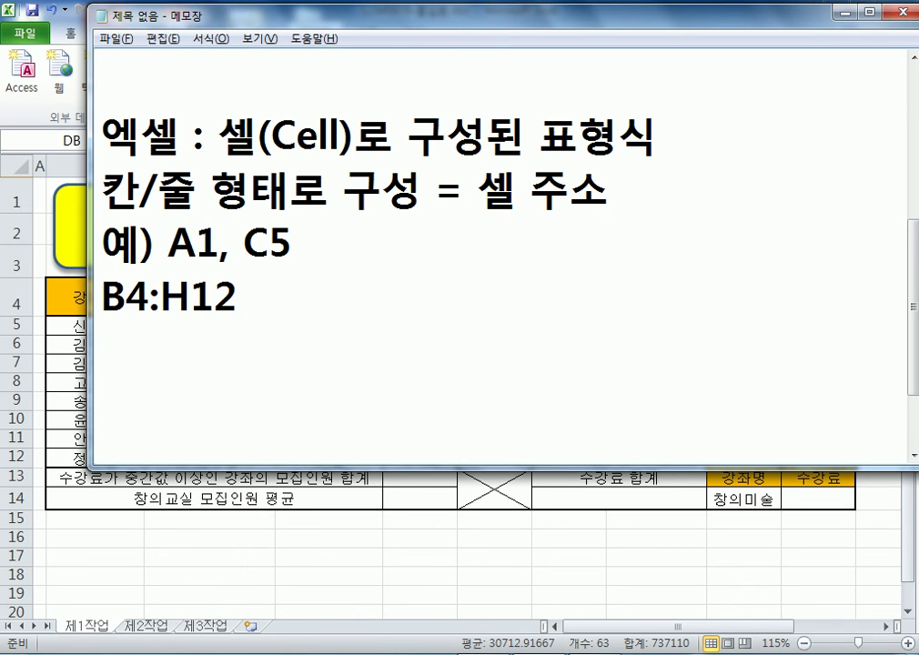
{"action": "type", "text": "> D"}
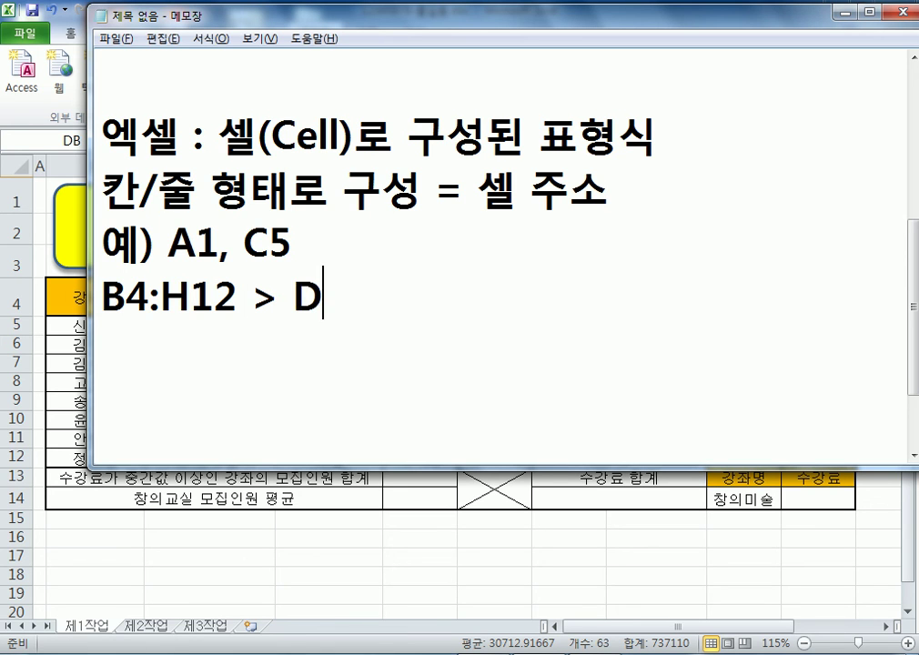
{"action": "type", "text": "B"}
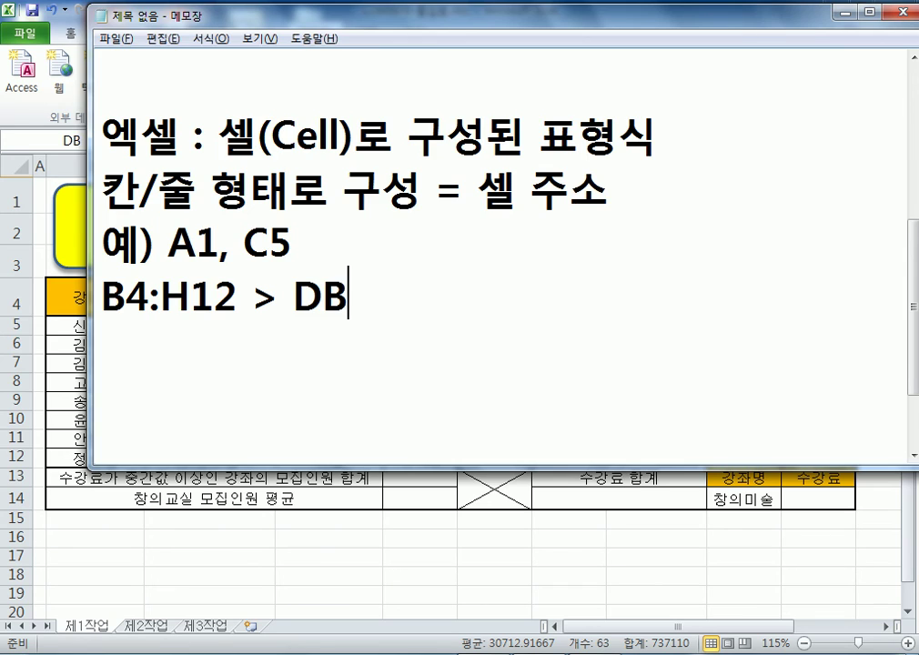
{"action": "key", "text": "alt+Tab"}
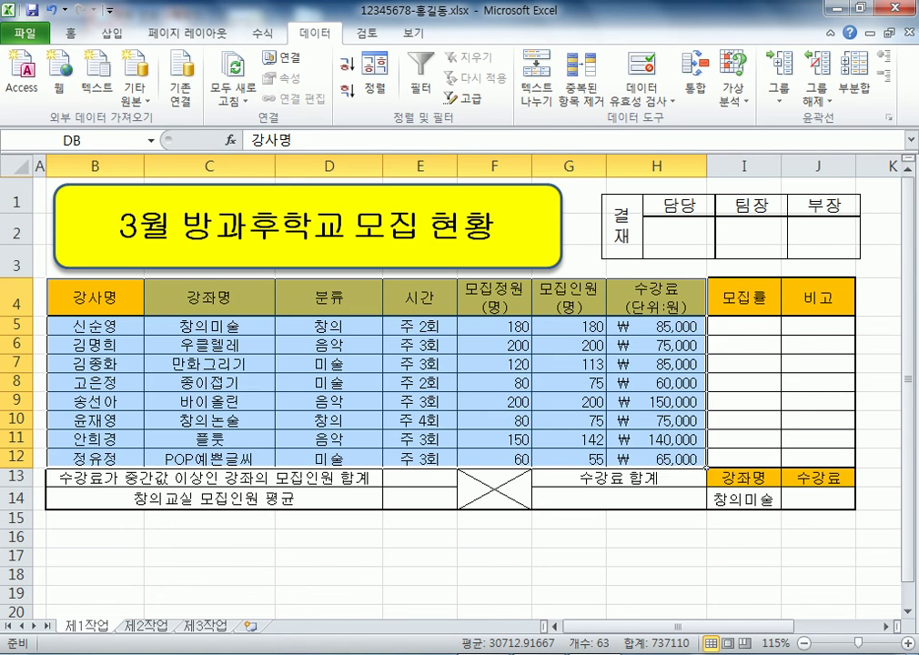
Select D5:D12 and look over the Format Cells dialog and right-click menu
{"action": "left_click_drag", "start_coordinate": [329, 325], "coordinate": [328, 459]}
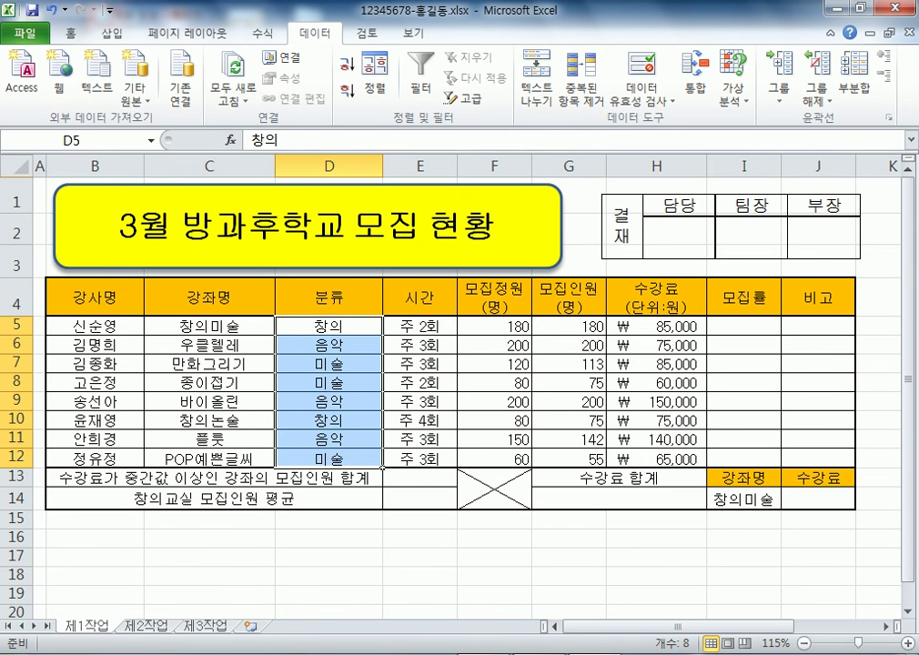
{"action": "key", "text": "ctrl+1"}
{"action": "key", "text": "Return"}
{"action": "key", "text": "ctrl+1"}
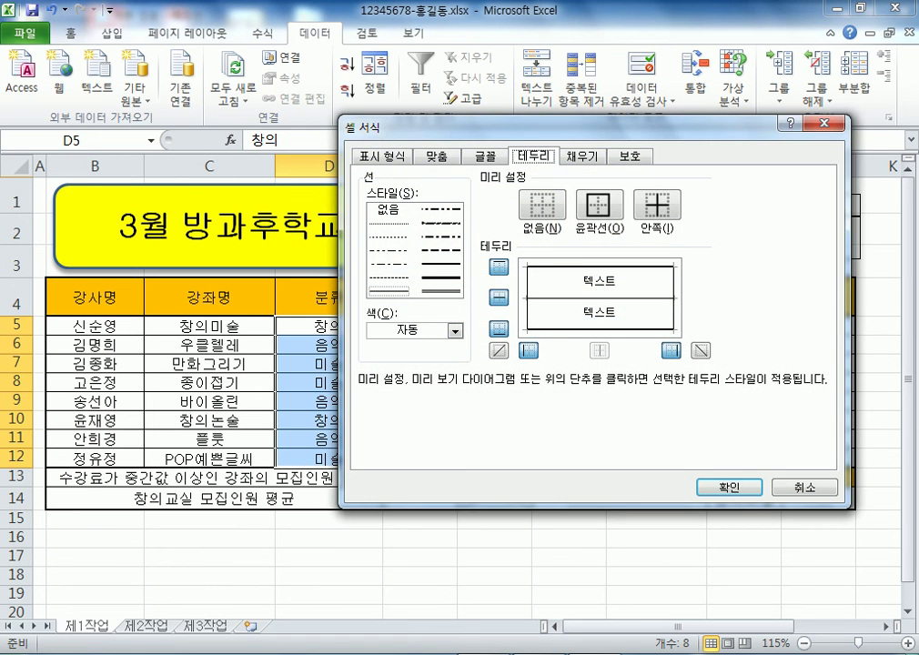
{"action": "key", "text": "Return"}
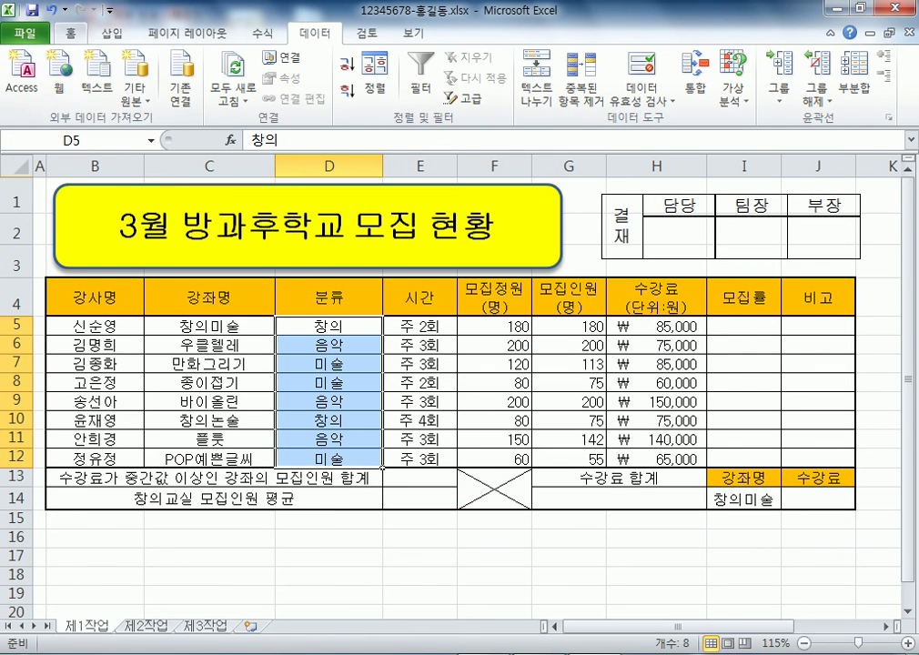
{"action": "key", "text": "alt+h"}
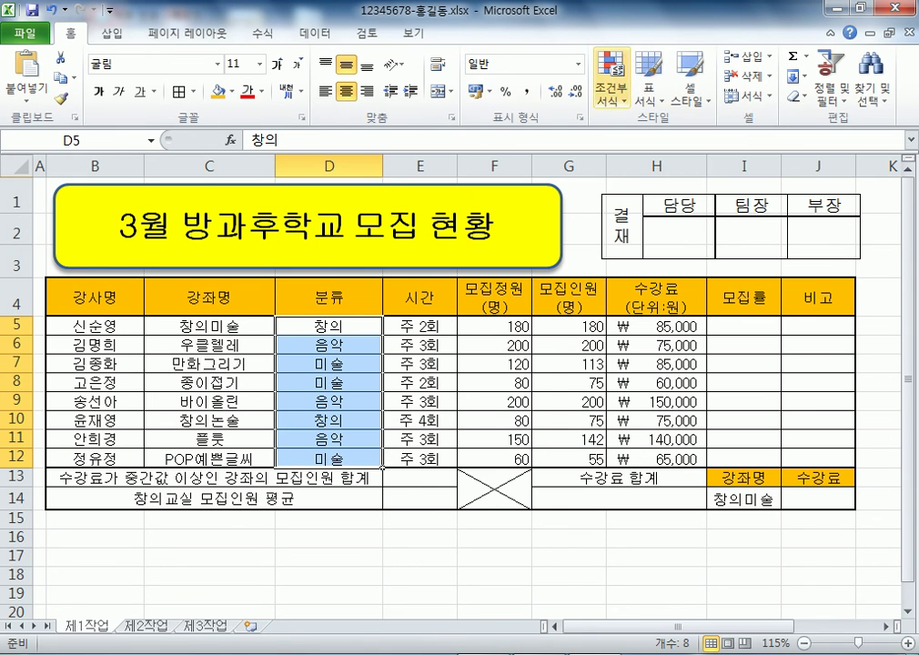
{"action": "right_click", "coordinate": [361, 391]}
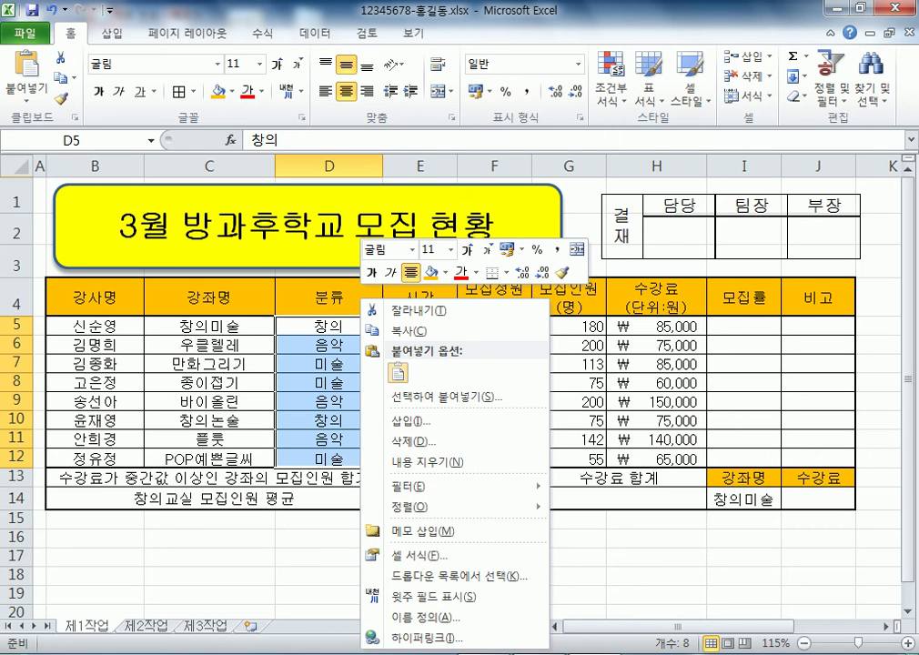
{"action": "key", "text": "Escape"}
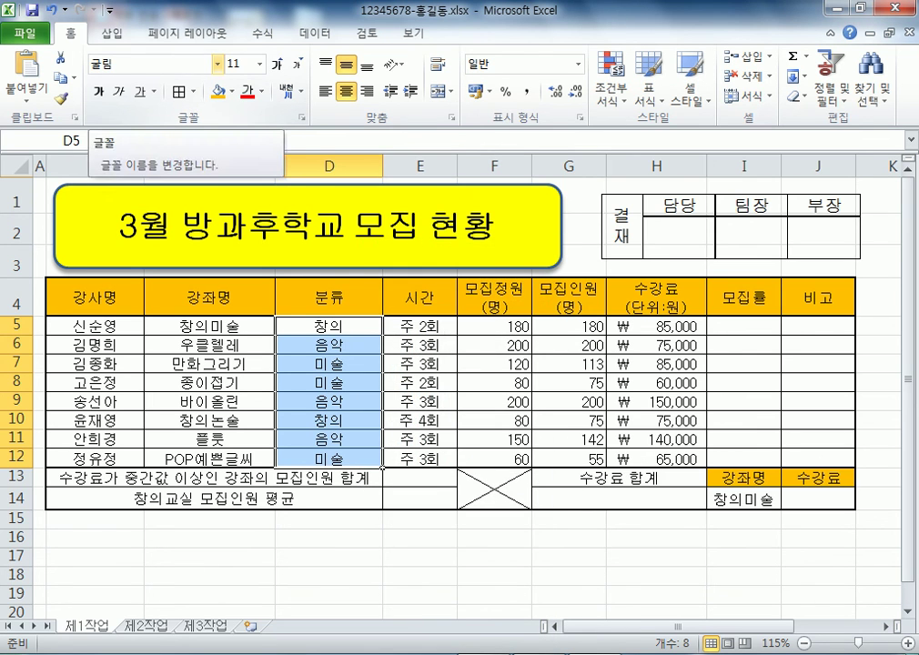
Open Format Cells at the Custom number category, then start a new note line
{"action": "key", "text": "ctrl+1"}
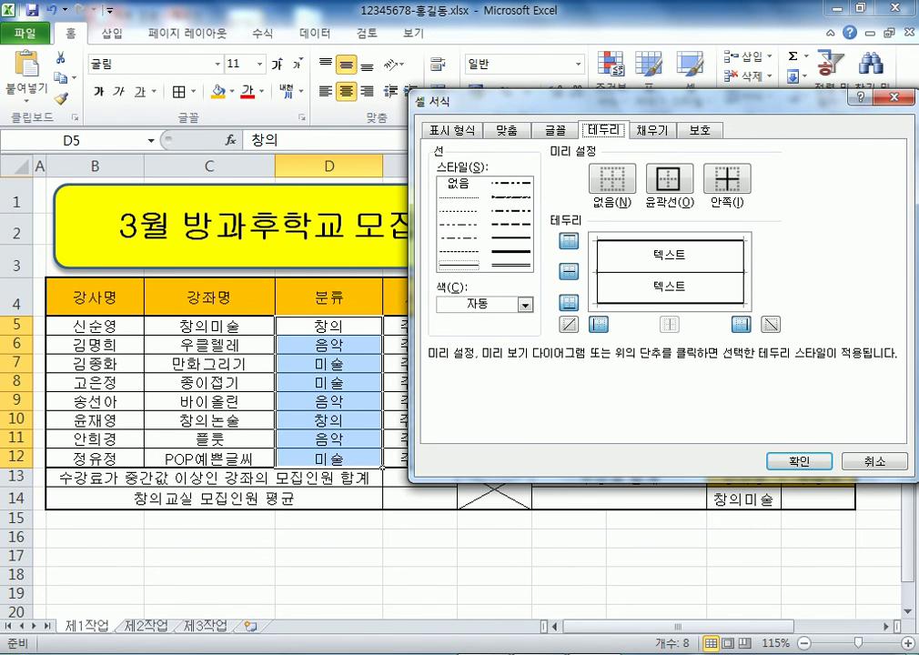
{"action": "key", "text": "ctrl+shift+Tab"}
{"action": "key", "text": "ctrl+shift+Tab"}
{"action": "key", "text": "ctrl+shift+Tab"}
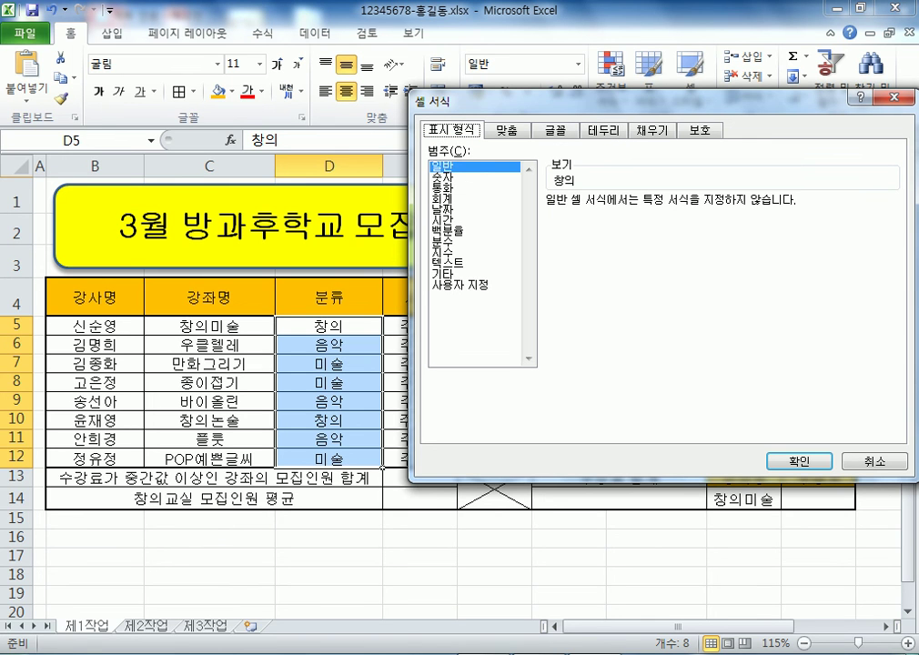
{"action": "left_click", "coordinate": [474, 285]}
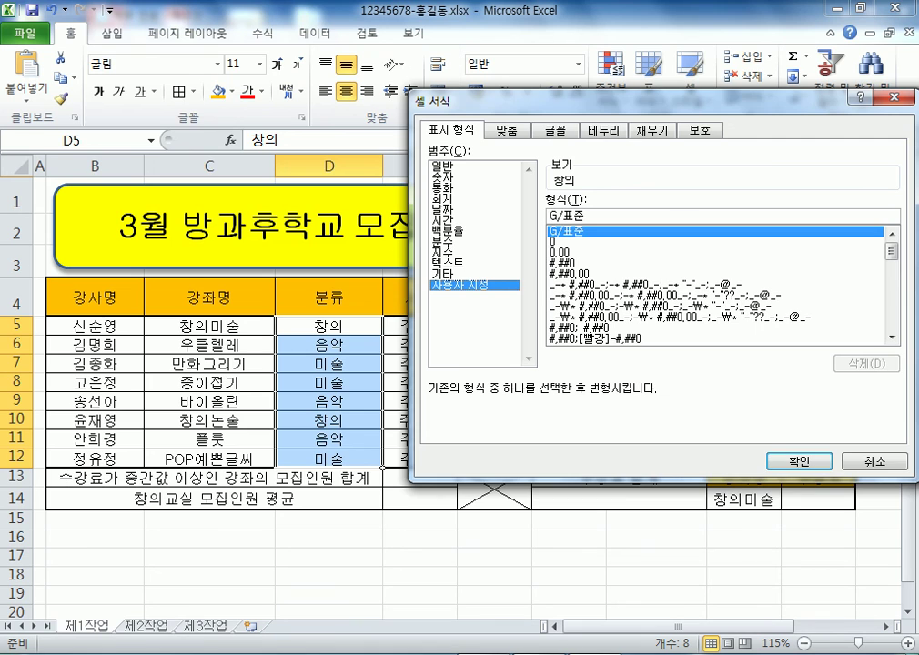
{"action": "key", "text": "alt+Tab"}
{"action": "key", "text": "Return"}
{"action": "key", "text": "Return"}
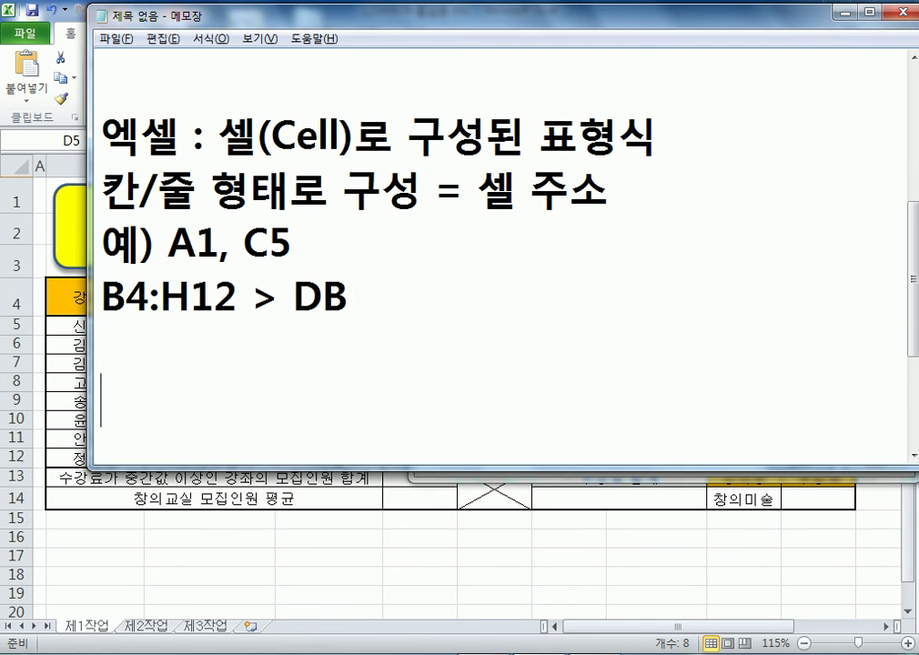
Type the note lines '창의 > 창의교실' and '음악 > 음악교실'
{"action": "type", "text": "ckddml"}
{"action": "key", "text": "shift+Home"}
{"action": "type", "text": "창의"}
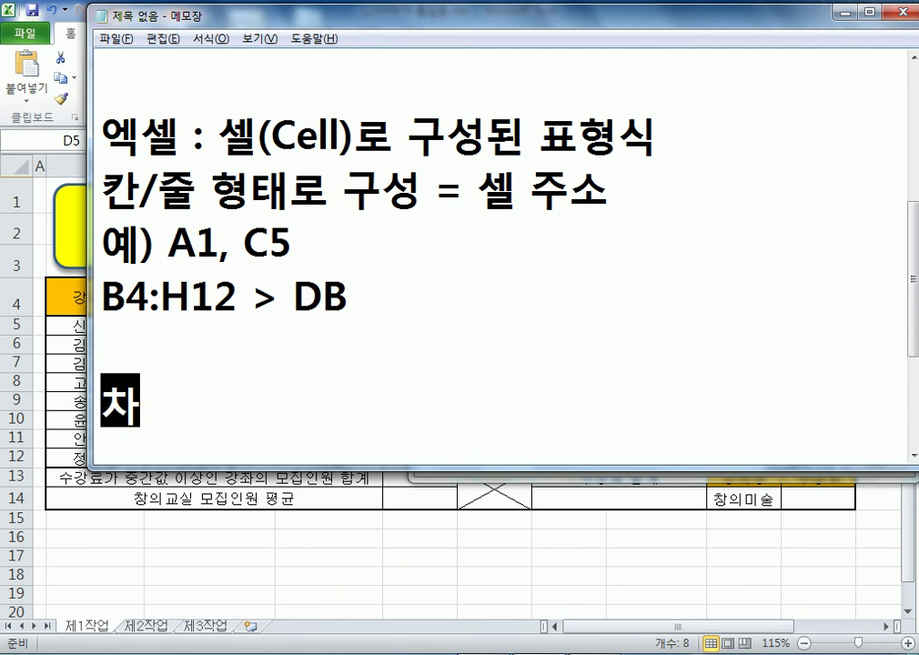
{"action": "type", "text": " >?"}
{"action": "key", "text": "BackSpace"}
{"action": "type", "text": "\\"}
{"action": "key", "text": "BackSpace"}
{"action": "type", "text": "창의교실"}
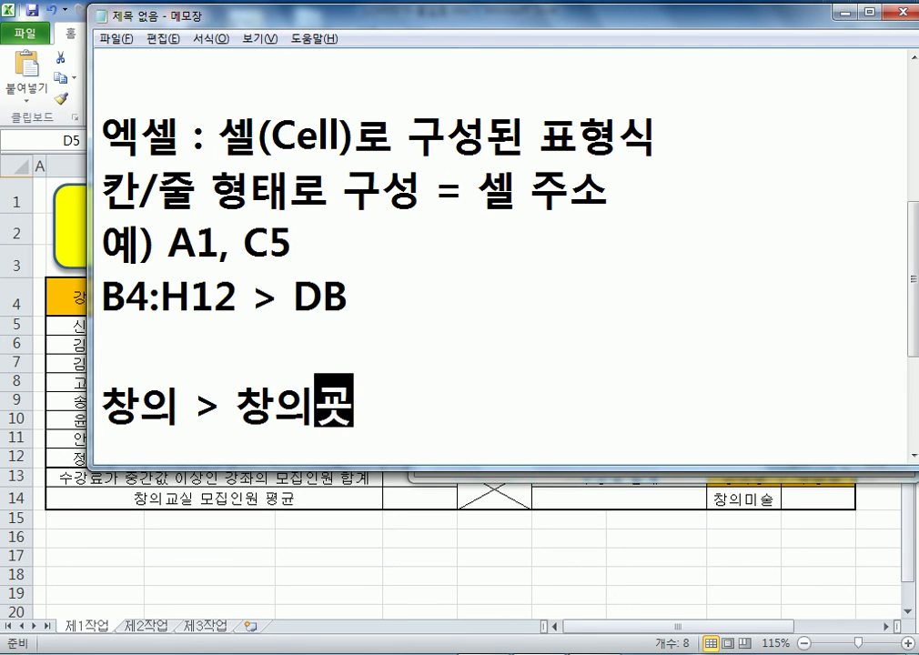
{"action": "key", "text": "Return"}
{"action": "type", "text": "ㅇ음악 ?"}
{"action": "key", "text": "BackSpace"}
{"action": "type", "text": "?"}
{"action": "key", "text": "BackSpace"}
{"action": "type", "text": "> "}
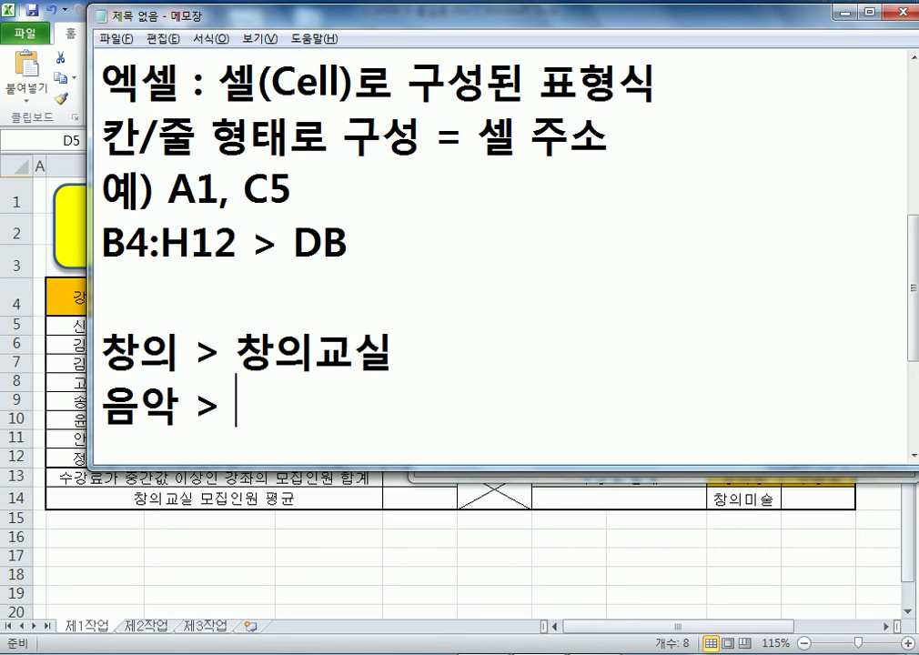
{"action": "type", "text": "음악교실"}
{"action": "key", "text": "Return"}
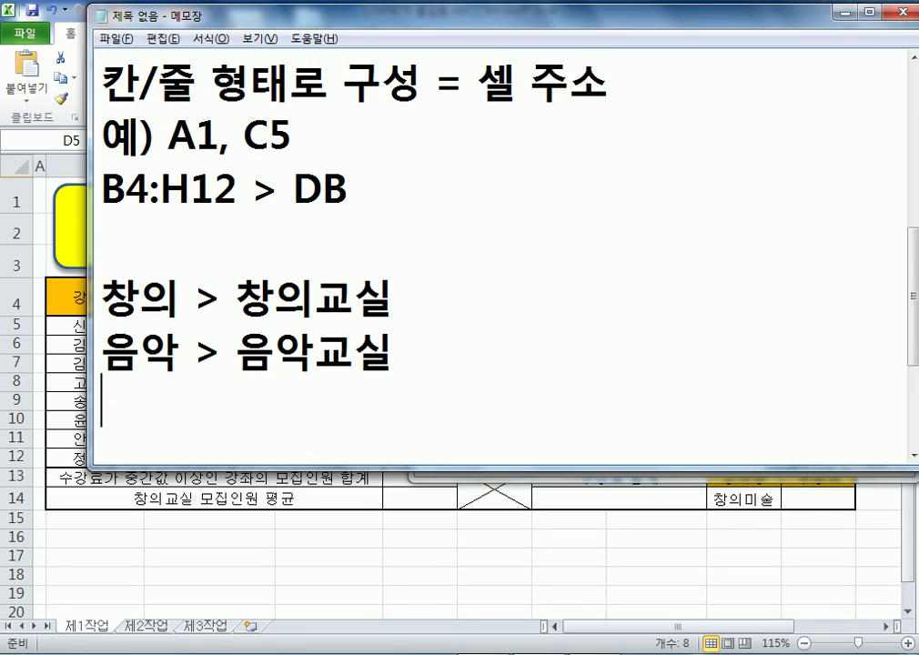
Add 'OO > OO교실' and '이미 입력한 문자를 @ 기호로 대신한다.', then return to Excel
{"action": "type", "text": "O"}
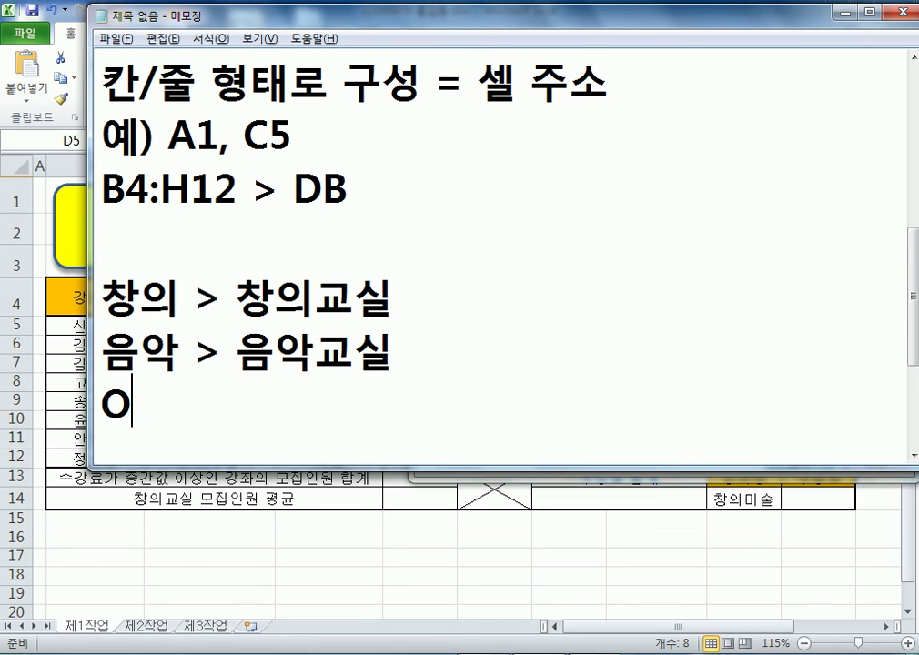
{"action": "type", "text": "O > OO"}
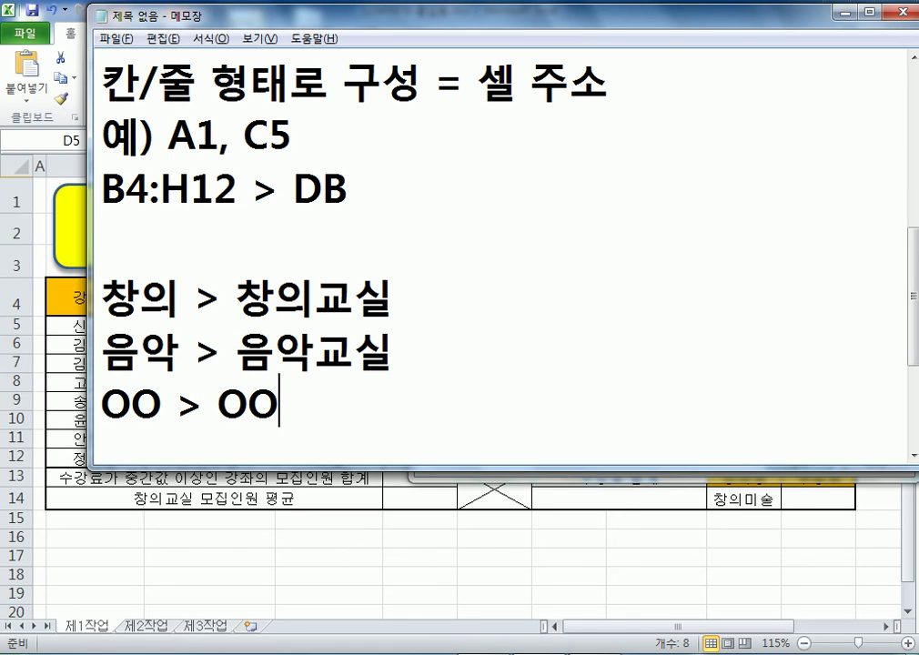
{"action": "type", "text": "곳실"}
{"action": "key", "text": "Return"}
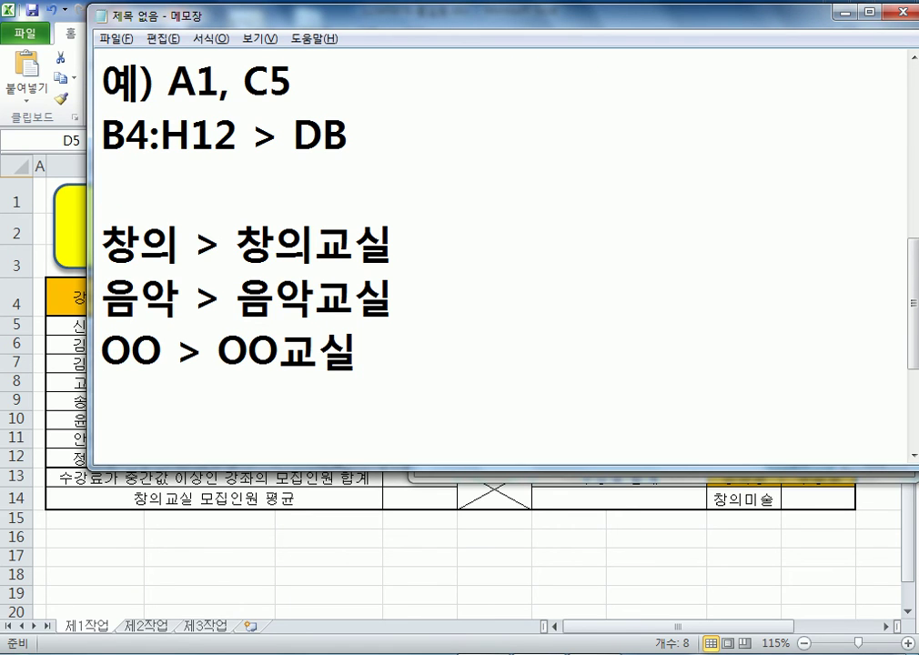
{"action": "type", "text": "ㅇ이미 입력"}
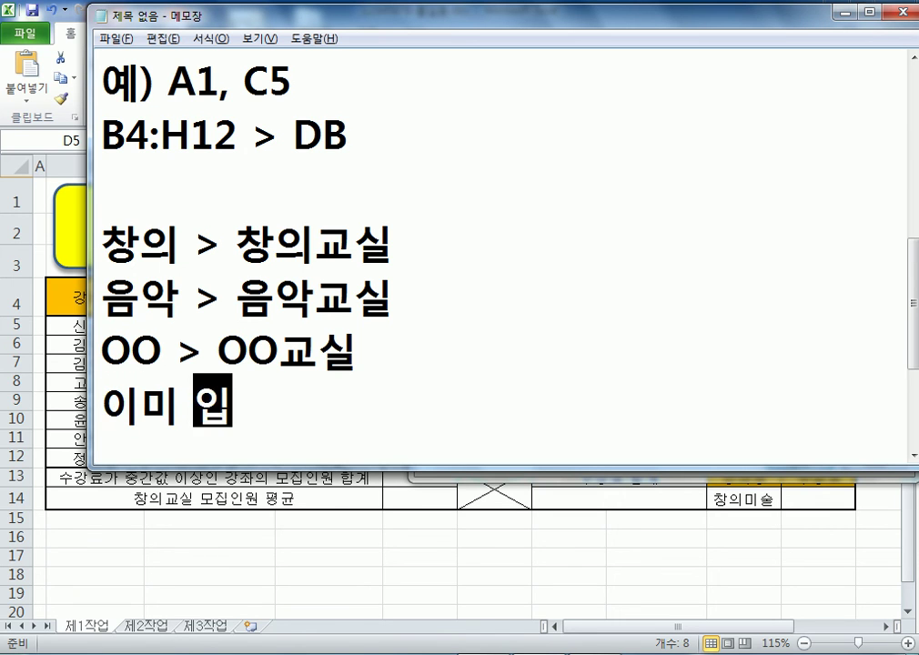
{"action": "type", "text": "한 문자를"}
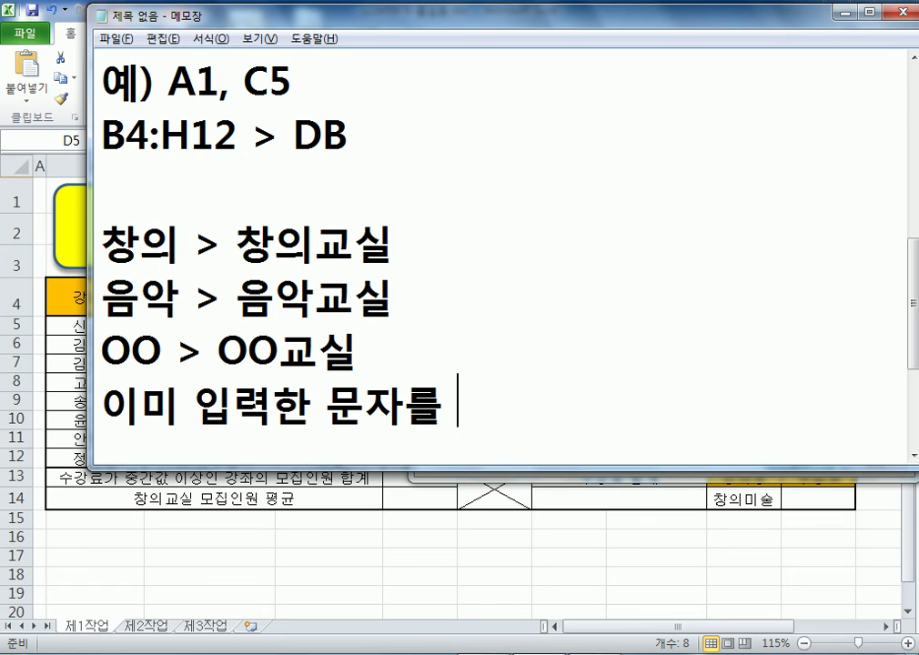
{"action": "type", "text": " @"}
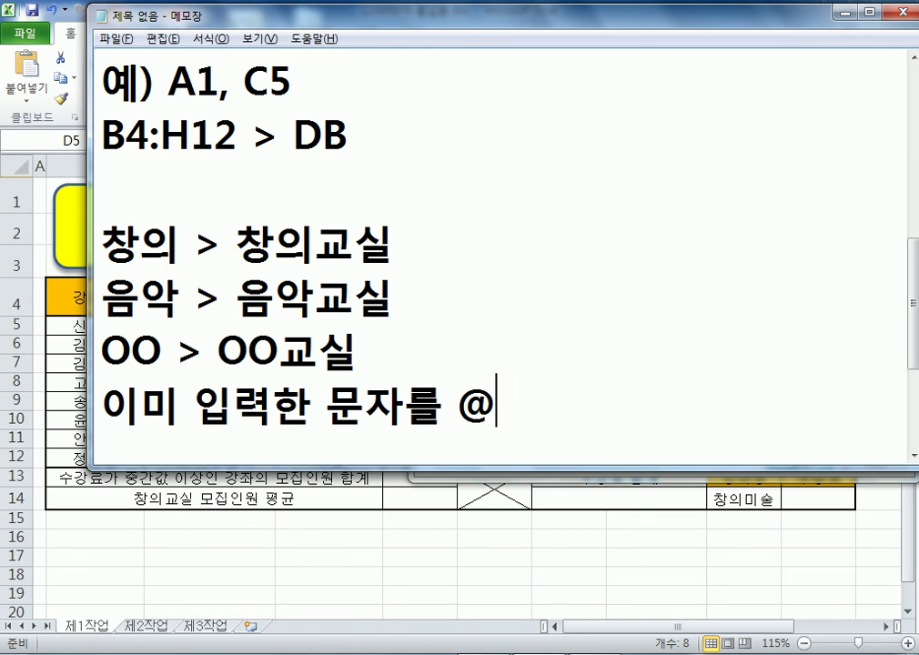
{"action": "type", "text": " rl"}
{"action": "key", "text": "BackSpace"}
{"action": "key", "text": "BackSpace"}
{"action": "key", "text": "Hangul"}
{"action": "type", "text": "기"}
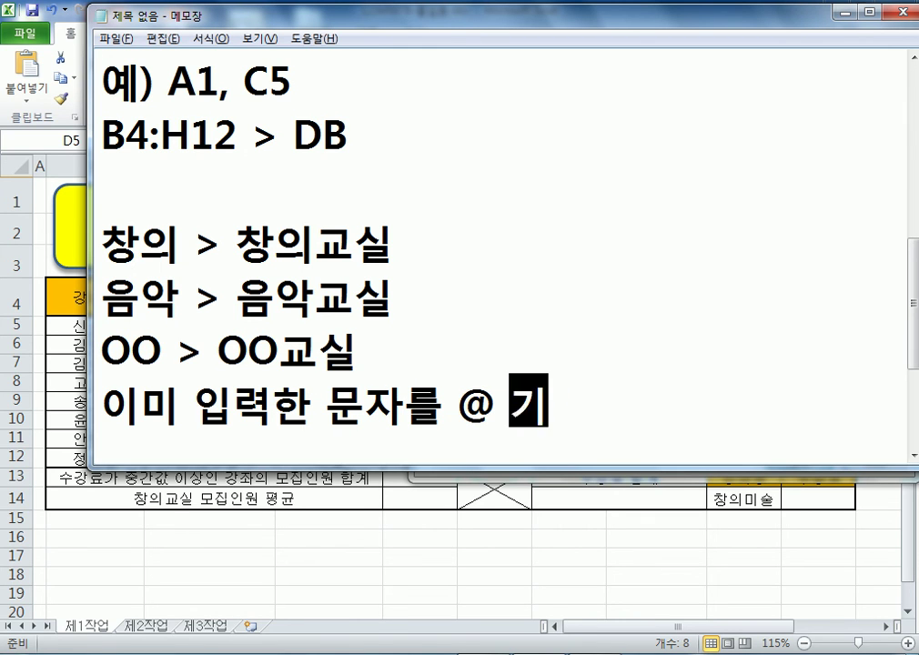
{"action": "type", "text": "호로 대신한다."}
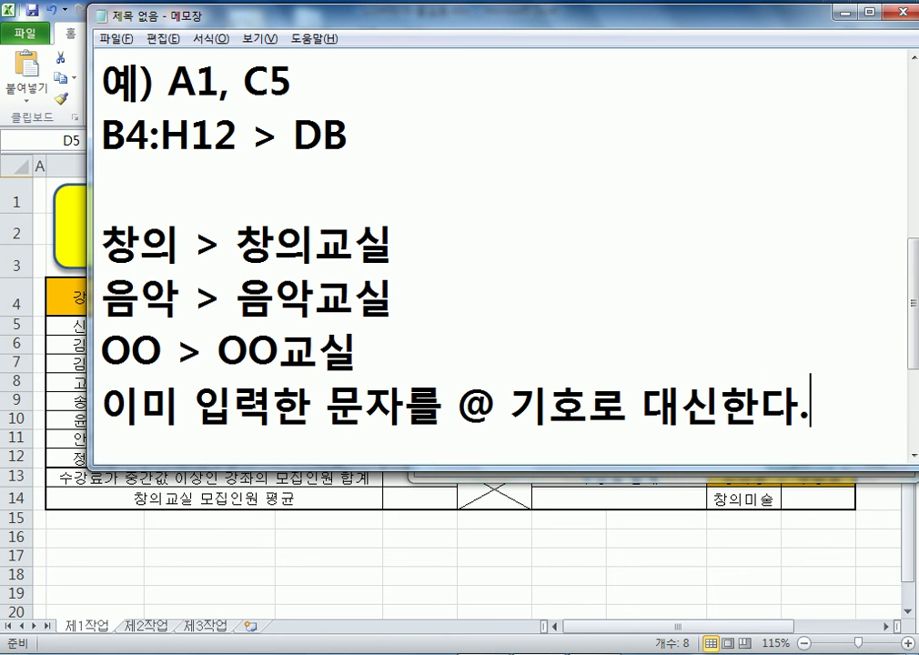
{"action": "key", "text": "alt+Tab"}
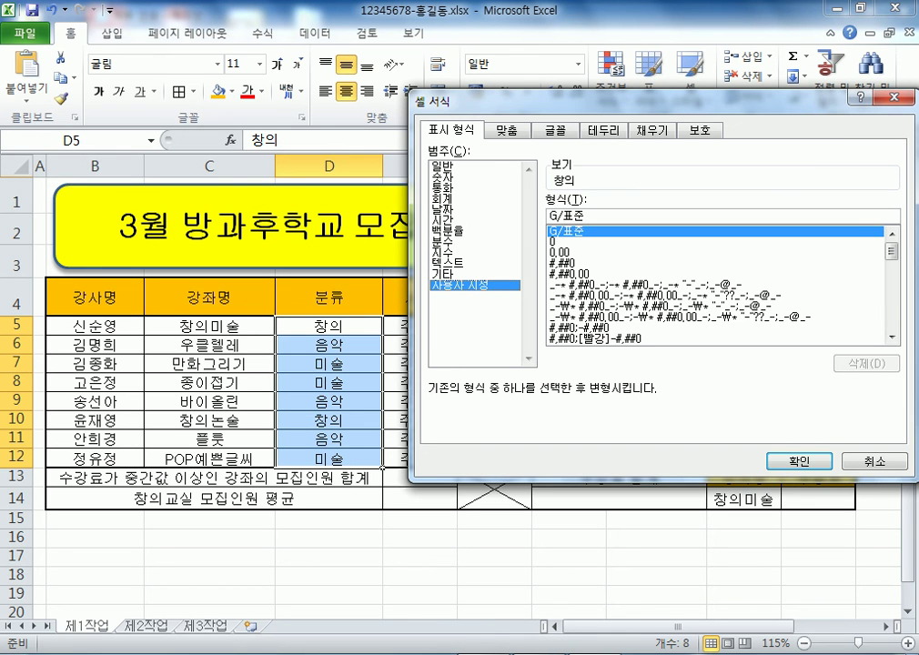
{"action": "left_click", "coordinate": [714, 252]}
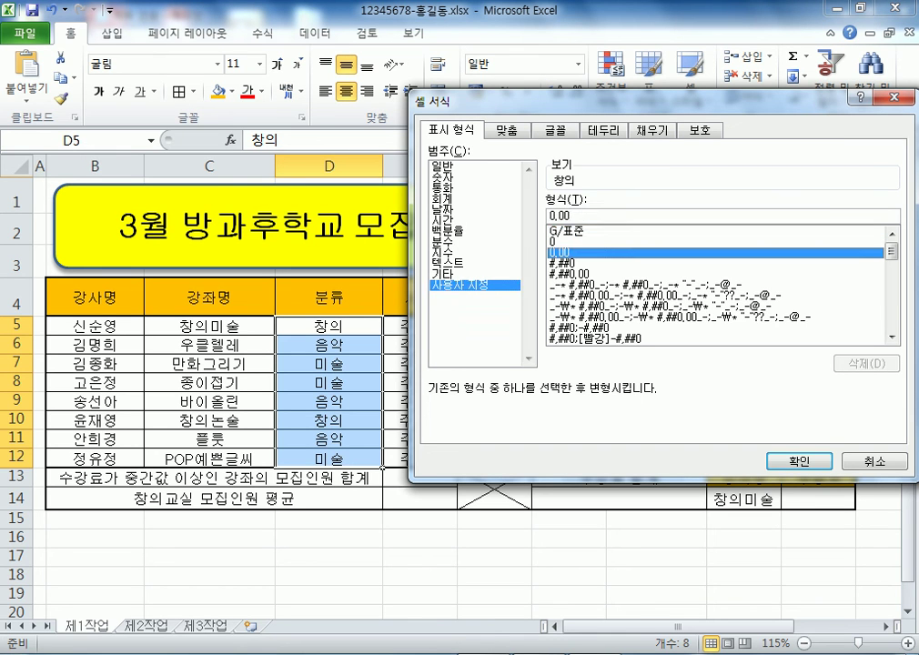
{"action": "left_click", "coordinate": [714, 263]}
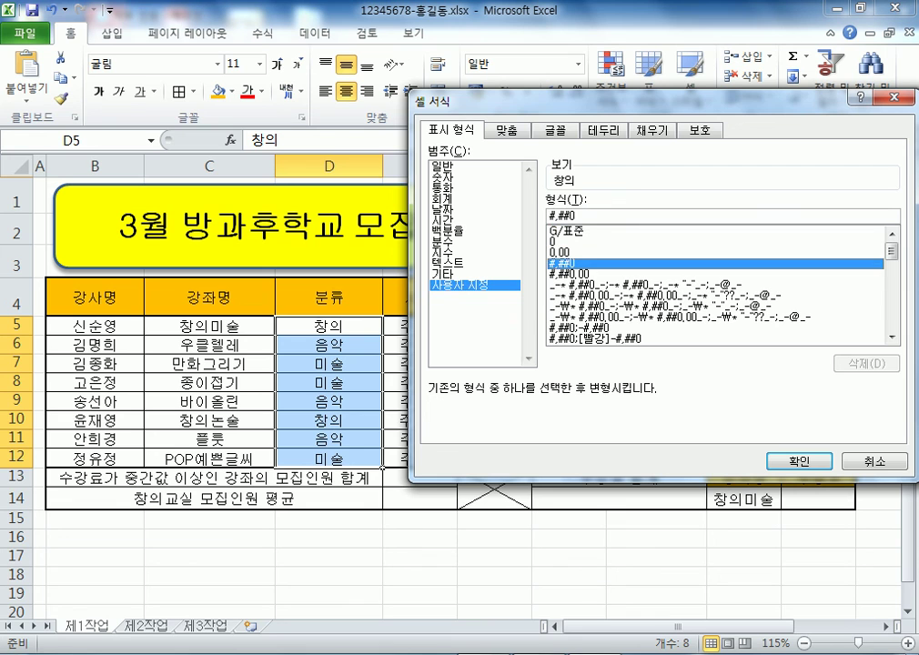
{"action": "left_click", "coordinate": [714, 272]}
{"action": "left_click", "coordinate": [714, 284]}
{"action": "left_click", "coordinate": [714, 295]}
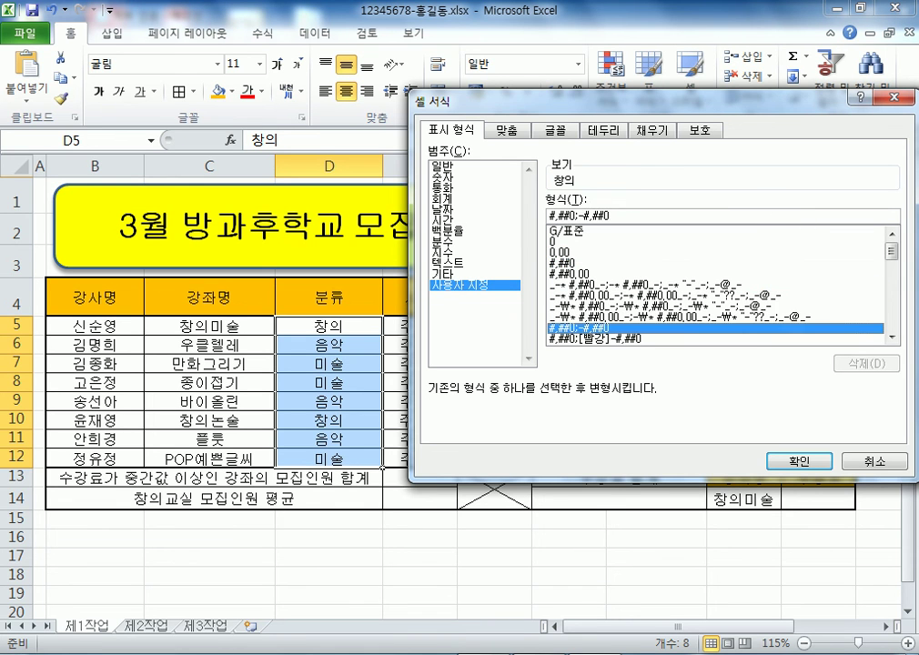
{"action": "left_click", "coordinate": [714, 252]}
{"action": "key", "text": "shift+Tab"}
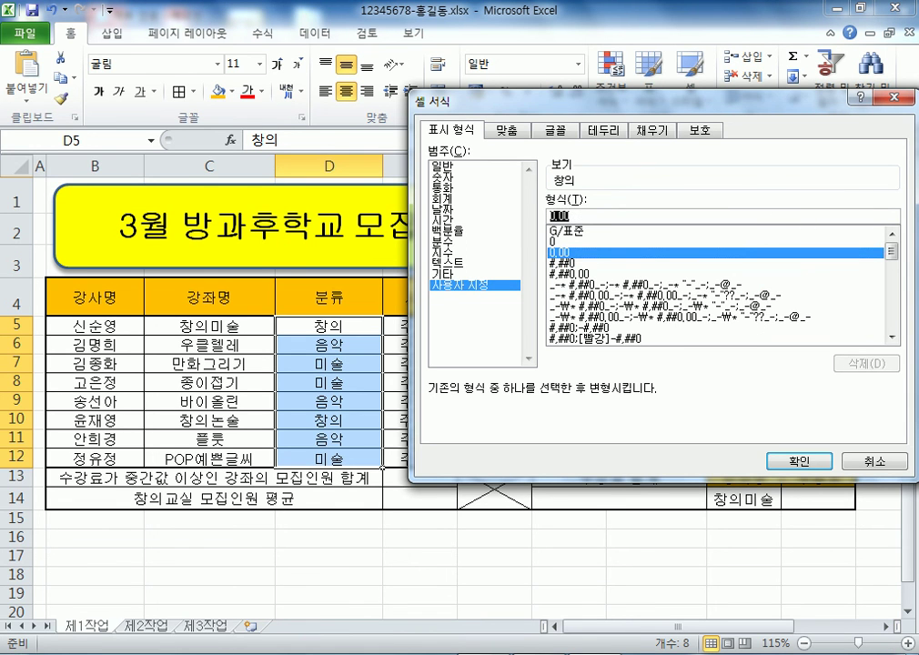
{"action": "type", "text": "@"}
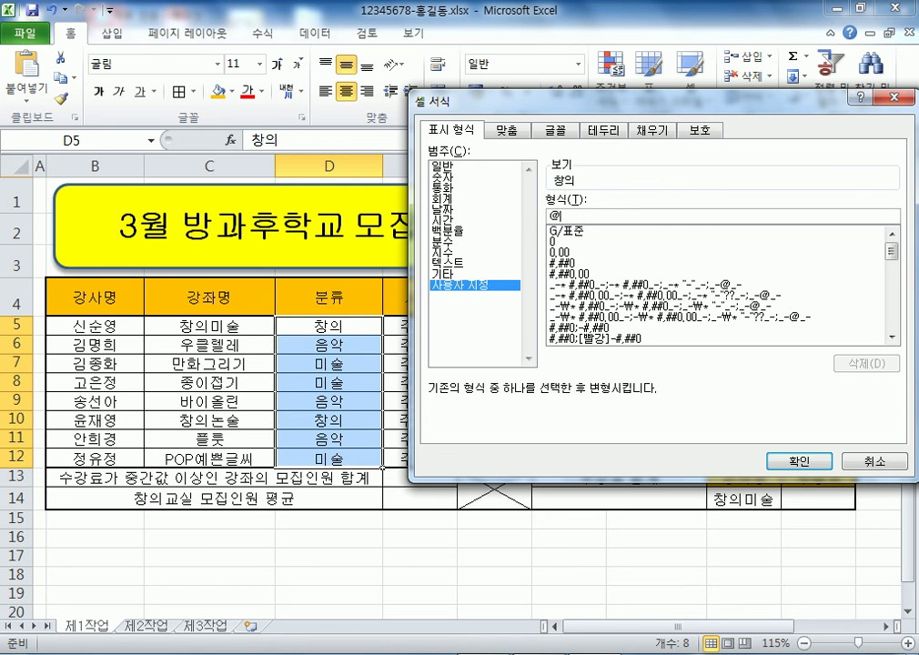
{"action": "type", "text": "ryl"}
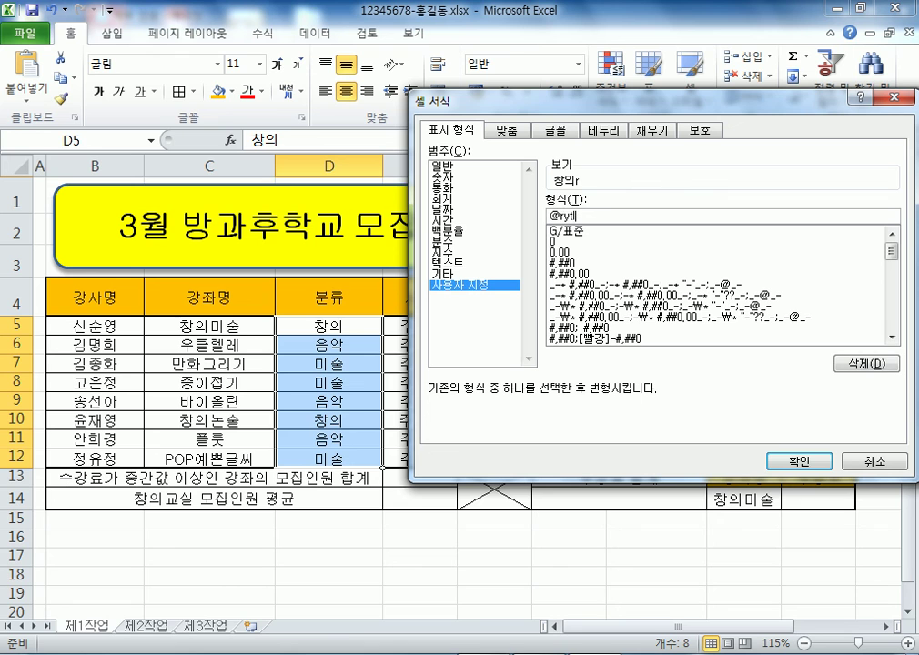
{"action": "key", "text": "BackSpace"}
{"action": "key", "text": "BackSpace"}
{"action": "key", "text": "BackSpace"}
{"action": "type", "text": "교실"}
{"action": "key", "text": "alt+Tab"}
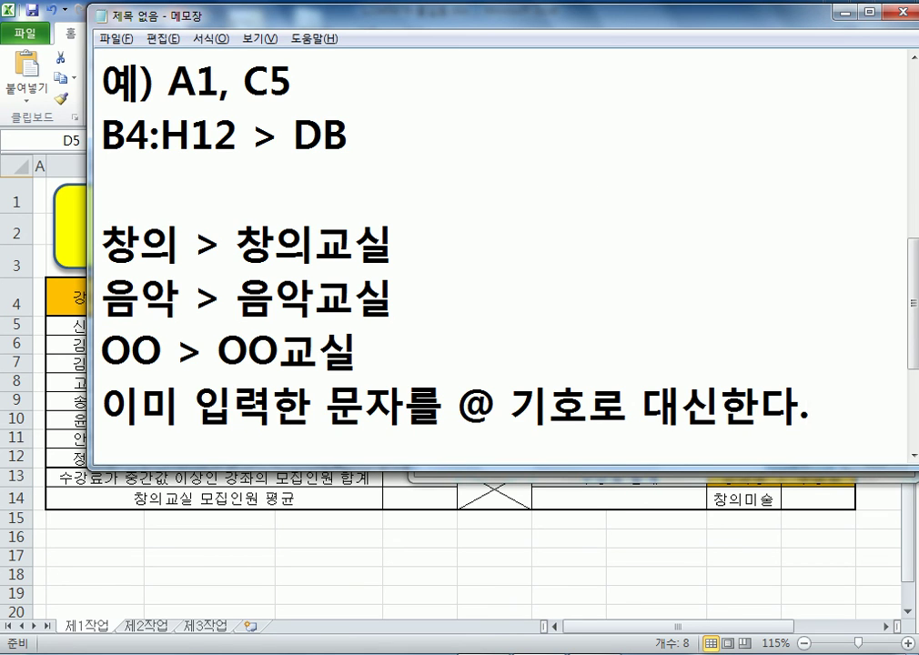
{"action": "key", "text": "Return"}
{"action": "type", "text": "@"}
{"action": "type", "text": "실"}
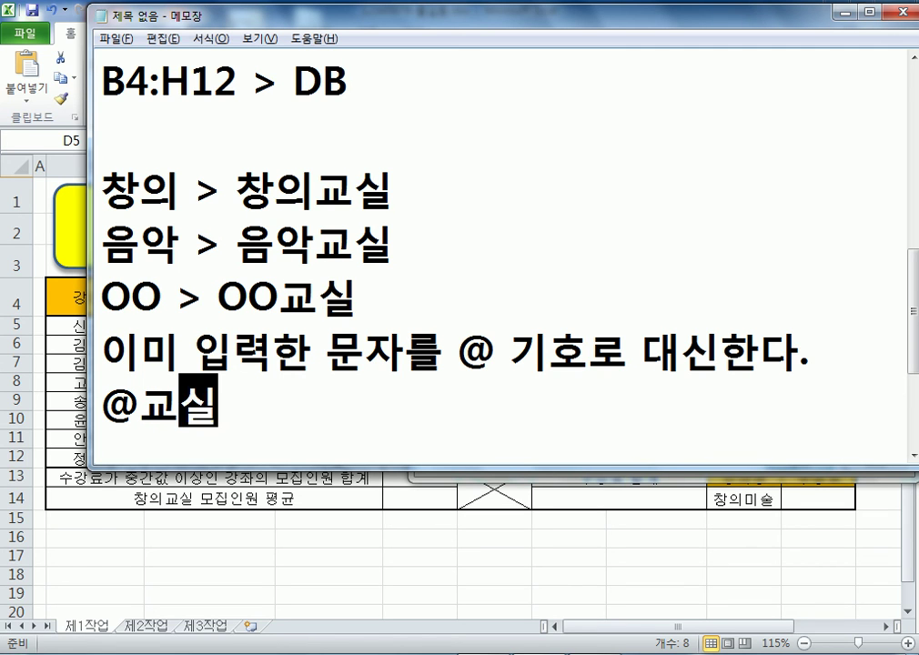
{"action": "key", "text": "Return"}
{"action": "key", "text": "Up"}
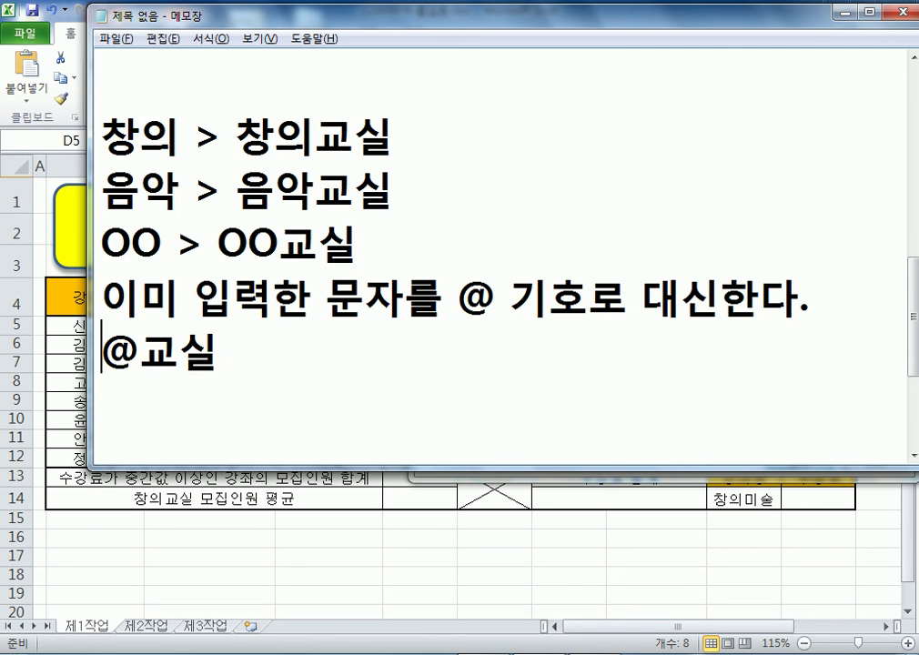
{"action": "key", "text": "shift+Right"}
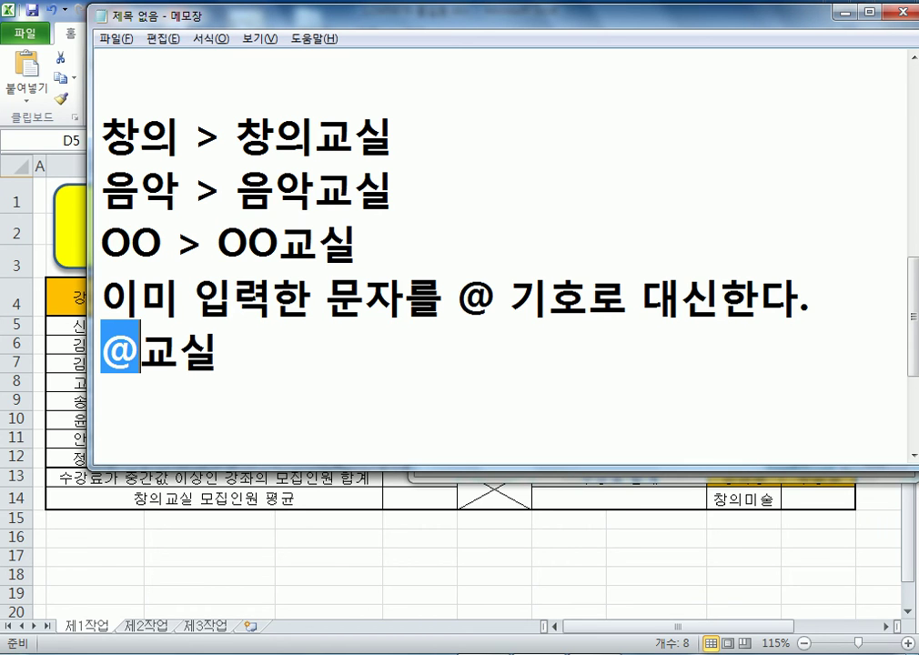
{"action": "left_click", "coordinate": [101, 392]}
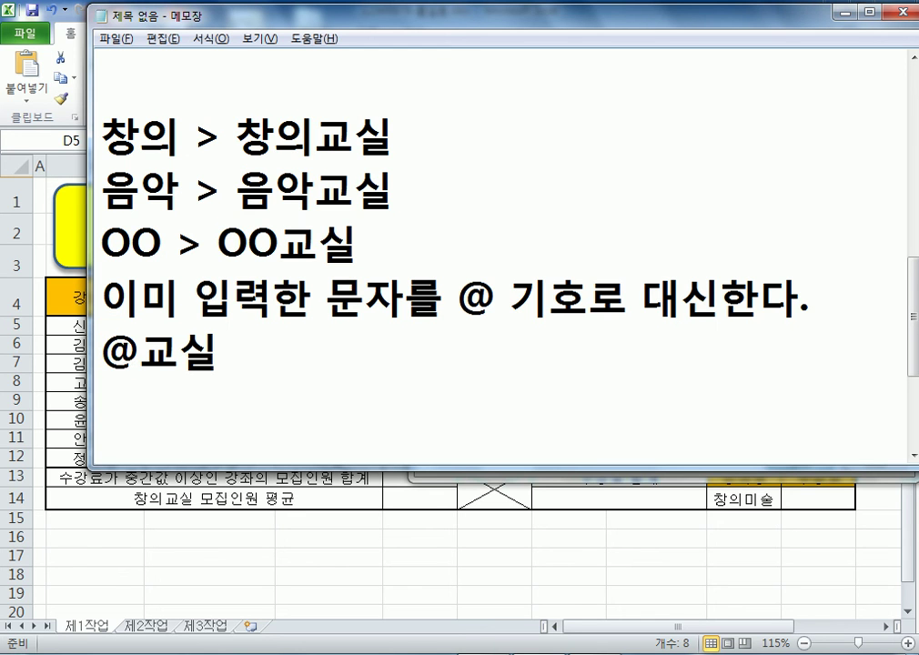
{"action": "key", "text": "alt+Tab"}
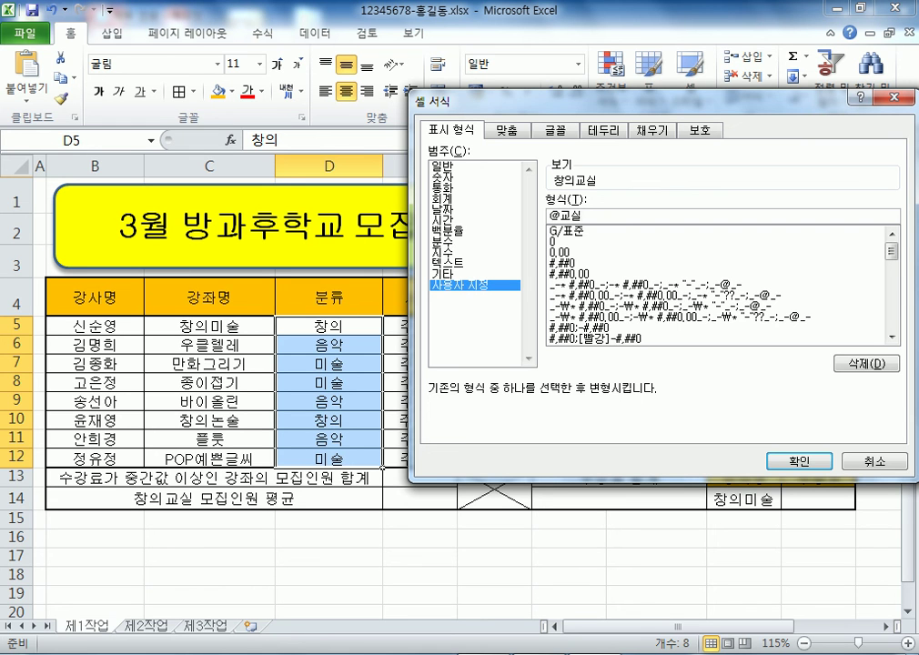
{"action": "left_click", "coordinate": [799, 461]}
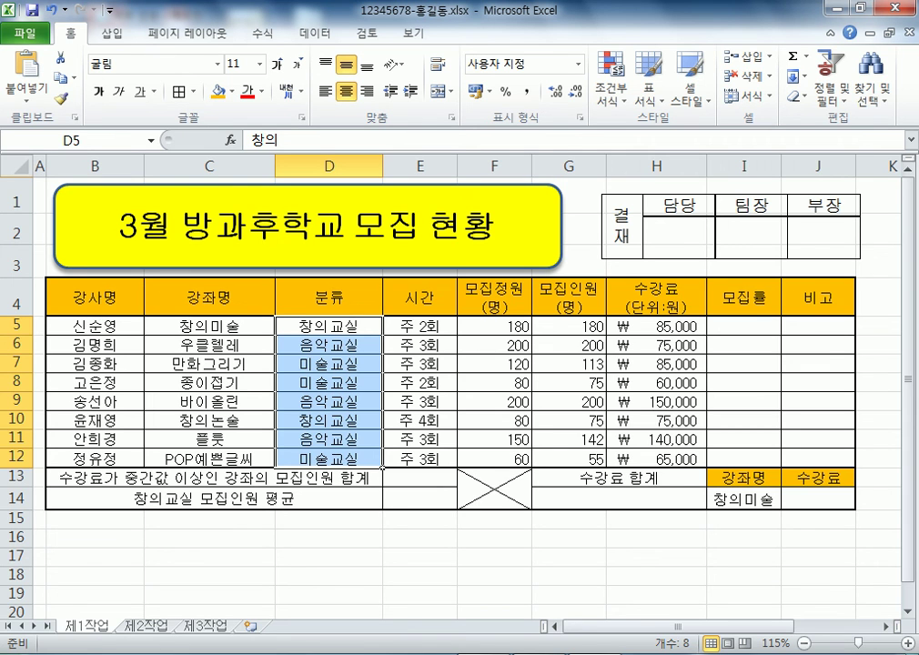
{"action": "left_click", "coordinate": [40, 195]}
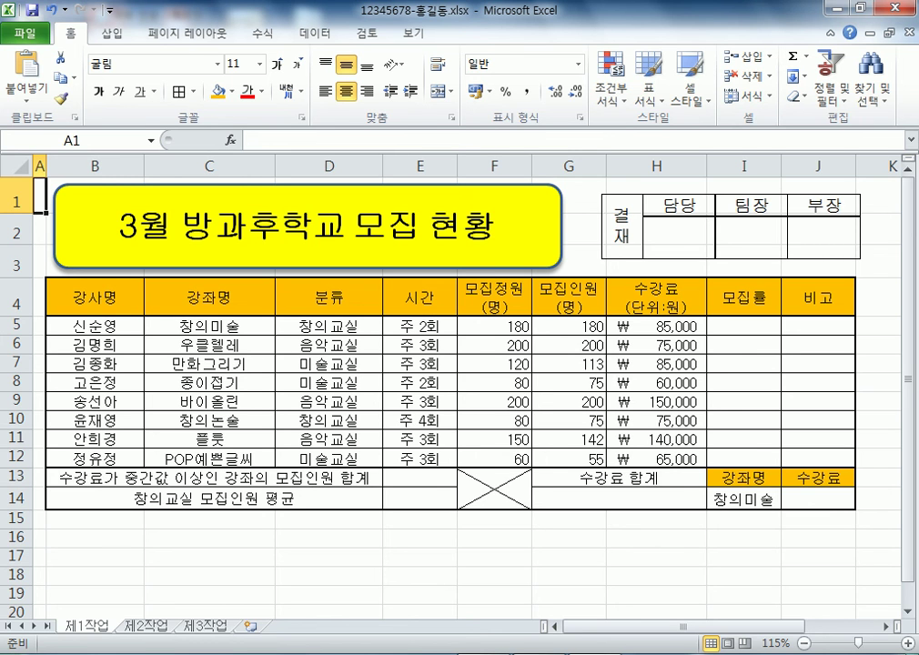
{"action": "key", "text": "ctrl+a"}
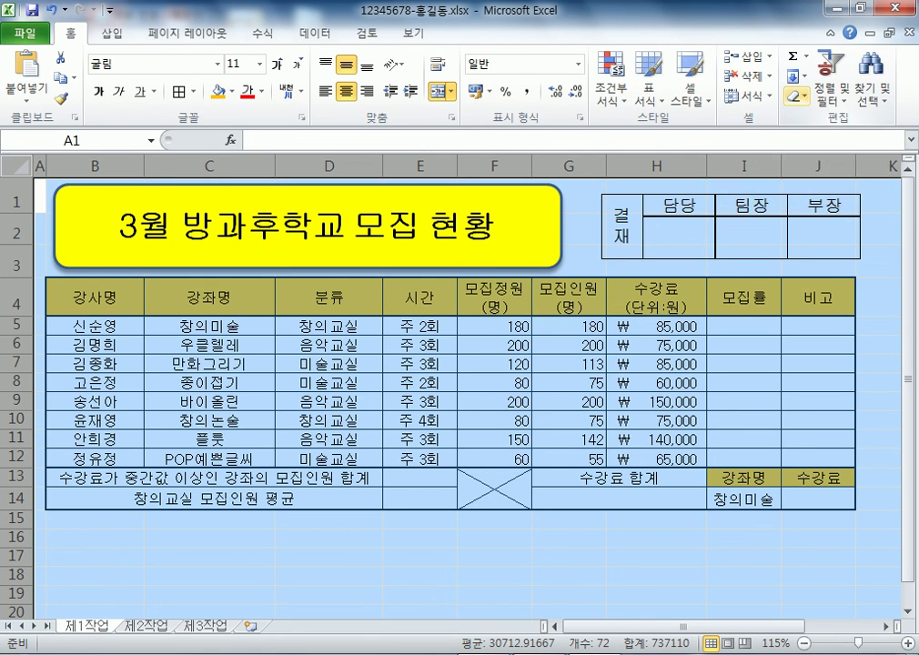
Clear all formatting from the whole worksheet
{"action": "left_click", "coordinate": [794, 95]}
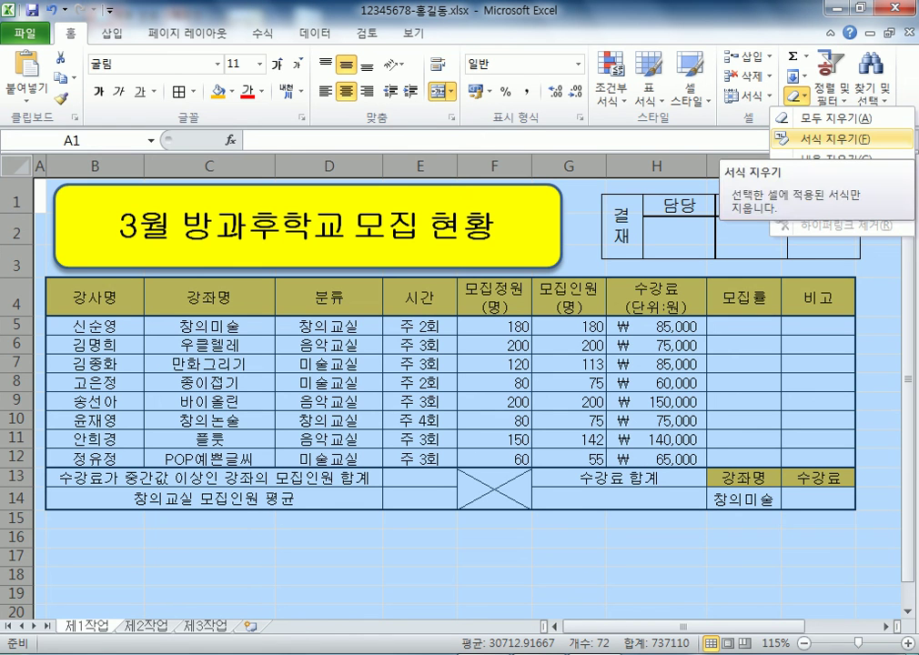
{"action": "left_click", "coordinate": [823, 139]}
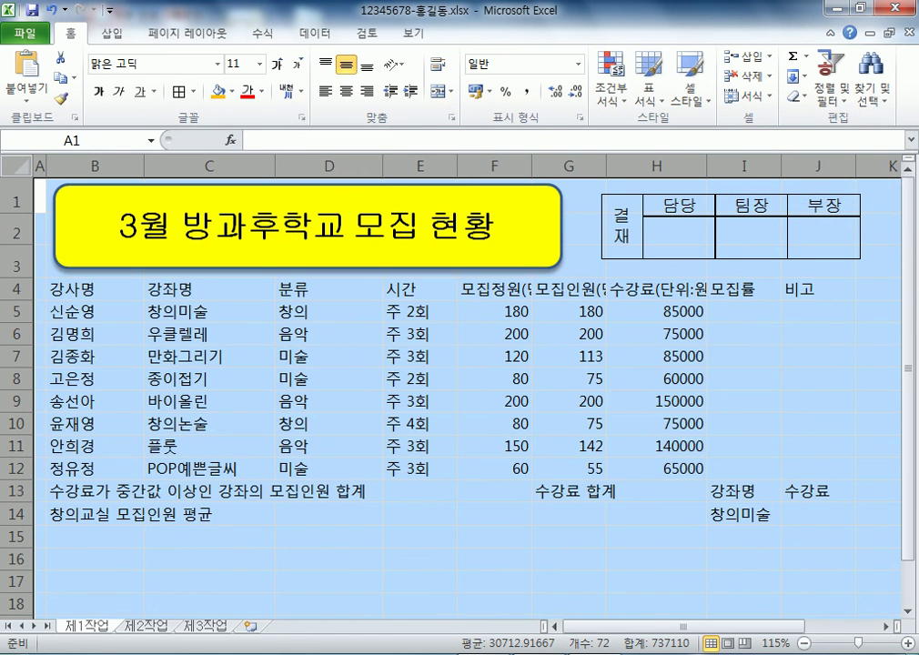
{"action": "left_click", "coordinate": [328, 536]}
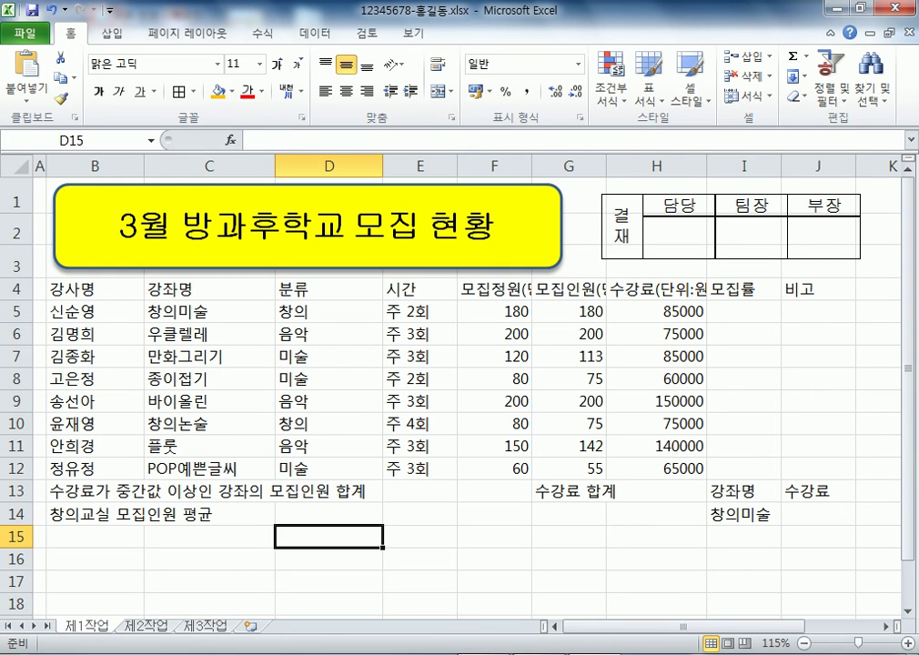
Delete the approval-box picture and the yellow title shape
{"action": "left_click", "coordinate": [673, 207]}
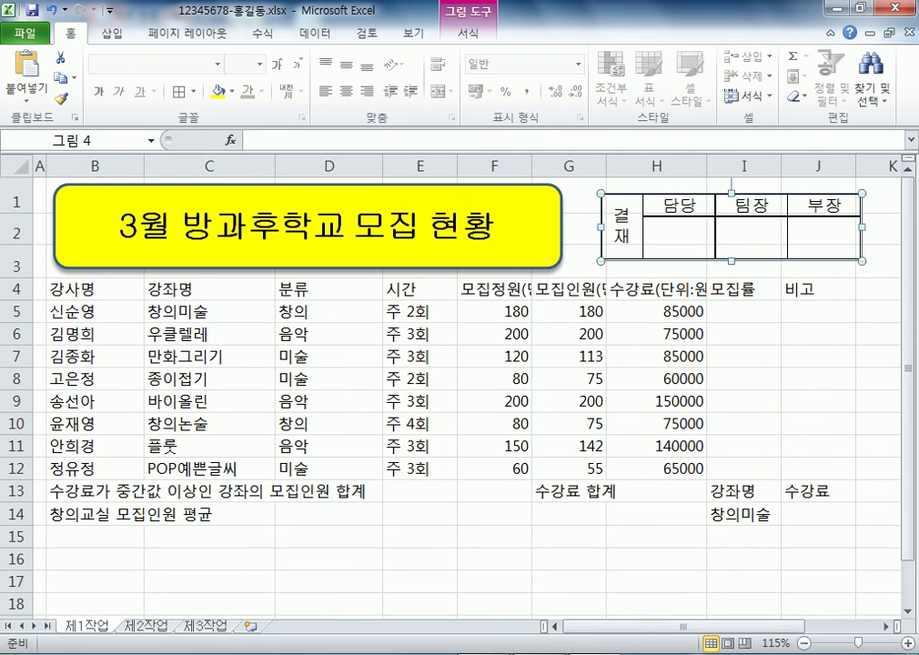
{"action": "key", "text": "Delete"}
{"action": "left_click", "coordinate": [307, 225]}
{"action": "key", "text": "Delete"}
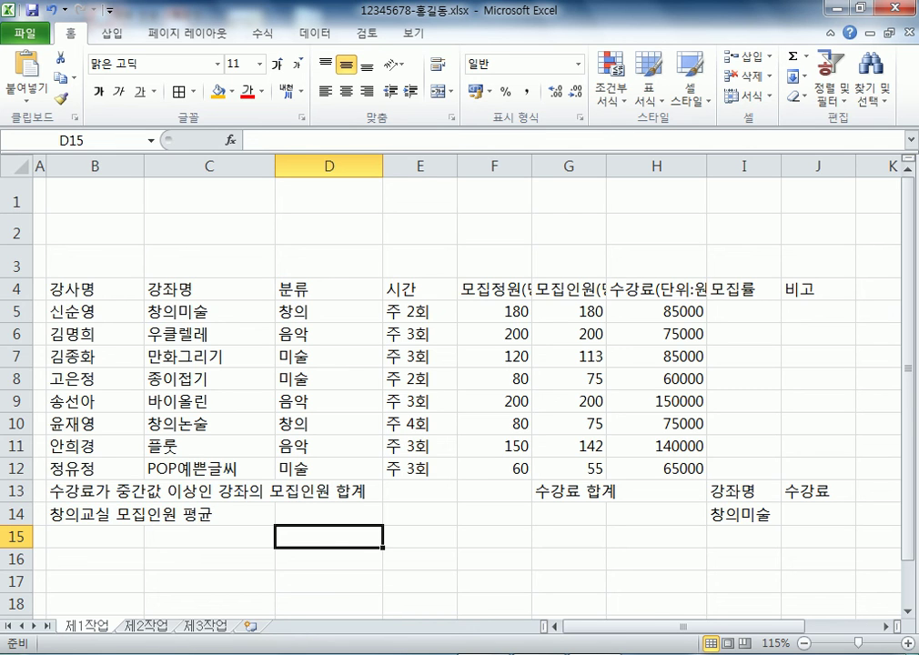
{"action": "left_click", "coordinate": [494, 289]}
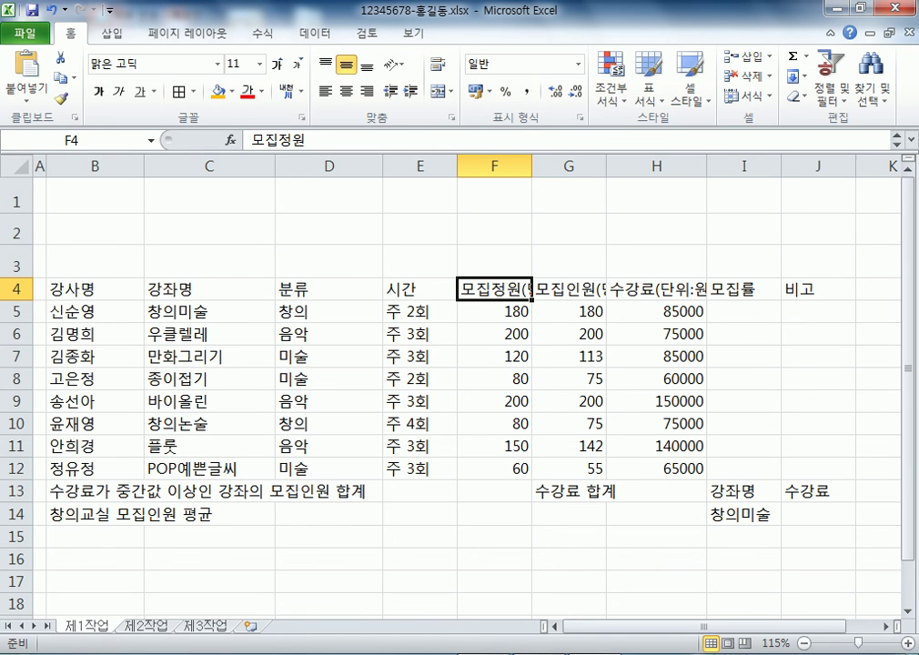
Wrap the G4 and H4 headers so (명) and (단위:원) sit on a second line
{"action": "key", "text": "F2"}
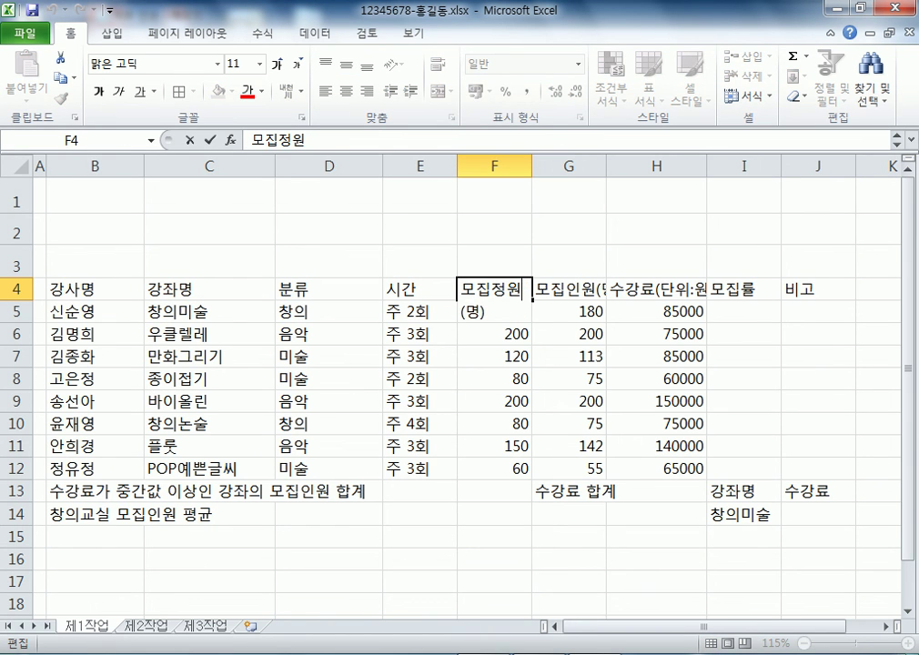
{"action": "key", "text": "Return"}
{"action": "key", "text": "Up"}
{"action": "key", "text": "Right"}
{"action": "key", "text": "F2"}
{"action": "key", "text": "Left"}
{"action": "key", "text": "Left"}
{"action": "key", "text": "Left"}
{"action": "key", "text": "alt+Return"}
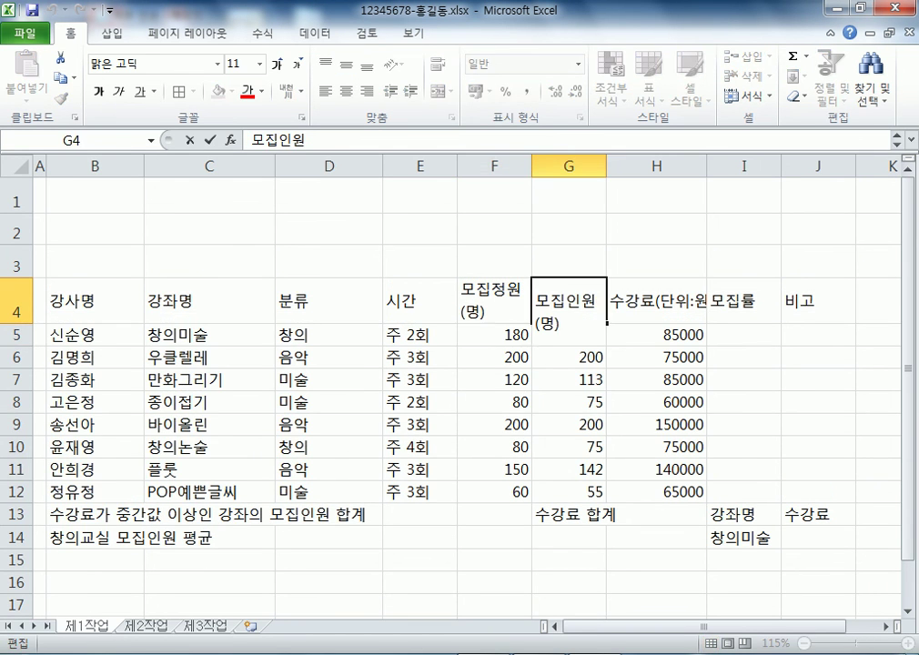
{"action": "key", "text": "Return"}
{"action": "key", "text": "Up"}
{"action": "key", "text": "Right"}
{"action": "key", "text": "F2"}
{"action": "key", "text": "Left"}
{"action": "key", "text": "Left"}
{"action": "key", "text": "Left"}
{"action": "key", "text": "Left"}
{"action": "key", "text": "Left"}
{"action": "key", "text": "Left"}
{"action": "key", "text": "alt+Return"}
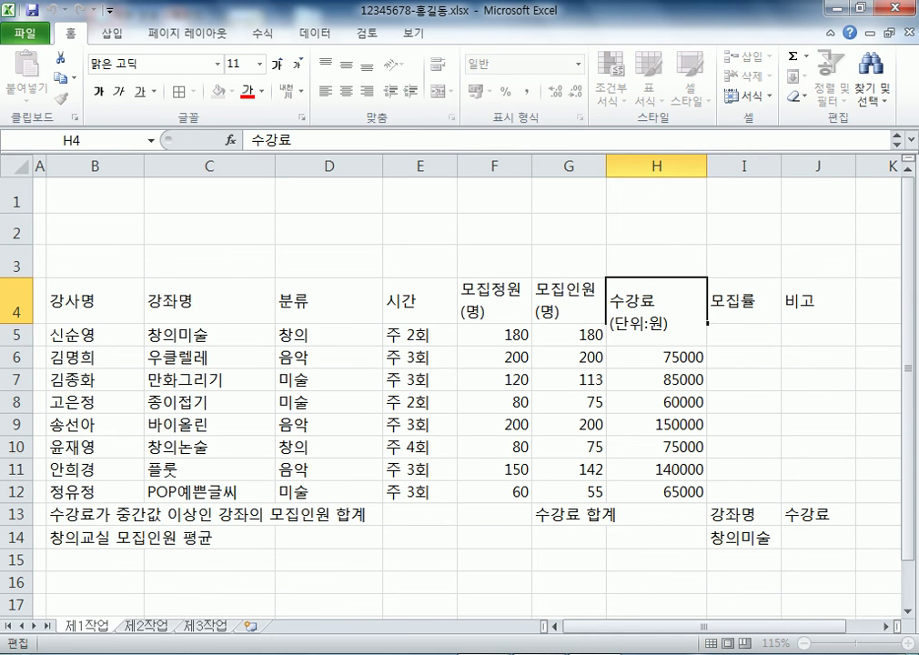
{"action": "key", "text": "Return"}
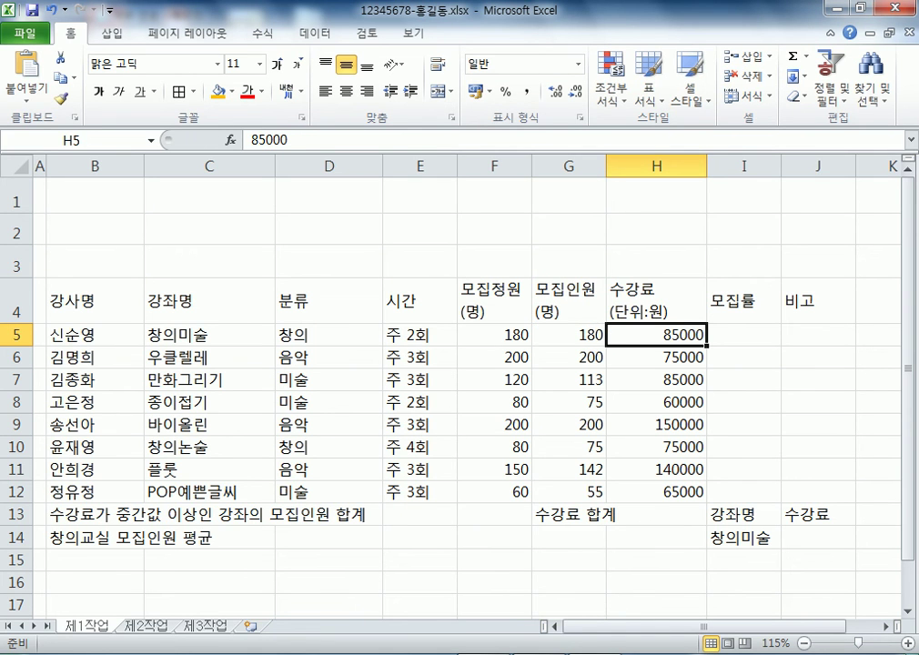
Wrap the F4 header so (명) sits on its own second line
{"action": "key", "text": "Up"}
{"action": "key", "text": "Left"}
{"action": "key", "text": "Left"}
{"action": "key", "text": "F2"}
{"action": "key", "text": "Left"}
{"action": "key", "text": "Left"}
{"action": "key", "text": "Left"}
{"action": "key", "text": "alt+Return"}
{"action": "key", "text": "Return"}
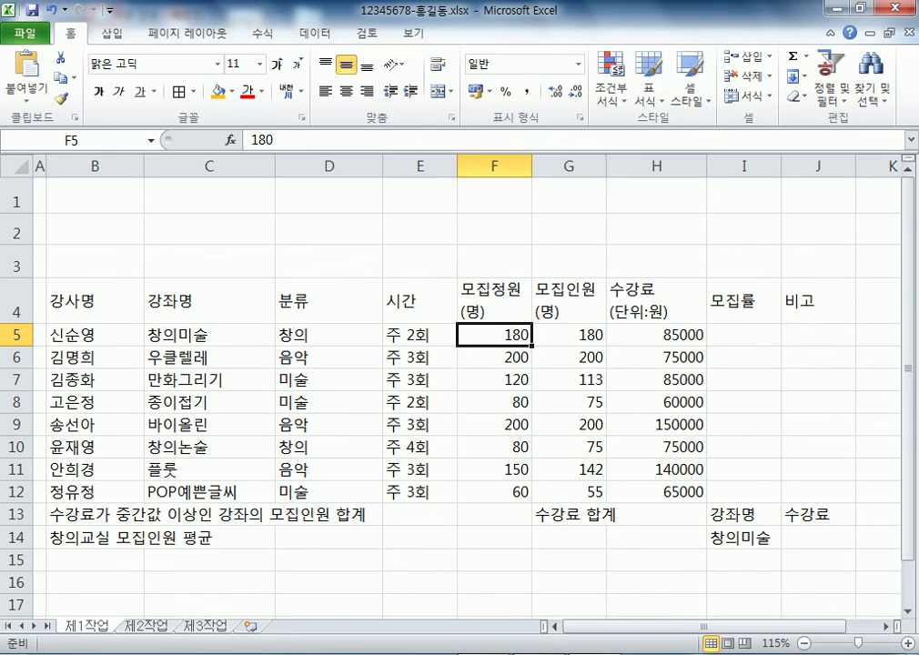
{"action": "key", "text": "ctrl+a"}
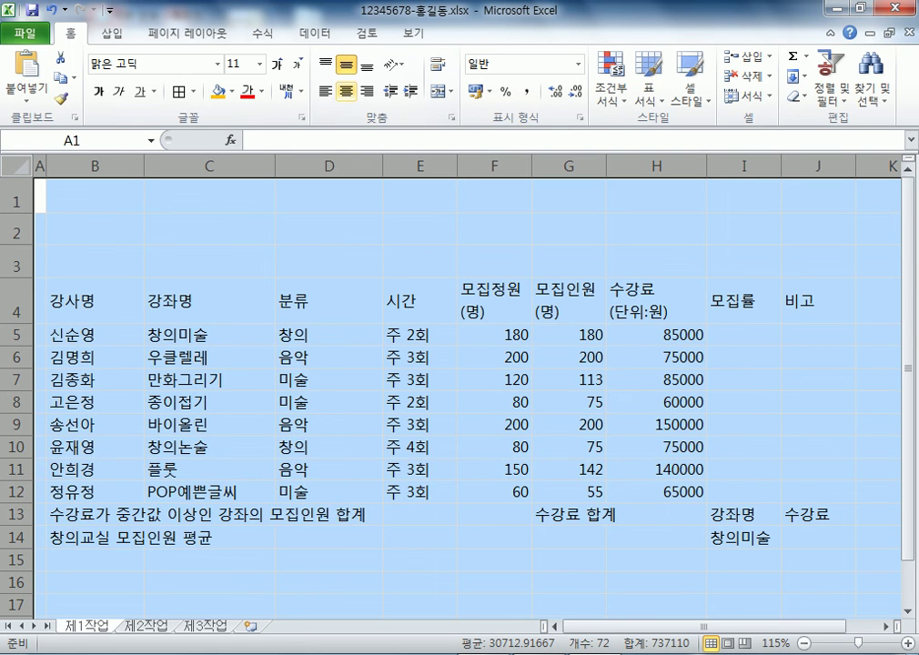
Center the contents of every cell on the sheet horizontally
{"action": "key", "text": "alt+h"}
{"action": "key", "text": "a"}
{"action": "key", "text": "c"}
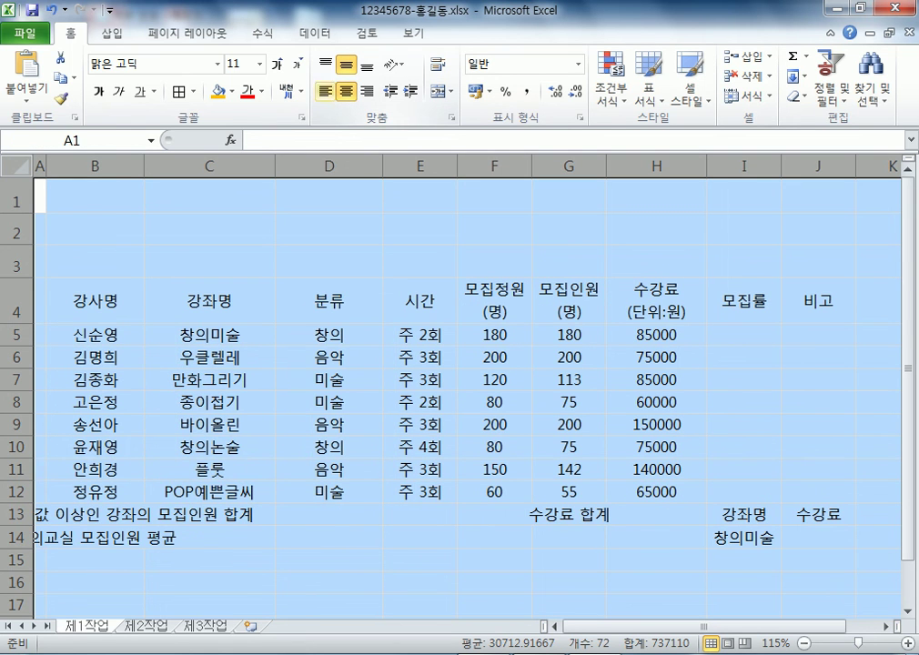
{"action": "key", "text": "alt+h"}
{"action": "key", "text": "f"}
{"action": "key", "text": "f"}
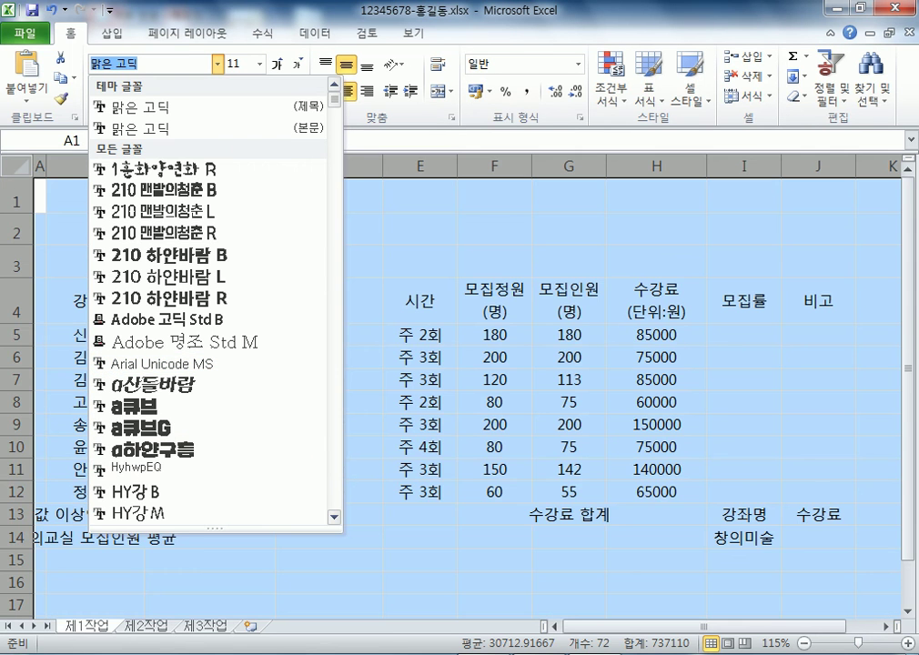
{"action": "key", "text": "Escape"}
{"action": "left_click", "coordinate": [419, 379]}
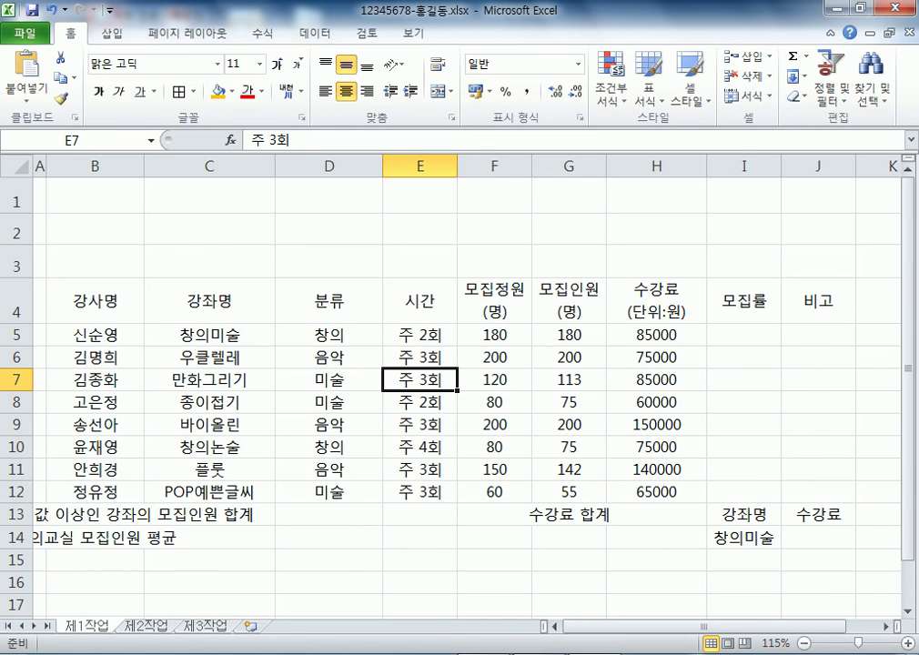
Merge and center B13:D13, B14:D14, G13:H13 and G14:H14
{"action": "left_click_drag", "start_coordinate": [94, 514], "coordinate": [329, 514]}
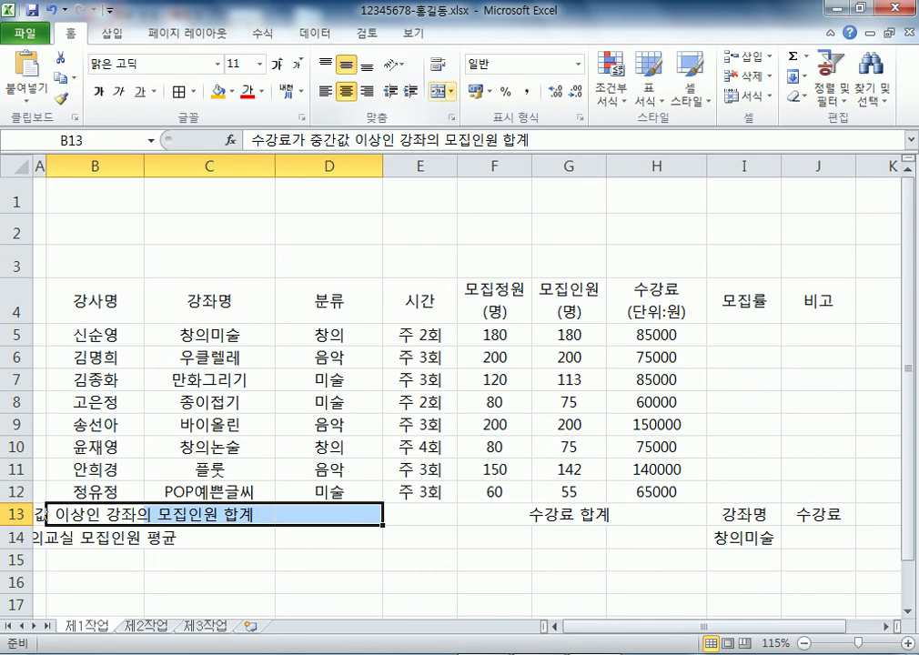
{"action": "left_click", "coordinate": [441, 91]}
{"action": "left_click_drag", "start_coordinate": [94, 536], "coordinate": [330, 536]}
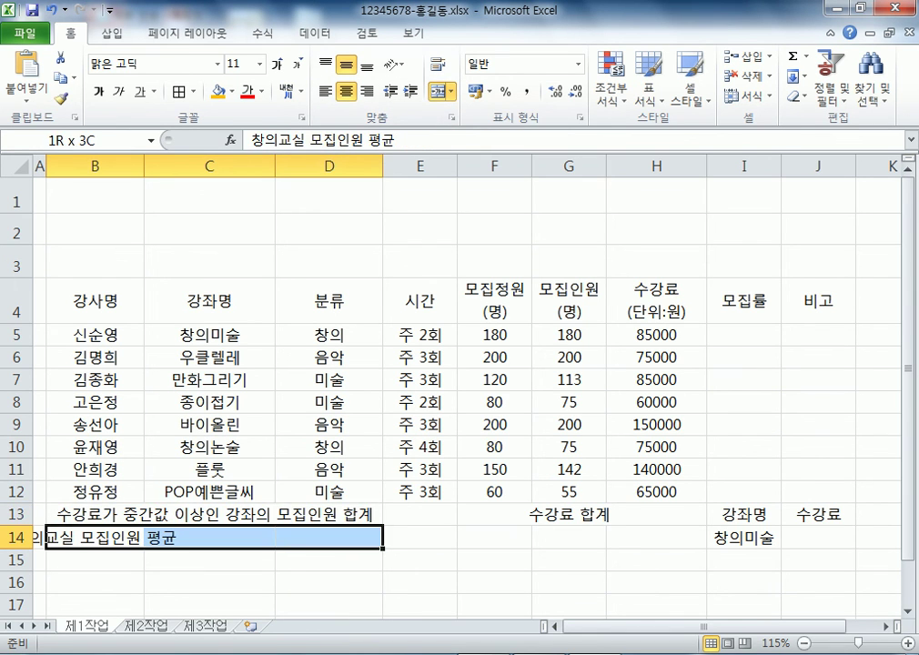
{"action": "left_click", "coordinate": [441, 91]}
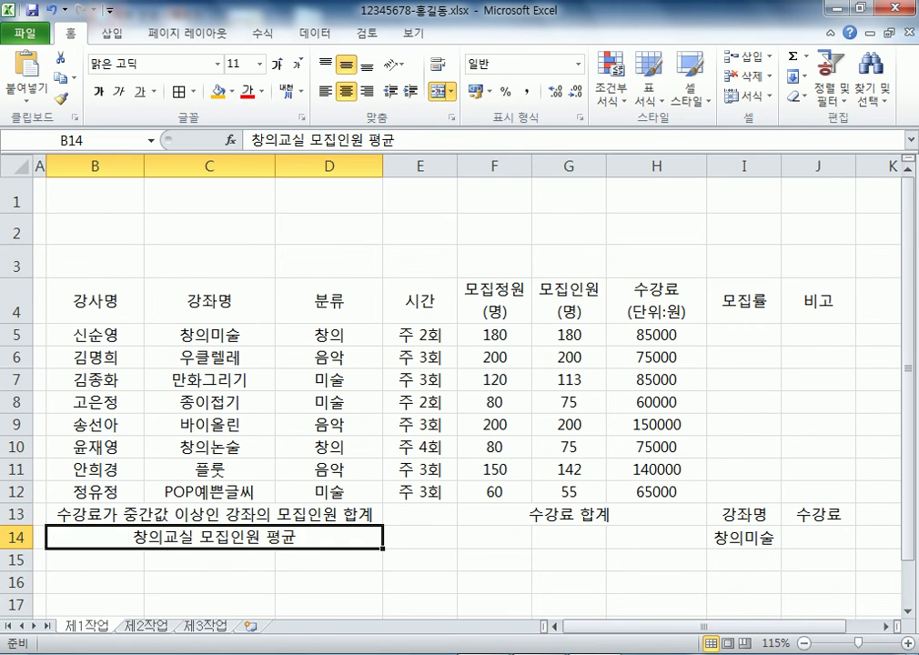
{"action": "left_click_drag", "start_coordinate": [550, 514], "coordinate": [637, 515]}
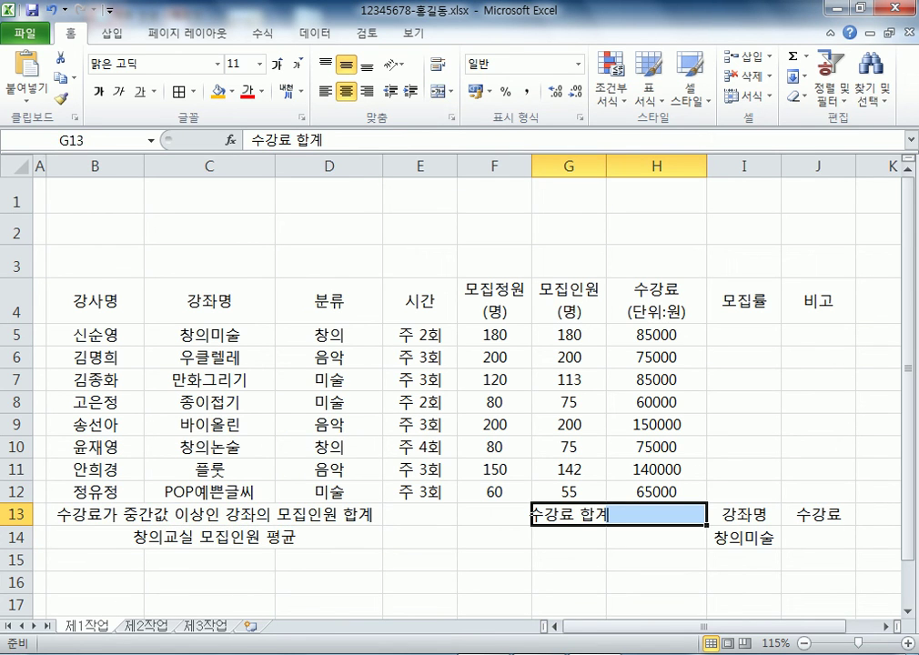
{"action": "left_click", "coordinate": [441, 91]}
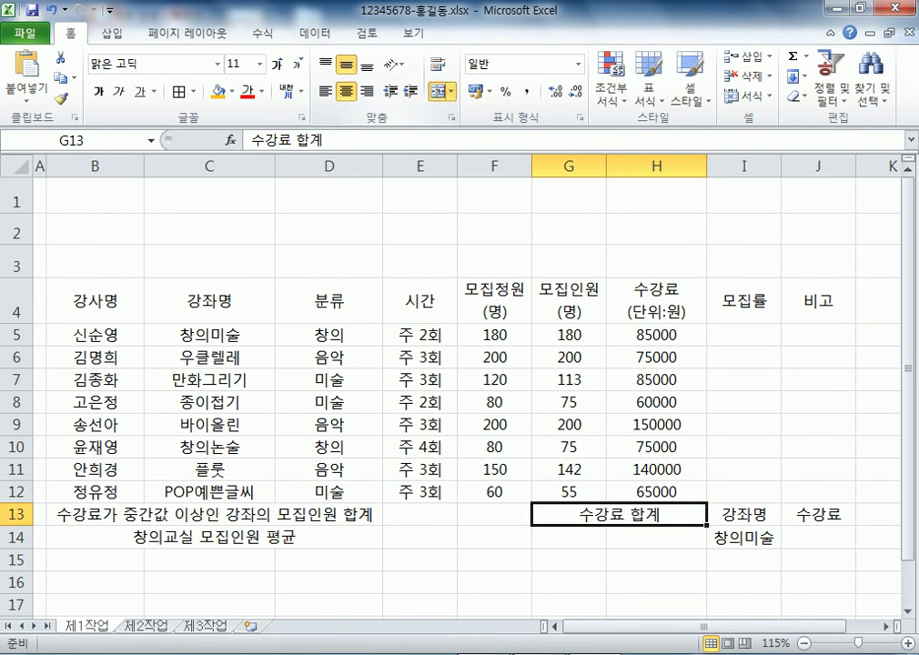
{"action": "left_click_drag", "start_coordinate": [550, 536], "coordinate": [637, 537]}
{"action": "left_click", "coordinate": [441, 91]}
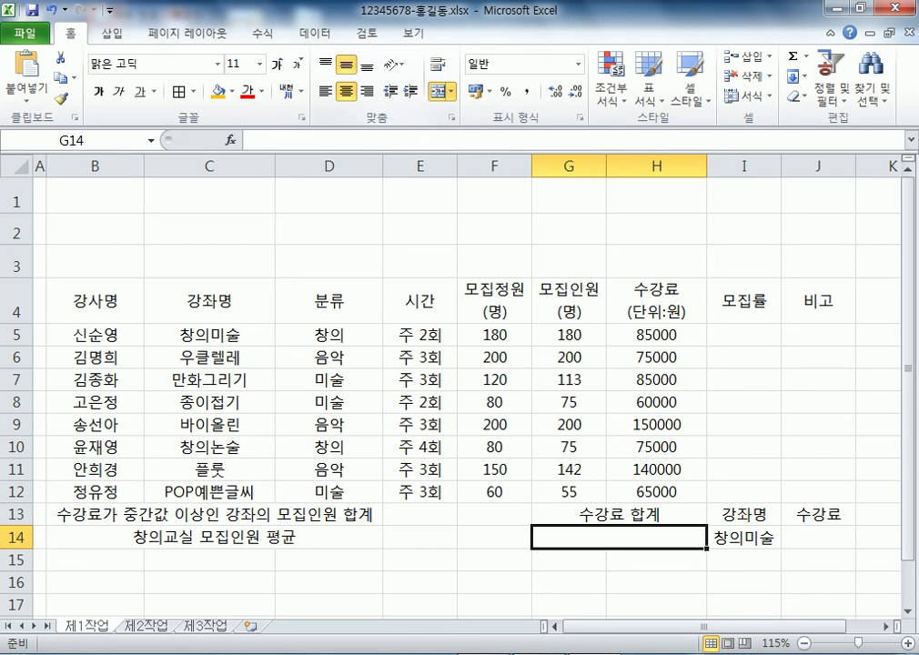
Right-align F5:G12 and give the fees in H5:H12 ₩ accounting format
{"action": "left_click_drag", "start_coordinate": [494, 335], "coordinate": [568, 491]}
{"action": "left_click", "coordinate": [366, 91]}
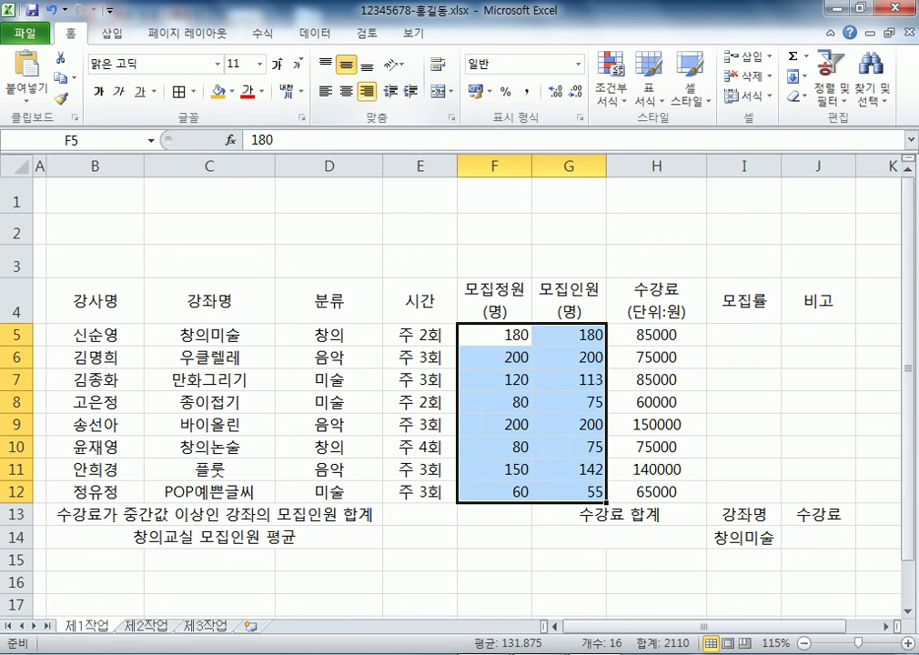
{"action": "left_click_drag", "start_coordinate": [655, 335], "coordinate": [655, 492]}
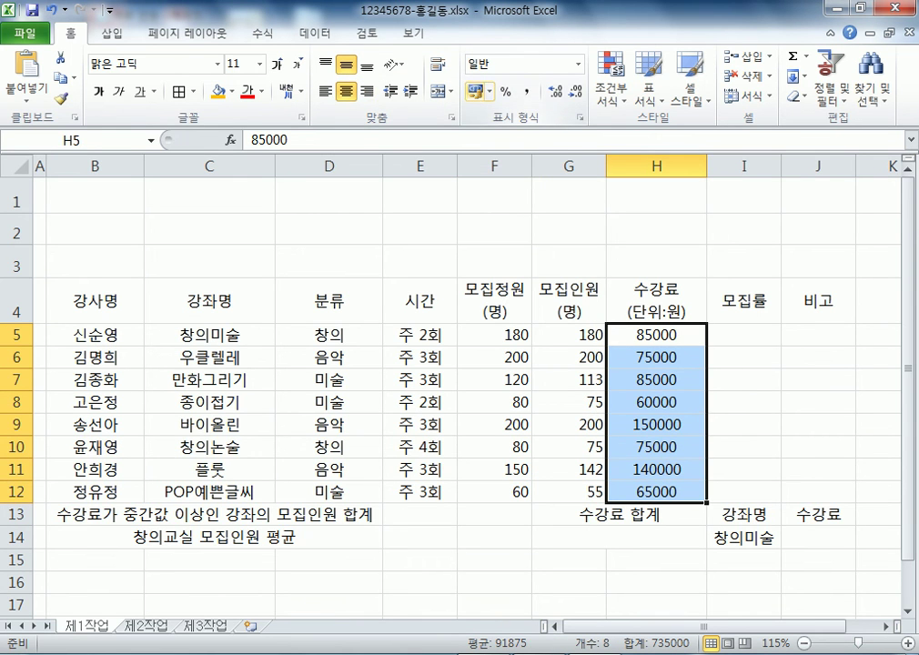
{"action": "left_click", "coordinate": [475, 91]}
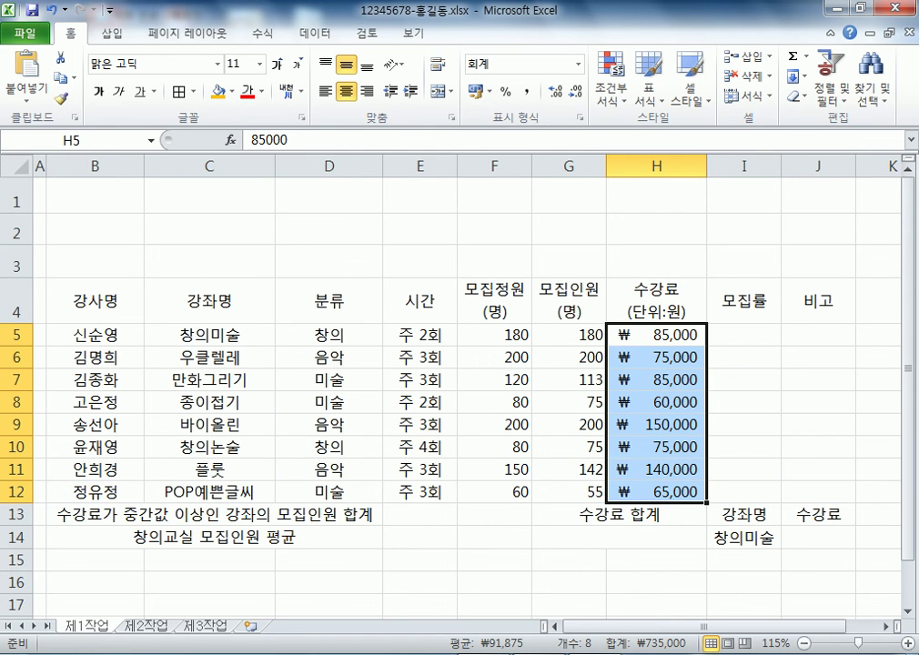
Merge F13:F14 into a single cell
{"action": "left_click", "coordinate": [210, 401]}
{"action": "scroll", "coordinate": [209, 401], "scroll_direction": "down", "scroll_amount": 2}
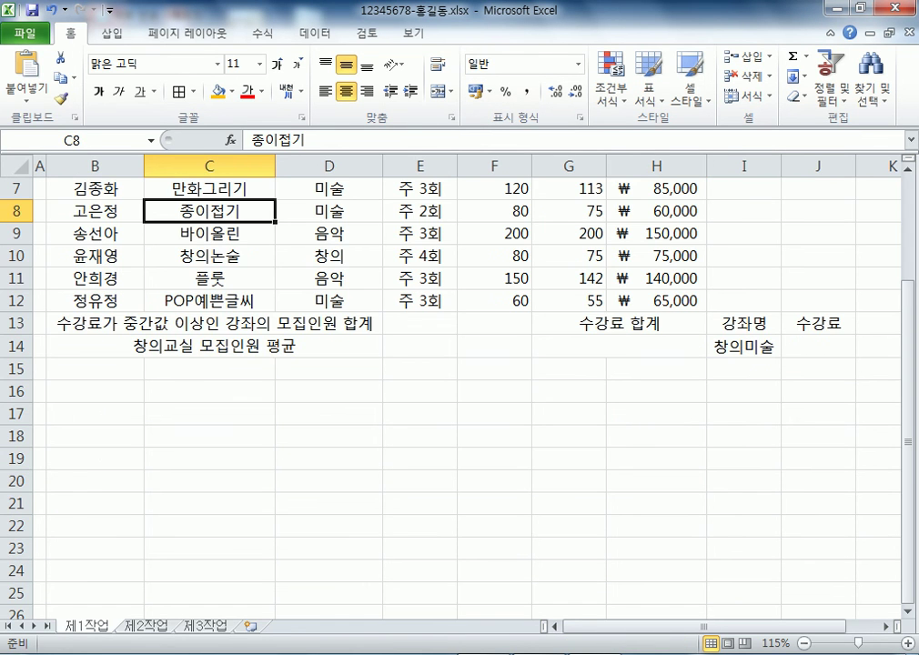
{"action": "left_click_drag", "start_coordinate": [419, 323], "coordinate": [419, 346]}
{"action": "left_click_drag", "start_coordinate": [494, 323], "coordinate": [494, 345]}
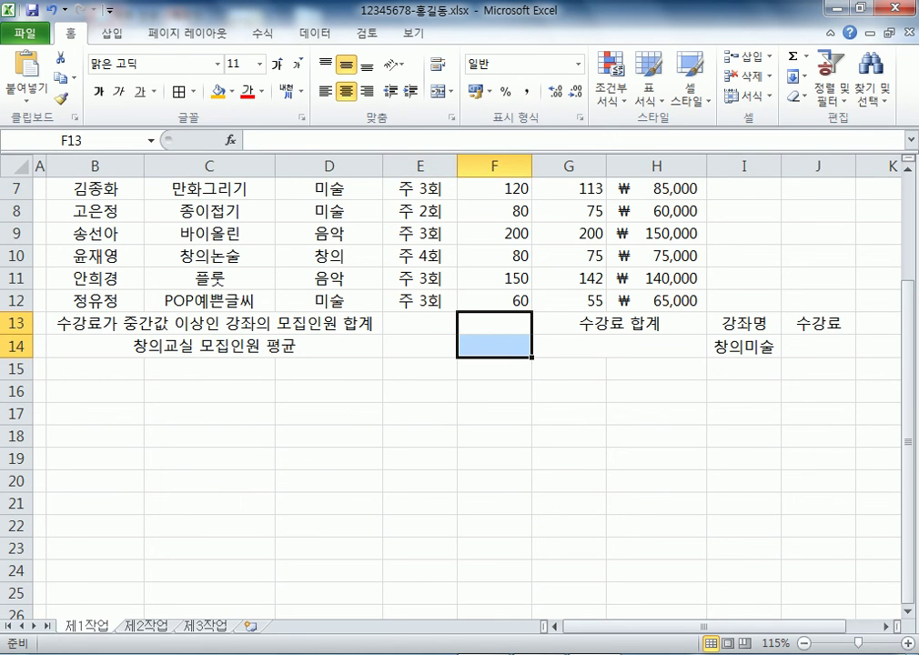
{"action": "left_click", "coordinate": [438, 91]}
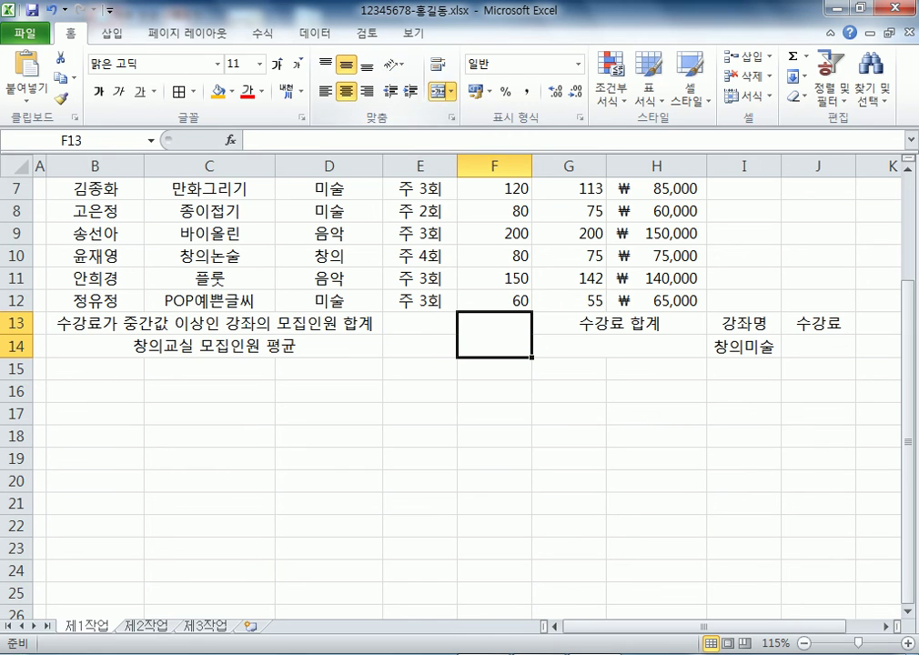
Add both rising and falling diagonal borders to the merged F13:F14 cell
{"action": "key", "text": "ctrl+1"}
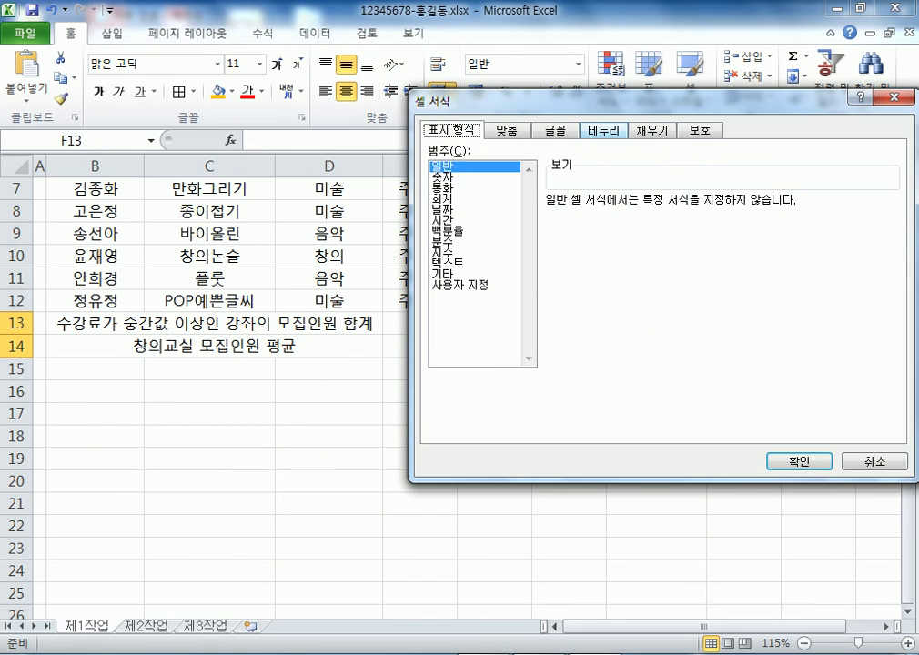
{"action": "key", "text": "ctrl+Tab"}
{"action": "key", "text": "ctrl+Tab"}
{"action": "key", "text": "ctrl+Tab"}
{"action": "left_click", "coordinate": [569, 324]}
{"action": "left_click", "coordinate": [769, 323]}
{"action": "key", "text": "Return"}
{"action": "scroll", "coordinate": [455, 363], "scroll_direction": "up", "scroll_amount": 2}
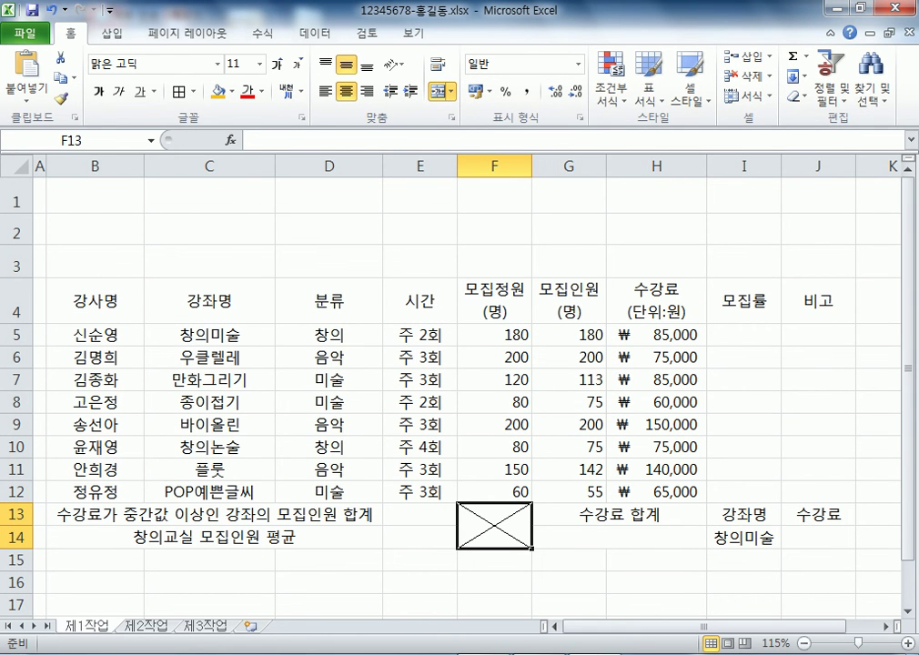
{"action": "left_click_drag", "start_coordinate": [94, 300], "coordinate": [817, 536]}
{"action": "key", "text": "alt"}
Give B4:J14 all cell borders plus a thick box outline
{"action": "key", "text": "h"}
{"action": "key", "text": "b"}
{"action": "key", "text": "a"}
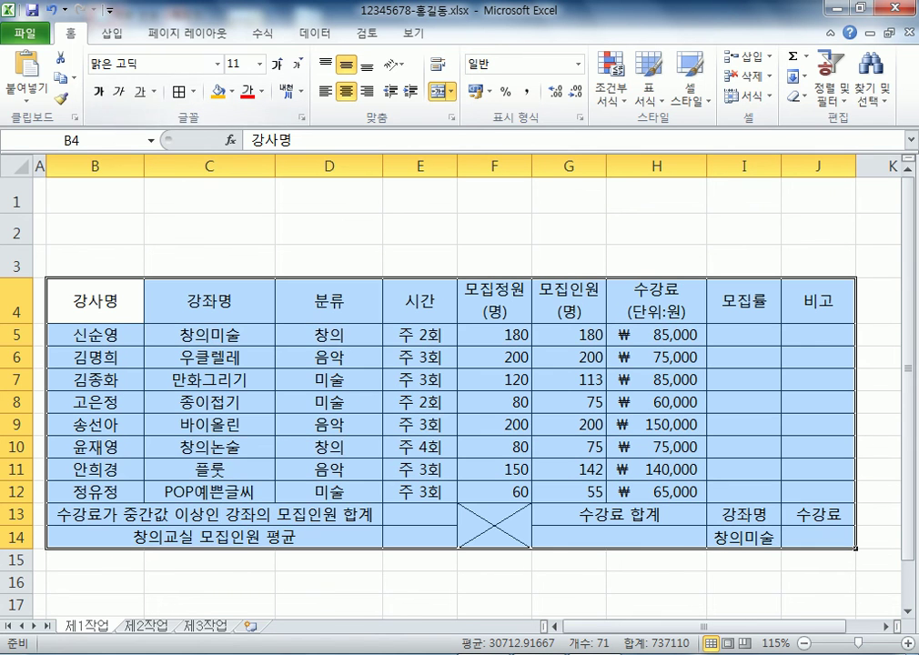
{"action": "key", "text": "alt"}
{"action": "key", "text": "h"}
{"action": "key", "text": "b"}
{"action": "key", "text": "Down"}
{"action": "key", "text": "Down"}
{"action": "key", "text": "Down"}
{"action": "key", "text": "Down"}
{"action": "key", "text": "Down"}
{"action": "key", "text": "Down"}
{"action": "key", "text": "Down"}
{"action": "key", "text": "Down"}
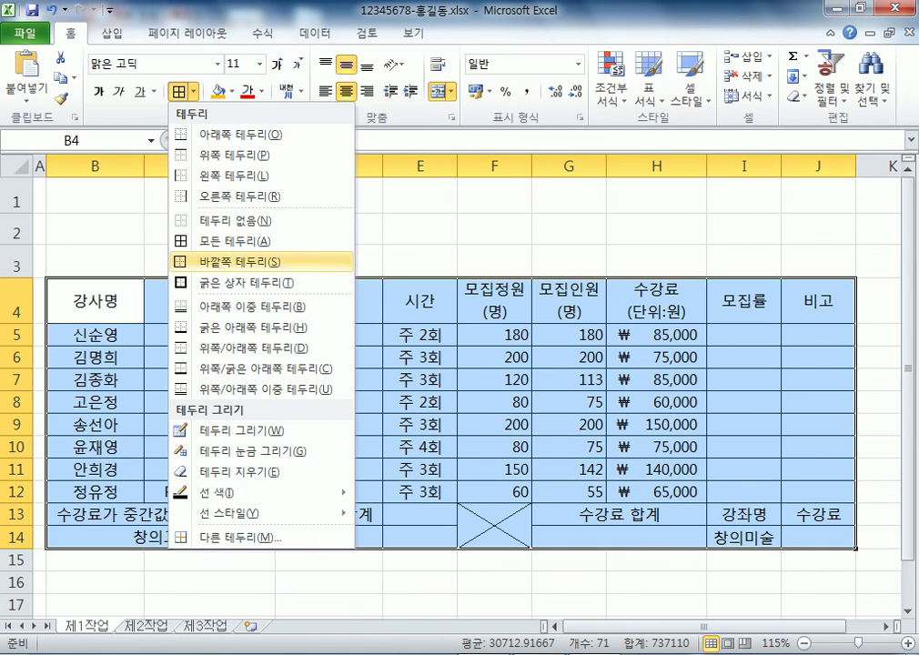
{"action": "key", "text": "Return"}
Select the header row B4:J4 and bring up the fill colour palette
{"action": "left_click_drag", "start_coordinate": [94, 334], "coordinate": [817, 491]}
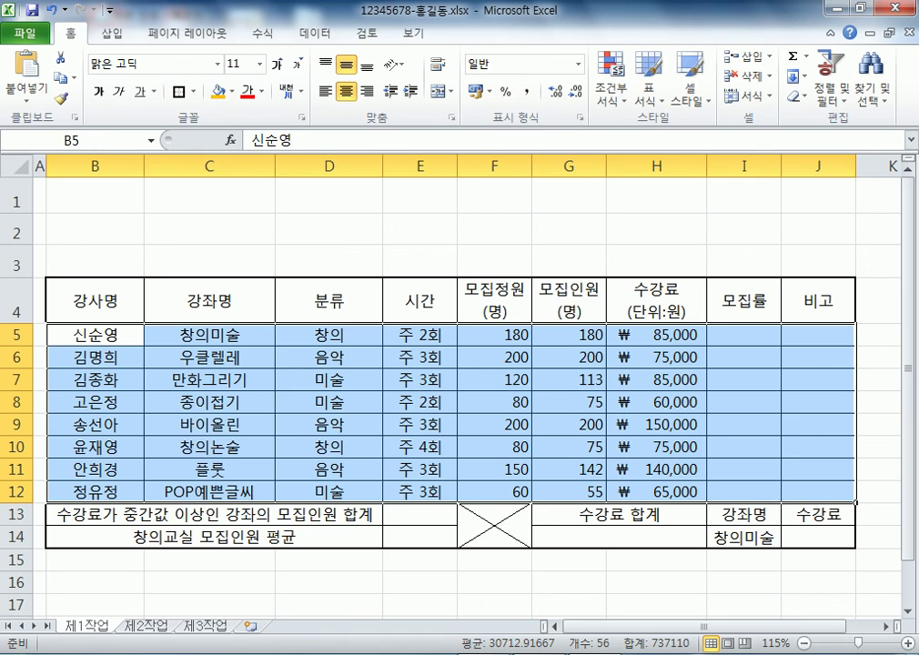
{"action": "left_click", "coordinate": [209, 229]}
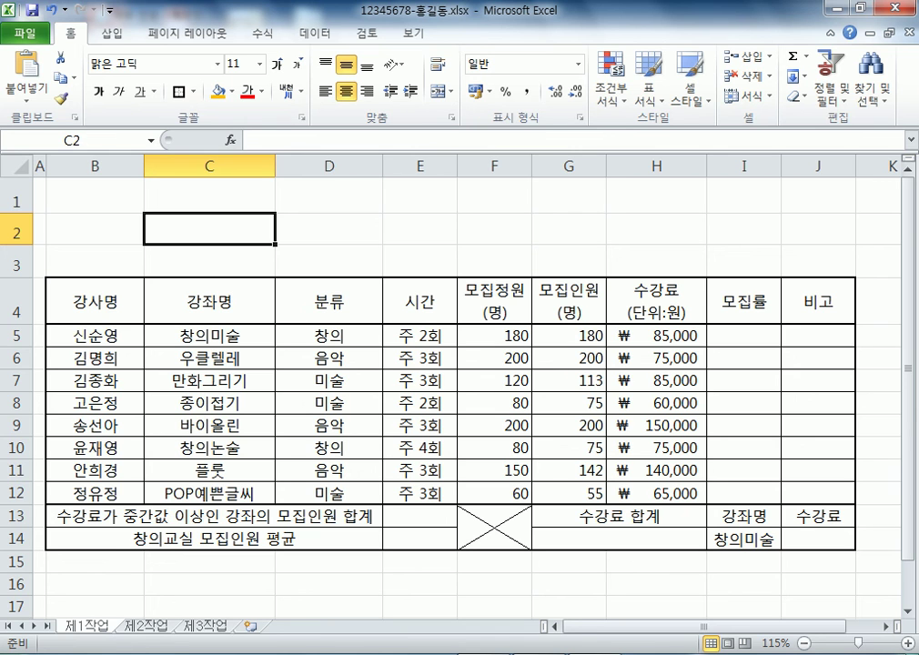
{"action": "left_click_drag", "start_coordinate": [95, 300], "coordinate": [818, 300]}
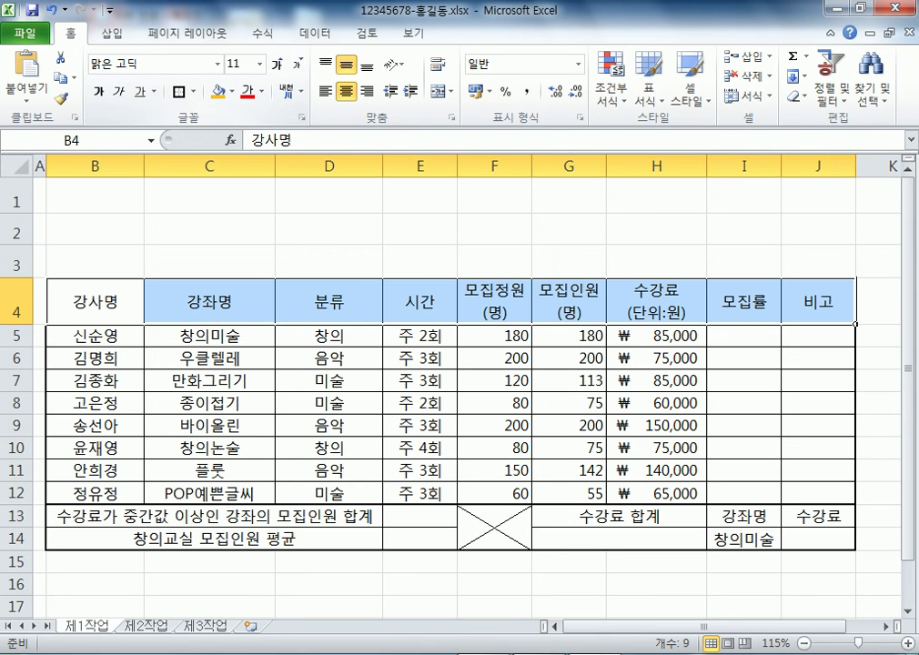
{"action": "left_click", "coordinate": [233, 92]}
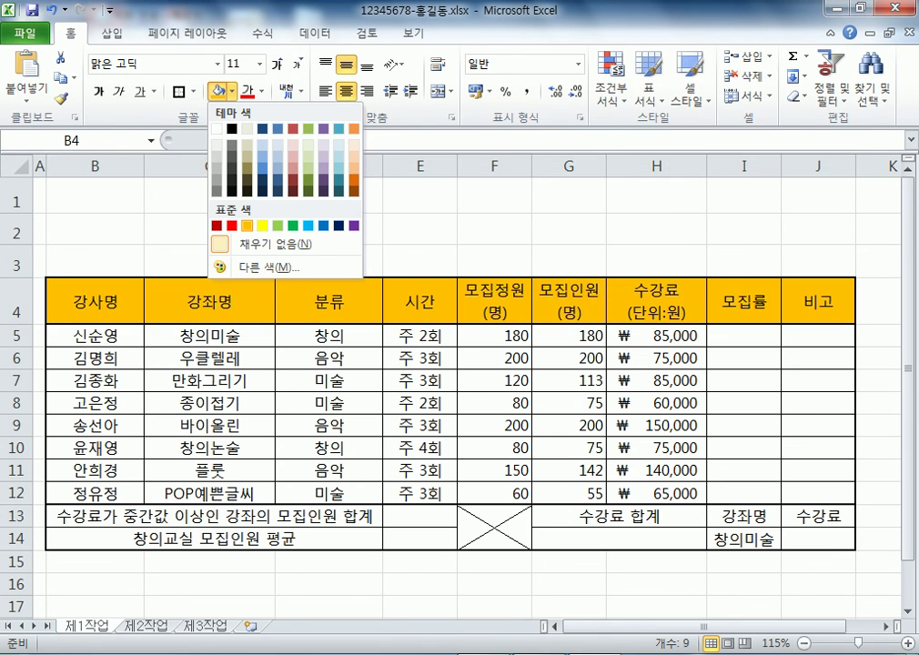
Fill the header row B4:J4 and the I13:J13 labels orange
{"action": "left_click", "coordinate": [247, 154]}
{"action": "left_click_drag", "start_coordinate": [743, 515], "coordinate": [818, 516]}
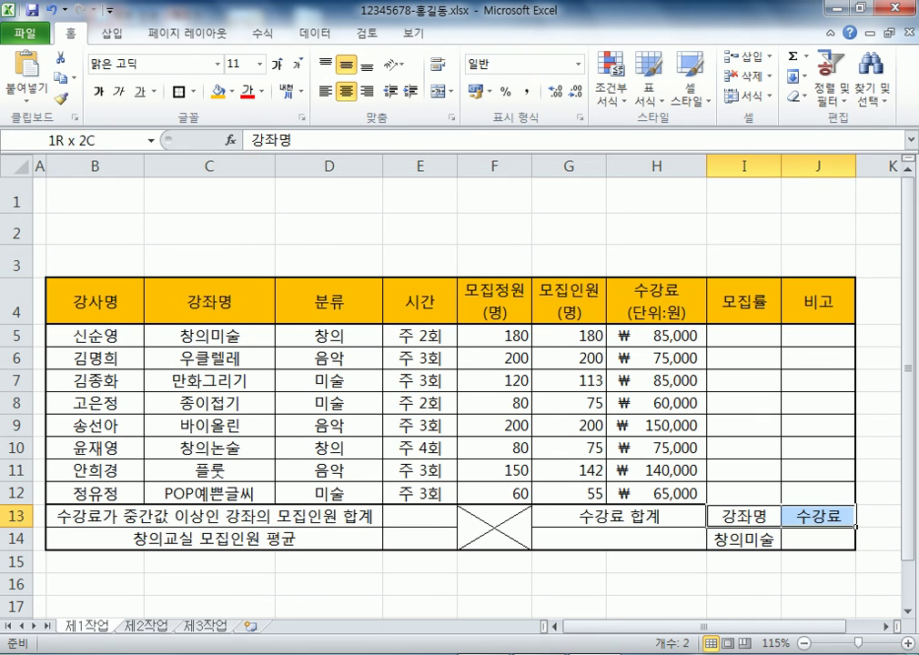
{"action": "left_click", "coordinate": [219, 92]}
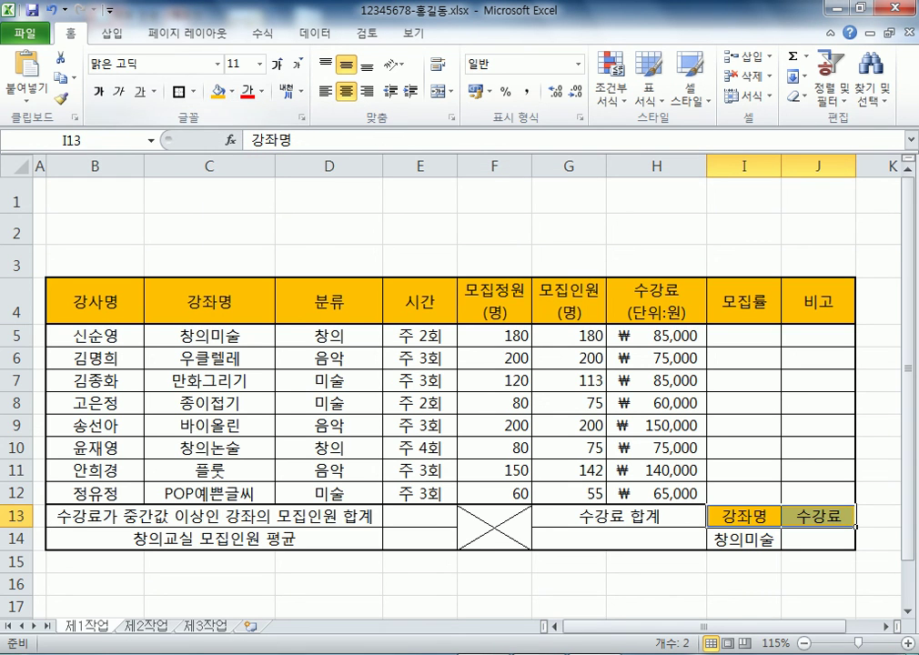
{"action": "left_click", "coordinate": [328, 229]}
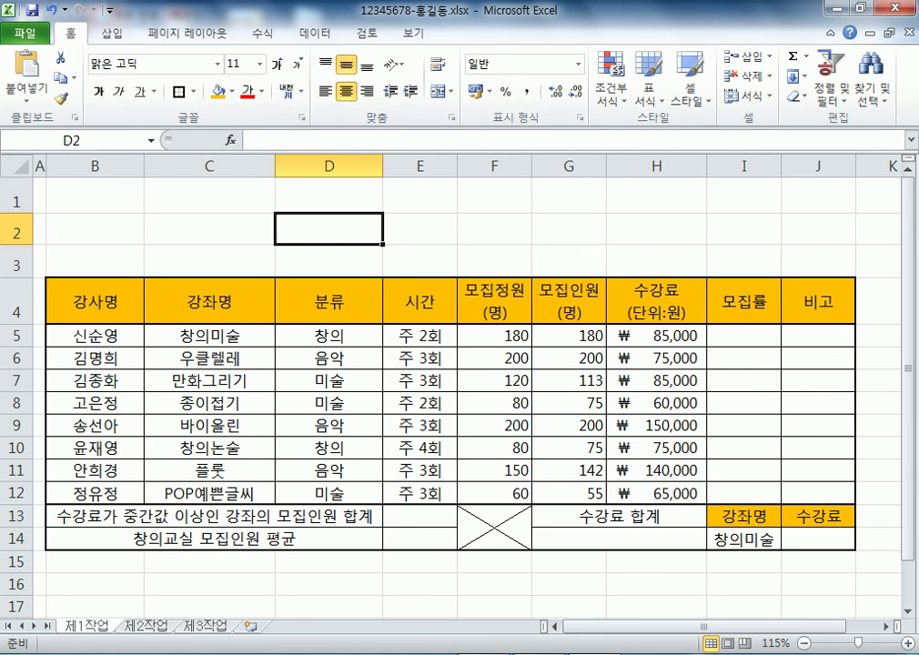
Inspect the I14 course-name choices and the D5:D12 category column without changing them
{"action": "left_click_drag", "start_coordinate": [743, 196], "coordinate": [818, 229]}
{"action": "scroll", "coordinate": [459, 391], "scroll_direction": "down", "scroll_amount": 2}
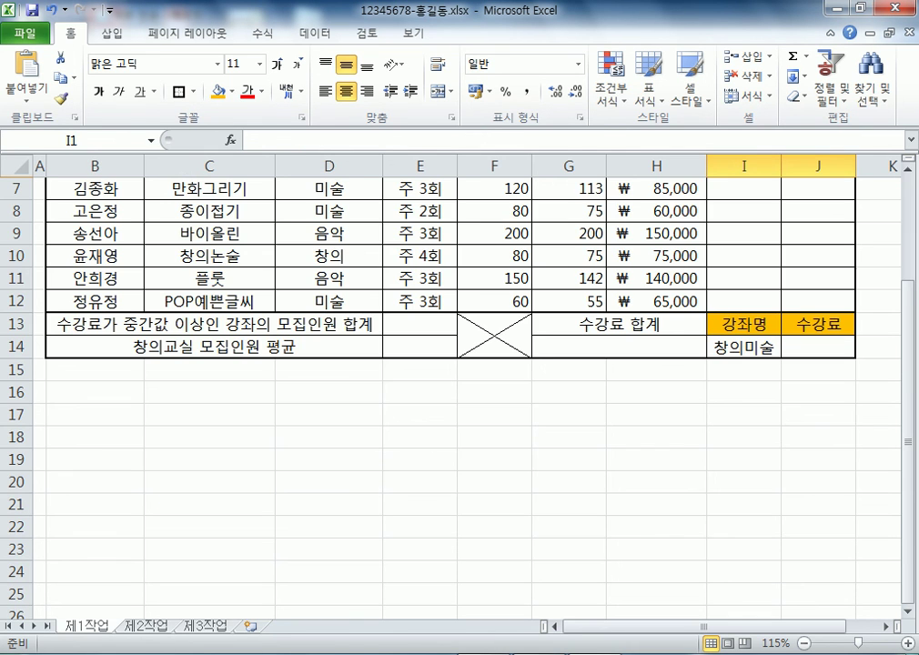
{"action": "left_click", "coordinate": [743, 347]}
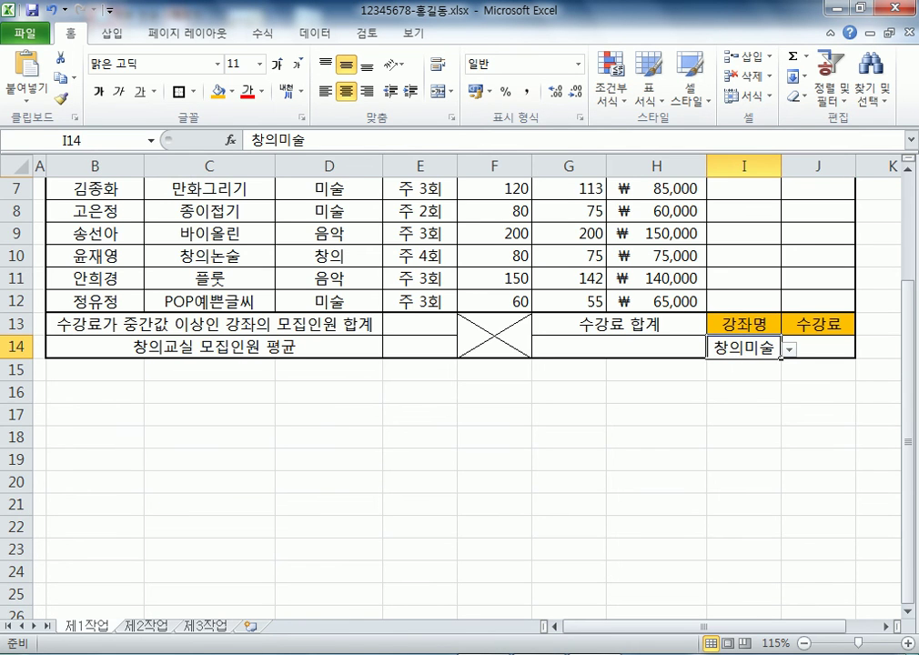
{"action": "left_click", "coordinate": [789, 348]}
{"action": "key", "text": "Escape"}
{"action": "scroll", "coordinate": [459, 391], "scroll_direction": "up", "scroll_amount": 2}
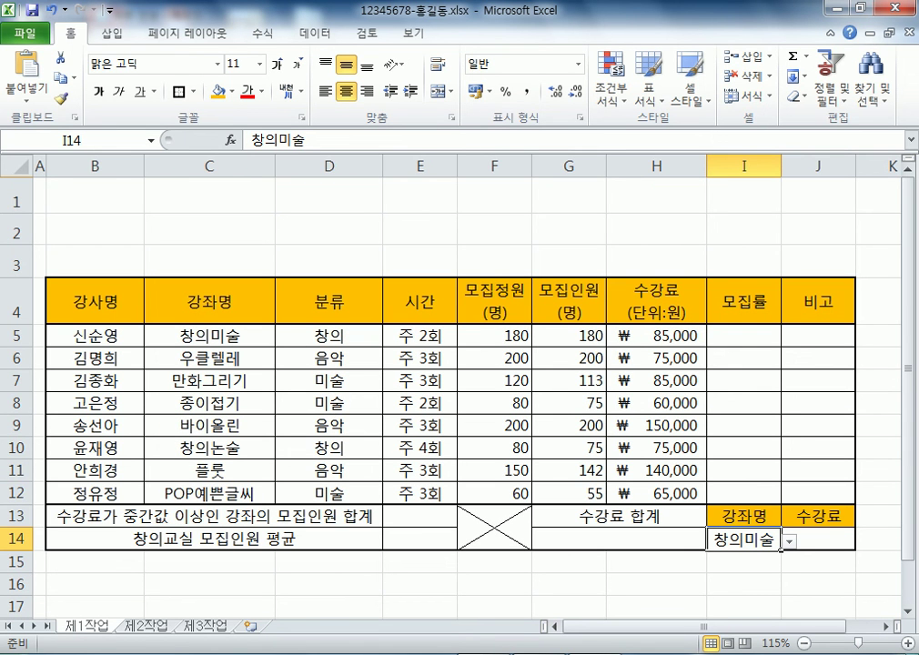
{"action": "left_click_drag", "start_coordinate": [327, 335], "coordinate": [328, 493]}
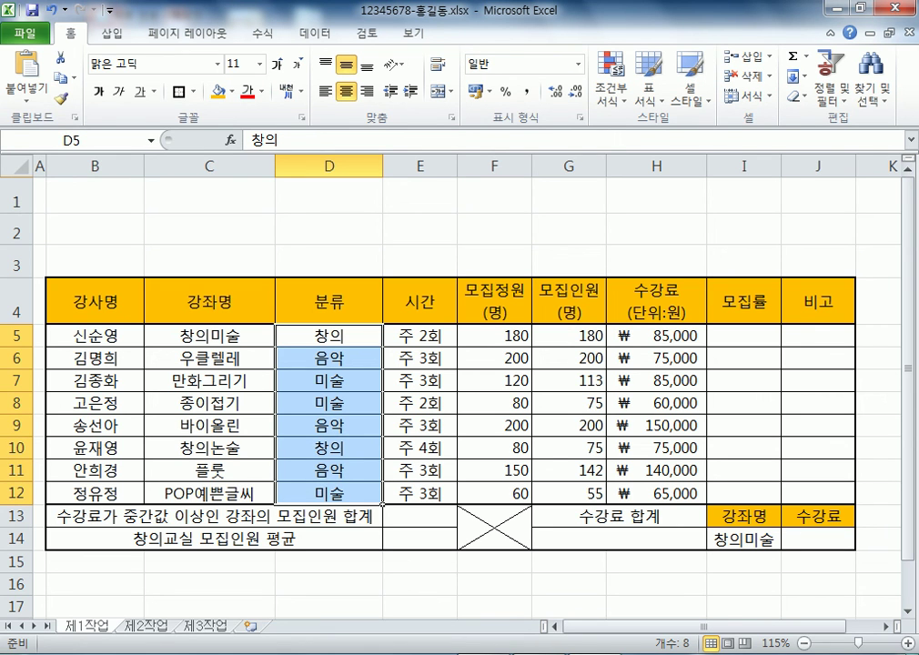
{"action": "left_click", "coordinate": [328, 265]}
{"action": "left_click", "coordinate": [209, 196]}
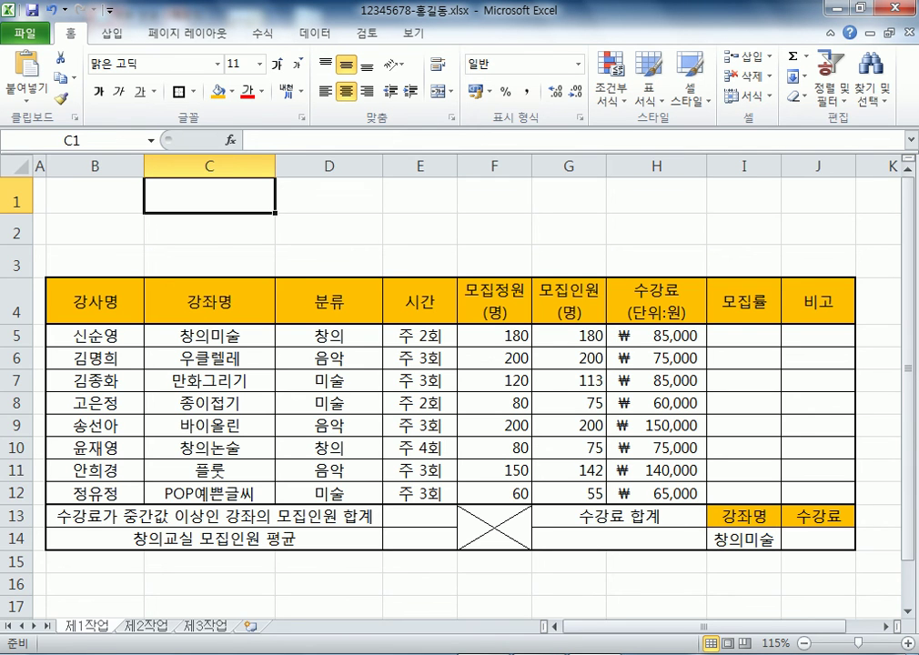
Select the entire worksheet and center-align every cell, checking Format Cells before and after
{"action": "key", "text": "ctrl+a"}
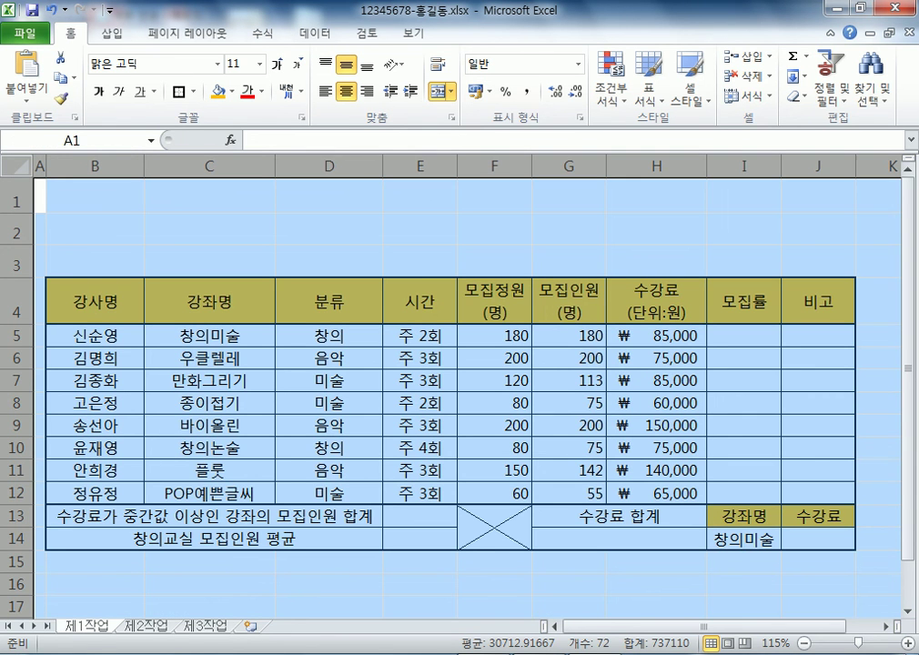
{"action": "key", "text": "ctrl+1"}
{"action": "key", "text": "ctrl+shift+Tab"}
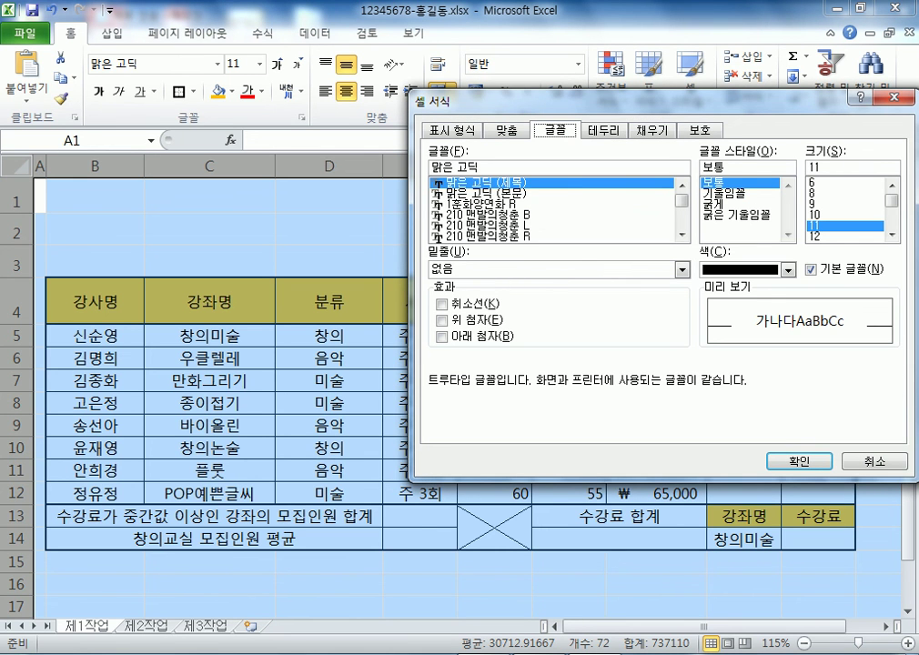
{"action": "key", "text": "Return"}
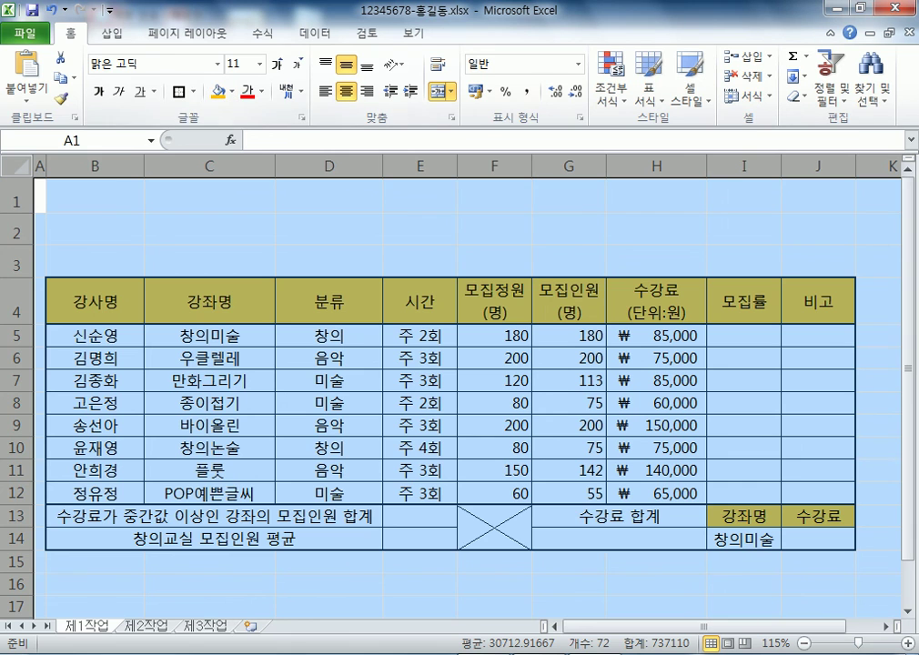
{"action": "key", "text": "alt+h"}
{"action": "key", "text": "a"}
{"action": "key", "text": "c"}
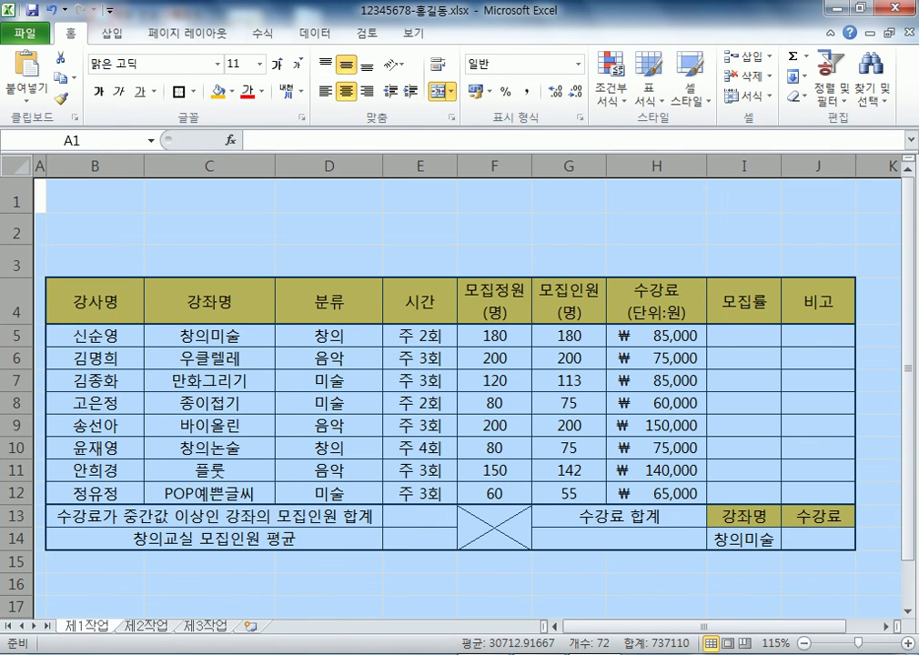
{"action": "key", "text": "ctrl+1"}
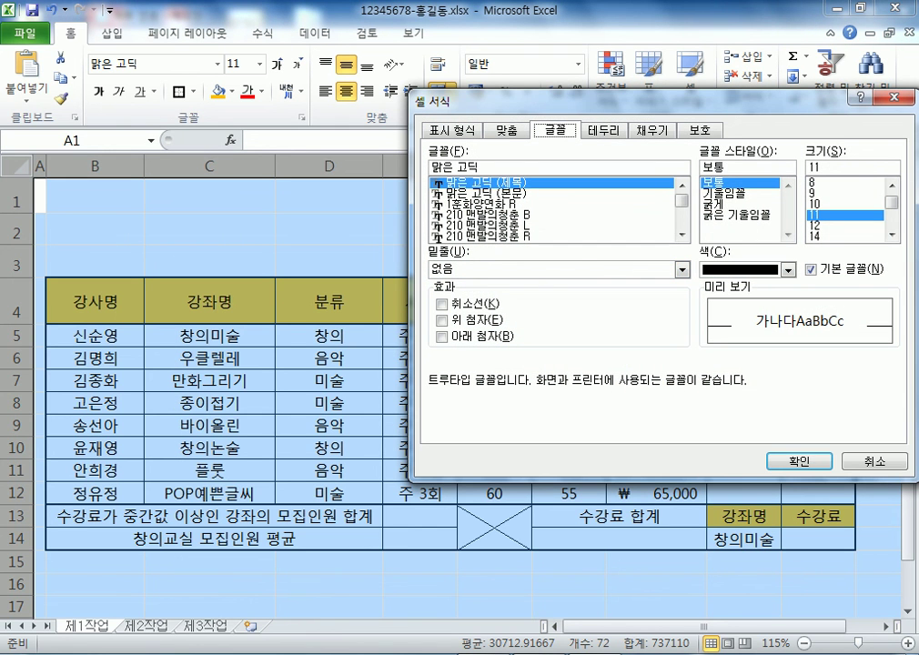
{"action": "key", "text": "Escape"}
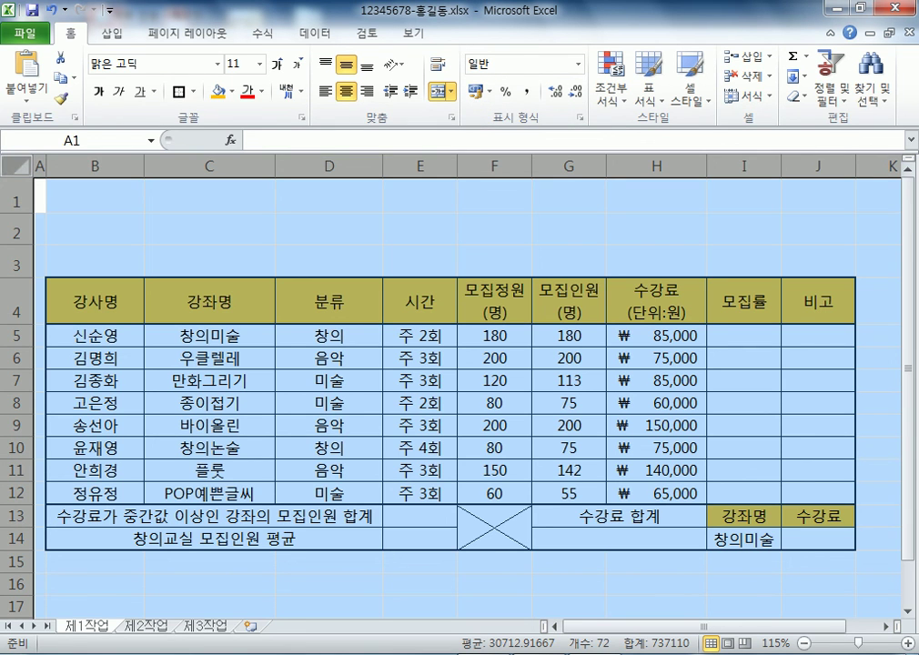
{"action": "left_click", "coordinate": [95, 233]}
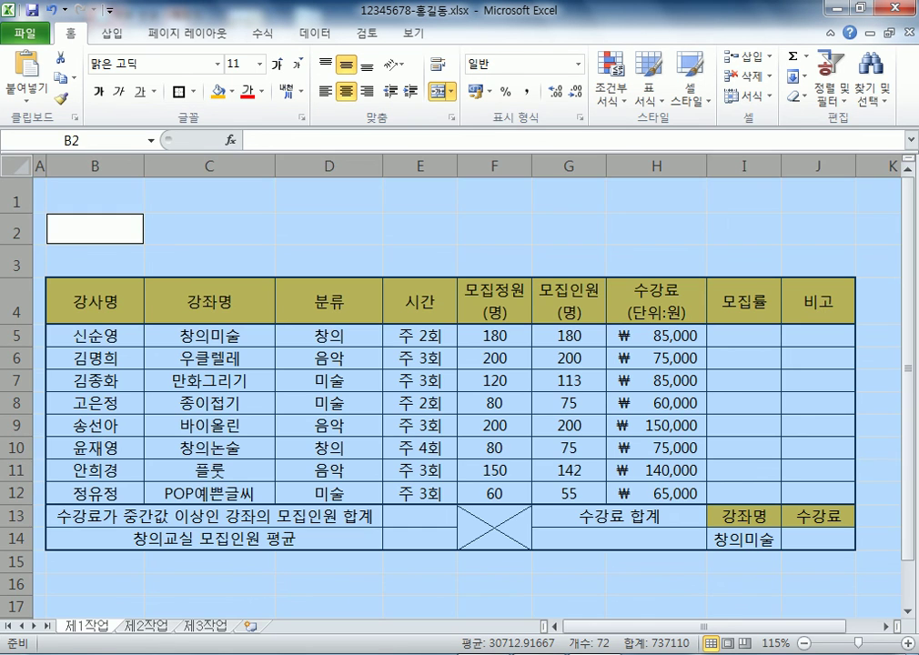
{"action": "left_click", "coordinate": [209, 261]}
{"action": "key", "text": "ctrl+a"}
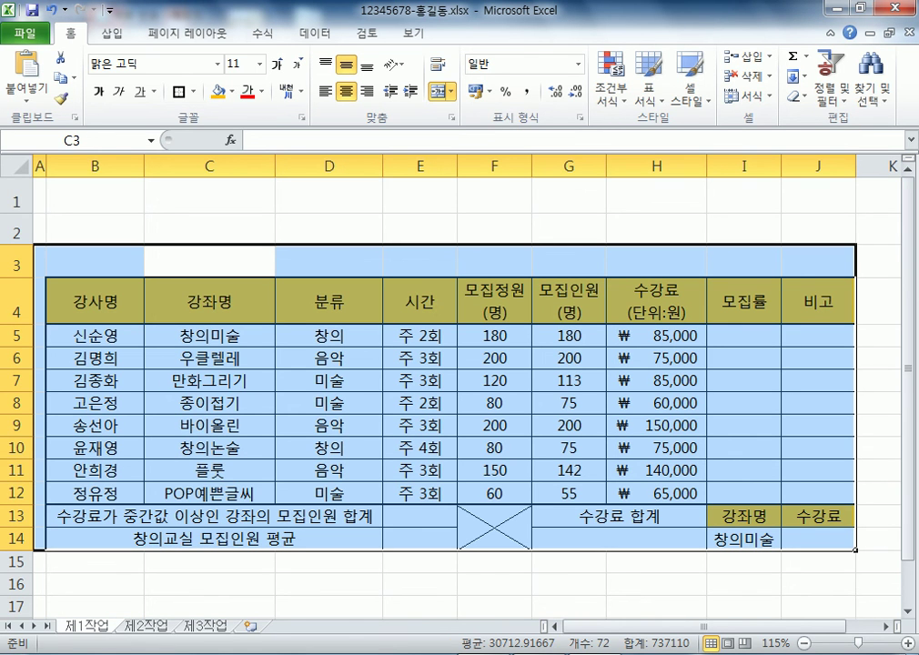
{"action": "key", "text": "ctrl+a"}
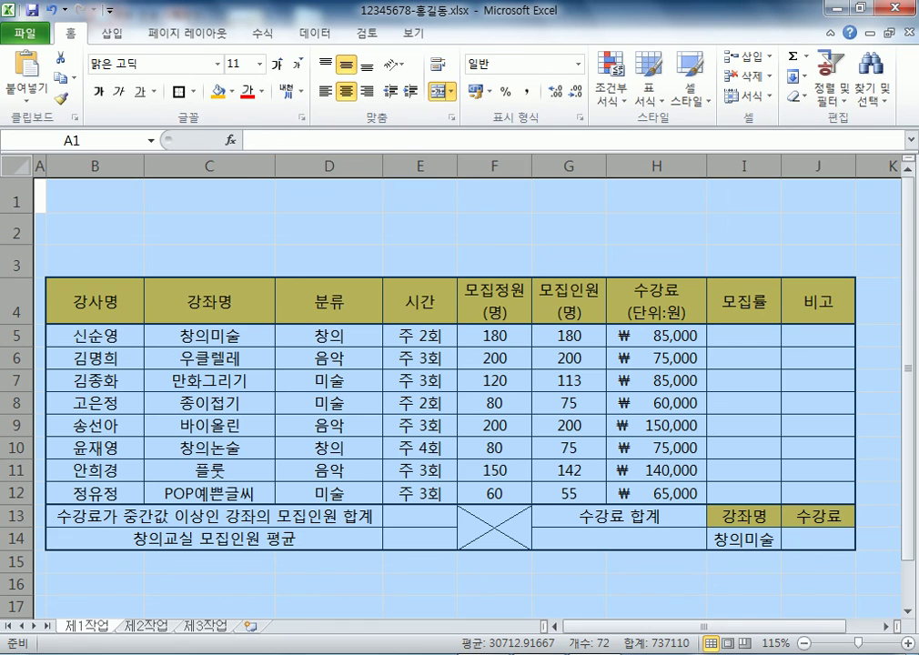
{"action": "left_click", "coordinate": [209, 228]}
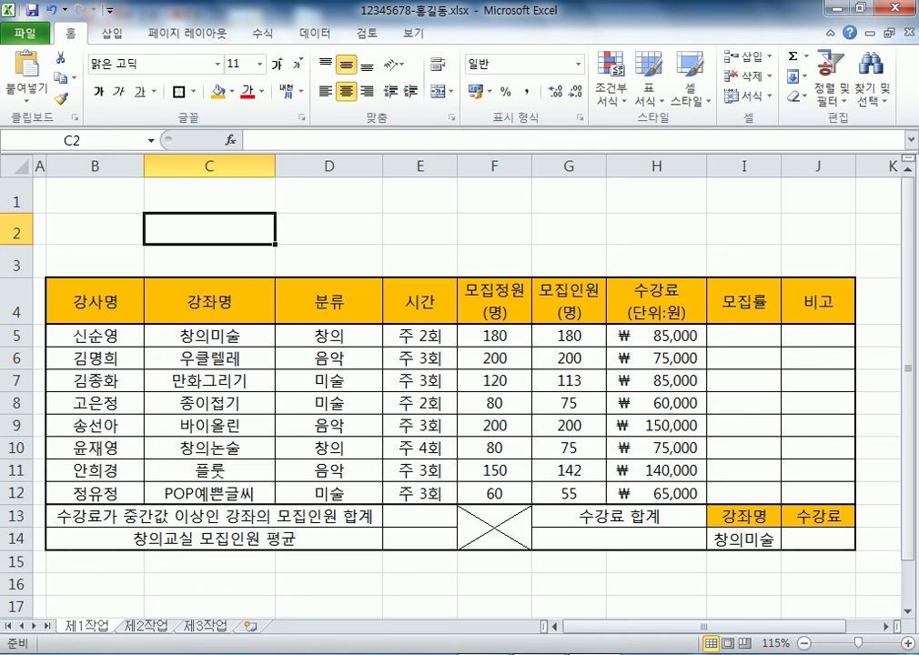
{"action": "key", "text": "ctrl+a"}
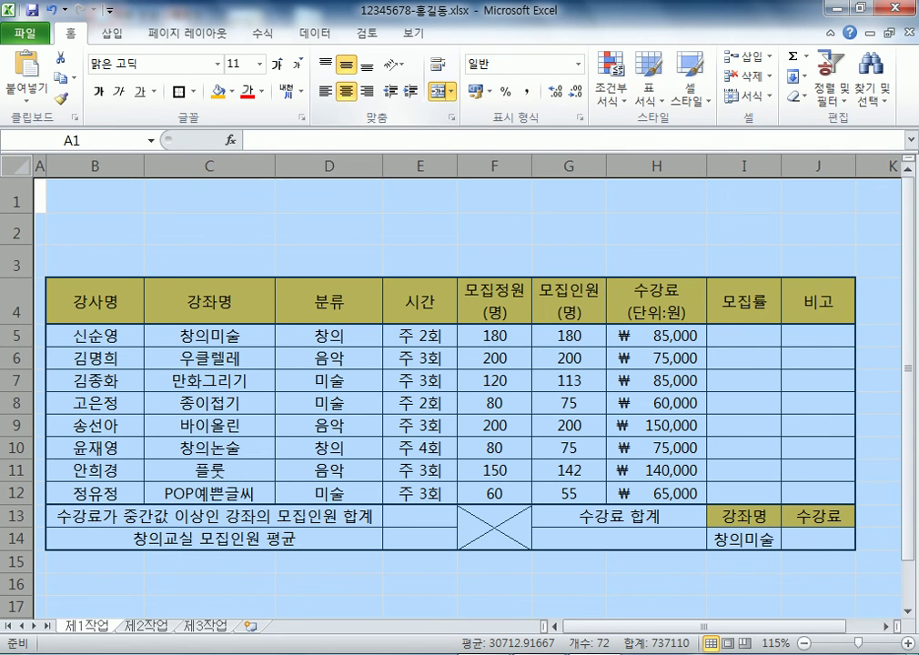
{"action": "left_click", "coordinate": [346, 91]}
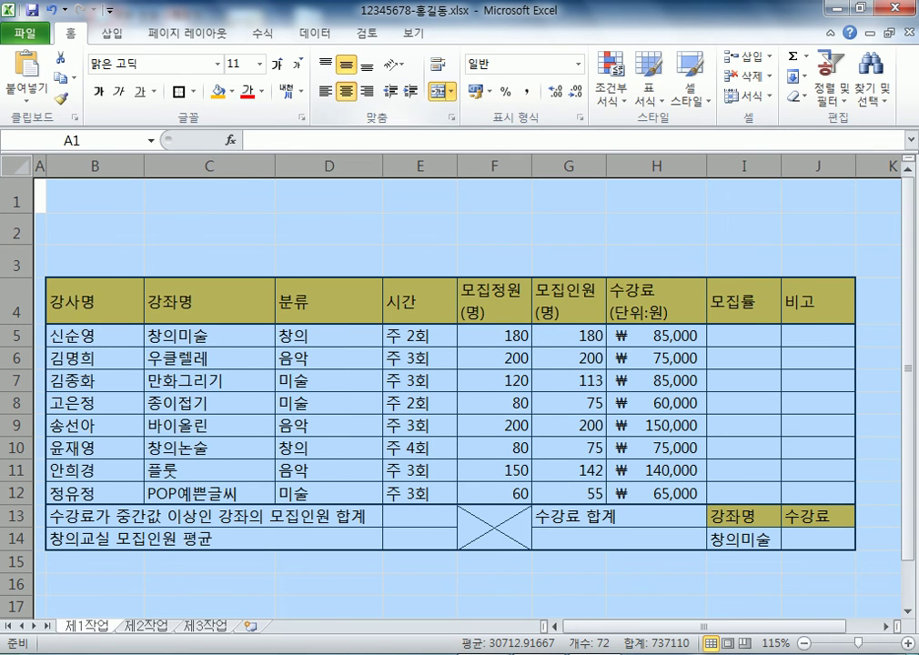
{"action": "key", "text": "alt+h"}
{"action": "key", "text": "a"}
{"action": "key", "text": "c"}
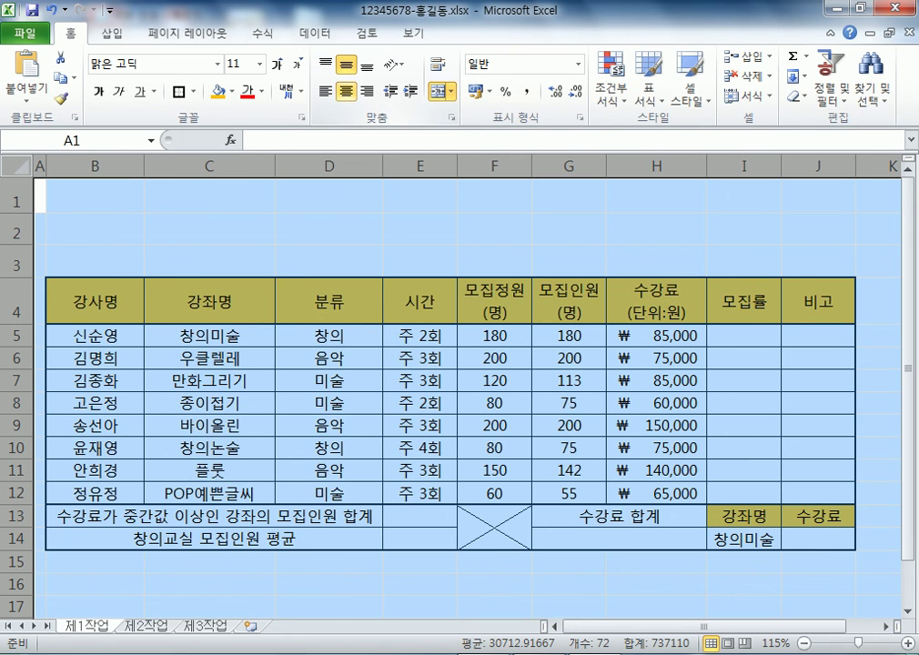
{"action": "key", "text": "alt+h"}
{"action": "key", "text": "a"}
{"action": "key", "text": "c"}
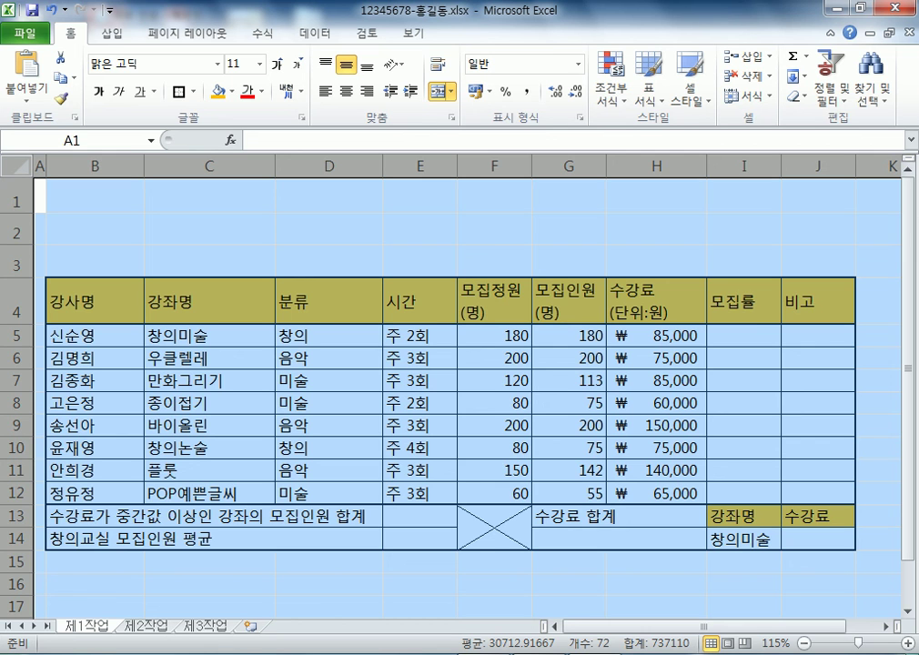
{"action": "key", "text": "alt+h"}
{"action": "key", "text": "a"}
{"action": "key", "text": "c"}
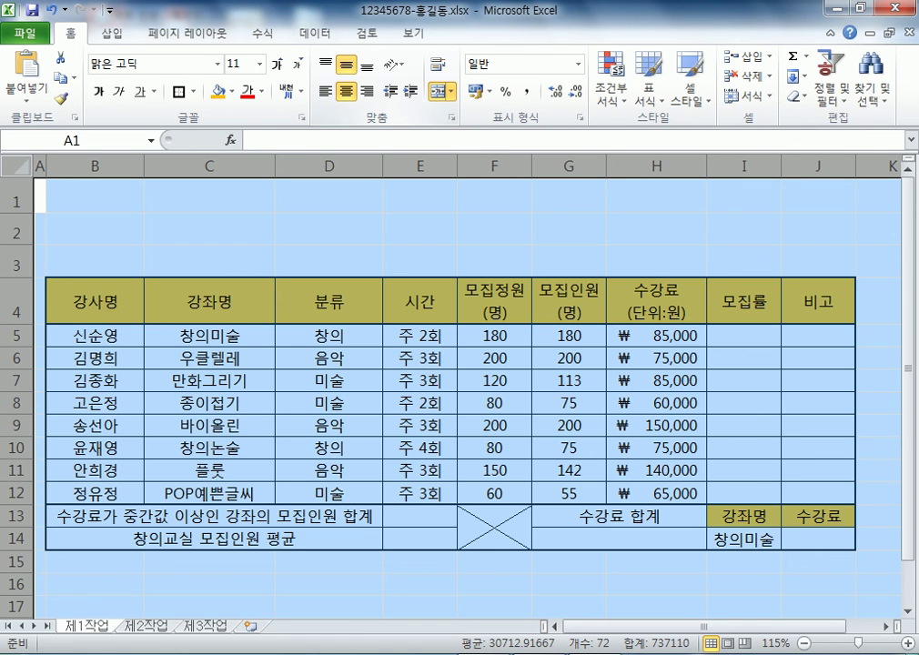
Step through cells in row 3 and down the 모집정원 column to merged cell F13
{"action": "left_click", "coordinate": [419, 260]}
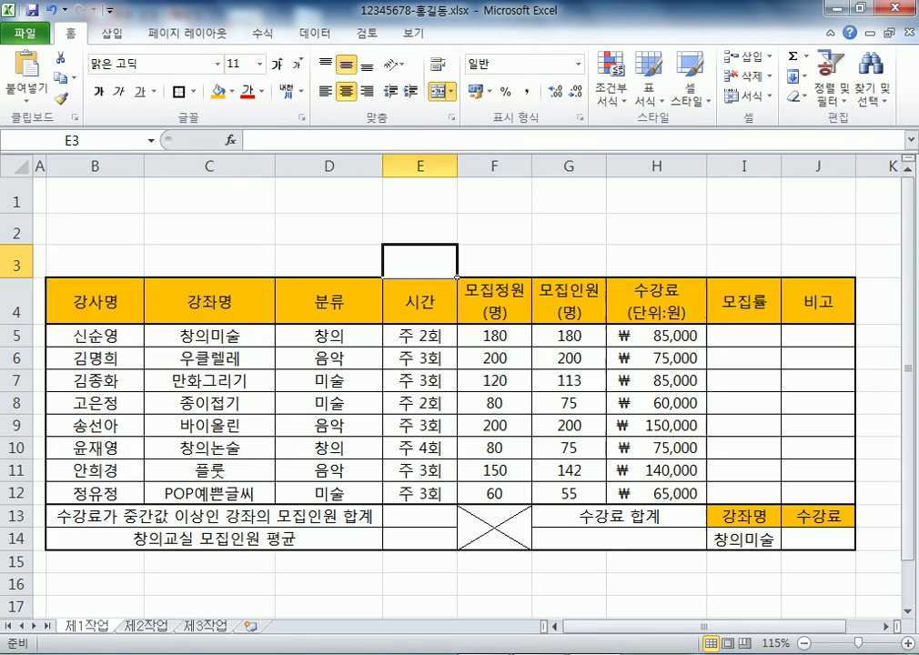
{"action": "left_click", "coordinate": [494, 260]}
{"action": "left_click", "coordinate": [656, 260]}
{"action": "left_click", "coordinate": [420, 261]}
{"action": "left_click", "coordinate": [328, 260]}
{"action": "left_click", "coordinate": [494, 260]}
{"action": "left_click", "coordinate": [494, 357]}
{"action": "left_click", "coordinate": [494, 403]}
{"action": "left_click", "coordinate": [494, 470]}
{"action": "left_click", "coordinate": [494, 527]}
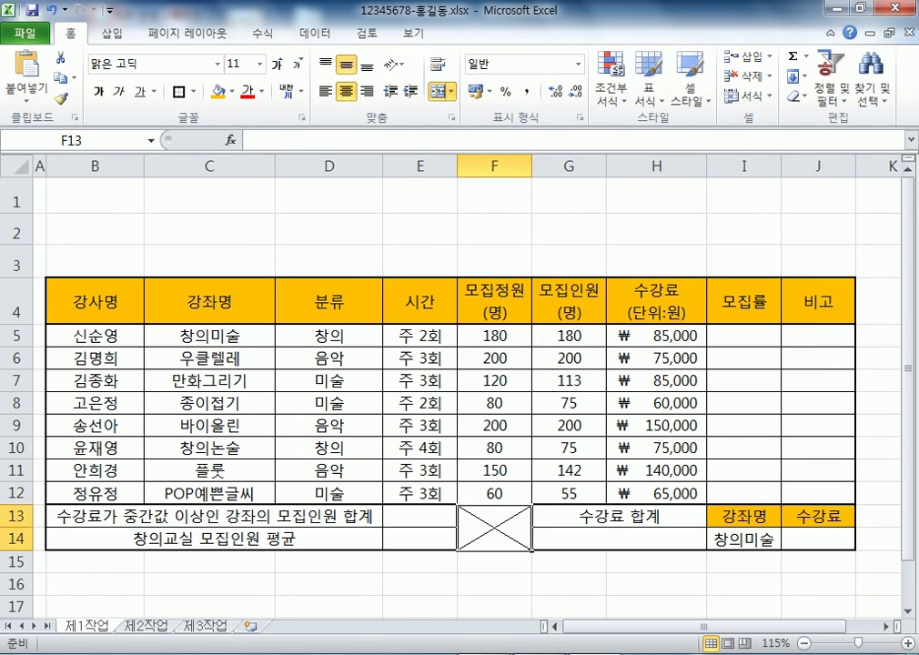
Show the Insert tab and select the course data range B4:H12
{"action": "left_click", "coordinate": [112, 34]}
{"action": "scroll", "coordinate": [455, 391], "scroll_direction": "down", "scroll_amount": 2}
{"action": "scroll", "coordinate": [455, 391], "scroll_direction": "up", "scroll_amount": 2}
{"action": "left_click_drag", "start_coordinate": [95, 300], "coordinate": [655, 493]}
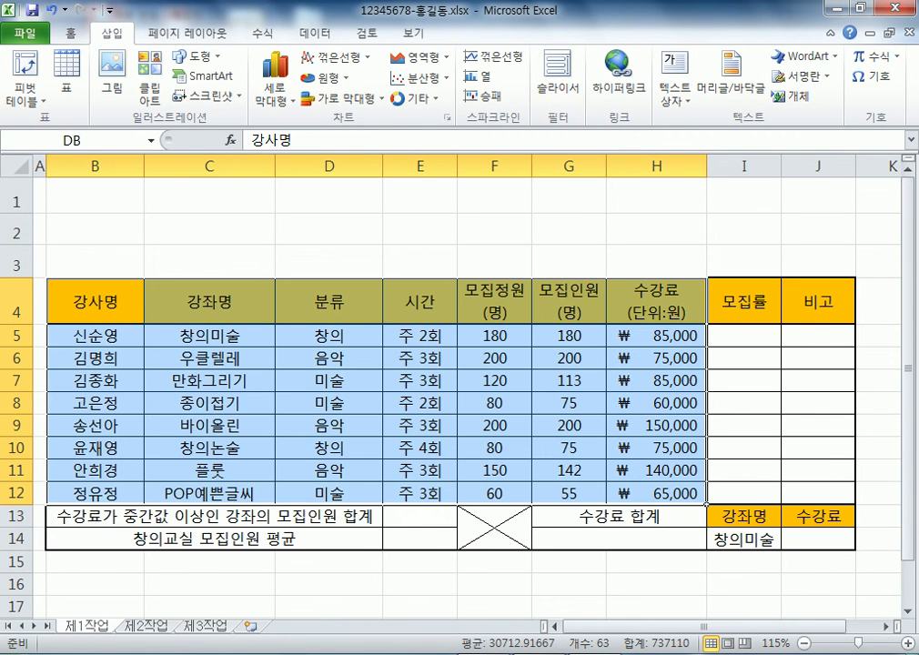
{"action": "left_click_drag", "start_coordinate": [95, 300], "coordinate": [655, 493]}
{"action": "left_click", "coordinate": [95, 301]}
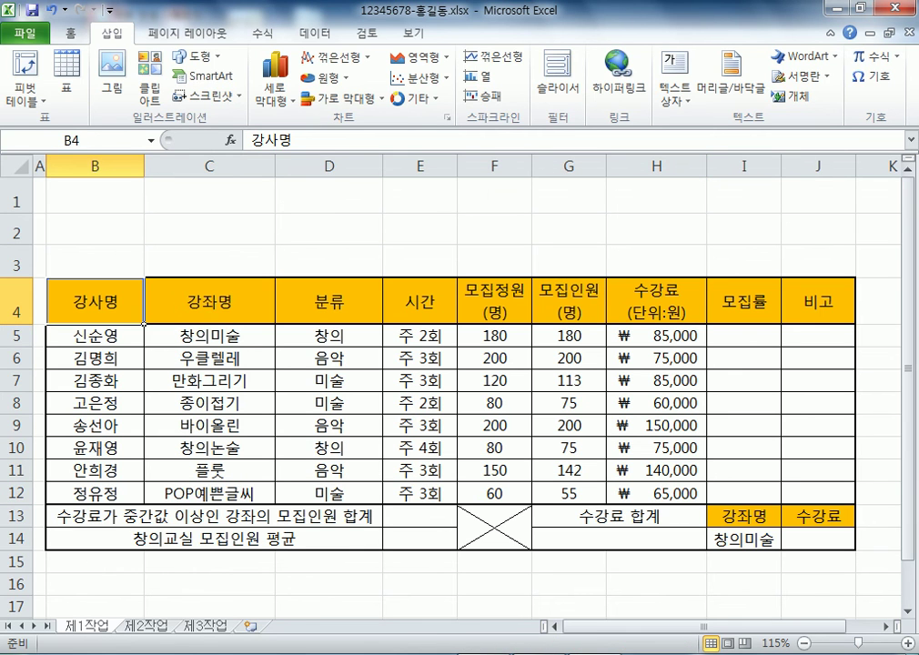
{"action": "left_click_drag", "start_coordinate": [95, 300], "coordinate": [419, 447]}
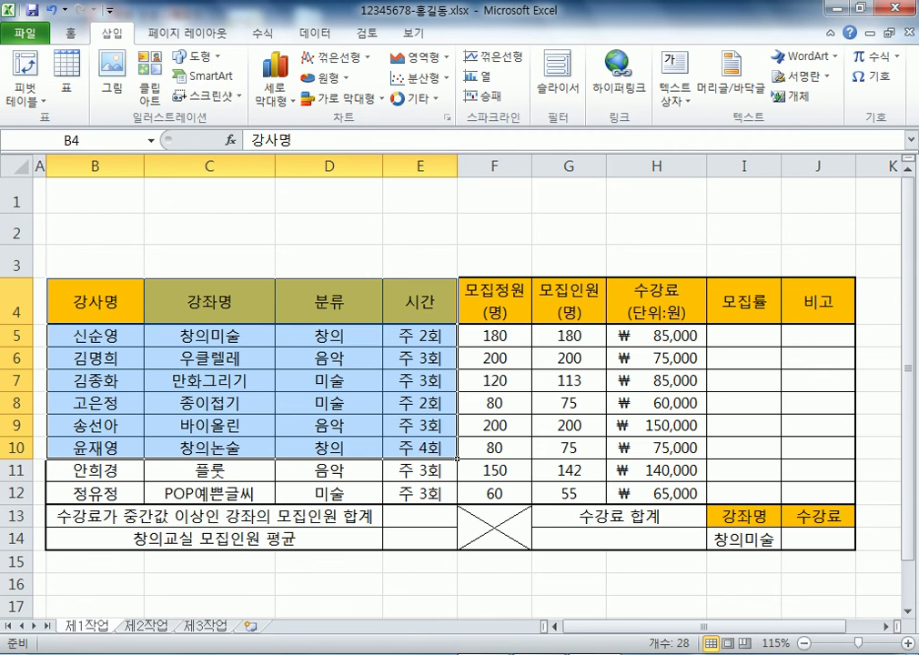
{"action": "left_click", "coordinate": [95, 300]}
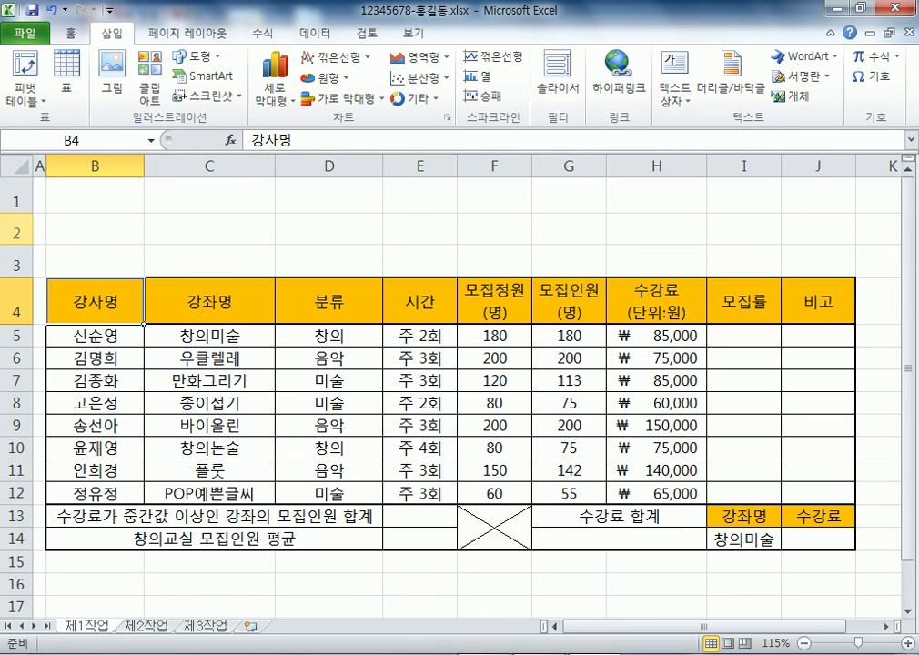
Scroll down and retry selecting the B4:H12 course data range
{"action": "scroll", "coordinate": [455, 382], "scroll_direction": "down", "scroll_amount": 1}
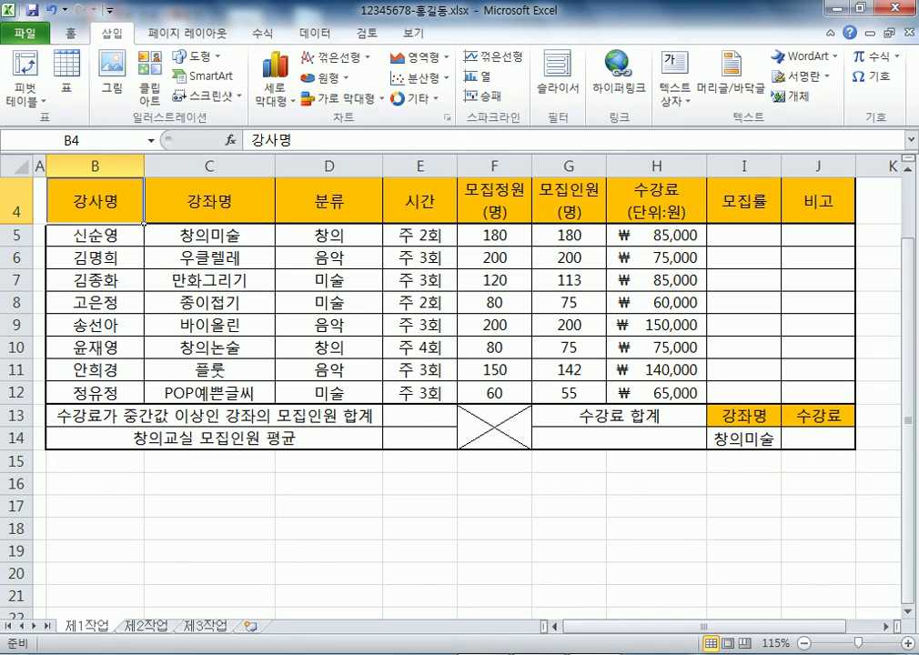
{"action": "left_click_drag", "start_coordinate": [141, 221], "coordinate": [705, 404]}
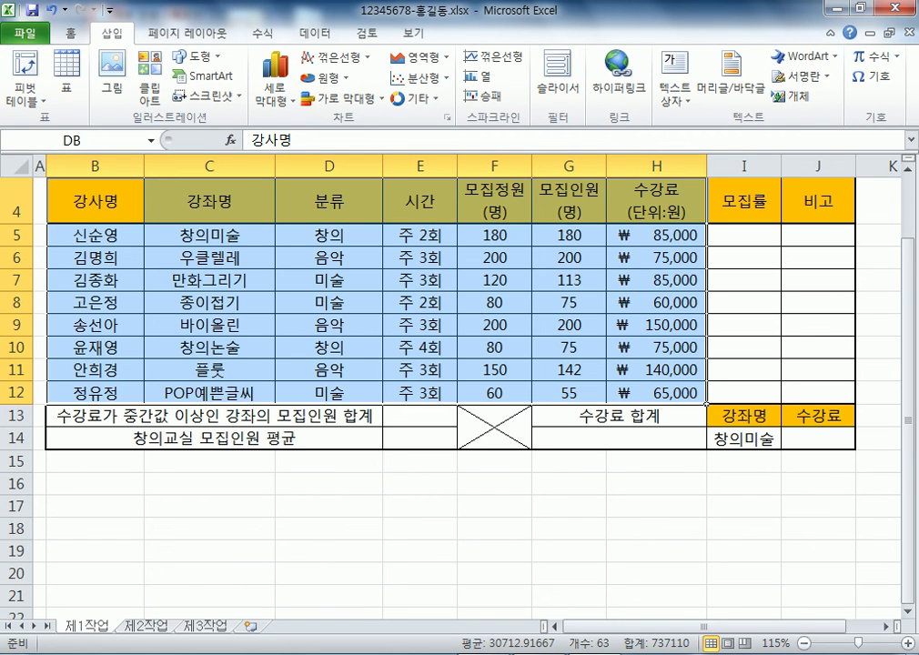
{"action": "left_click_drag", "start_coordinate": [95, 200], "coordinate": [655, 392]}
{"action": "left_click", "coordinate": [138, 216]}
{"action": "left_click_drag", "start_coordinate": [141, 227], "coordinate": [705, 218]}
{"action": "scroll", "coordinate": [364, 391], "scroll_direction": "up", "scroll_amount": 6}
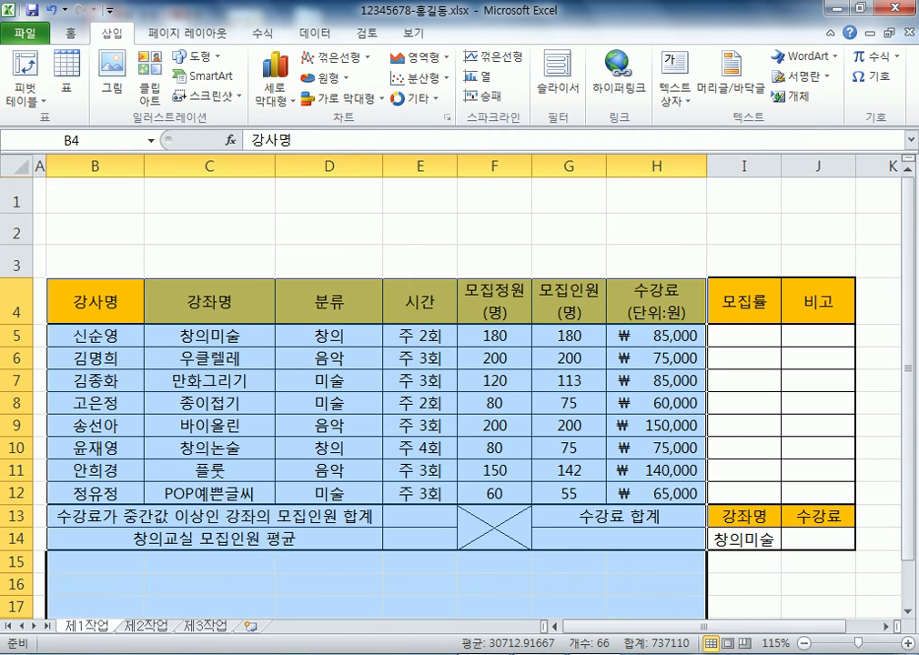
{"action": "left_click", "coordinate": [95, 295]}
Undo an overextended selection down to row 155 and reselect the course data from B4
{"action": "scroll", "coordinate": [364, 391], "scroll_direction": "down", "scroll_amount": 7}
{"action": "scroll", "coordinate": [454, 391], "scroll_direction": "down", "scroll_amount": 20}
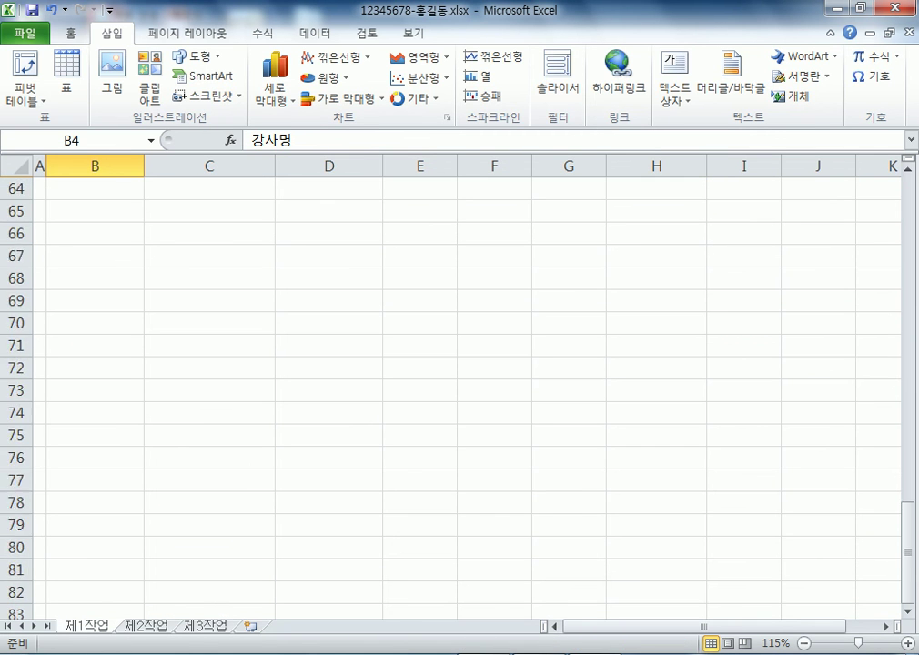
{"action": "scroll", "coordinate": [454, 391], "scroll_direction": "down", "scroll_amount": 2}
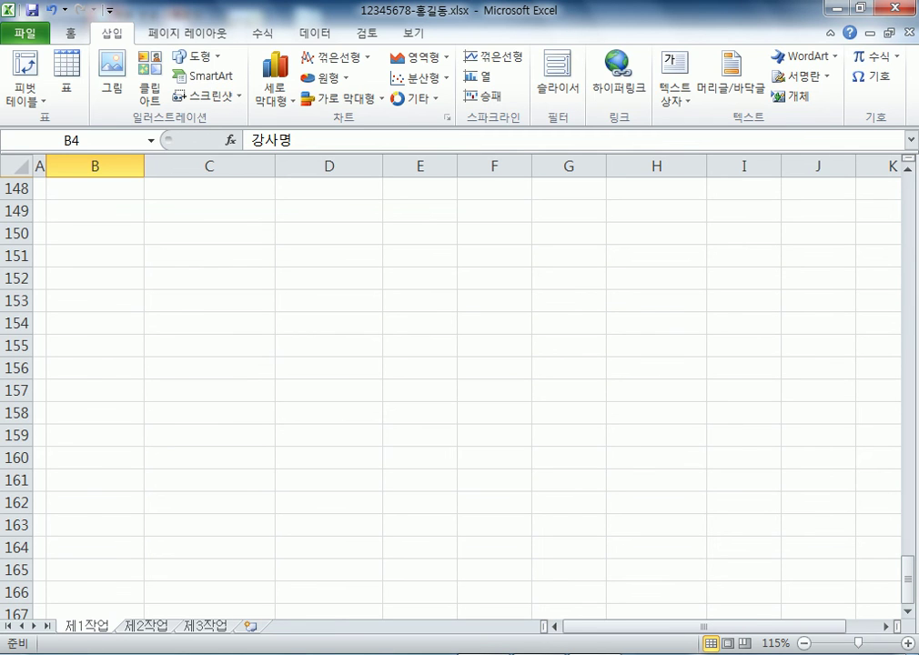
{"action": "left_click", "coordinate": [656, 346], "text": "shift"}
{"action": "scroll", "coordinate": [455, 391], "scroll_direction": "up", "scroll_amount": 5}
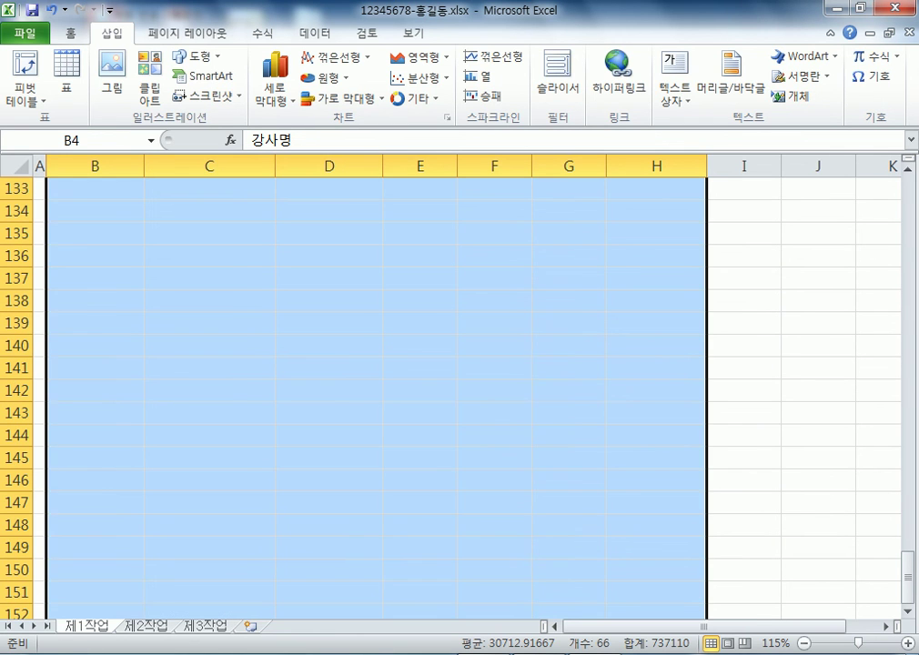
{"action": "scroll", "coordinate": [455, 392], "scroll_direction": "up", "scroll_amount": 16}
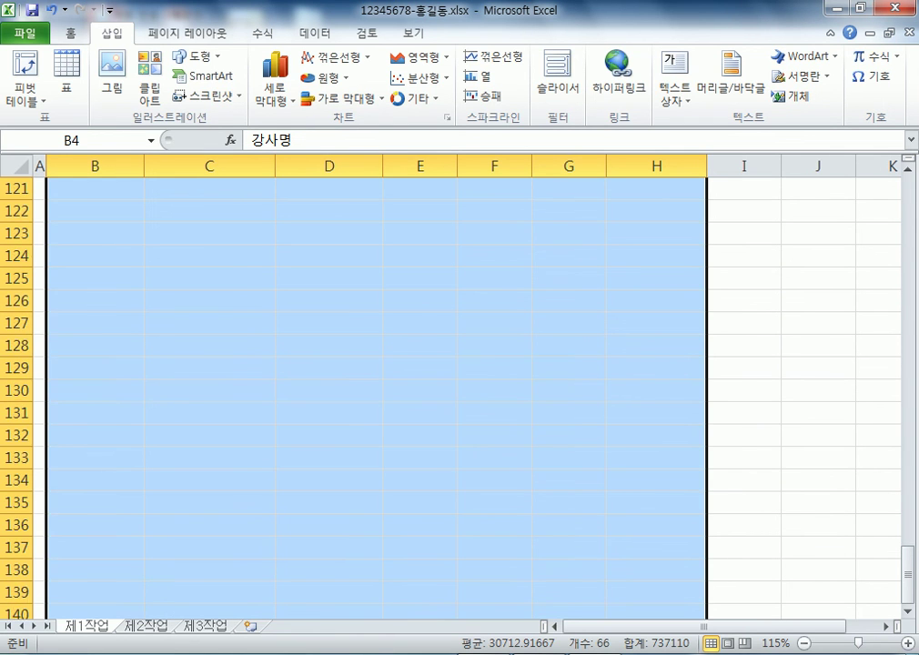
{"action": "key", "text": "shift+BackSpace"}
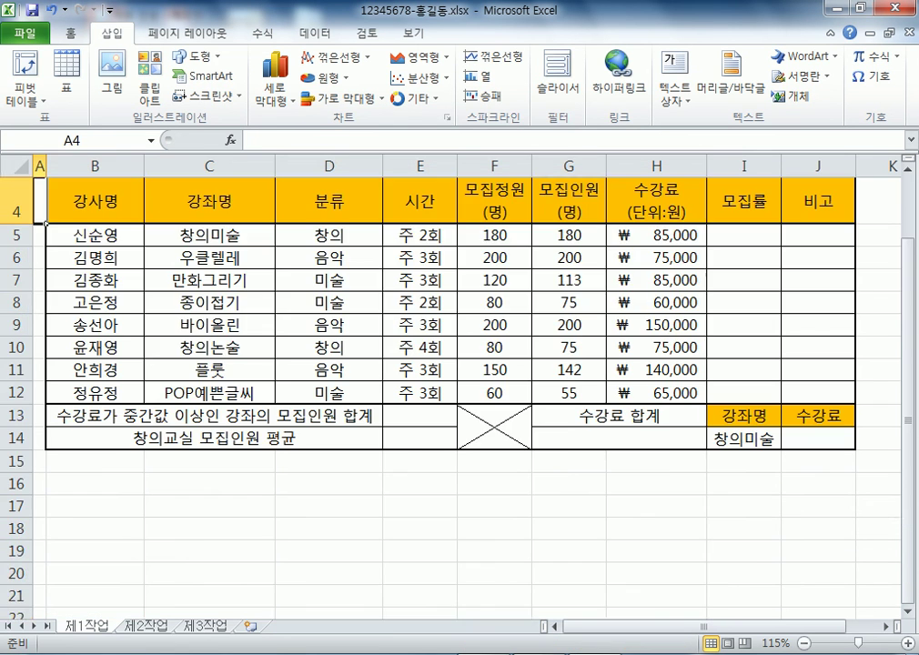
{"action": "scroll", "coordinate": [455, 391], "scroll_direction": "up", "scroll_amount": 1}
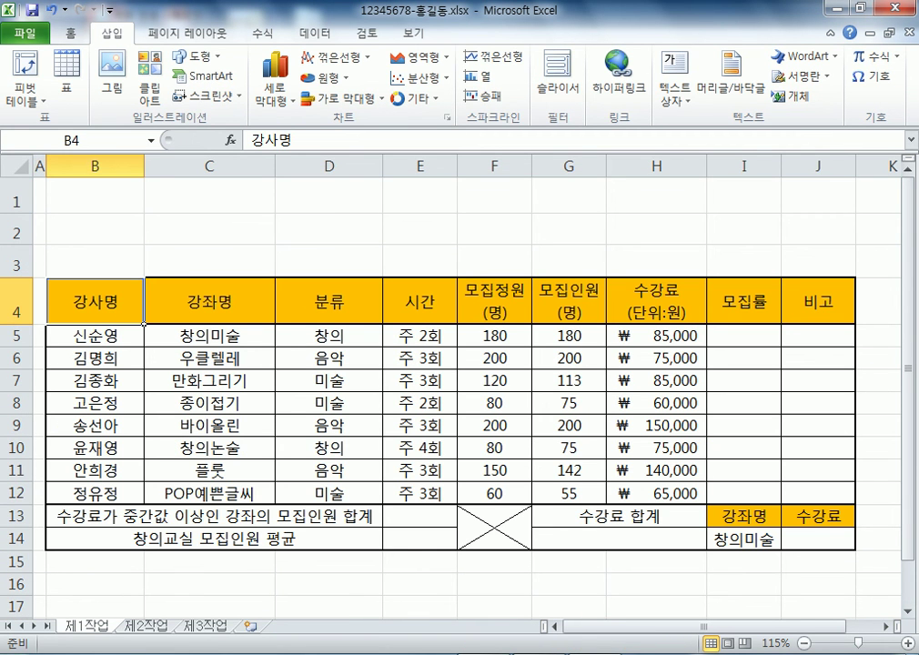
{"action": "left_click_drag", "start_coordinate": [96, 301], "coordinate": [706, 503]}
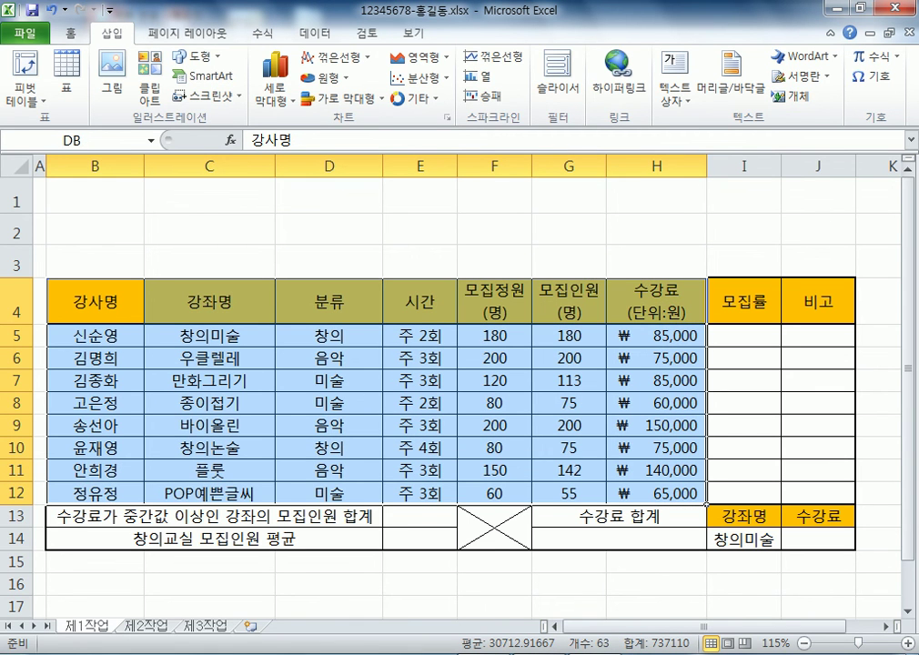
{"action": "left_click", "coordinate": [494, 493]}
{"action": "left_click_drag", "start_coordinate": [95, 200], "coordinate": [418, 232]}
{"action": "left_click_drag", "start_coordinate": [655, 230], "coordinate": [741, 262]}
{"action": "scroll", "coordinate": [455, 363], "scroll_direction": "down", "scroll_amount": 3}
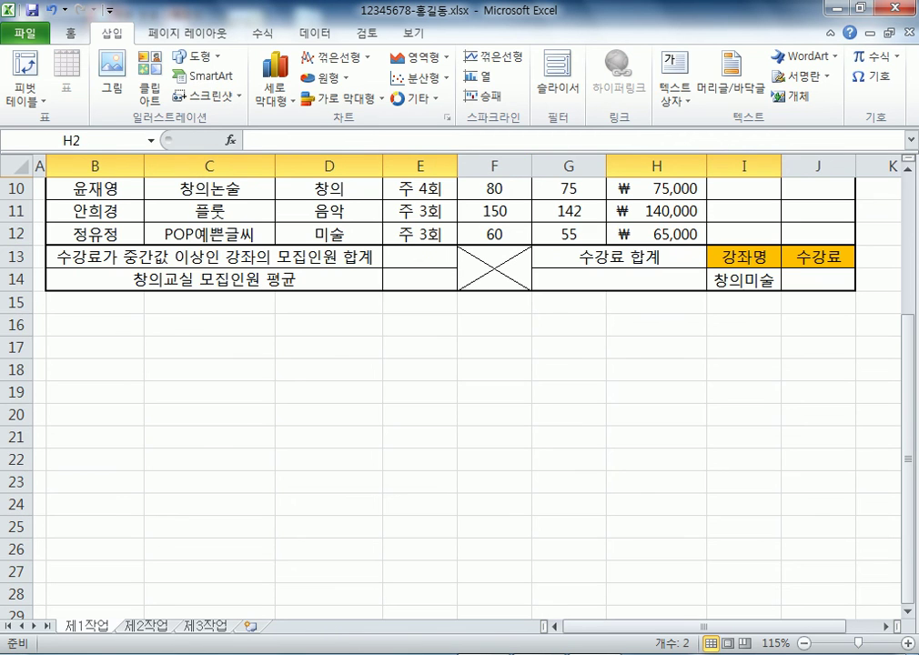
{"action": "left_click_drag", "start_coordinate": [94, 324], "coordinate": [209, 436]}
{"action": "left_click_drag", "start_coordinate": [419, 348], "coordinate": [496, 459]}
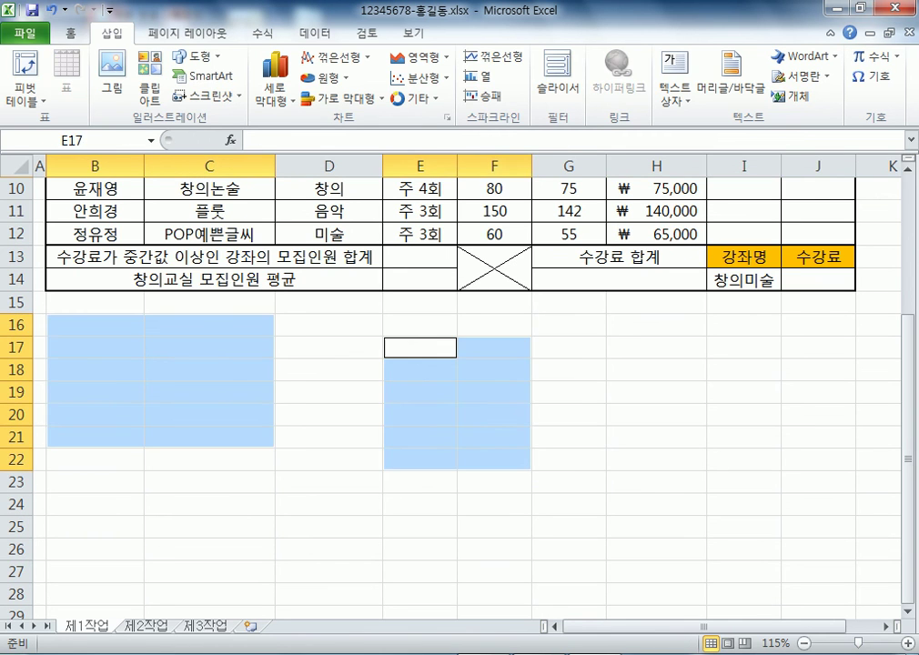
{"action": "left_click_drag", "start_coordinate": [655, 347], "coordinate": [816, 526]}
{"action": "left_click_drag", "start_coordinate": [94, 325], "coordinate": [209, 436]}
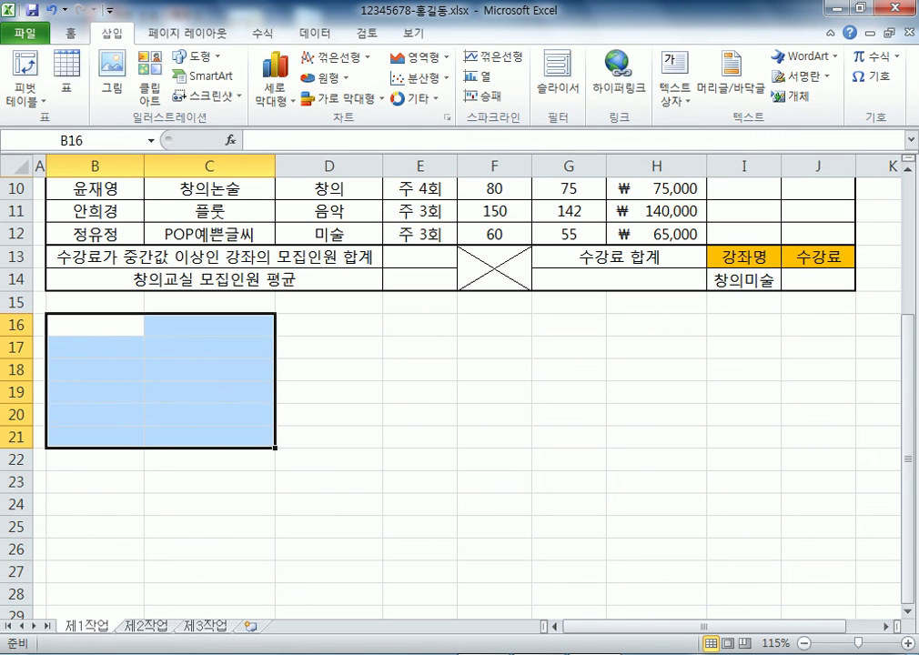
{"action": "left_click_drag", "start_coordinate": [419, 324], "coordinate": [494, 436]}
{"action": "left_click_drag", "start_coordinate": [656, 325], "coordinate": [818, 436]}
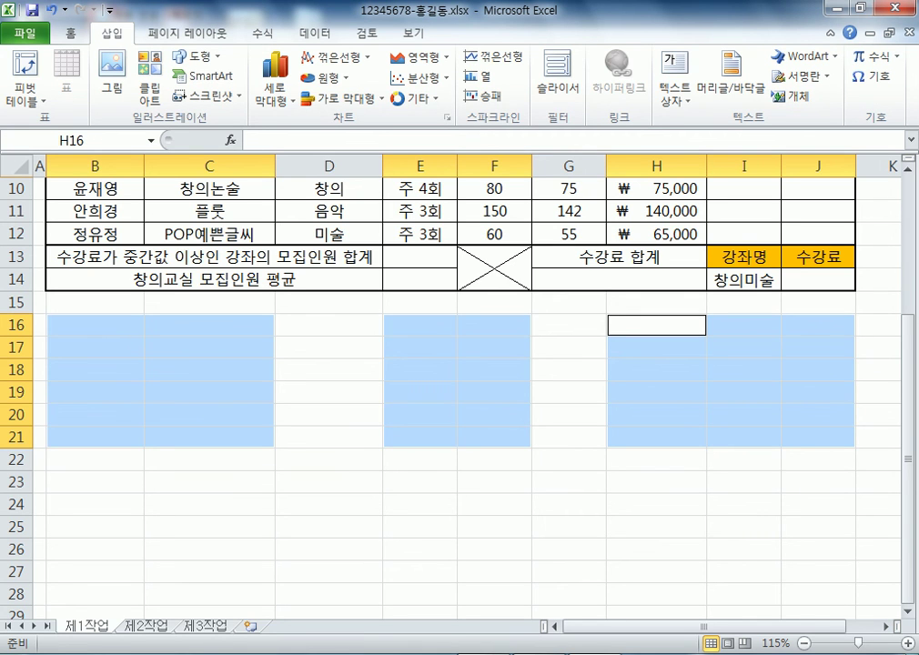
{"action": "left_click_drag", "start_coordinate": [95, 324], "coordinate": [418, 437]}
{"action": "left_click_drag", "start_coordinate": [328, 346], "coordinate": [494, 459]}
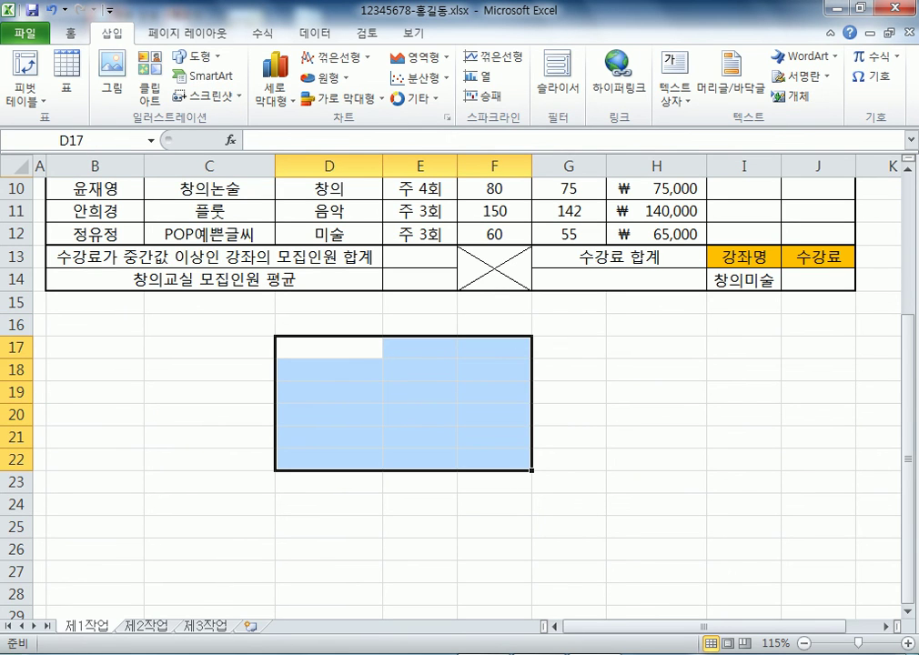
{"action": "left_click_drag", "start_coordinate": [655, 346], "coordinate": [744, 437]}
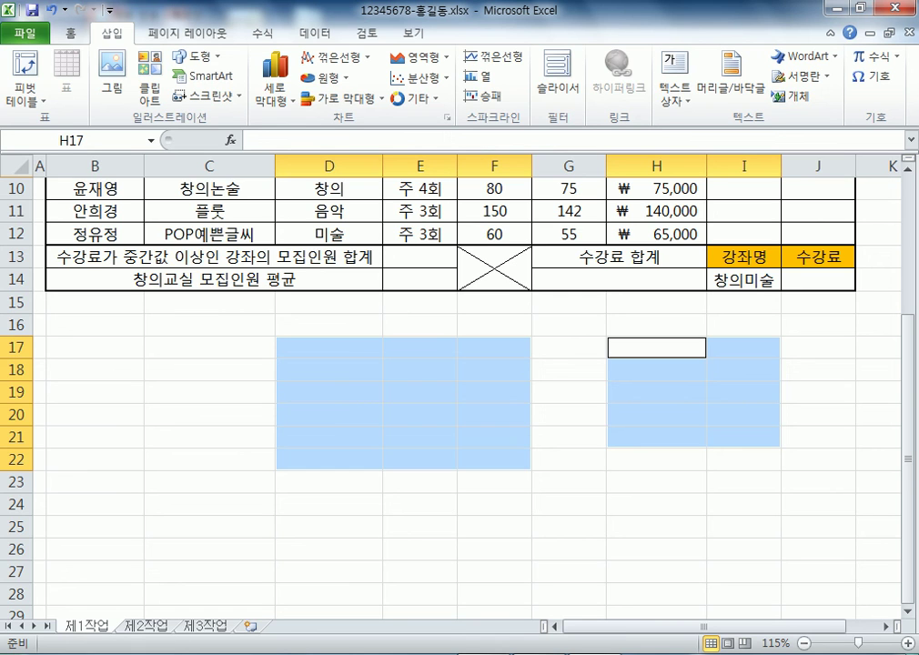
{"action": "left_click", "coordinate": [209, 347]}
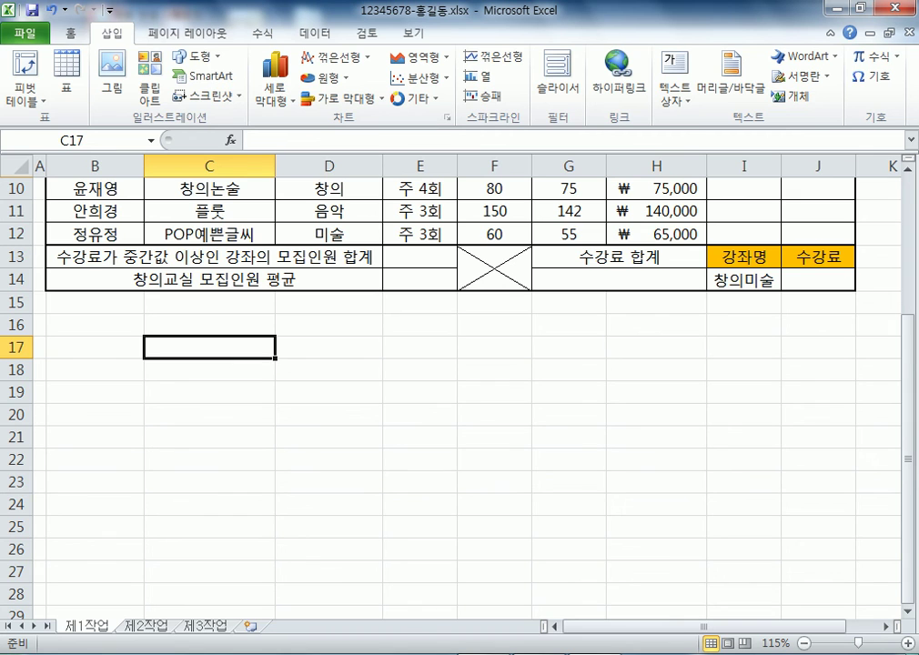
{"action": "scroll", "coordinate": [455, 391], "scroll_direction": "up", "scroll_amount": 3}
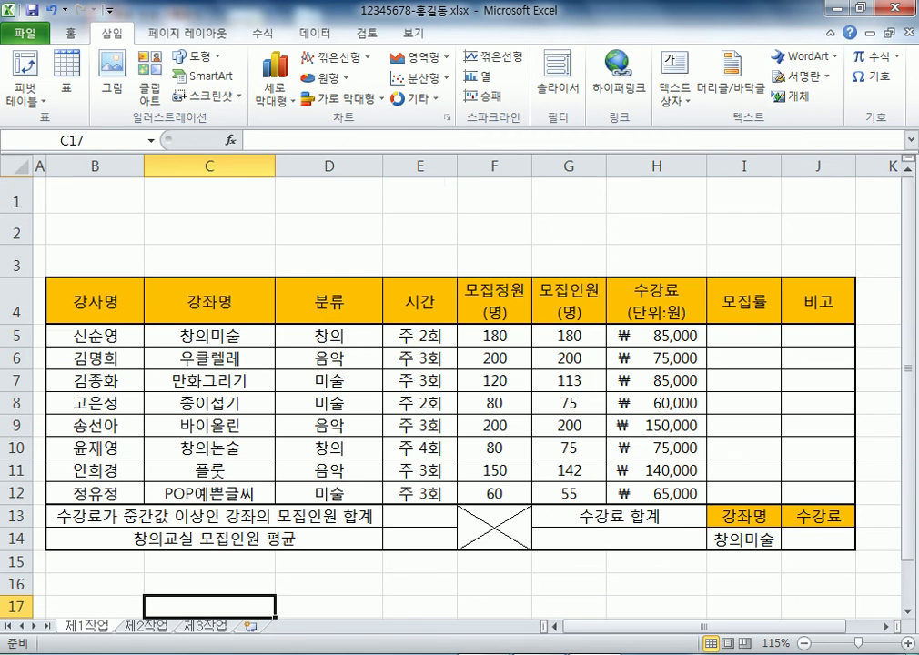
{"action": "left_click", "coordinate": [494, 300]}
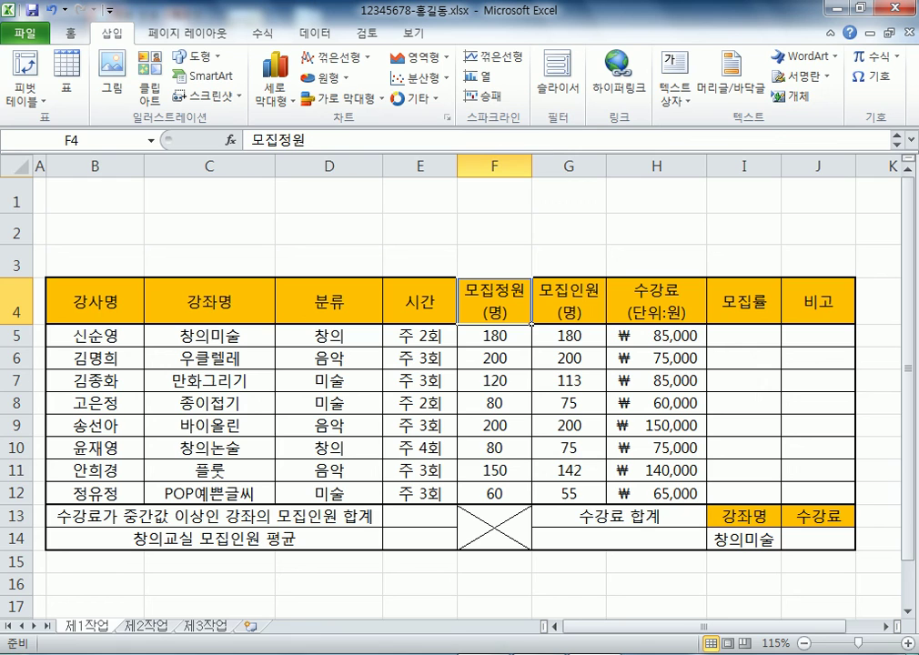
{"action": "left_click", "coordinate": [328, 229]}
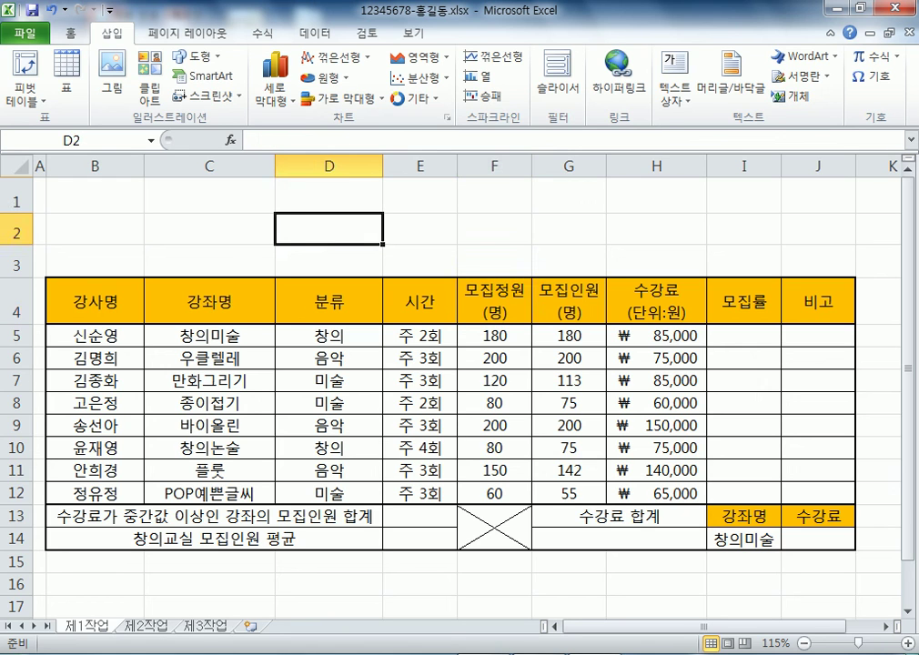
{"action": "type", "text": "무"}
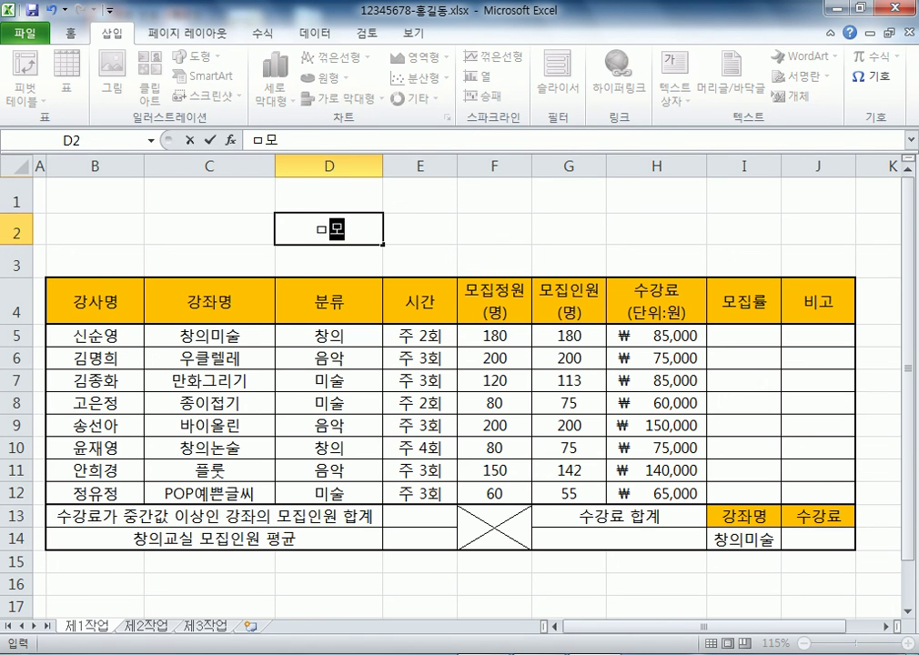
{"action": "key", "text": "Escape"}
{"action": "scroll", "coordinate": [454, 392], "scroll_direction": "up", "scroll_amount": 6}
{"action": "scroll", "coordinate": [454, 391], "scroll_direction": "up", "scroll_amount": 1}
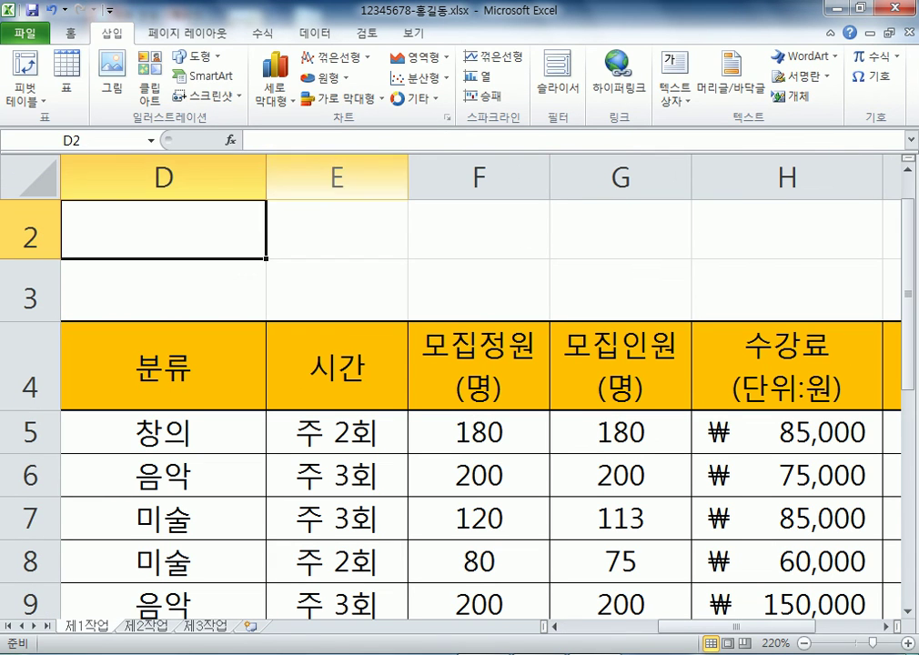
{"action": "left_click", "coordinate": [337, 229]}
{"action": "type", "text": "모지ㅂ"}
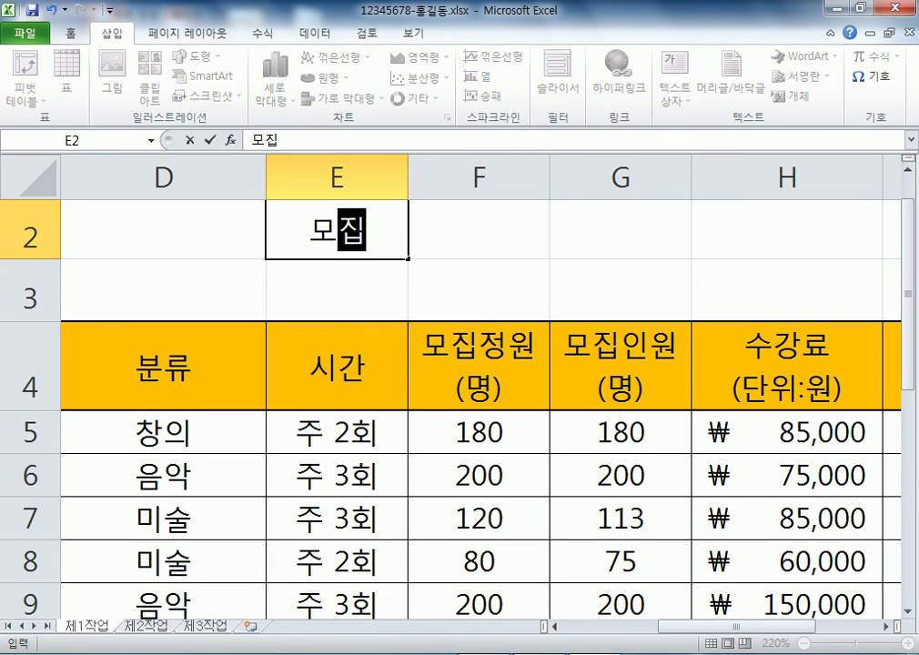
{"action": "key", "text": "Return"}
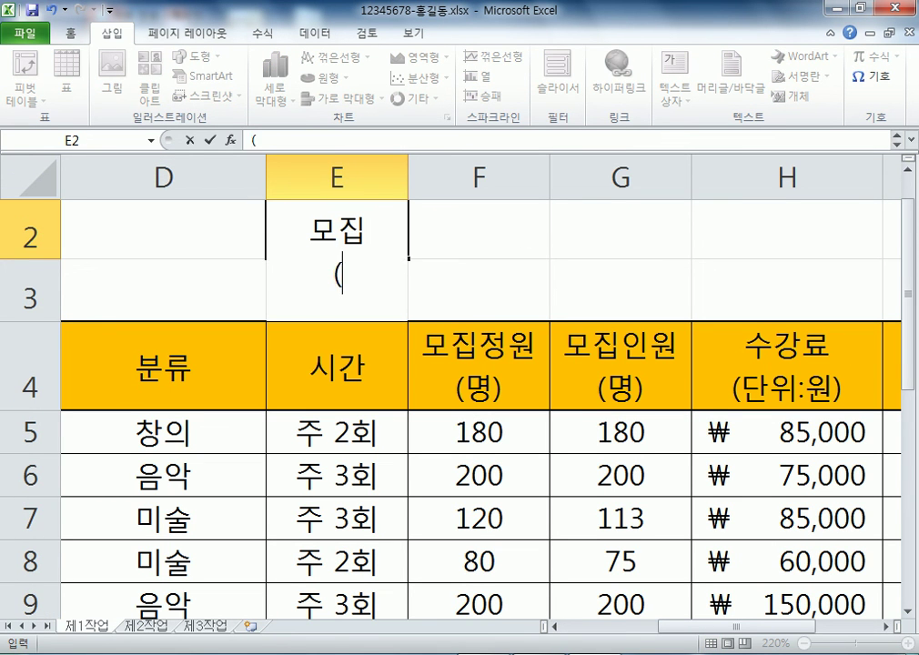
{"action": "type", "text": "(명)"}
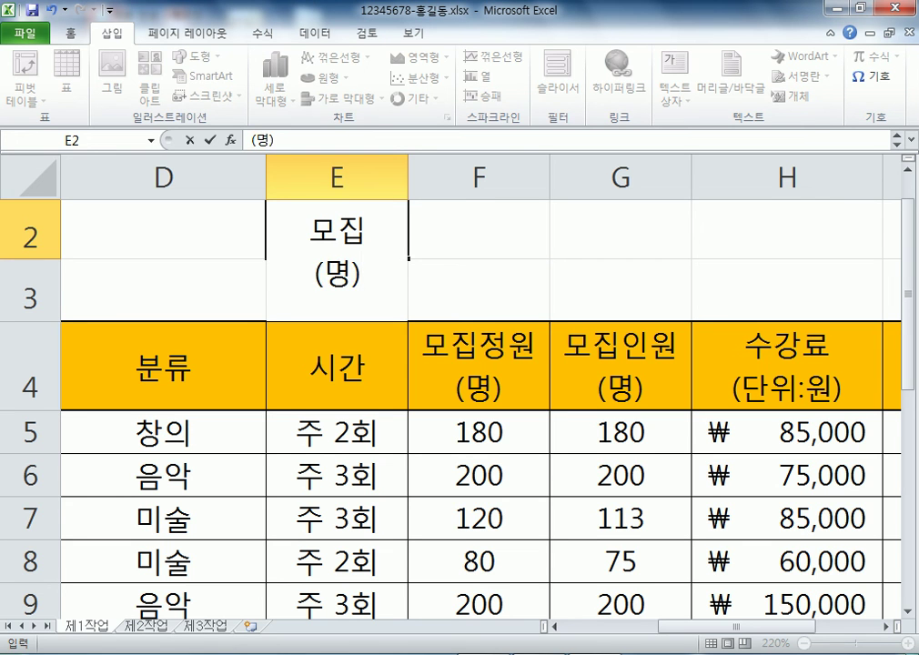
{"action": "key", "text": "Return"}
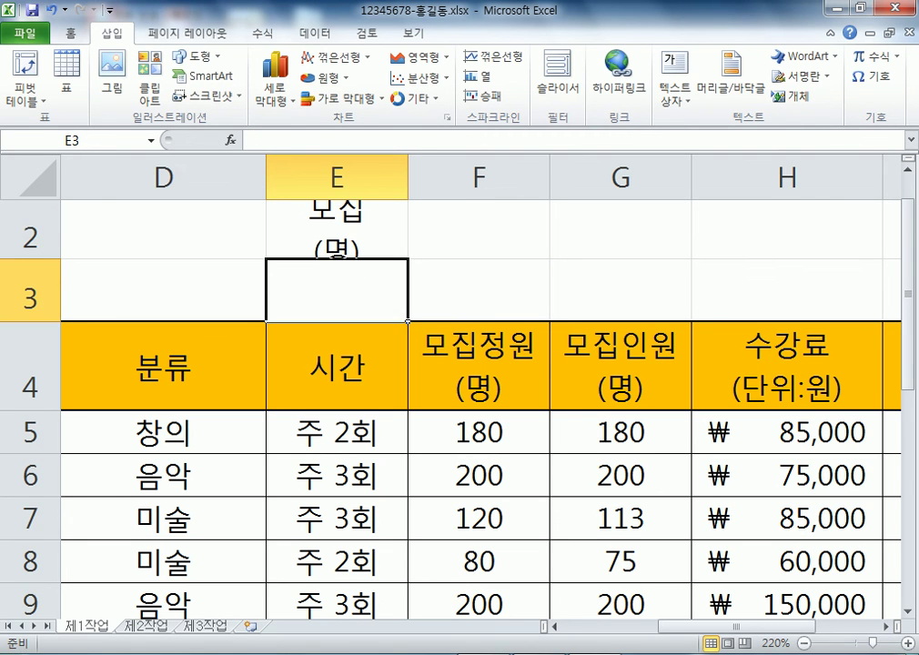
{"action": "key", "text": "ctrl+z"}
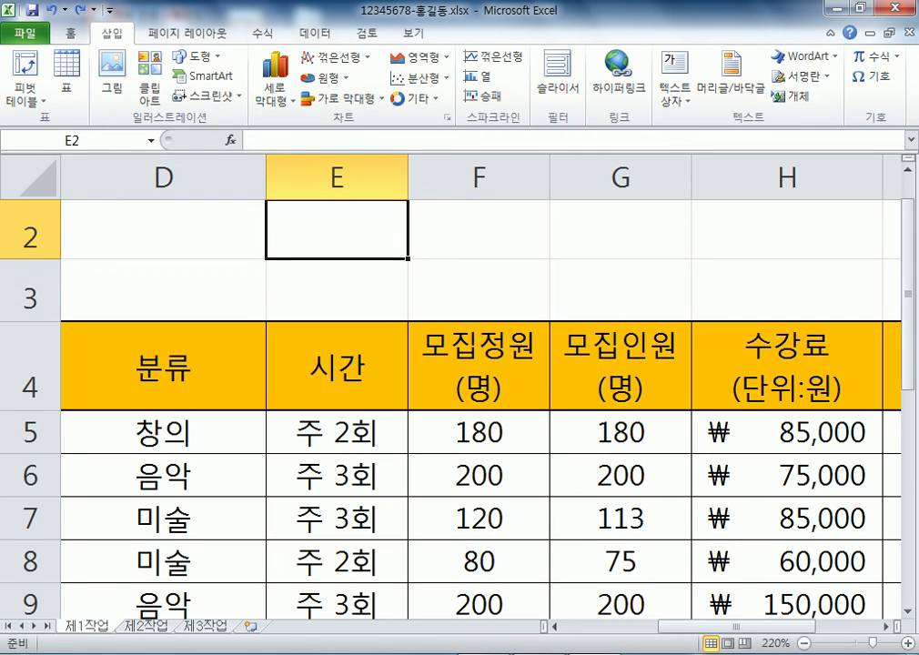
{"action": "scroll", "coordinate": [455, 383], "scroll_direction": "down", "scroll_amount": 4}
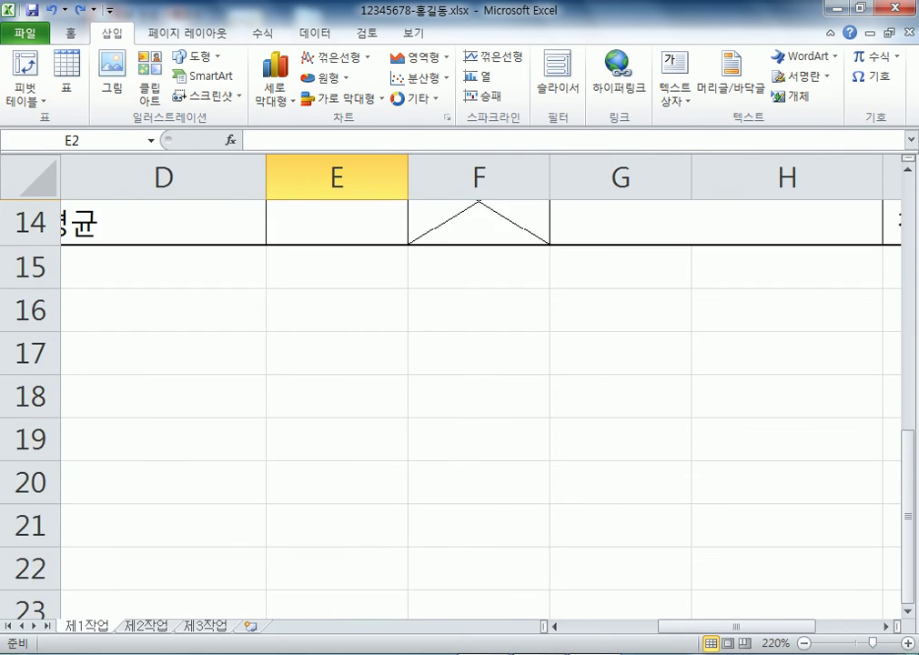
{"action": "scroll", "coordinate": [455, 382], "scroll_direction": "down", "scroll_amount": 4}
{"action": "scroll", "coordinate": [455, 382], "scroll_direction": "down", "scroll_amount": 3}
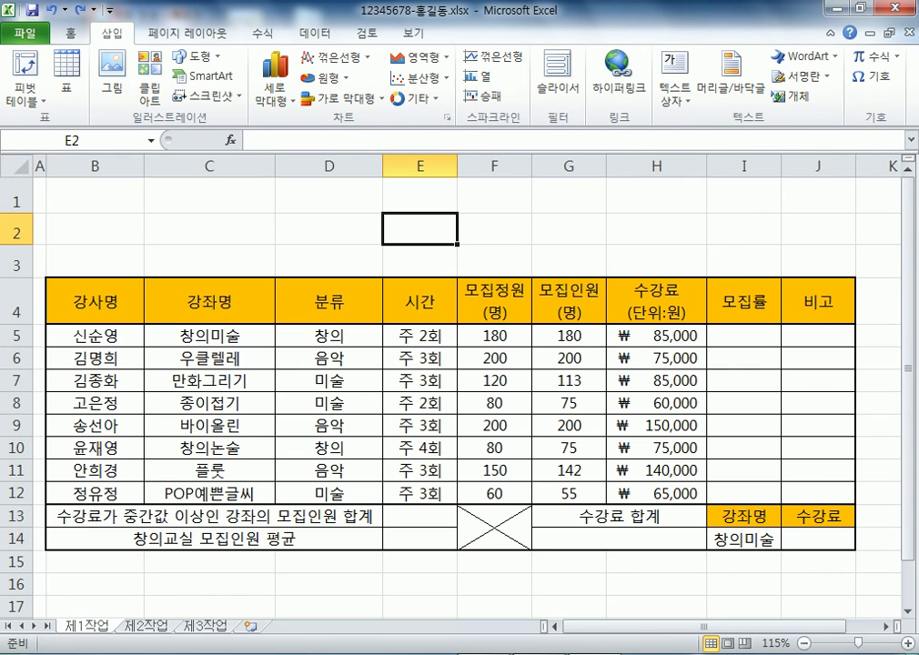
Clear all formatting from the entire sheet
{"action": "left_click", "coordinate": [19, 165]}
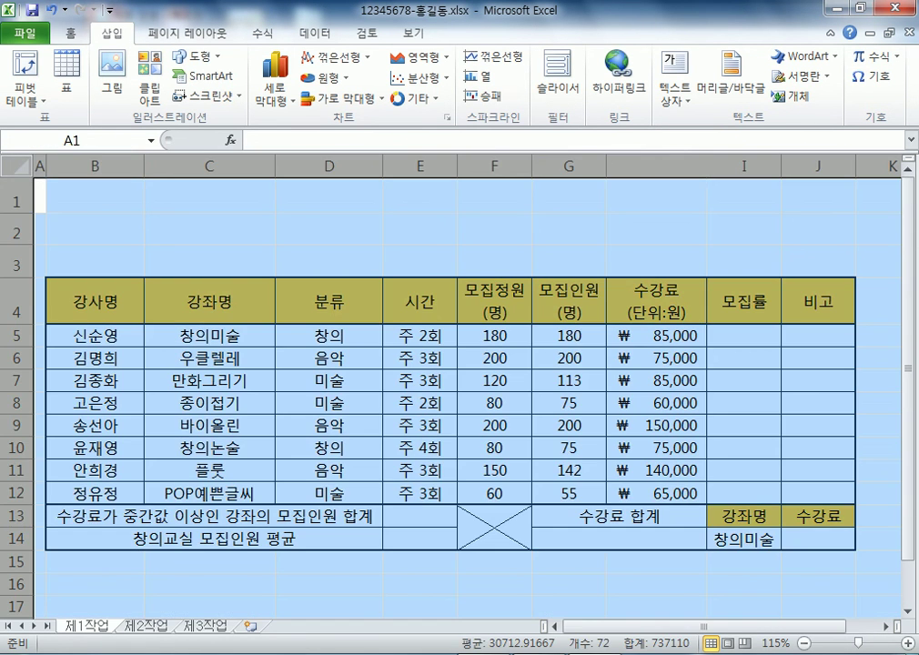
{"action": "left_click", "coordinate": [70, 34]}
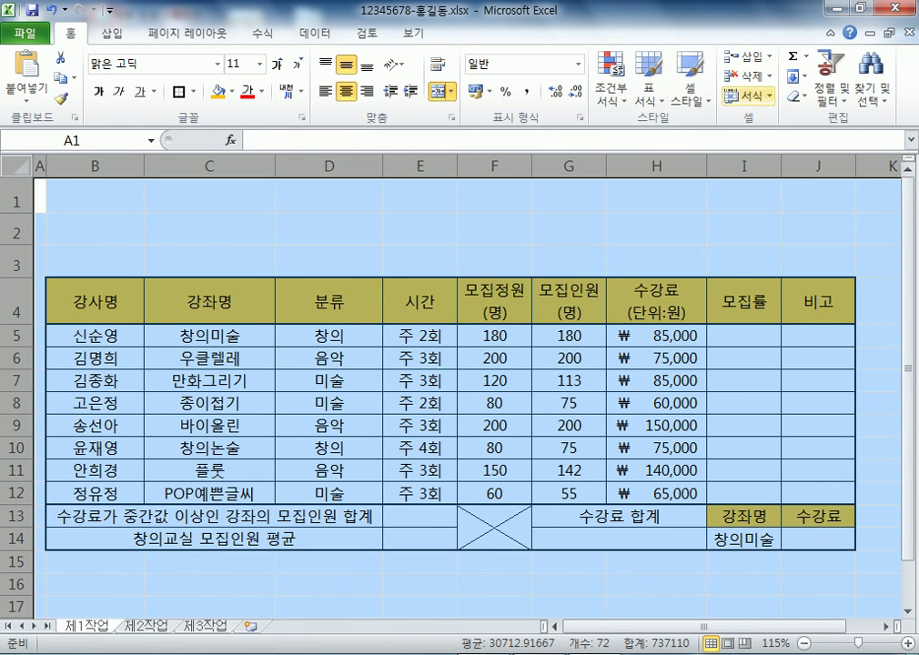
{"action": "left_click", "coordinate": [795, 95]}
{"action": "left_click", "coordinate": [828, 138]}
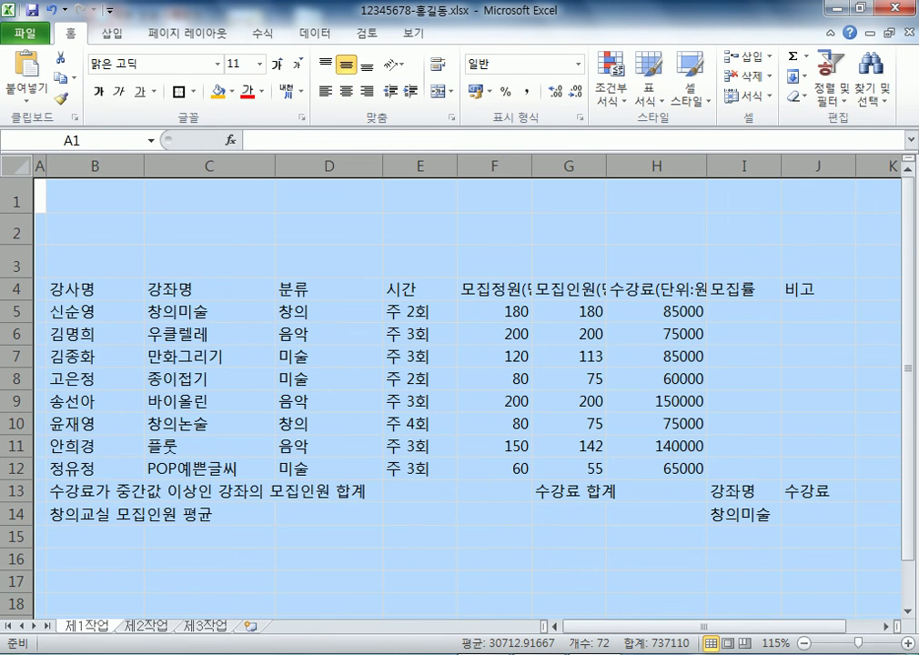
Merge and center B13:D13, B14:D14, F13:F14, G13:H13 and G14:H14, then check the merged cells
{"action": "left_click_drag", "start_coordinate": [73, 492], "coordinate": [309, 491]}
{"action": "left_click_drag", "start_coordinate": [73, 514], "coordinate": [309, 514]}
{"action": "left_click_drag", "start_coordinate": [494, 491], "coordinate": [494, 514]}
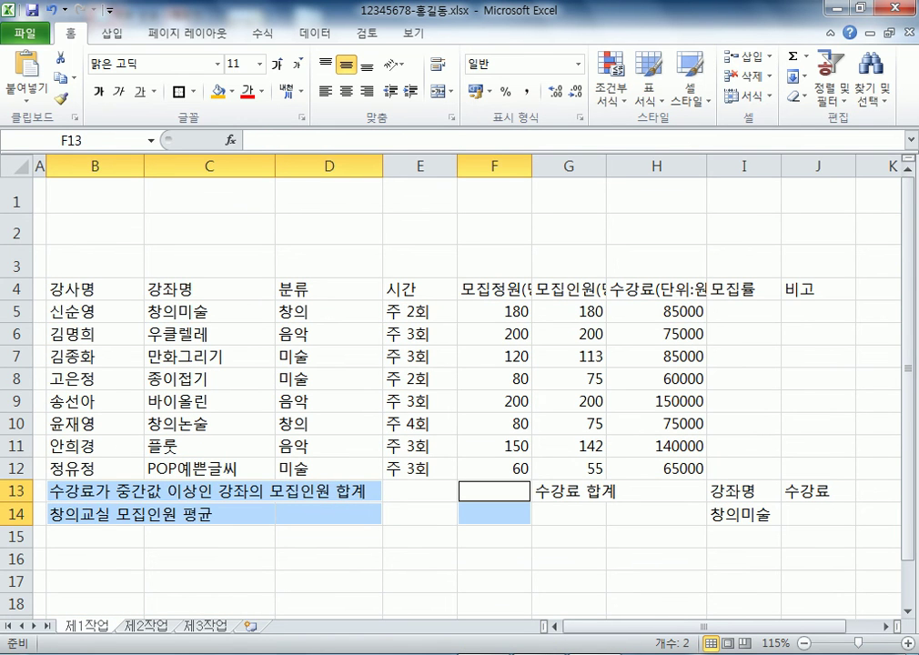
{"action": "left_click_drag", "start_coordinate": [568, 491], "coordinate": [654, 491]}
{"action": "left_click", "coordinate": [568, 514], "text": "ctrl"}
{"action": "left_click_drag", "start_coordinate": [569, 514], "coordinate": [655, 514]}
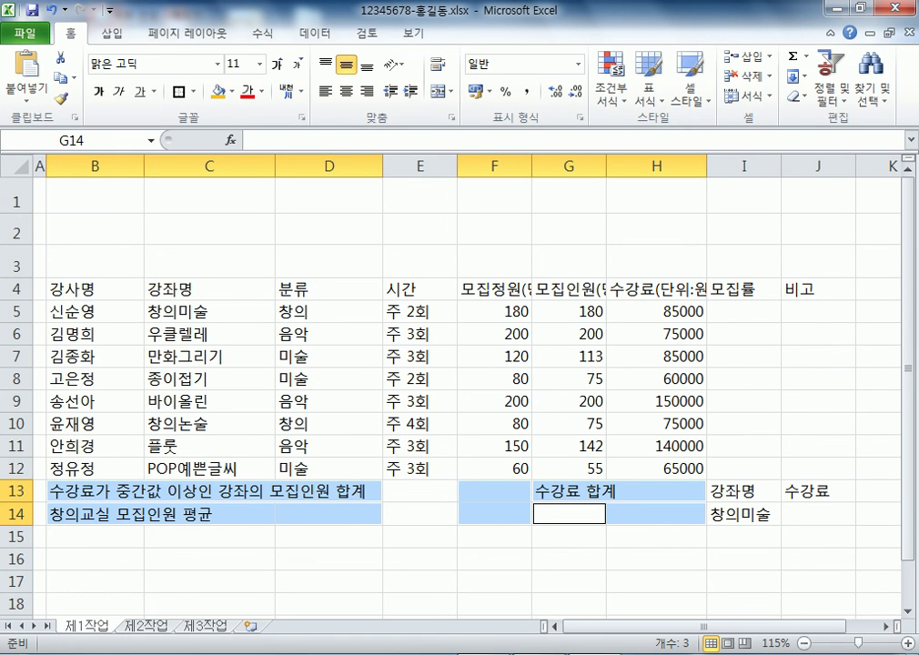
{"action": "scroll", "coordinate": [455, 382], "scroll_direction": "down", "scroll_amount": 1}
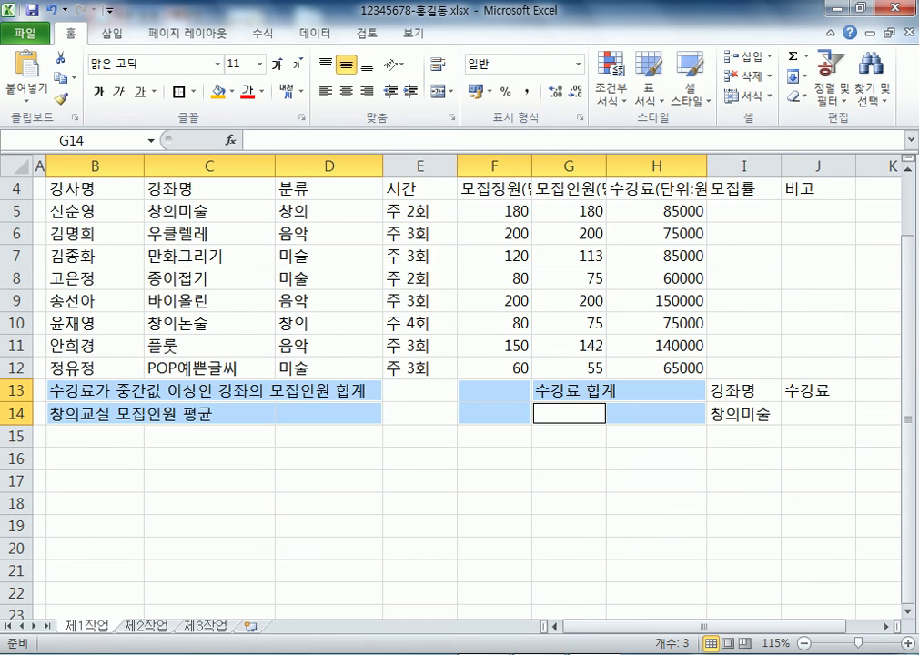
{"action": "left_click", "coordinate": [440, 91]}
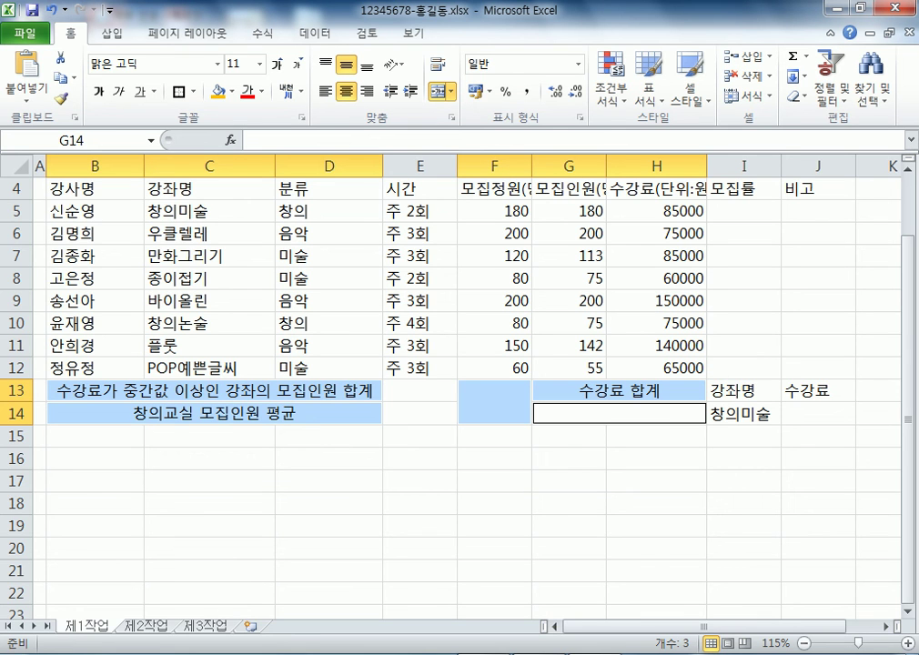
{"action": "left_click", "coordinate": [214, 390]}
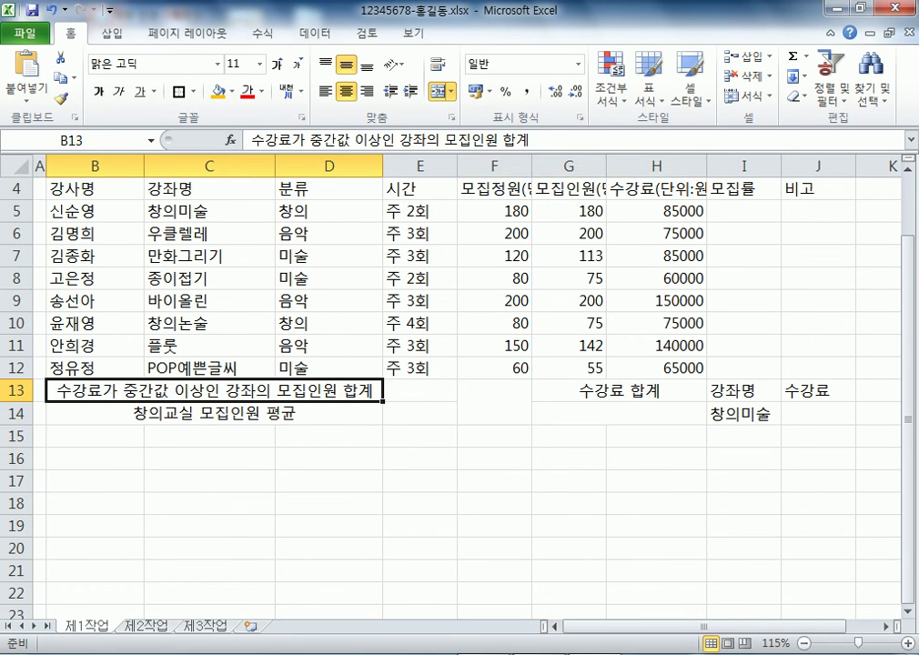
{"action": "left_click", "coordinate": [214, 413]}
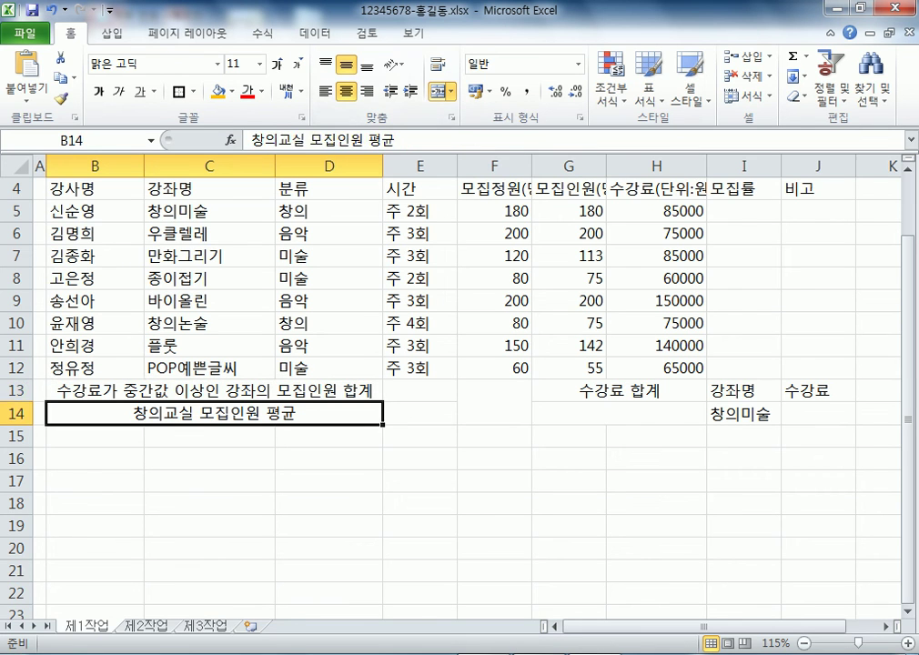
{"action": "left_click", "coordinate": [494, 401]}
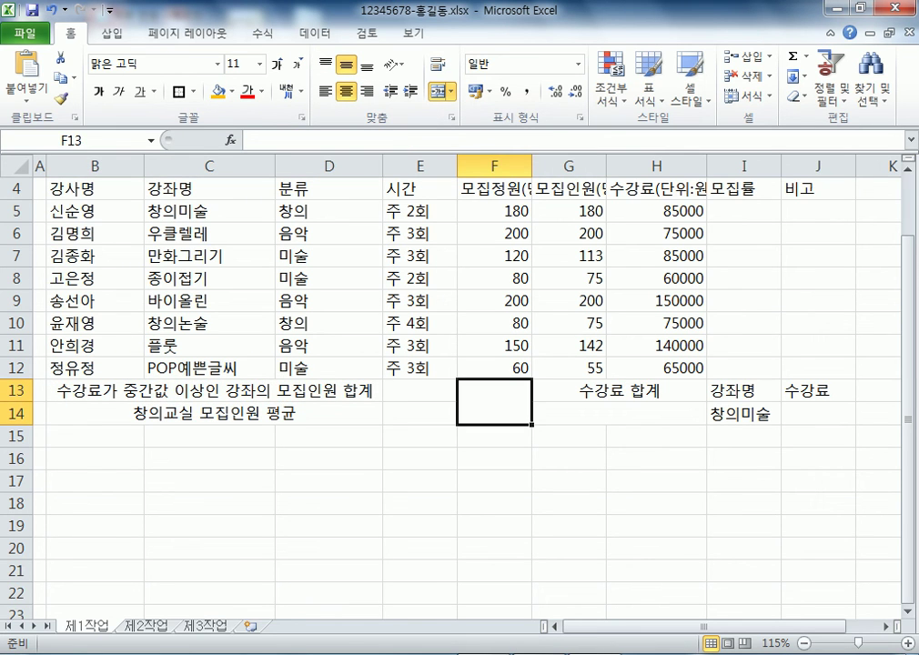
Merge the matching cells B16:D16, B17:D17, F16:F17, G16:H16 and G17:H17
{"action": "left_click_drag", "start_coordinate": [95, 458], "coordinate": [328, 457]}
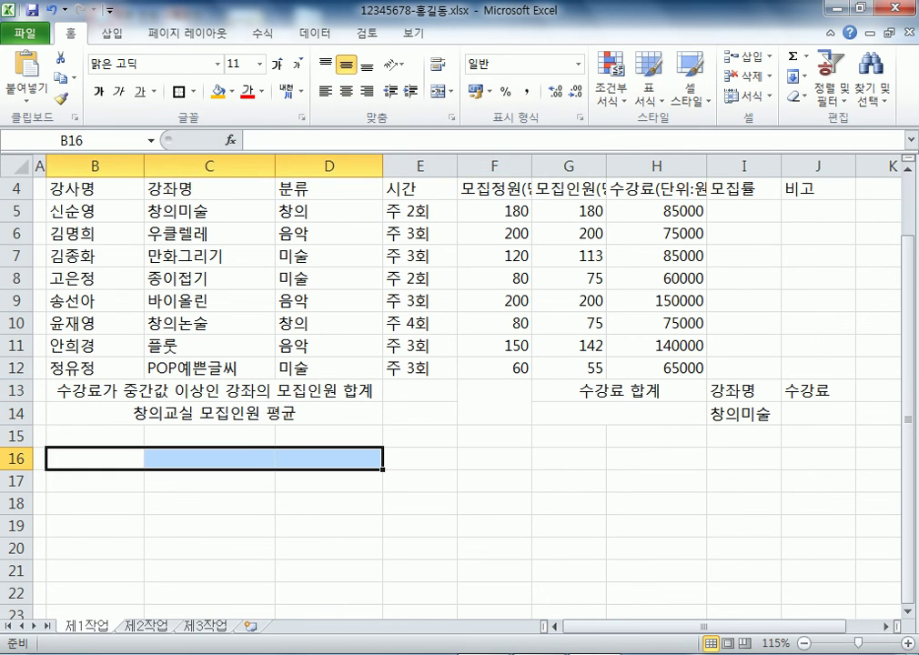
{"action": "left_click_drag", "start_coordinate": [95, 480], "coordinate": [328, 480], "text": "ctrl"}
{"action": "left_click_drag", "start_coordinate": [493, 458], "coordinate": [494, 480], "text": "ctrl"}
{"action": "left_click_drag", "start_coordinate": [568, 458], "coordinate": [655, 458], "text": "ctrl"}
{"action": "left_click_drag", "start_coordinate": [569, 480], "coordinate": [655, 480], "text": "ctrl"}
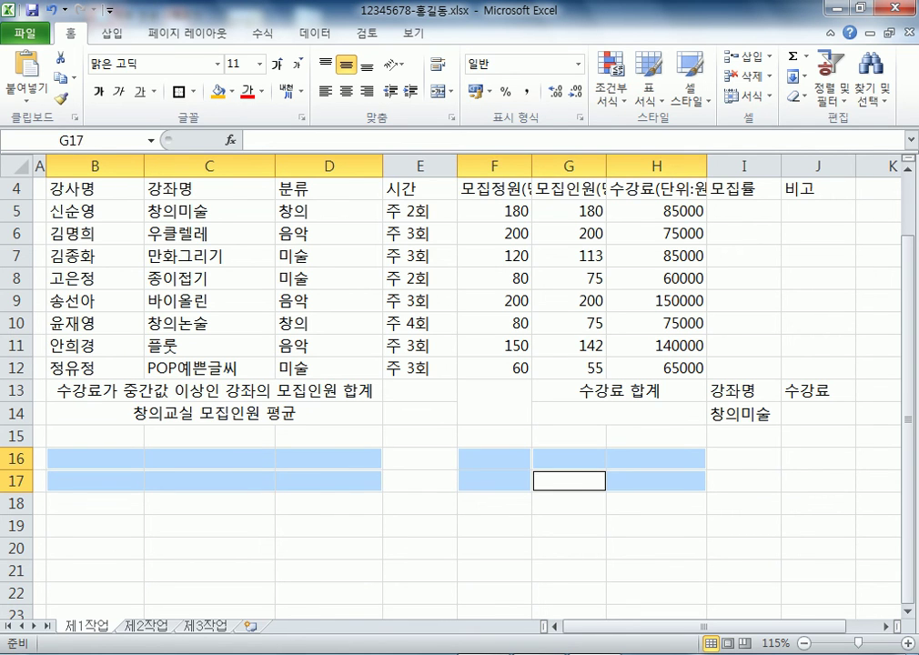
{"action": "key", "text": "alt+h"}
Finish the rows 16–17 merge and put All Borders on the B–D, F and G–H answer blocks
{"action": "key", "text": "m"}
{"action": "key", "text": "c"}
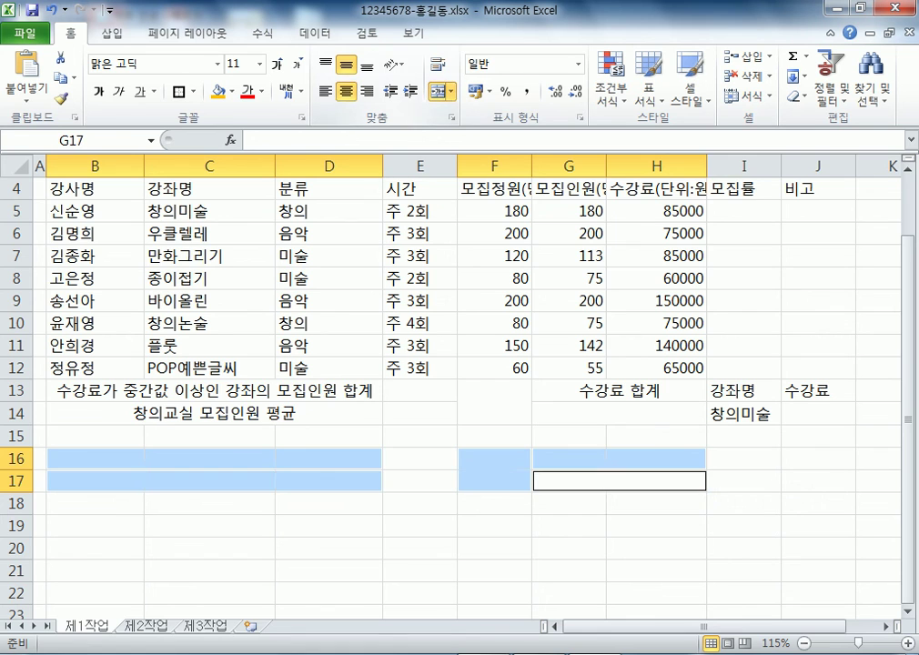
{"action": "left_click", "coordinate": [192, 91]}
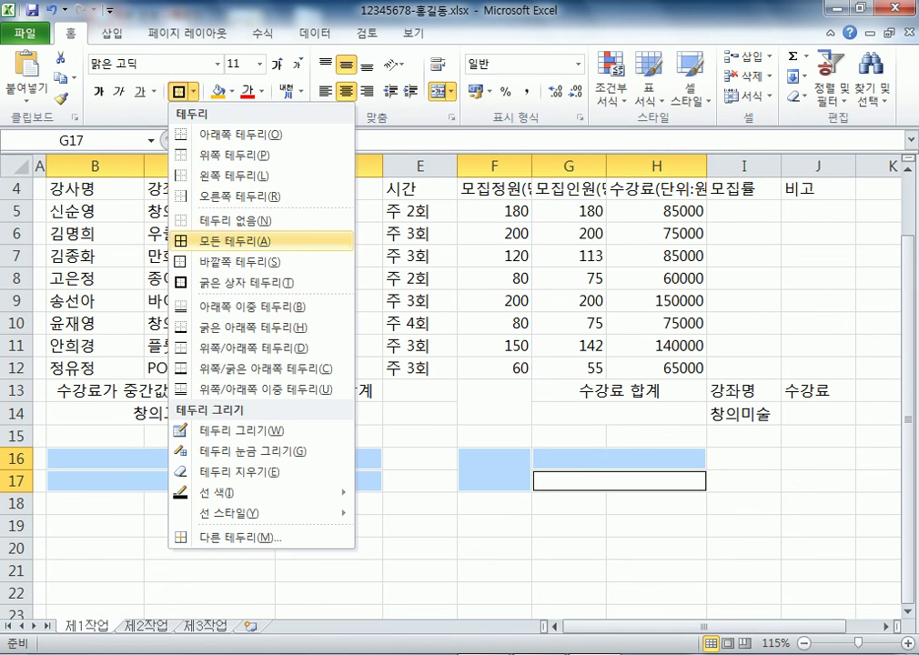
{"action": "left_click", "coordinate": [241, 241]}
{"action": "left_click", "coordinate": [494, 570]}
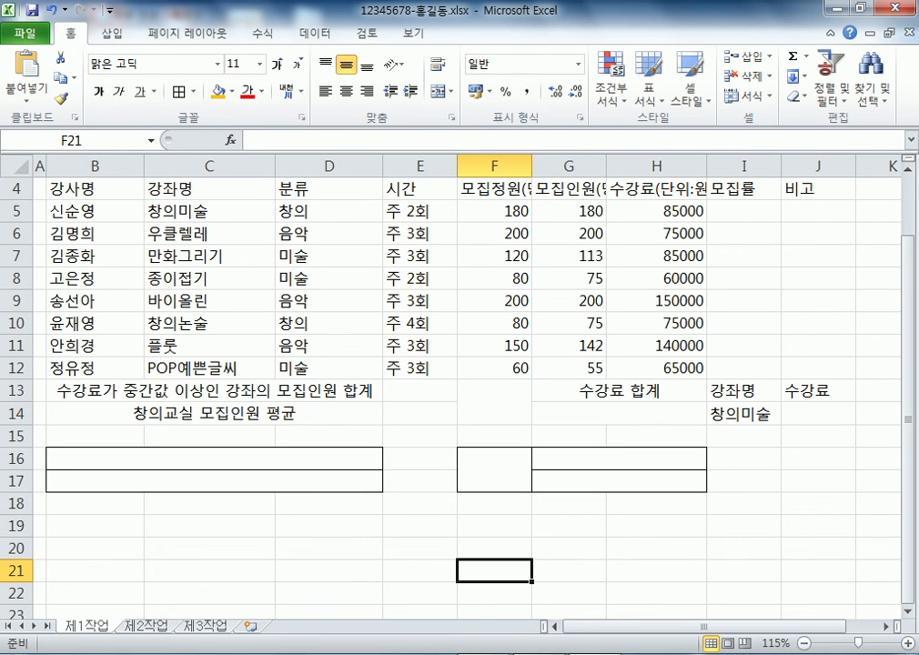
{"action": "left_click_drag", "start_coordinate": [656, 210], "coordinate": [657, 368]}
Apply the ₩ accounting format to fees H5:H12, then select the instructor names in column B
{"action": "left_click", "coordinate": [577, 64]}
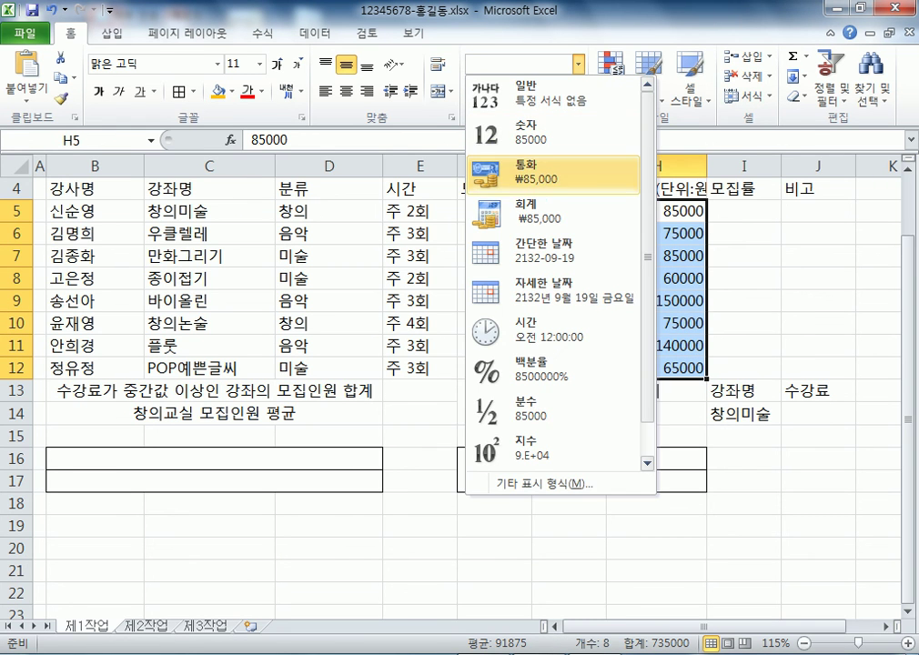
{"action": "key", "text": "Escape"}
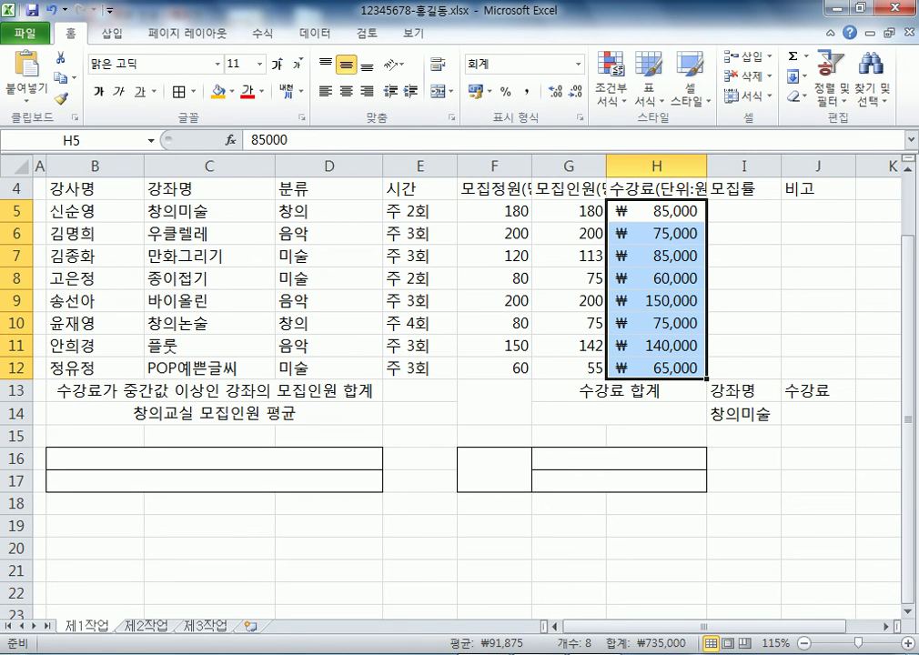
{"action": "left_click_drag", "start_coordinate": [95, 188], "coordinate": [94, 612]}
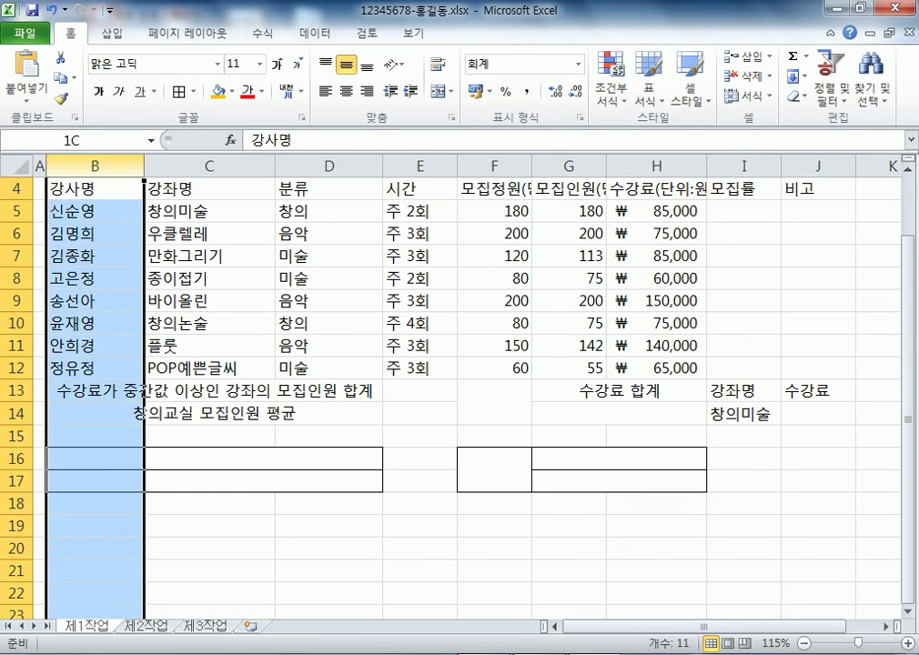
{"action": "left_click_drag", "start_coordinate": [209, 187], "coordinate": [209, 611]}
{"action": "left_click_drag", "start_coordinate": [95, 187], "coordinate": [94, 611]}
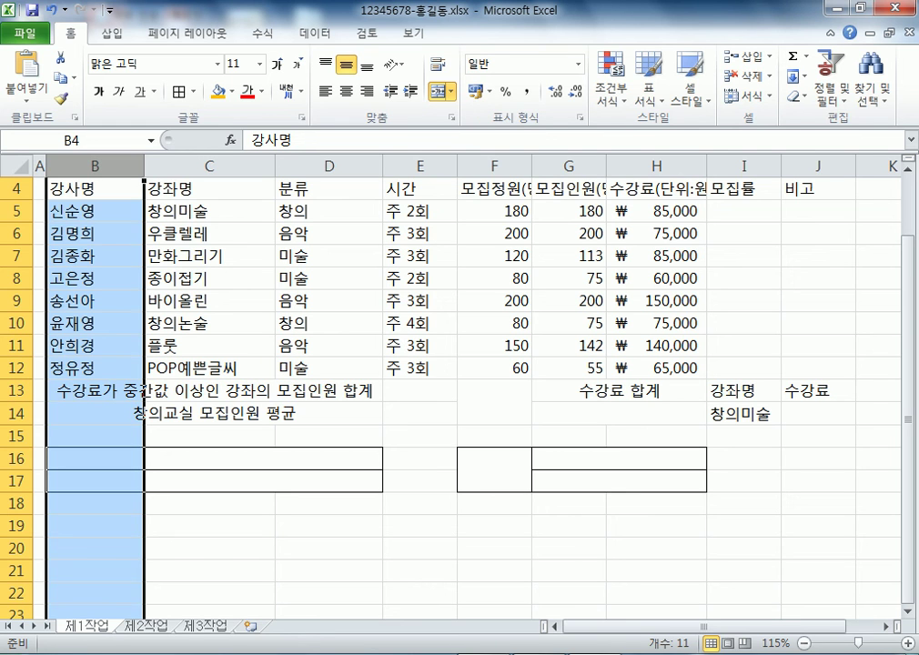
Review the data columns B, D, E, F and H in rows 5–12, including D12 and F7
{"action": "scroll", "coordinate": [459, 391], "scroll_direction": "up", "scroll_amount": 1}
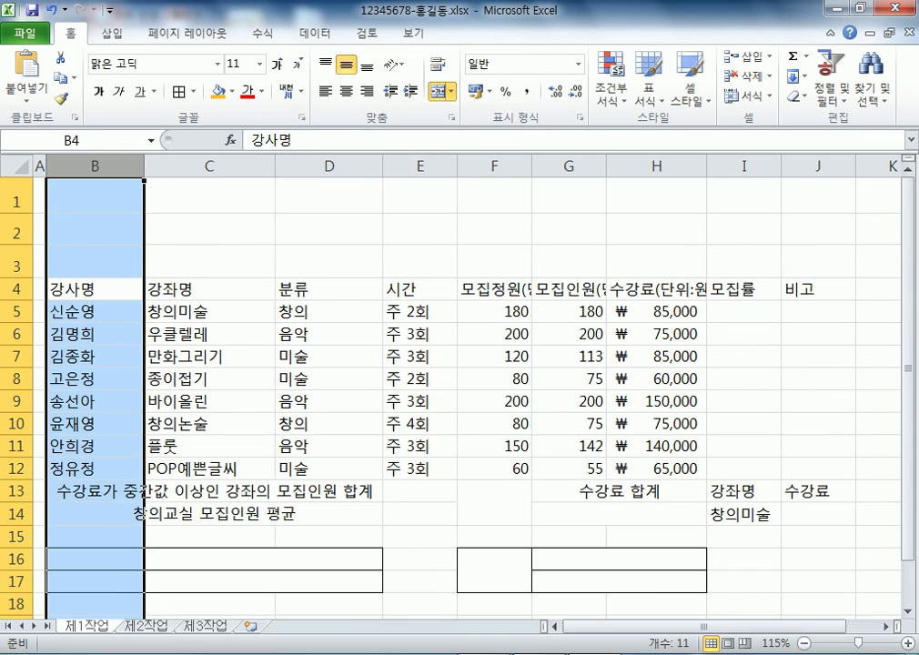
{"action": "left_click_drag", "start_coordinate": [95, 311], "coordinate": [95, 468]}
{"action": "left_click_drag", "start_coordinate": [328, 311], "coordinate": [329, 469]}
{"action": "left_click_drag", "start_coordinate": [419, 311], "coordinate": [420, 468]}
{"action": "left_click", "coordinate": [328, 468]}
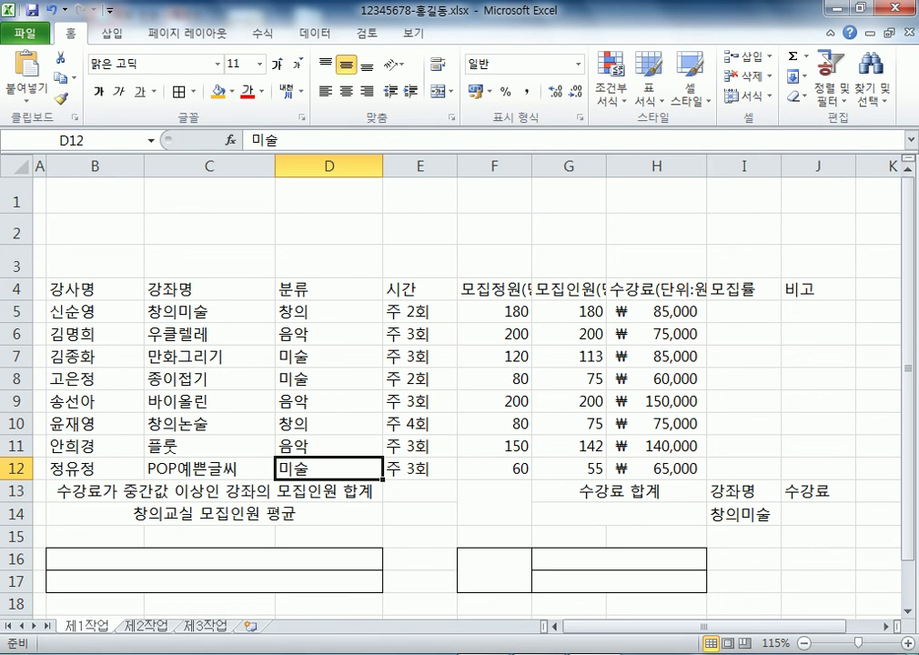
{"action": "left_click_drag", "start_coordinate": [494, 311], "coordinate": [494, 469]}
{"action": "left_click_drag", "start_coordinate": [657, 311], "coordinate": [657, 469]}
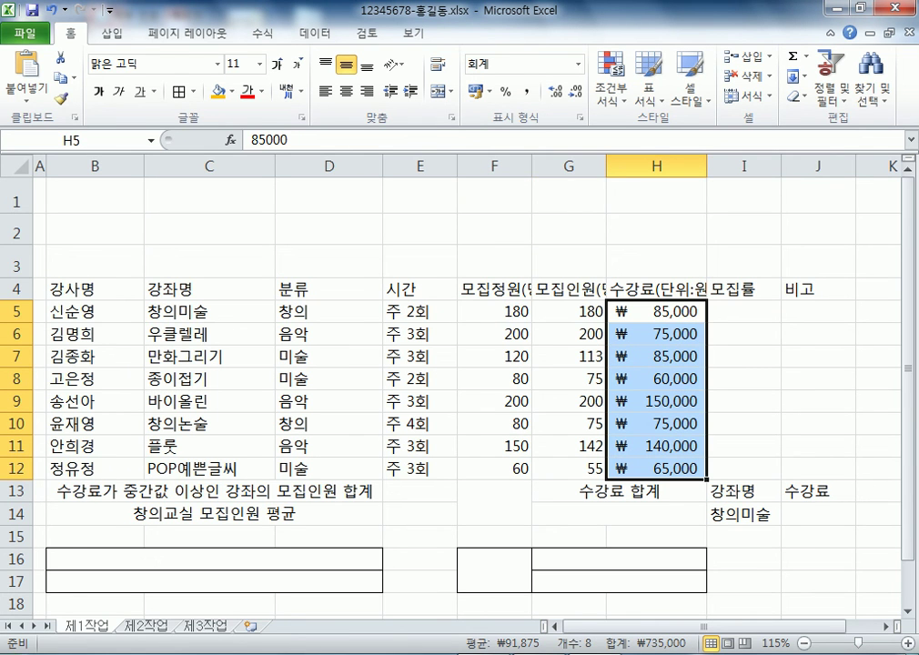
{"action": "left_click", "coordinate": [494, 355]}
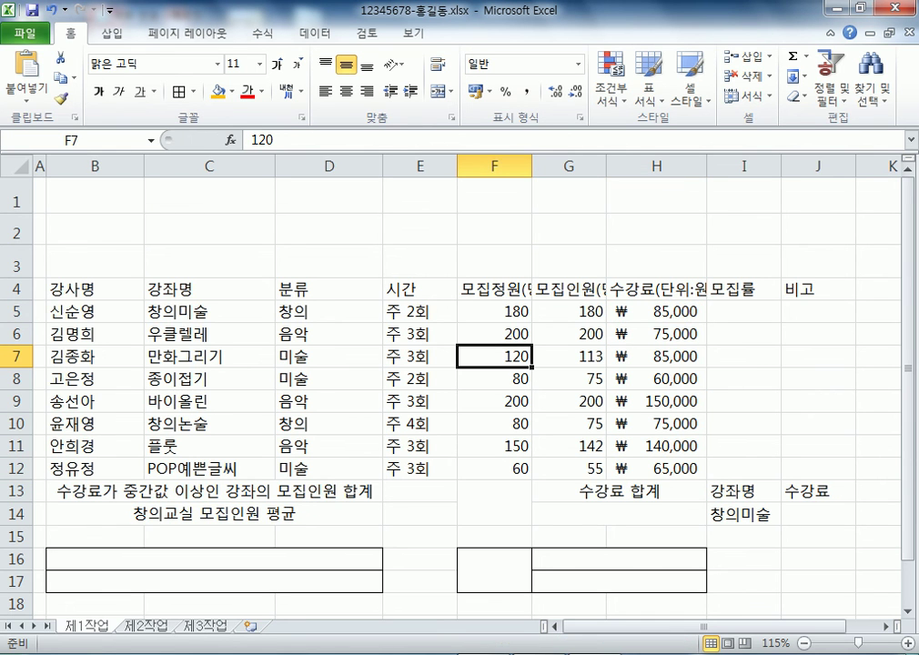
Check the merged summary cells B13, B14 and F13, then bring up the Insert tab
{"action": "scroll", "coordinate": [455, 391], "scroll_direction": "down", "scroll_amount": 3}
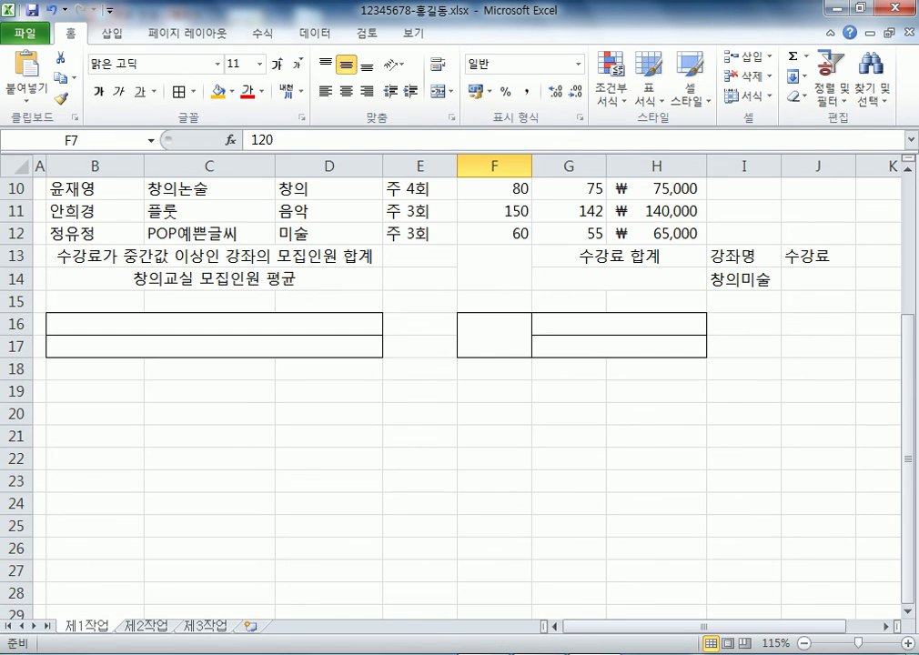
{"action": "left_click", "coordinate": [214, 255]}
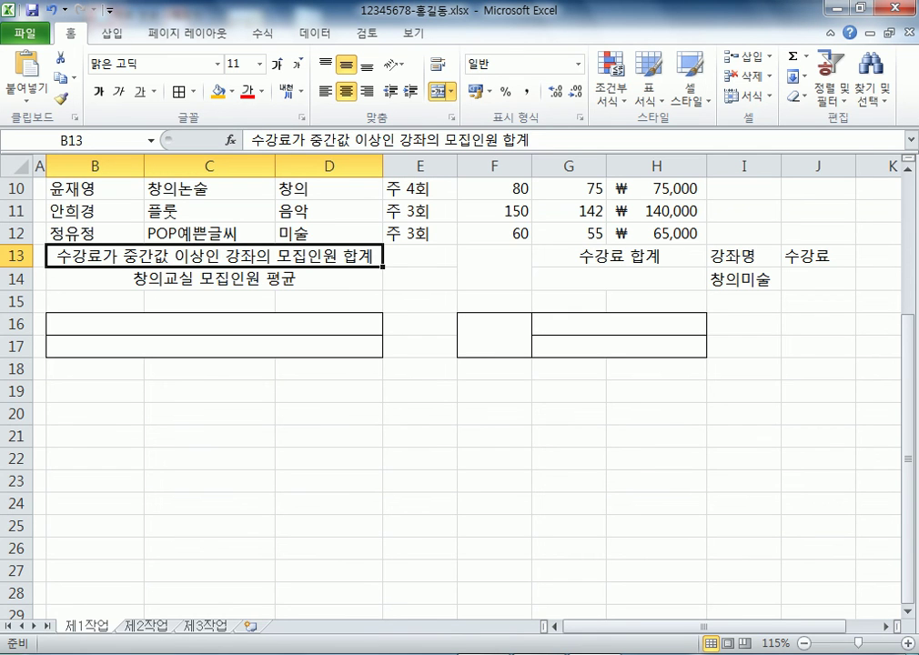
{"action": "left_click", "coordinate": [214, 278]}
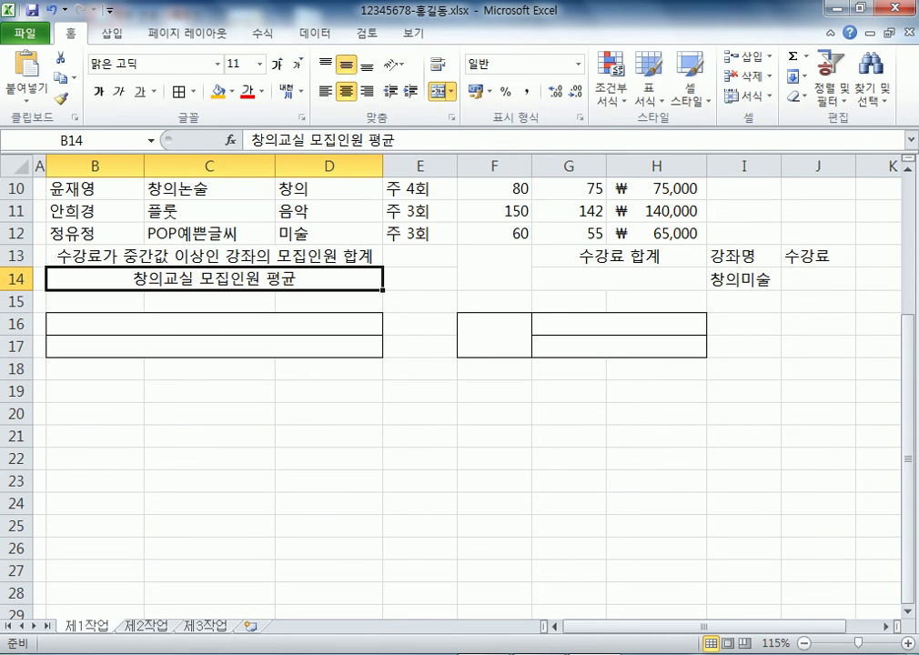
{"action": "scroll", "coordinate": [454, 391], "scroll_direction": "up", "scroll_amount": 2}
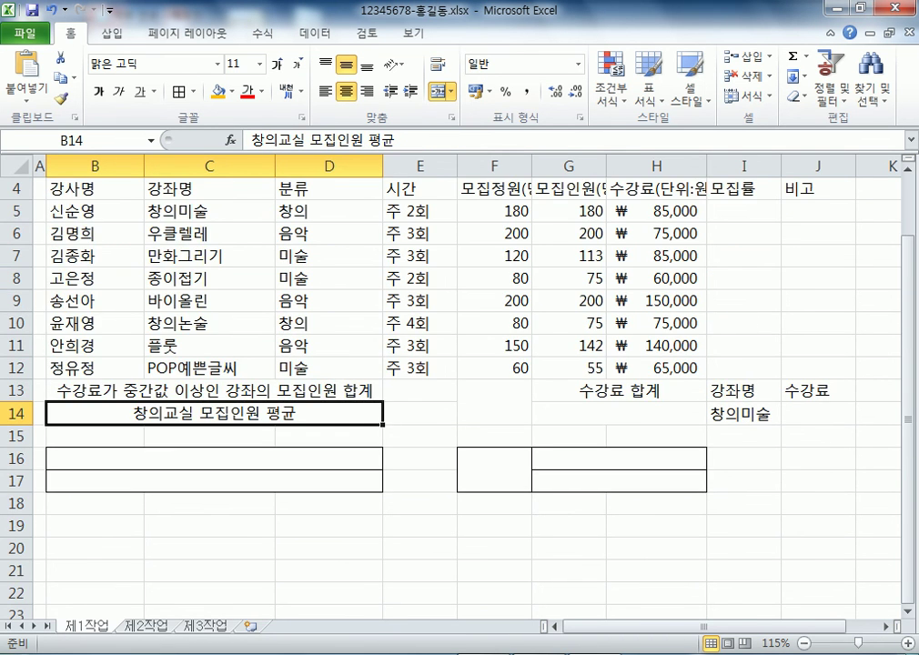
{"action": "left_click", "coordinate": [494, 401]}
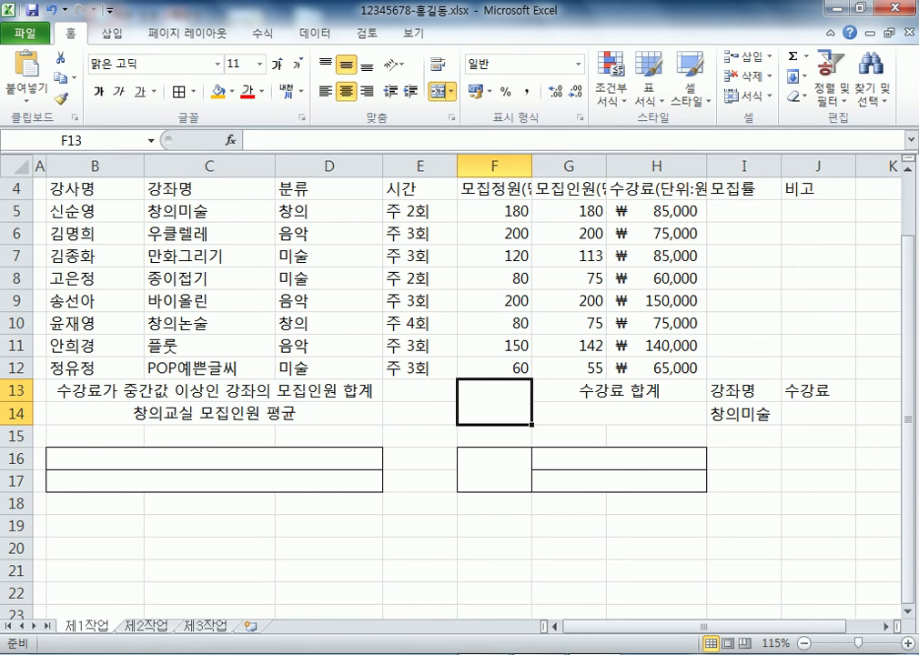
{"action": "scroll", "coordinate": [455, 382], "scroll_direction": "up", "scroll_amount": 1}
{"action": "left_click", "coordinate": [111, 33]}
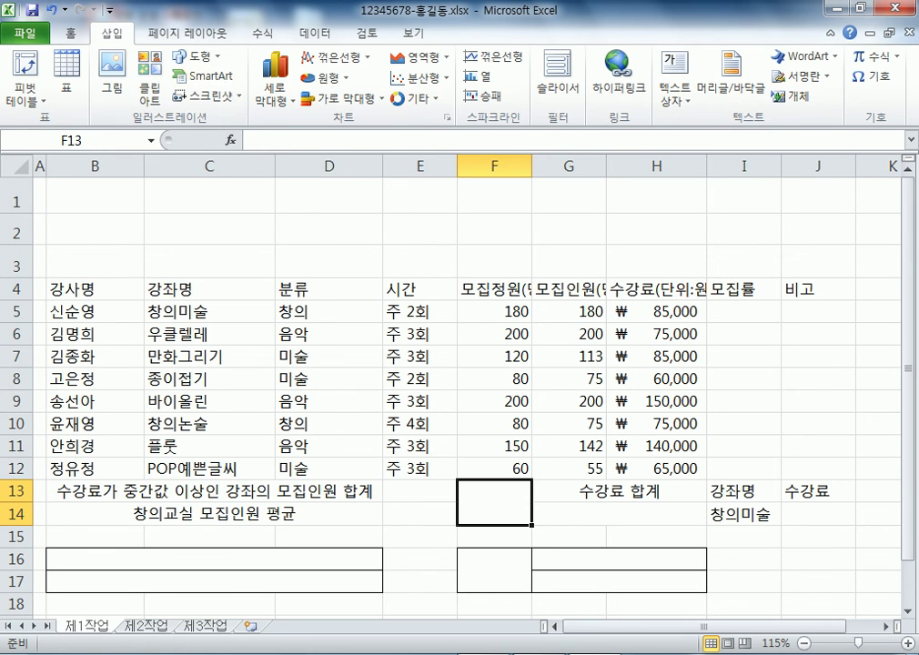
Draw a rounded rectangle over rows 1–3 and type 제목 inside it
{"action": "left_click", "coordinate": [193, 56]}
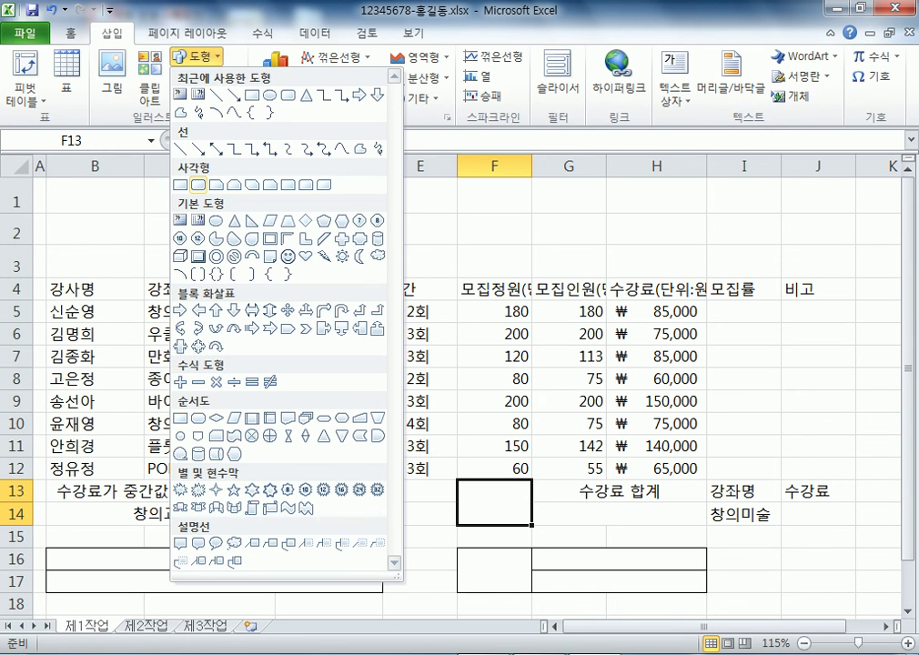
{"action": "left_click", "coordinate": [198, 185]}
{"action": "mouse_move", "coordinate": [50, 186]}
{"action": "left_mouse_down"}
{"action": "mouse_move", "coordinate": [273, 241]}
{"action": "mouse_move", "coordinate": [487, 274]}
{"action": "mouse_move", "coordinate": [547, 268]}
{"action": "left_mouse_up"}
{"action": "type", "text": "제목"}
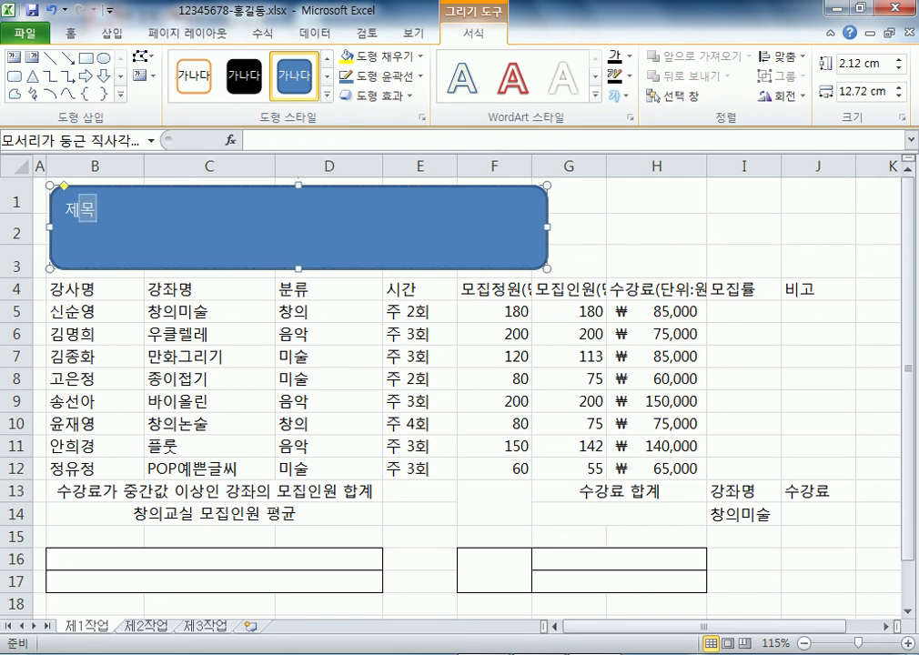
{"action": "key", "text": "Escape"}
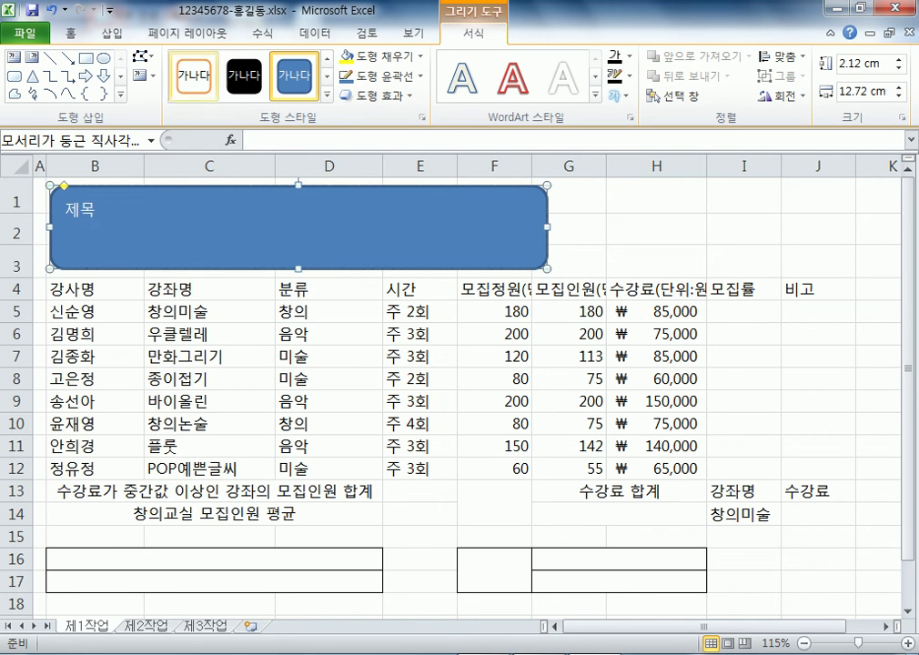
{"action": "left_click", "coordinate": [70, 33]}
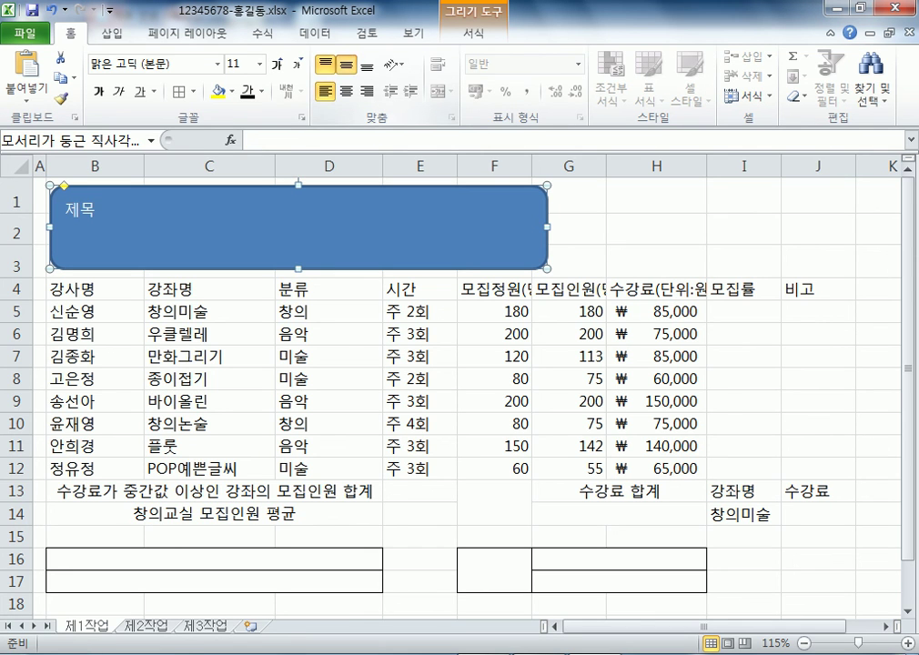
Center 제목 vertically and horizontally in the rounded rectangle and fill the shape yellow
{"action": "left_click", "coordinate": [346, 65]}
{"action": "left_click", "coordinate": [345, 91]}
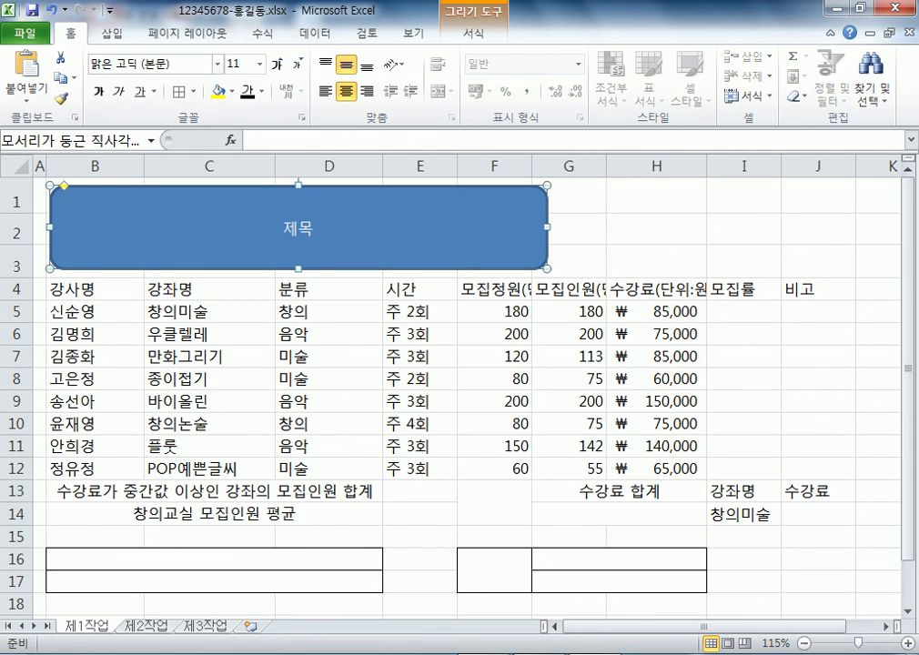
{"action": "left_click", "coordinate": [217, 63]}
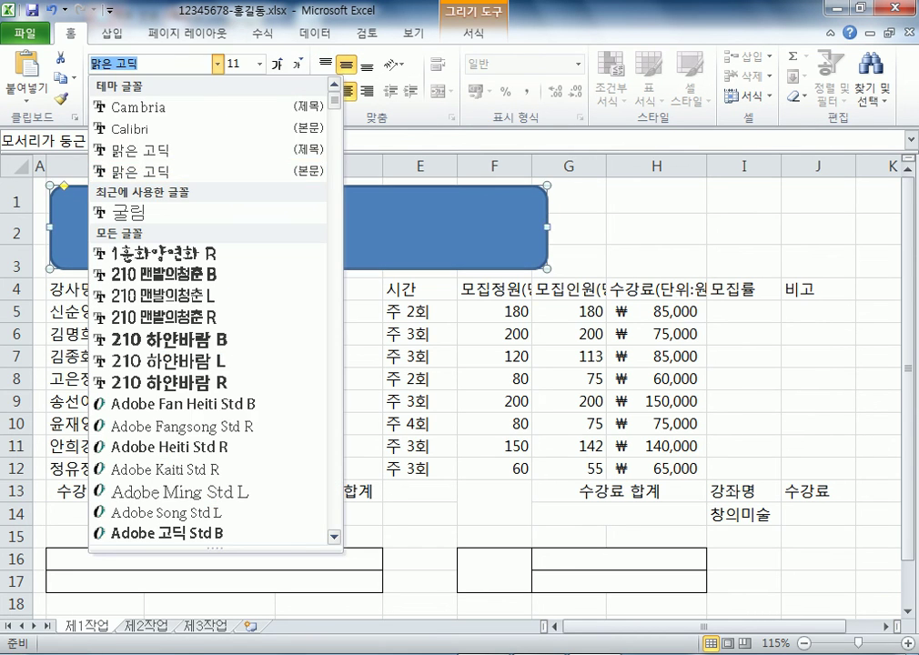
{"action": "left_click", "coordinate": [261, 64]}
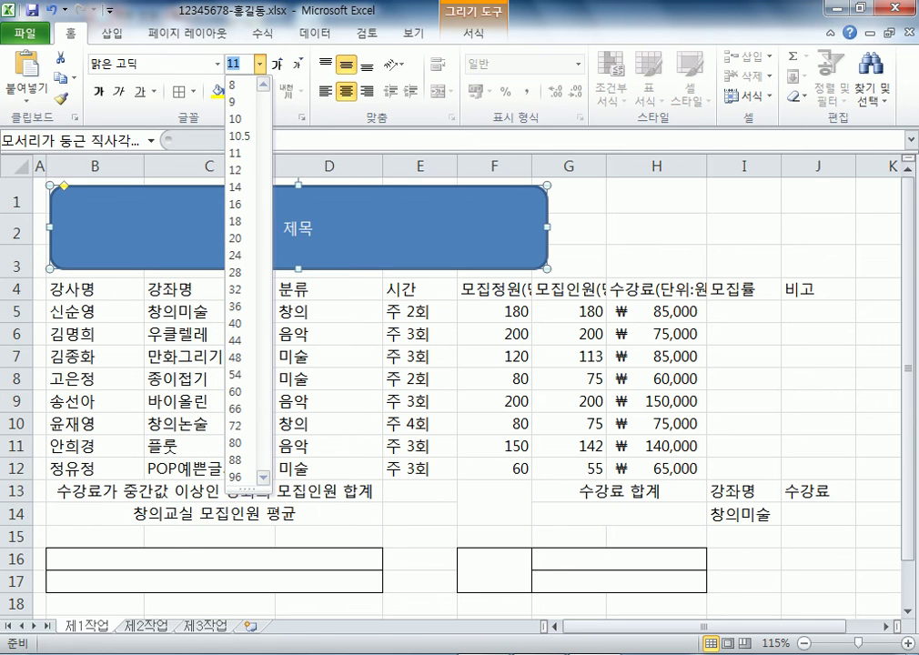
{"action": "left_click", "coordinate": [238, 153]}
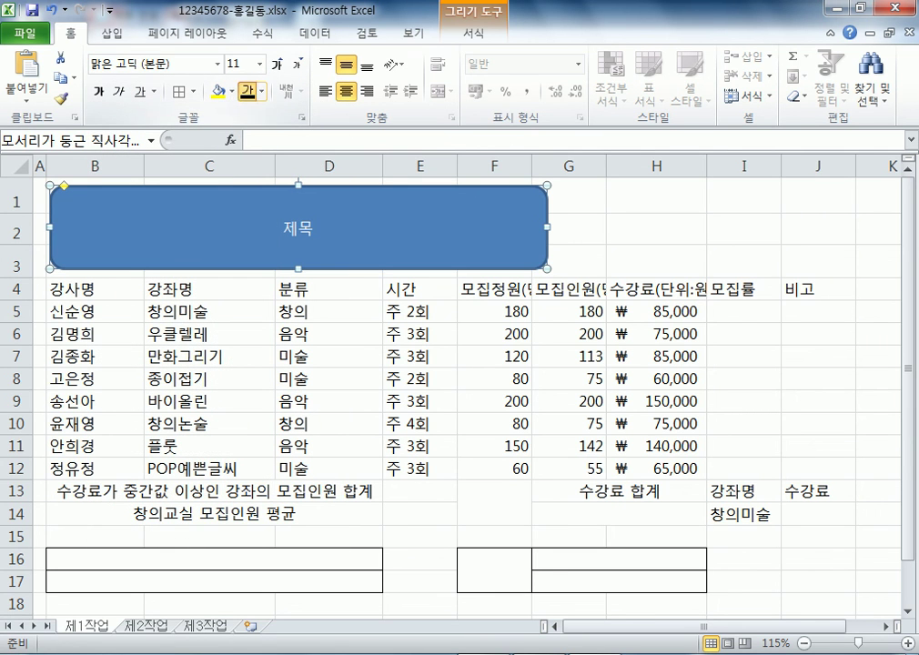
{"action": "left_click", "coordinate": [218, 91]}
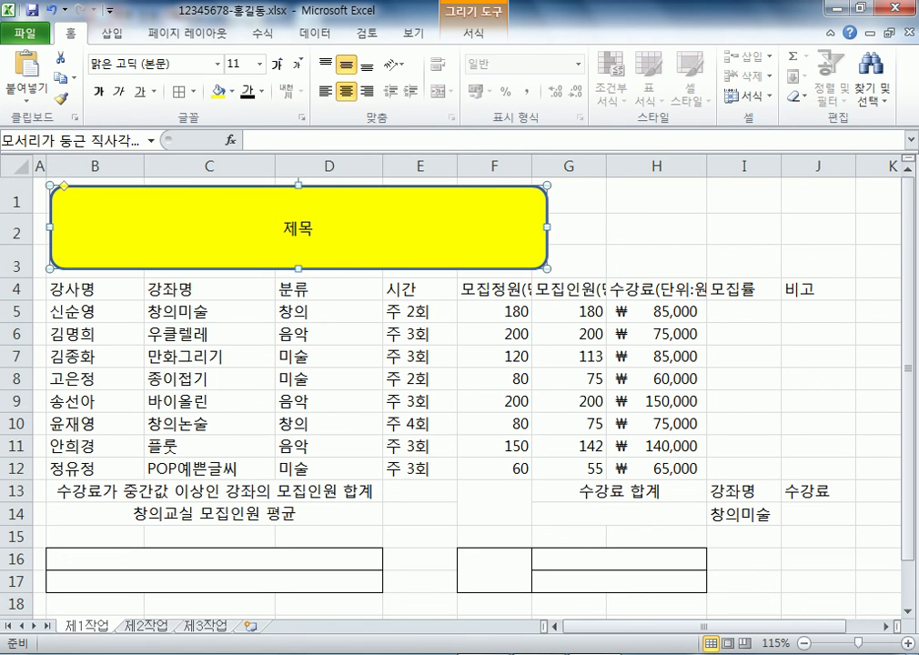
{"action": "left_click", "coordinate": [473, 33]}
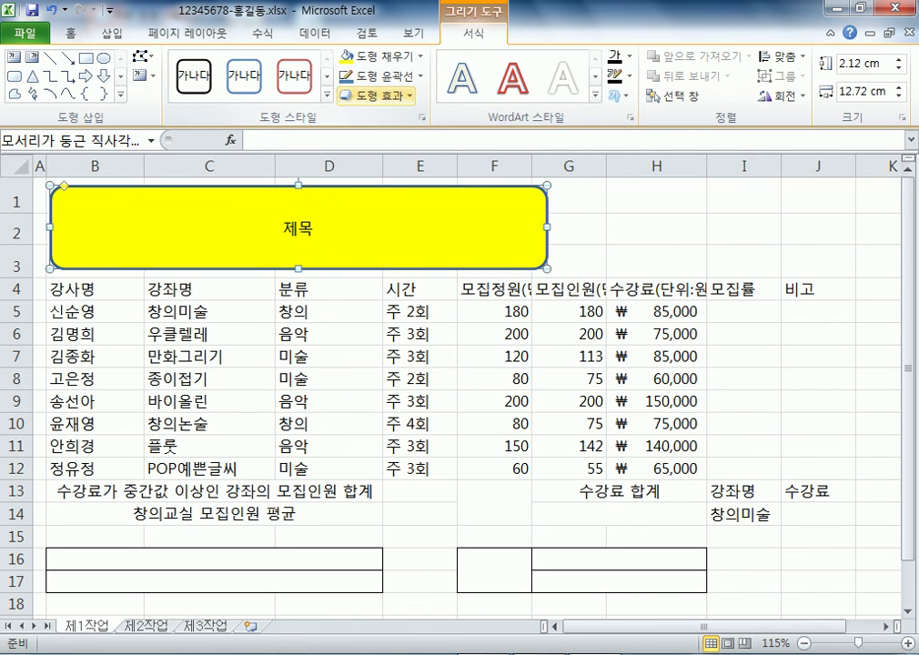
Apply the outer Offset Bottom (오프셋 아래쪽) shadow to the 제목 shape and confirm it
{"action": "left_click", "coordinate": [375, 95]}
{"action": "mouse_move", "coordinate": [414, 171]}
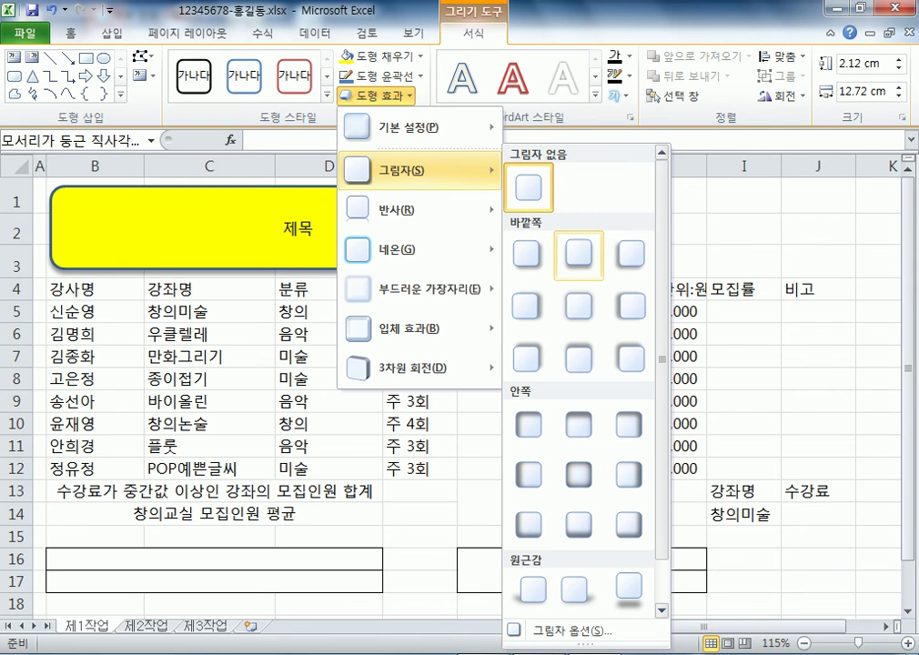
{"action": "left_click", "coordinate": [579, 253]}
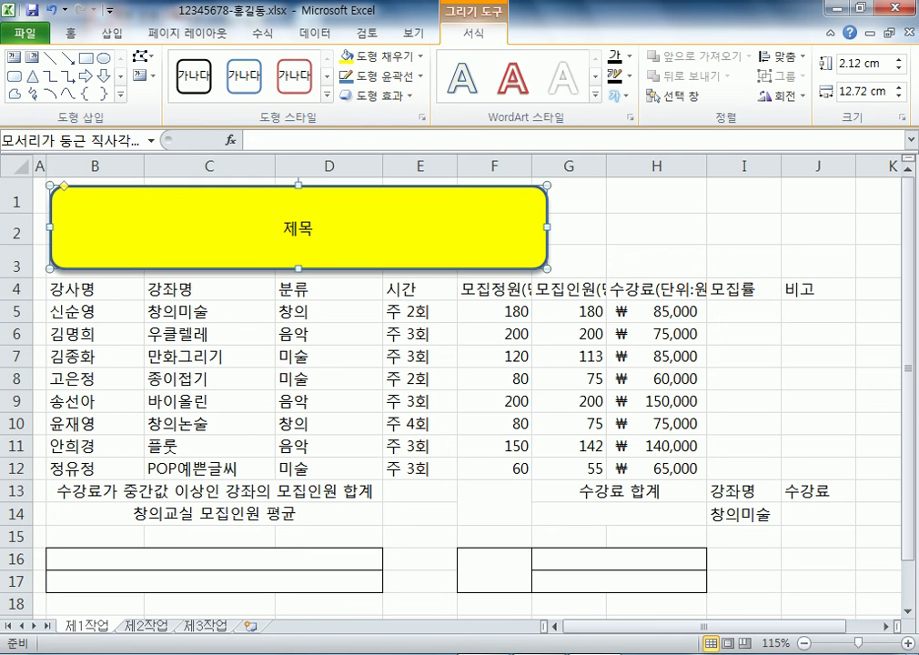
{"action": "left_click", "coordinate": [376, 95]}
{"action": "mouse_move", "coordinate": [419, 170]}
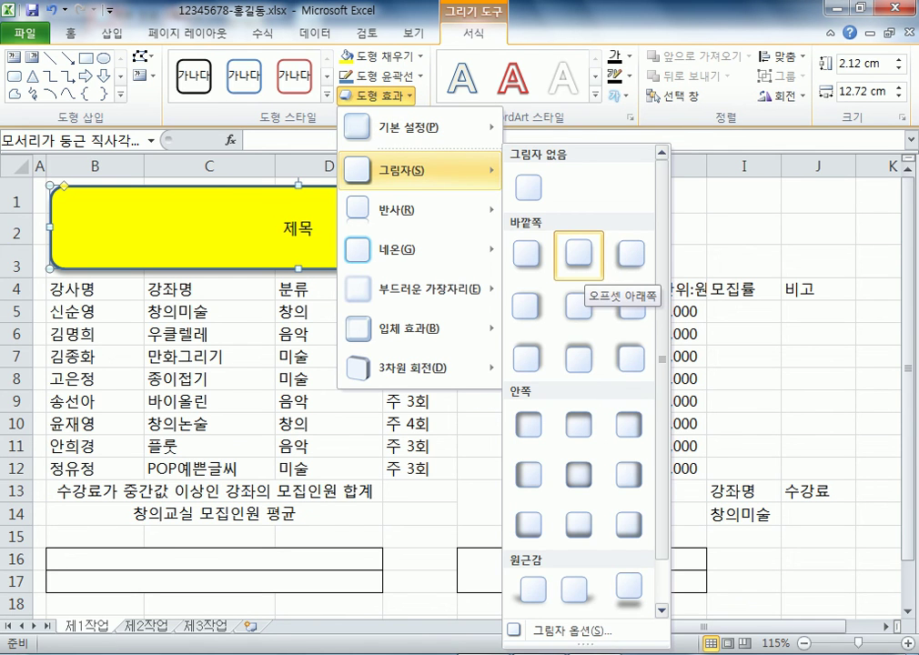
{"action": "left_click", "coordinate": [578, 255]}
{"action": "left_click", "coordinate": [656, 261]}
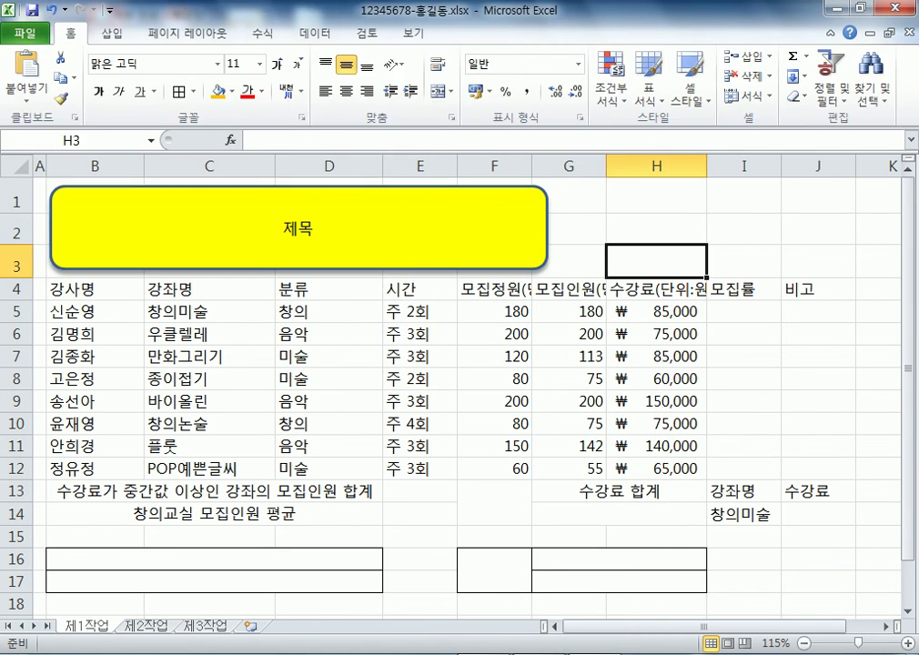